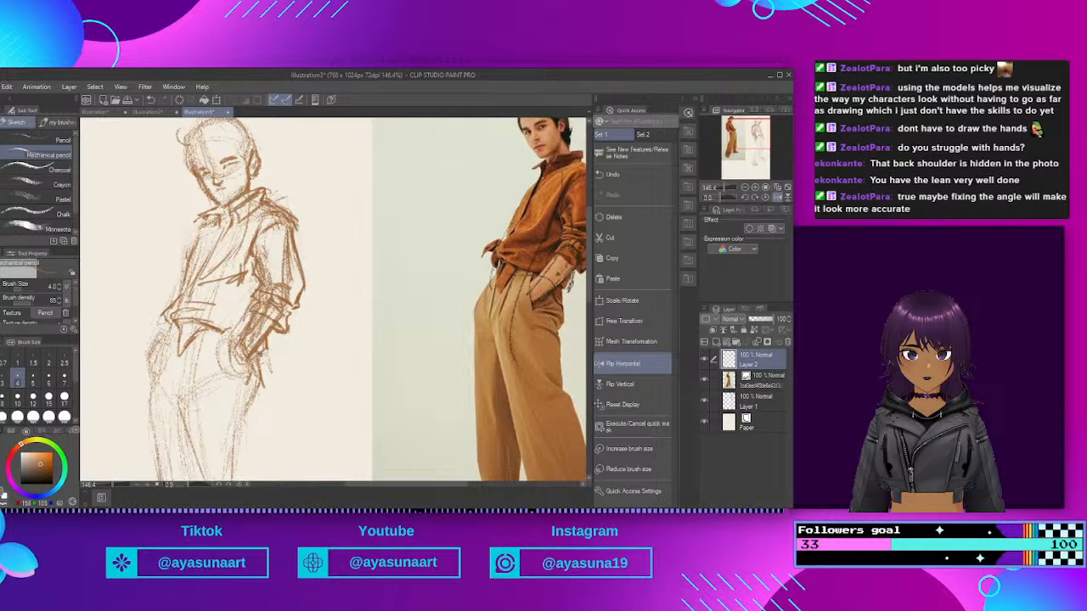
# Step: Draw a dark brown line of action over the reference photo's figure, running from the head down the body to the feet
pyautogui.scroll(-1, 333, 300)
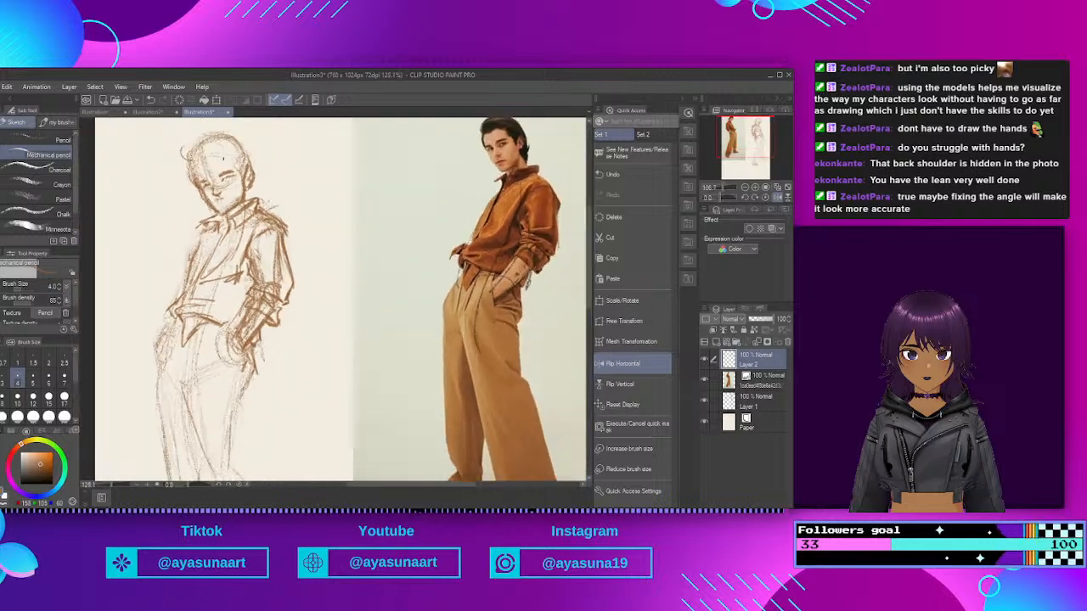
pyautogui.scroll(1, 332, 300)
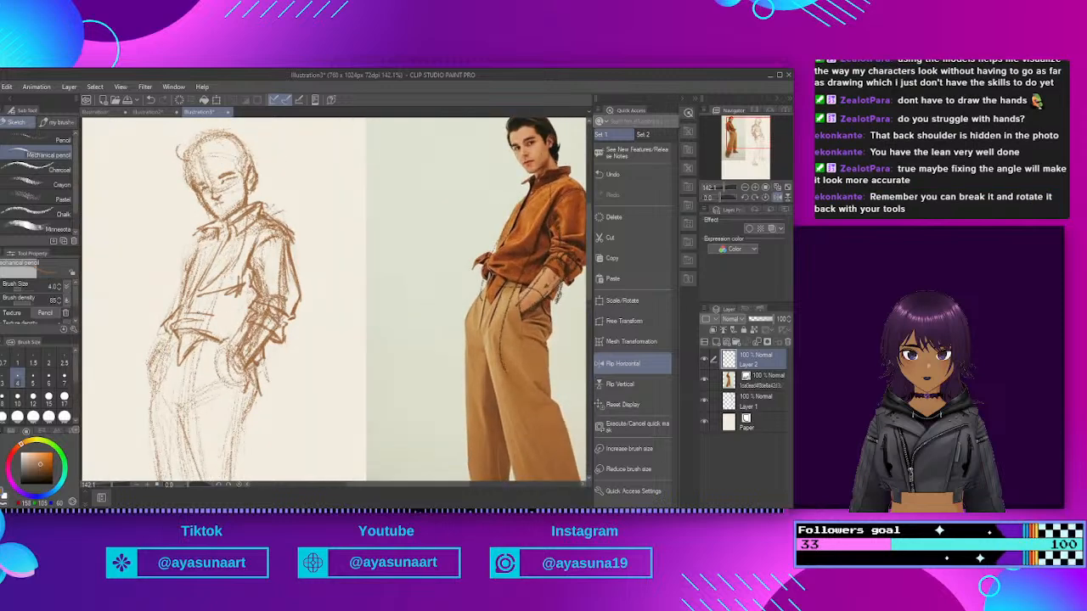
pyautogui.moveTo(193, 295); pyautogui.dragTo(252, 258)
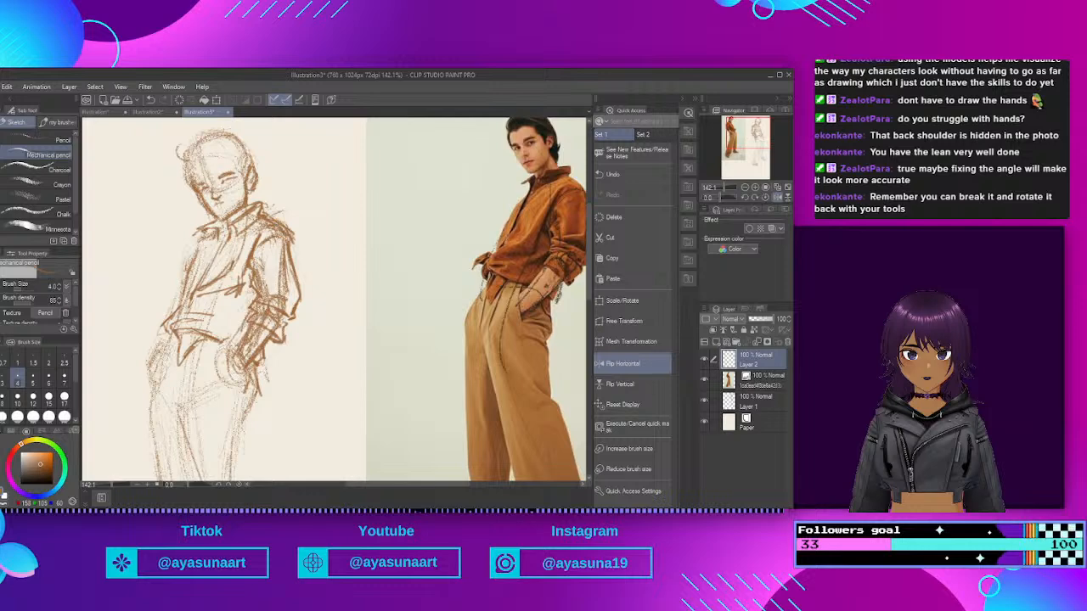
pyautogui.scroll(-3, 333, 300)
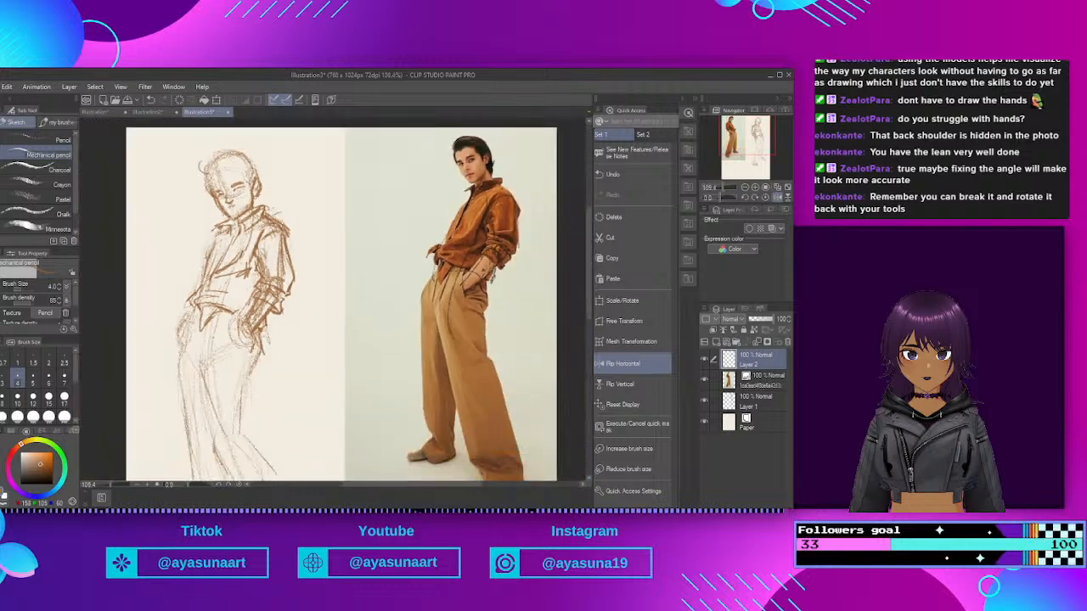
pyautogui.scroll(2, 210, 188)
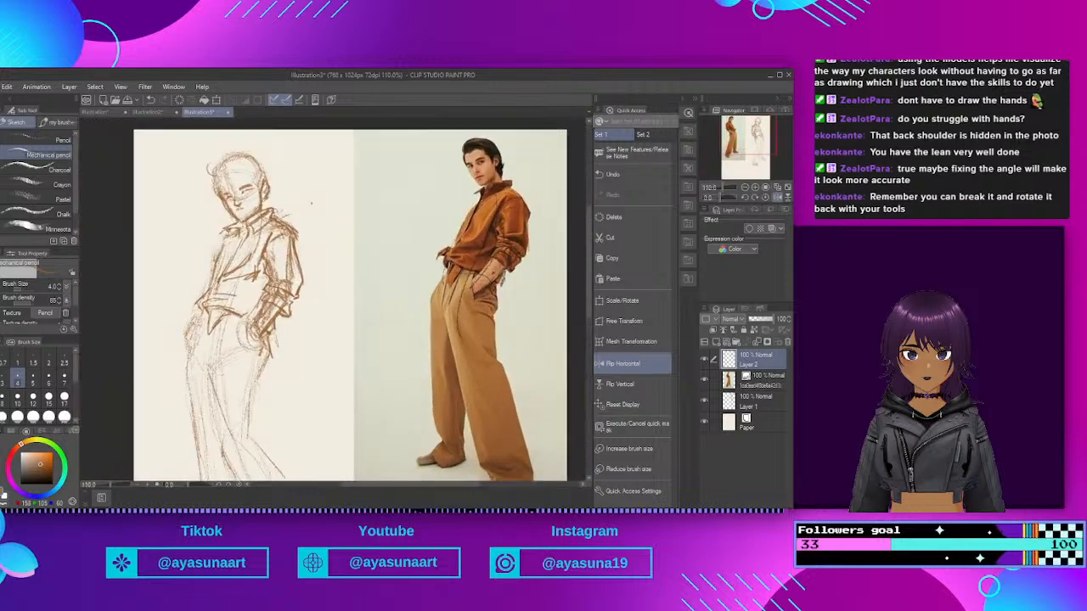
pyautogui.scroll(-3, 515, 132)
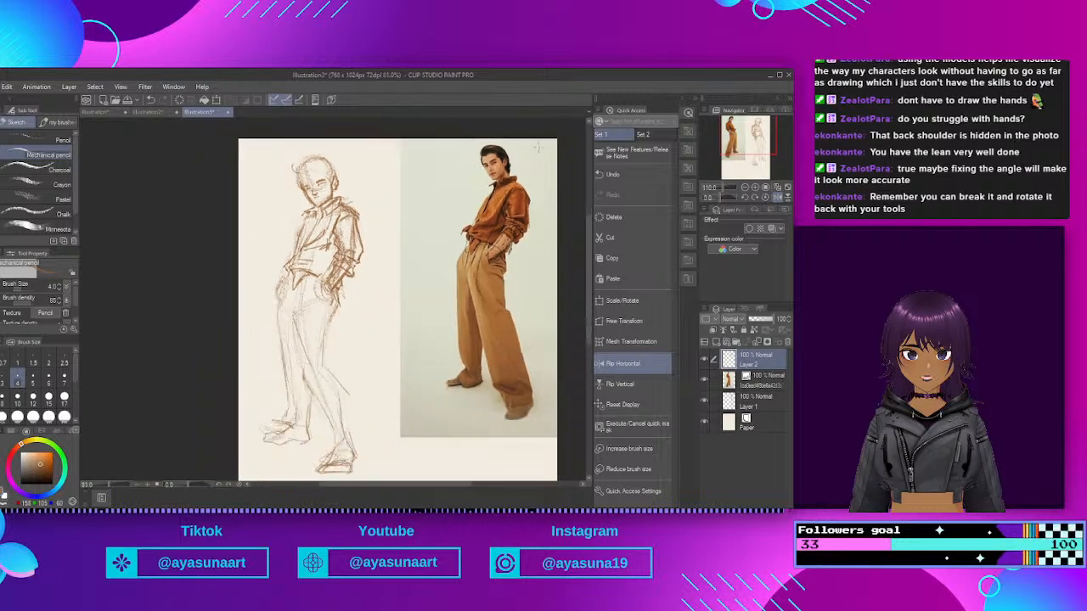
pyautogui.scroll(6, 532, 140)
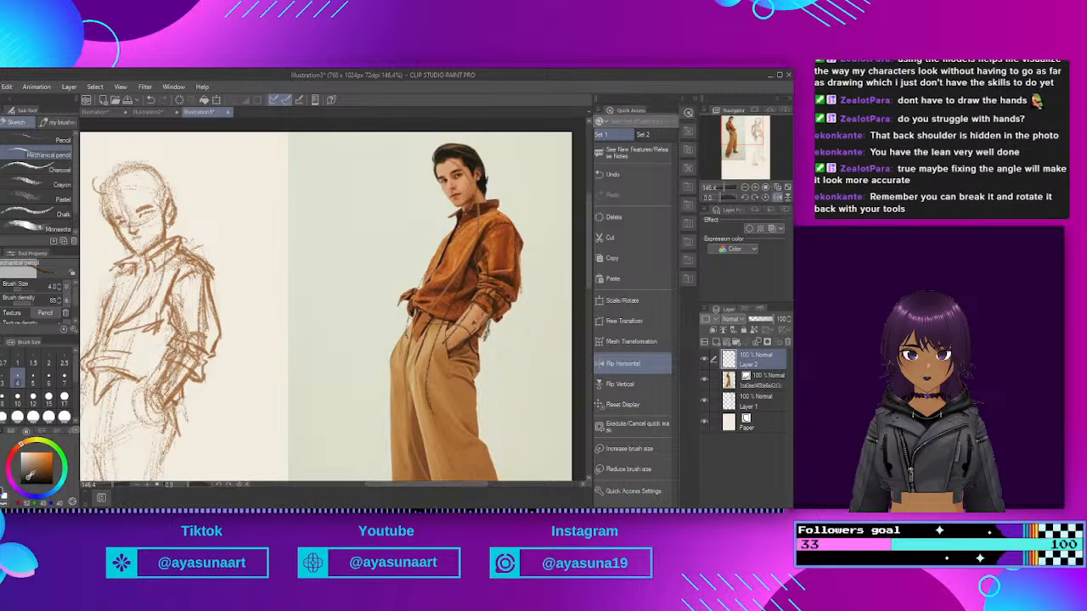
pyautogui.hotkey('ctrl', '-')
pyautogui.hotkey('ctrl', '-')
pyautogui.moveTo(357, 183)
pyautogui.mouseDown()
pyautogui.moveTo(373, 211)
pyautogui.moveTo(368, 261)
pyautogui.moveTo(331, 366)
pyautogui.moveTo(331, 480)
pyautogui.mouseUp()
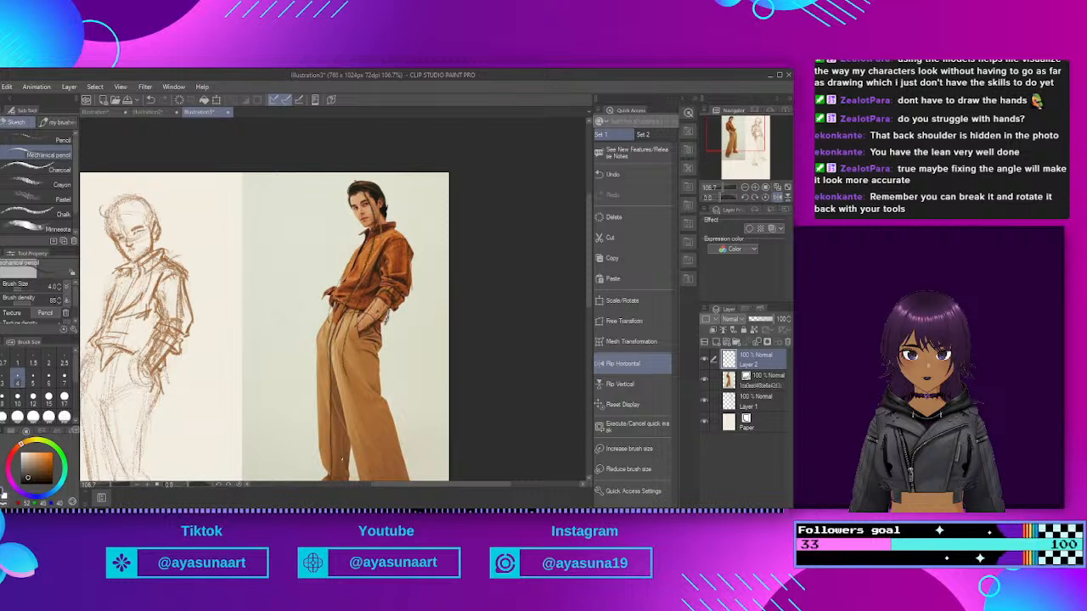
# Step: Mirror the canvas view horizontally to compare the sketched pose with the reference photo
pyautogui.scroll(-4, 342, 460)
pyautogui.moveTo(272, 374); pyautogui.dragTo(321, 288)
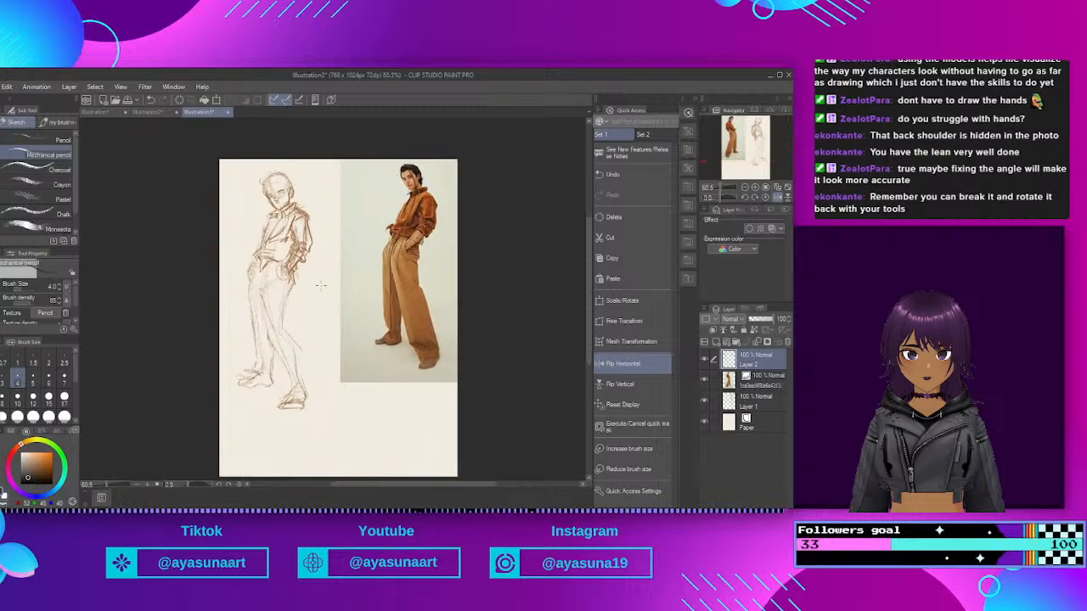
pyautogui.scroll(3, 321, 289)
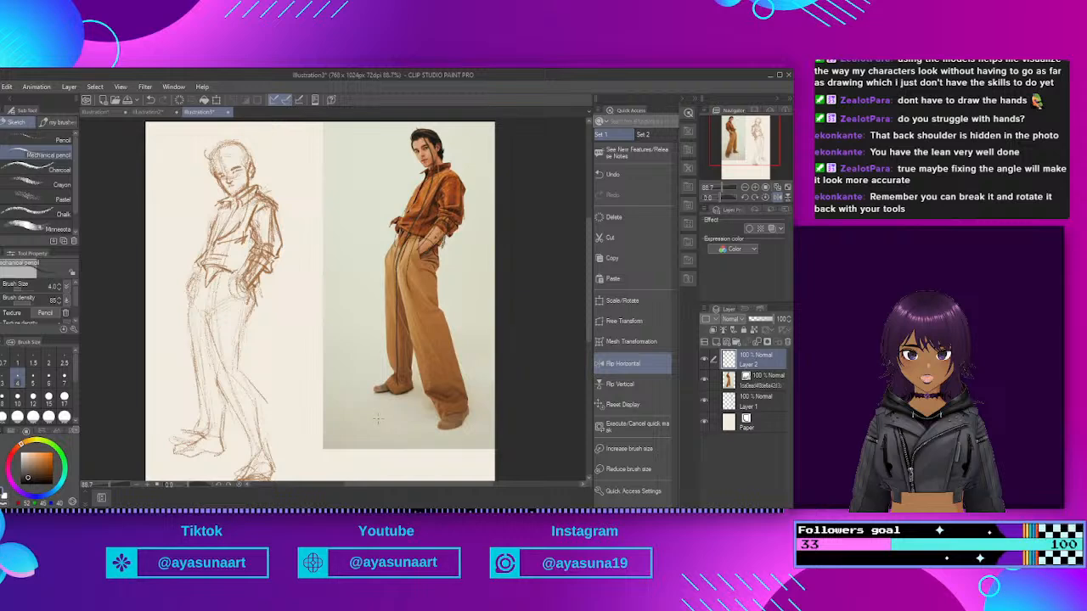
pyautogui.scroll(-1, 377, 419)
pyautogui.scroll(2, 280, 216)
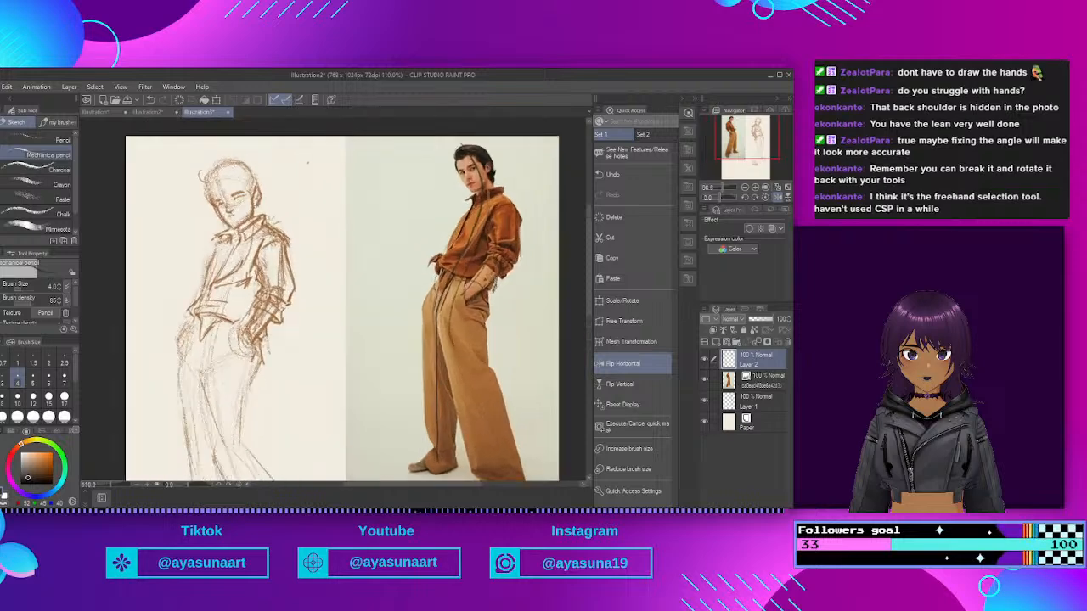
pyautogui.click(613, 363)
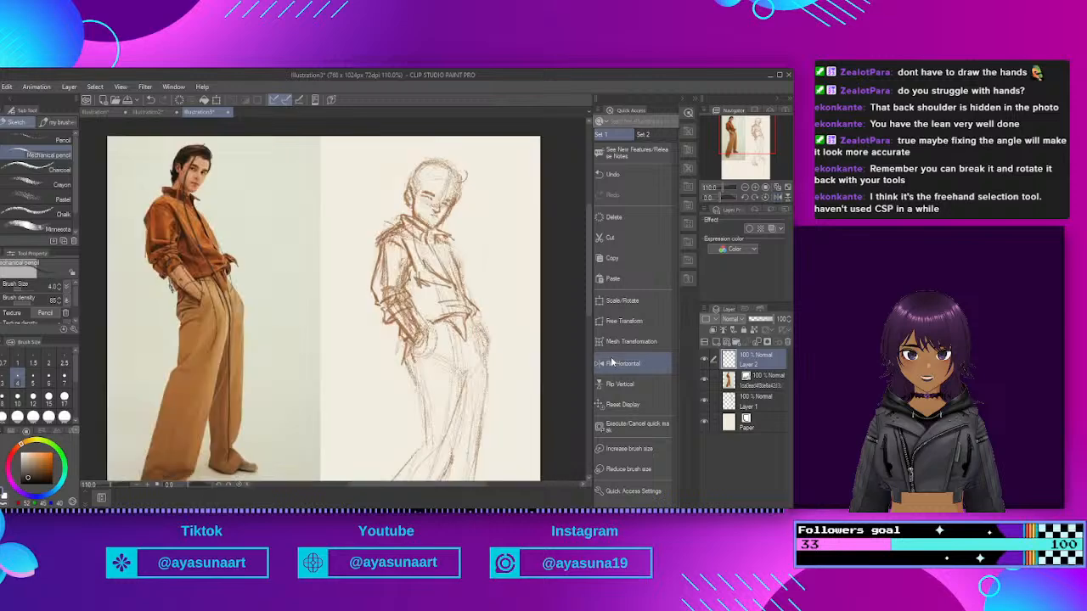
# Step: Try a dark line of action over the sketched figure from the head to the feet, and undo it
pyautogui.scroll(1, 315, 309)
pyautogui.scroll(2, 383, 189)
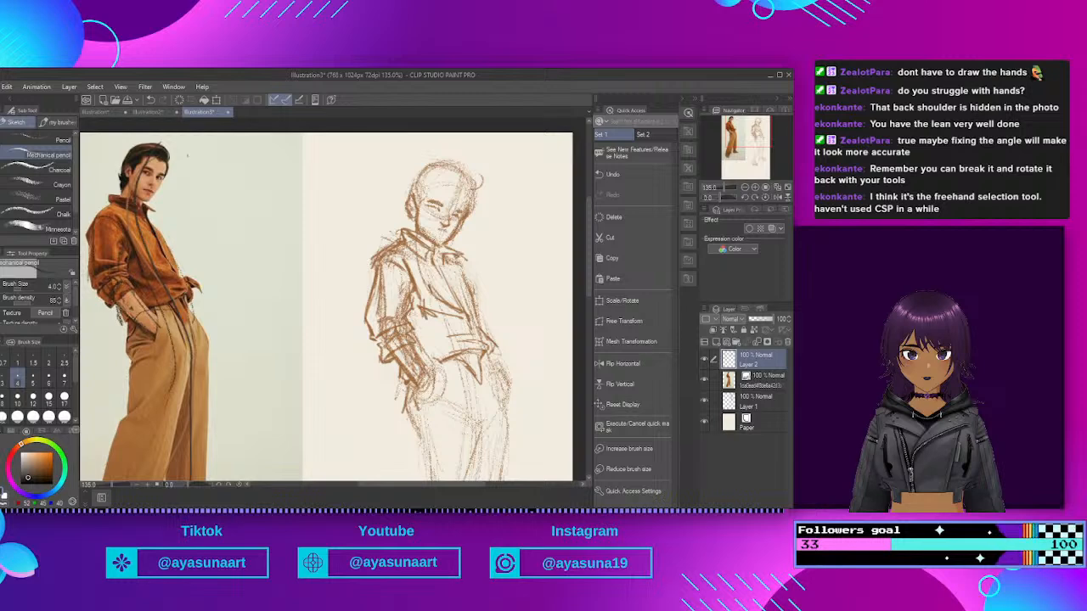
pyautogui.scroll(-5, 272, 205)
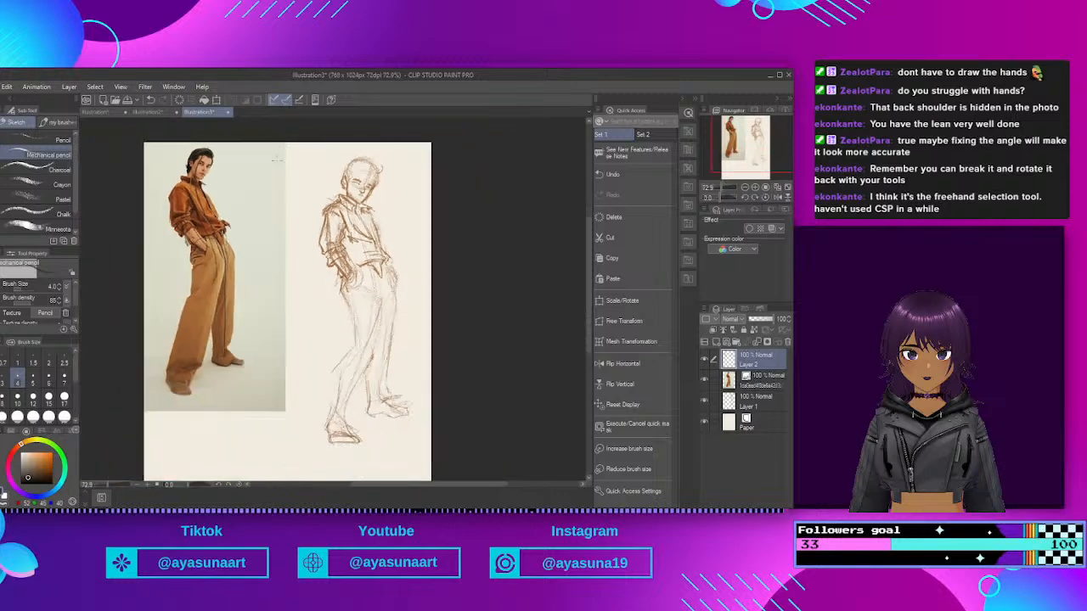
pyautogui.scroll(4, 273, 205)
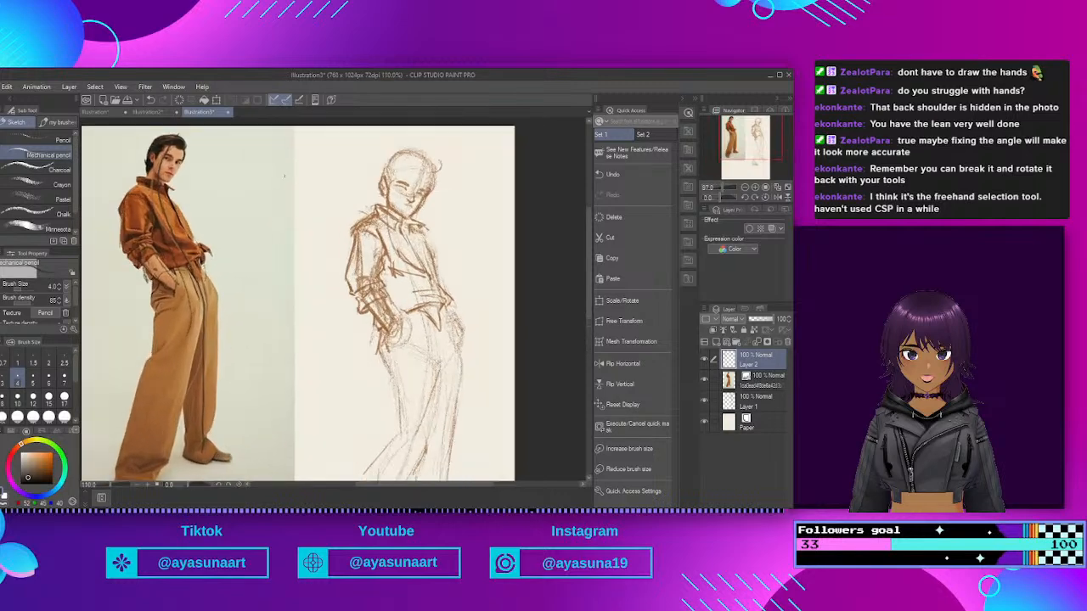
pyautogui.scroll(-2, 273, 179)
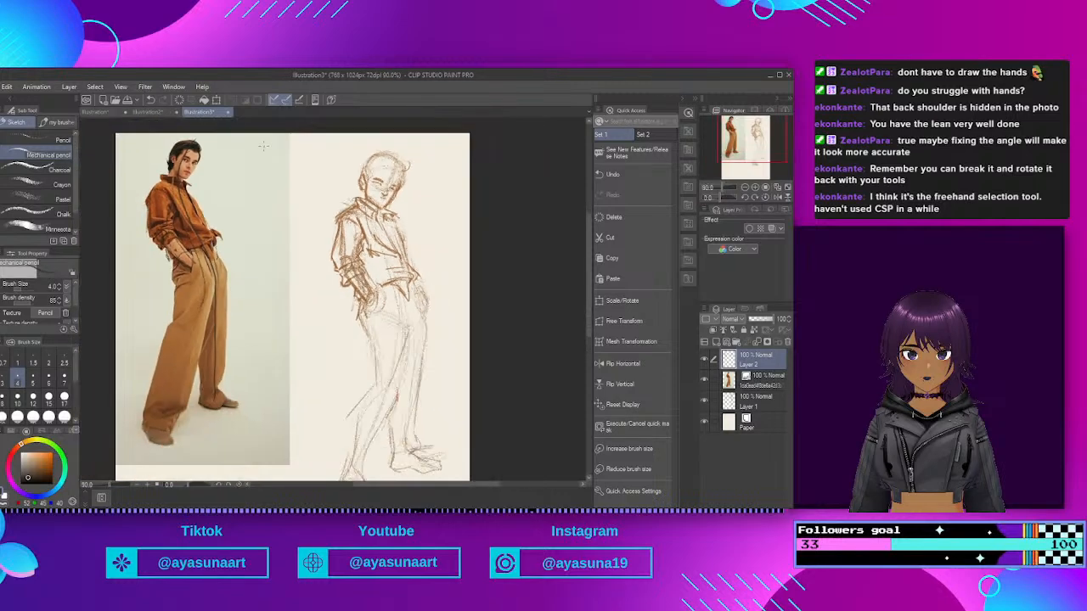
pyautogui.moveTo(378, 168)
pyautogui.mouseDown()
pyautogui.moveTo(376, 203)
pyautogui.moveTo(402, 399)
pyautogui.moveTo(399, 461)
pyautogui.mouseUp()
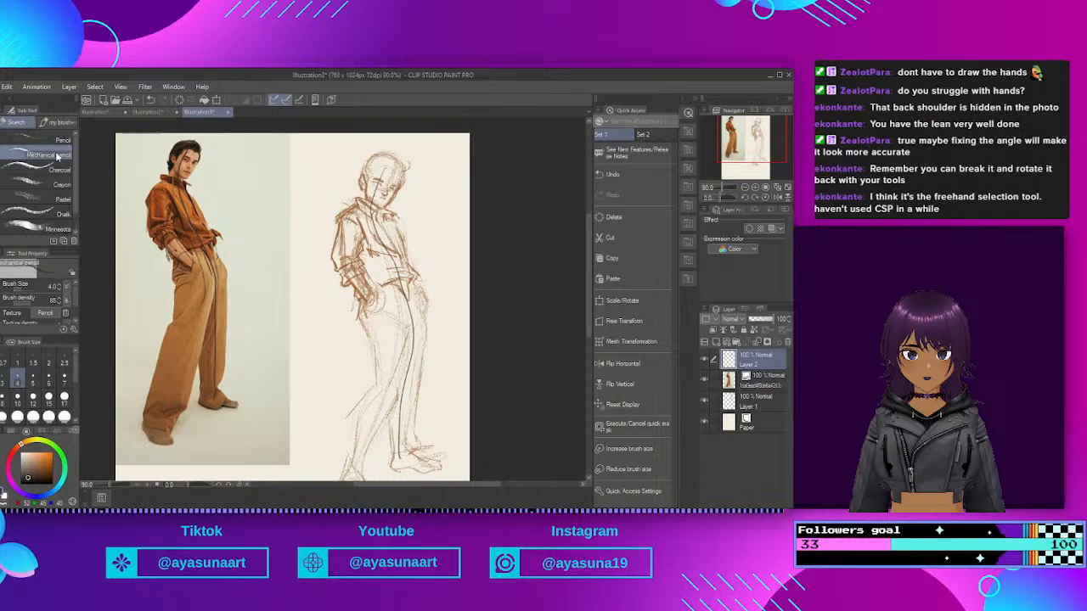
pyautogui.click(149, 100)
# Step: Mirror the canvas view horizontally again, with the sketch beside the full reference figure
pyautogui.scroll(3, 341, 153)
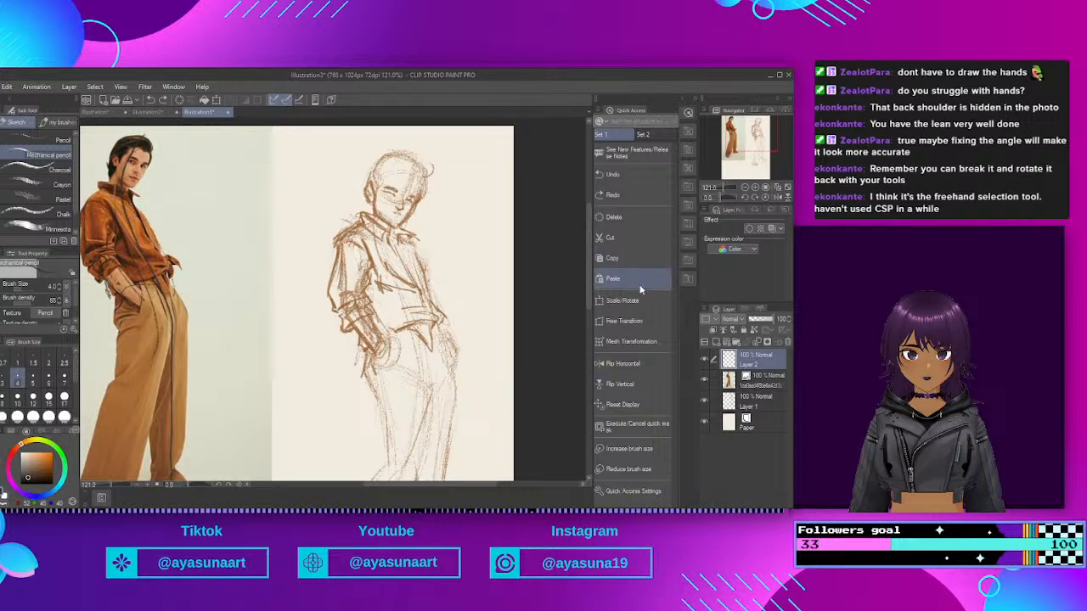
pyautogui.click(628, 364)
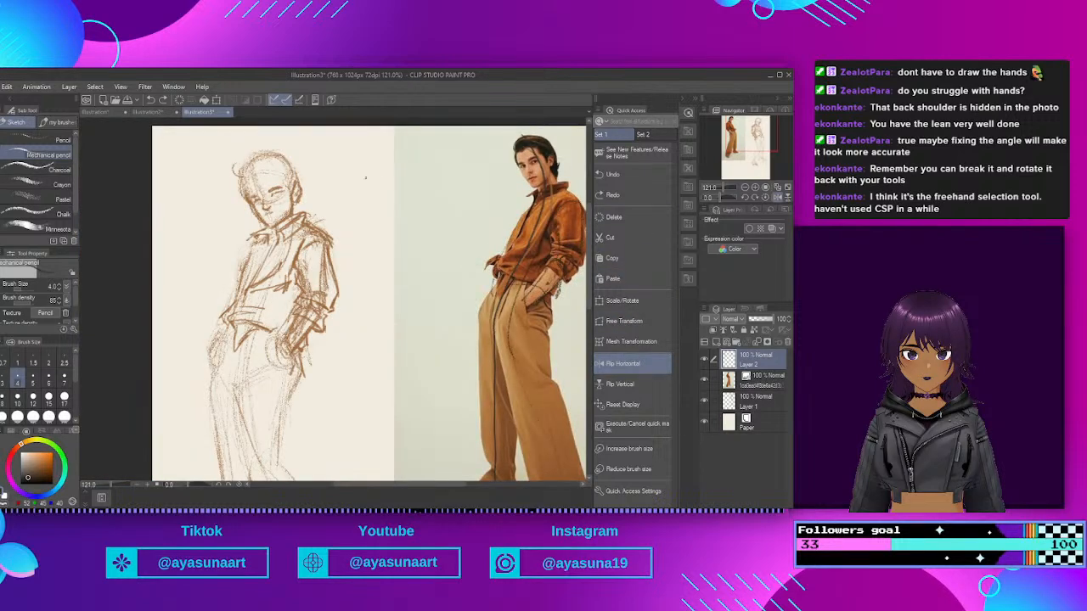
pyautogui.scroll(-3, 367, 178)
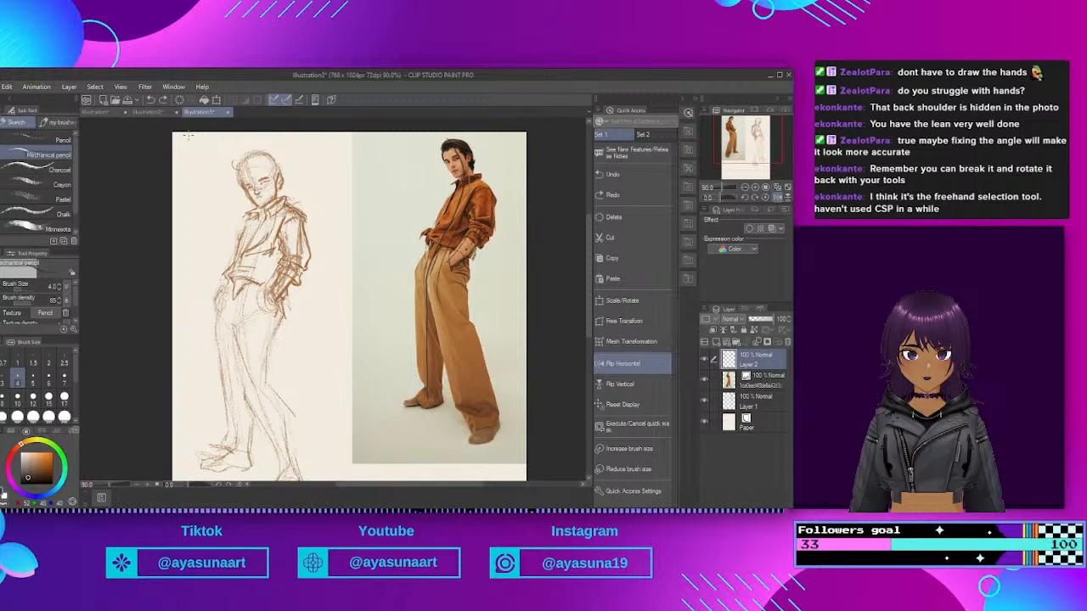
pyautogui.click(621, 326)
pyautogui.moveTo(300, 214)
pyautogui.mouseDown()
pyautogui.moveTo(314, 218)
pyautogui.moveTo(294, 218)
pyautogui.mouseUp()
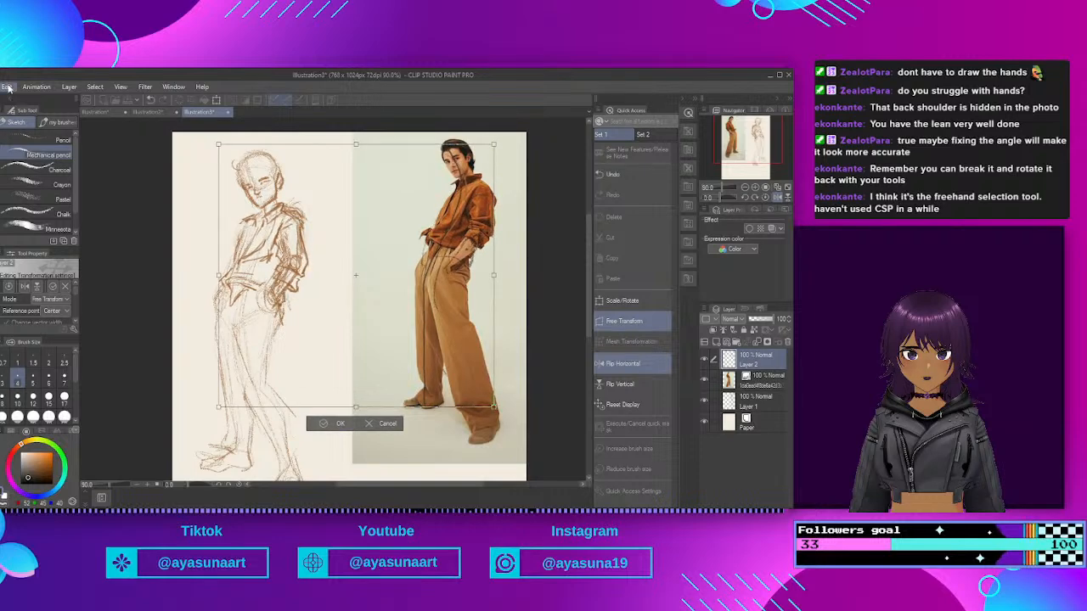
pyautogui.hotkey('ctrl', 'z')
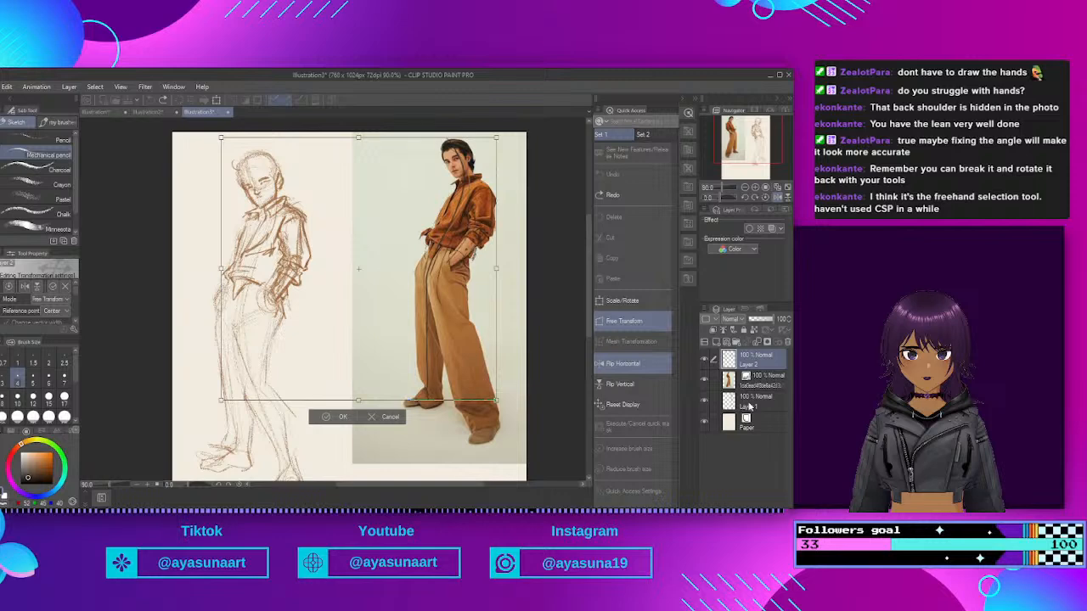
pyautogui.click(451, 210)
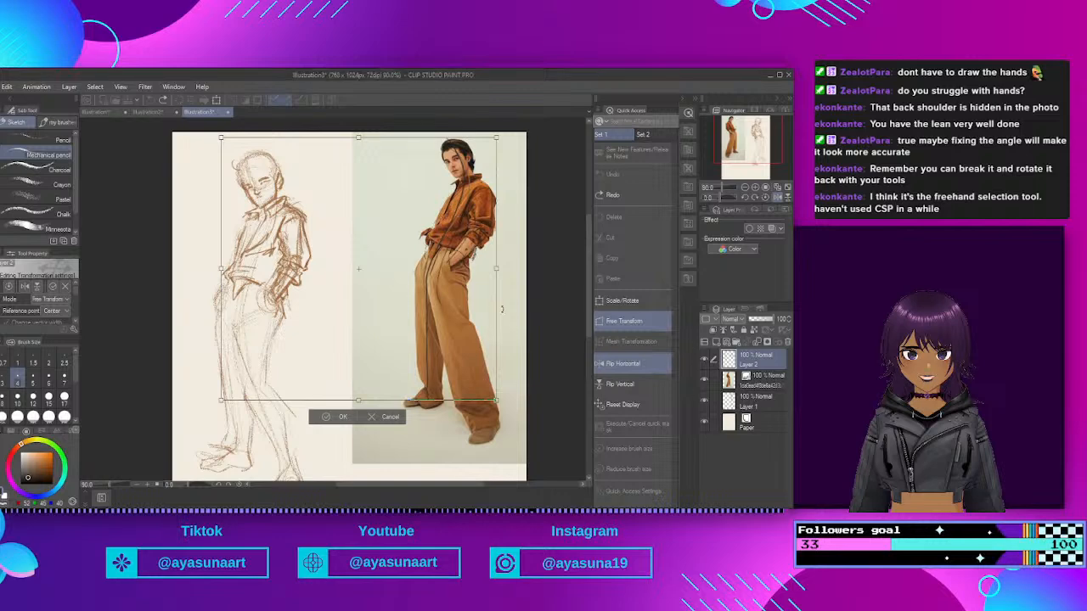
pyautogui.click(381, 418)
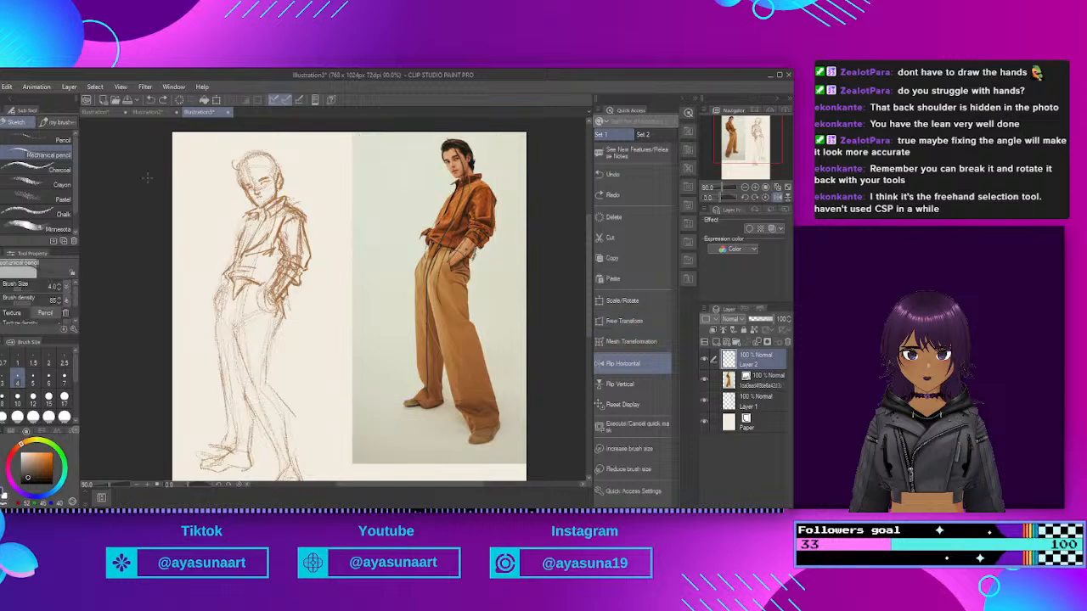
# Step: Make Layer 1 the active layer
pyautogui.scroll(1, 143, 181)
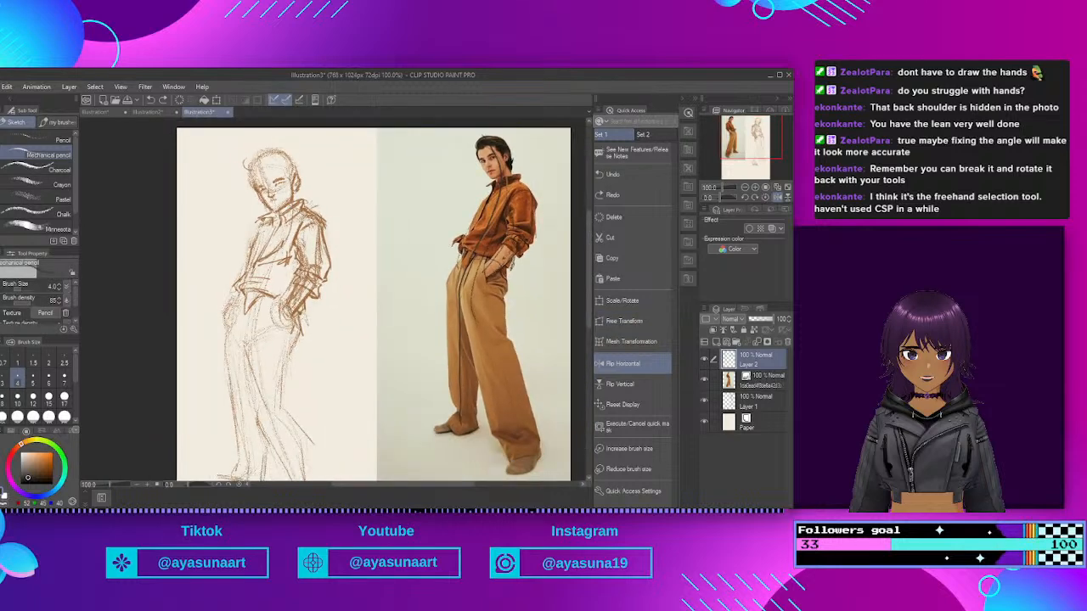
pyautogui.scroll(-2, 374, 306)
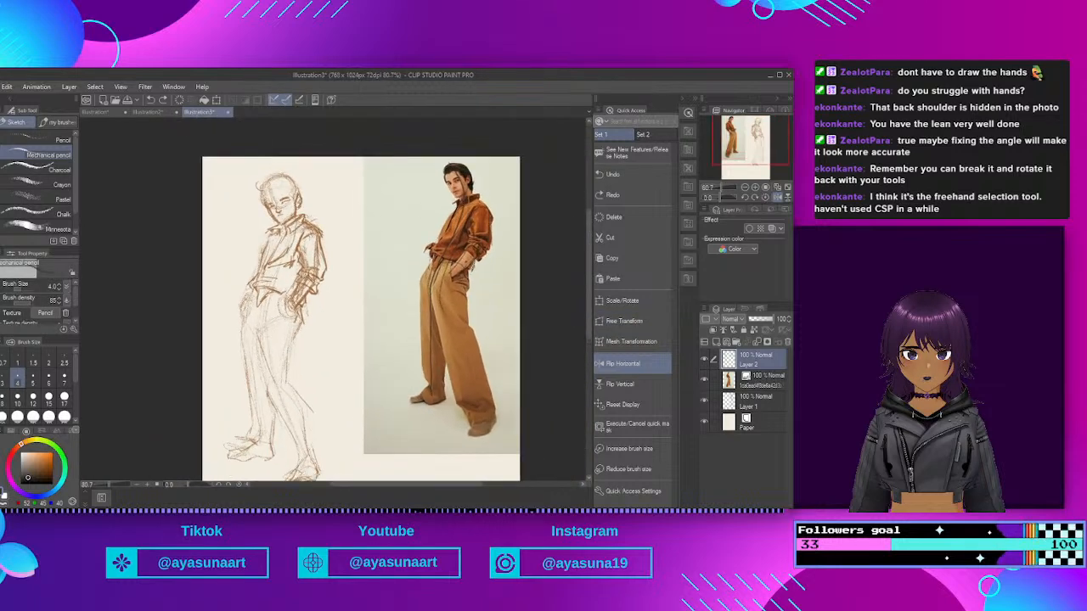
pyautogui.click(755, 401)
pyautogui.scroll(-2, 178, 194)
pyautogui.scroll(2, 178, 194)
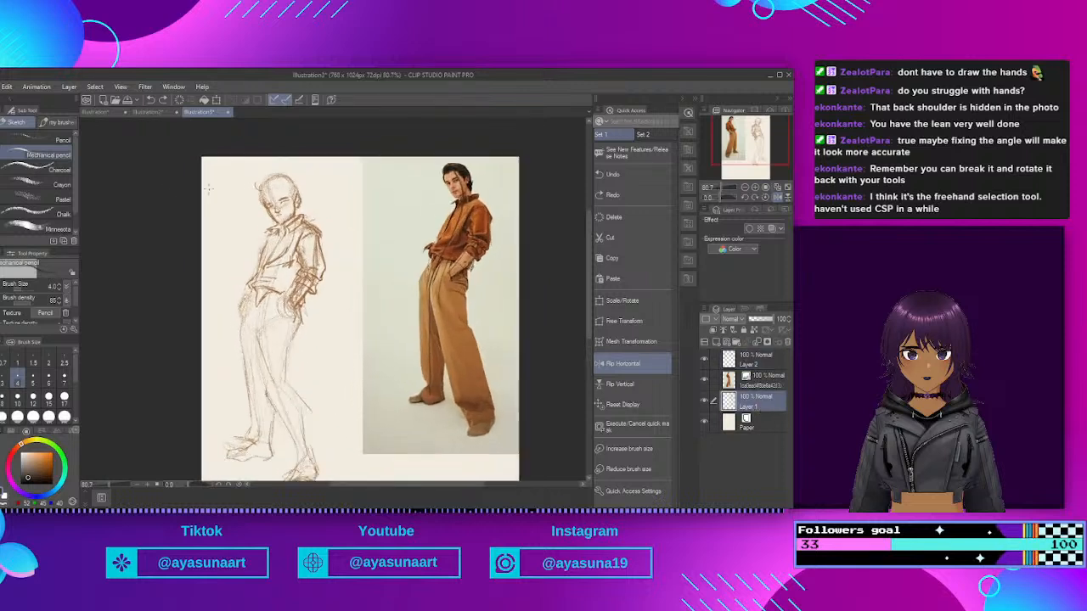
pyautogui.scroll(1, 268, 175)
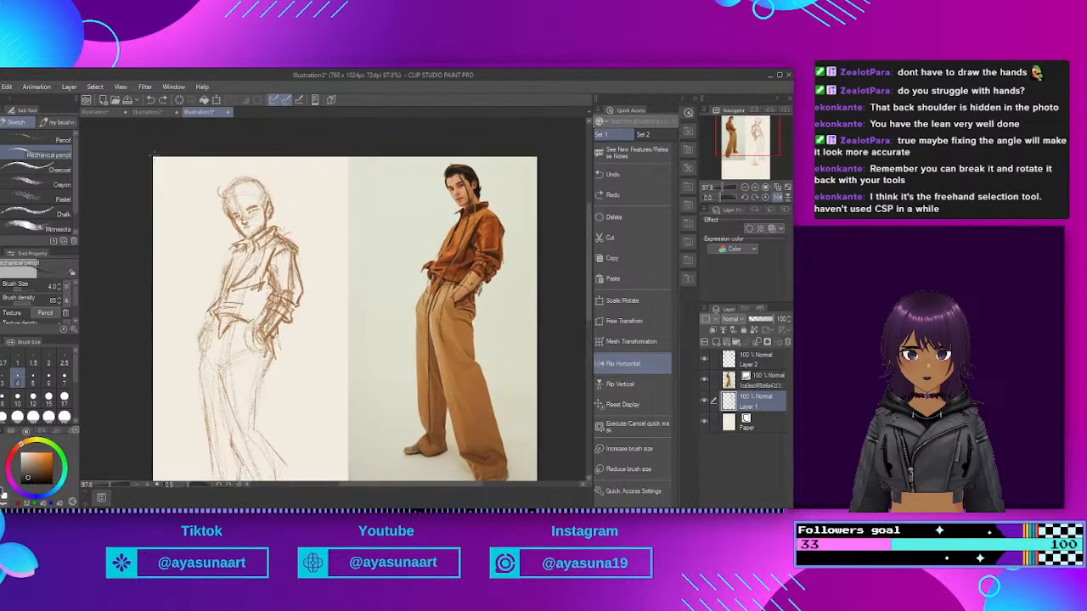
pyautogui.scroll(1, 180, 156)
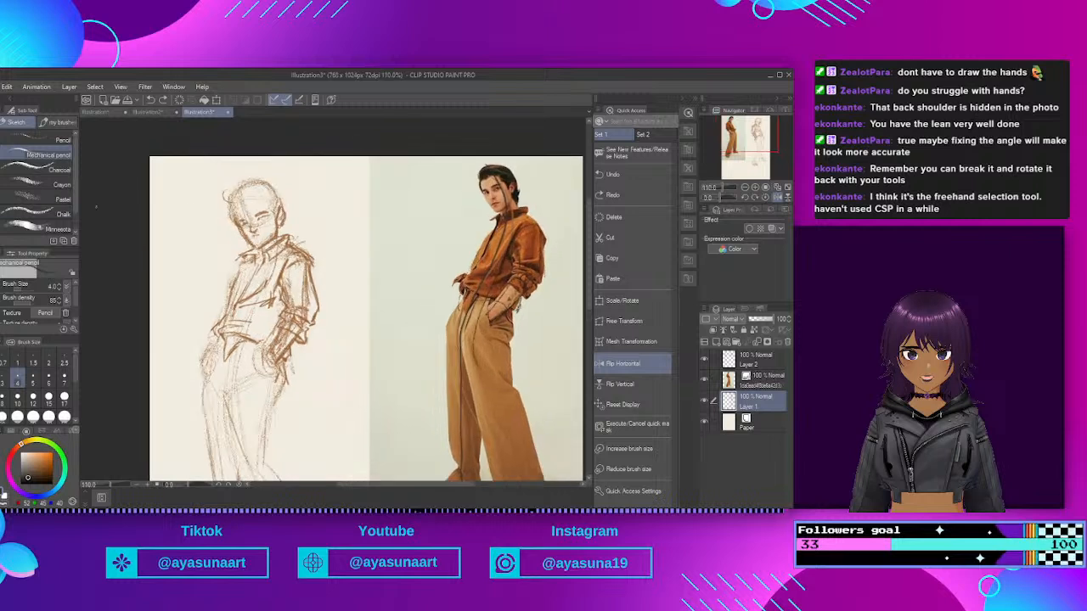
pyautogui.click(628, 342)
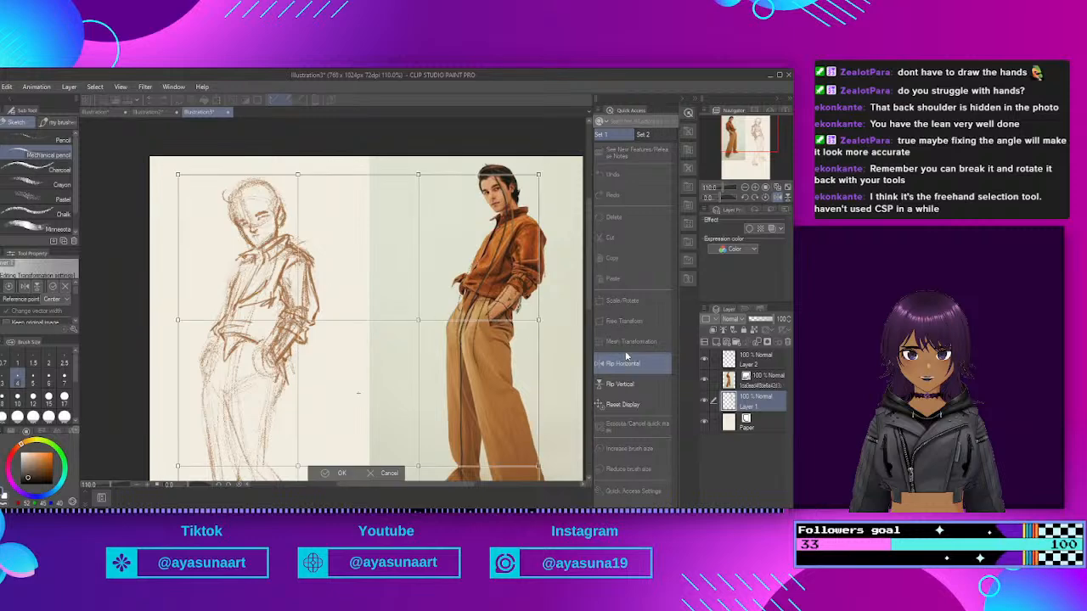
pyautogui.click(383, 473)
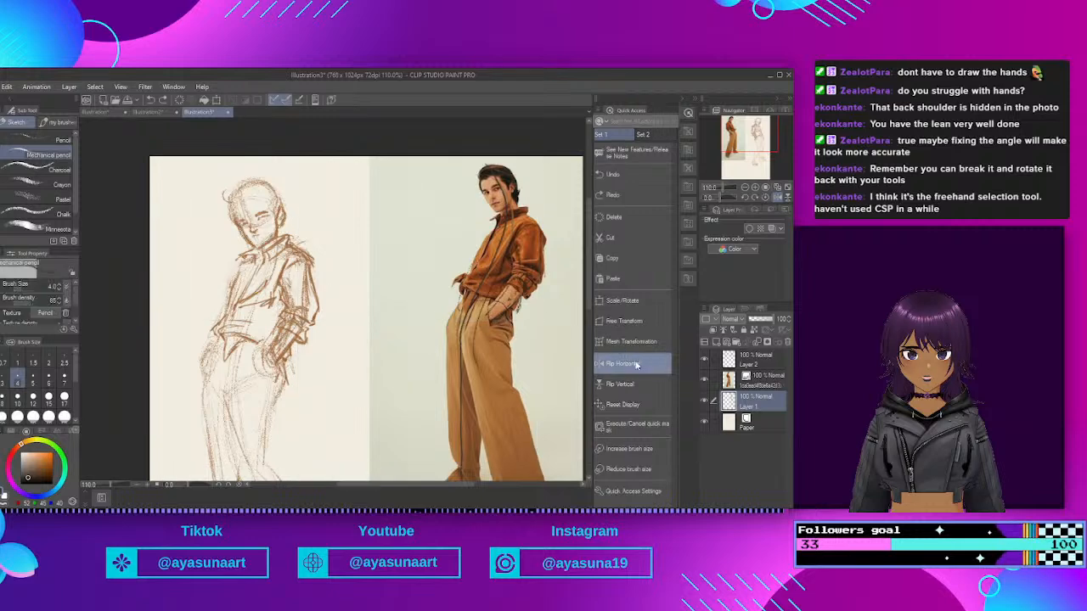
pyautogui.click(628, 325)
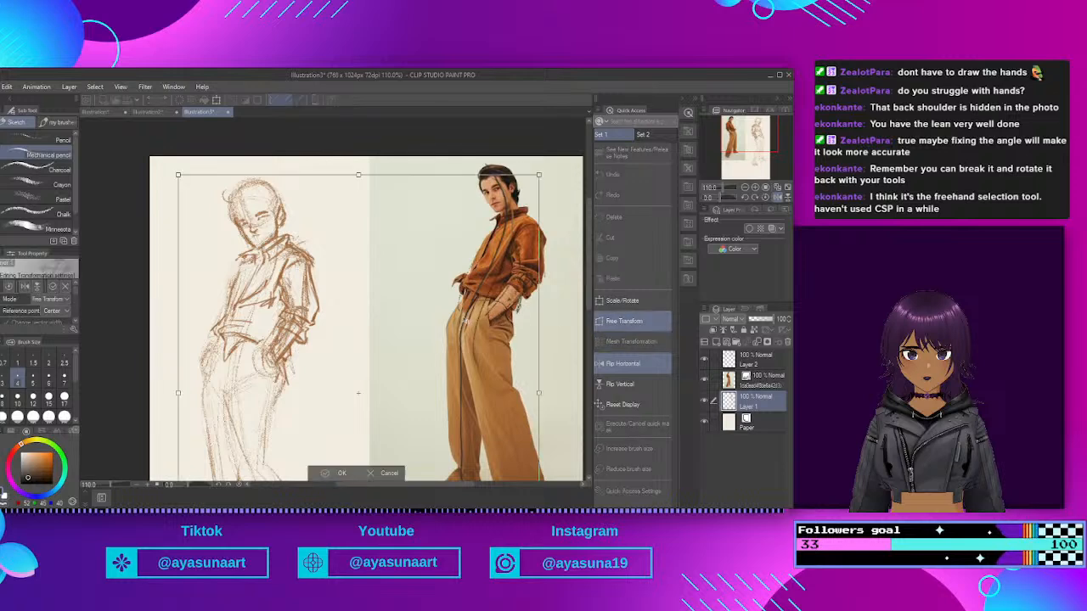
pyautogui.moveTo(328, 264)
pyautogui.mouseDown()
pyautogui.moveTo(308, 265)
pyautogui.moveTo(326, 265)
pyautogui.mouseUp()
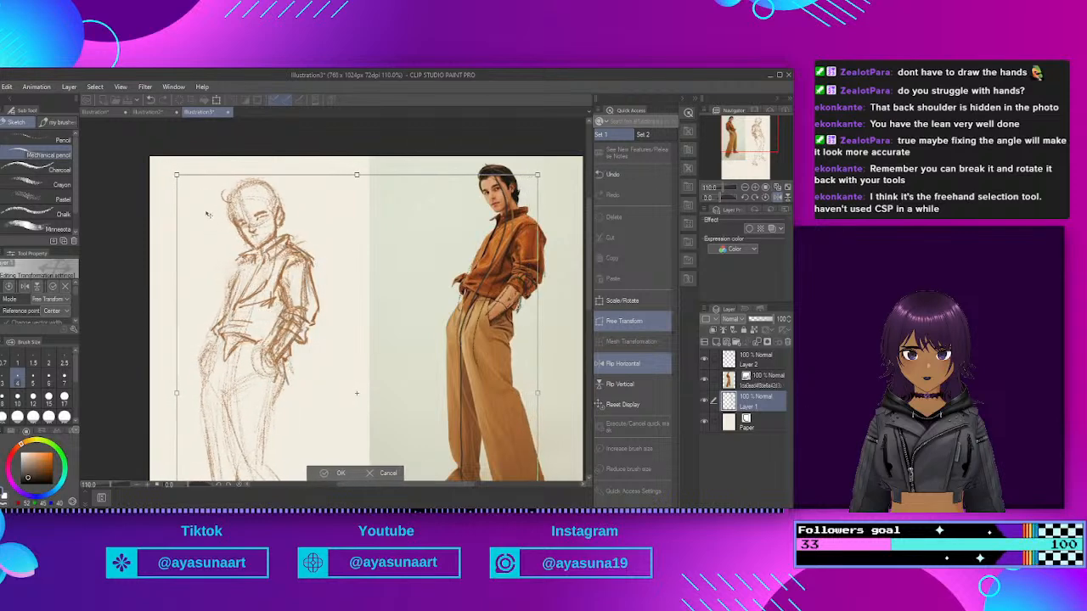
pyautogui.scroll(-2, 213, 185)
pyautogui.scroll(-3, 213, 185)
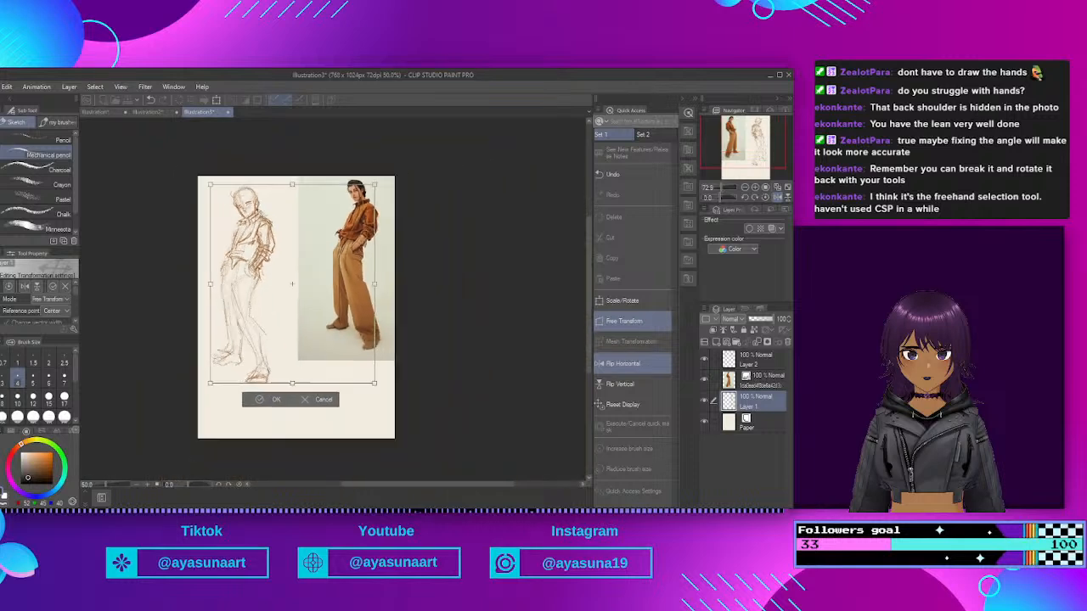
pyautogui.scroll(1, 252, 232)
pyautogui.scroll(4, 253, 232)
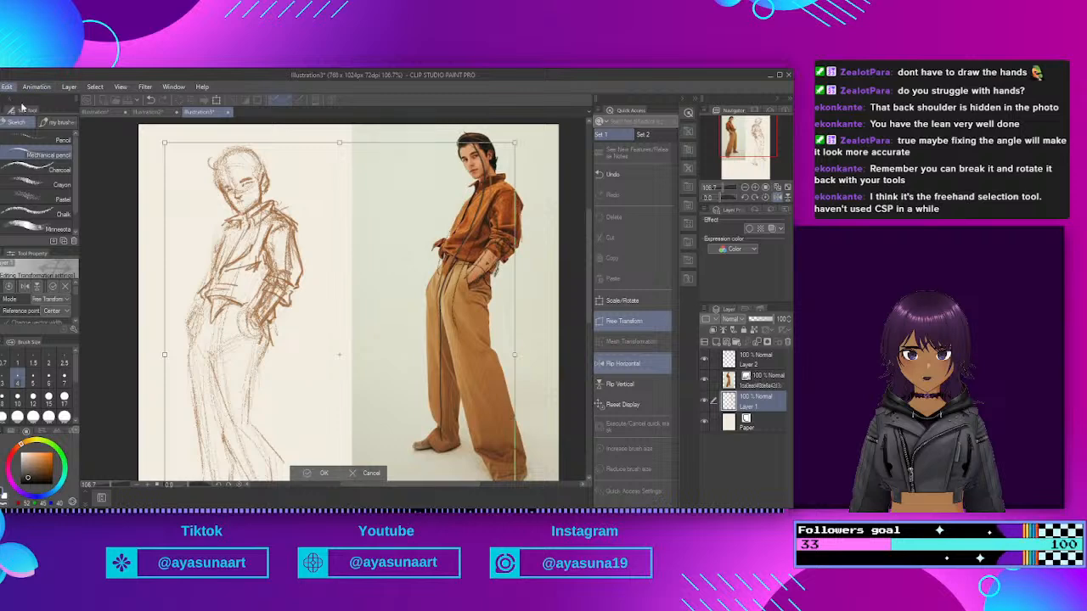
pyautogui.hotkey('ctrl', 'z')
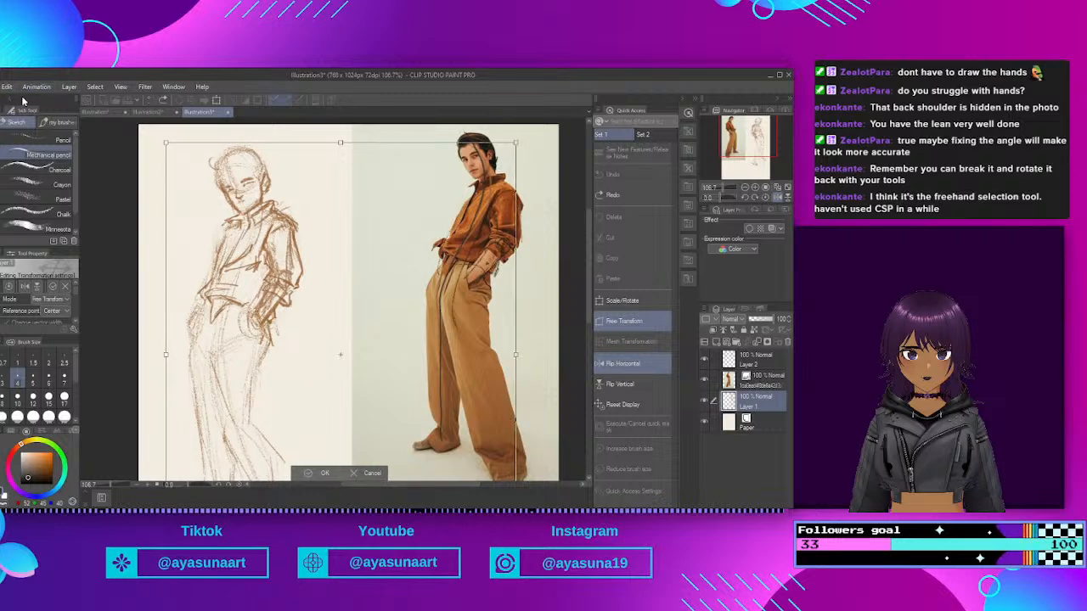
pyautogui.click(362, 474)
# Step: Hide Layer 2 with the clothing lines so only the underlying body sketch shows beside the reference
pyautogui.scroll(-3, 355, 207)
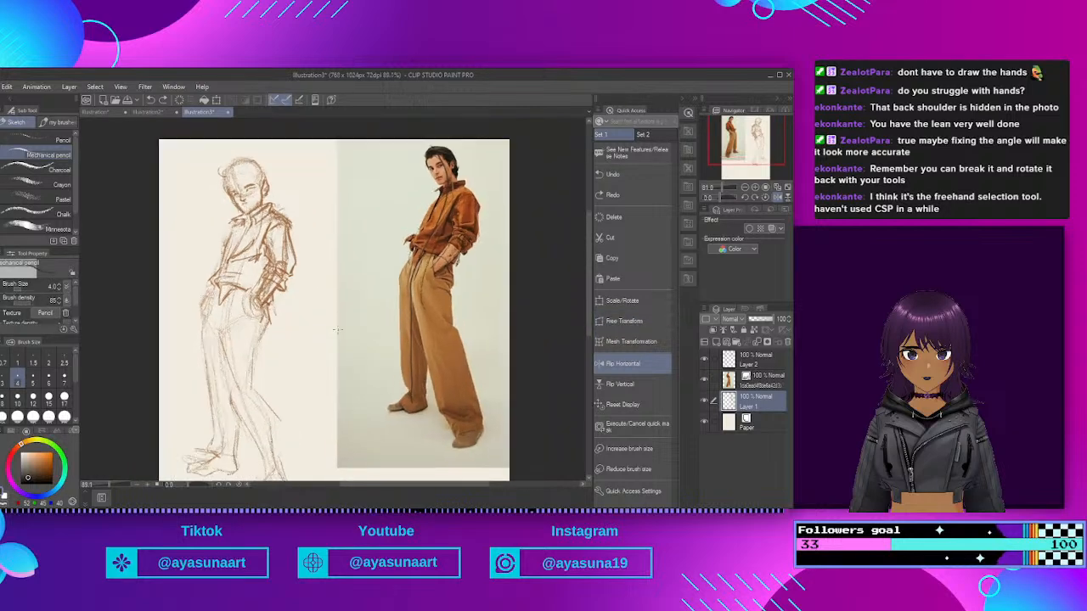
pyautogui.scroll(1, 355, 206)
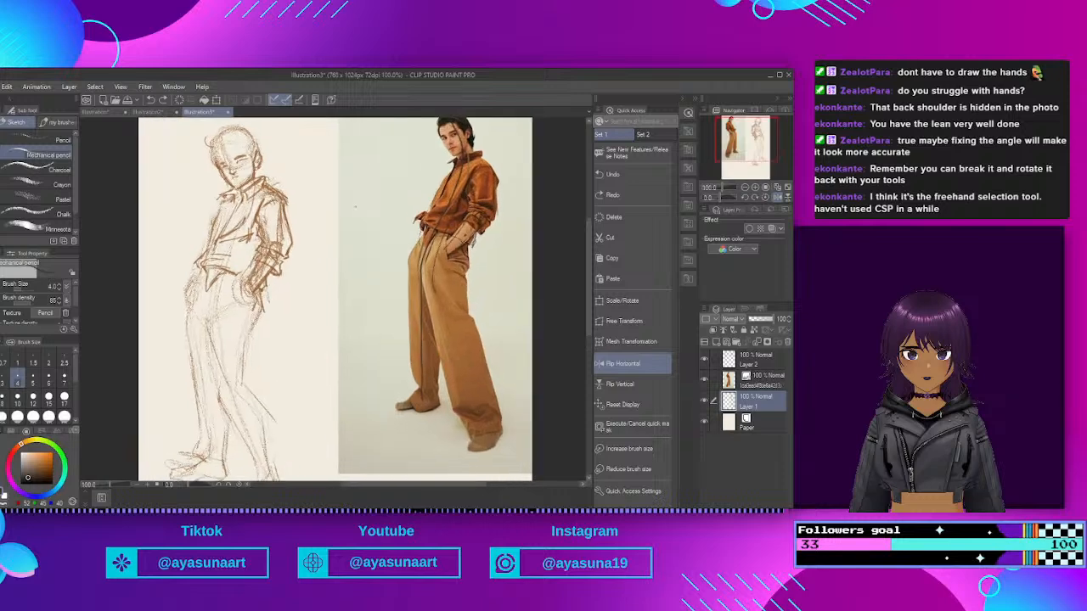
pyautogui.scroll(-1, 355, 206)
pyautogui.scroll(1, 344, 207)
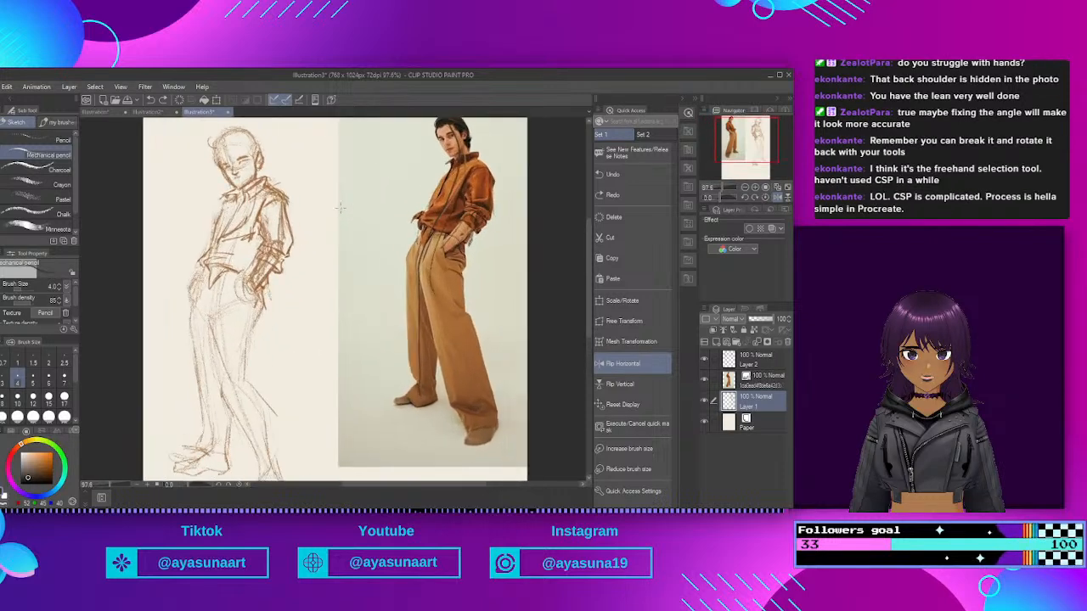
pyautogui.scroll(-2, 340, 208)
pyautogui.scroll(2, 340, 208)
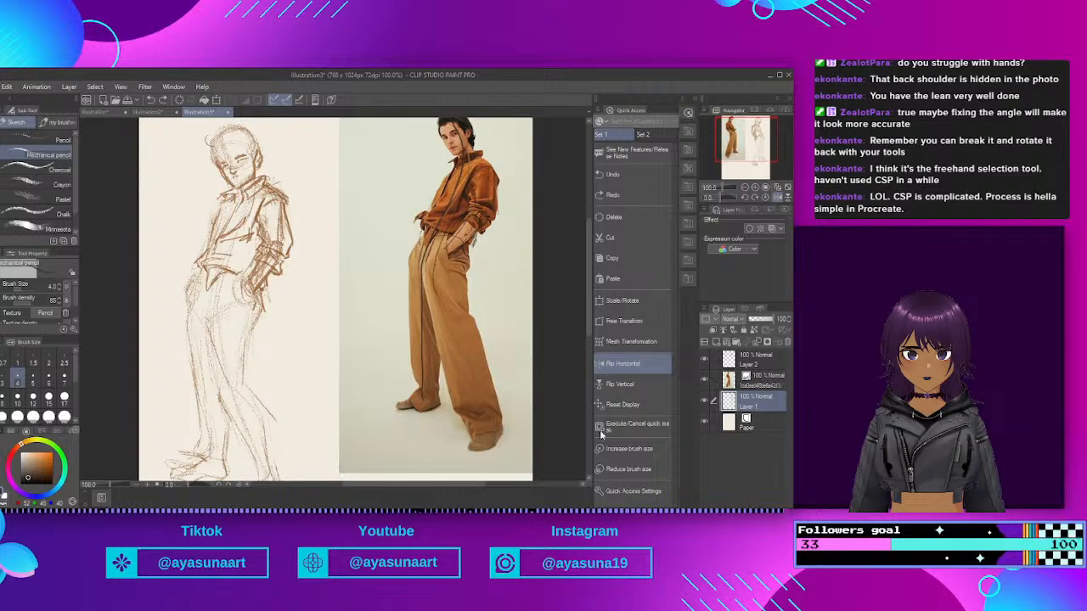
pyautogui.click(704, 359)
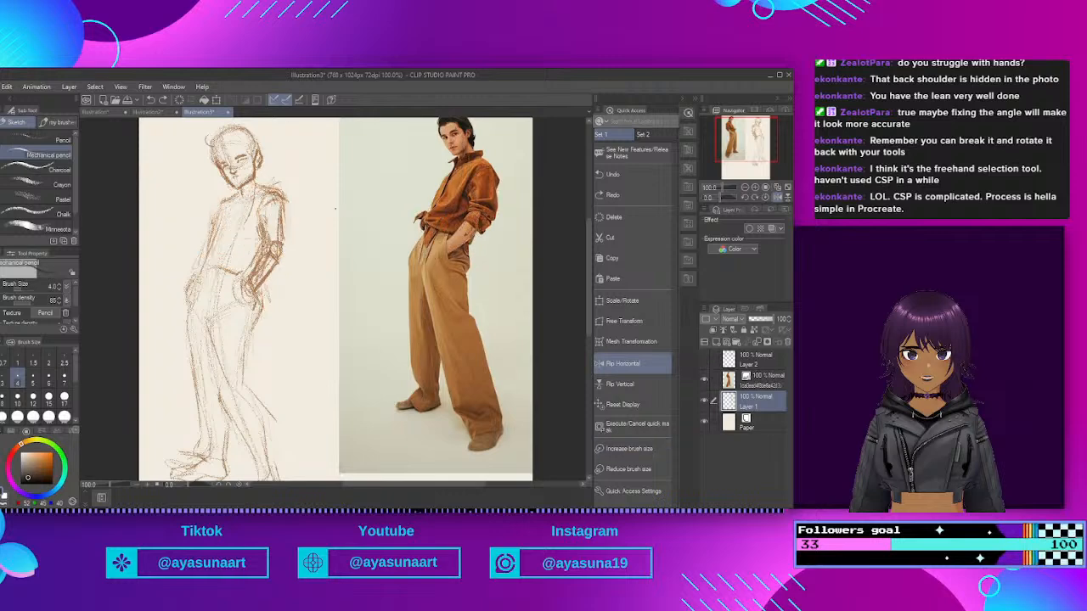
pyautogui.scroll(2, 340, 214)
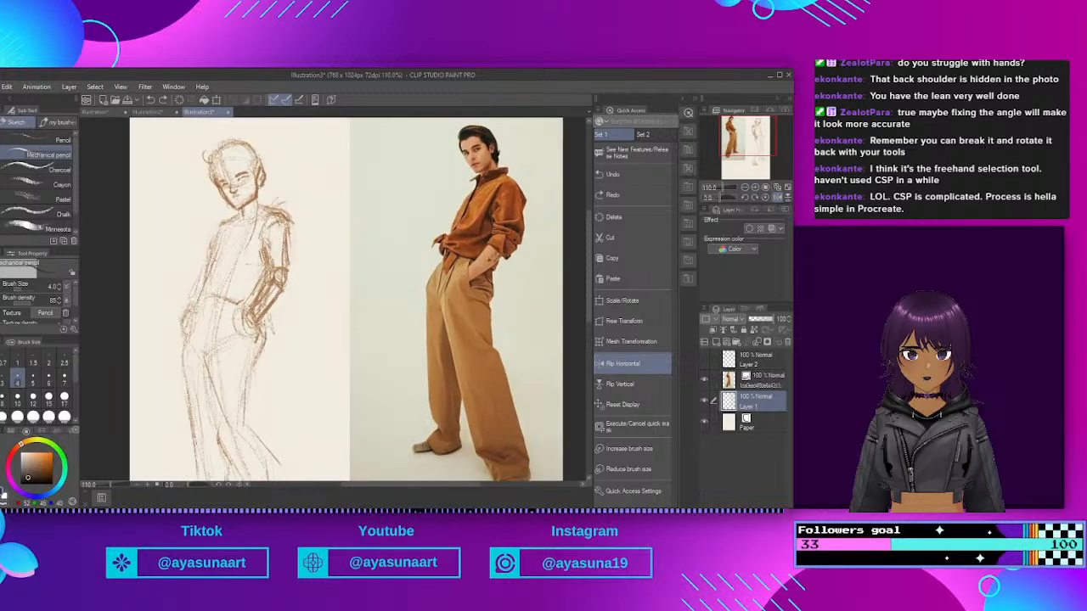
# Step: With the Pencil brush in the brown sampled from the sketch, add contour strokes at the outer hip and the front lower leg on Layer 1
pyautogui.click(40, 135)
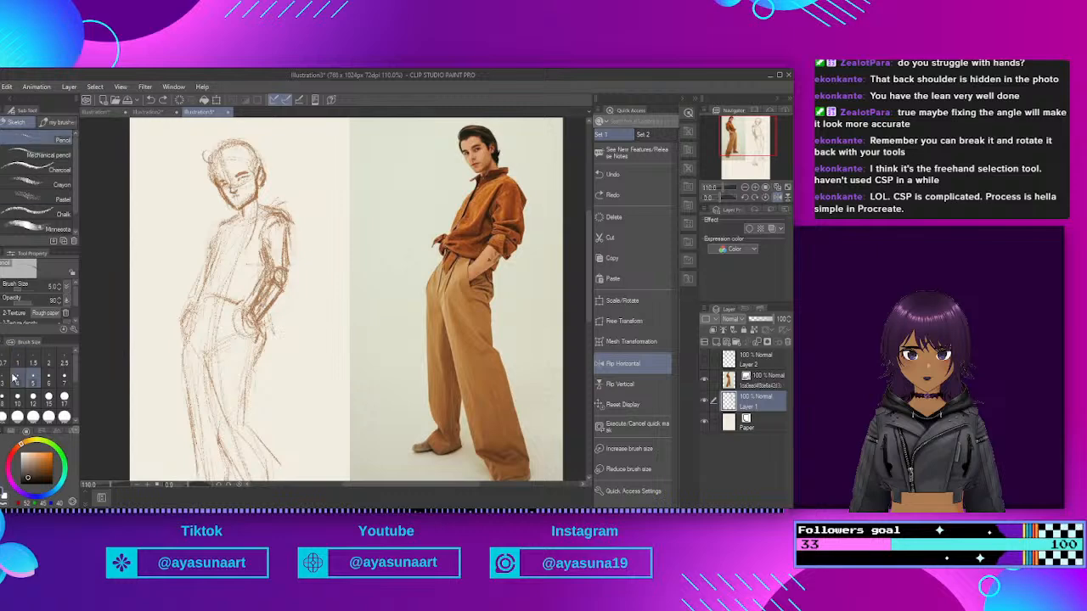
pyautogui.press('i')
pyautogui.click(270, 312)
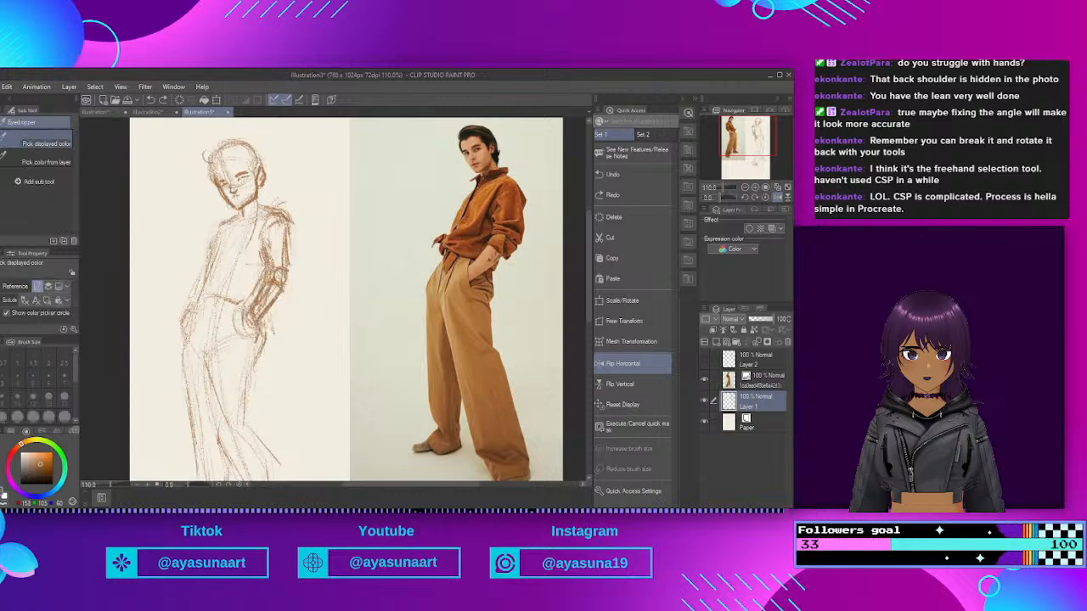
pyautogui.press('p')
pyautogui.scroll(-1, 333, 297)
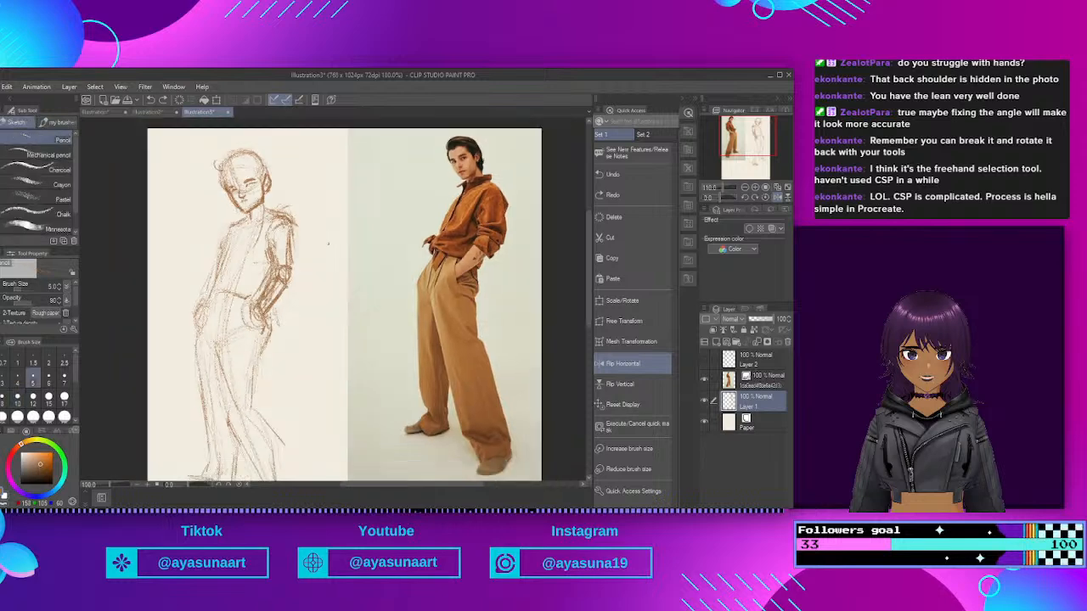
pyautogui.scroll(-1, 332, 297)
pyautogui.scroll(1, 333, 297)
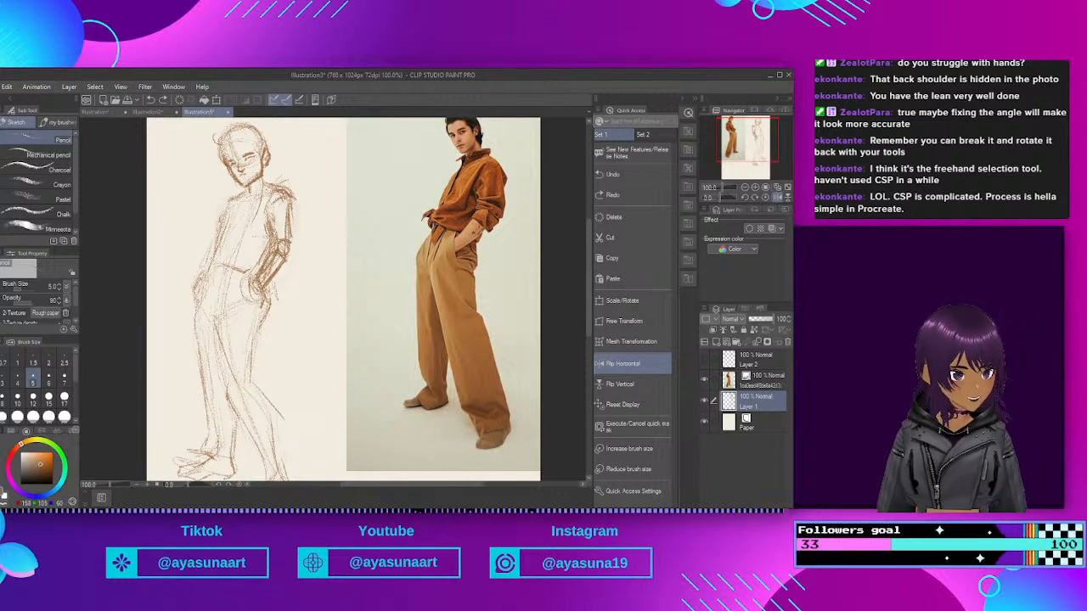
pyautogui.moveTo(196, 284); pyautogui.dragTo(189, 305)
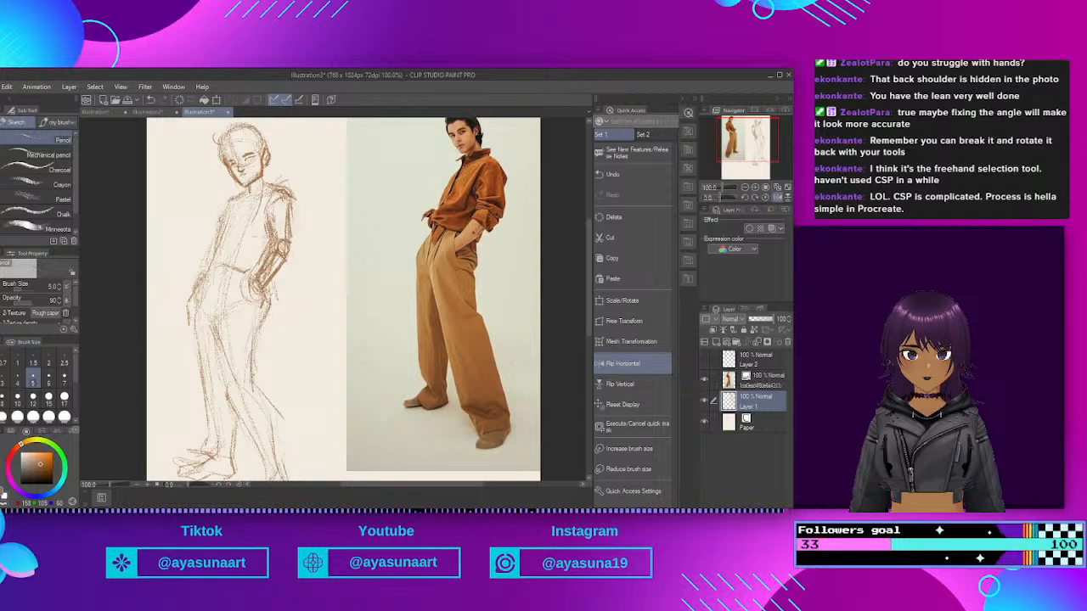
pyautogui.moveTo(274, 411); pyautogui.dragTo(281, 470)
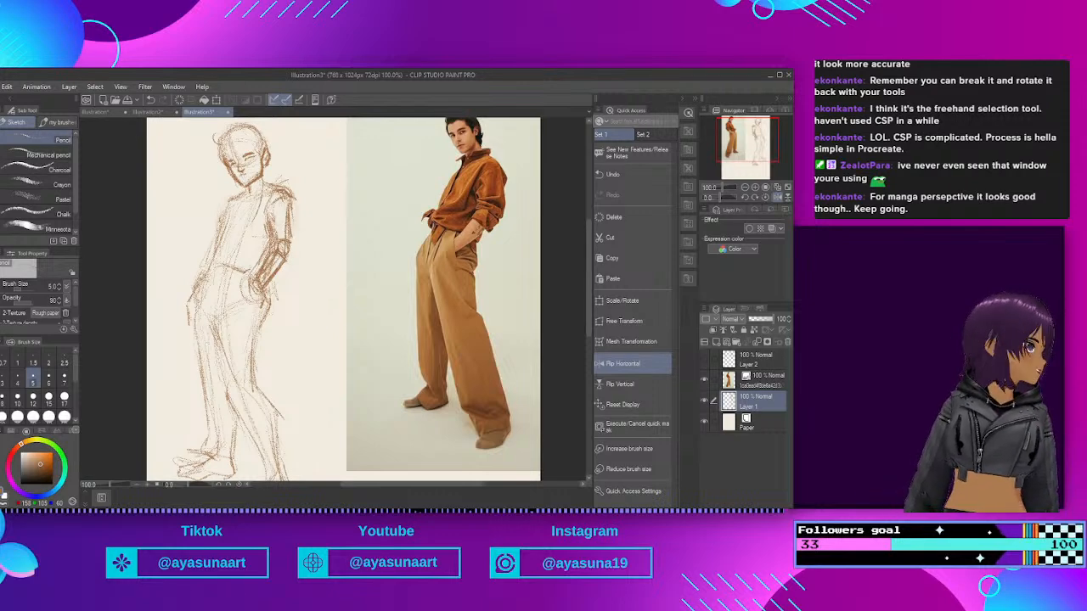
# Step: Refine the lower legs and ankles of the body sketch with short pencil strokes above both feet
pyautogui.scroll(-2, 170, 153)
pyautogui.scroll(3, 225, 212)
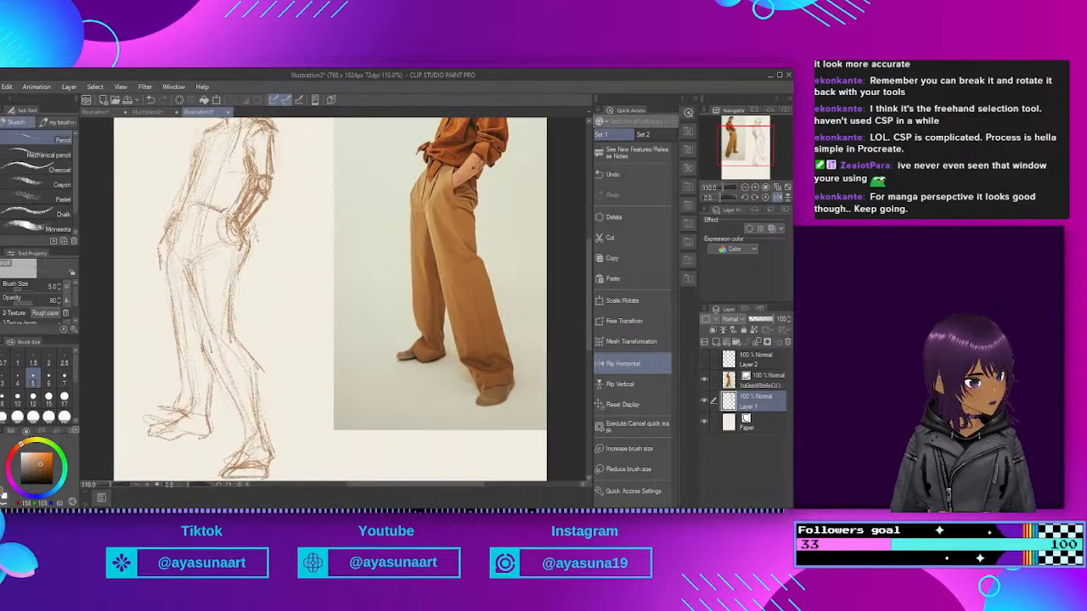
pyautogui.moveTo(234, 398); pyautogui.dragTo(246, 440)
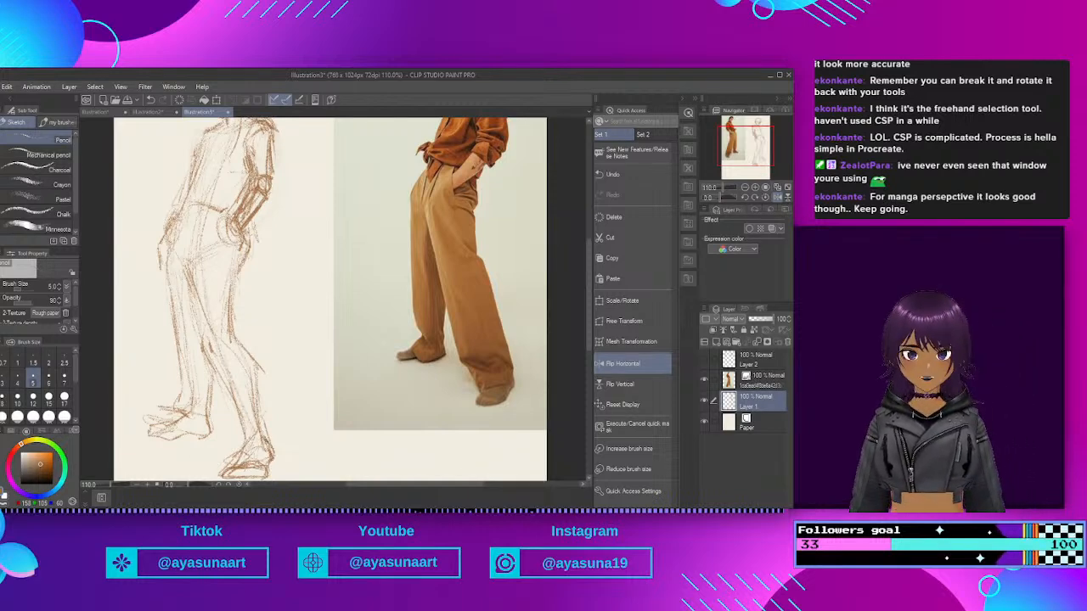
pyautogui.moveTo(200, 412)
pyautogui.mouseDown()
pyautogui.moveTo(209, 423)
pyautogui.moveTo(198, 432)
pyautogui.mouseUp()
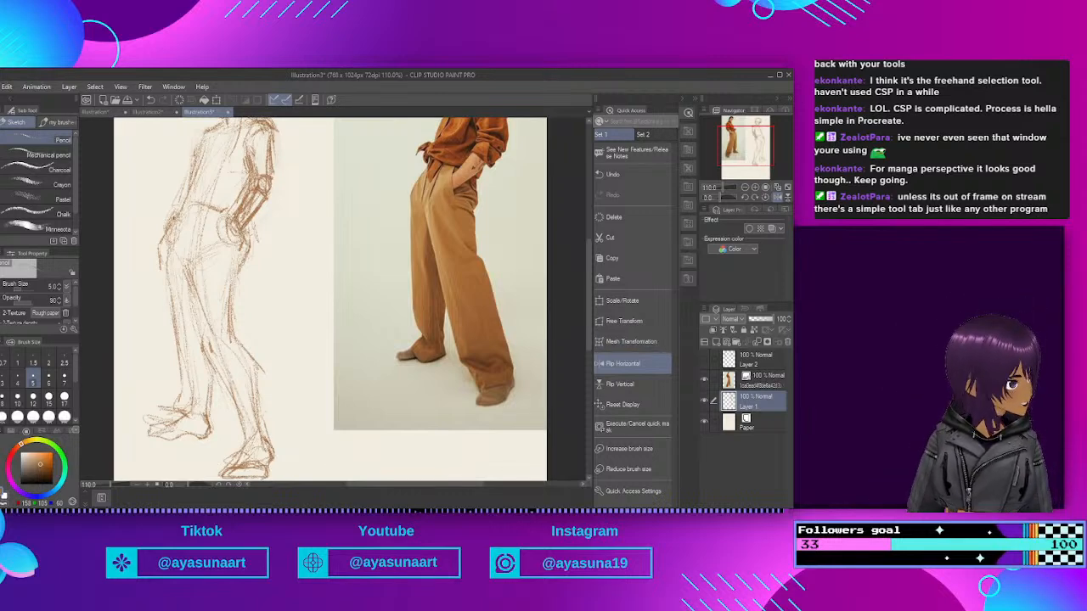
# Step: Show Layer 2 again and make it the active layer
pyautogui.scroll(-3, 280, 284)
pyautogui.scroll(3, 253, 212)
pyautogui.scroll(-3, 267, 386)
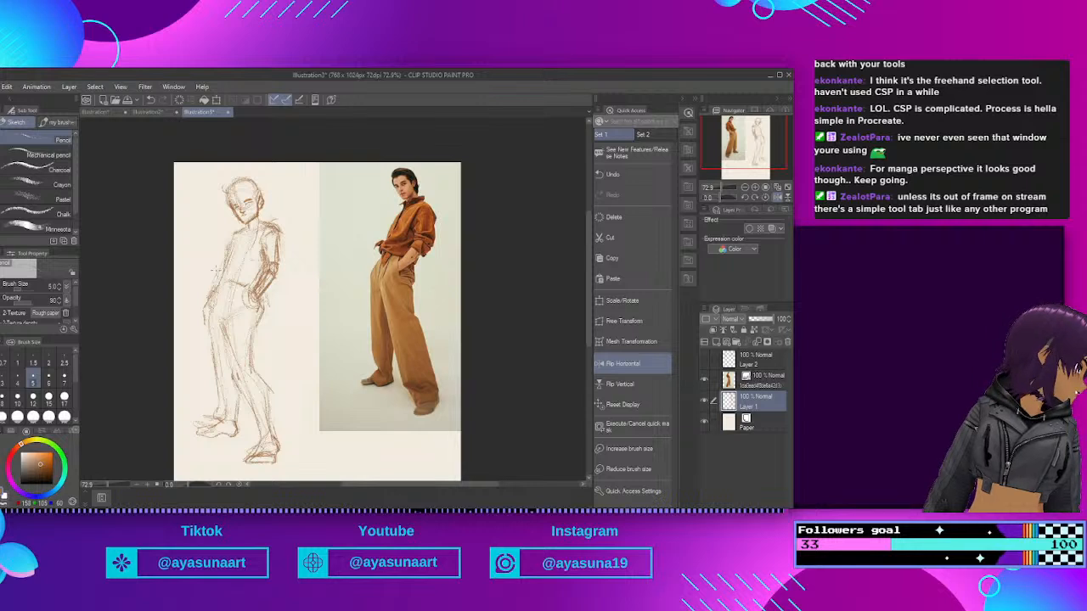
pyautogui.click(706, 359)
pyautogui.click(752, 359)
pyautogui.scroll(5, 245, 187)
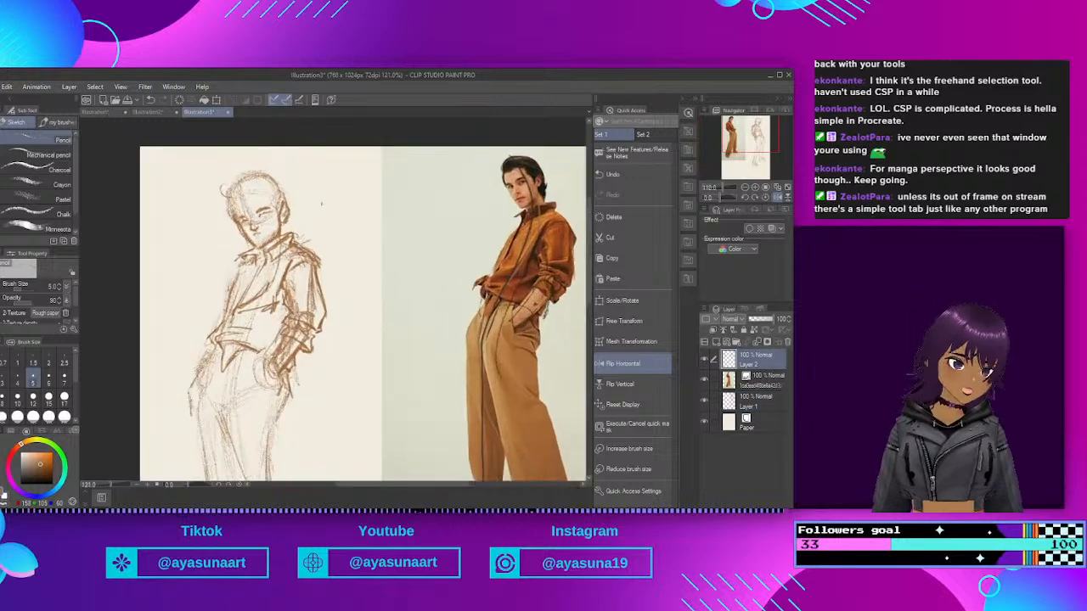
pyautogui.scroll(3, 290, 169)
pyautogui.scroll(-4, 231, 171)
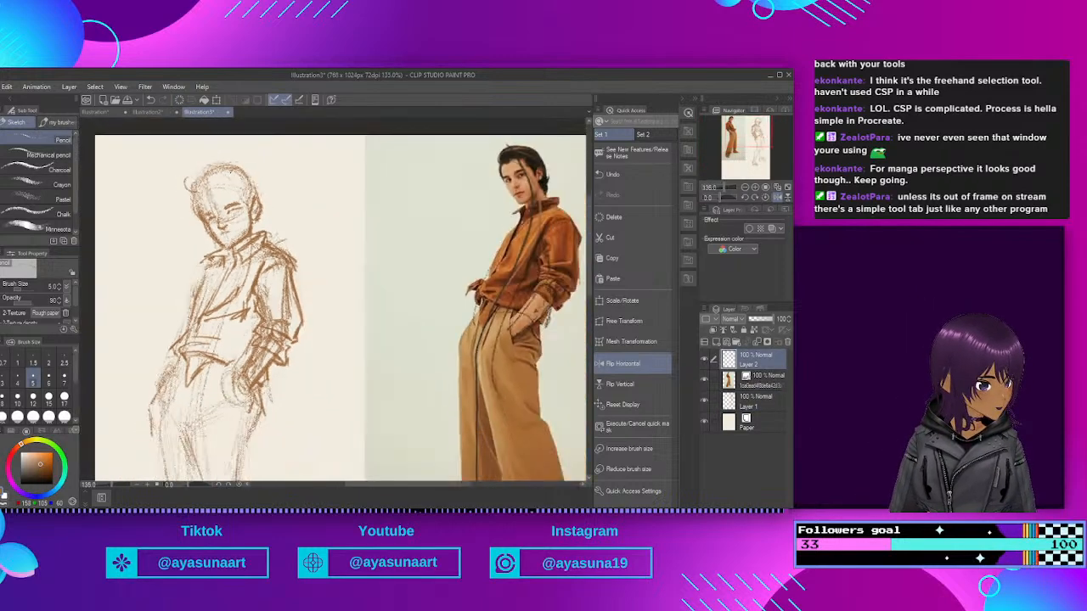
# Step: With the Mechanical pencil, sketch the hairline and strands around the ear and neck, and strengthen the shirt's outer side contour
pyautogui.click(50, 155)
pyautogui.scroll(2, 310, 166)
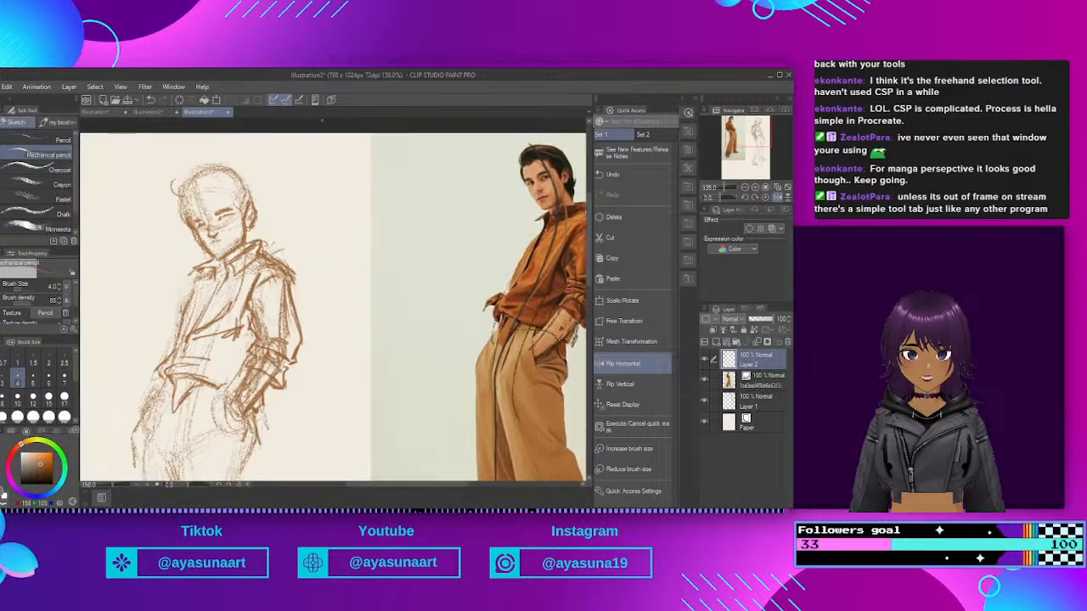
pyautogui.scroll(1, 197, 161)
pyautogui.scroll(-4, 195, 157)
pyautogui.scroll(2, 193, 148)
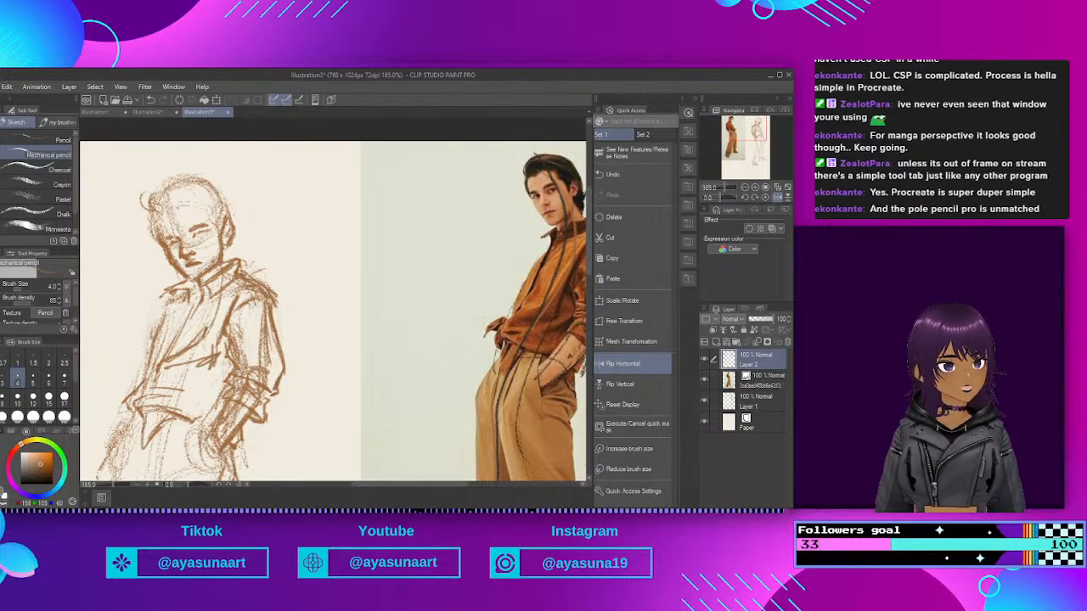
pyautogui.moveTo(176, 212)
pyautogui.mouseDown()
pyautogui.moveTo(209, 202)
pyautogui.moveTo(219, 212)
pyautogui.moveTo(204, 226)
pyautogui.moveTo(218, 228)
pyautogui.moveTo(237, 210)
pyautogui.moveTo(234, 226)
pyautogui.moveTo(248, 236)
pyautogui.moveTo(236, 255)
pyautogui.mouseUp()
pyautogui.moveTo(225, 252); pyautogui.dragTo(238, 258)
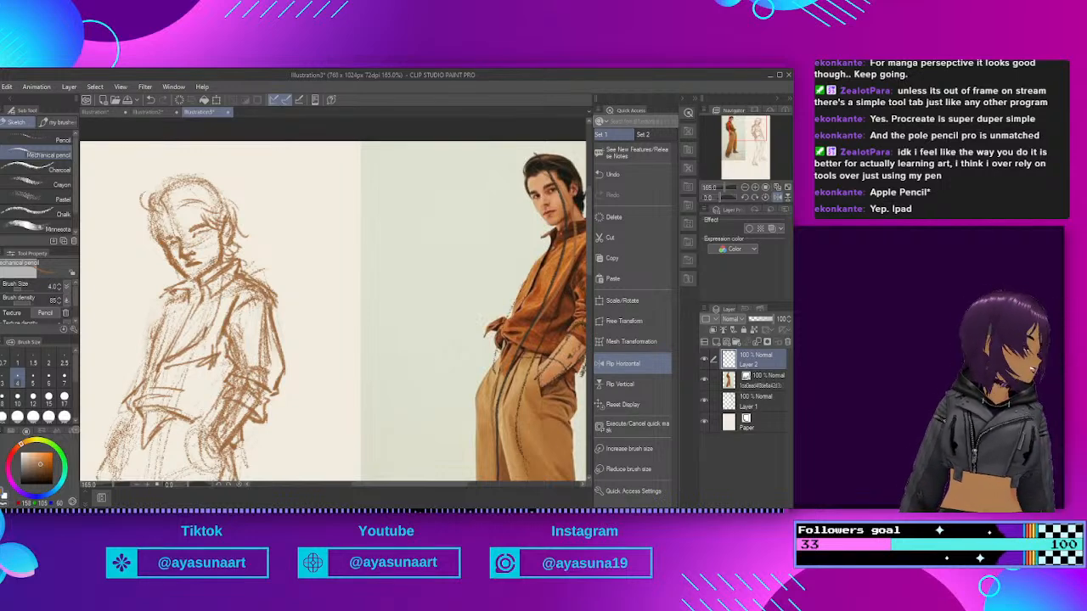
pyautogui.moveTo(175, 300); pyautogui.dragTo(131, 387)
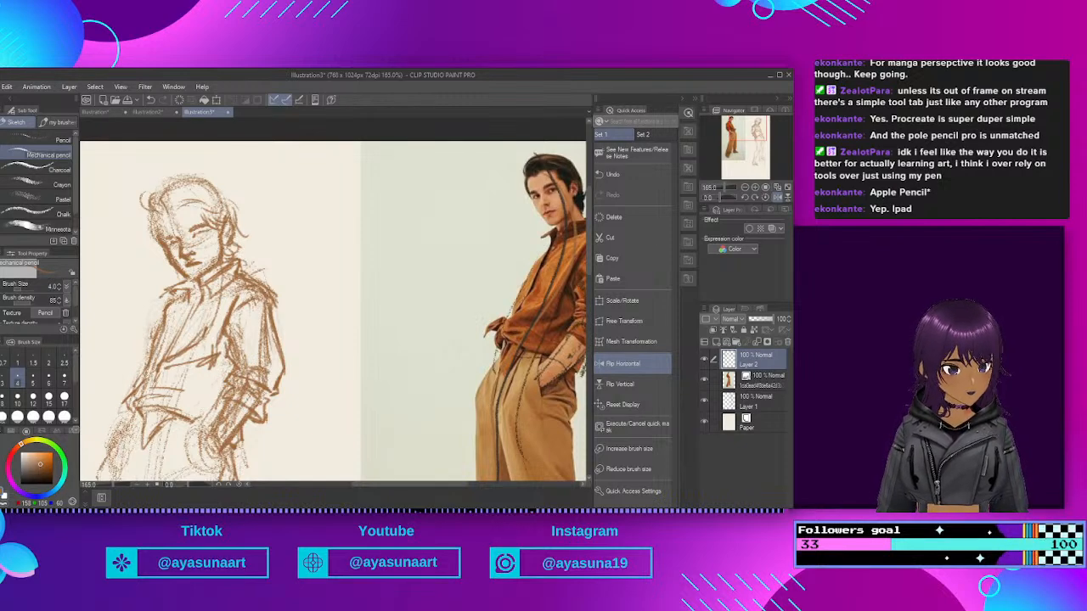
# Step: Define the eye nearer the ear with a small dark stroke, undoing the first attempt and redrawing it
pyautogui.scroll(2, 383, 150)
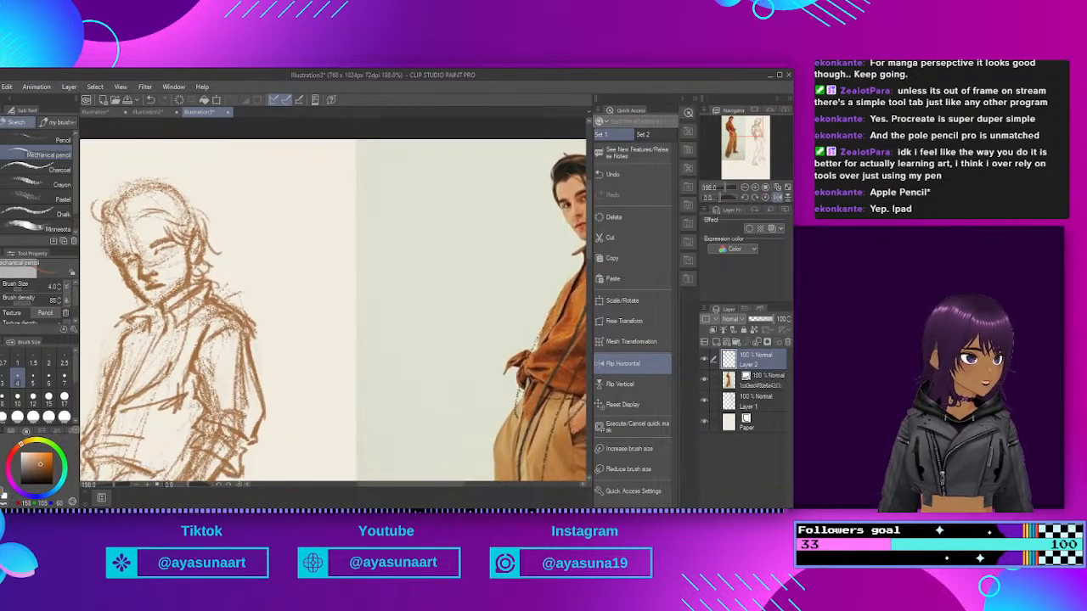
pyautogui.moveTo(165, 255); pyautogui.dragTo(173, 251)
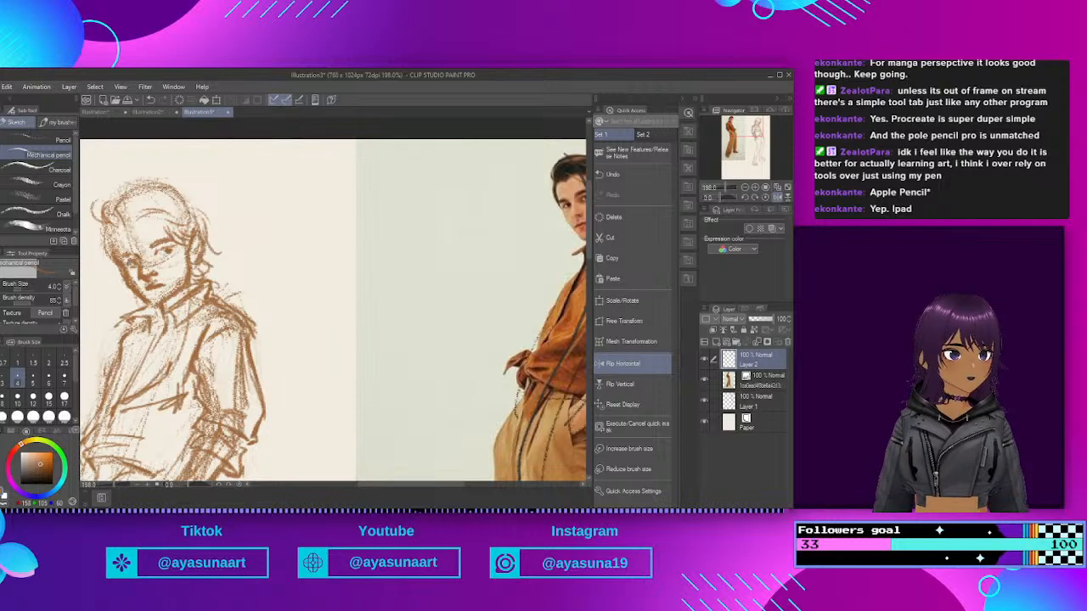
pyautogui.hotkey('ctrl', 'z')
pyautogui.moveTo(164, 253); pyautogui.dragTo(175, 247)
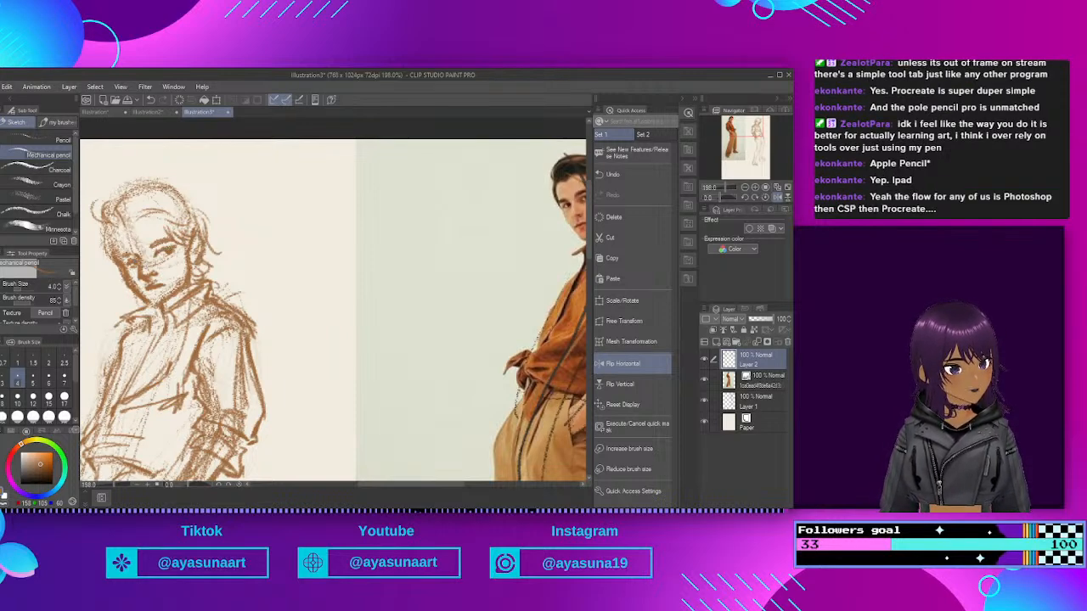
# Step: Sketch loose hair locks across the forehead and down the far side of the face
pyautogui.scroll(-3, 175, 227)
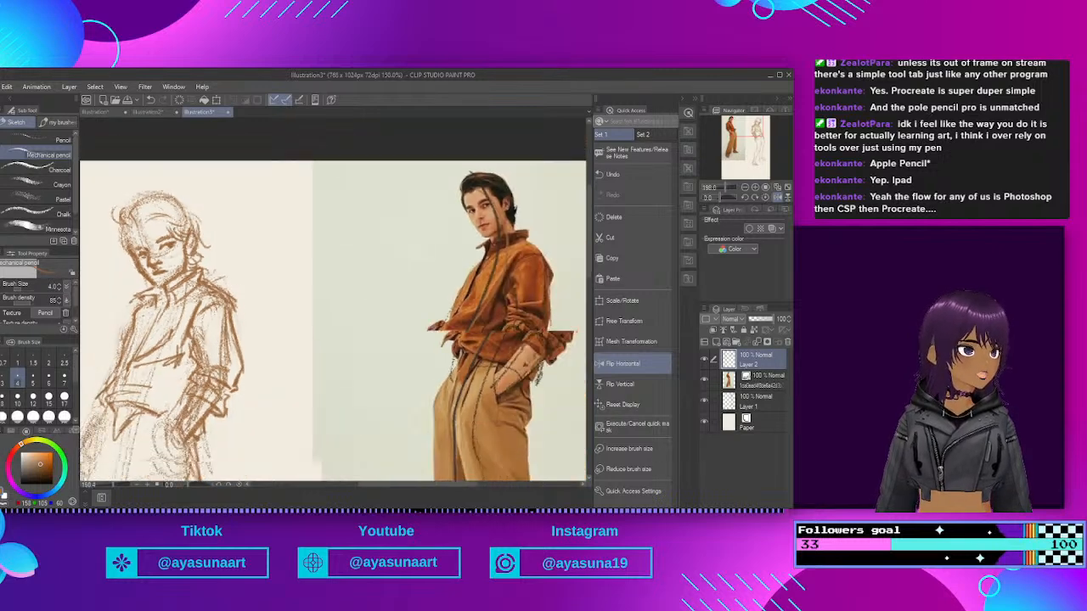
pyautogui.moveTo(140, 225)
pyautogui.mouseDown()
pyautogui.moveTo(165, 215)
pyautogui.moveTo(154, 186)
pyautogui.moveTo(196, 218)
pyautogui.moveTo(199, 244)
pyautogui.mouseUp()
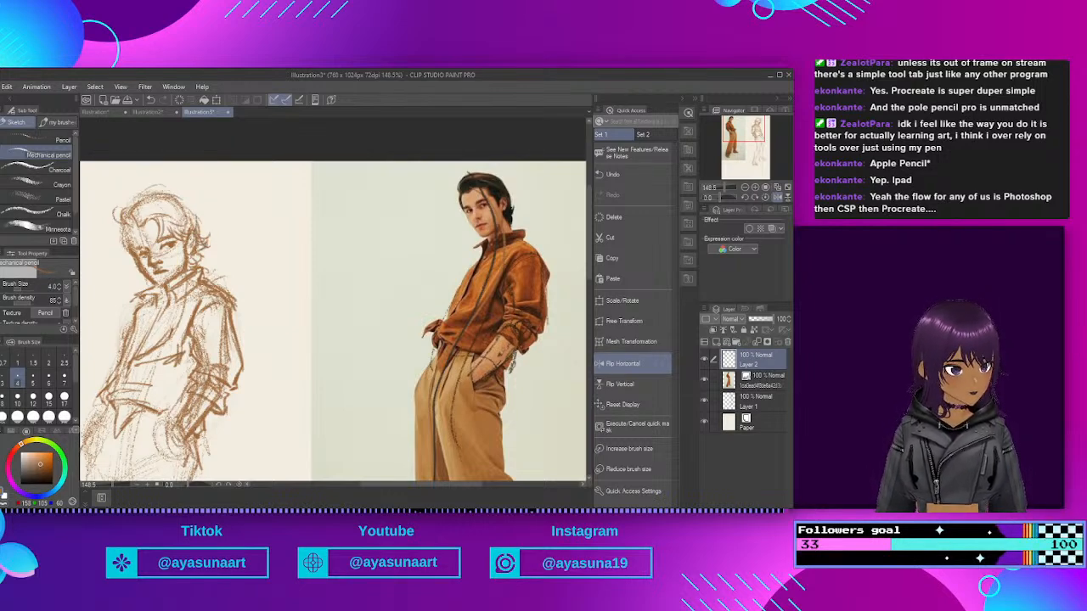
pyautogui.moveTo(130, 230)
pyautogui.mouseDown()
pyautogui.moveTo(119, 259)
pyautogui.moveTo(135, 264)
pyautogui.mouseUp()
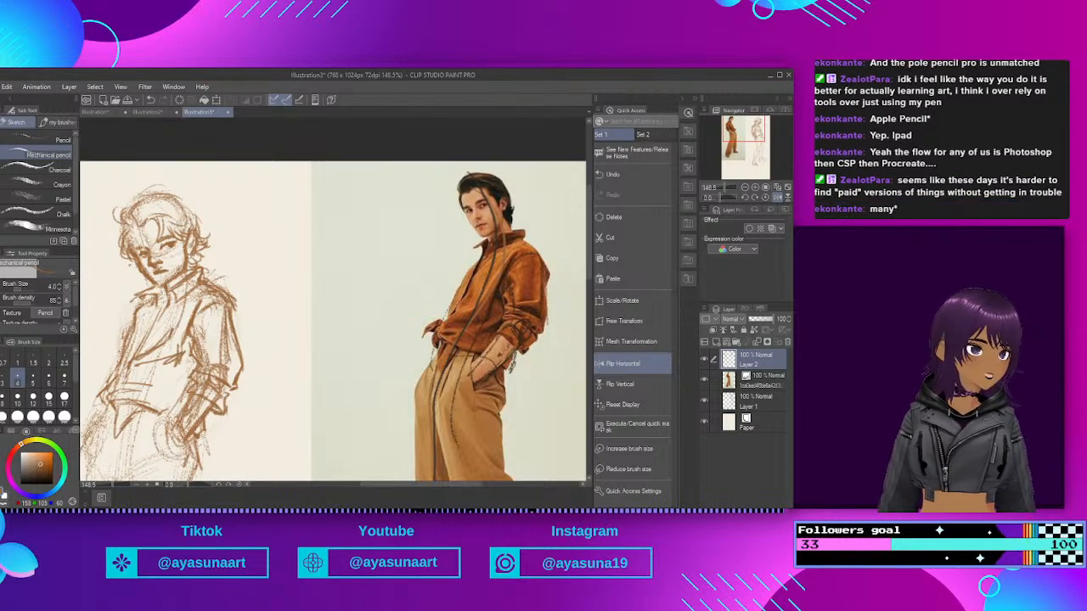
# Step: Add a few more loose strands to the fringe and along the crown of the sketched hair
pyautogui.moveTo(159, 219); pyautogui.dragTo(167, 240)
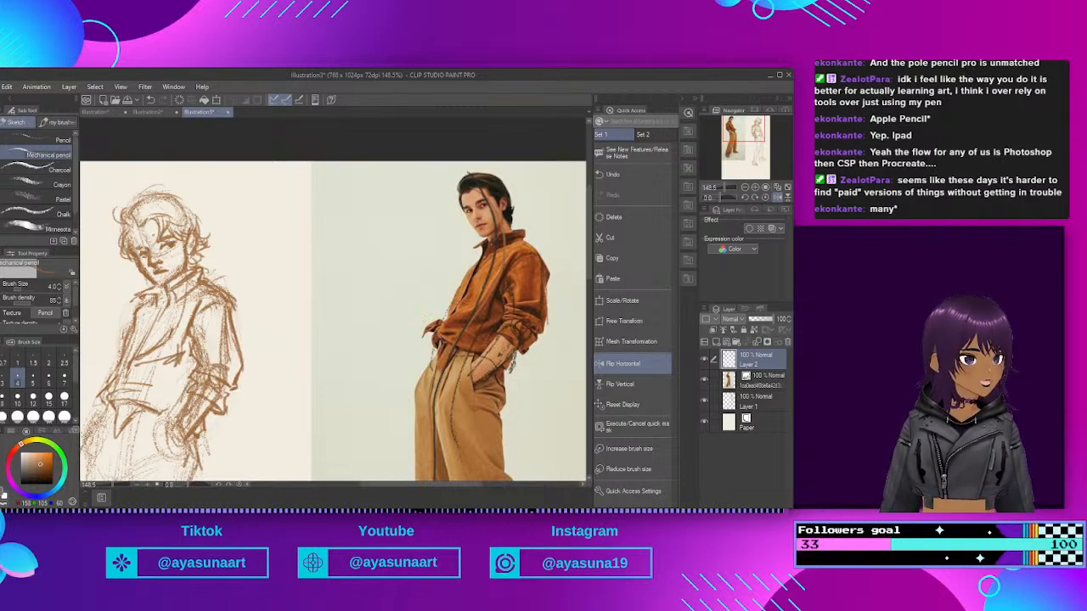
pyautogui.moveTo(128, 204)
pyautogui.mouseDown()
pyautogui.moveTo(195, 202)
pyautogui.moveTo(181, 228)
pyautogui.mouseUp()
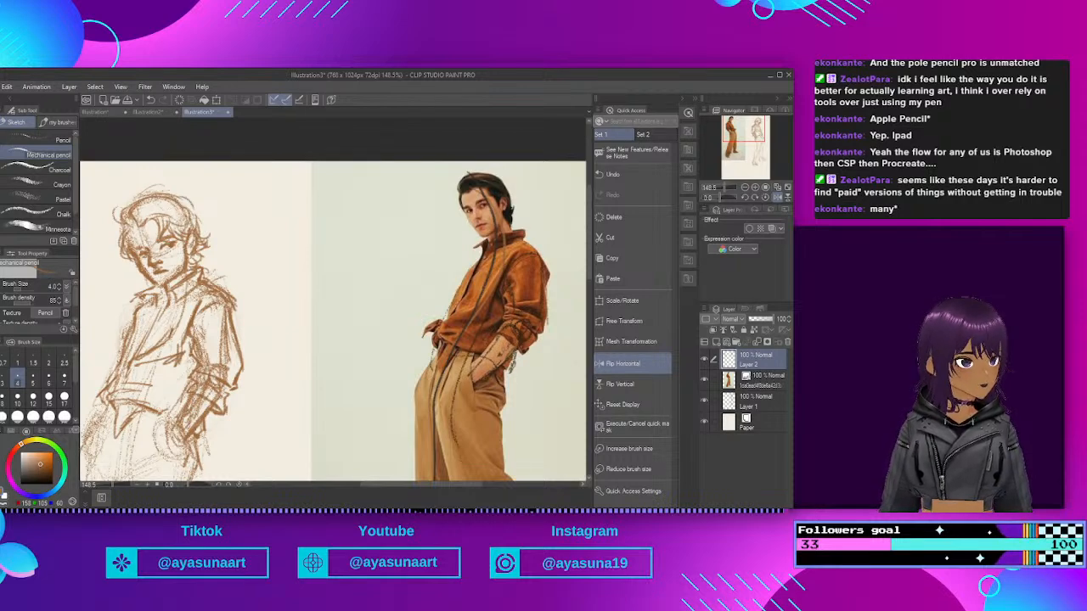
# Step: Outline the pocket-side trouser leg from below the hand to the hem, with its outer contour and inner edge
pyautogui.scroll(-4, 227, 184)
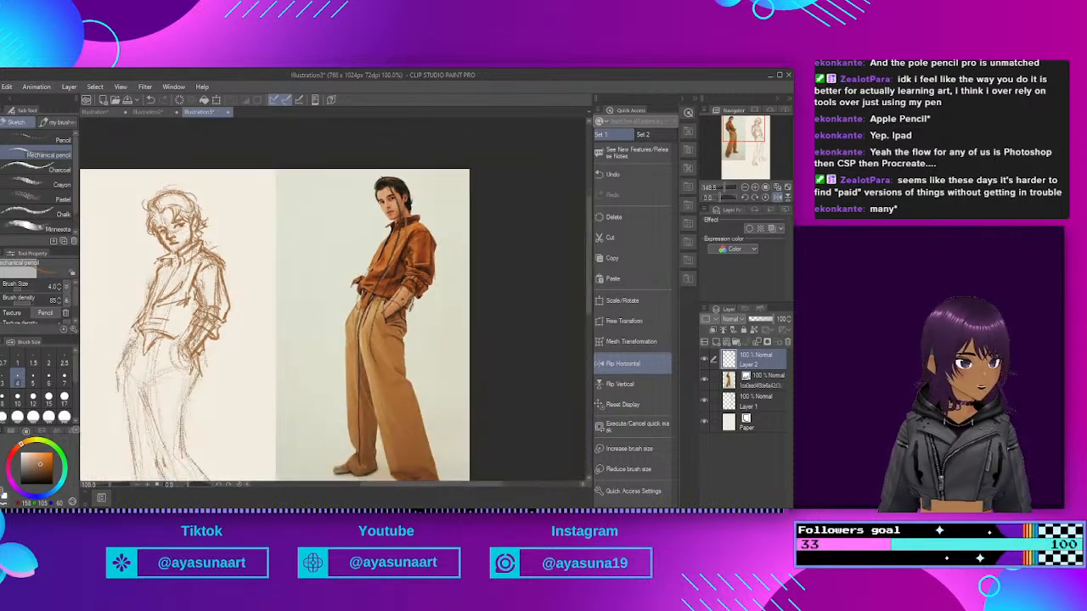
pyautogui.scroll(4, 141, 242)
pyautogui.scroll(-2, 126, 149)
pyautogui.scroll(2, 274, 311)
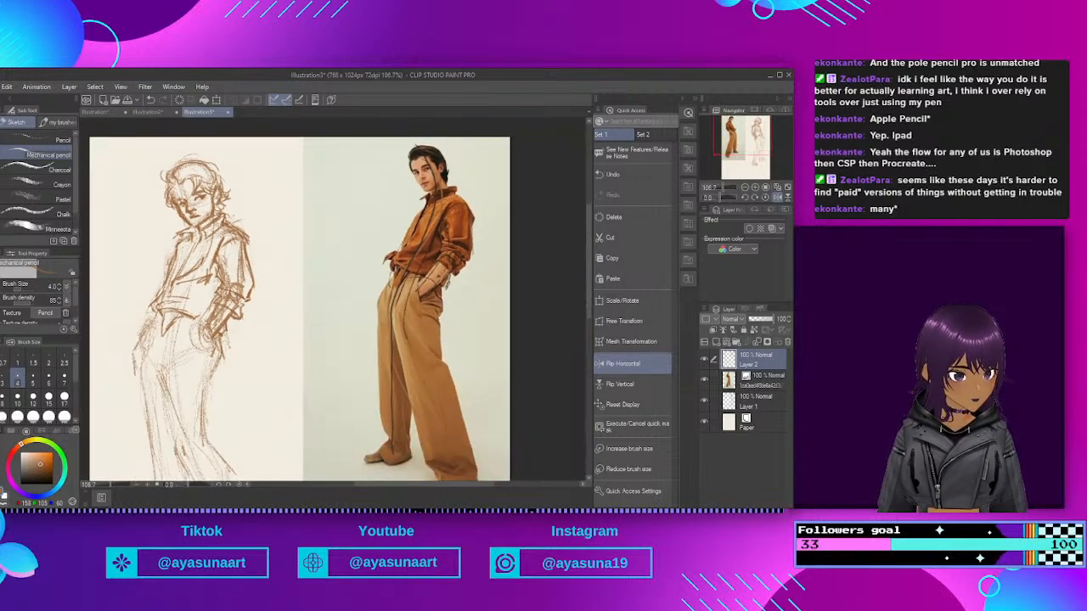
pyautogui.moveTo(212, 376)
pyautogui.mouseDown()
pyautogui.moveTo(222, 397)
pyautogui.moveTo(194, 411)
pyautogui.moveTo(197, 439)
pyautogui.mouseUp()
pyautogui.scroll(-4, 229, 393)
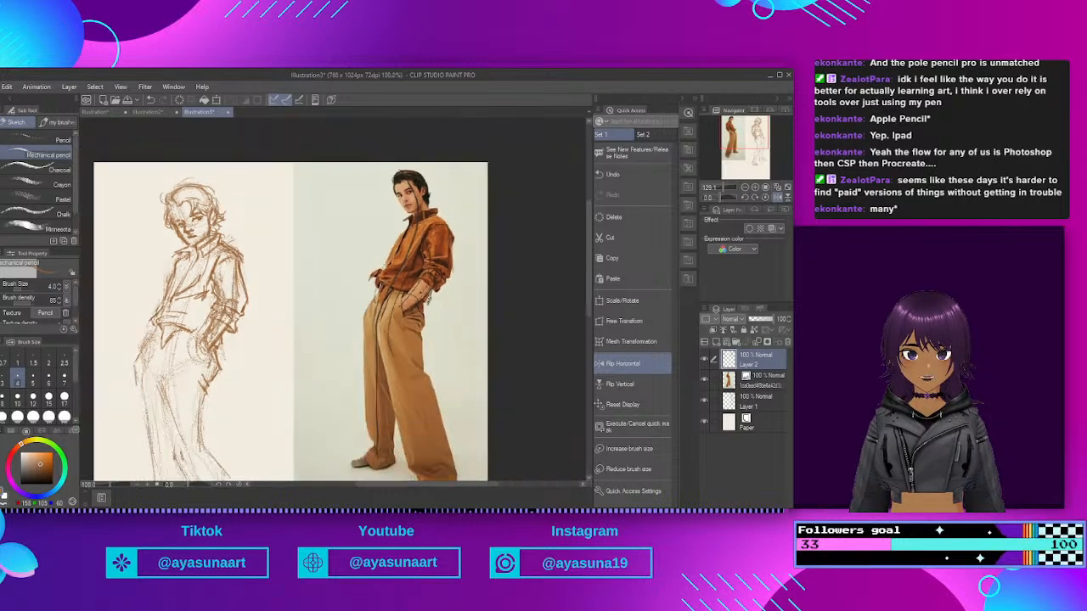
pyautogui.scroll(2, 233, 365)
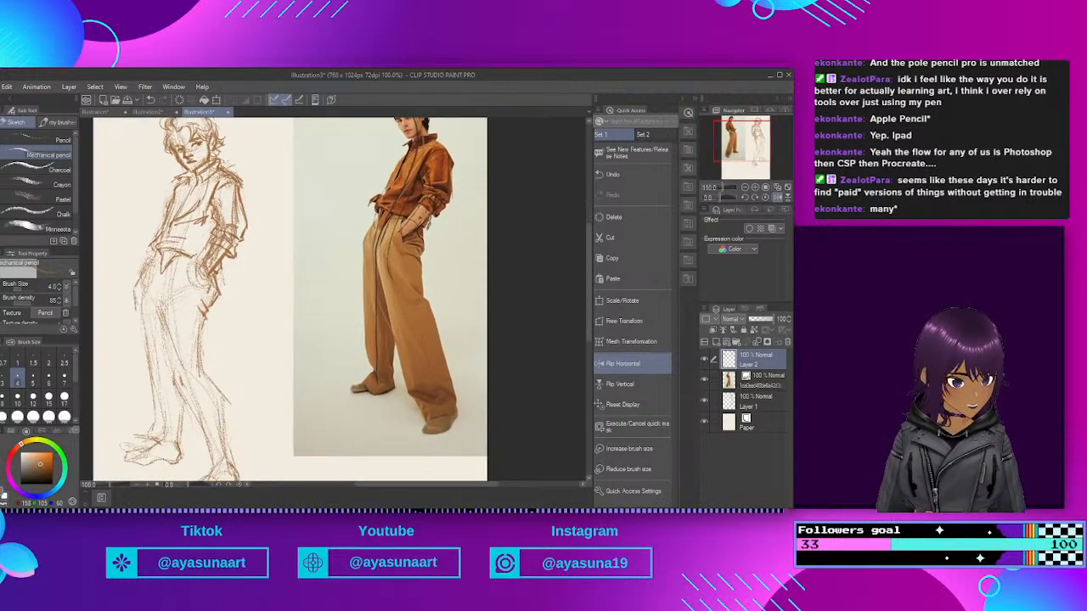
pyautogui.moveTo(237, 343); pyautogui.dragTo(236, 317)
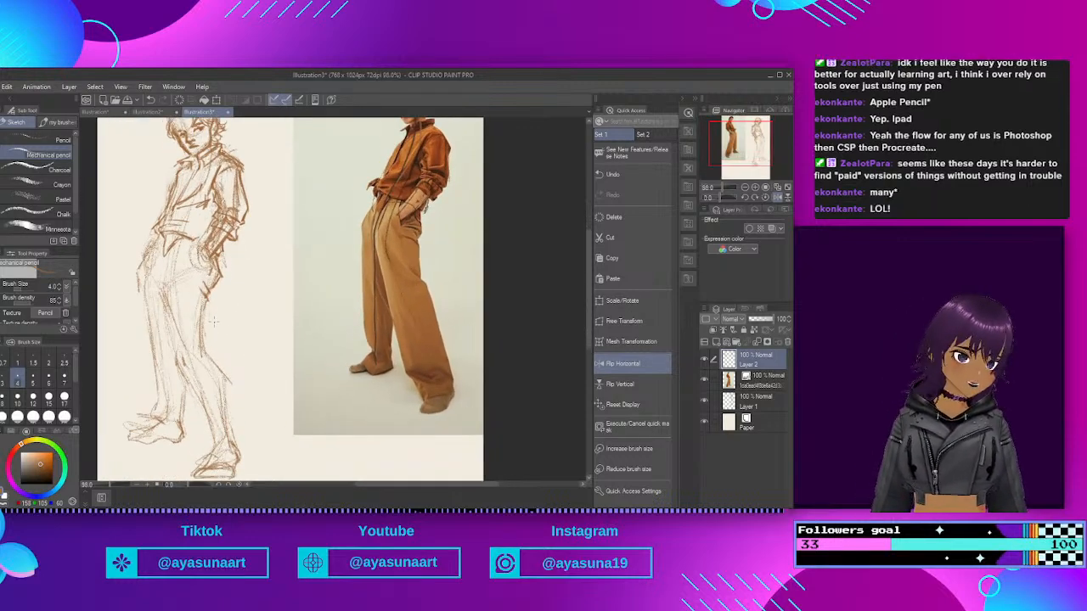
pyautogui.scroll(2, 214, 320)
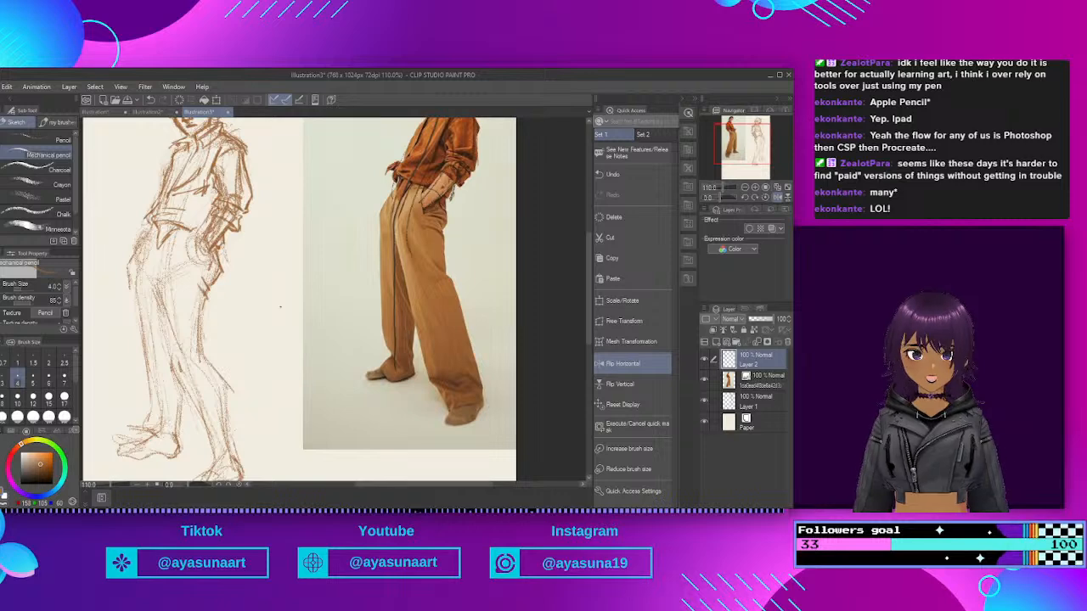
pyautogui.moveTo(207, 296)
pyautogui.mouseDown()
pyautogui.moveTo(203, 351)
pyautogui.moveTo(220, 361)
pyautogui.moveTo(253, 454)
pyautogui.mouseUp()
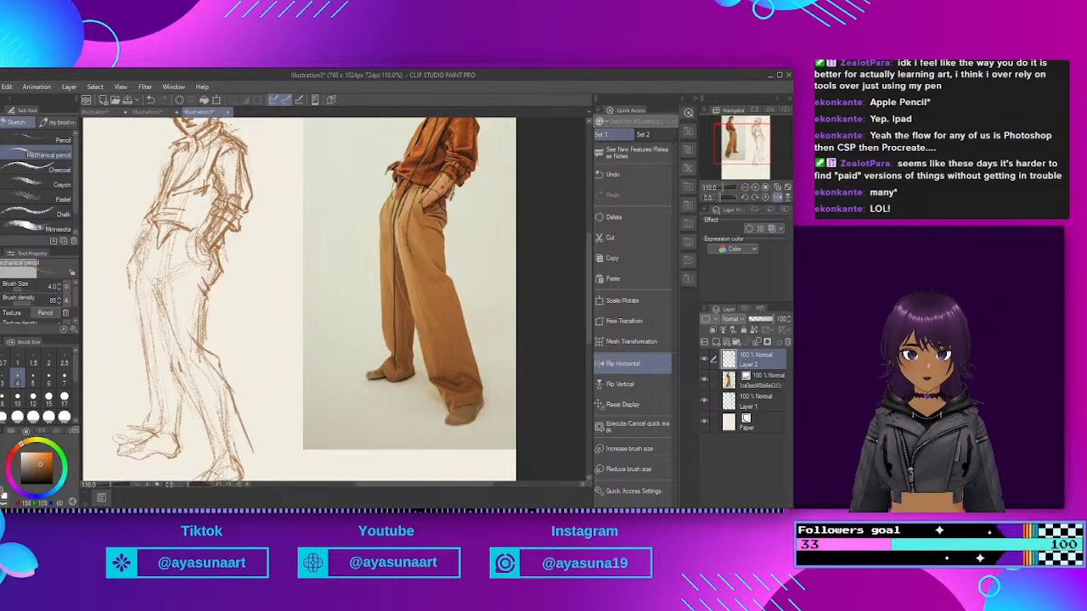
pyautogui.moveTo(168, 364)
pyautogui.mouseDown()
pyautogui.moveTo(196, 445)
pyautogui.moveTo(250, 480)
pyautogui.mouseUp()
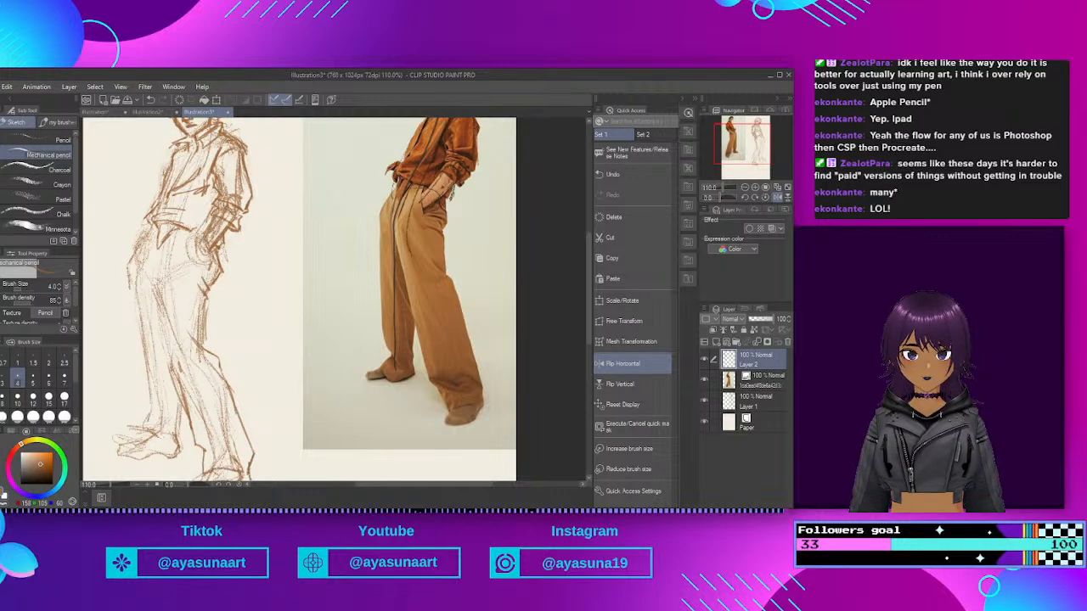
# Step: Strengthen the trouser line running from the fly down between the legs, and the thigh contour on the pocket side
pyautogui.moveTo(151, 261); pyautogui.dragTo(164, 347)
pyautogui.moveTo(147, 293); pyautogui.dragTo(167, 376)
pyautogui.moveTo(158, 333); pyautogui.dragTo(189, 444)
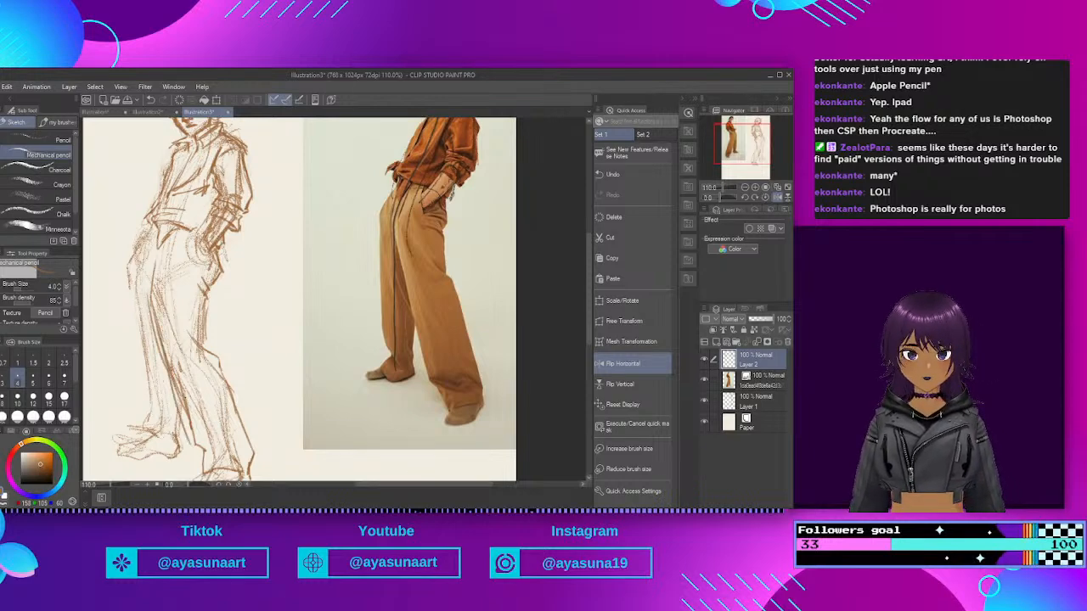
pyautogui.moveTo(204, 298); pyautogui.dragTo(206, 345)
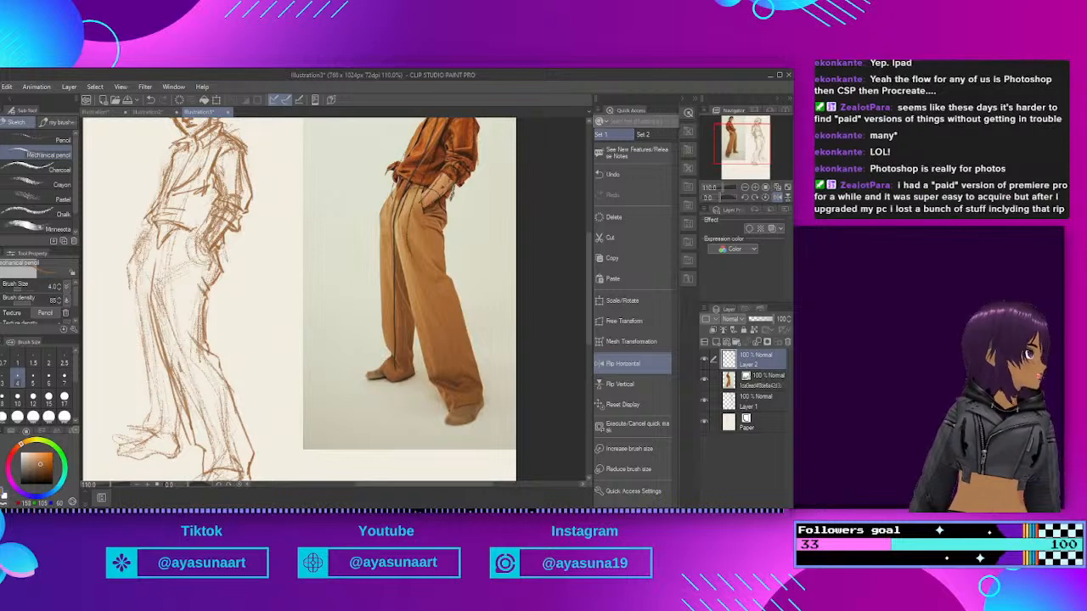
# Step: Sketch the trouser hem with its folds across the ankle of the pocket-side leg
pyautogui.scroll(1, 169, 402)
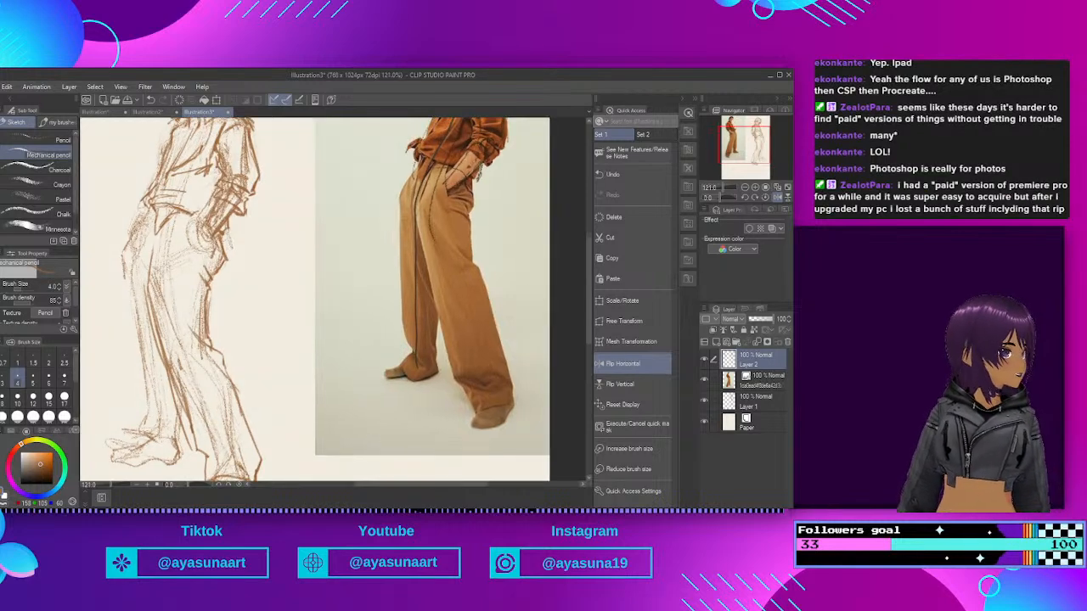
pyautogui.scroll(-3, 265, 191)
pyautogui.scroll(1, 177, 402)
pyautogui.scroll(1, 178, 401)
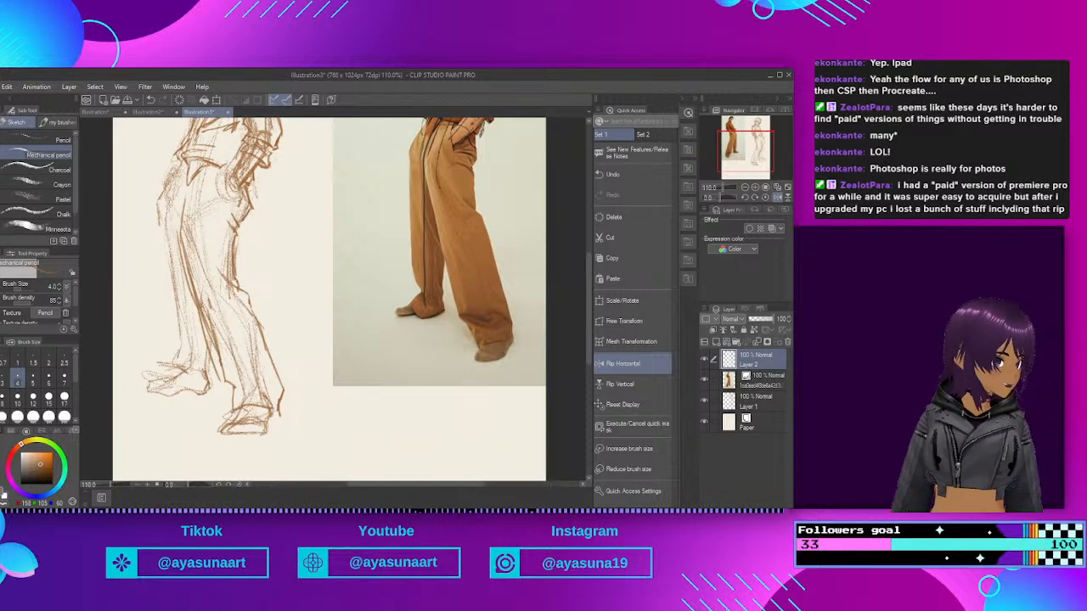
pyautogui.moveTo(228, 405)
pyautogui.mouseDown()
pyautogui.moveTo(232, 391)
pyautogui.moveTo(280, 398)
pyautogui.mouseUp()
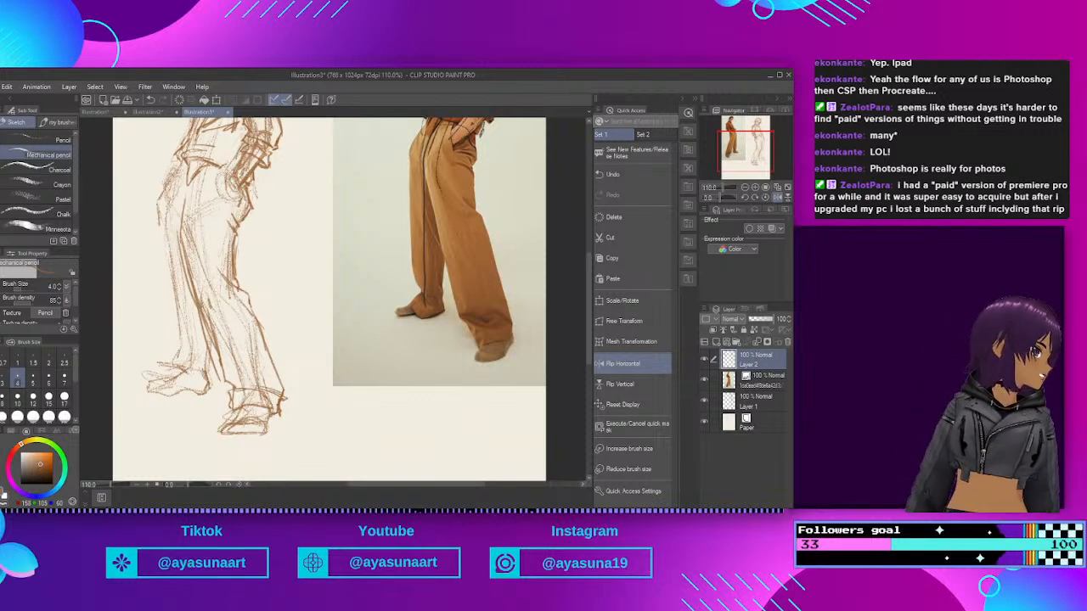
# Step: Draw the other trouser leg's loose outer contour from the hip to the ankle and its hem over the foot
pyautogui.scroll(1, 332, 443)
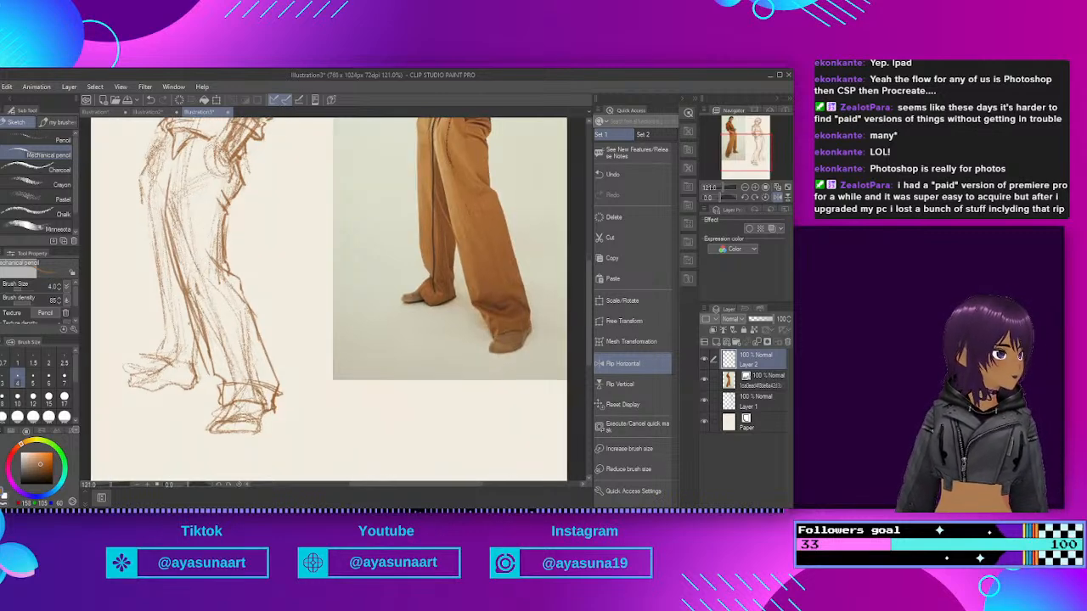
pyautogui.scroll(-6, 331, 388)
pyautogui.scroll(3, 124, 283)
pyautogui.scroll(2, 207, 232)
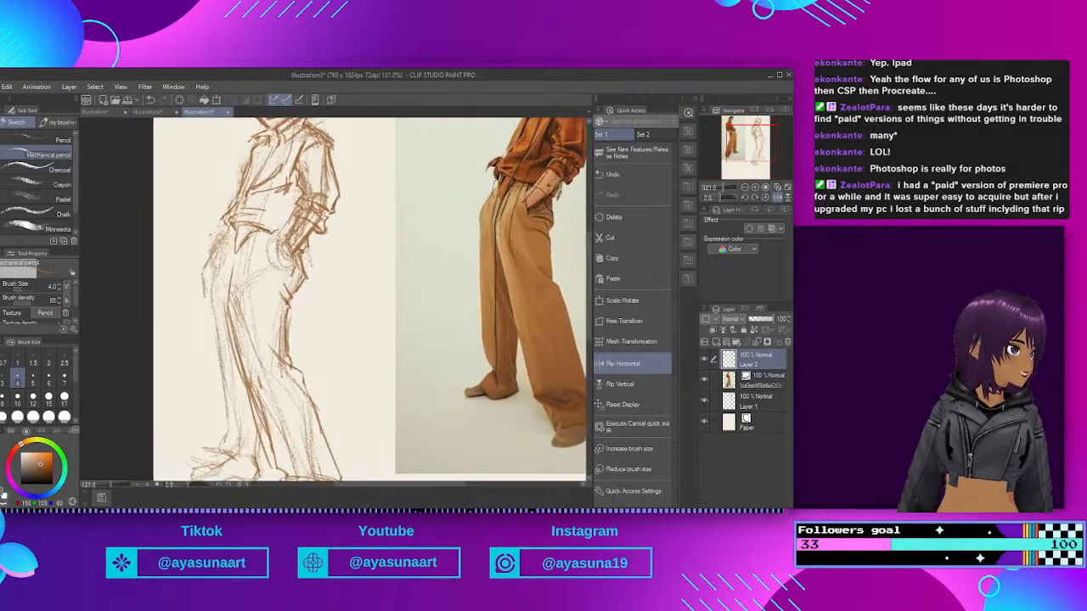
pyautogui.moveTo(212, 256)
pyautogui.mouseDown()
pyautogui.moveTo(201, 276)
pyautogui.moveTo(202, 400)
pyautogui.moveTo(223, 439)
pyautogui.mouseUp()
pyautogui.moveTo(222, 434)
pyautogui.mouseDown()
pyautogui.moveTo(211, 480)
pyautogui.moveTo(266, 465)
pyautogui.mouseUp()
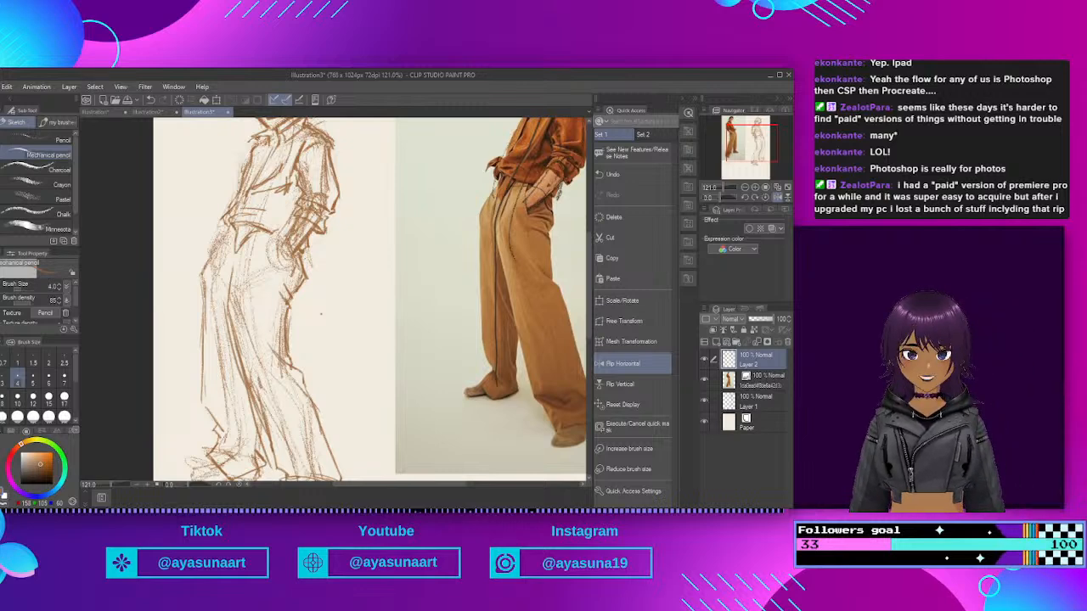
# Step: Reinforce the shirt's lower hem with a curved stroke across the waist toward the pocketed hand
pyautogui.scroll(-3, 321, 313)
pyautogui.scroll(5, 331, 225)
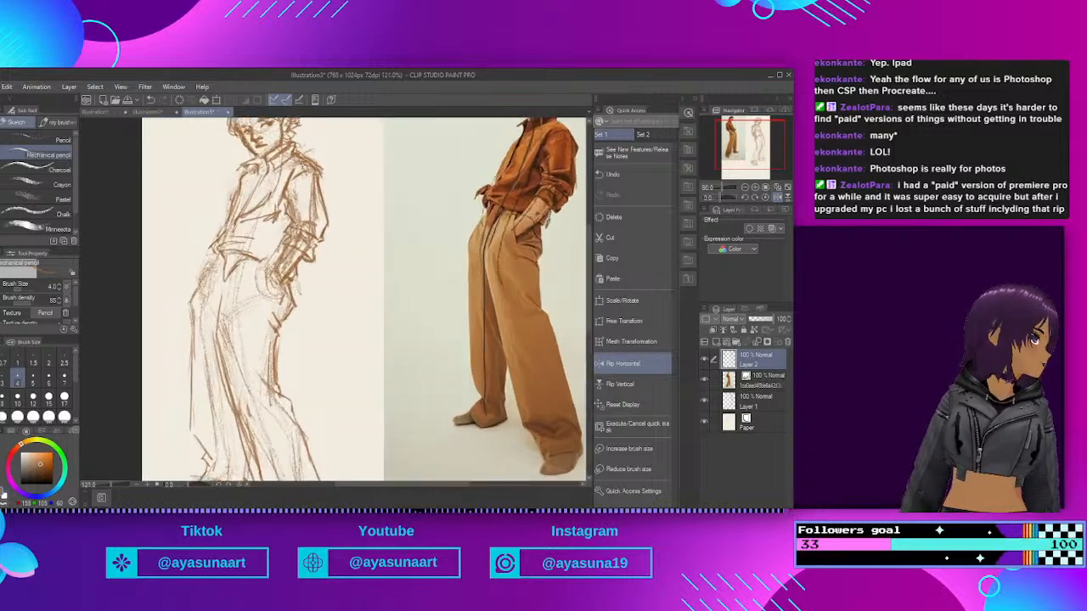
pyautogui.scroll(-2, 305, 204)
pyautogui.scroll(5, 333, 129)
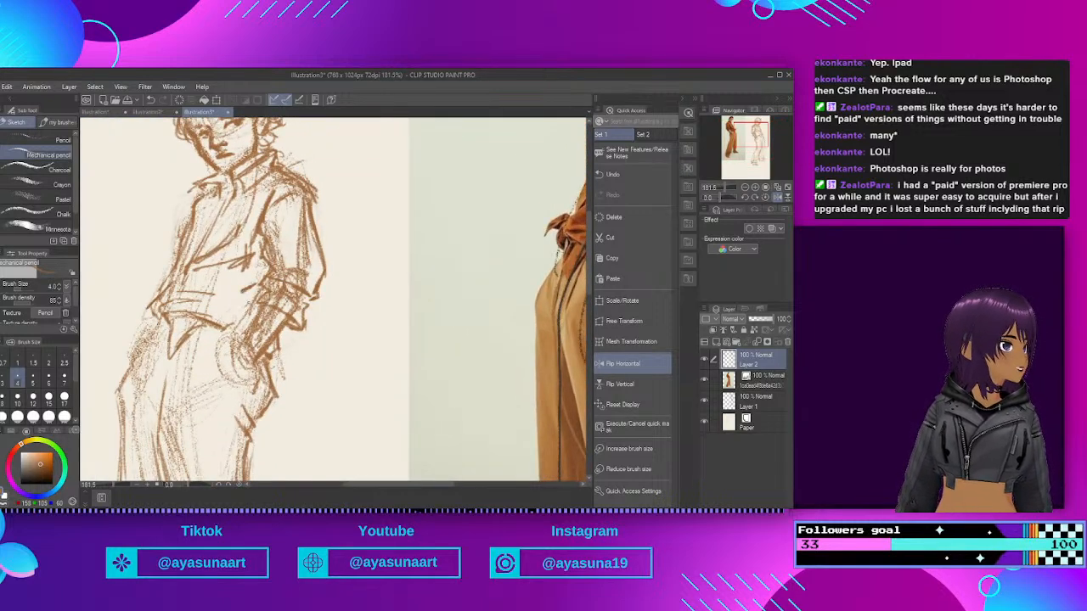
pyautogui.moveTo(222, 325); pyautogui.dragTo(249, 321)
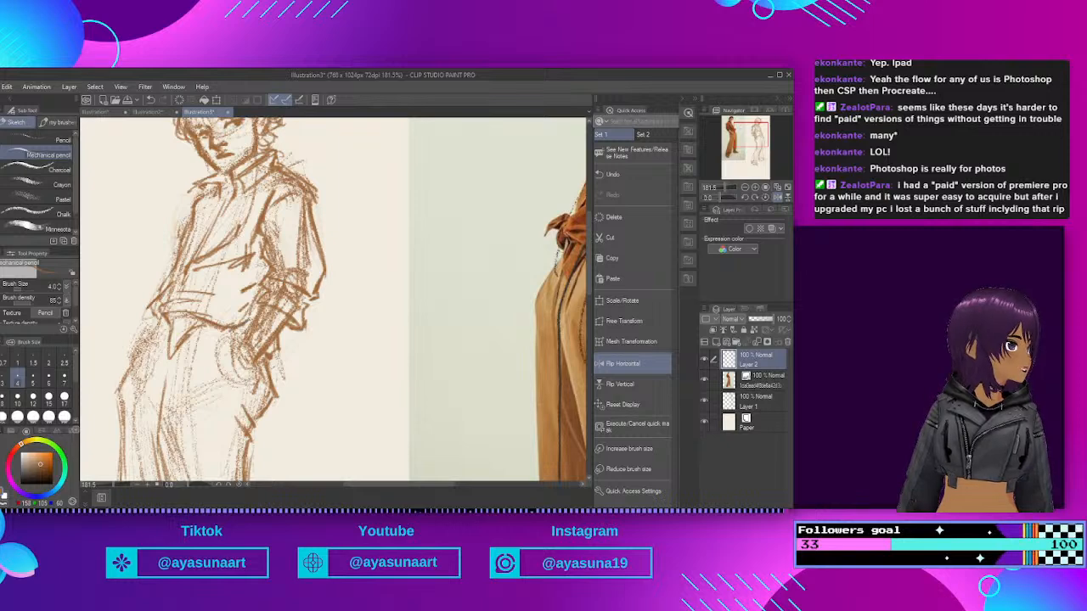
pyautogui.scroll(-4, 218, 269)
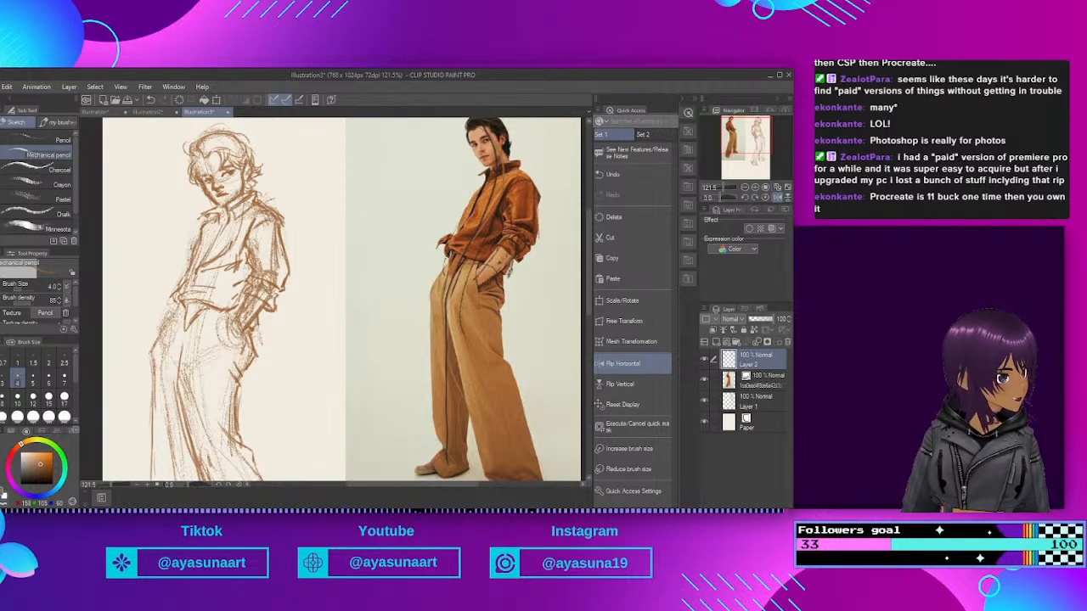
pyautogui.scroll(3, 266, 214)
pyautogui.scroll(-5, 335, 302)
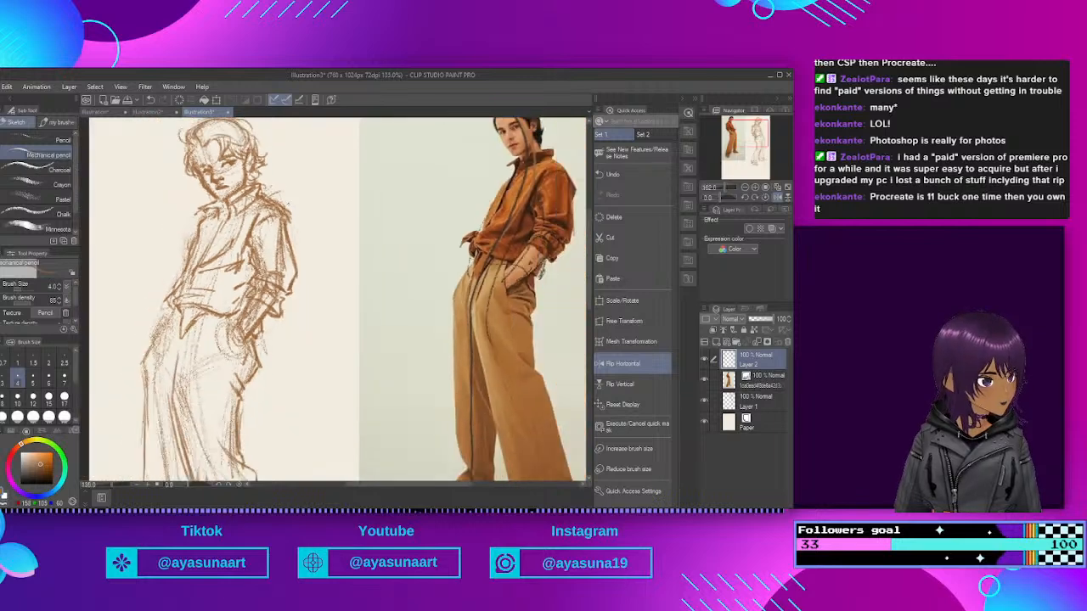
pyautogui.scroll(3, 335, 301)
pyautogui.scroll(1, 336, 302)
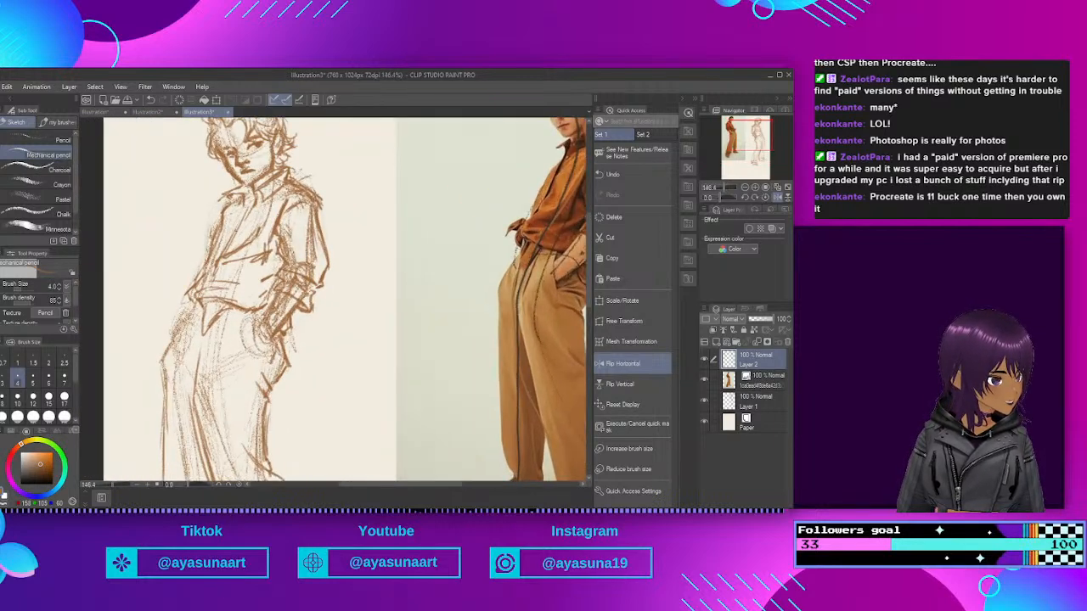
pyautogui.scroll(1, 335, 301)
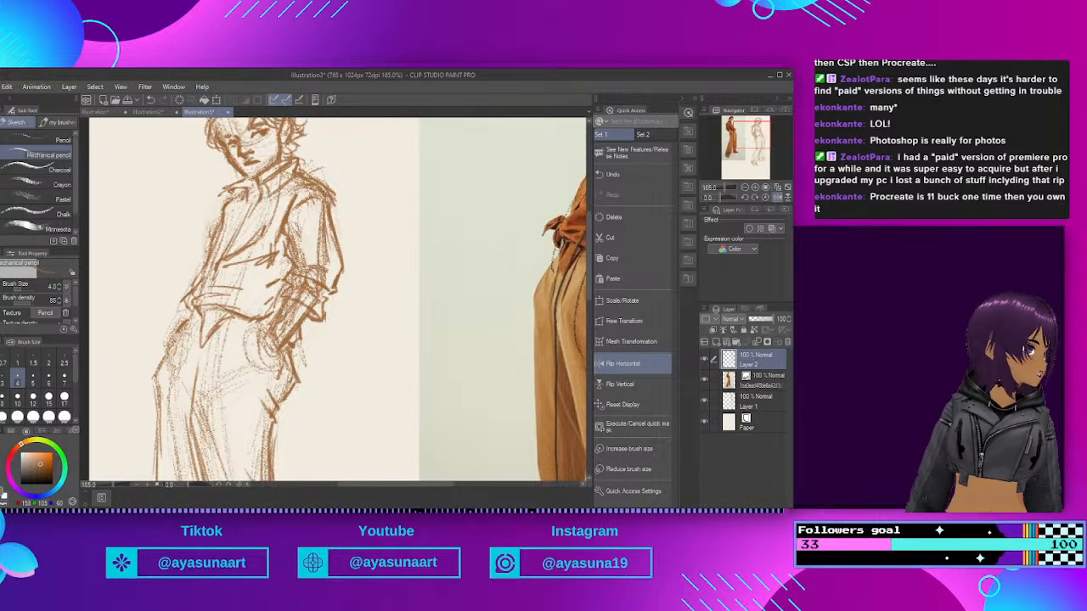
# Step: Define the shoes on both feet with darker outlines below the trouser hems
pyautogui.scroll(-3, 275, 206)
pyautogui.scroll(-2, 273, 195)
pyautogui.scroll(2, 274, 195)
pyautogui.scroll(-2, 273, 195)
pyautogui.scroll(2, 274, 195)
pyautogui.scroll(-2, 282, 219)
pyautogui.scroll(1, 265, 301)
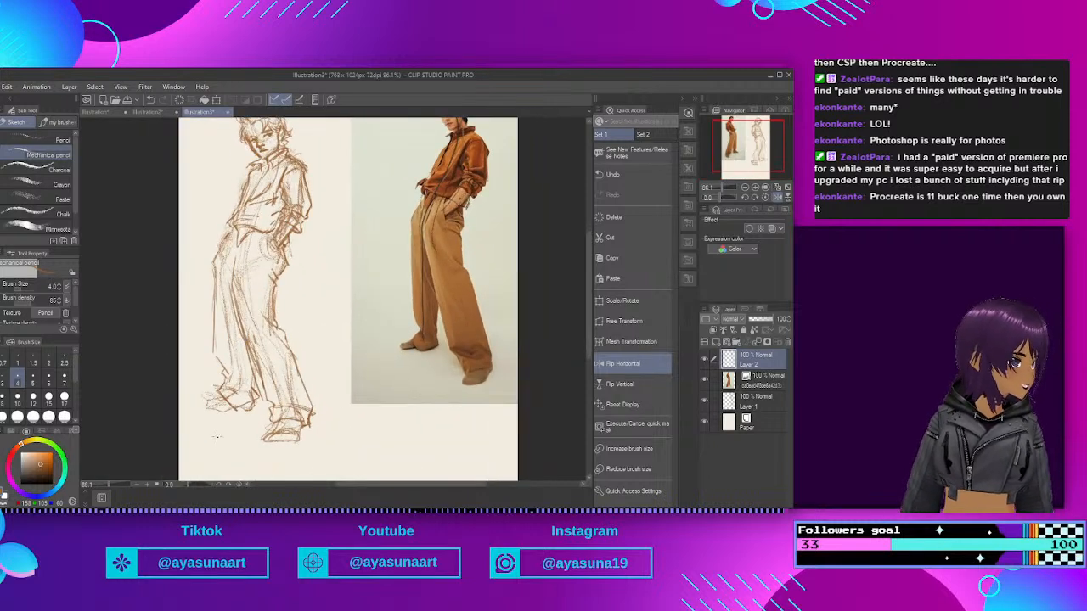
pyautogui.moveTo(283, 424)
pyautogui.mouseDown()
pyautogui.moveTo(275, 432)
pyautogui.moveTo(296, 439)
pyautogui.moveTo(301, 426)
pyautogui.moveTo(267, 439)
pyautogui.moveTo(275, 443)
pyautogui.mouseUp()
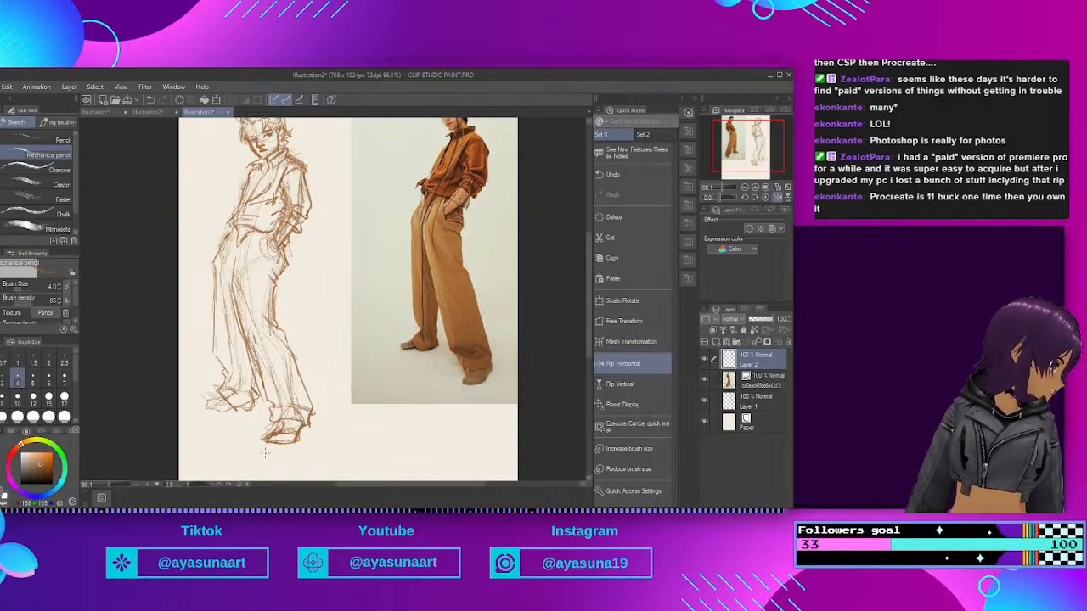
pyautogui.moveTo(228, 391)
pyautogui.mouseDown()
pyautogui.moveTo(212, 391)
pyautogui.moveTo(253, 394)
pyautogui.moveTo(249, 407)
pyautogui.moveTo(219, 402)
pyautogui.moveTo(242, 409)
pyautogui.moveTo(204, 403)
pyautogui.moveTo(201, 414)
pyautogui.moveTo(224, 416)
pyautogui.mouseUp()
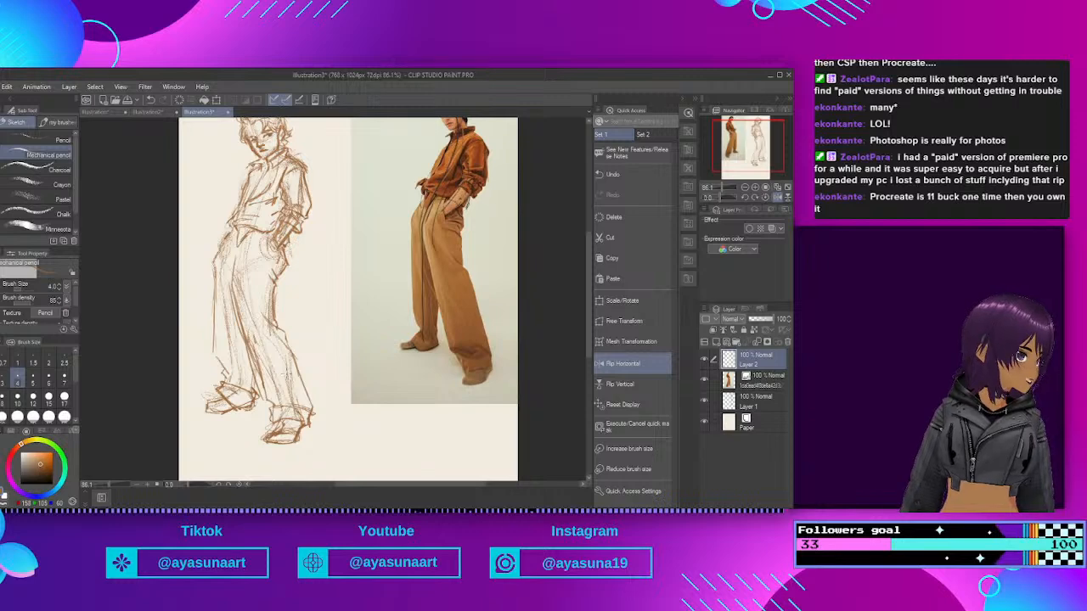
# Step: Examine the whole figure and the sketched head and upper body against the reference photo
pyautogui.scroll(2, 276, 170)
pyautogui.scroll(-4, 272, 340)
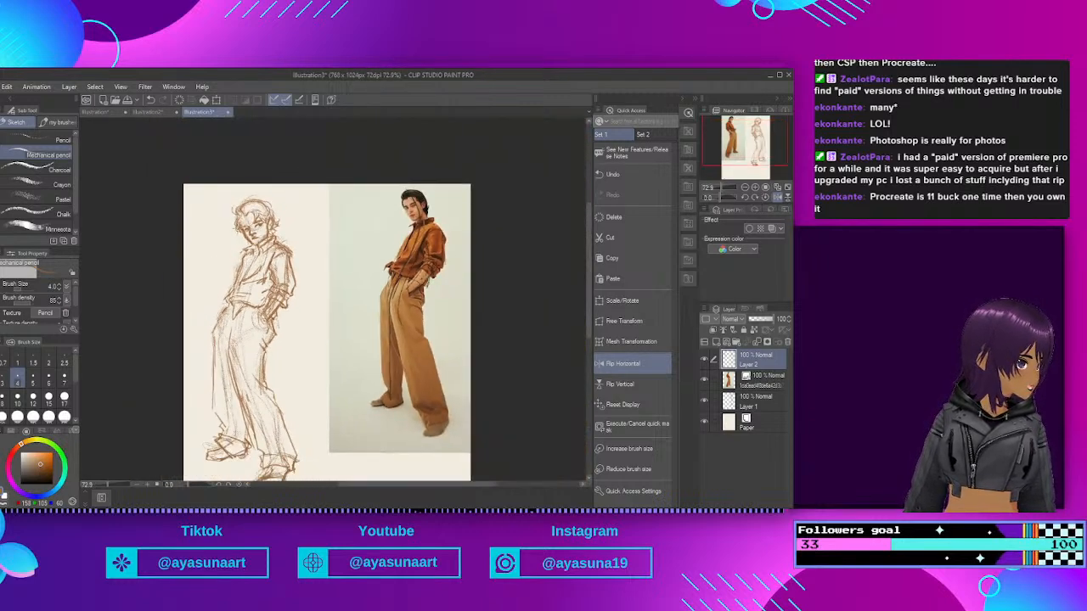
pyautogui.scroll(4, 272, 208)
pyautogui.scroll(5, 305, 195)
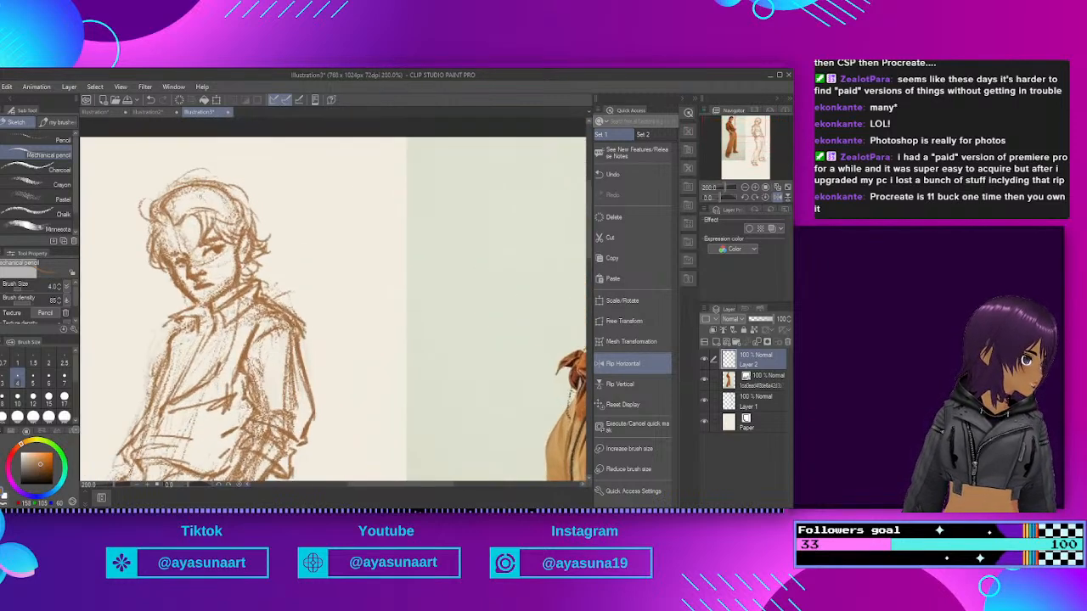
pyautogui.scroll(-3, 254, 297)
pyautogui.scroll(3, 255, 297)
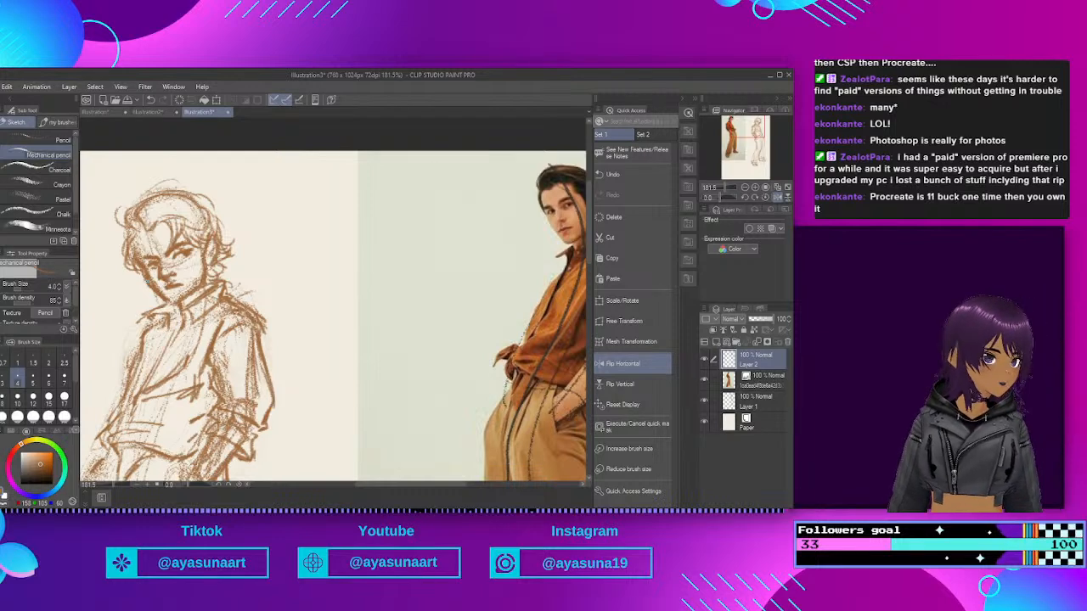
pyautogui.scroll(-1, 153, 290)
pyautogui.scroll(3, 153, 290)
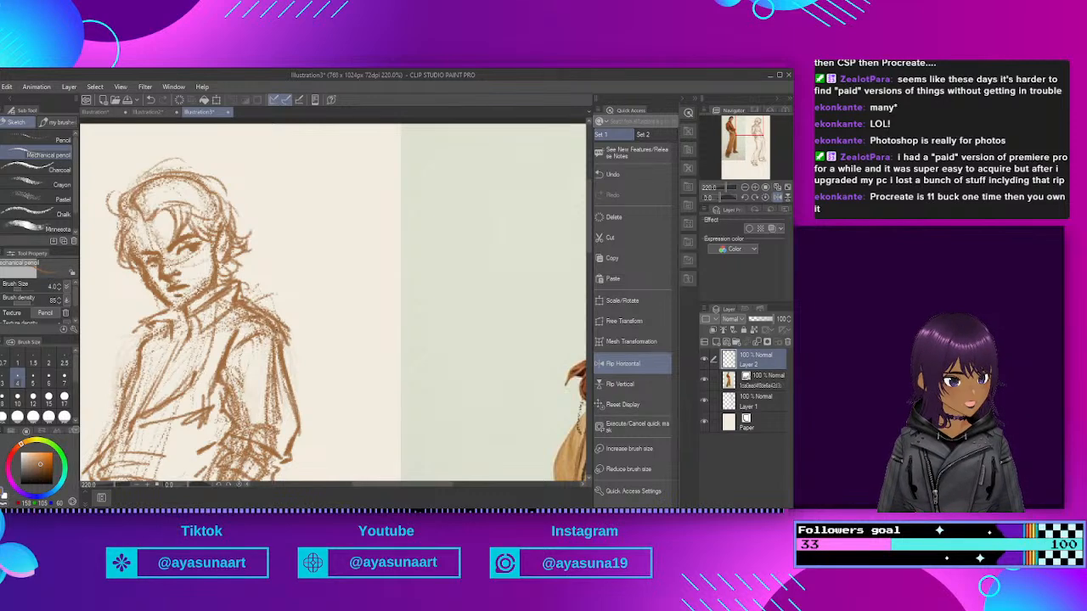
# Step: Add hair strokes across the forehead and strengthen the outer hair contour down toward the ear
pyautogui.scroll(-2, 144, 187)
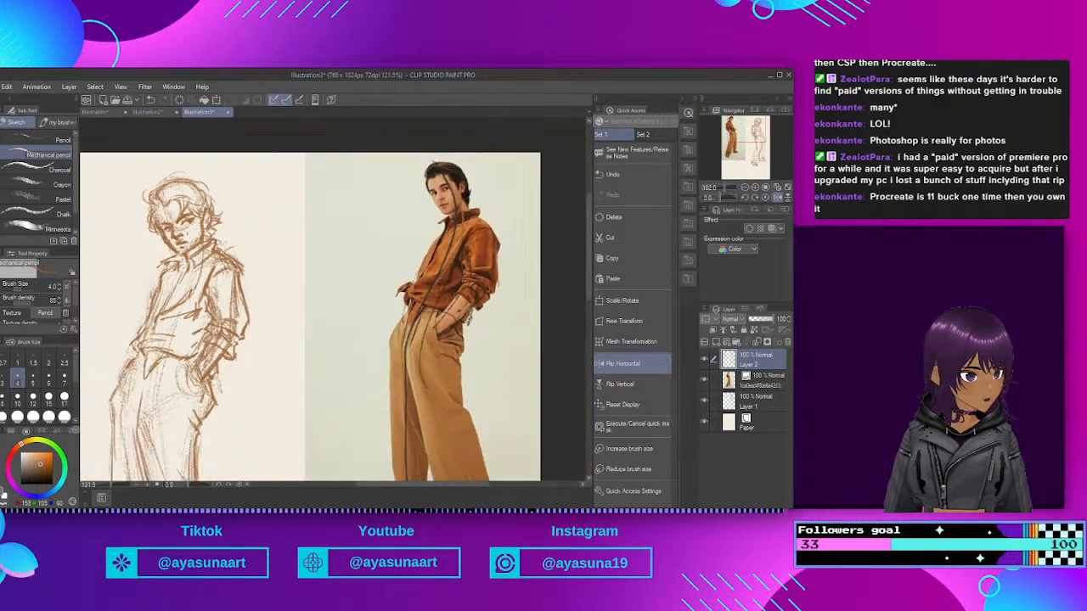
pyautogui.scroll(1, 273, 182)
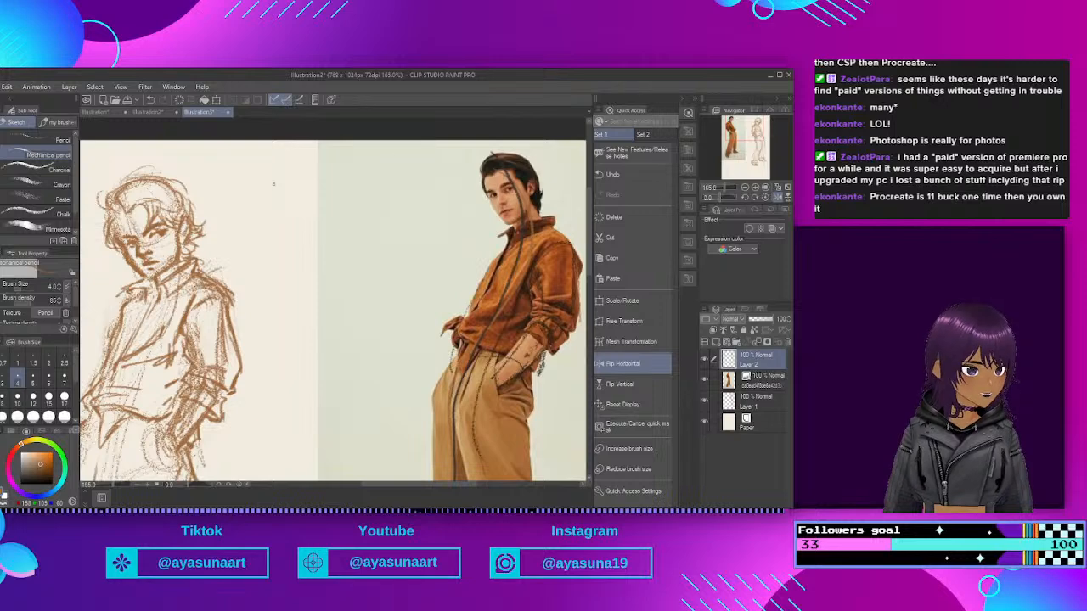
pyautogui.moveTo(127, 218)
pyautogui.mouseDown()
pyautogui.moveTo(114, 220)
pyautogui.moveTo(148, 208)
pyautogui.moveTo(105, 198)
pyautogui.moveTo(176, 201)
pyautogui.moveTo(185, 216)
pyautogui.mouseUp()
pyautogui.moveTo(178, 184); pyautogui.dragTo(192, 210)
pyautogui.moveTo(189, 199)
pyautogui.mouseDown()
pyautogui.moveTo(183, 214)
pyautogui.moveTo(206, 222)
pyautogui.mouseUp()
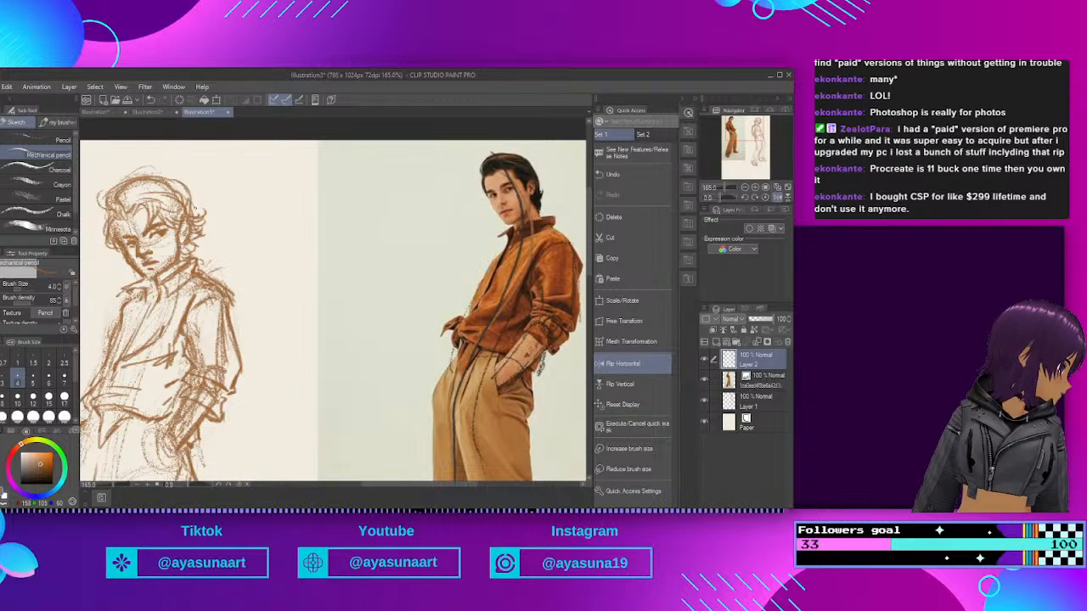
# Step: Examine the head, upper body and full stance of the sketched figure against the photo of the man in the rust shirt
pyautogui.scroll(-2, 204, 186)
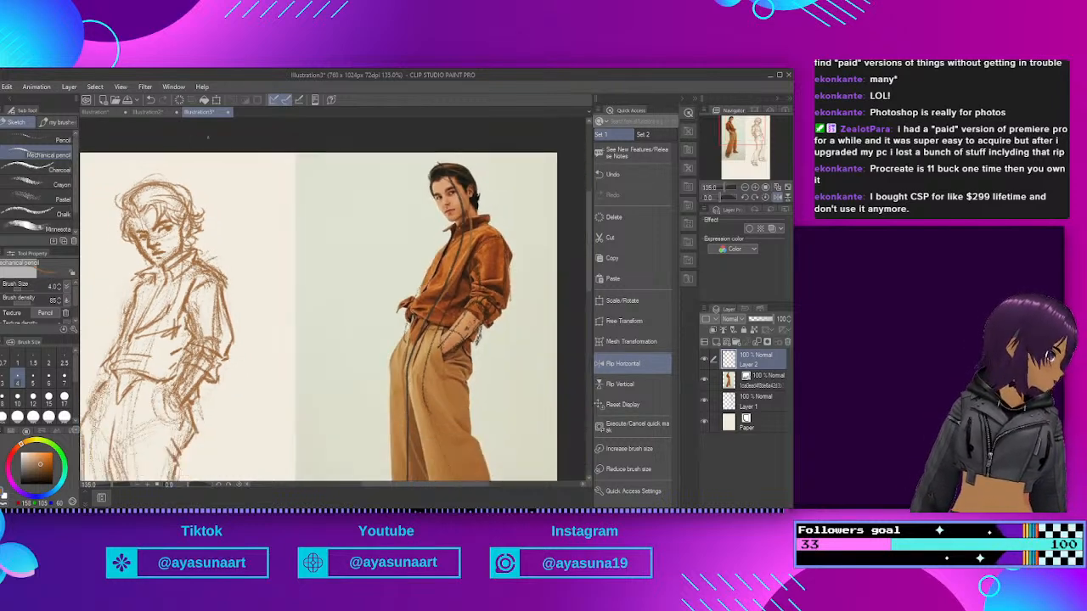
pyautogui.scroll(-1, 216, 310)
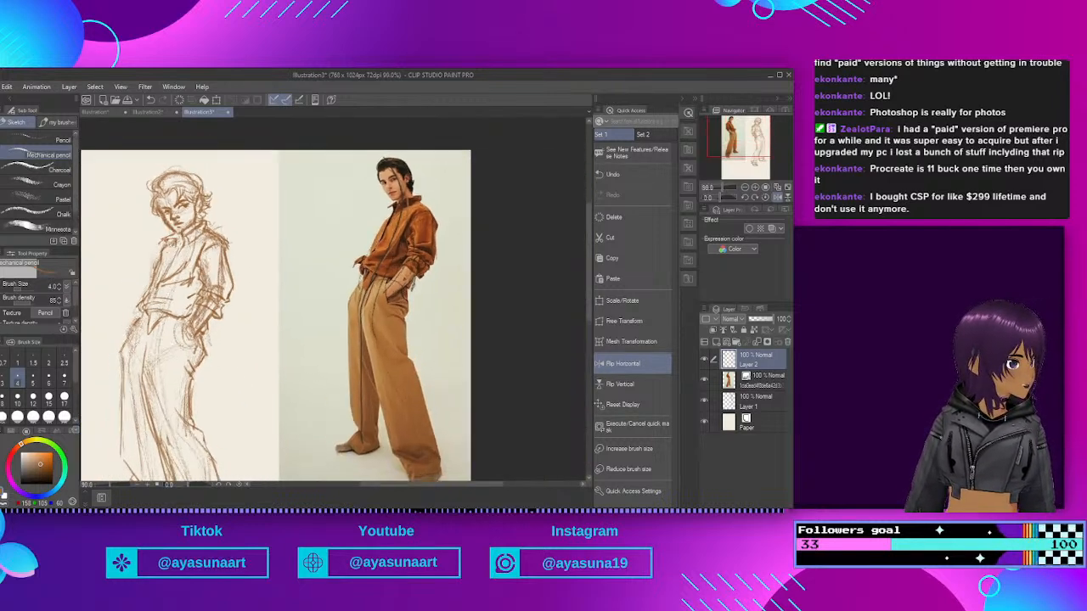
pyautogui.scroll(1, 212, 318)
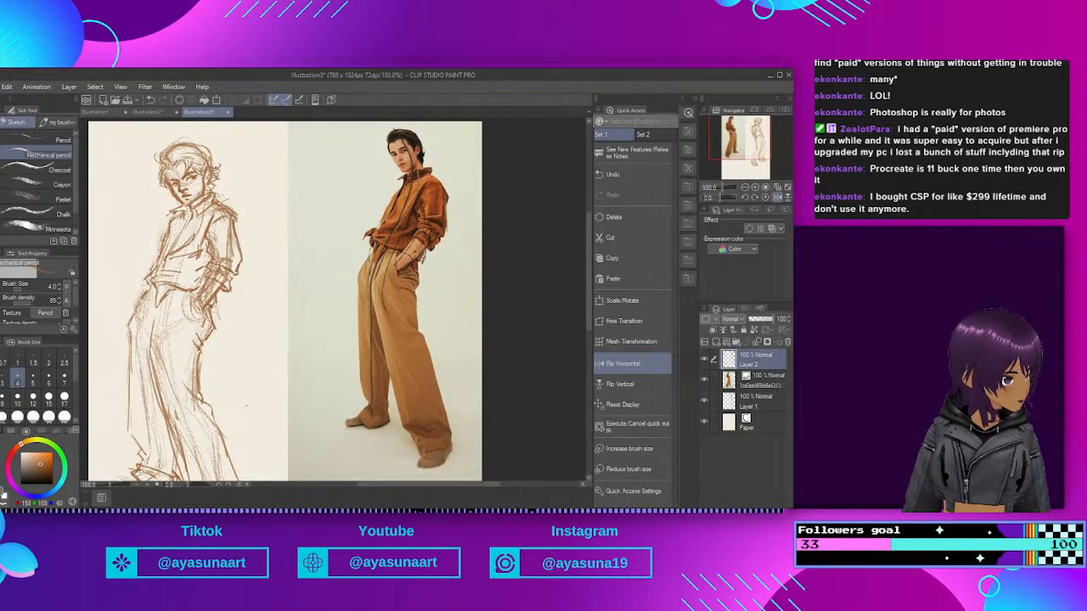
pyautogui.moveTo(188, 388); pyautogui.dragTo(214, 419)
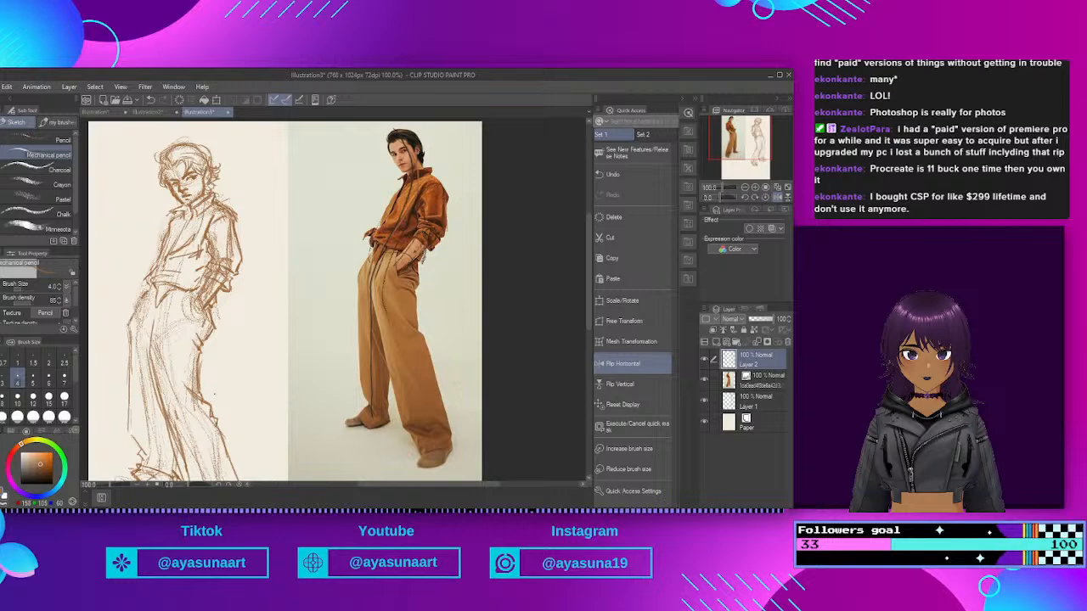
pyautogui.scroll(-2, 250, 357)
pyautogui.scroll(1, 211, 351)
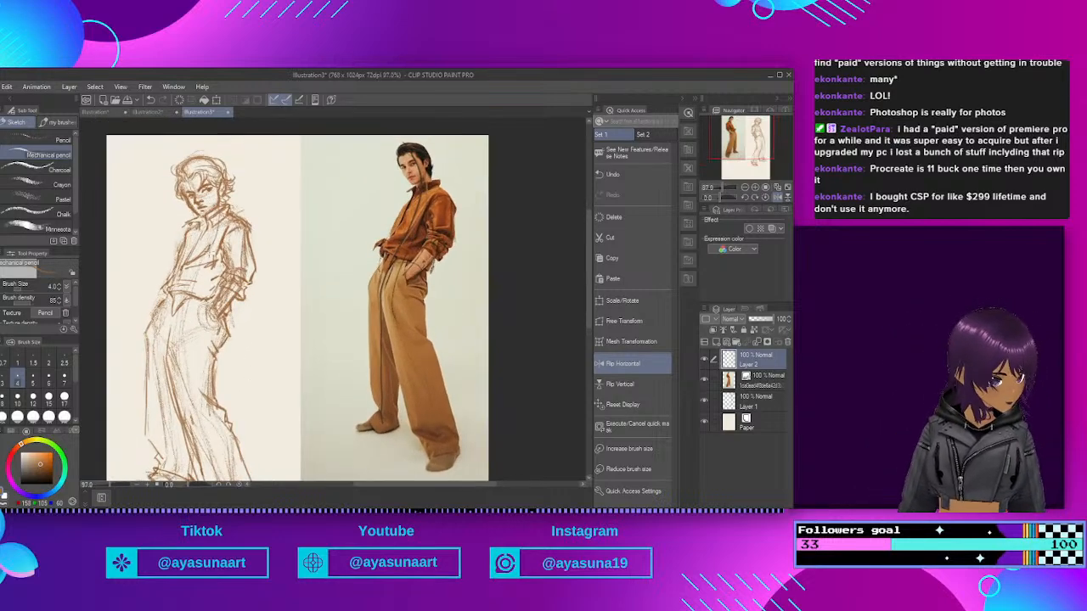
pyautogui.scroll(4, 291, 185)
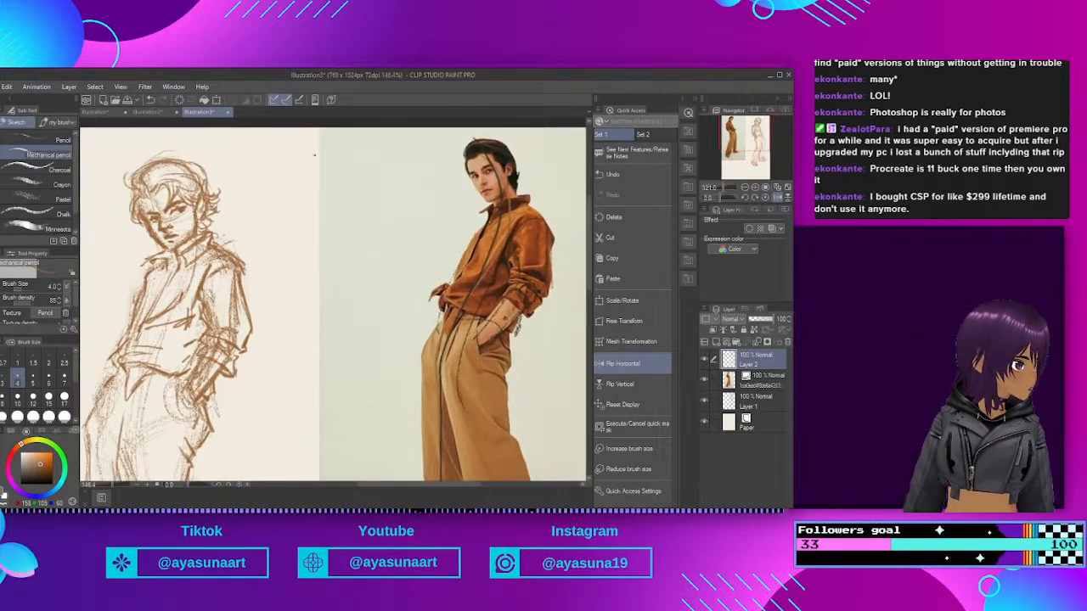
pyautogui.scroll(-3, 291, 185)
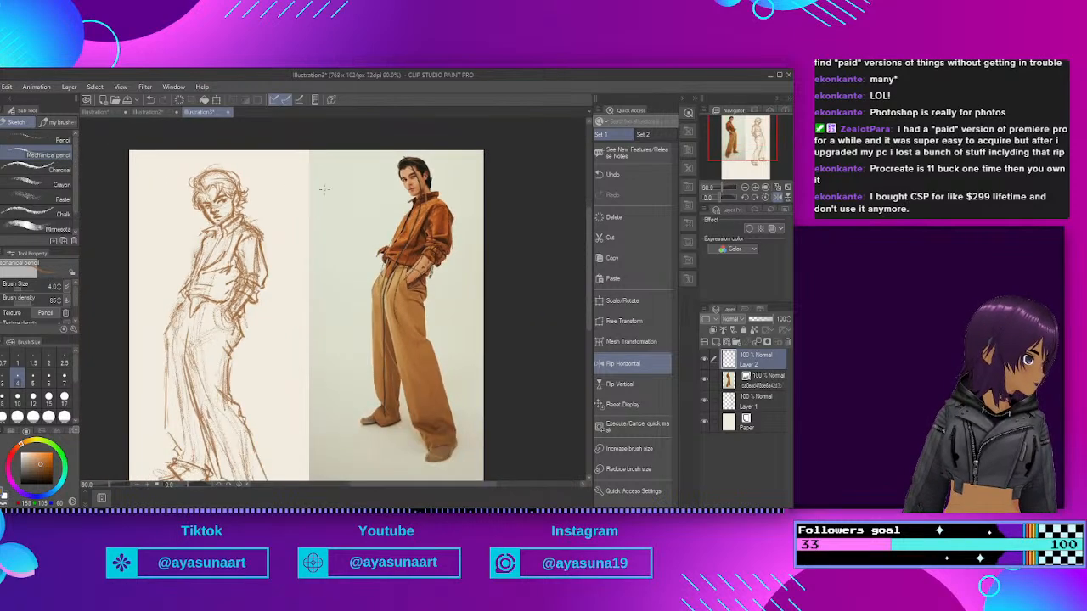
pyautogui.scroll(-1, 324, 189)
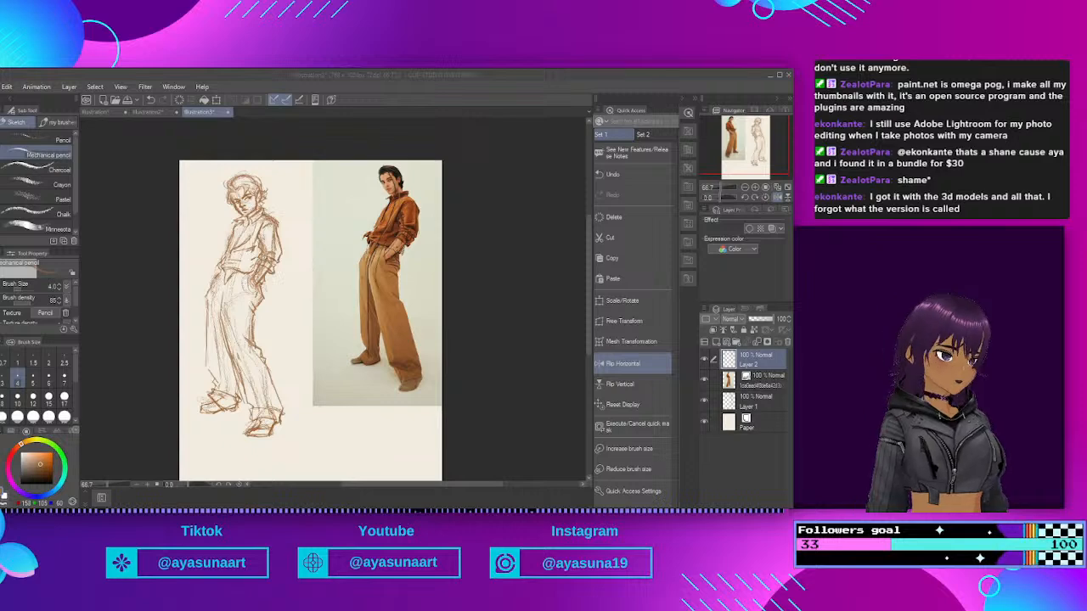
pyautogui.scroll(7, 423, 215)
pyautogui.scroll(-7, 500, 186)
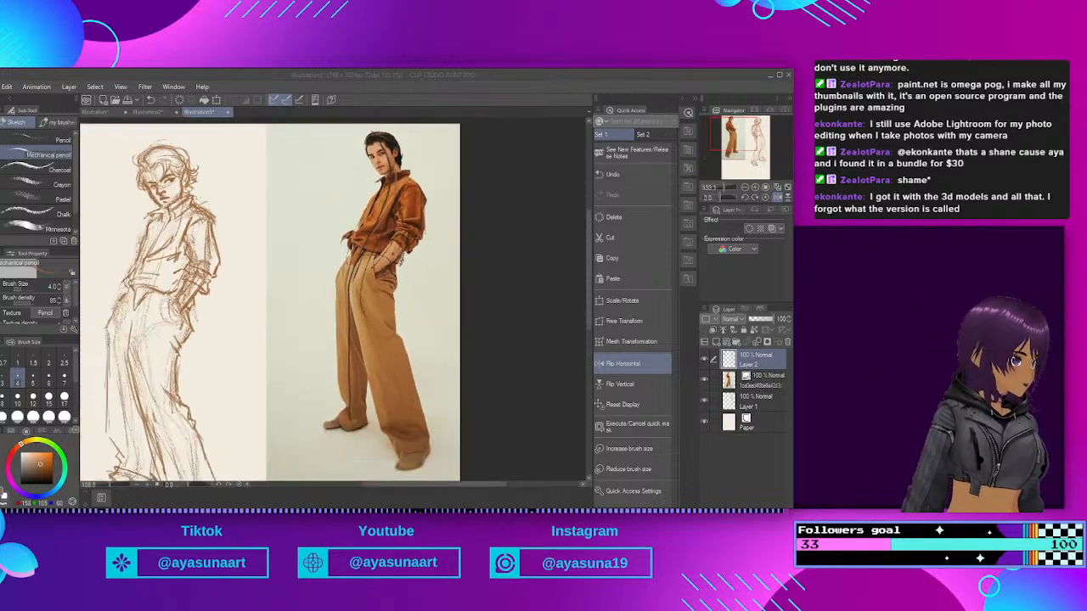
# Step: Create a new blank 768 x 1024 px illustration at 72 dpi
pyautogui.scroll(2, 251, 164)
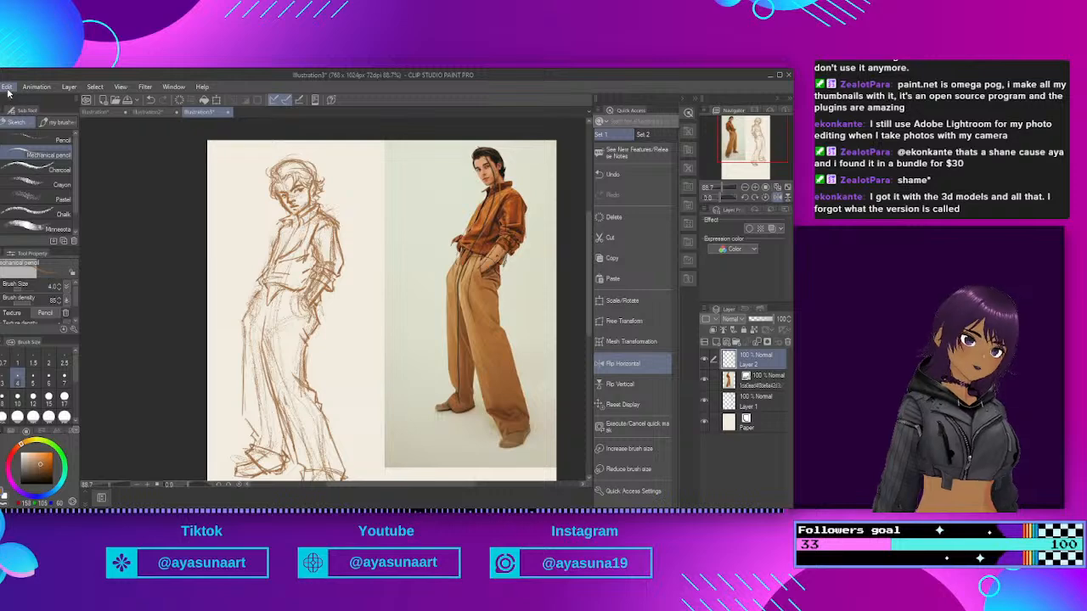
pyautogui.hotkey('alt', 'Tab')
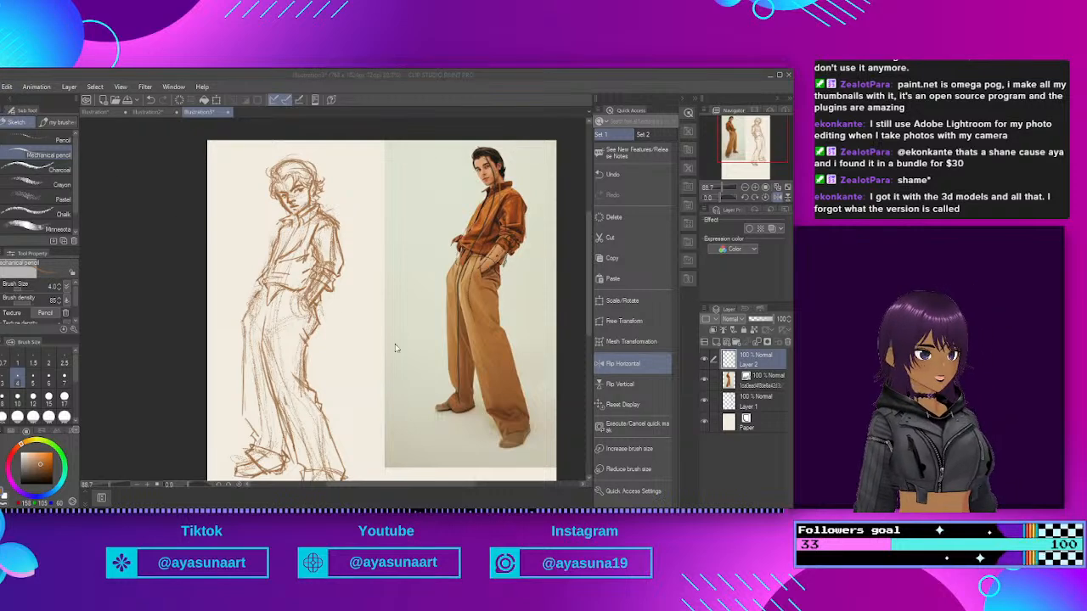
pyautogui.click(429, 178)
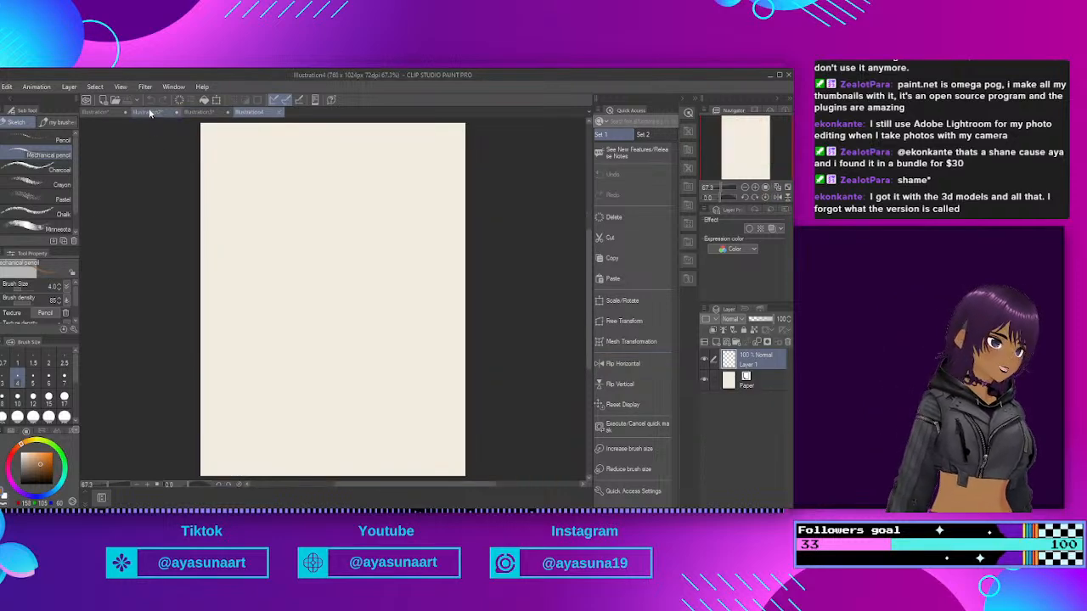
# Step: Review the two earlier figure studies in the other open illustrations and return to the blank canvas
pyautogui.click(150, 113)
pyautogui.scroll(-4, 312, 228)
pyautogui.scroll(3, 267, 263)
pyautogui.scroll(1, 265, 155)
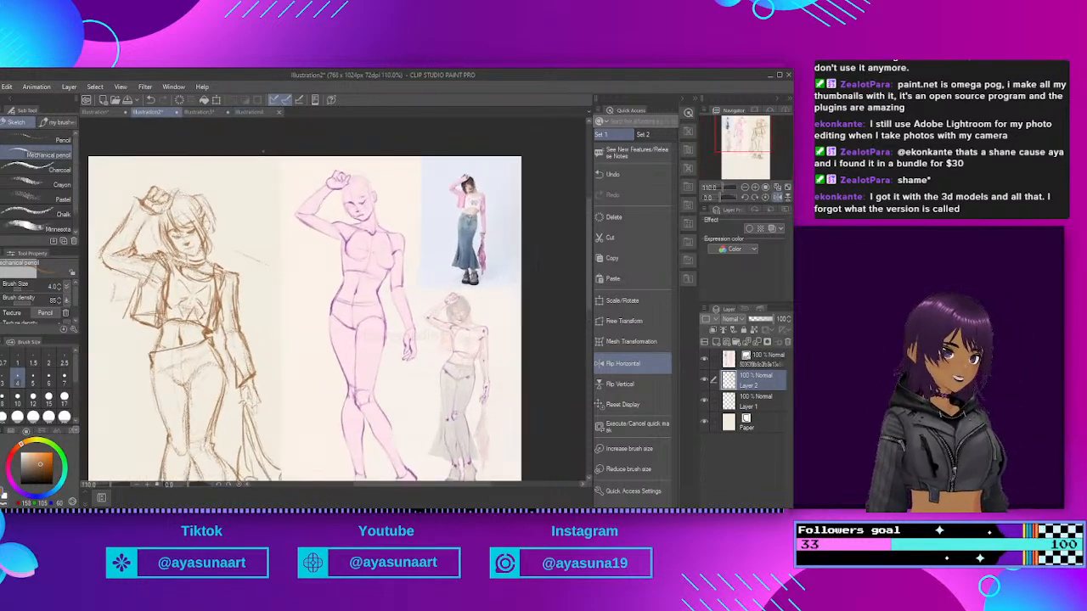
pyautogui.click(202, 113)
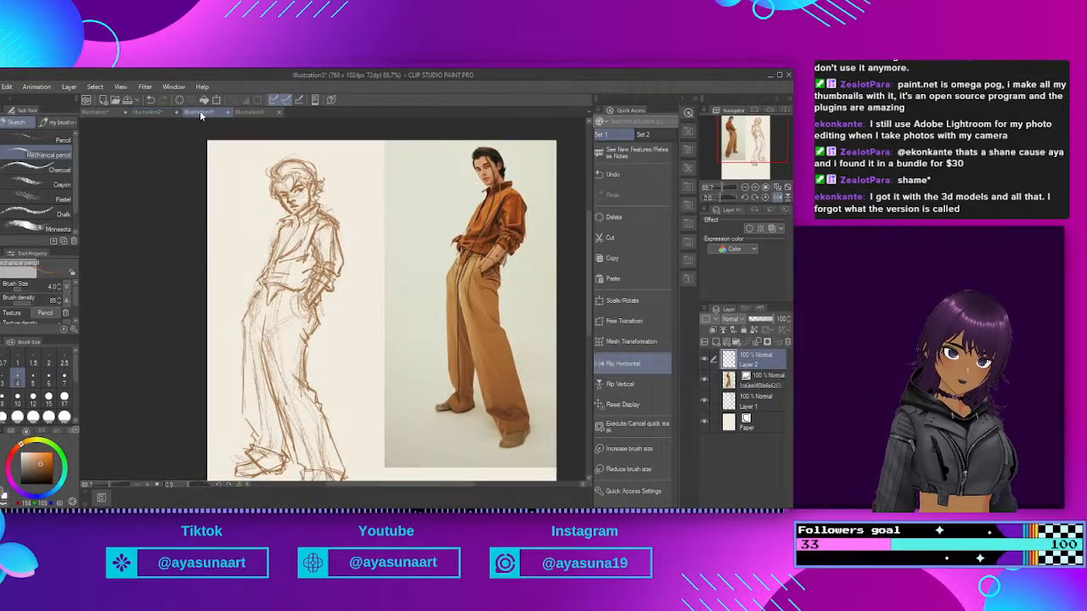
pyautogui.click(248, 112)
pyautogui.scroll(1, 384, 185)
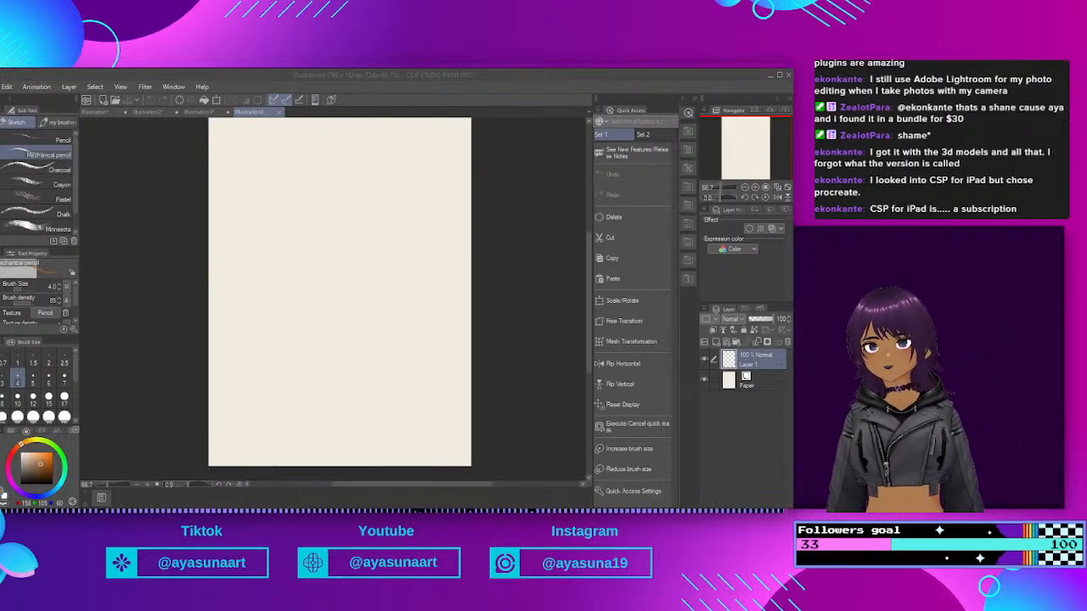
pyautogui.scroll(4, 259, 169)
pyautogui.scroll(-1, 325, 212)
pyautogui.scroll(-3, 365, 297)
pyautogui.scroll(3, 365, 297)
pyautogui.scroll(-2, 357, 298)
pyautogui.scroll(1, 356, 297)
pyautogui.scroll(-1, 357, 298)
pyautogui.scroll(1, 357, 297)
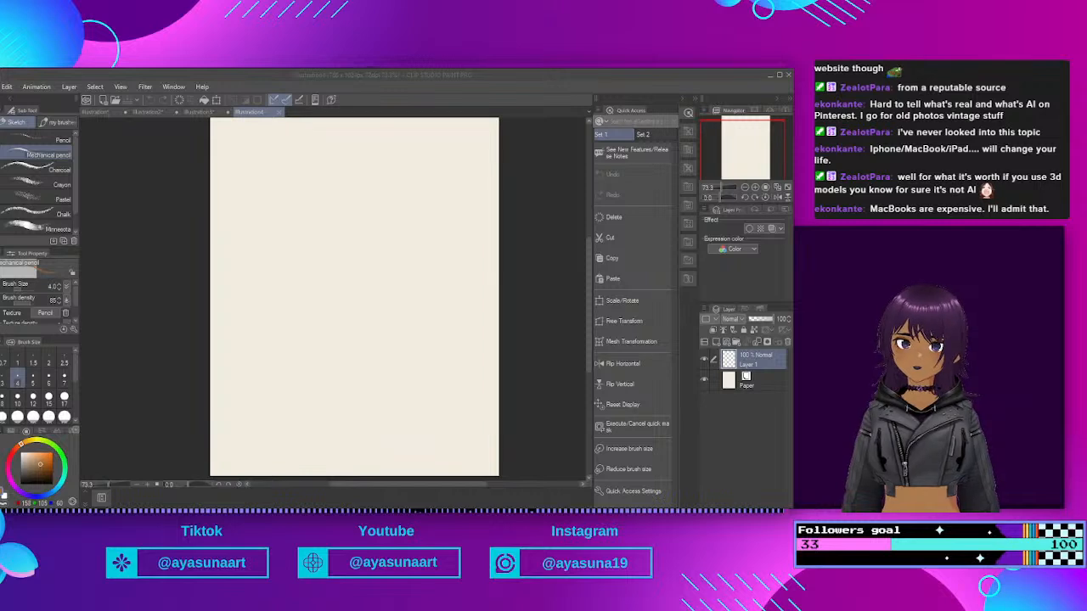
# Step: Import the pink-haired portrait photo and scale it down into the upper-right corner of the canvas
pyautogui.click(7, 87)
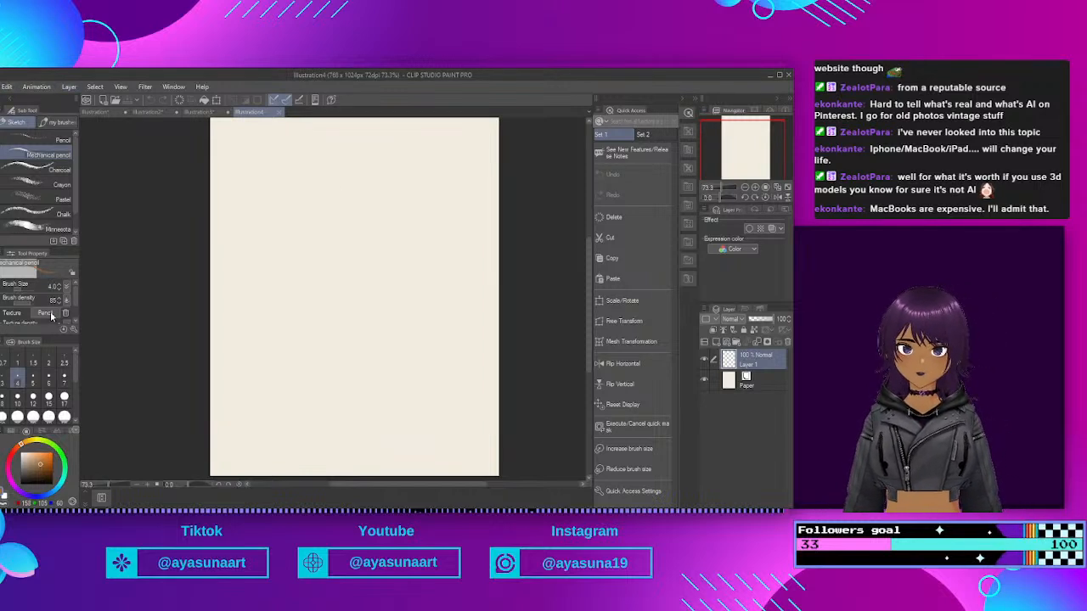
pyautogui.click(155, 279)
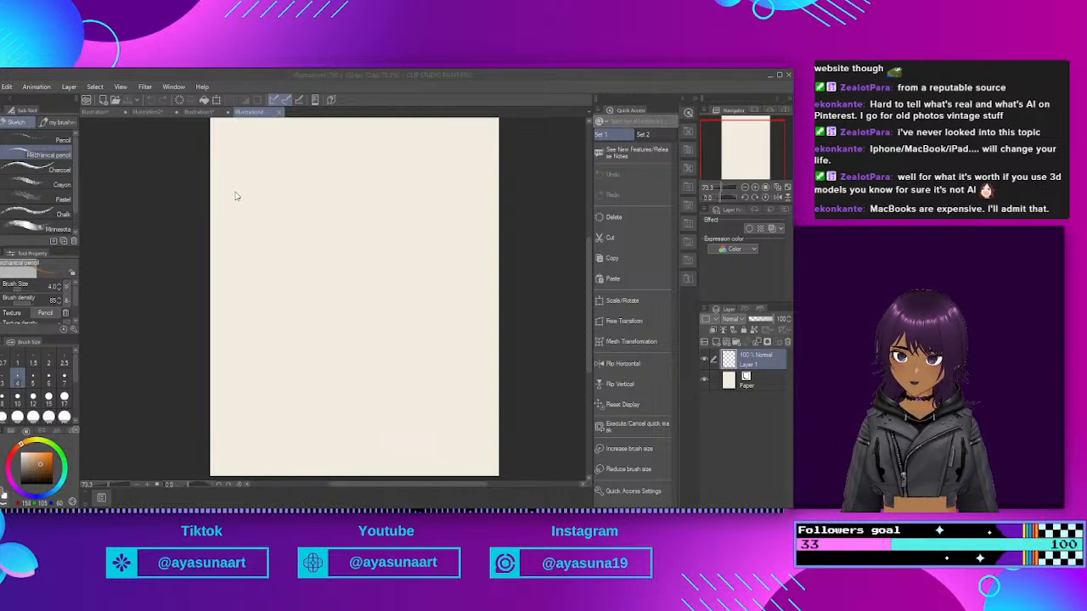
pyautogui.doubleClick(291, 296)
pyautogui.moveTo(372, 297); pyautogui.dragTo(426, 252)
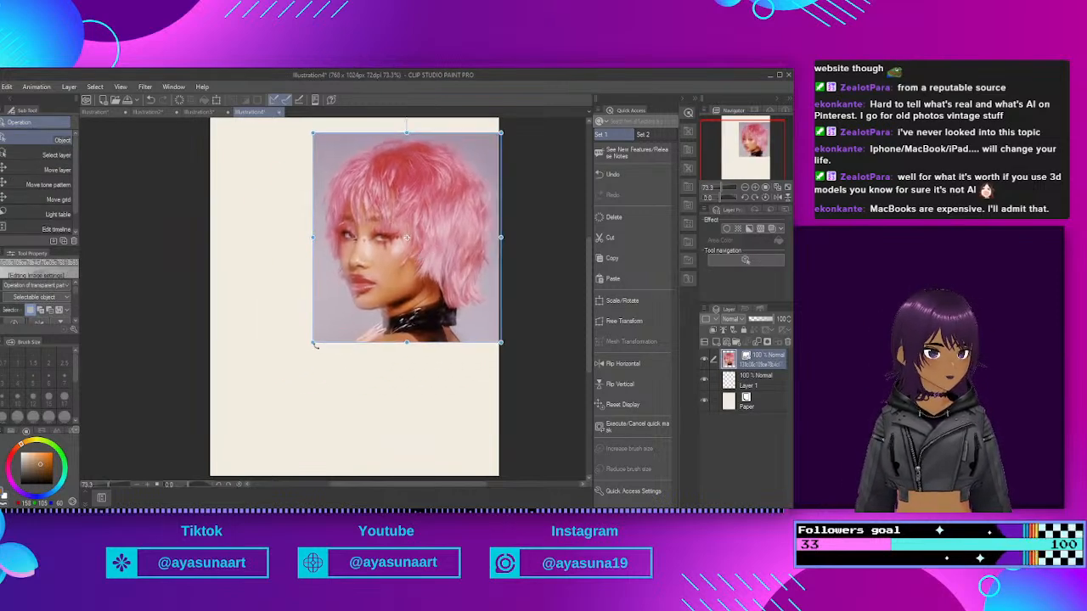
pyautogui.moveTo(314, 343); pyautogui.dragTo(340, 315)
pyautogui.moveTo(439, 267)
pyautogui.mouseDown()
pyautogui.moveTo(421, 253)
pyautogui.moveTo(435, 255)
pyautogui.mouseUp()
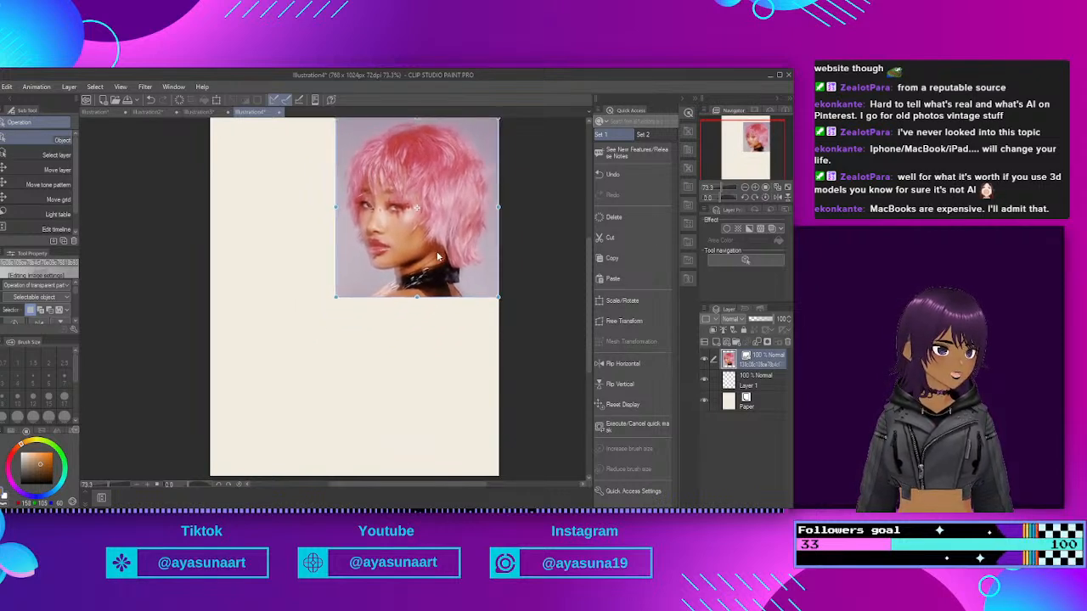
# Step: Enlarge the portrait photo slightly and align it with the canvas's top edge, overhanging the right edge
pyautogui.scroll(2, 526, 222)
pyautogui.scroll(2, 533, 253)
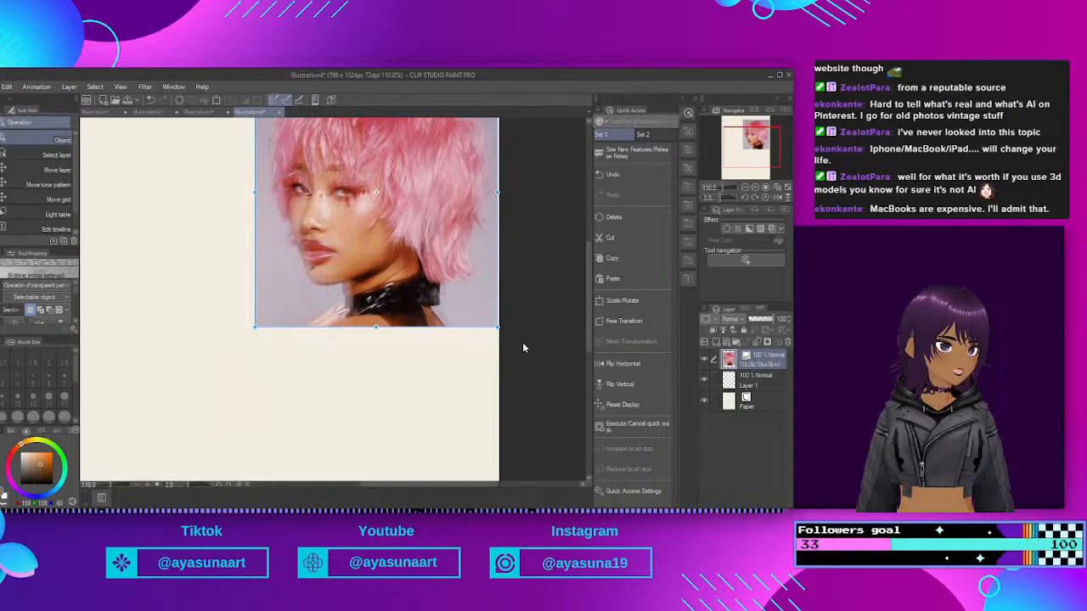
pyautogui.scroll(-5, 522, 342)
pyautogui.scroll(2, 479, 175)
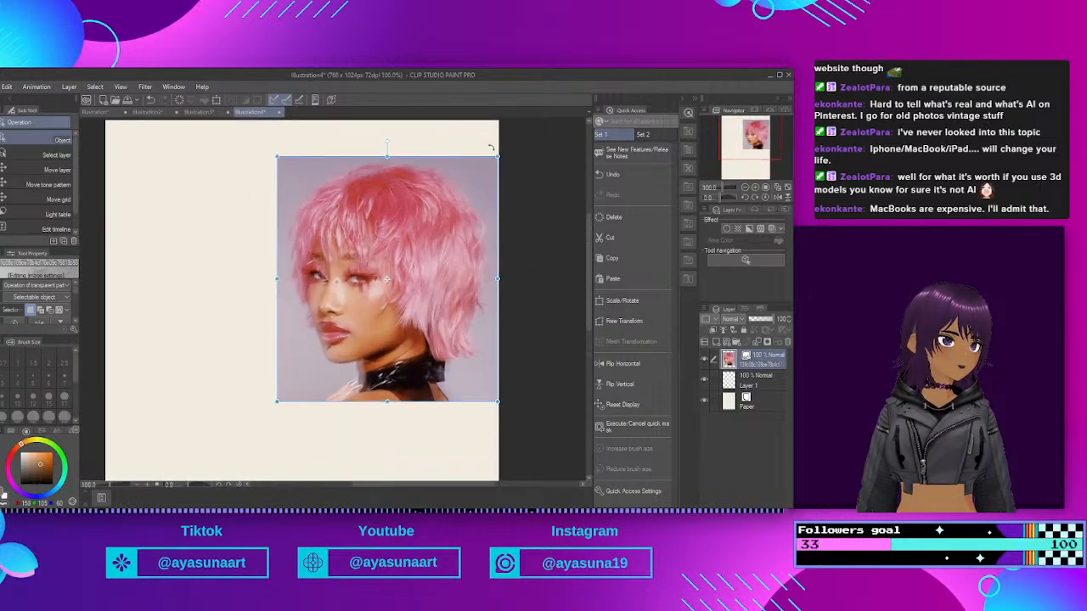
pyautogui.moveTo(499, 157); pyautogui.dragTo(509, 142)
pyautogui.moveTo(412, 179)
pyautogui.mouseDown()
pyautogui.moveTo(405, 149)
pyautogui.moveTo(409, 158)
pyautogui.mouseUp()
pyautogui.moveTo(272, 378); pyautogui.dragTo(278, 372)
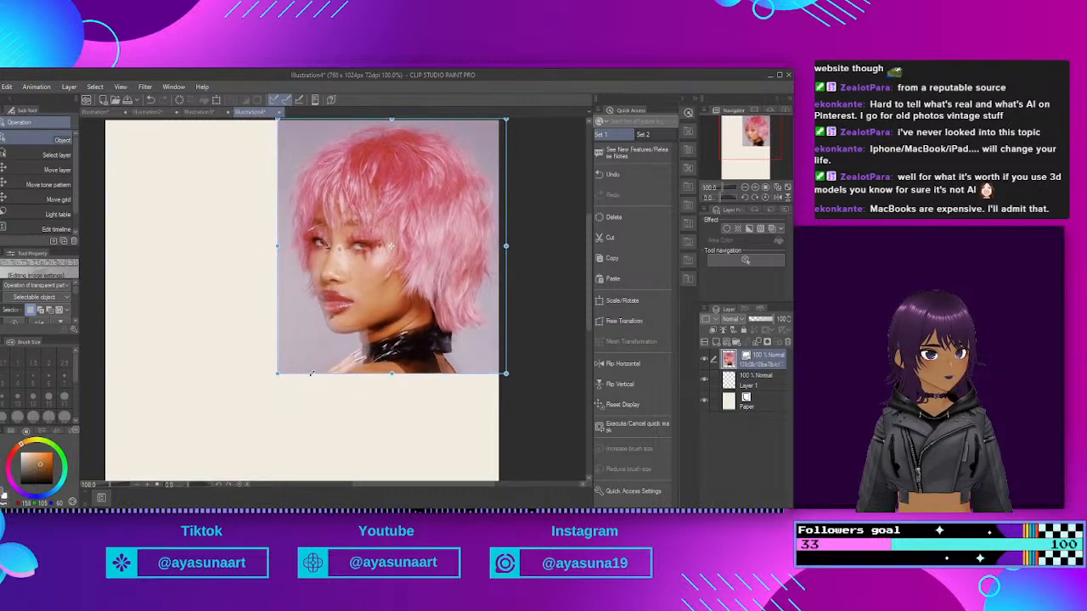
pyautogui.moveTo(375, 307)
pyautogui.mouseDown()
pyautogui.moveTo(379, 334)
pyautogui.moveTo(378, 306)
pyautogui.mouseUp()
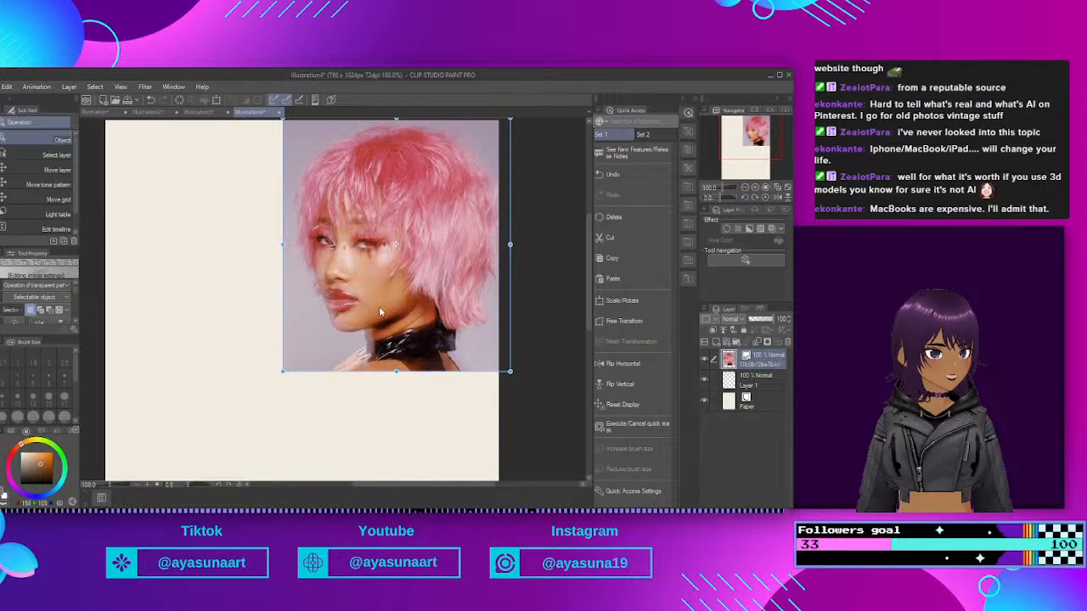
# Step: Shift the portrait photo further past the canvas's right edge and shrink it slightly from its lower-left corner
pyautogui.scroll(2, 111, 194)
pyautogui.scroll(-3, 217, 212)
pyautogui.scroll(3, 145, 195)
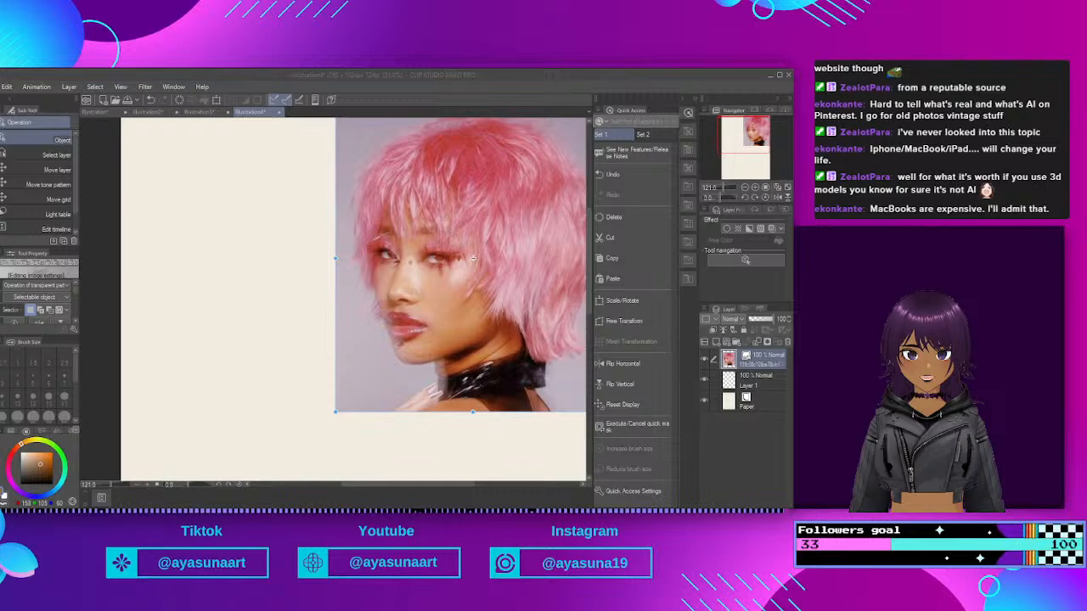
pyautogui.scroll(-5, 208, 323)
pyautogui.scroll(3, 280, 280)
pyautogui.click(400, 299)
pyautogui.moveTo(402, 304)
pyautogui.mouseDown()
pyautogui.moveTo(405, 319)
pyautogui.moveTo(410, 304)
pyautogui.mouseUp()
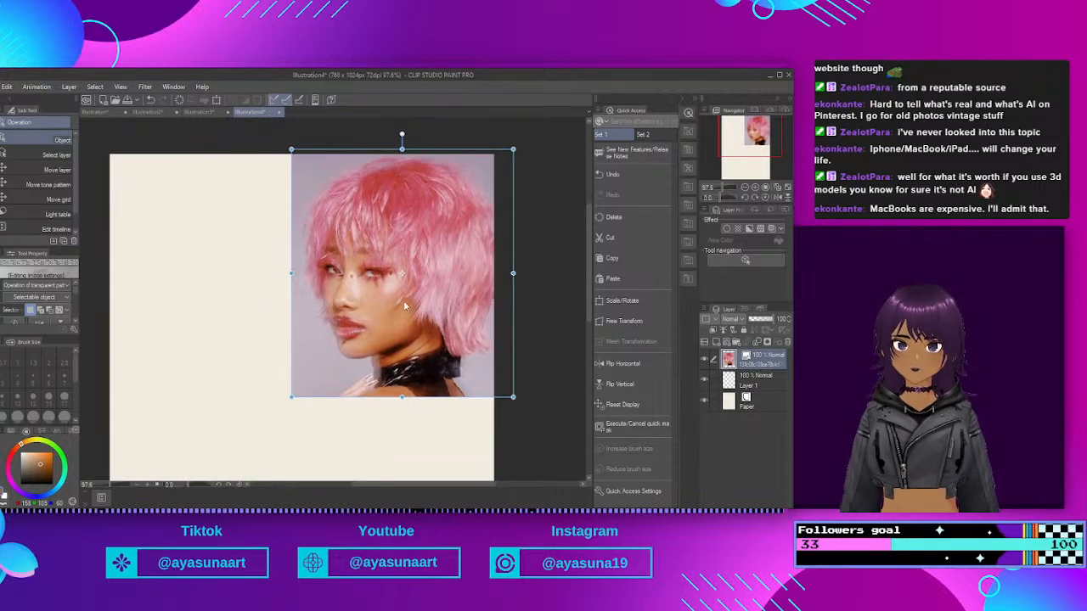
pyautogui.moveTo(294, 396); pyautogui.dragTo(298, 389)
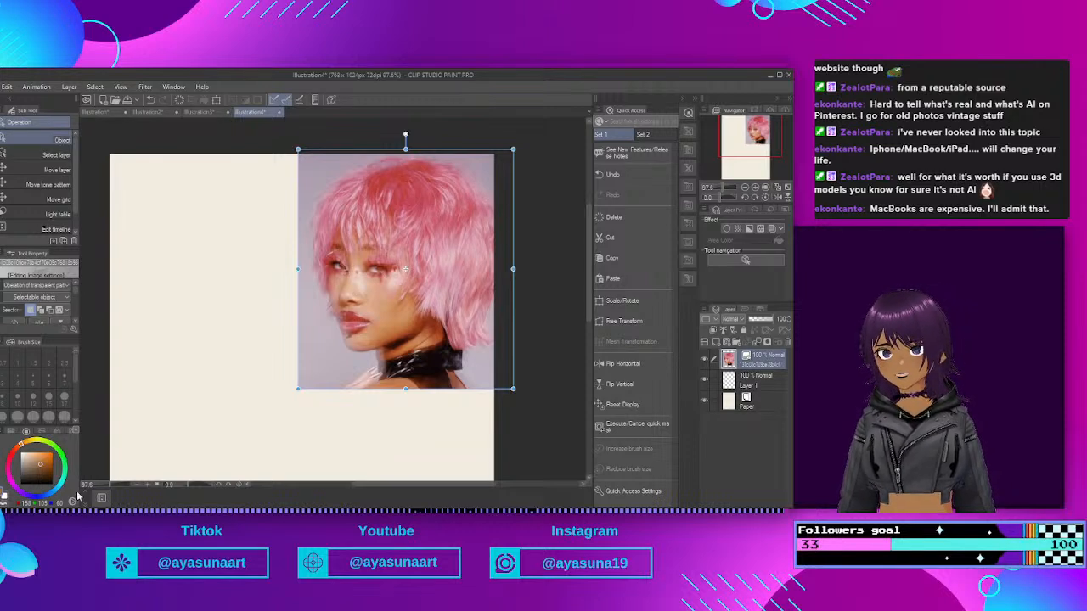
# Step: Try a light pink drawing colour and the Gouache brush
pyautogui.click(10, 478)
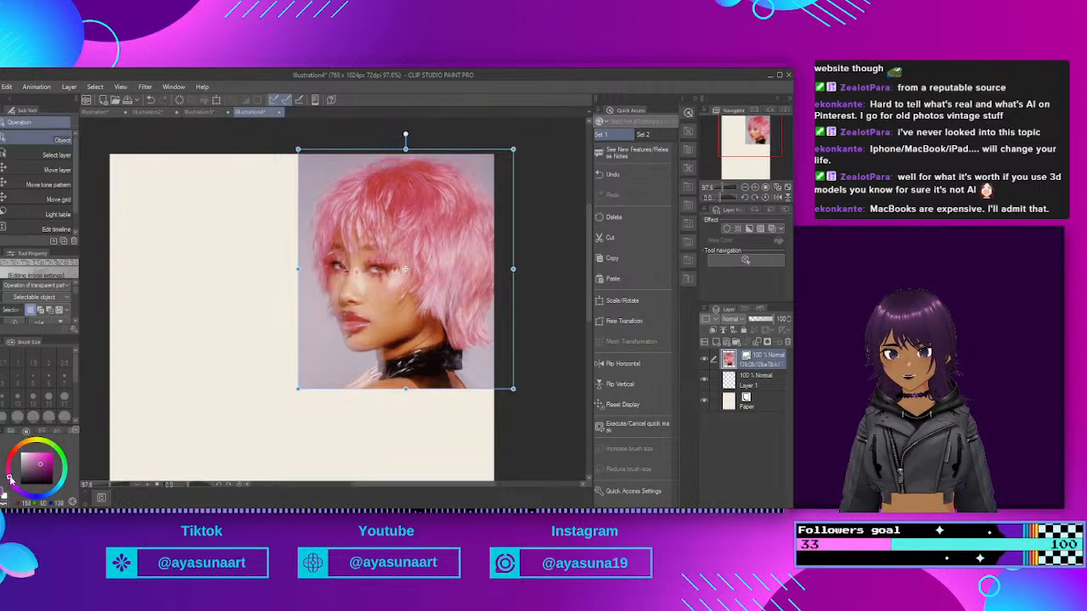
pyautogui.moveTo(10, 479)
pyautogui.mouseDown()
pyautogui.moveTo(2, 472)
pyautogui.moveTo(36, 453)
pyautogui.mouseUp()
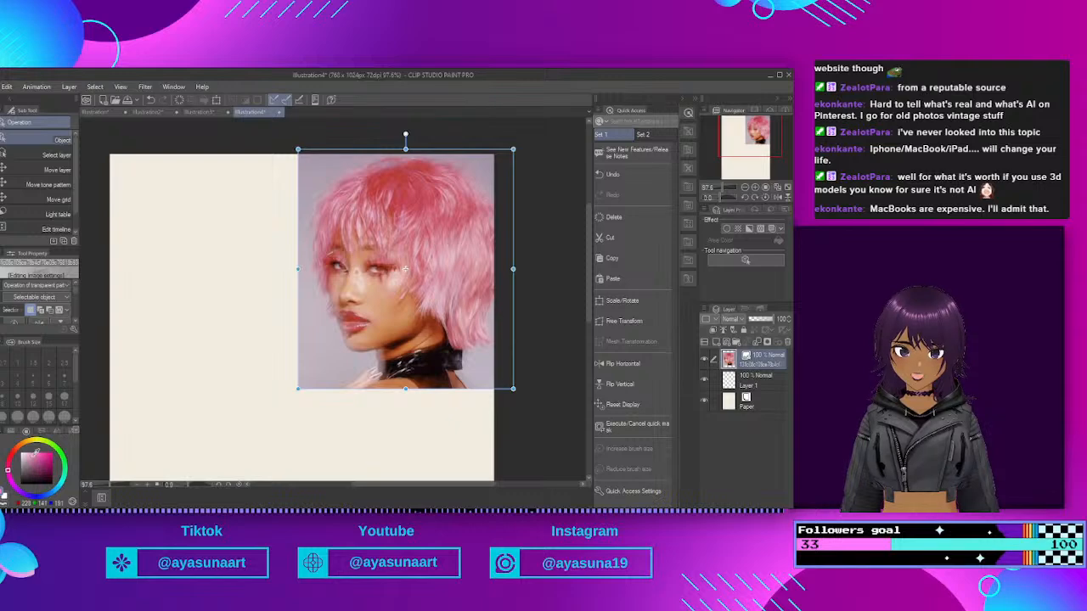
pyautogui.press('b')
pyautogui.scroll(2, 335, 187)
pyautogui.scroll(-1, 222, 153)
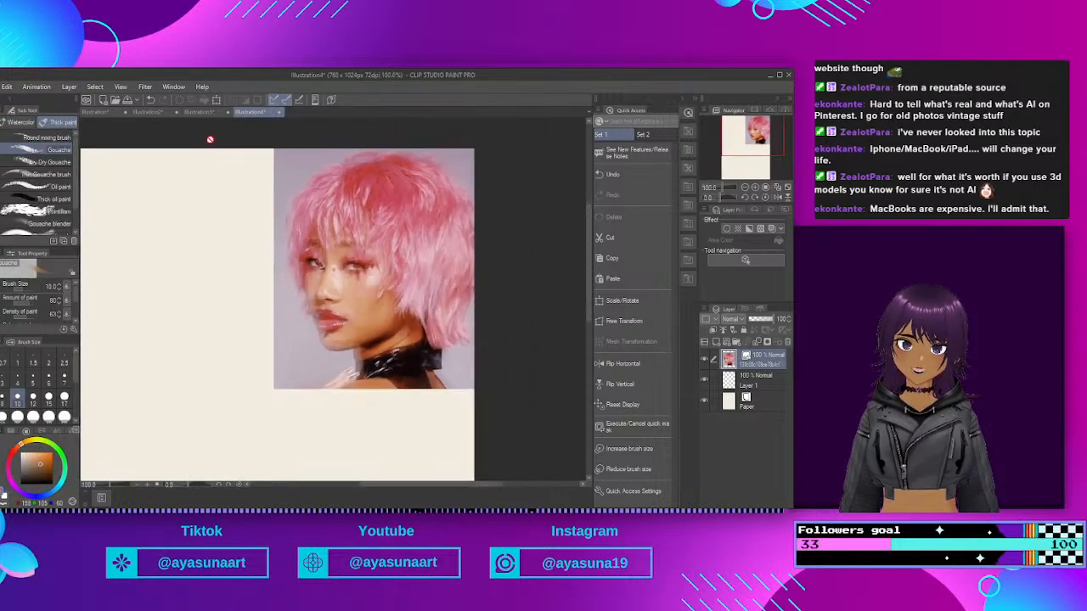
# Step: Choose the Pencil brush at size 5 over the Mechanical pencil for sketching beside the portrait photo
pyautogui.press('p')
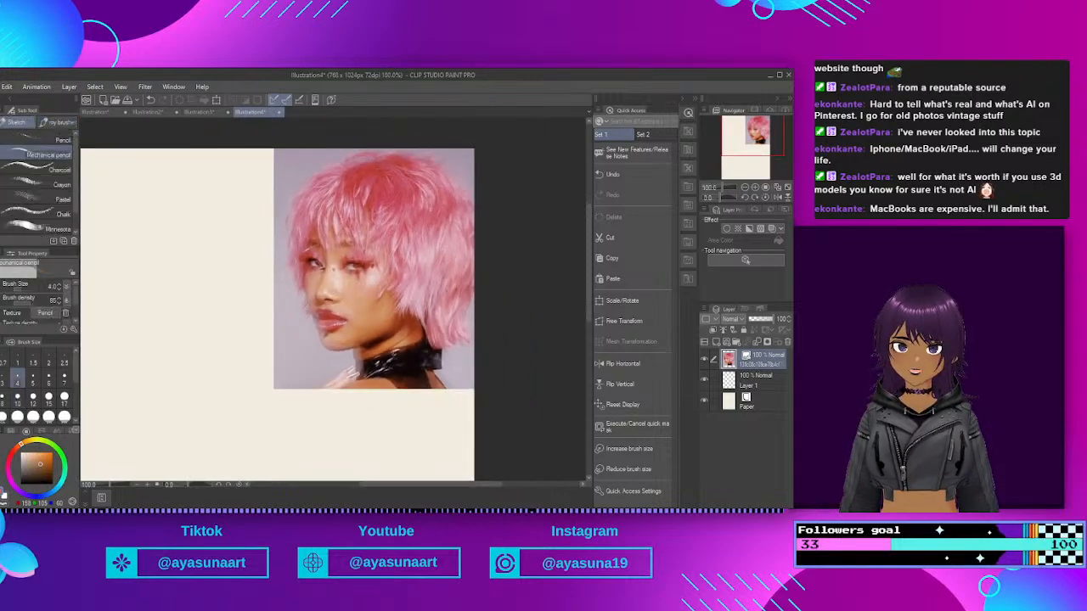
pyautogui.click(30, 143)
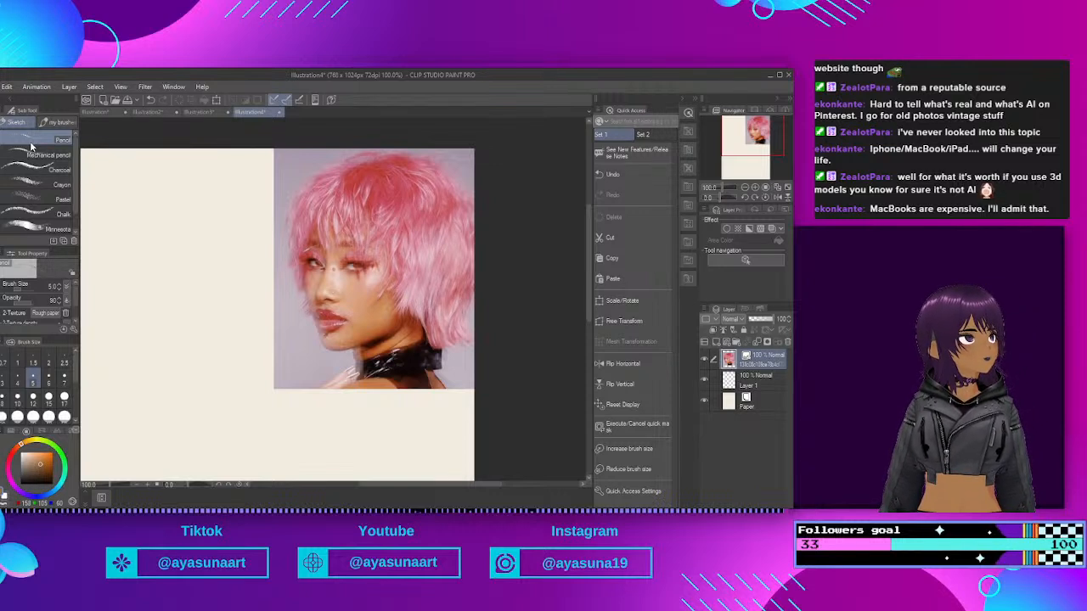
pyautogui.scroll(1, 305, 284)
pyautogui.scroll(-3, 407, 178)
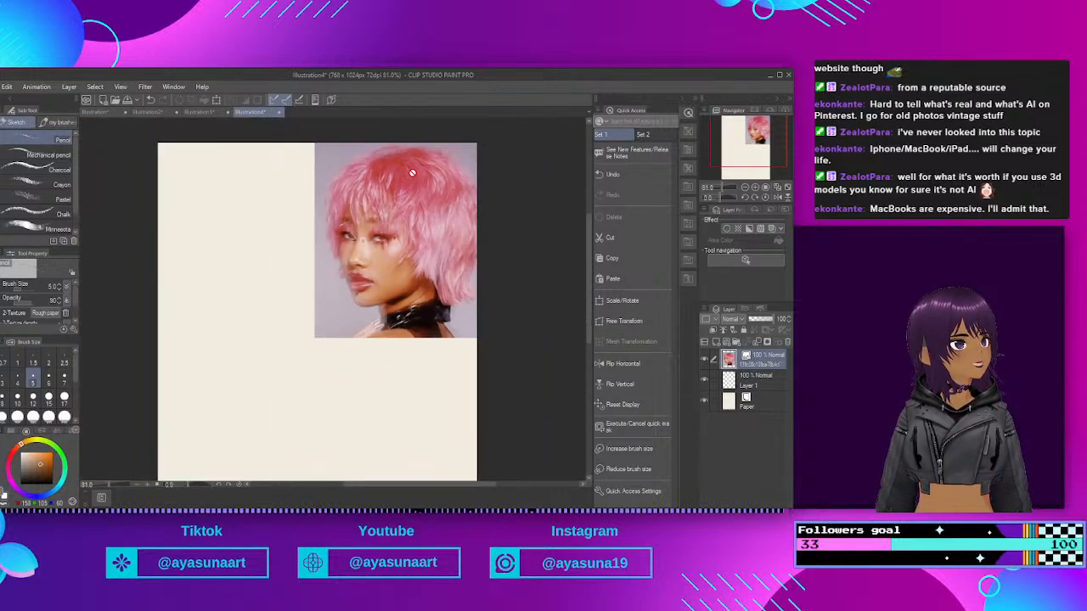
pyautogui.scroll(2, 187, 153)
pyautogui.scroll(1, 257, 139)
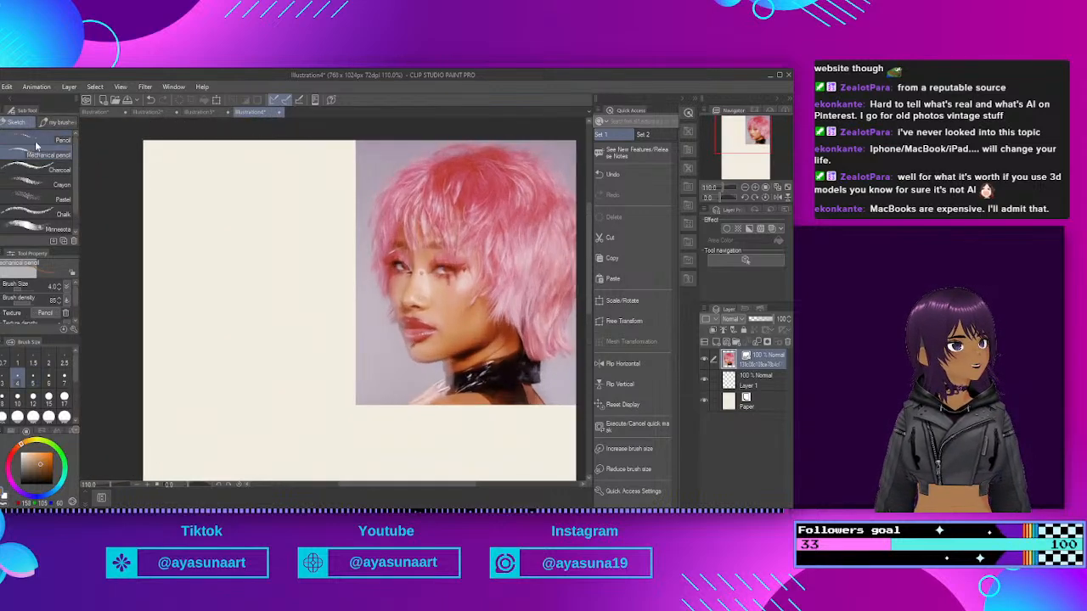
pyautogui.scroll(-1, 222, 233)
pyautogui.scroll(1, 220, 234)
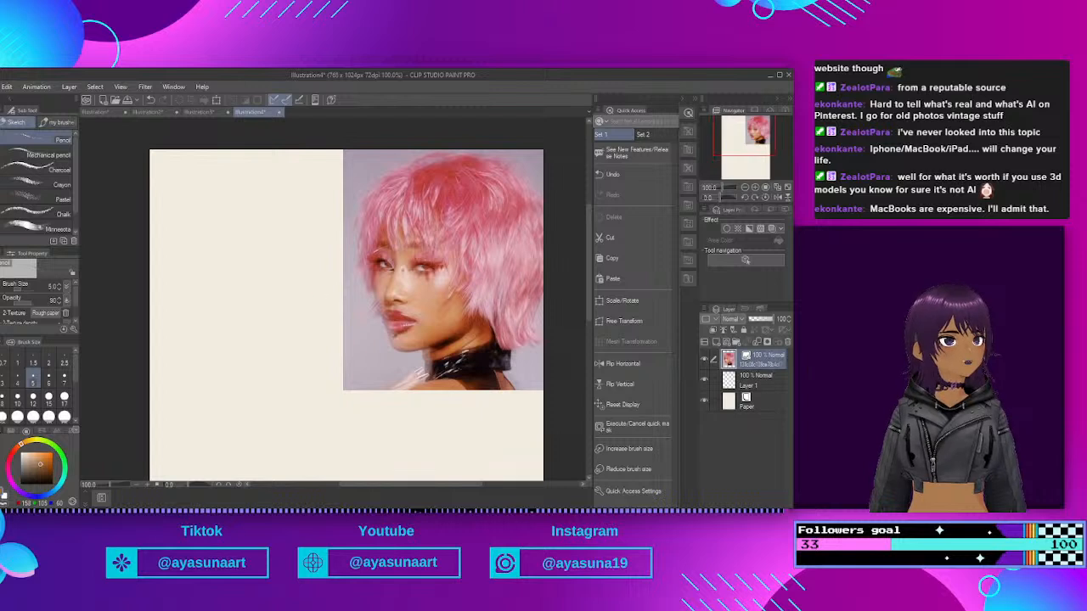
# Step: Make Layer 1, beneath the portrait photo, the active drawing layer
pyautogui.click(749, 380)
pyautogui.scroll(-1, 313, 188)
pyautogui.scroll(1, 312, 189)
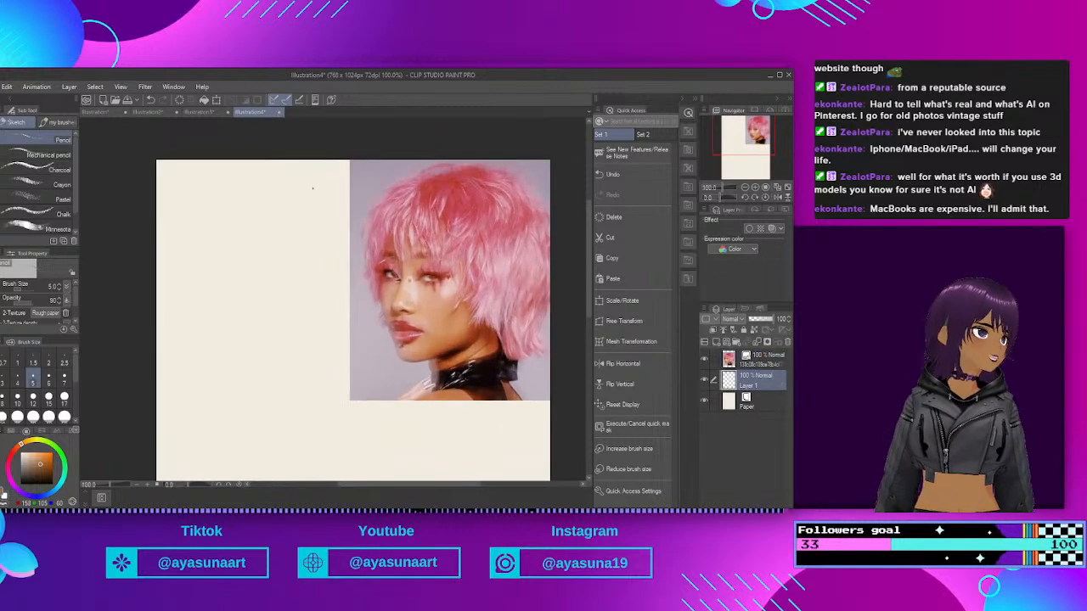
pyautogui.scroll(1, 312, 189)
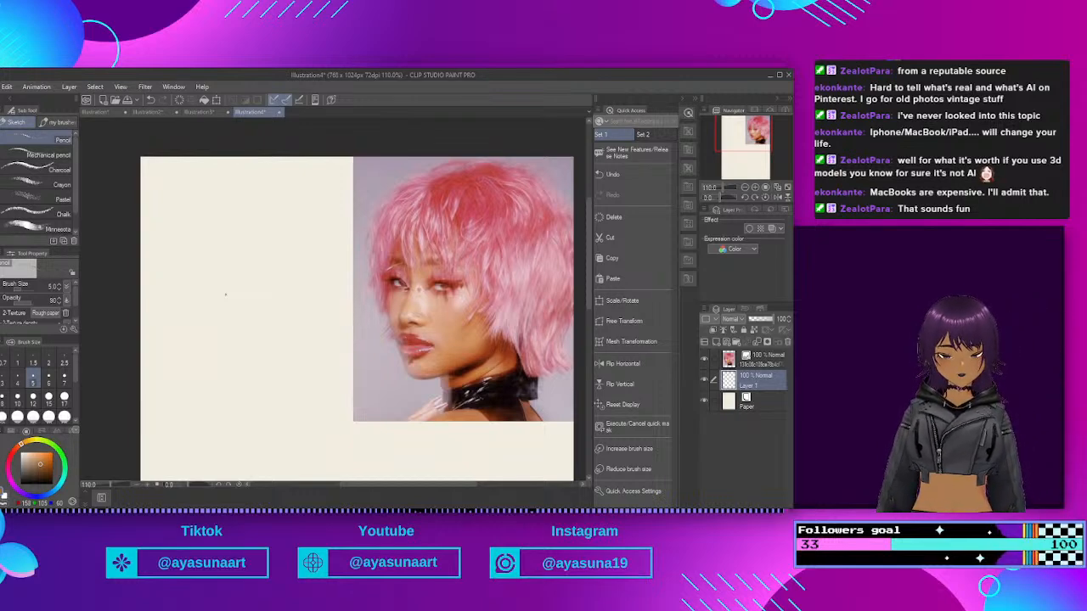
pyautogui.scroll(-2, 182, 185)
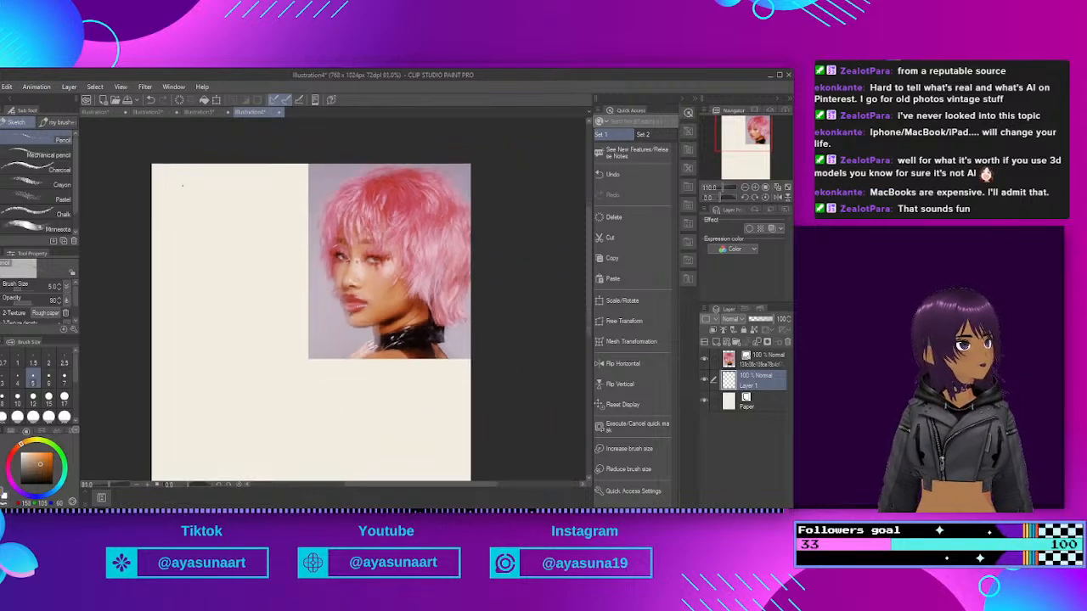
pyautogui.scroll(-3, 182, 185)
pyautogui.scroll(3, 209, 215)
# Step: Set the drawing colour to a muted dark pink, RGB 170, 87, 121
pyautogui.click(9, 459)
pyautogui.click(39, 458)
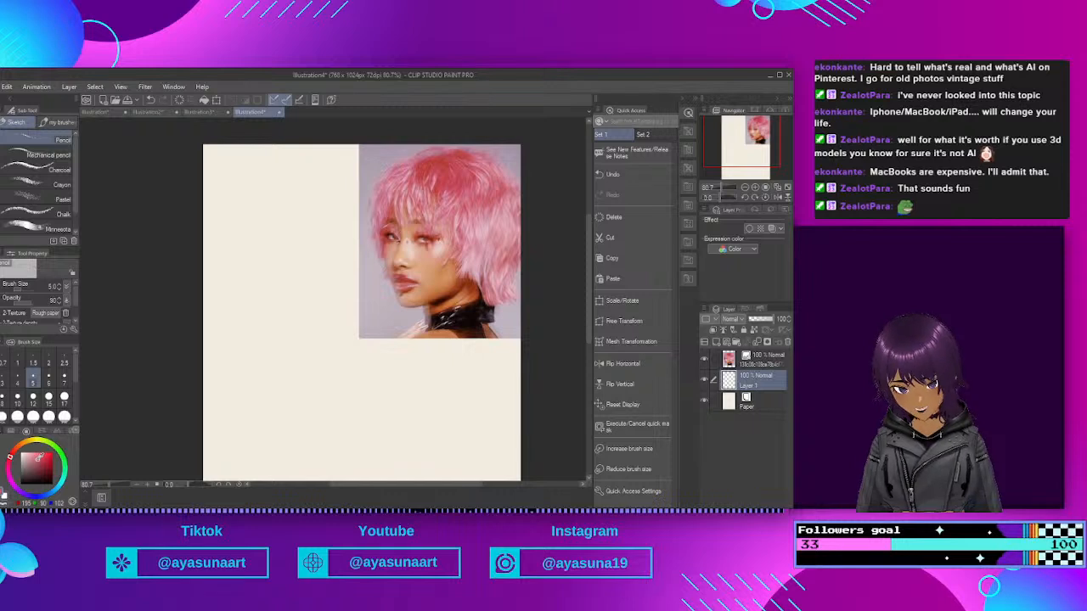
pyautogui.click(8, 465)
pyautogui.moveTo(39, 457); pyautogui.dragTo(47, 451)
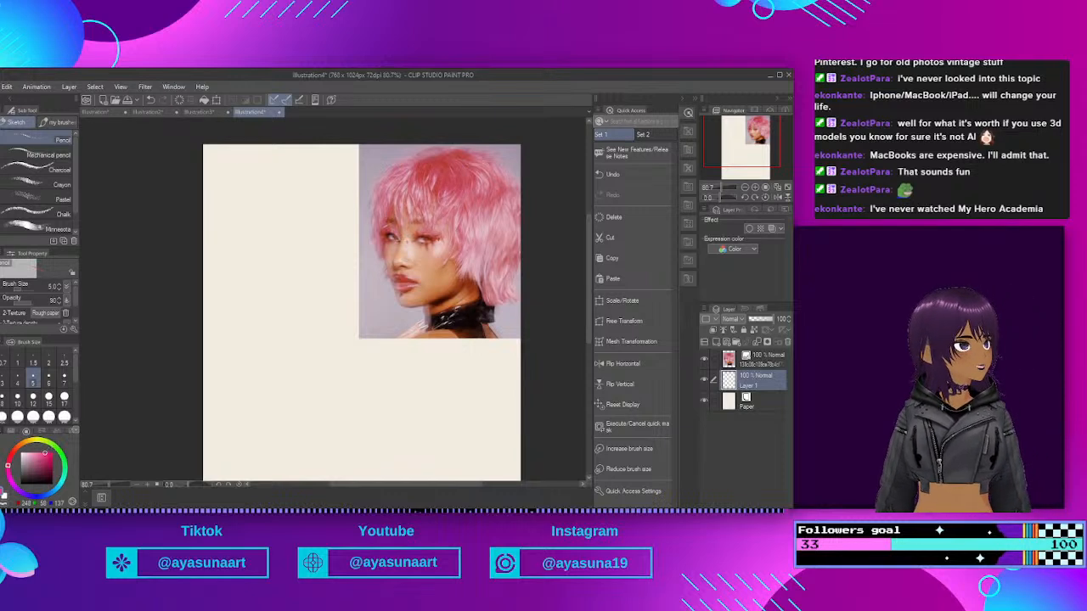
pyautogui.scroll(2, 348, 219)
pyautogui.scroll(1, 304, 146)
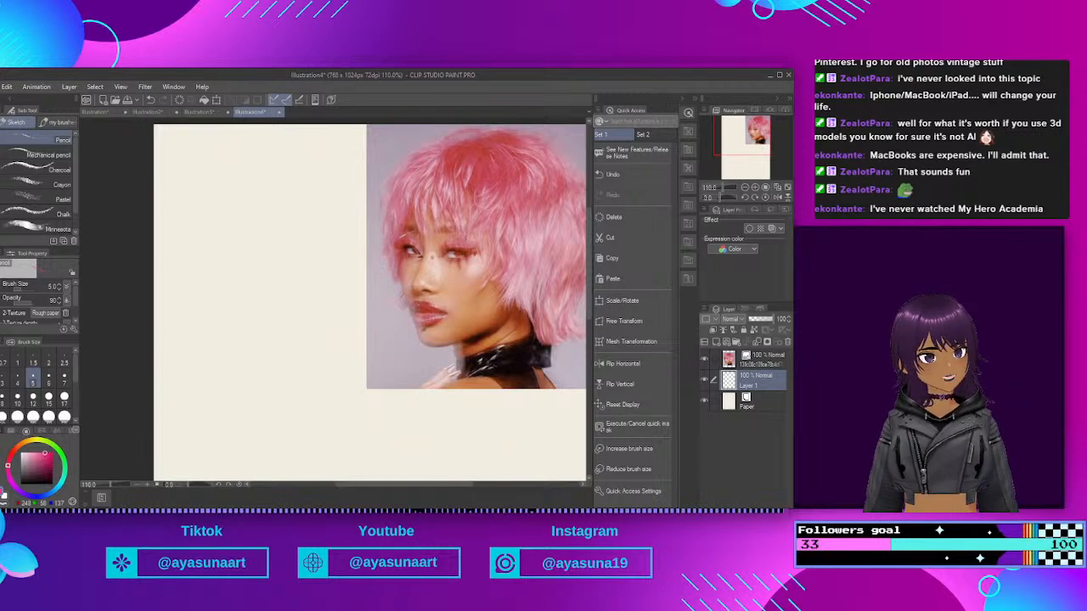
pyautogui.click(43, 458)
pyautogui.moveTo(42, 459); pyautogui.dragTo(36, 463)
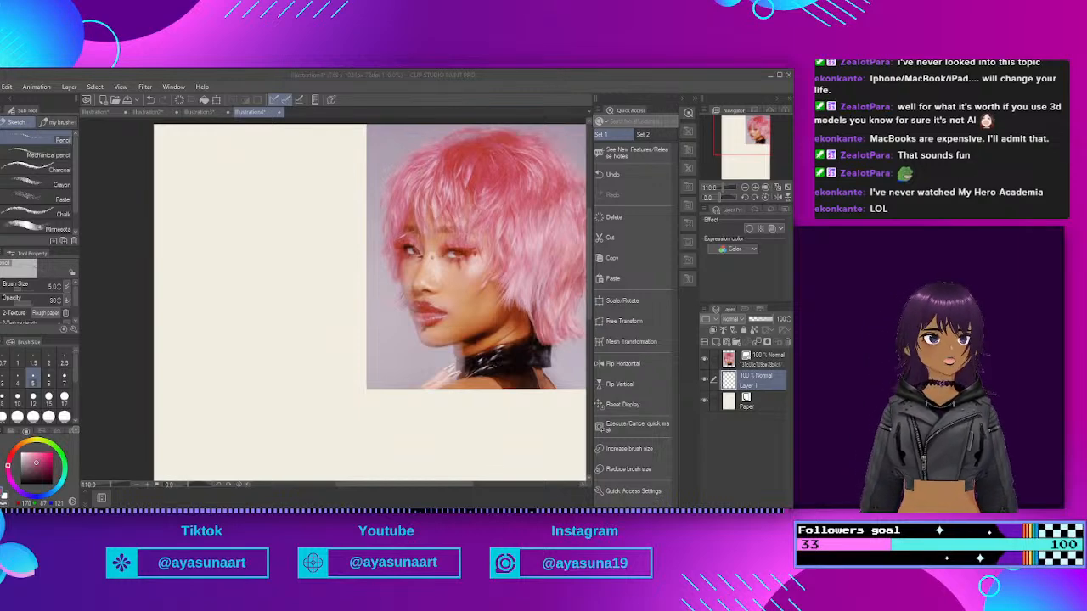
# Step: Try a faint pencil construction circle for the head on the blank canvas area beside the portrait photo
pyautogui.click(356, 108)
pyautogui.scroll(-3, 307, 172)
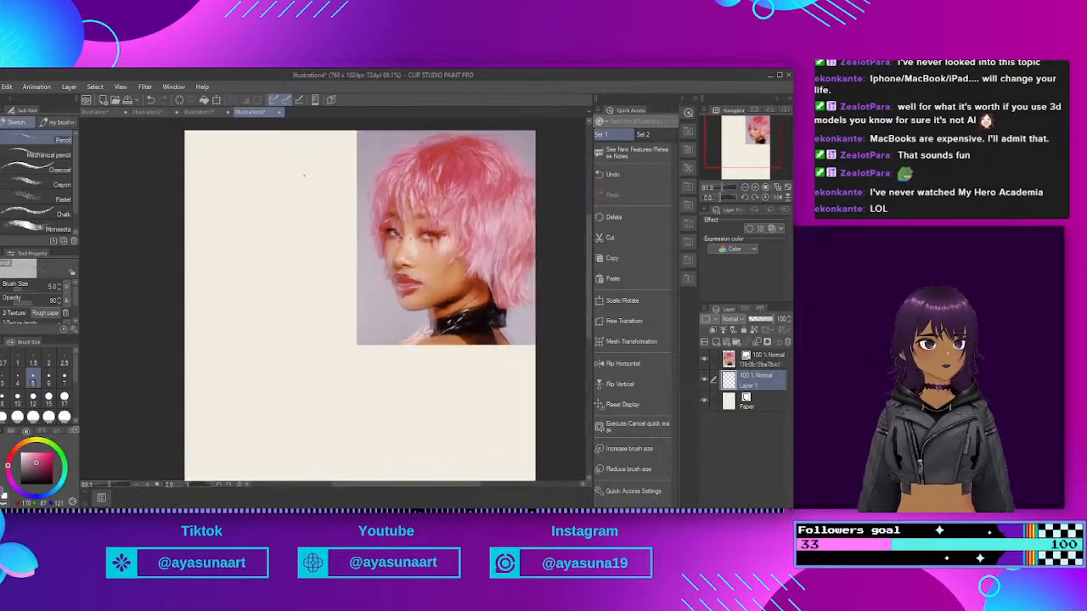
pyautogui.scroll(3, 306, 172)
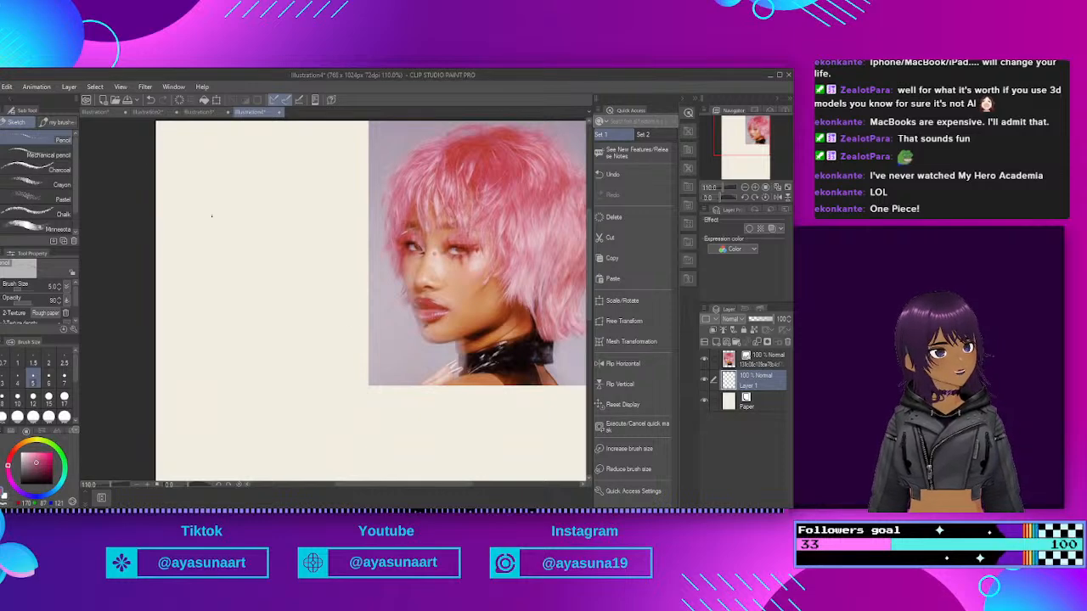
pyautogui.scroll(-2, 211, 215)
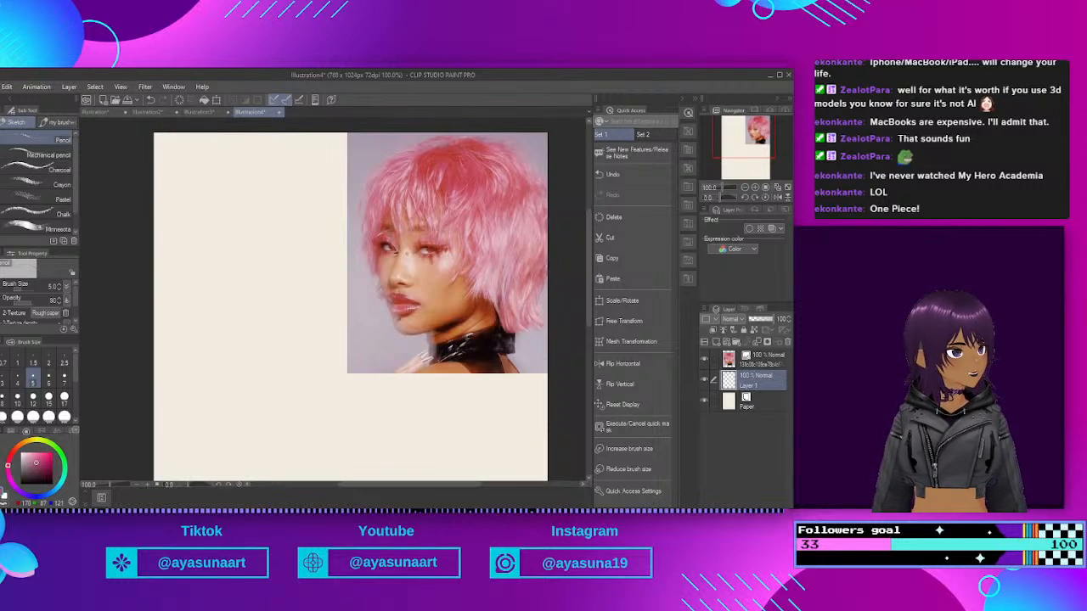
pyautogui.scroll(-1, 310, 298)
pyautogui.scroll(-3, 310, 298)
pyautogui.scroll(4, 325, 159)
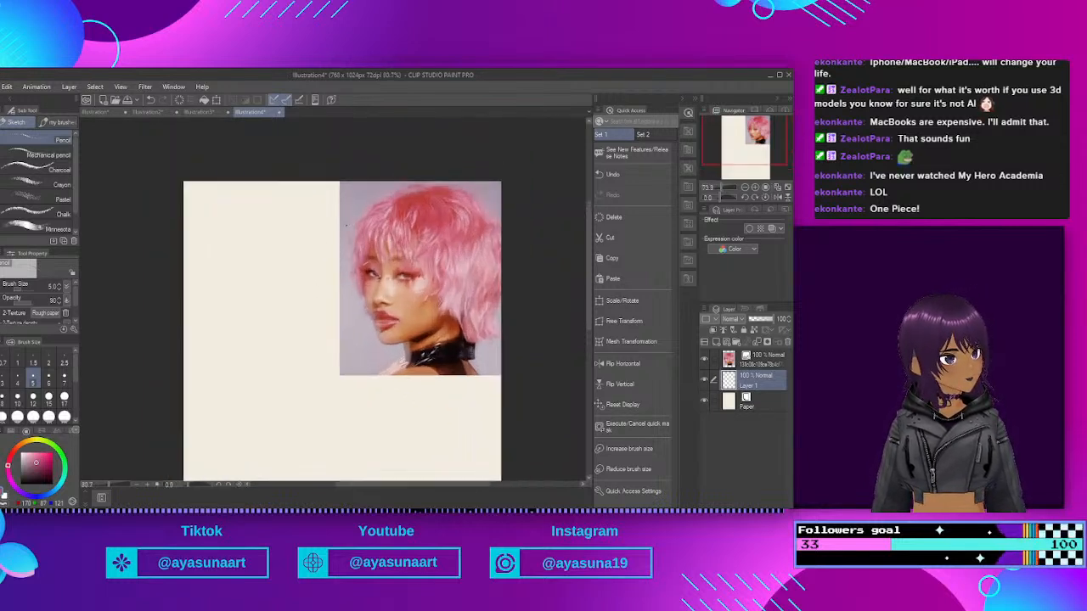
pyautogui.scroll(-2, 327, 235)
pyautogui.scroll(3, 332, 294)
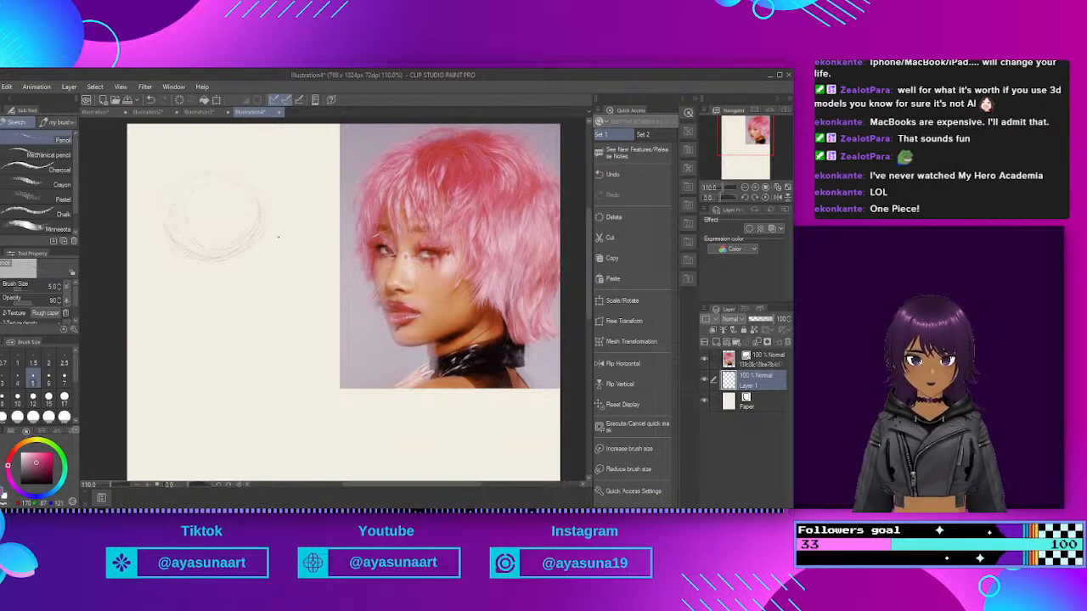
# Step: Shrink the portrait photo slightly from its lower-left corner and make Layer 1 active again
pyautogui.click(733, 363)
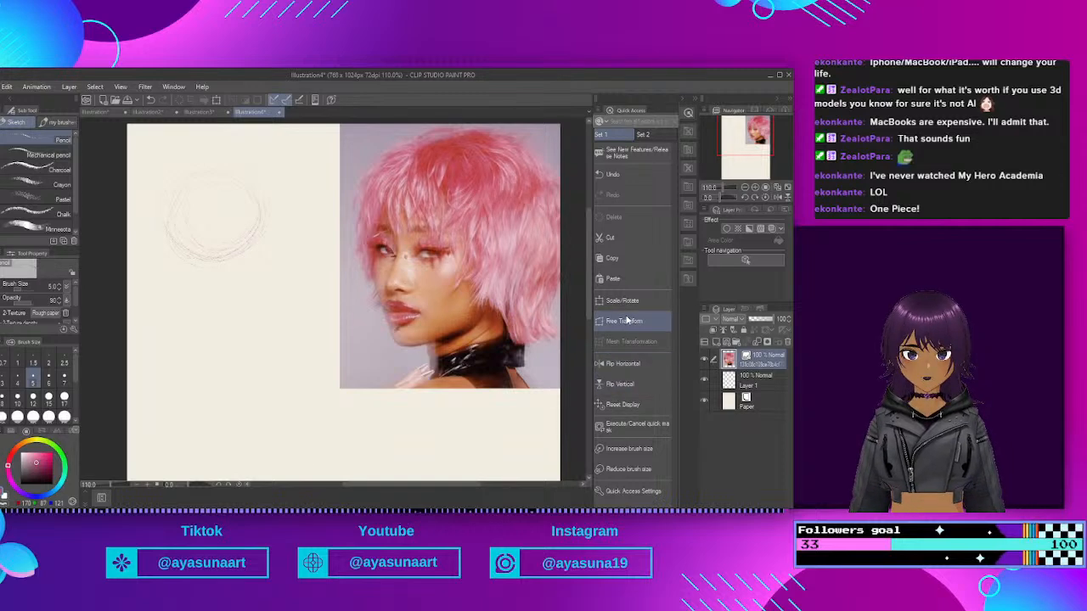
pyautogui.click(622, 301)
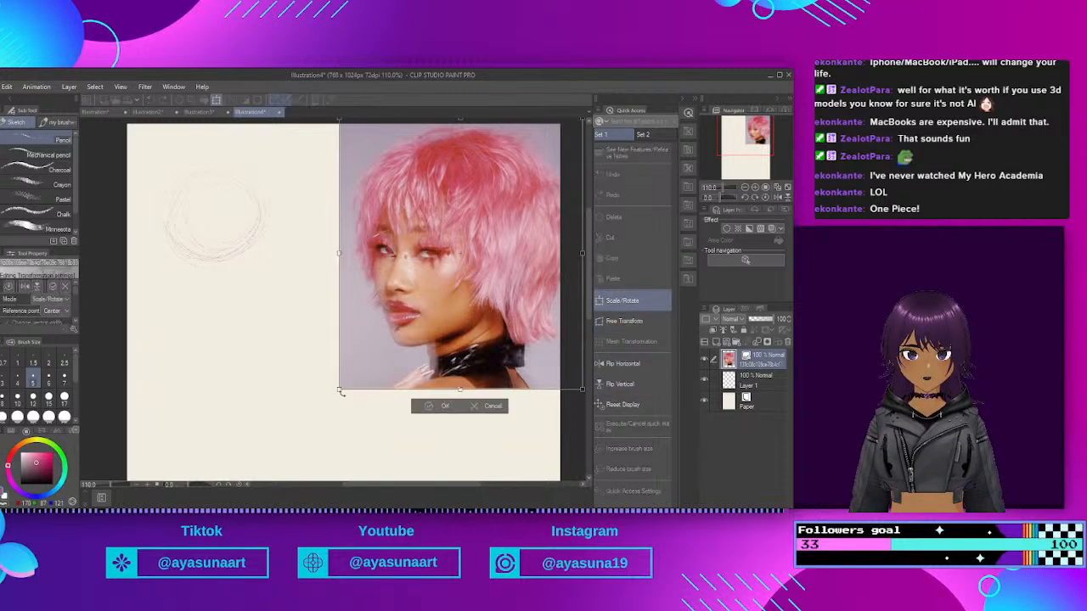
pyautogui.moveTo(341, 390); pyautogui.dragTo(382, 372)
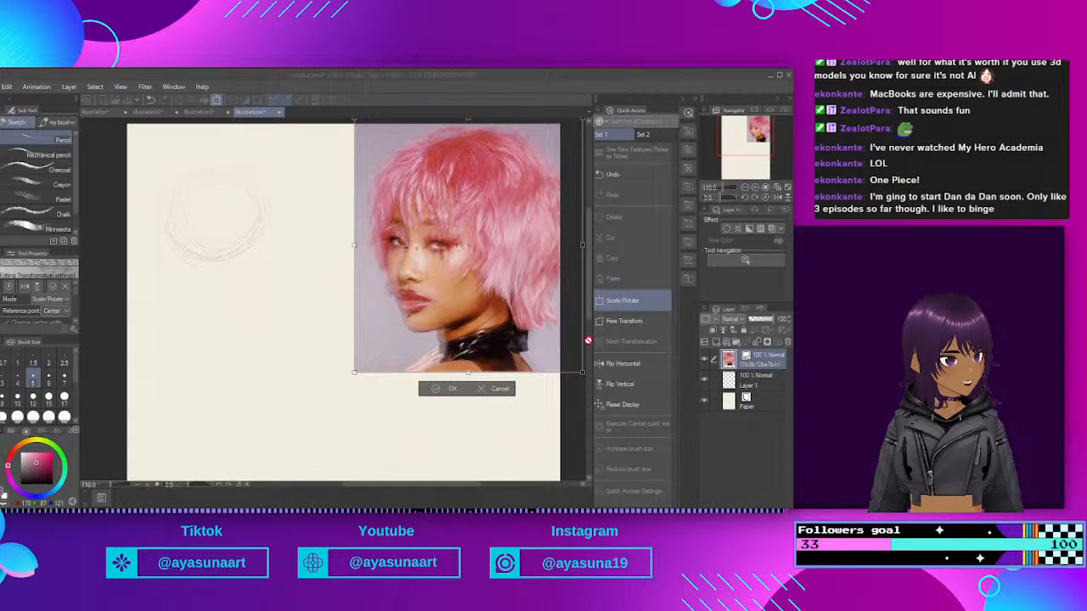
pyautogui.press('Return')
pyautogui.scroll(1, 323, 250)
pyautogui.scroll(-2, 313, 267)
pyautogui.scroll(3, 212, 185)
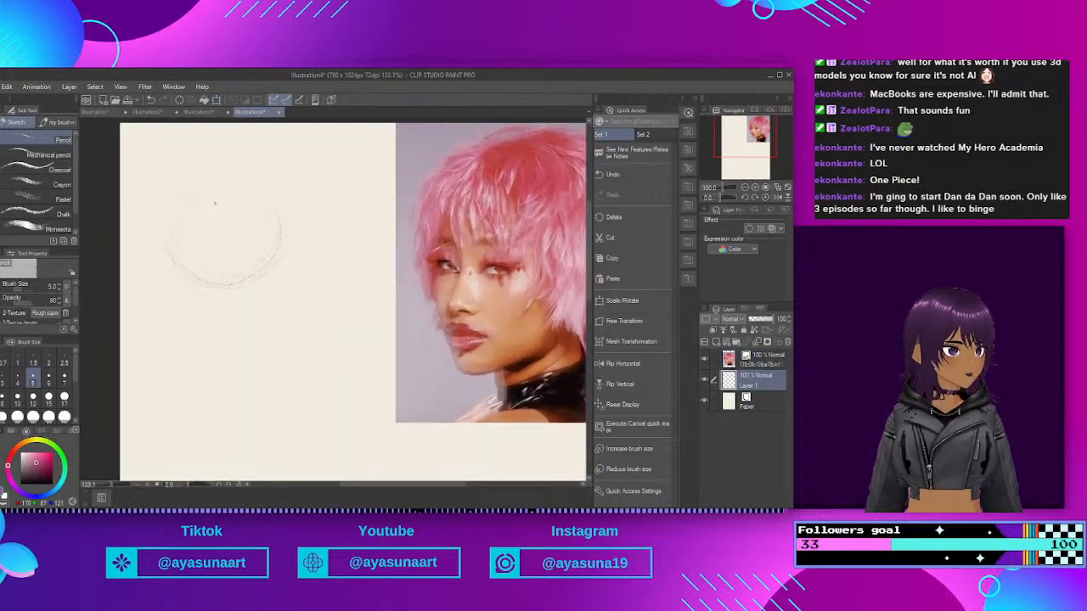
# Step: Erase the whole construction circle with the Kneaded eraser at size 15
pyautogui.press('e')
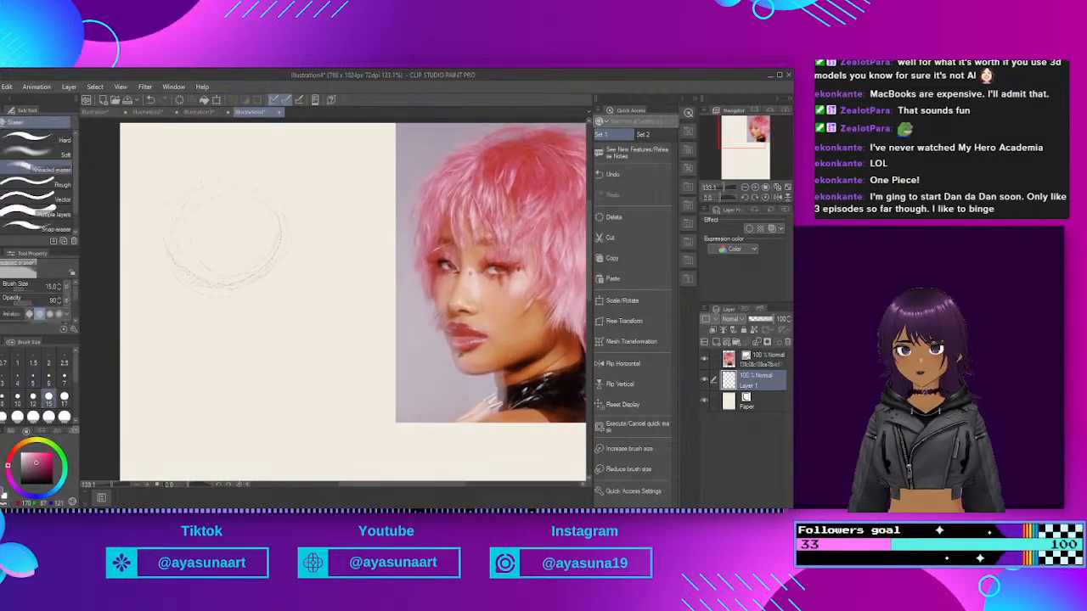
pyautogui.moveTo(306, 268)
pyautogui.mouseDown()
pyautogui.moveTo(261, 285)
pyautogui.moveTo(253, 276)
pyautogui.moveTo(288, 237)
pyautogui.moveTo(274, 231)
pyautogui.moveTo(256, 261)
pyautogui.moveTo(173, 301)
pyautogui.moveTo(170, 286)
pyautogui.moveTo(246, 252)
pyautogui.moveTo(180, 275)
pyautogui.moveTo(246, 234)
pyautogui.moveTo(239, 213)
pyautogui.moveTo(198, 199)
pyautogui.moveTo(184, 227)
pyautogui.moveTo(137, 247)
pyautogui.moveTo(197, 203)
pyautogui.moveTo(262, 180)
pyautogui.moveTo(249, 192)
pyautogui.moveTo(280, 194)
pyautogui.moveTo(189, 235)
pyautogui.moveTo(233, 183)
pyautogui.mouseUp()
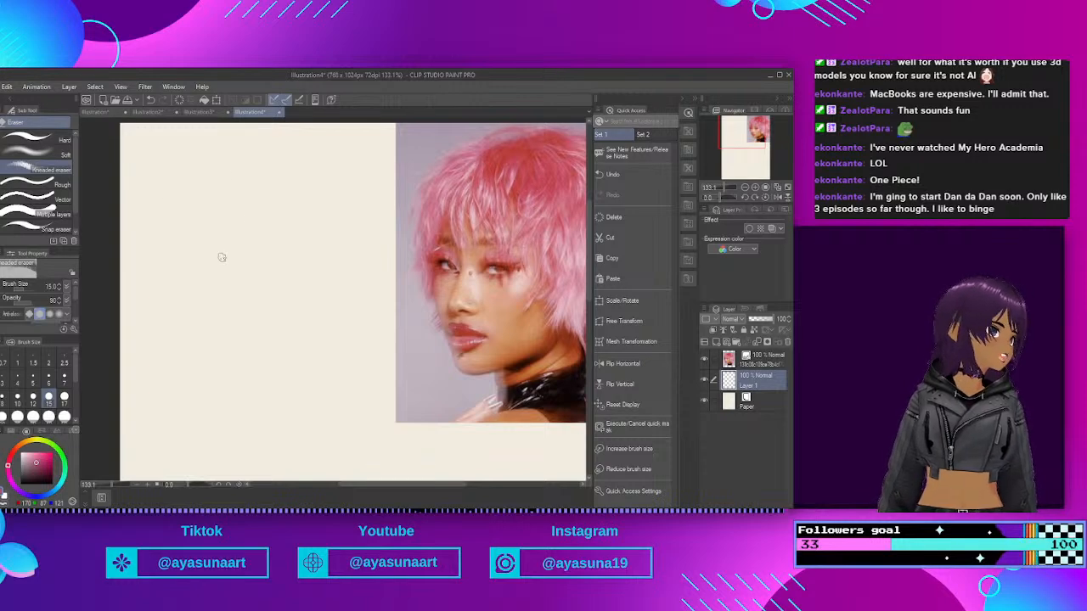
pyautogui.scroll(-2, 223, 255)
pyautogui.scroll(2, 224, 256)
pyautogui.scroll(-1, 274, 167)
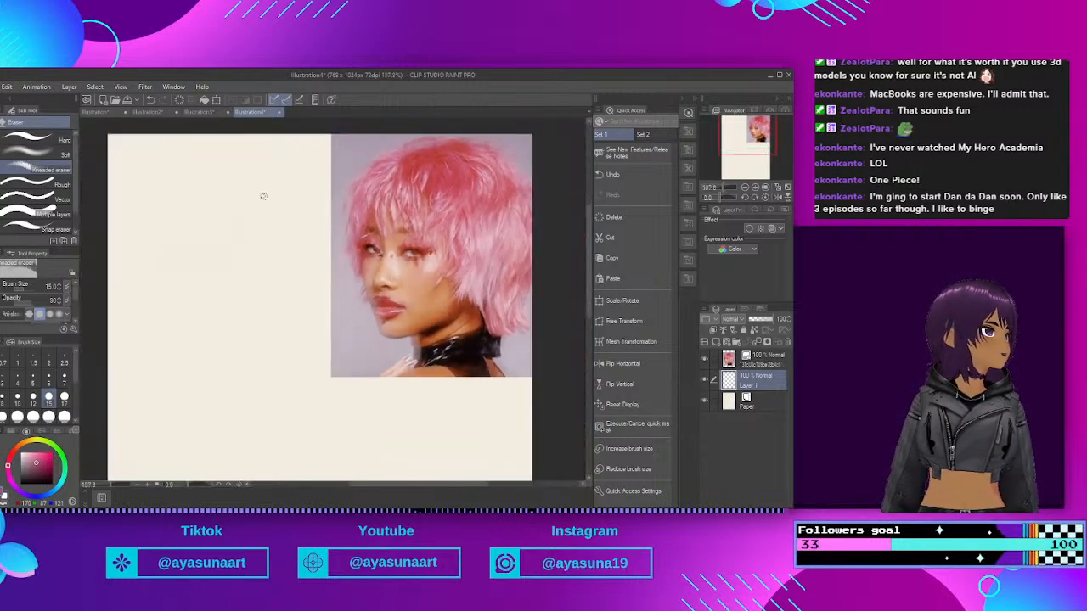
# Step: Sketch the head's rounded skull, angular jaw outline and vertical centre line with the Pencil beside the photo
pyautogui.scroll(1, 274, 168)
pyautogui.press('p')
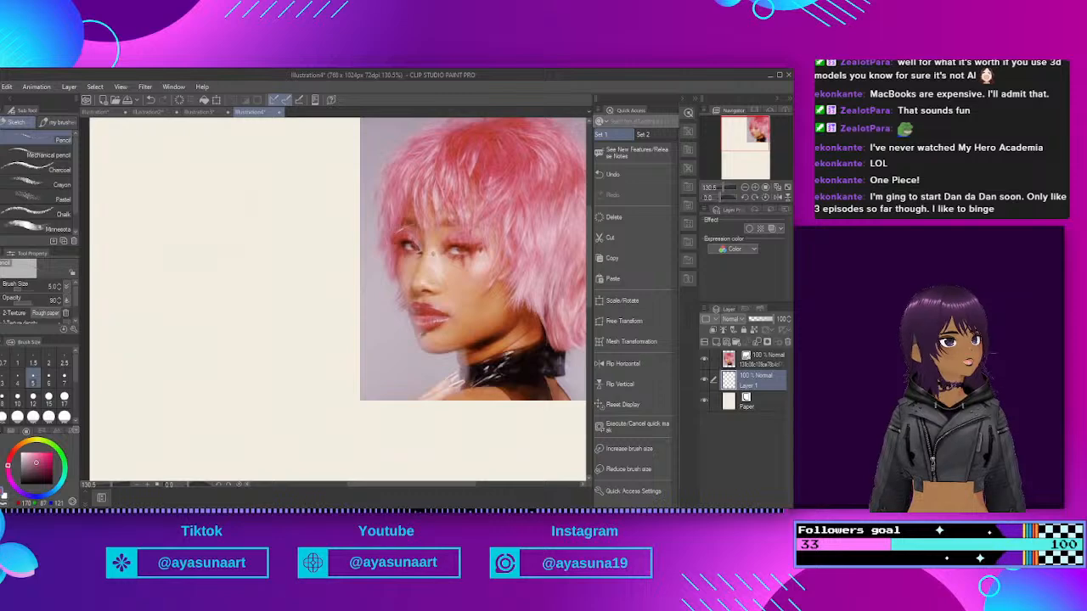
pyautogui.scroll(-2, 296, 226)
pyautogui.scroll(2, 296, 226)
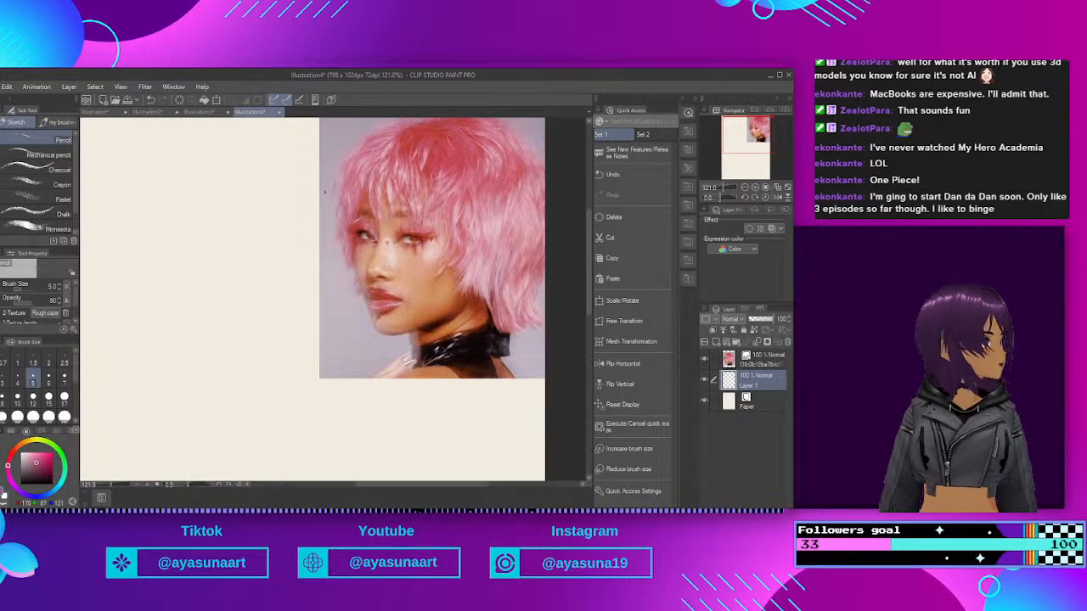
pyautogui.moveTo(324, 192)
pyautogui.mouseDown()
pyautogui.moveTo(325, 160)
pyautogui.moveTo(326, 204)
pyautogui.mouseUp()
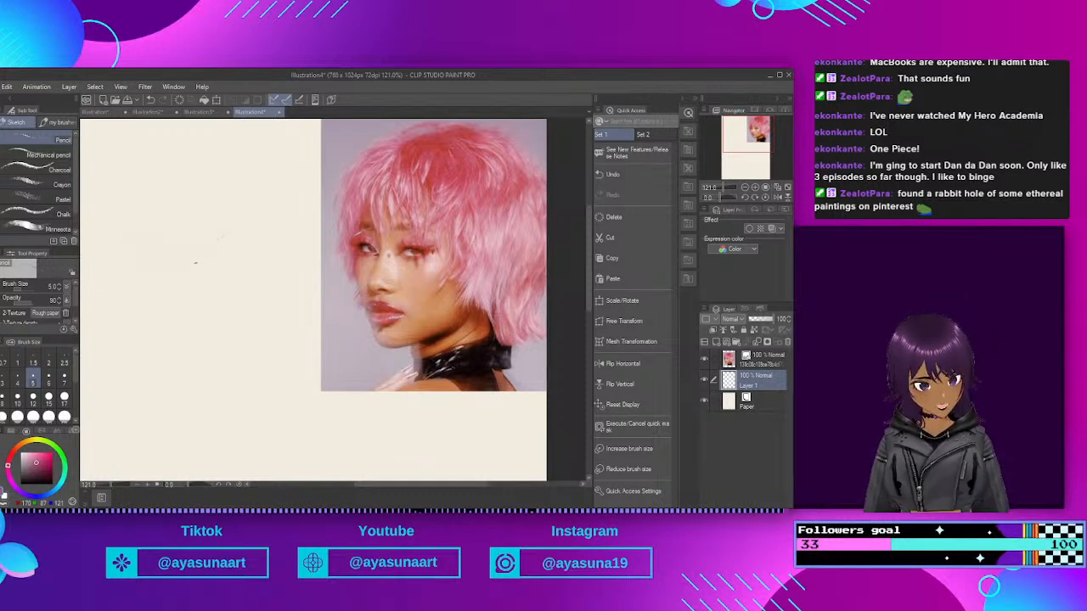
pyautogui.moveTo(200, 180)
pyautogui.mouseDown()
pyautogui.moveTo(118, 229)
pyautogui.moveTo(216, 253)
pyautogui.moveTo(217, 172)
pyautogui.moveTo(130, 247)
pyautogui.moveTo(234, 247)
pyautogui.moveTo(166, 168)
pyautogui.mouseUp()
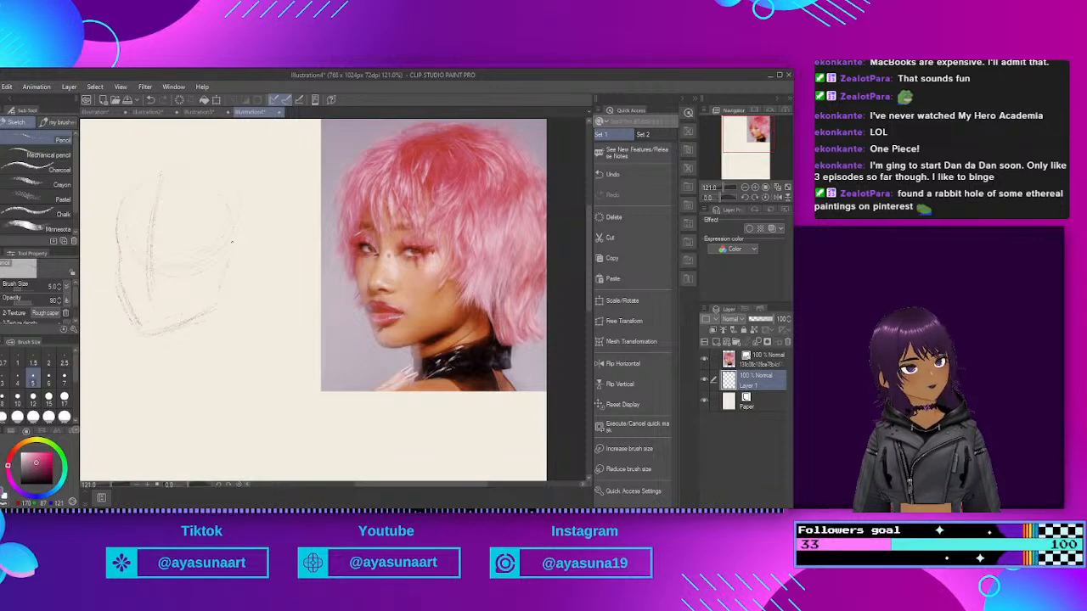
# Step: Mirror the canvas view horizontally and sketch the nose while refining the skull and jaw lines
pyautogui.click(628, 364)
pyautogui.scroll(-4, 358, 164)
pyautogui.scroll(5, 488, 158)
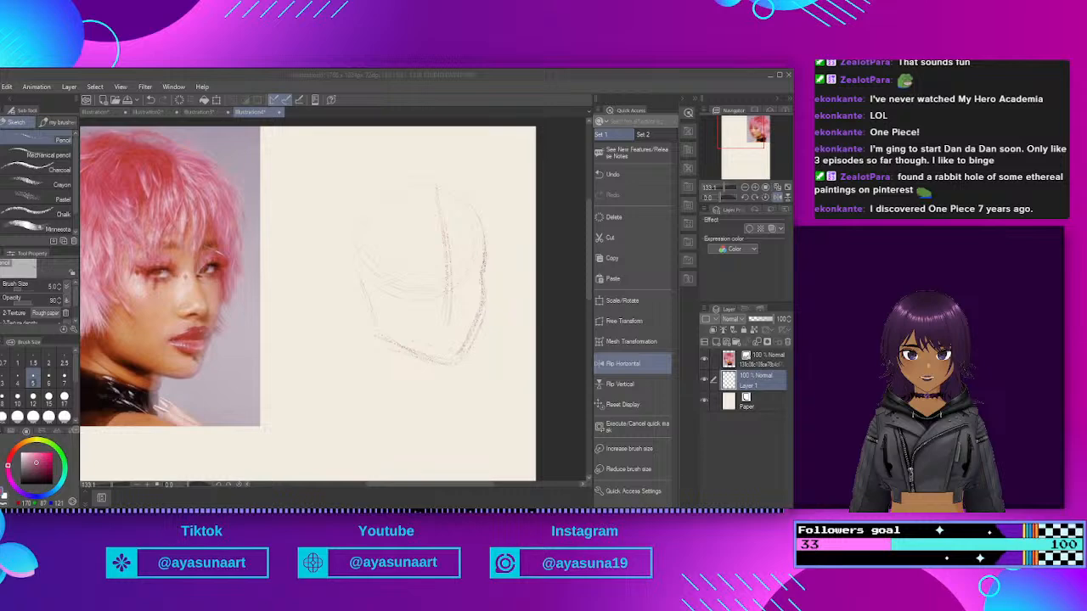
pyautogui.scroll(1, 390, 196)
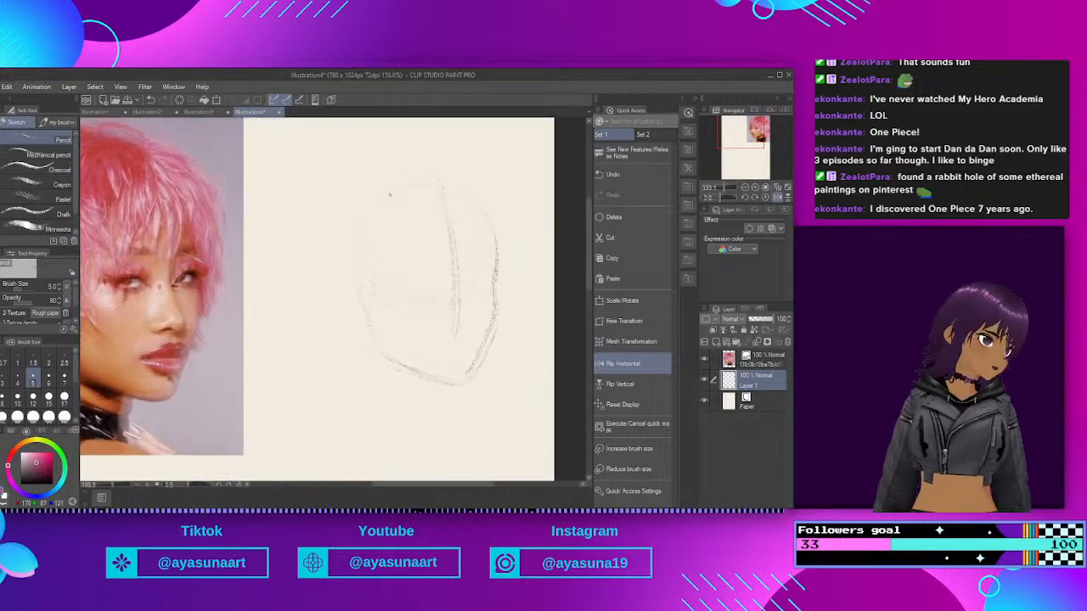
pyautogui.scroll(-2, 390, 195)
pyautogui.scroll(2, 389, 195)
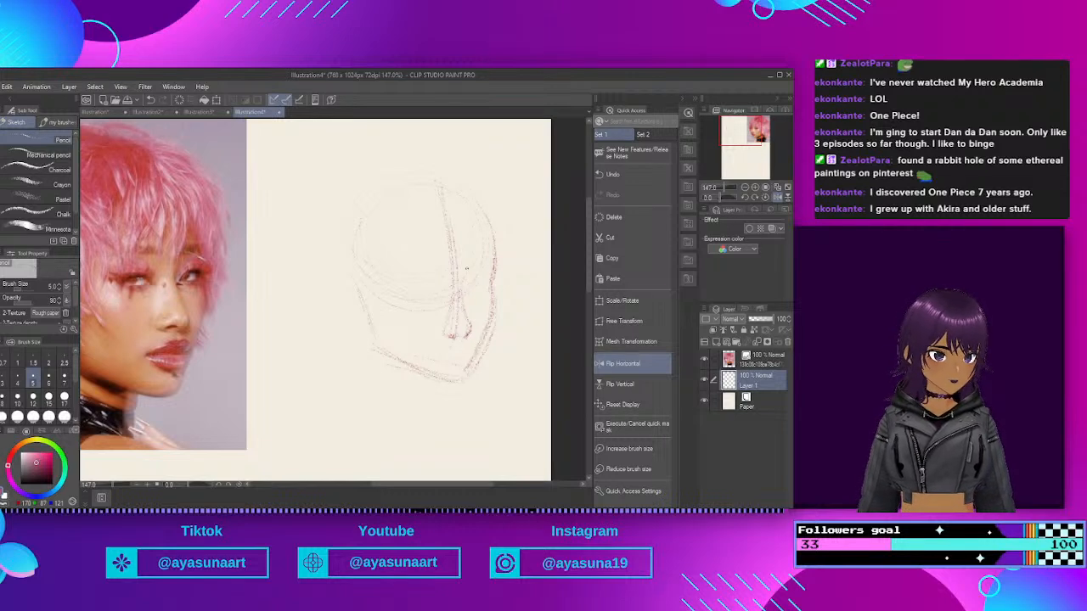
pyautogui.moveTo(461, 301); pyautogui.dragTo(468, 318)
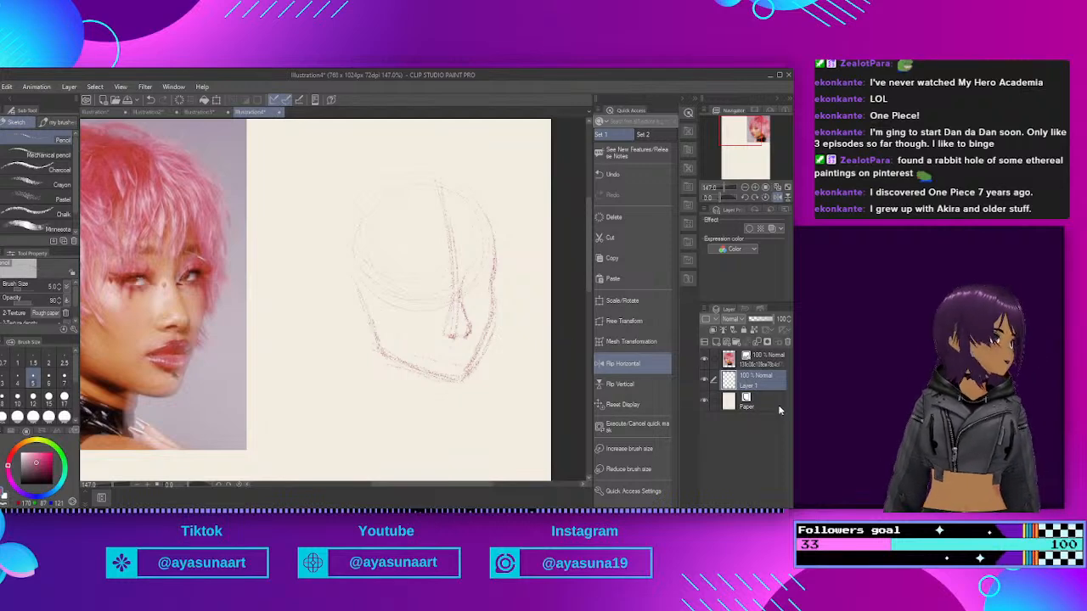
# Step: Restore the unmirrored view and sketch the ear, both eyes and the eyebrows on the face
pyautogui.click(628, 365)
pyautogui.scroll(3, 240, 222)
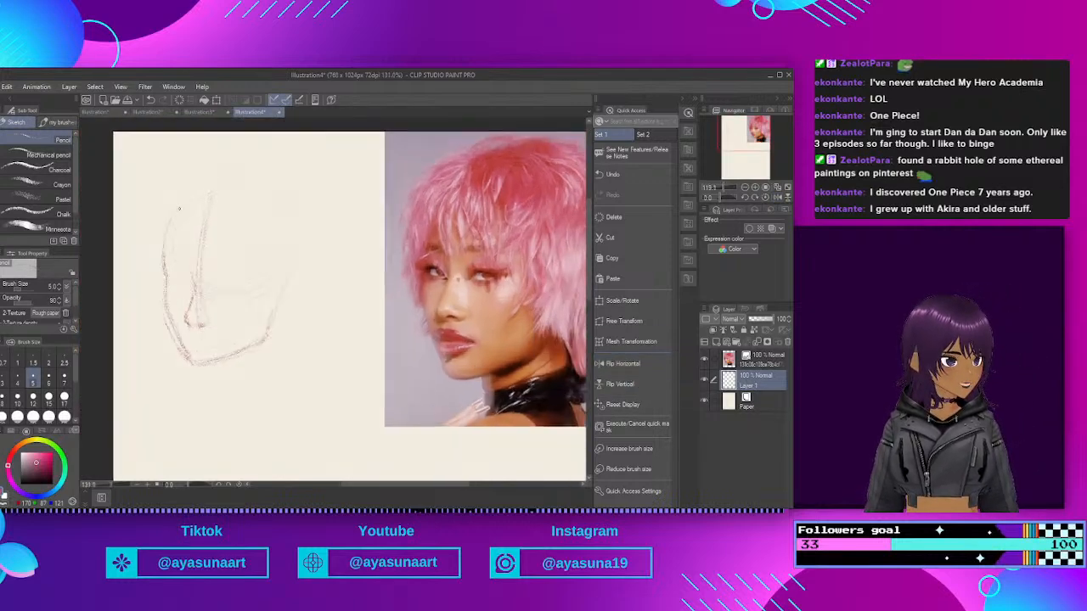
pyautogui.scroll(-3, 239, 223)
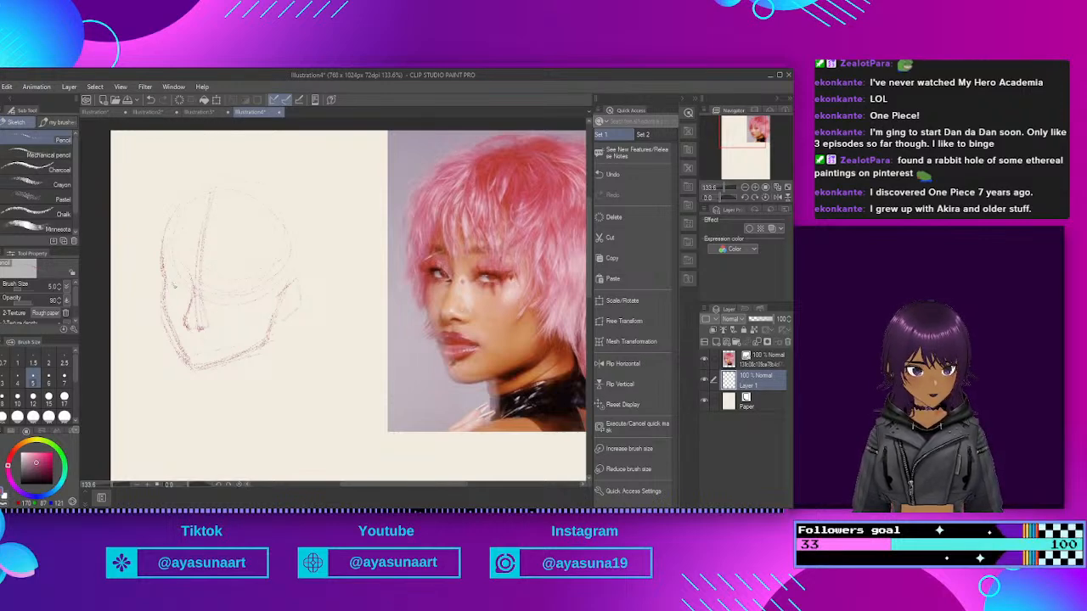
pyautogui.moveTo(174, 283); pyautogui.dragTo(183, 290)
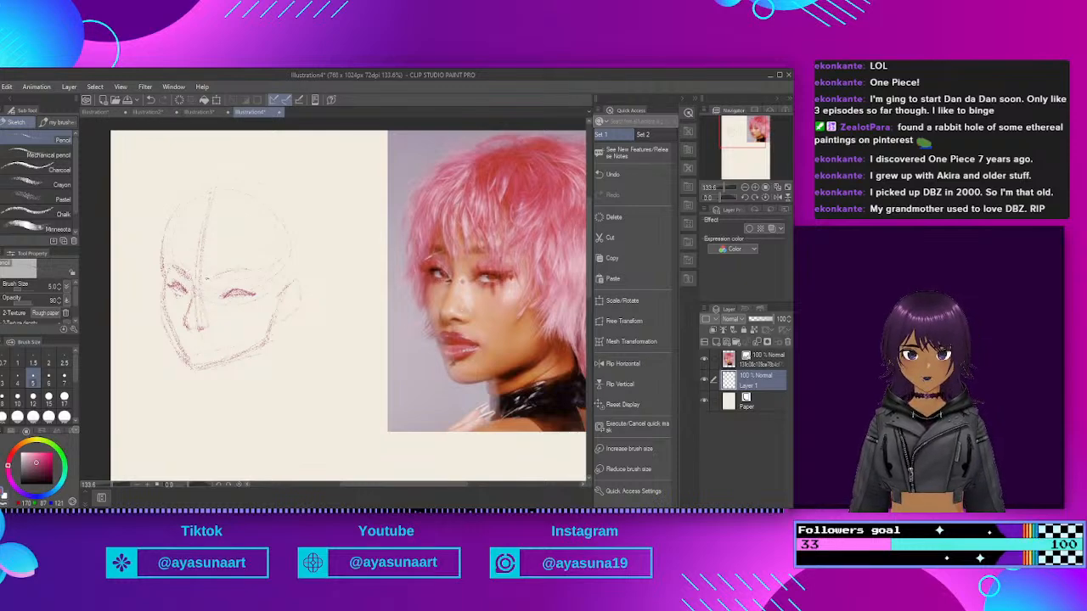
pyautogui.moveTo(212, 279); pyautogui.dragTo(246, 273)
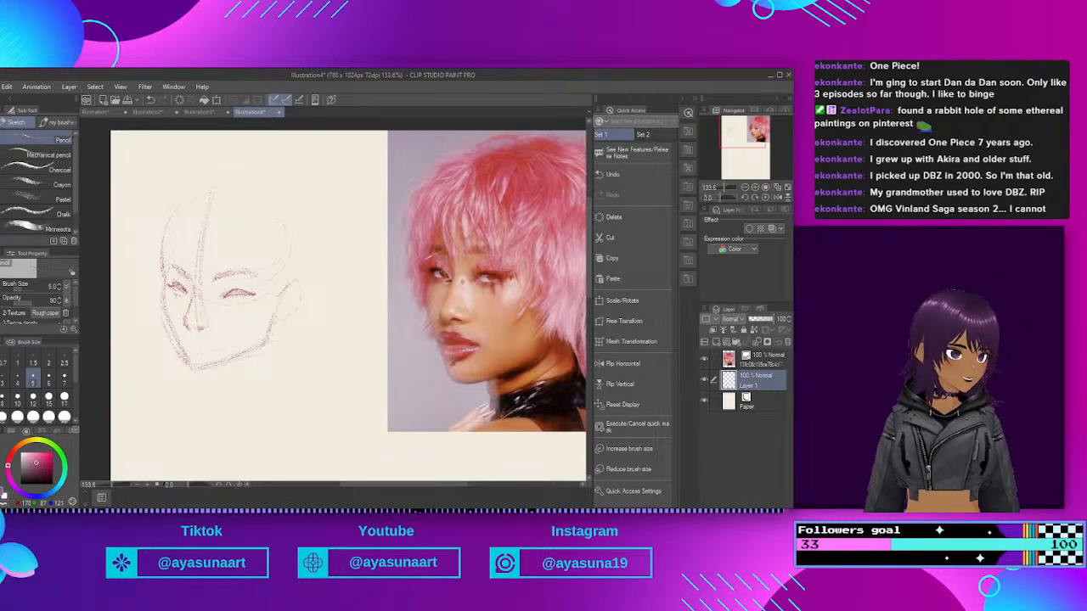
# Step: Mirror the canvas view horizontally, add the mouth line and darken the cheek and jaw contours on both sides
pyautogui.click(642, 365)
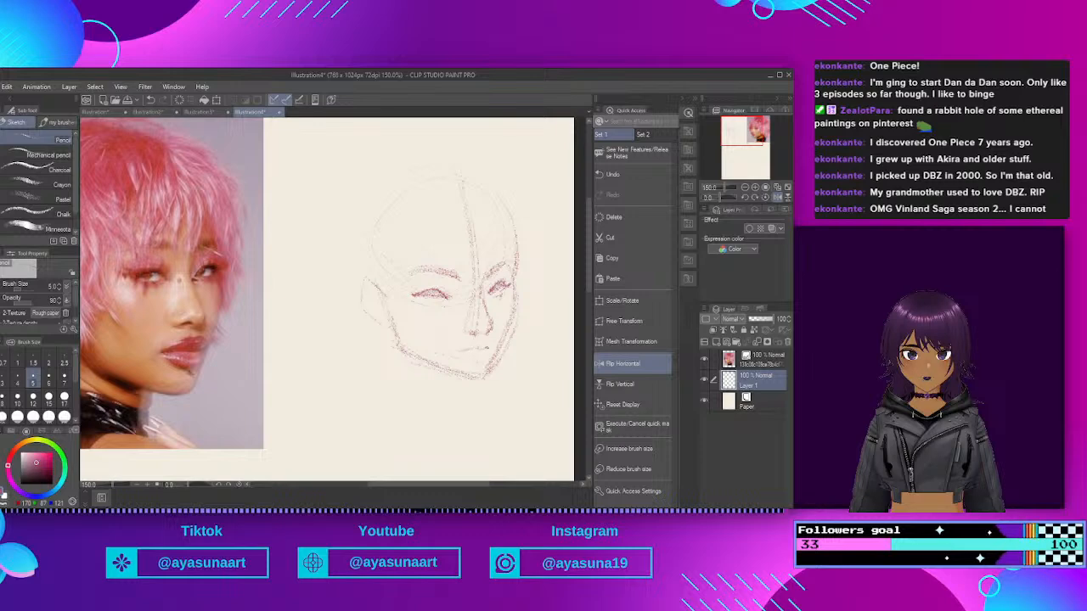
pyautogui.moveTo(514, 289); pyautogui.dragTo(499, 360)
pyautogui.moveTo(514, 325); pyautogui.dragTo(498, 357)
pyautogui.moveTo(520, 312); pyautogui.dragTo(495, 372)
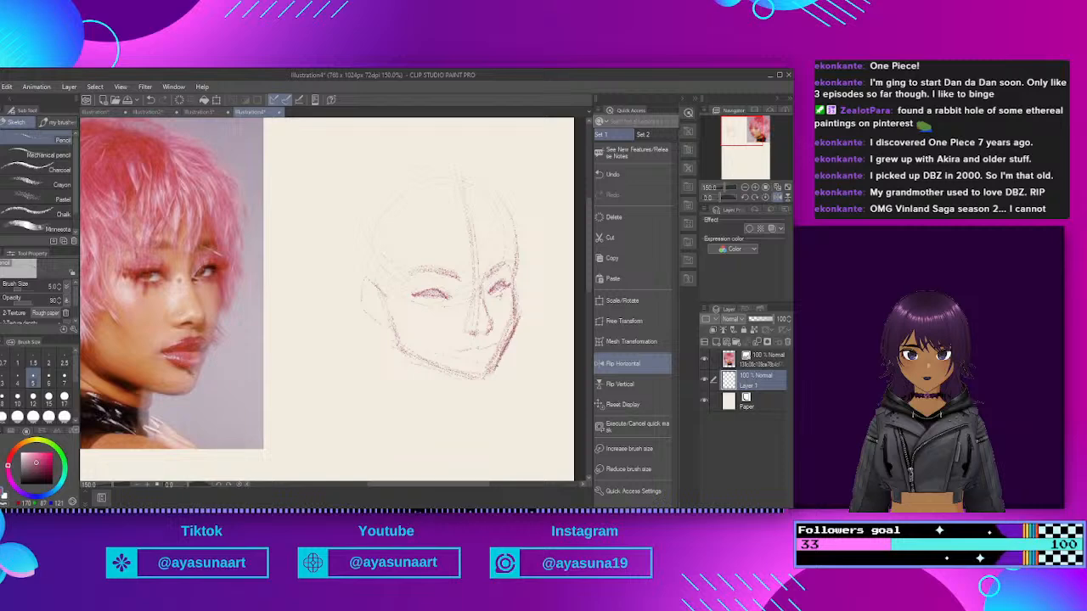
pyautogui.moveTo(394, 311)
pyautogui.mouseDown()
pyautogui.moveTo(409, 358)
pyautogui.moveTo(464, 377)
pyautogui.mouseUp()
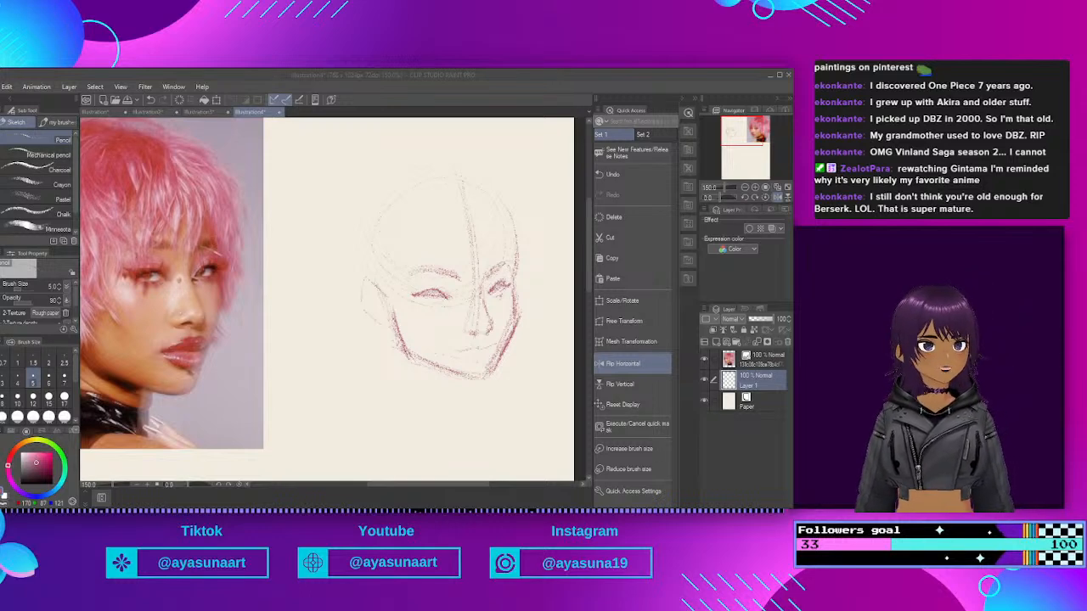
pyautogui.scroll(2, 372, 272)
pyautogui.scroll(-2, 369, 271)
pyautogui.scroll(3, 511, 267)
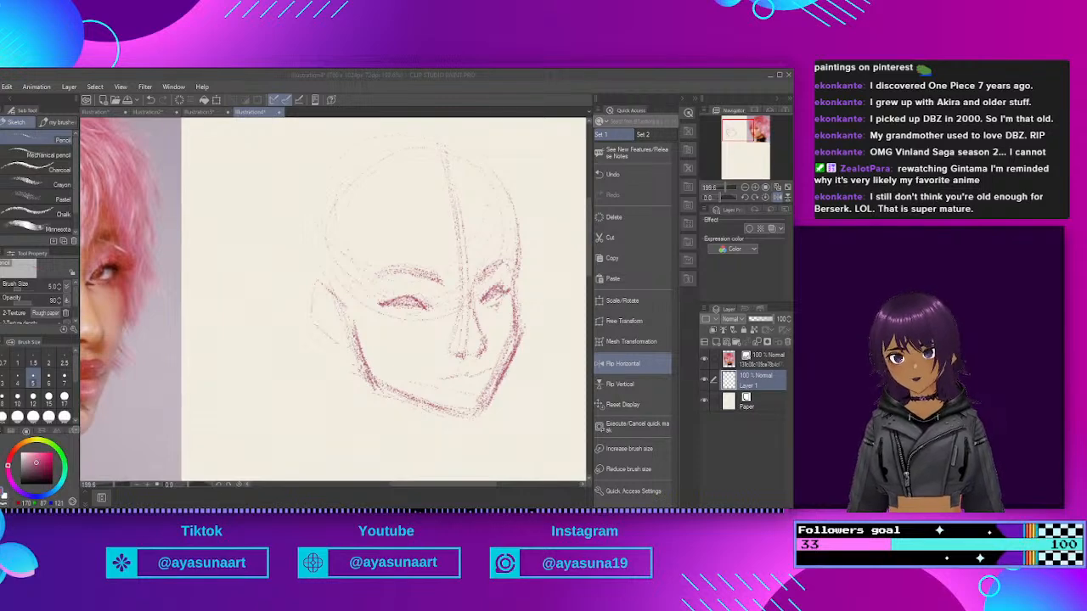
# Step: Darken the near eye and its eyebrow, then define the nose's bridge, tip and nostril with the Pencil
pyautogui.scroll(-2, 382, 297)
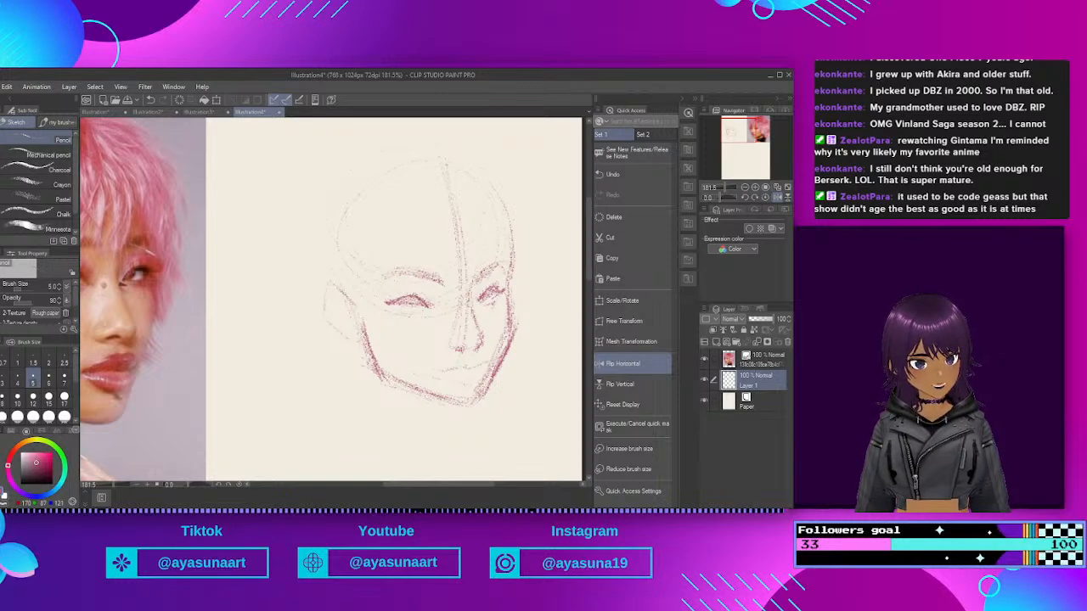
pyautogui.moveTo(387, 301); pyautogui.dragTo(401, 296)
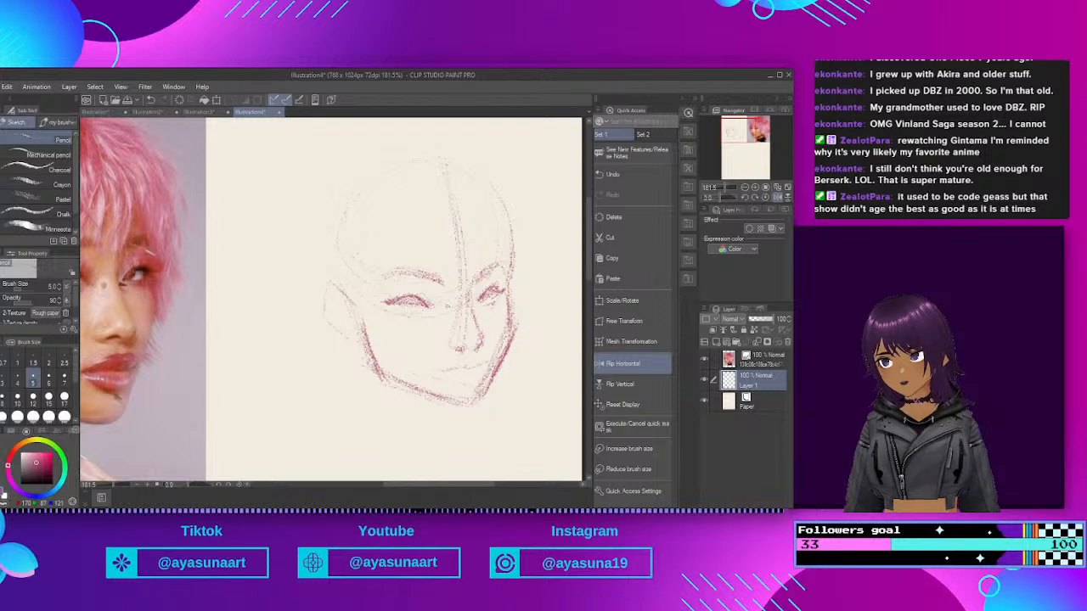
pyautogui.moveTo(383, 283); pyautogui.dragTo(404, 277)
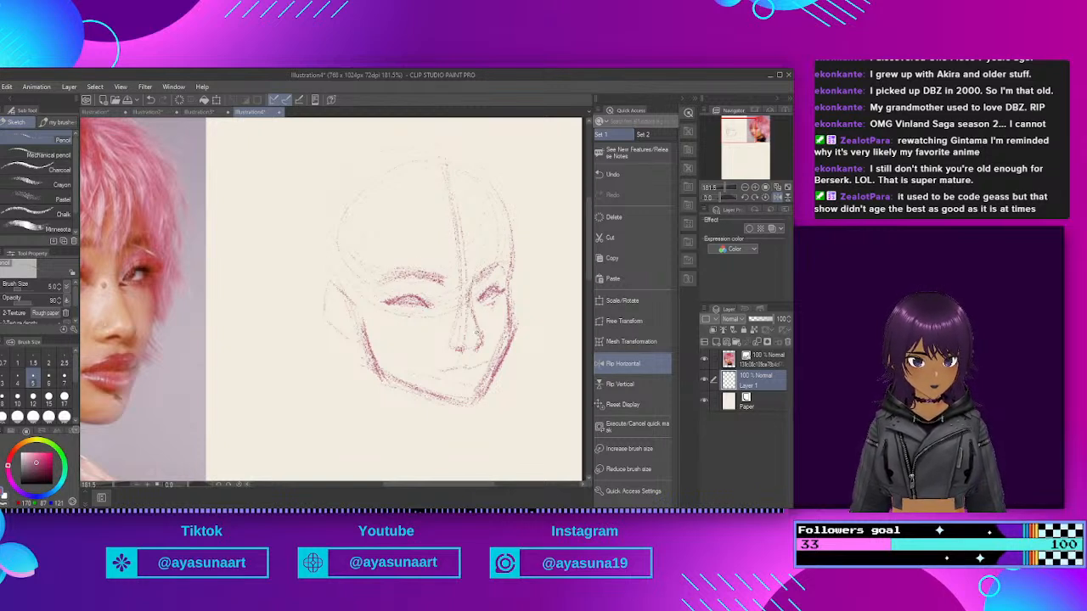
pyautogui.moveTo(477, 327); pyautogui.dragTo(474, 350)
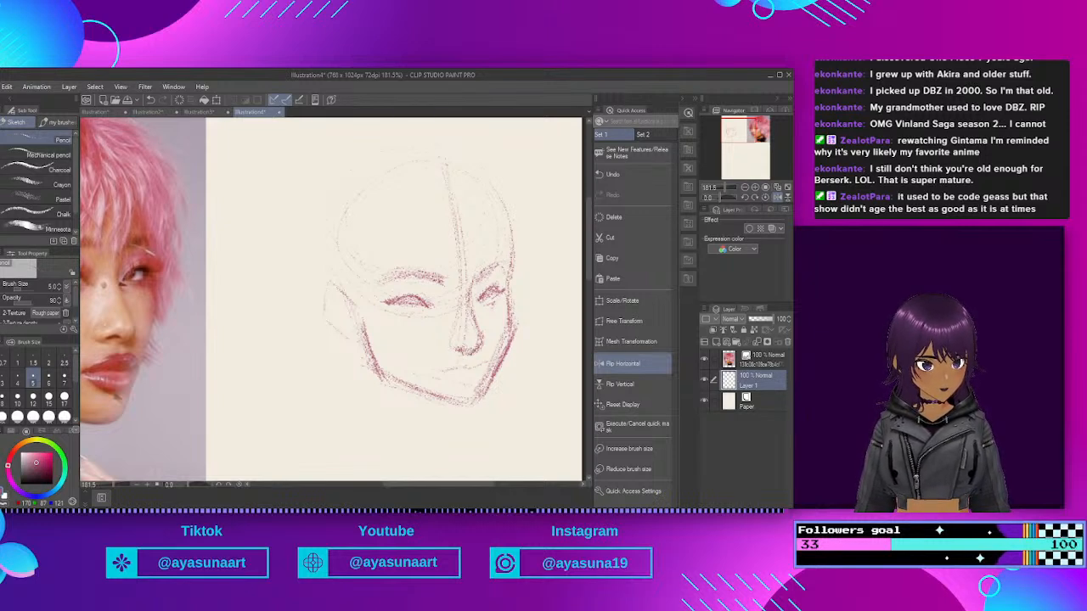
pyautogui.moveTo(448, 351); pyautogui.dragTo(462, 348)
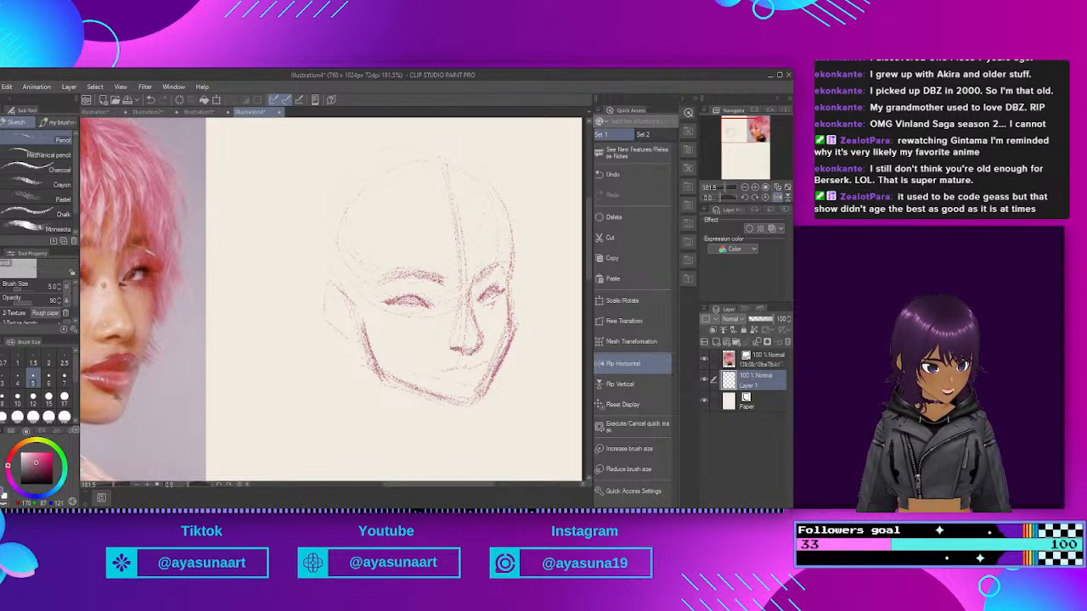
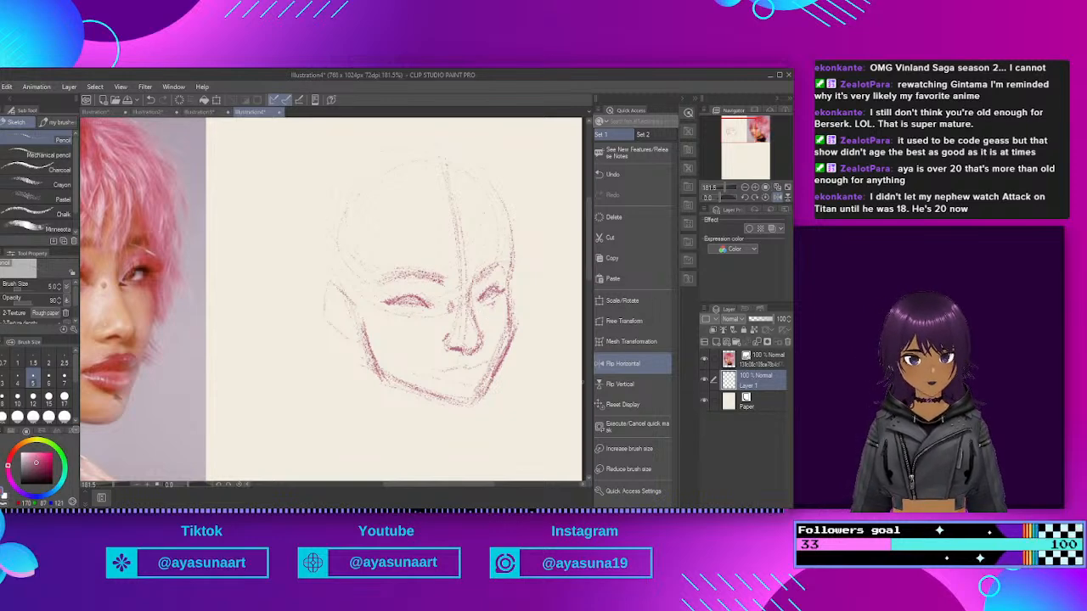
# Step: Restore the unmirrored canvas view and lightly sketch the first fringe strands over the forehead
pyautogui.click(618, 365)
pyautogui.scroll(-2, 277, 256)
pyautogui.scroll(3, 279, 257)
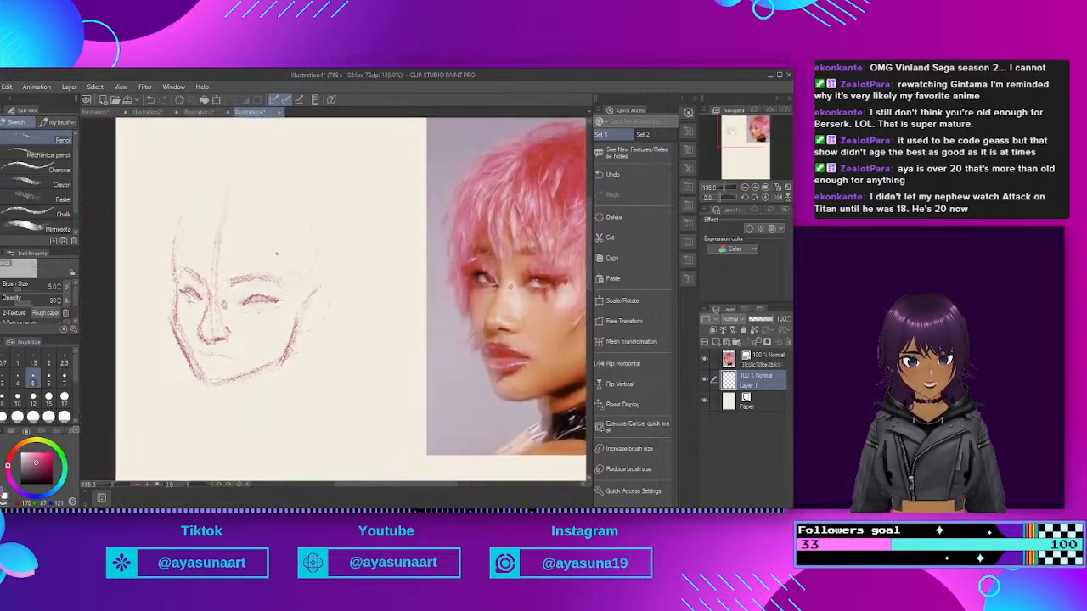
pyautogui.scroll(-3, 278, 254)
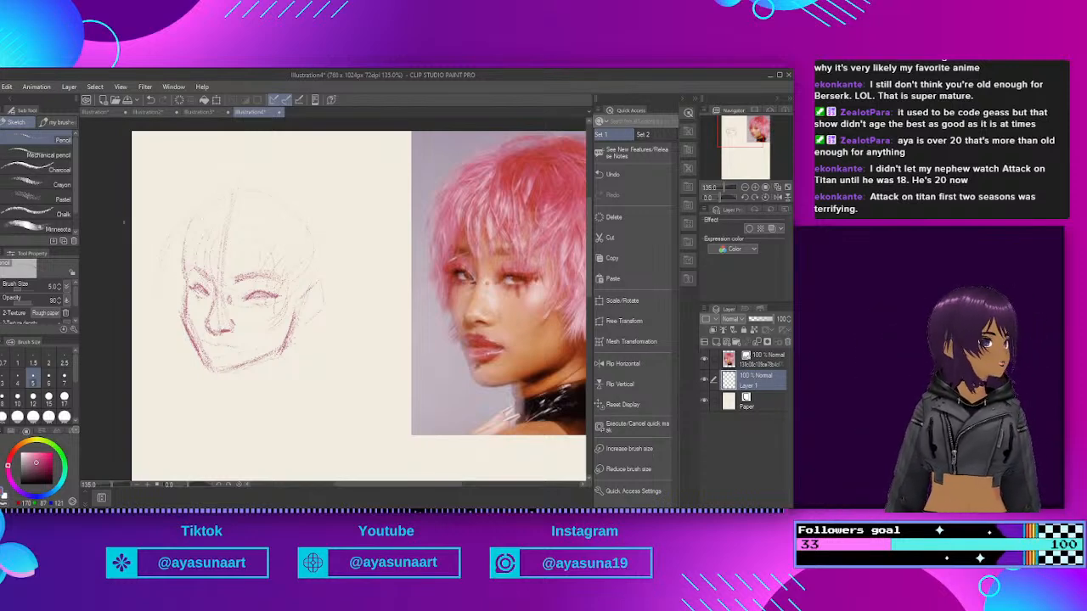
# Step: Sketch the neck with its choker below the jaw and add the sloping shoulder line
pyautogui.scroll(-2, 174, 277)
pyautogui.scroll(3, 178, 277)
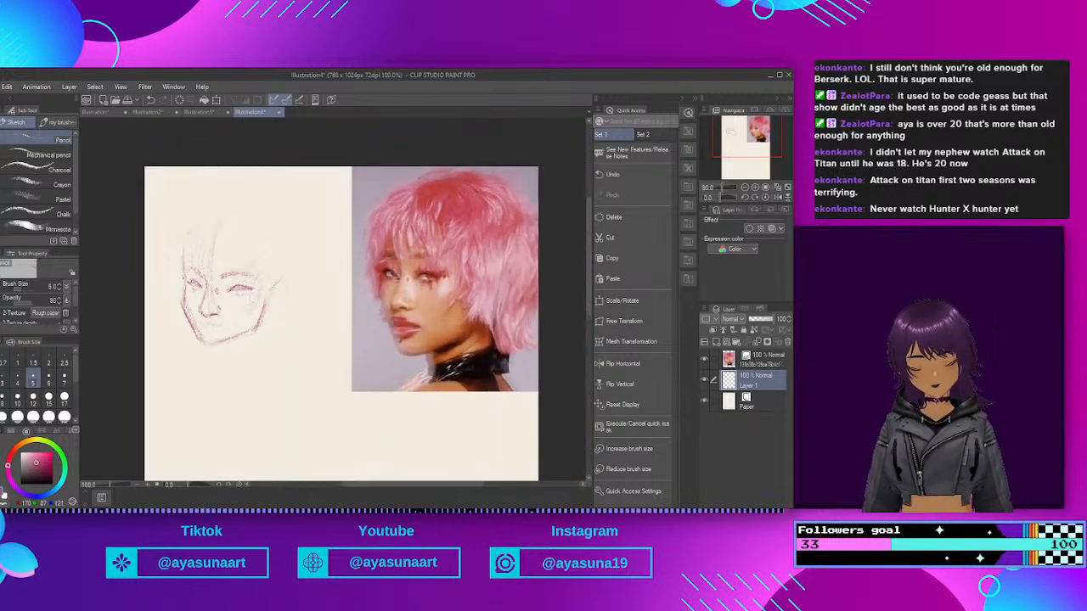
pyautogui.scroll(2, 212, 288)
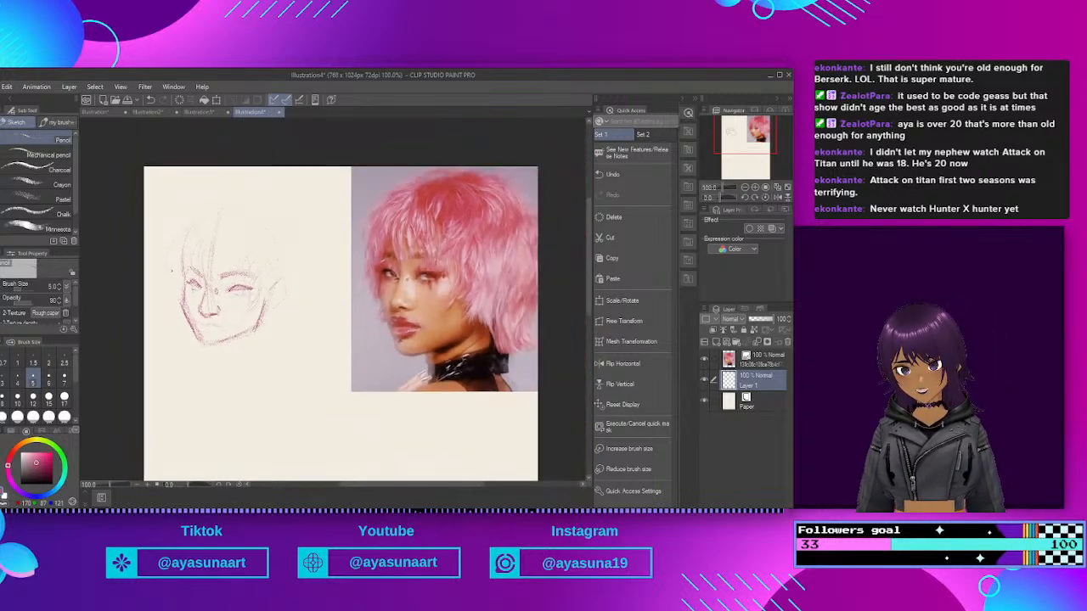
pyautogui.scroll(-3, 253, 271)
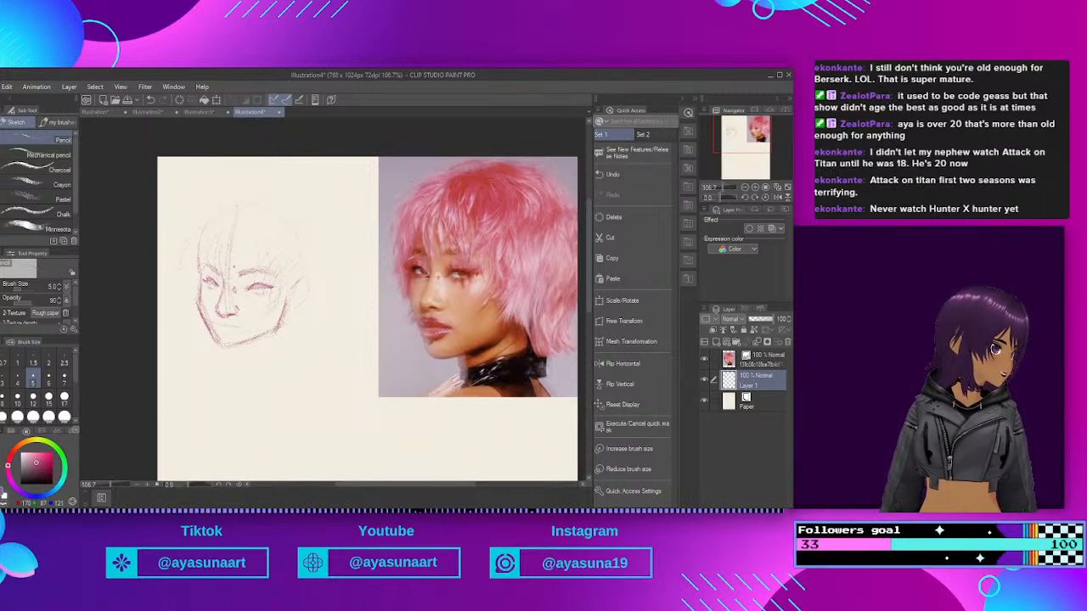
pyautogui.scroll(3, 253, 230)
pyautogui.scroll(-3, 303, 212)
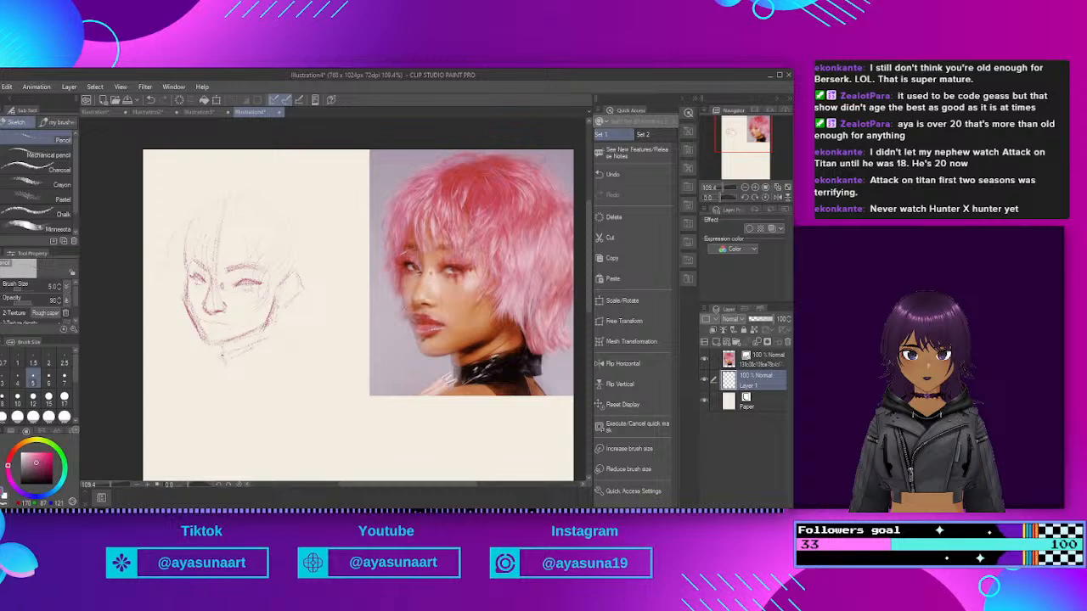
pyautogui.moveTo(249, 360); pyautogui.dragTo(262, 355)
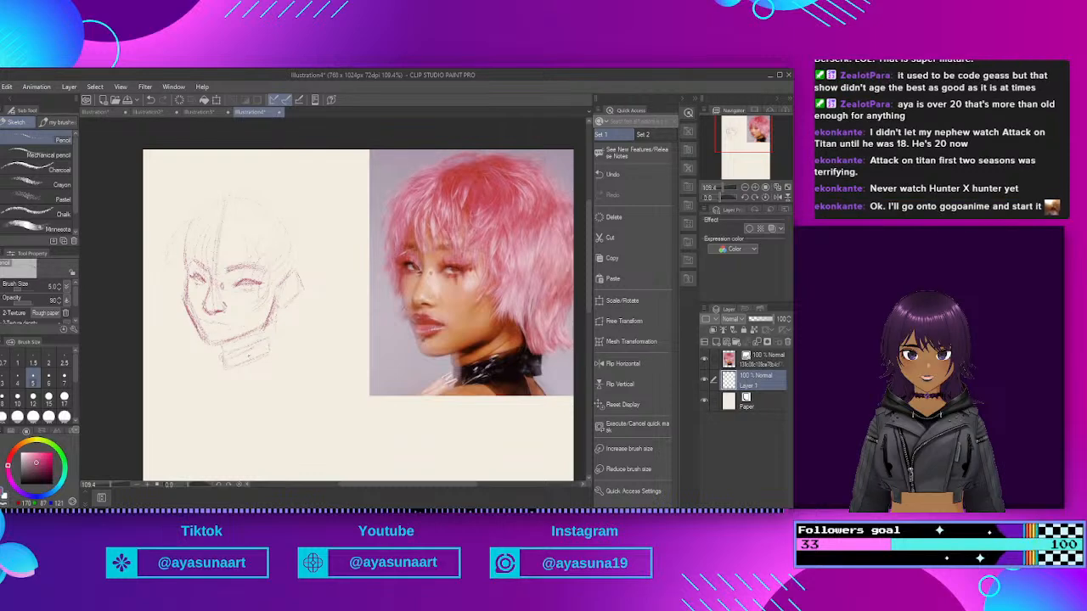
pyautogui.moveTo(218, 365); pyautogui.dragTo(195, 374)
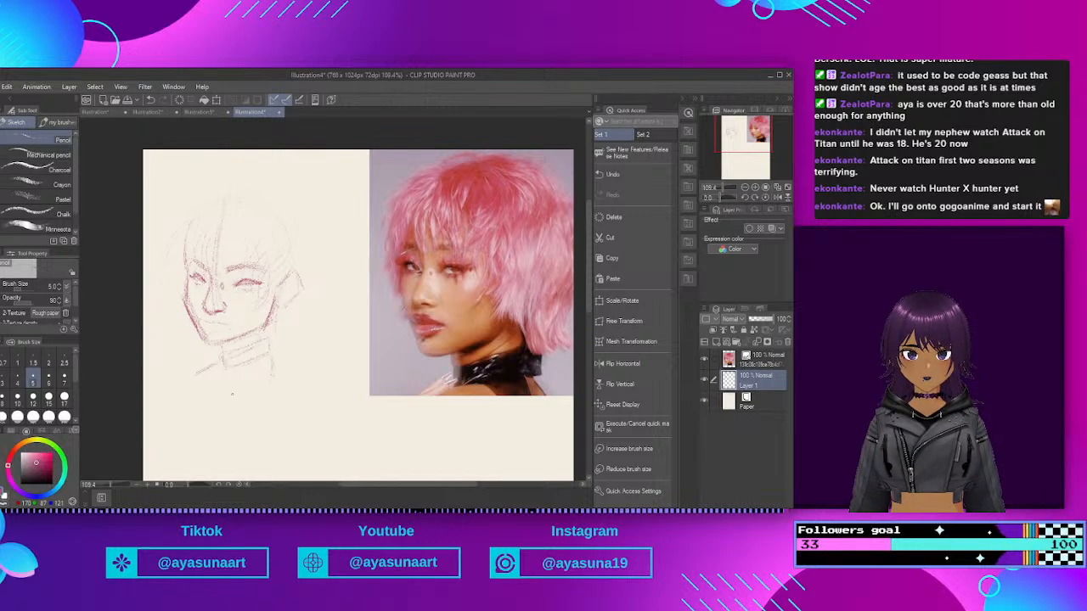
# Step: Sketch the fringe strands falling between the eyes and the side locks framing both cheeks
pyautogui.scroll(1, 327, 250)
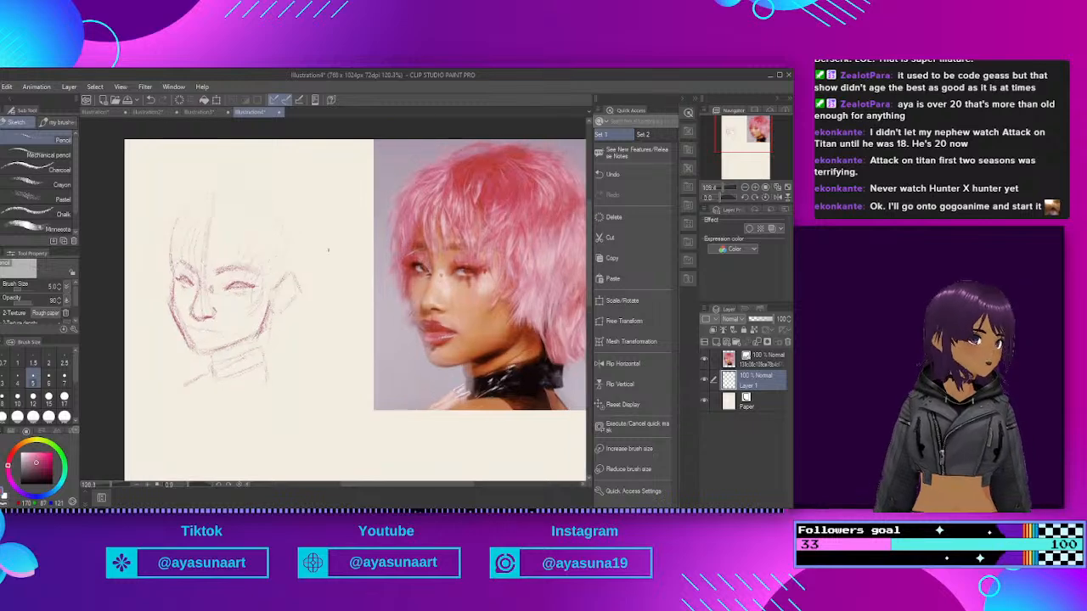
pyautogui.scroll(3, 328, 250)
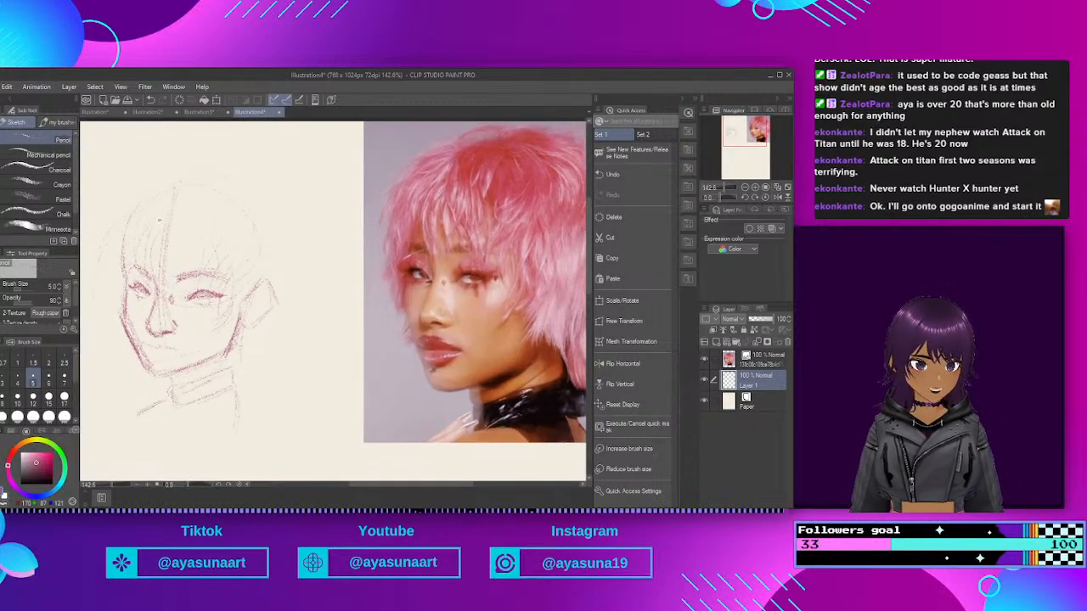
pyautogui.moveTo(165, 228)
pyautogui.mouseDown()
pyautogui.moveTo(159, 270)
pyautogui.moveTo(176, 294)
pyautogui.mouseUp()
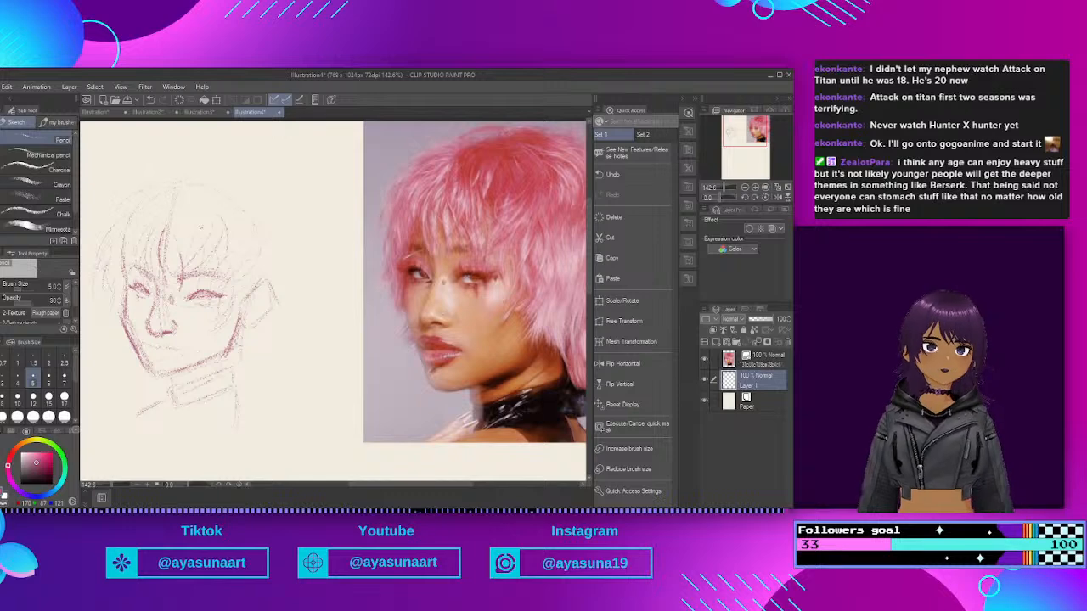
pyautogui.moveTo(209, 258)
pyautogui.mouseDown()
pyautogui.moveTo(198, 304)
pyautogui.moveTo(221, 327)
pyautogui.moveTo(230, 323)
pyautogui.moveTo(225, 333)
pyautogui.mouseUp()
pyautogui.moveTo(114, 298)
pyautogui.mouseDown()
pyautogui.moveTo(88, 312)
pyautogui.moveTo(93, 300)
pyautogui.moveTo(119, 338)
pyautogui.moveTo(131, 327)
pyautogui.moveTo(131, 358)
pyautogui.mouseUp()
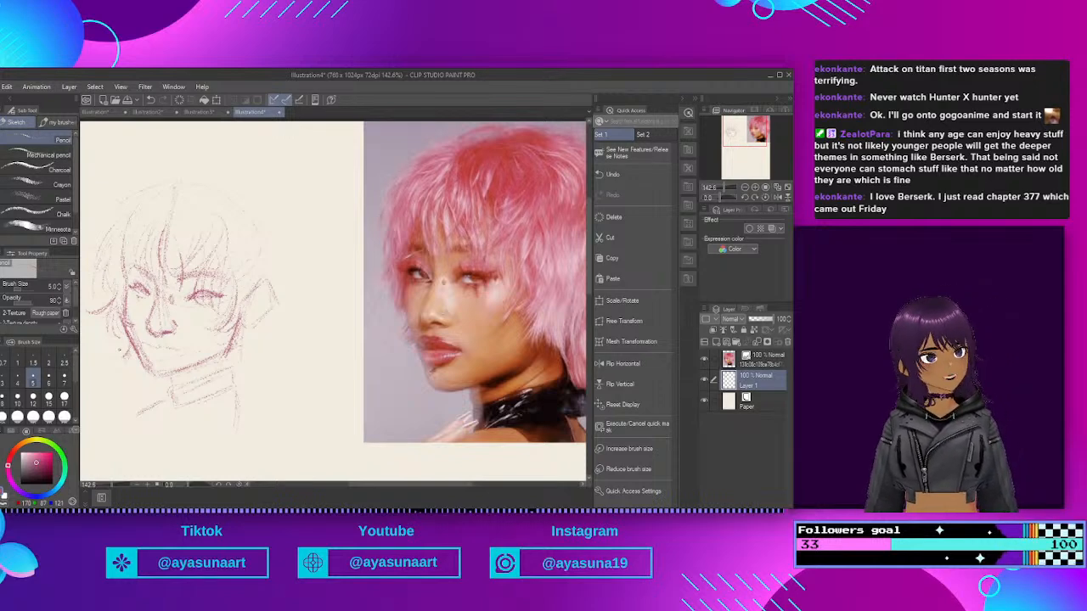
# Step: Outline the hair's outer volume around the crown and both sides, with wavy locks down past the ear
pyautogui.scroll(-2, 193, 357)
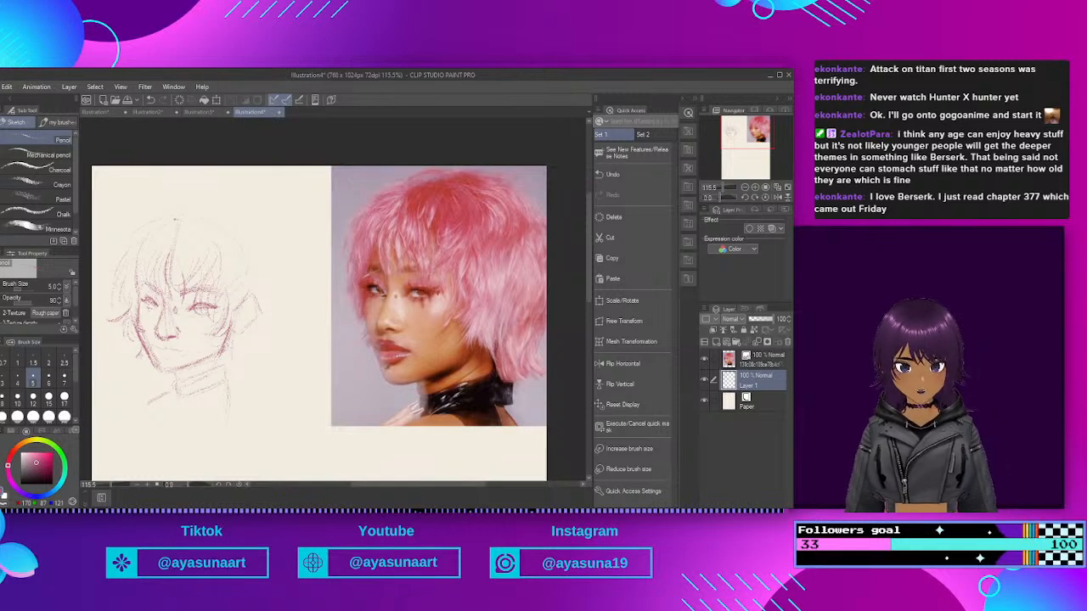
pyautogui.moveTo(132, 231)
pyautogui.mouseDown()
pyautogui.moveTo(120, 280)
pyautogui.moveTo(103, 292)
pyautogui.moveTo(136, 310)
pyautogui.mouseUp()
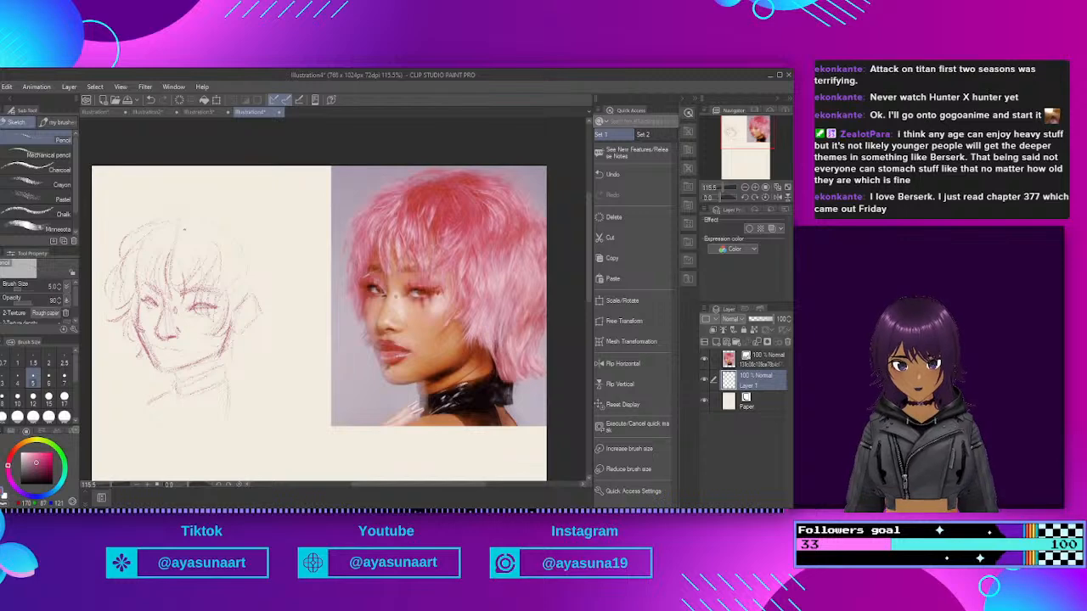
pyautogui.moveTo(156, 212); pyautogui.dragTo(180, 204)
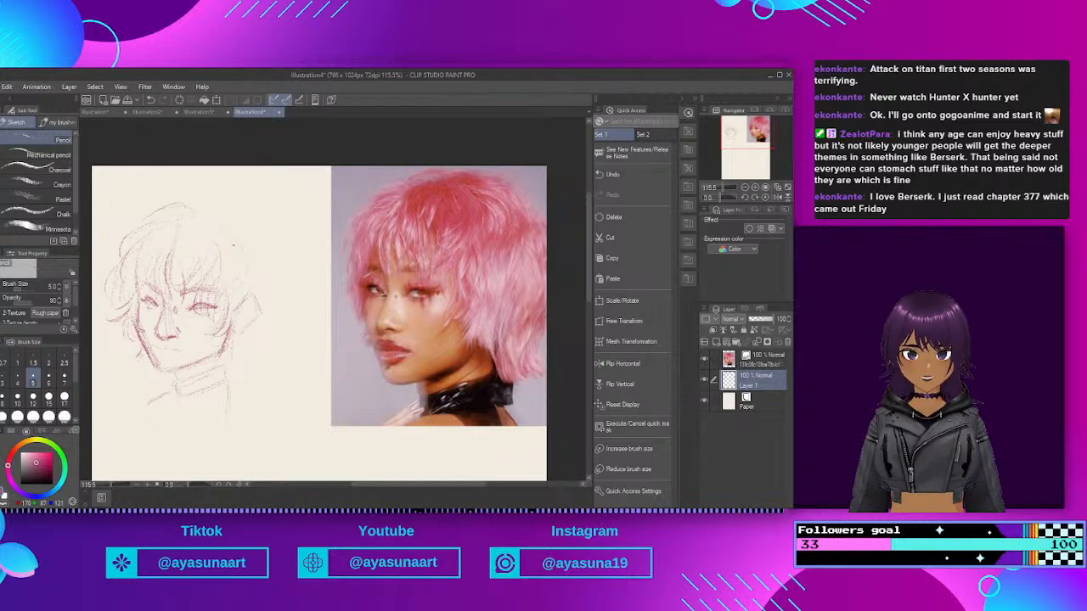
pyautogui.moveTo(258, 293)
pyautogui.mouseDown()
pyautogui.moveTo(242, 341)
pyautogui.moveTo(248, 367)
pyautogui.mouseUp()
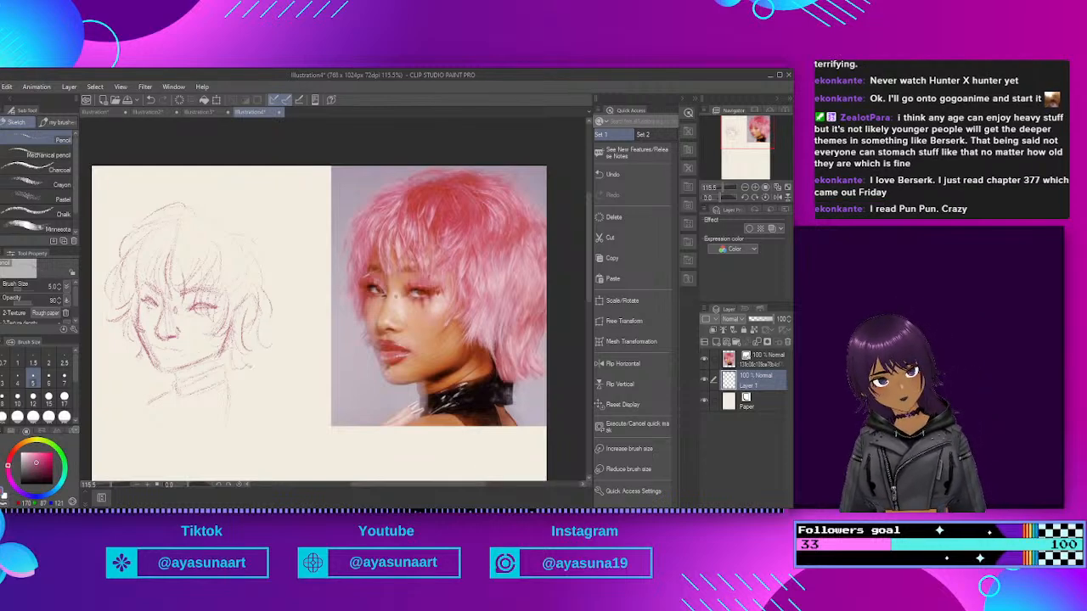
# Step: Mirror the canvas view horizontally and draw a curved fringe lock sweeping from the parting down the temple
pyautogui.scroll(2, 184, 319)
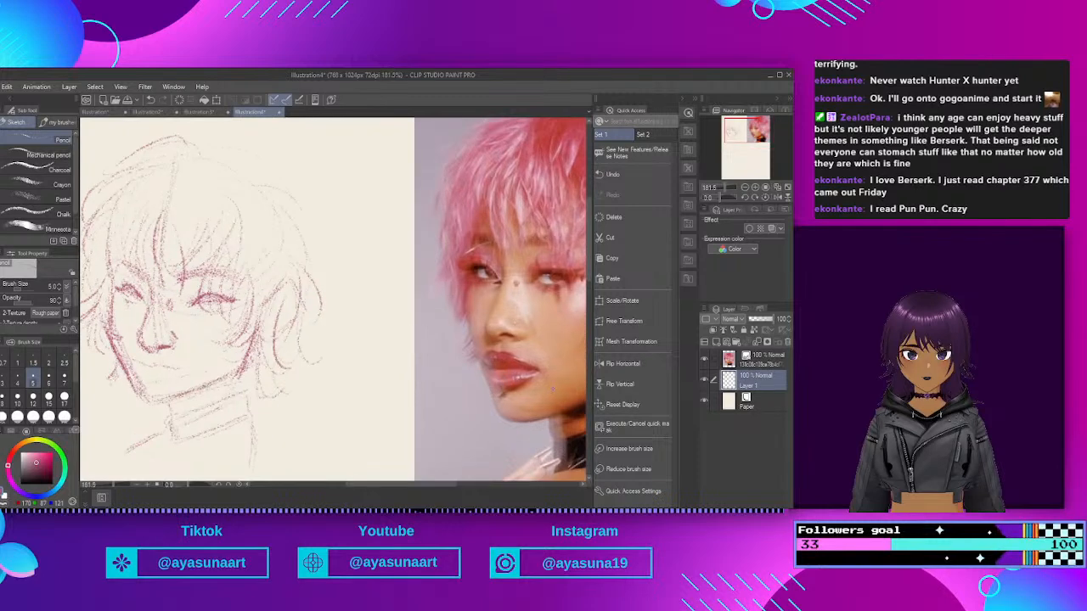
pyautogui.click(611, 365)
pyautogui.scroll(-3, 237, 194)
pyautogui.scroll(2, 237, 192)
pyautogui.scroll(-4, 350, 203)
pyautogui.scroll(2, 345, 195)
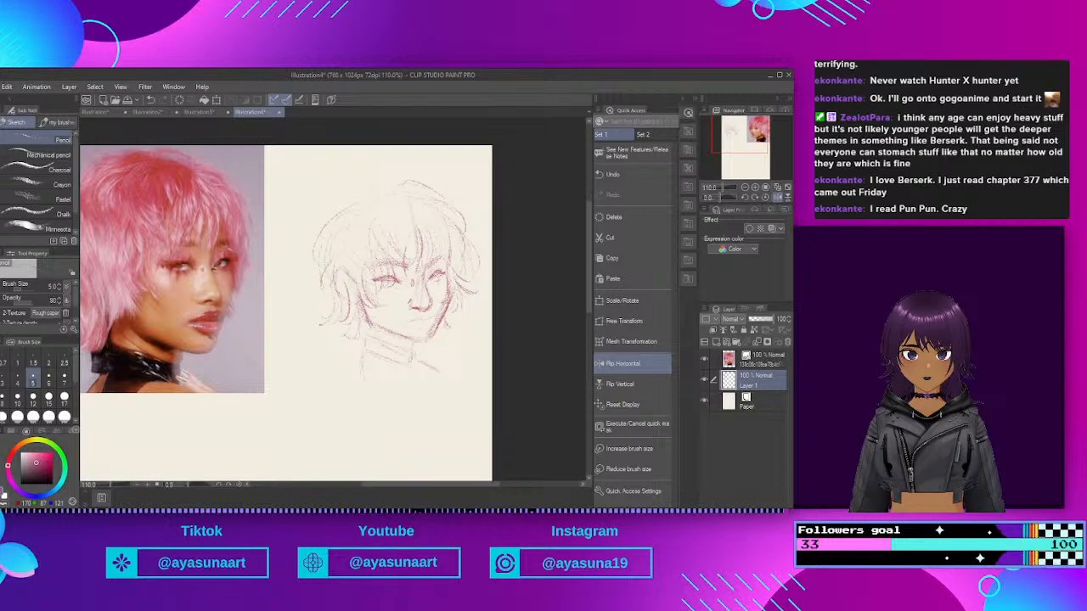
pyautogui.scroll(-2, 376, 294)
pyautogui.scroll(2, 314, 195)
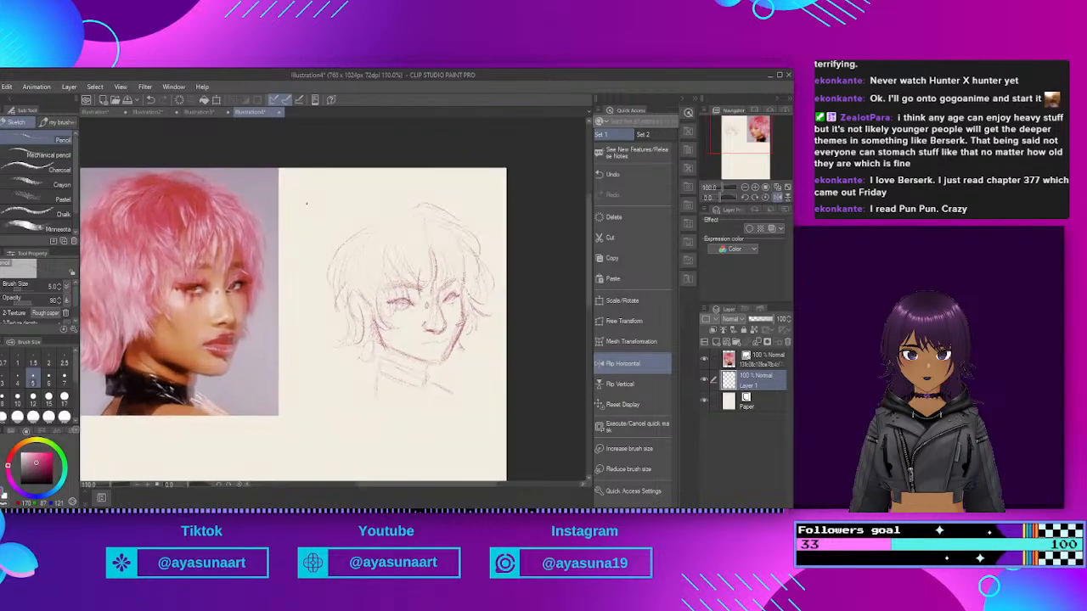
pyautogui.moveTo(388, 232)
pyautogui.mouseDown()
pyautogui.moveTo(360, 272)
pyautogui.moveTo(399, 275)
pyautogui.moveTo(390, 317)
pyautogui.mouseUp()
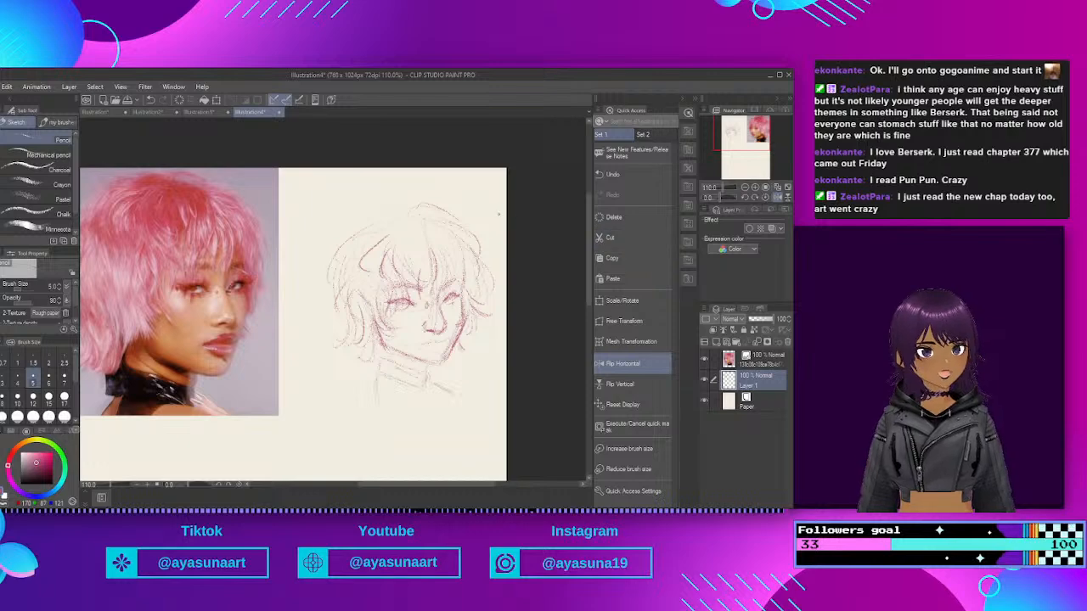
# Step: Darken the curved side lock and add more fringe strands across the middle of the forehead
pyautogui.scroll(2, 509, 208)
pyautogui.scroll(-2, 509, 203)
pyautogui.scroll(3, 416, 204)
pyautogui.scroll(-2, 498, 227)
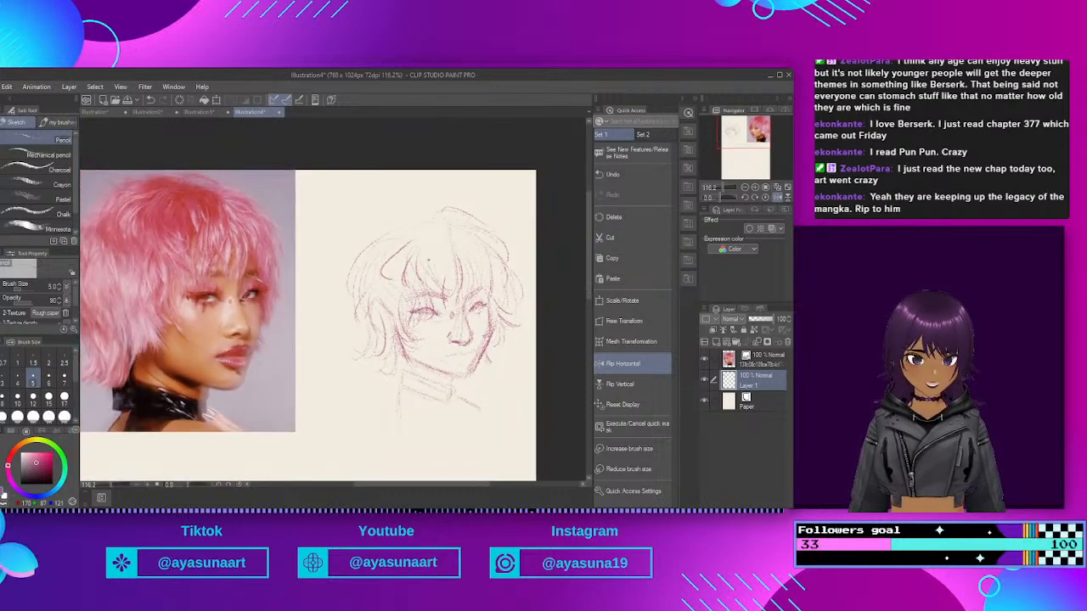
pyautogui.moveTo(407, 249); pyautogui.dragTo(398, 287)
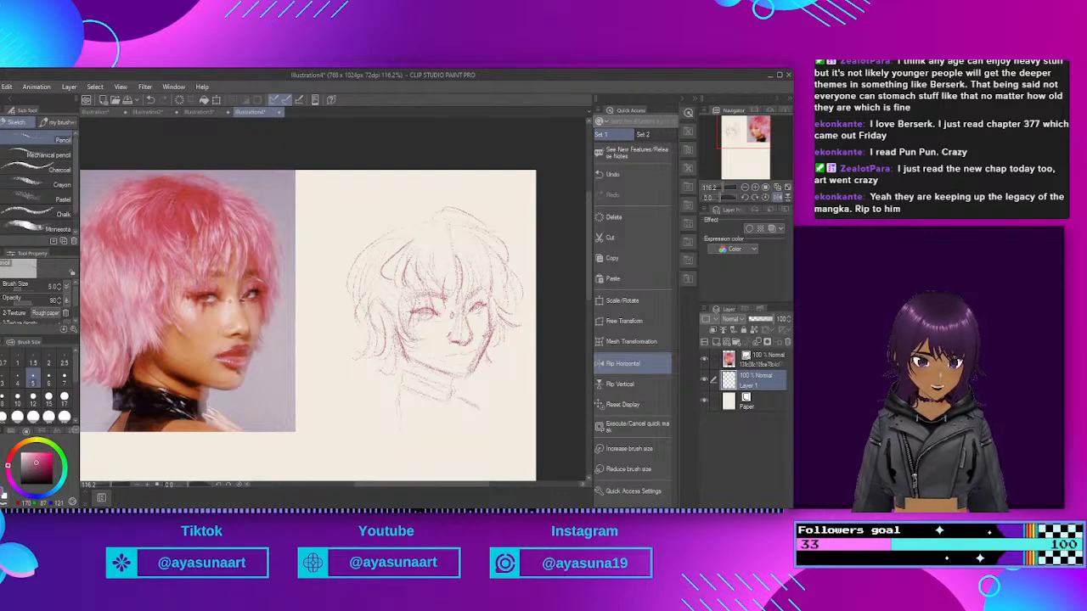
pyautogui.moveTo(445, 241); pyautogui.dragTo(445, 293)
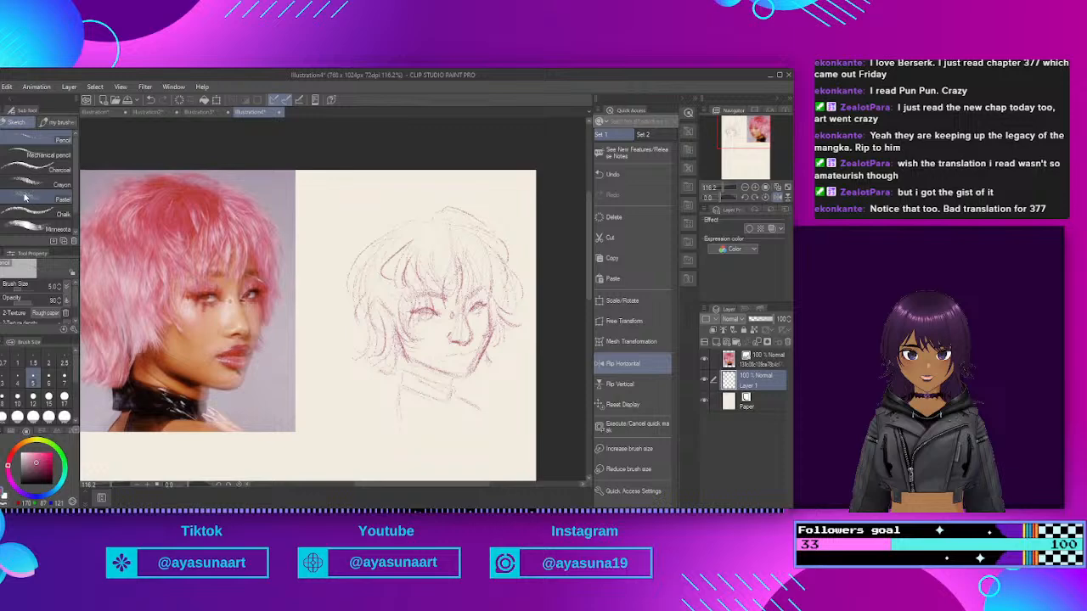
# Step: Add fringe strands around the far eye and darken the jawline from below the ear to the chin
pyautogui.scroll(1, 371, 178)
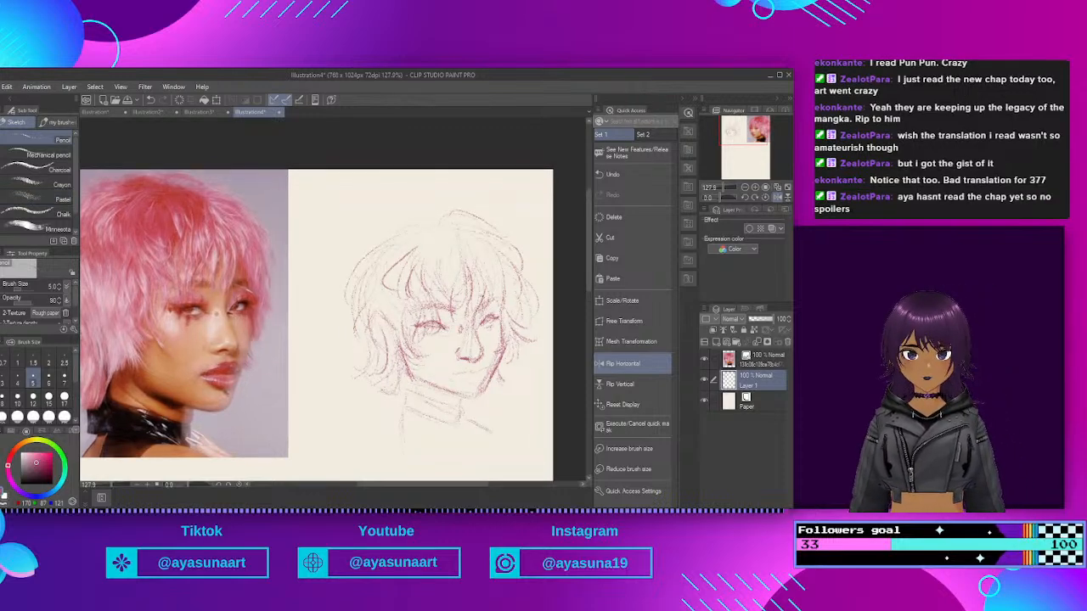
pyautogui.moveTo(468, 300)
pyautogui.mouseDown()
pyautogui.moveTo(463, 325)
pyautogui.moveTo(476, 333)
pyautogui.mouseUp()
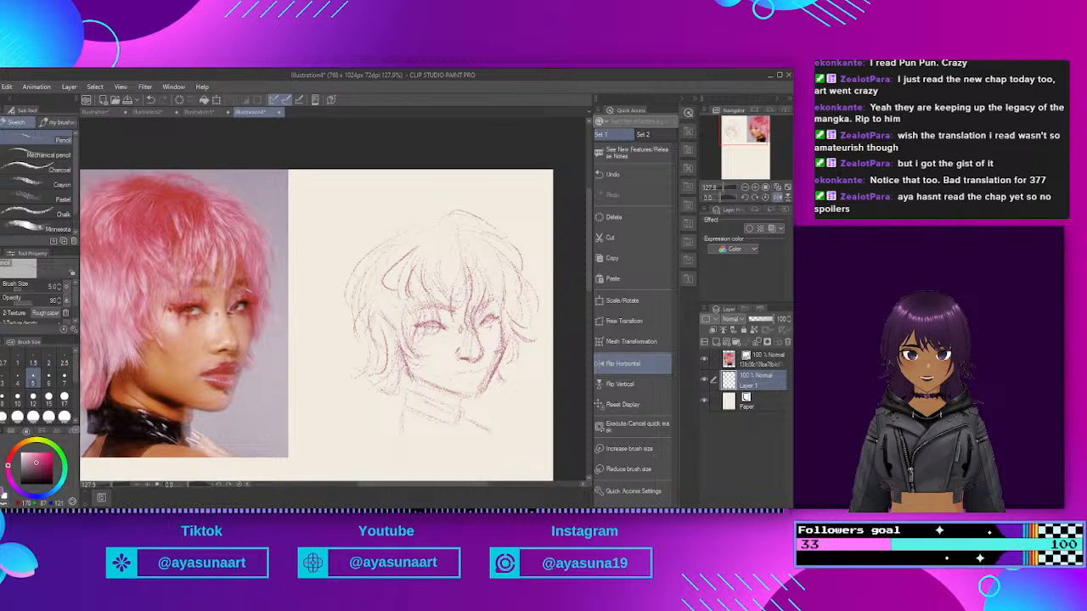
pyautogui.moveTo(504, 307); pyautogui.dragTo(500, 327)
pyautogui.moveTo(406, 355); pyautogui.dragTo(419, 380)
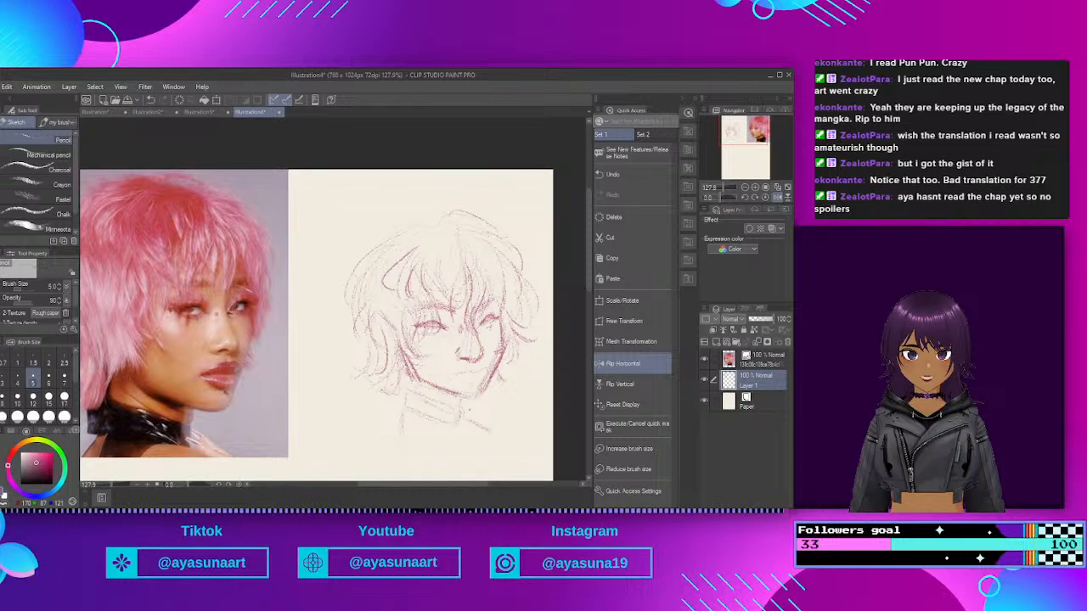
pyautogui.moveTo(445, 392); pyautogui.dragTo(461, 397)
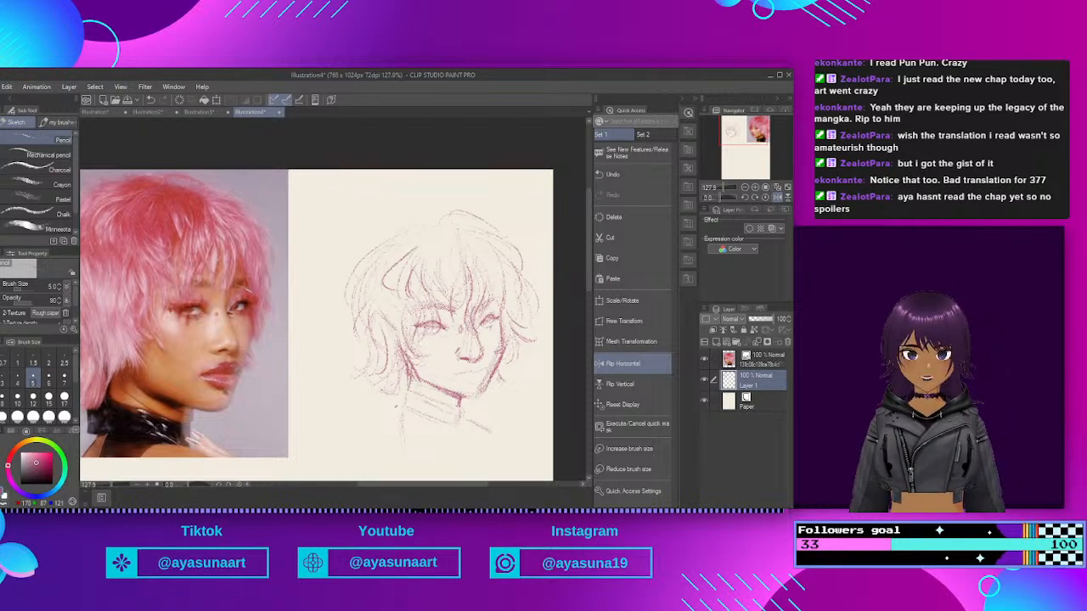
# Step: Extend the neck and shoulder lines downwards below the choker and thicken the hair lock beside the jaw
pyautogui.moveTo(394, 412); pyautogui.dragTo(386, 446)
pyautogui.moveTo(472, 430); pyautogui.dragTo(491, 443)
pyautogui.moveTo(394, 420)
pyautogui.mouseDown()
pyautogui.moveTo(399, 468)
pyautogui.moveTo(387, 469)
pyautogui.mouseUp()
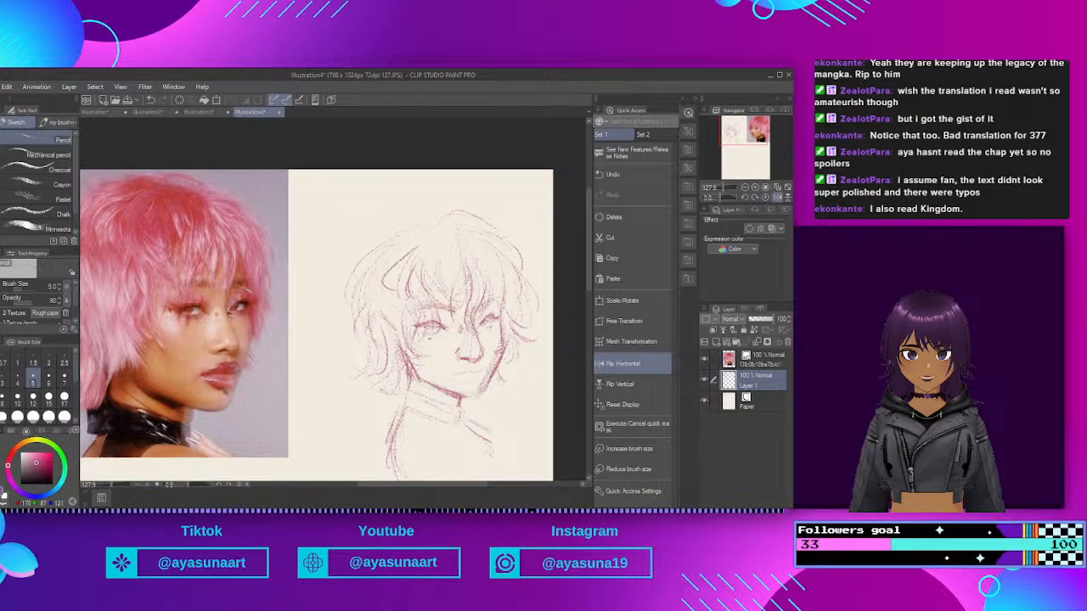
pyautogui.moveTo(407, 342)
pyautogui.mouseDown()
pyautogui.moveTo(421, 361)
pyautogui.moveTo(400, 384)
pyautogui.moveTo(412, 396)
pyautogui.moveTo(389, 392)
pyautogui.mouseUp()
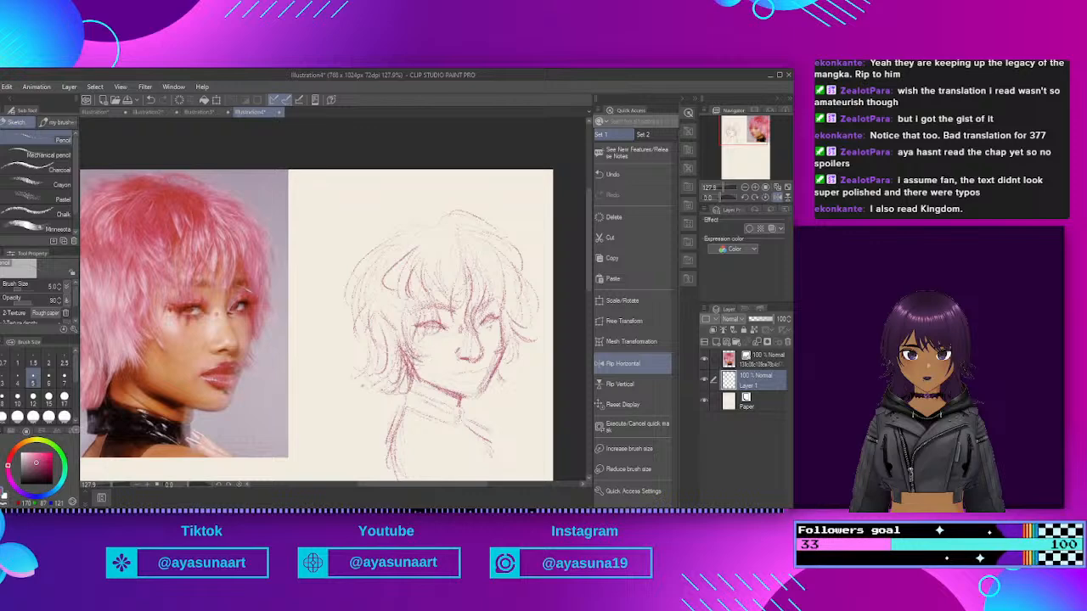
# Step: Darken the hair strands beside the far eye and cheek and redraw the mouth with a darker lip line
pyautogui.moveTo(506, 290); pyautogui.dragTo(512, 317)
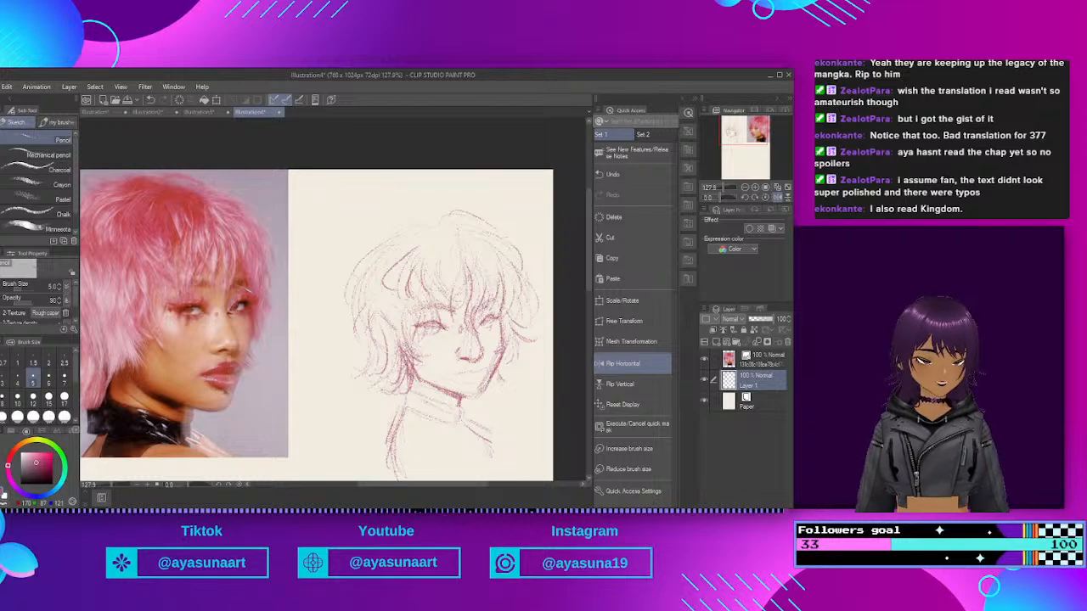
pyautogui.moveTo(514, 290); pyautogui.dragTo(521, 317)
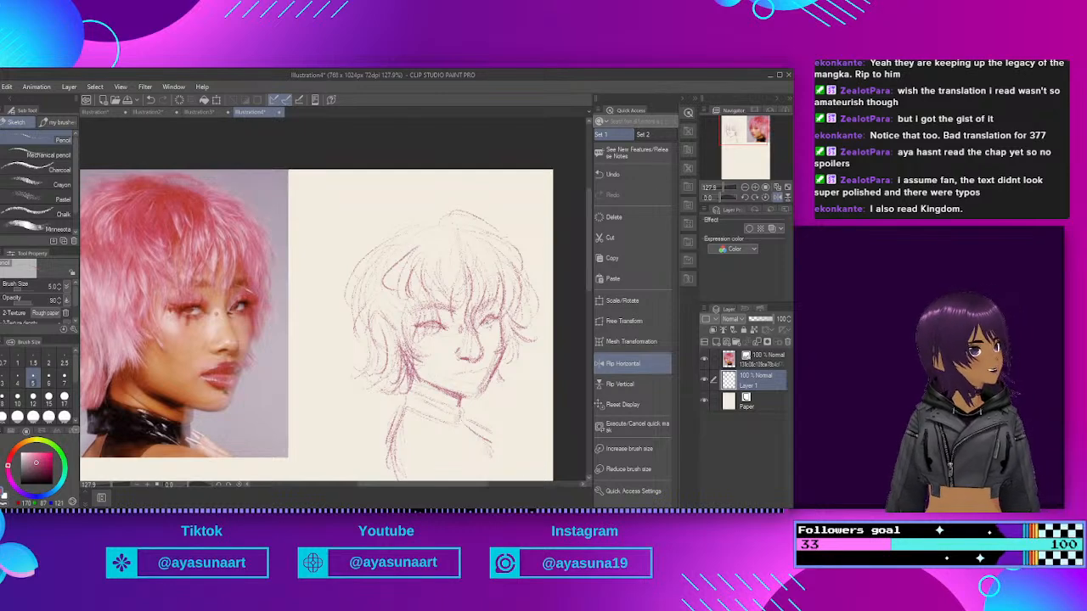
pyautogui.scroll(3, 504, 335)
pyautogui.scroll(-2, 504, 334)
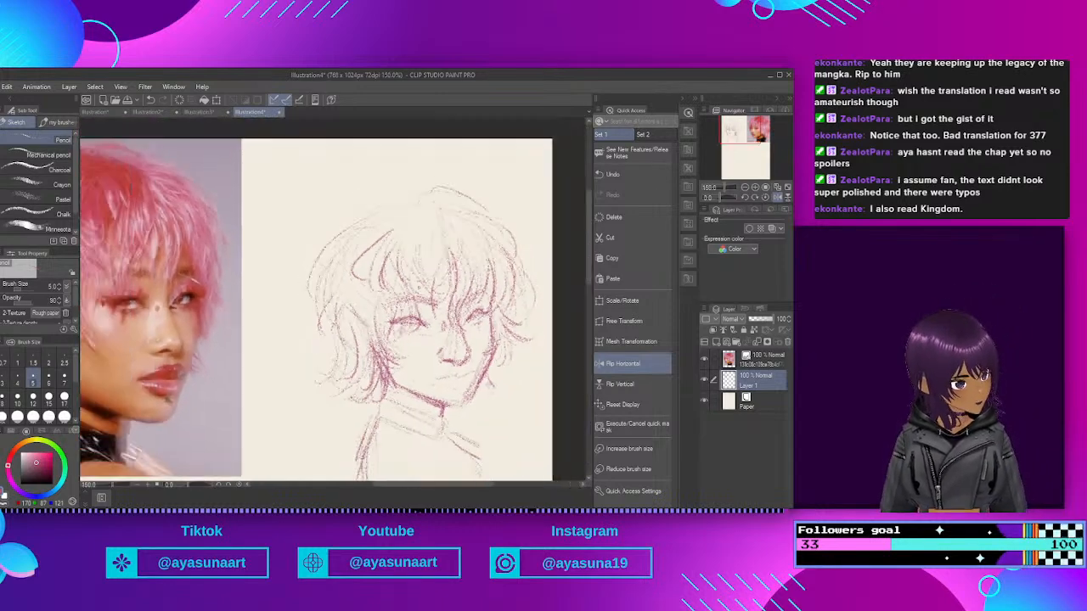
pyautogui.scroll(1, 504, 334)
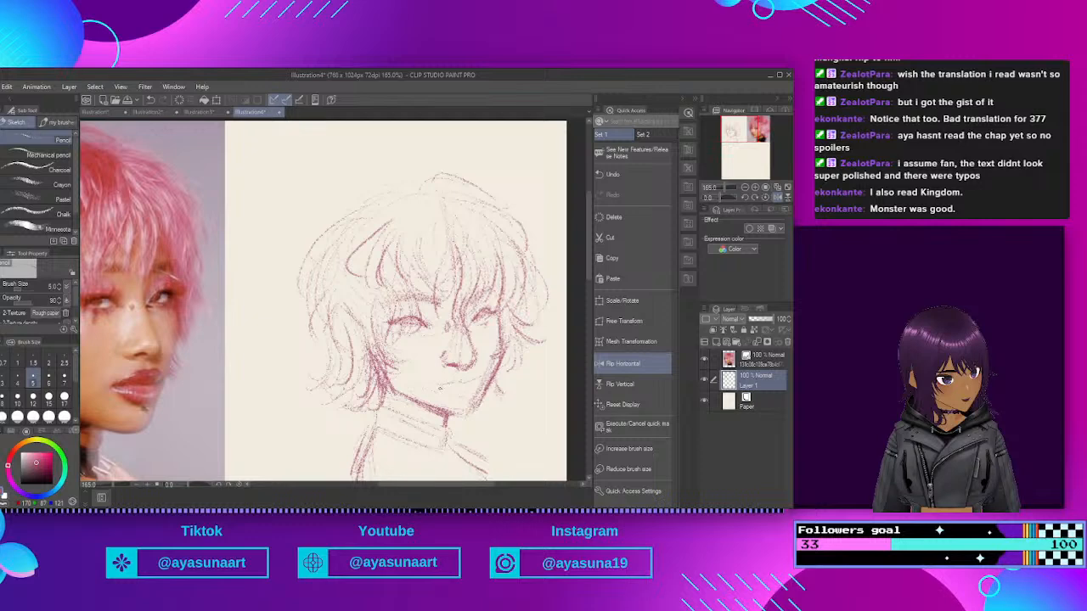
pyautogui.moveTo(441, 387)
pyautogui.mouseDown()
pyautogui.moveTo(476, 381)
pyautogui.moveTo(478, 394)
pyautogui.moveTo(464, 378)
pyautogui.moveTo(481, 378)
pyautogui.mouseUp()
pyautogui.moveTo(512, 310); pyautogui.dragTo(515, 324)
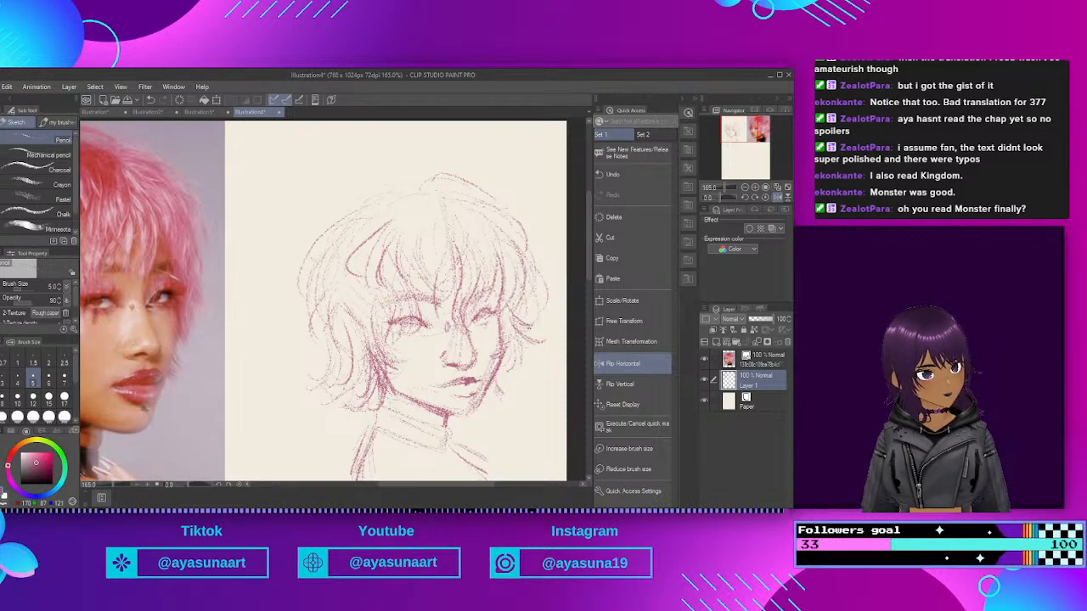
pyautogui.moveTo(533, 269); pyautogui.dragTo(514, 319)
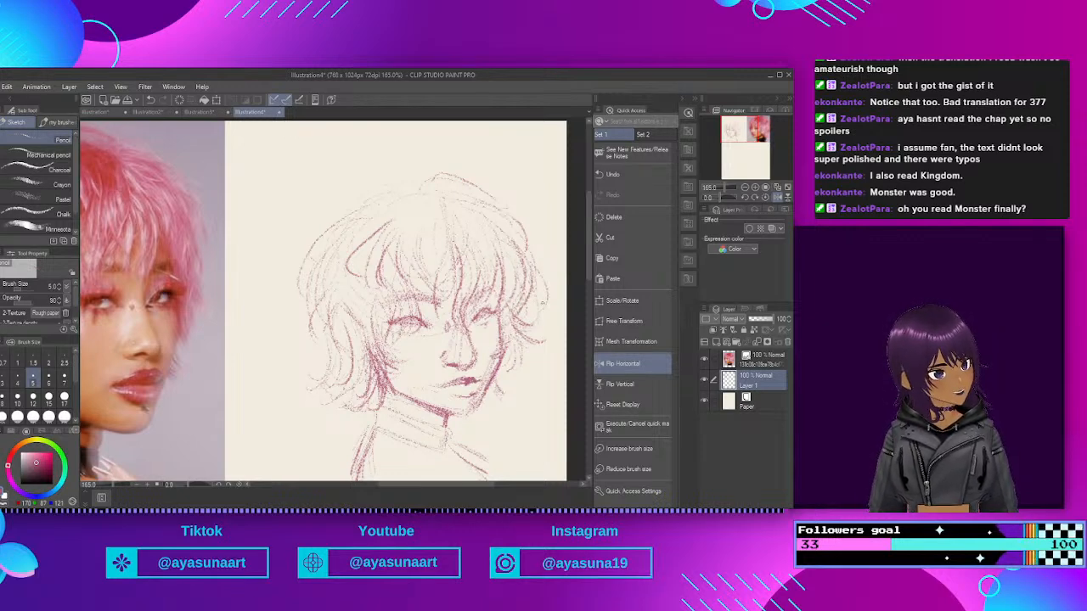
# Step: Draw a looping hair lock beside the near cheek and add curved fringe strands on both sides of the forehead
pyautogui.scroll(-6, 491, 221)
pyautogui.scroll(4, 510, 234)
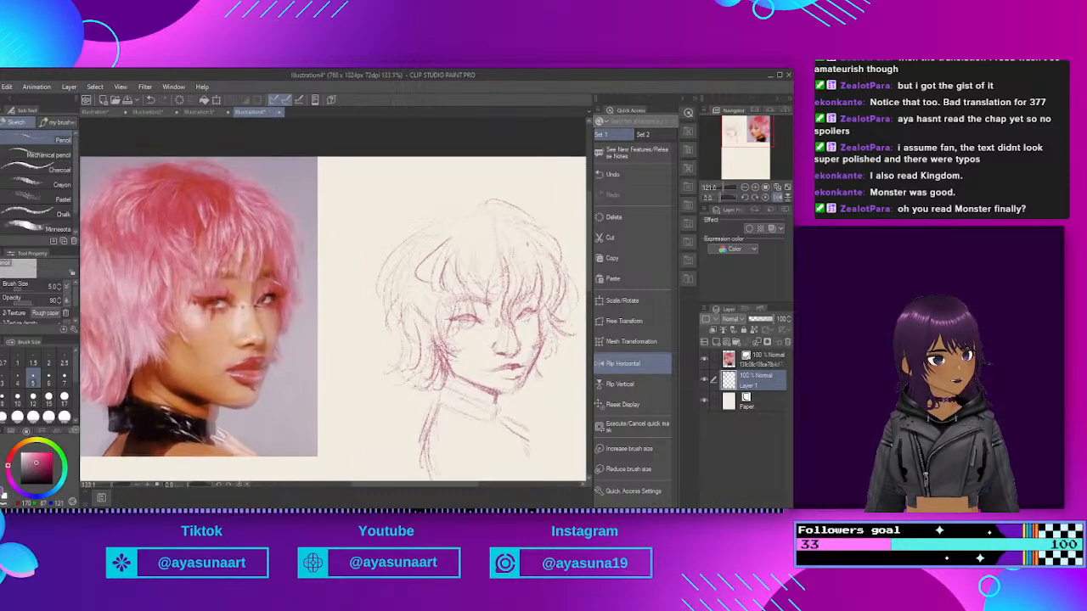
pyautogui.scroll(-1, 439, 249)
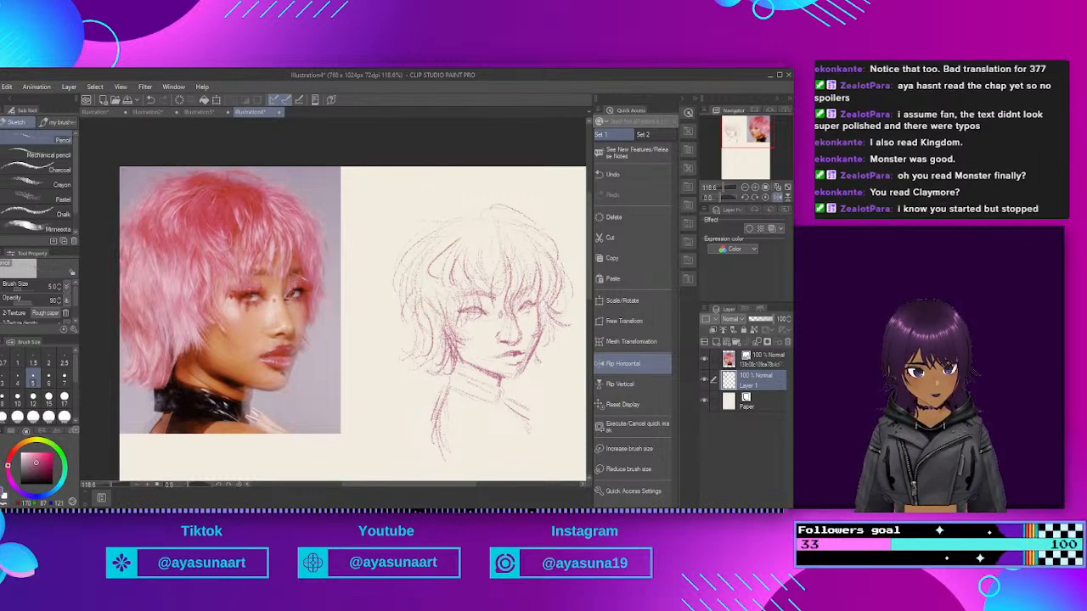
pyautogui.moveTo(463, 324); pyautogui.dragTo(438, 368)
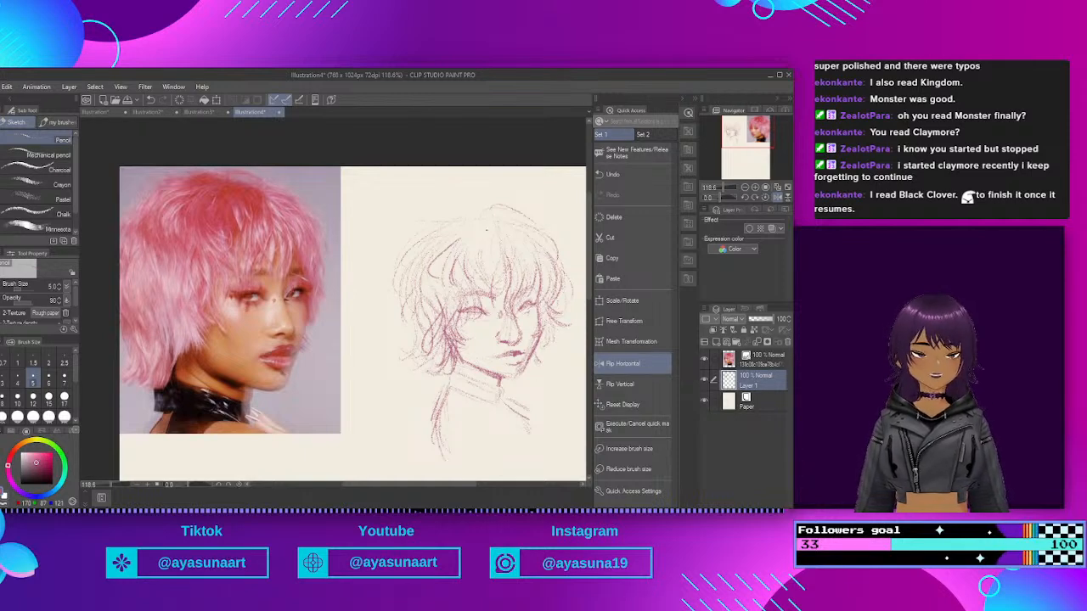
pyautogui.moveTo(456, 247)
pyautogui.mouseDown()
pyautogui.moveTo(446, 263)
pyautogui.moveTo(455, 286)
pyautogui.moveTo(471, 282)
pyautogui.mouseUp()
pyautogui.moveTo(523, 238); pyautogui.dragTo(513, 281)
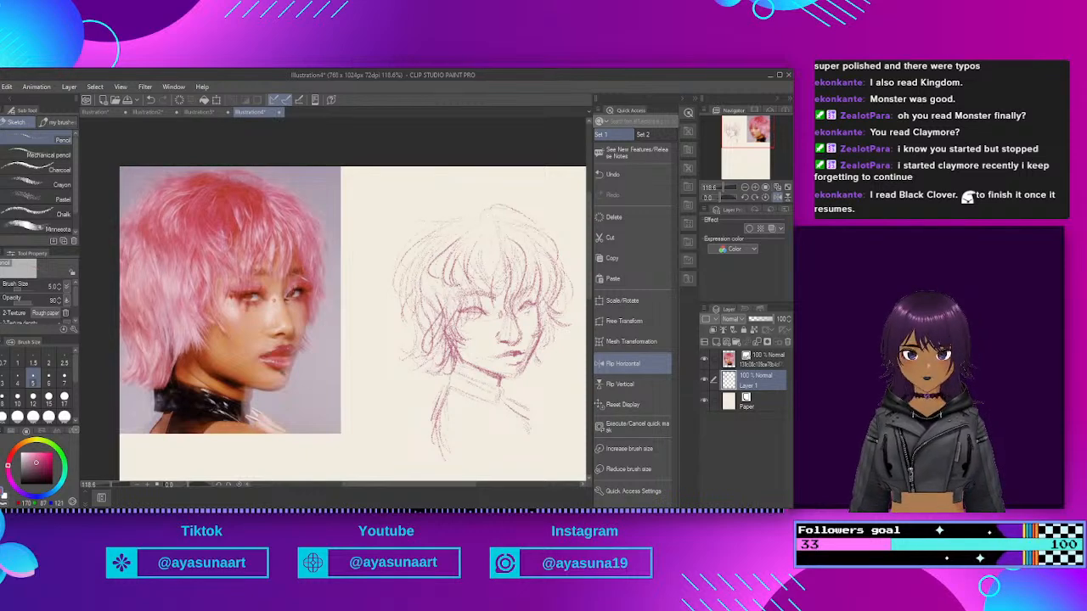
# Step: Darken the lips and both eyes, strengthening the near eye's upper lash line
pyautogui.scroll(4, 464, 279)
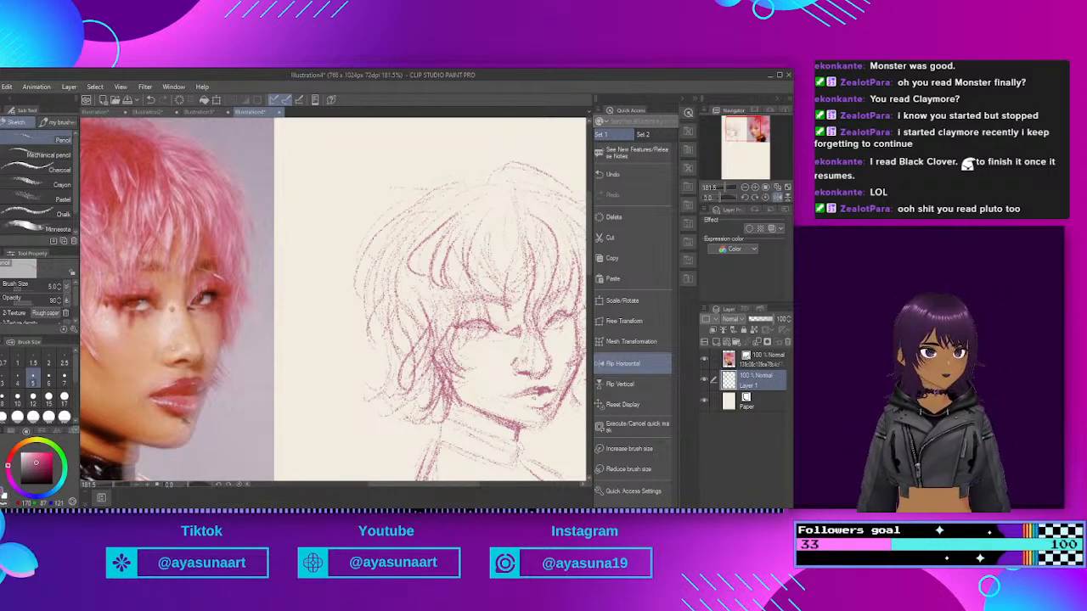
pyautogui.moveTo(511, 398); pyautogui.dragTo(530, 389)
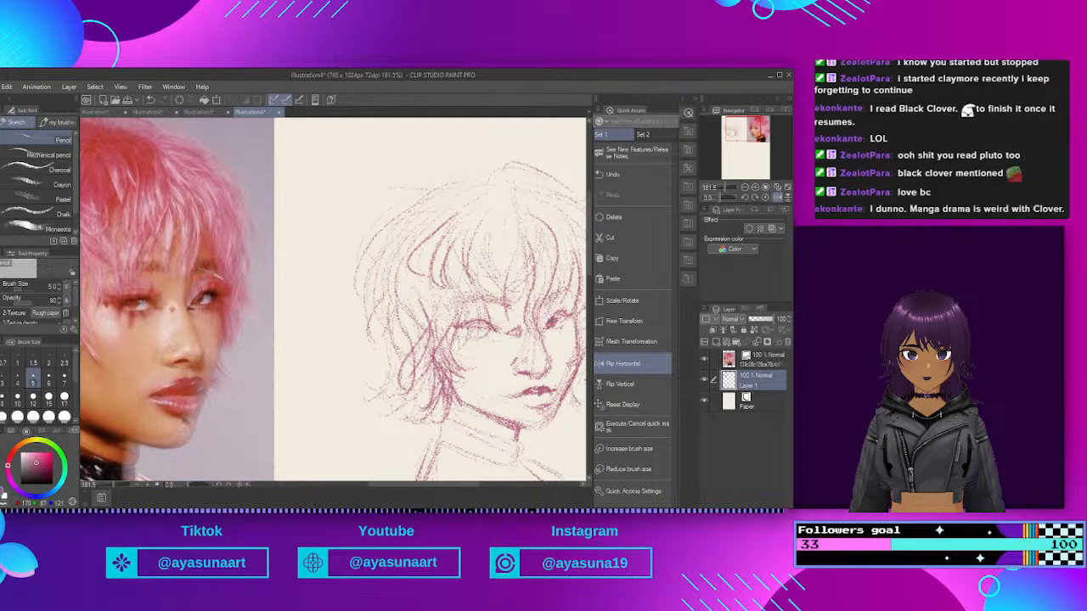
pyautogui.moveTo(447, 326)
pyautogui.mouseDown()
pyautogui.moveTo(489, 322)
pyautogui.moveTo(484, 334)
pyautogui.mouseUp()
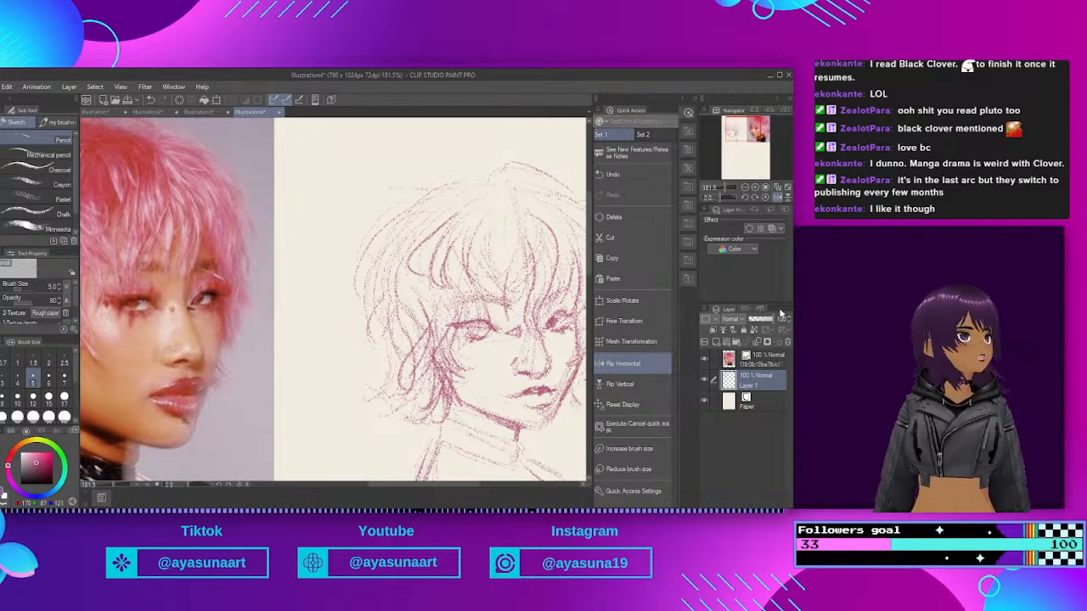
pyautogui.scroll(-1, 313, 239)
pyautogui.scroll(-6, 313, 239)
pyautogui.scroll(5, 346, 188)
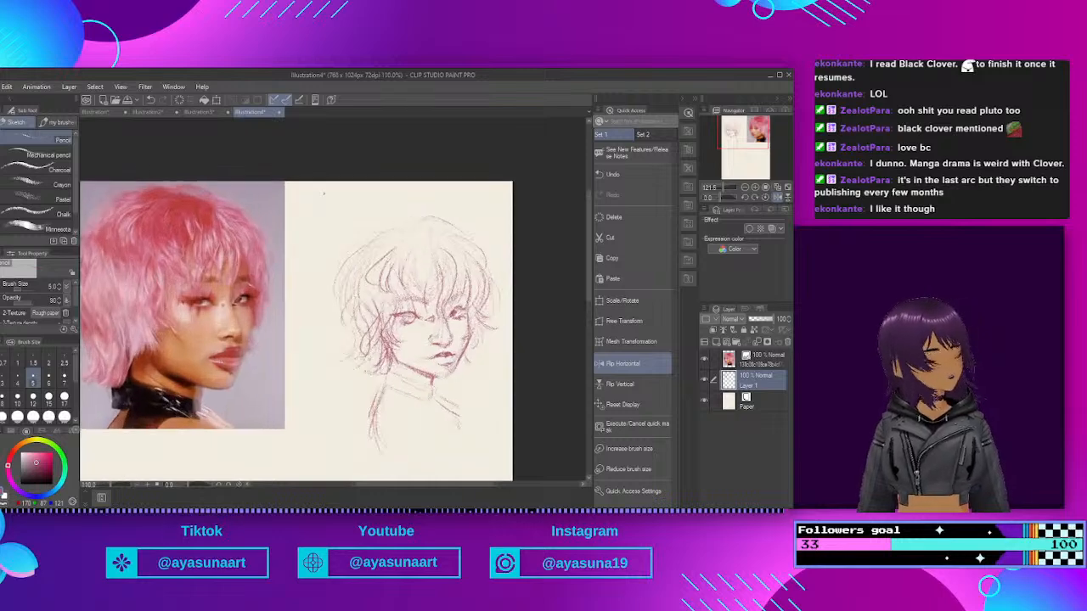
pyautogui.scroll(-2, 331, 339)
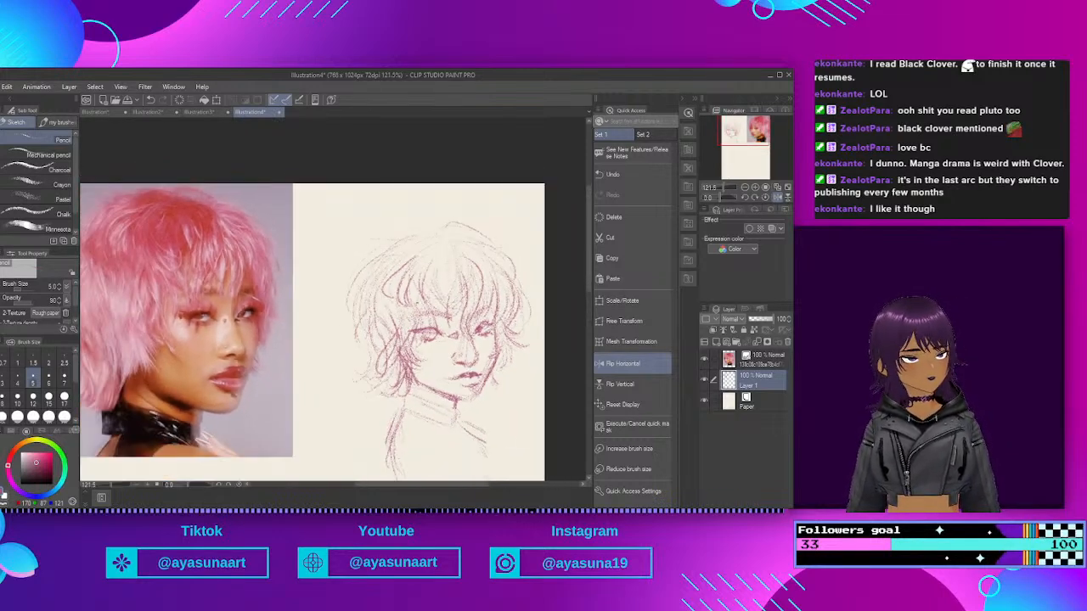
pyautogui.moveTo(433, 313); pyautogui.dragTo(419, 333)
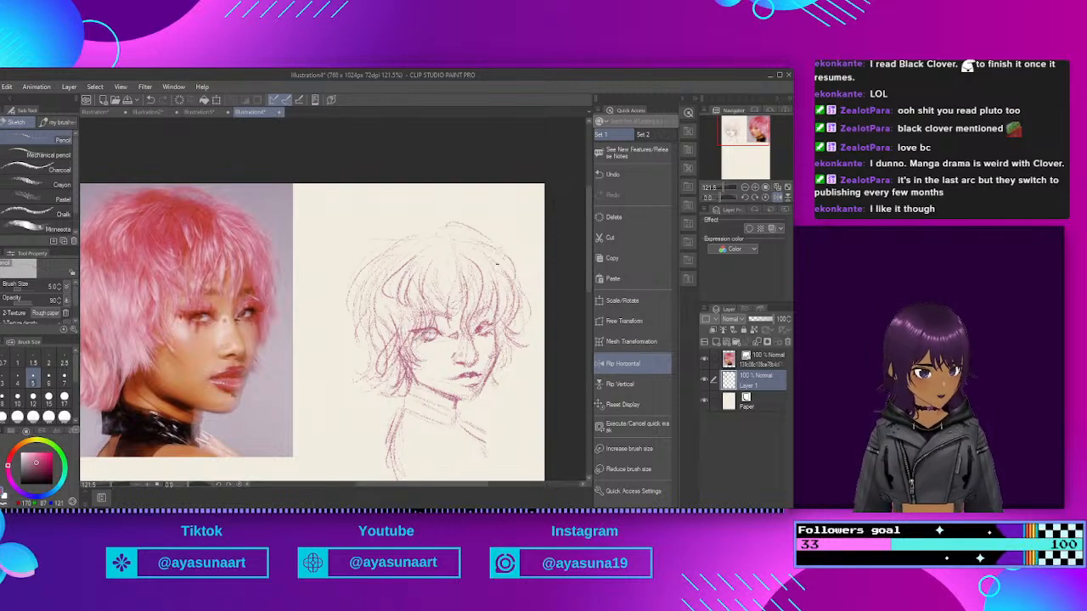
# Step: Add a flicked-out strand on the far side of the hair and turn off the canvas view's horizontal mirroring
pyautogui.moveTo(536, 277); pyautogui.dragTo(508, 296)
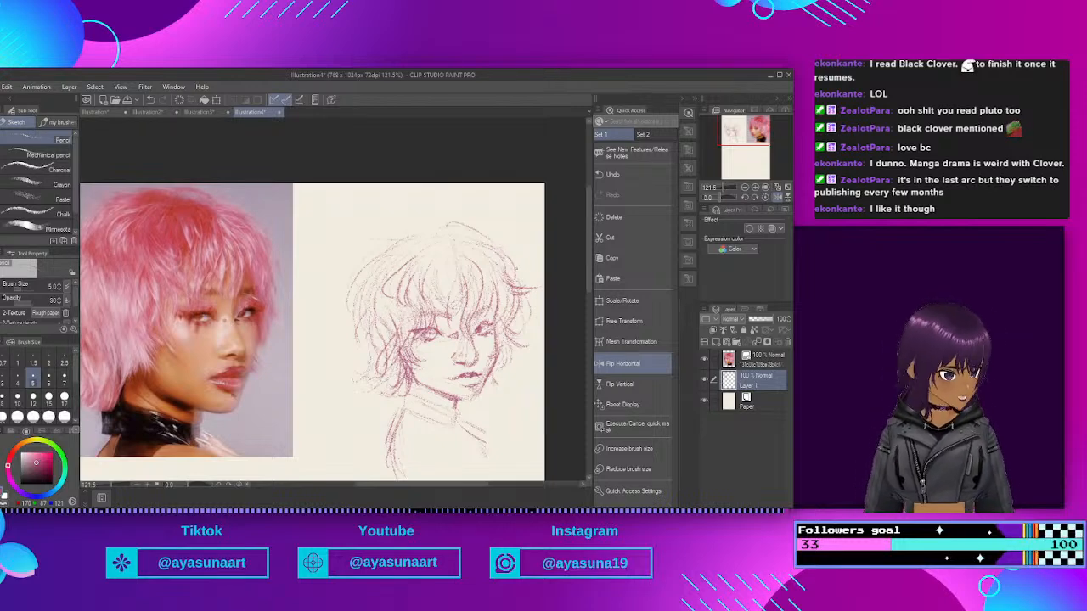
pyautogui.click(649, 365)
pyautogui.scroll(-2, 369, 331)
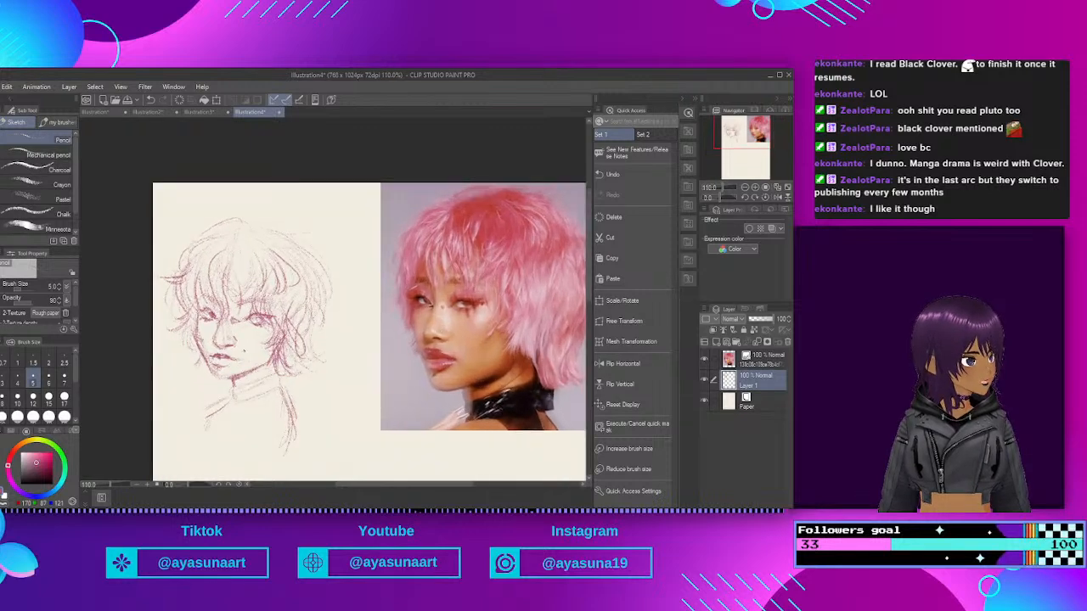
pyautogui.scroll(3, 244, 350)
pyautogui.scroll(-3, 239, 323)
pyautogui.scroll(1, 240, 323)
pyautogui.moveTo(297, 315); pyautogui.dragTo(304, 346)
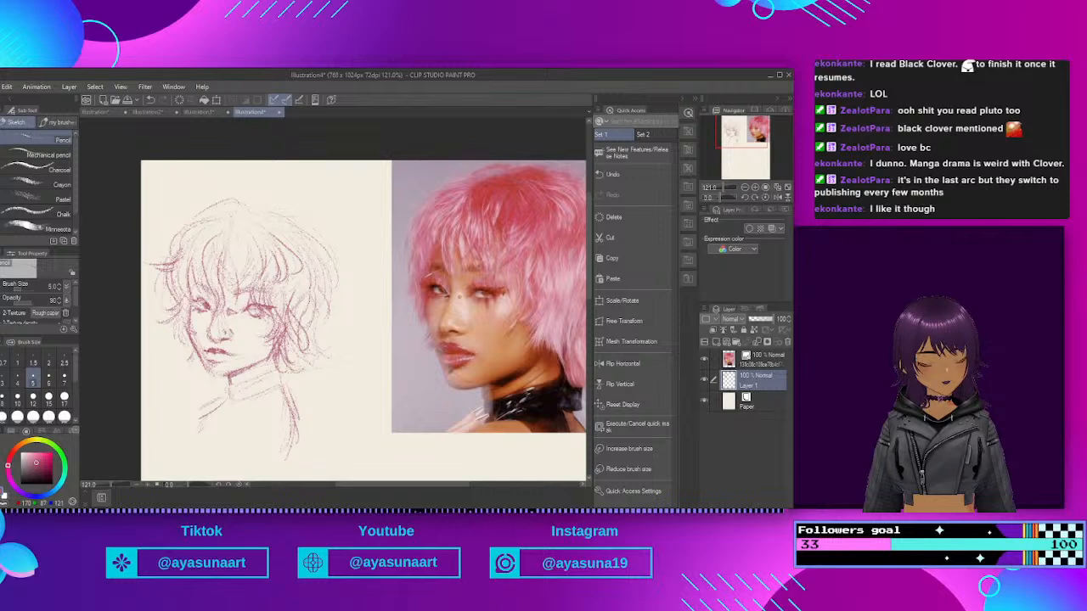
# Step: Draw a curved outer lock below the flicked-out strand and add short hair ends beside the far cheek
pyautogui.scroll(-5, 233, 290)
pyautogui.scroll(5, 234, 290)
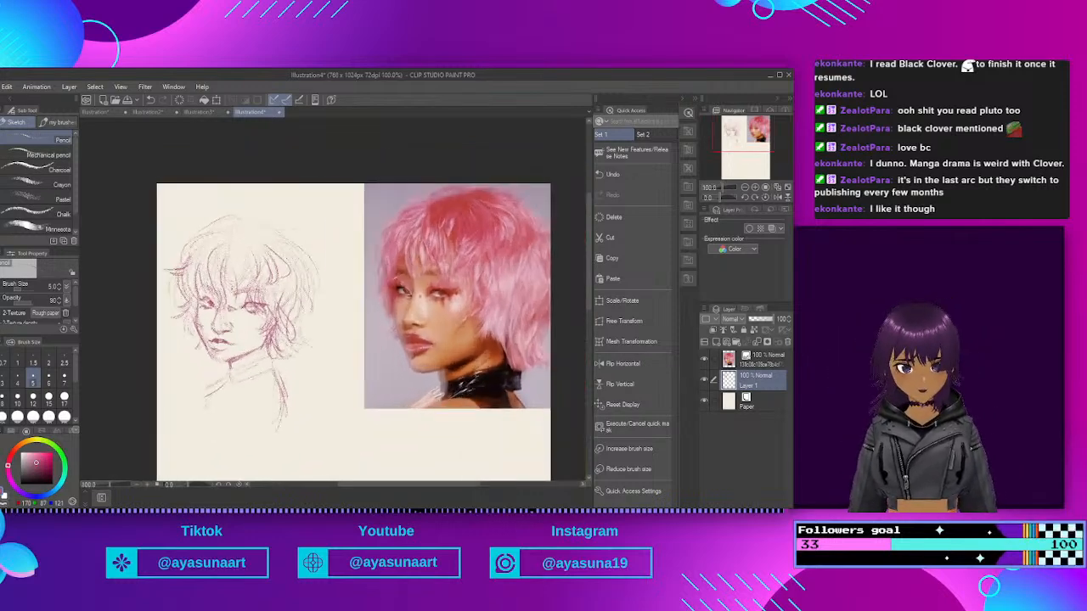
pyautogui.scroll(2, 233, 289)
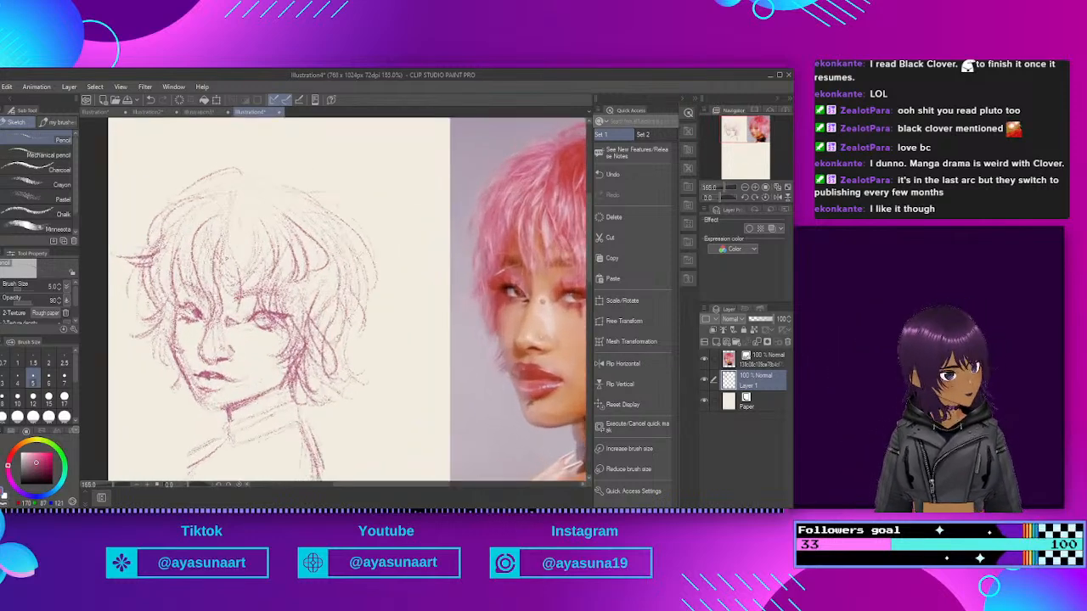
pyautogui.scroll(-1, 233, 289)
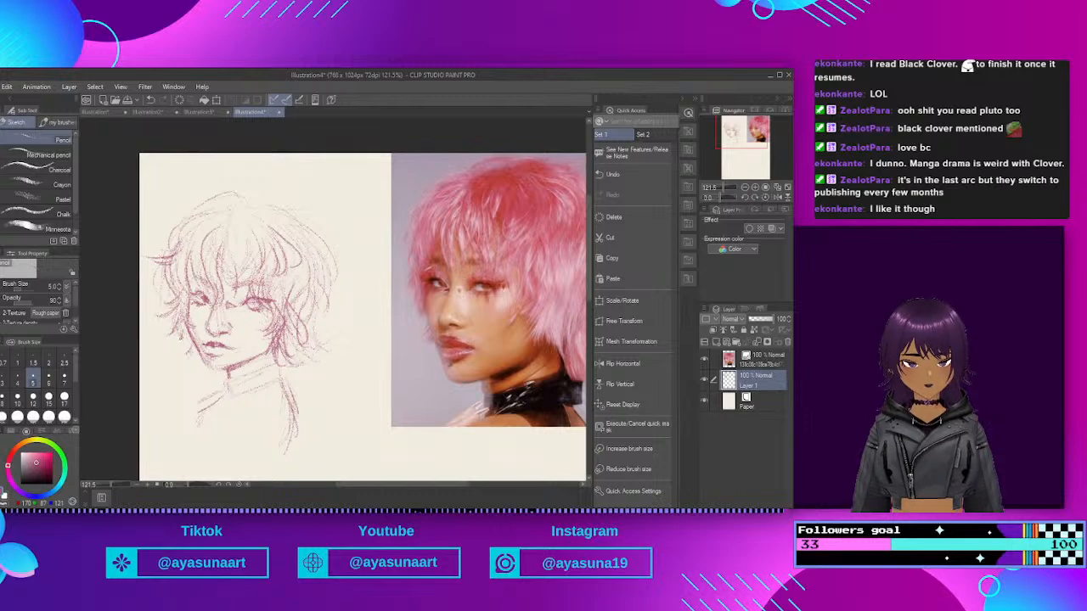
pyautogui.moveTo(175, 332); pyautogui.dragTo(184, 344)
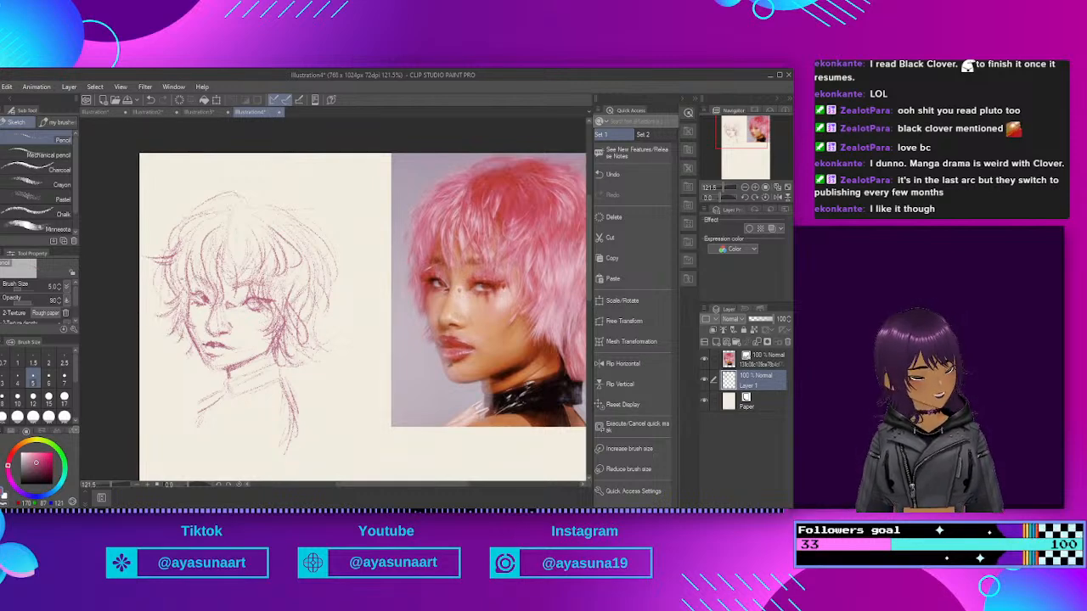
pyautogui.moveTo(171, 258)
pyautogui.mouseDown()
pyautogui.moveTo(177, 293)
pyautogui.moveTo(158, 313)
pyautogui.mouseUp()
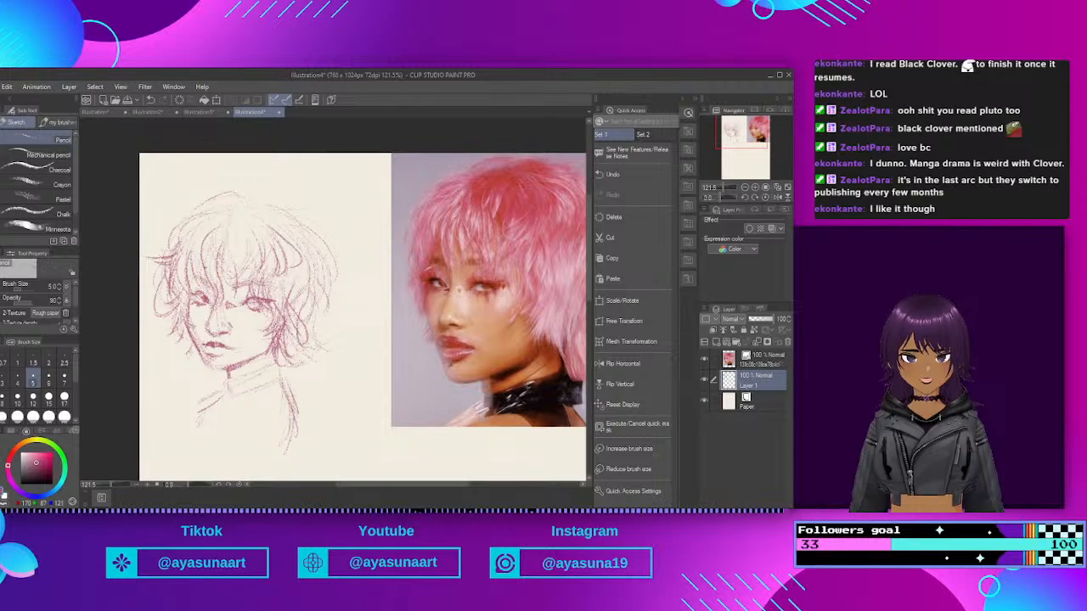
# Step: Darken the outer contour at the back of the hair and curl its strands inwards at eye level
pyautogui.scroll(2, 270, 183)
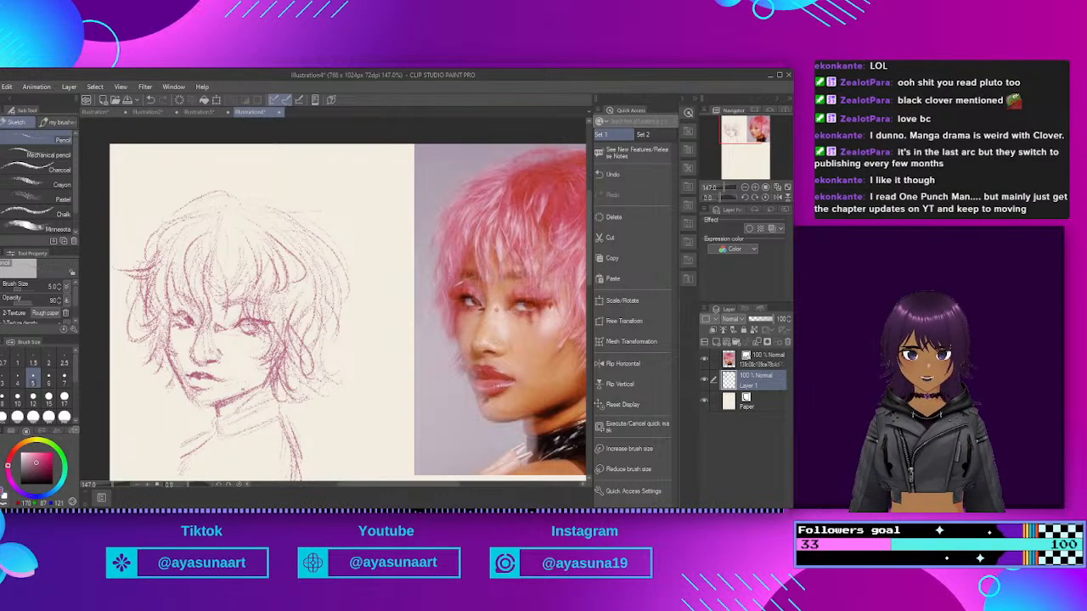
pyautogui.scroll(-1, 241, 218)
pyautogui.scroll(2, 241, 218)
pyautogui.scroll(-3, 334, 308)
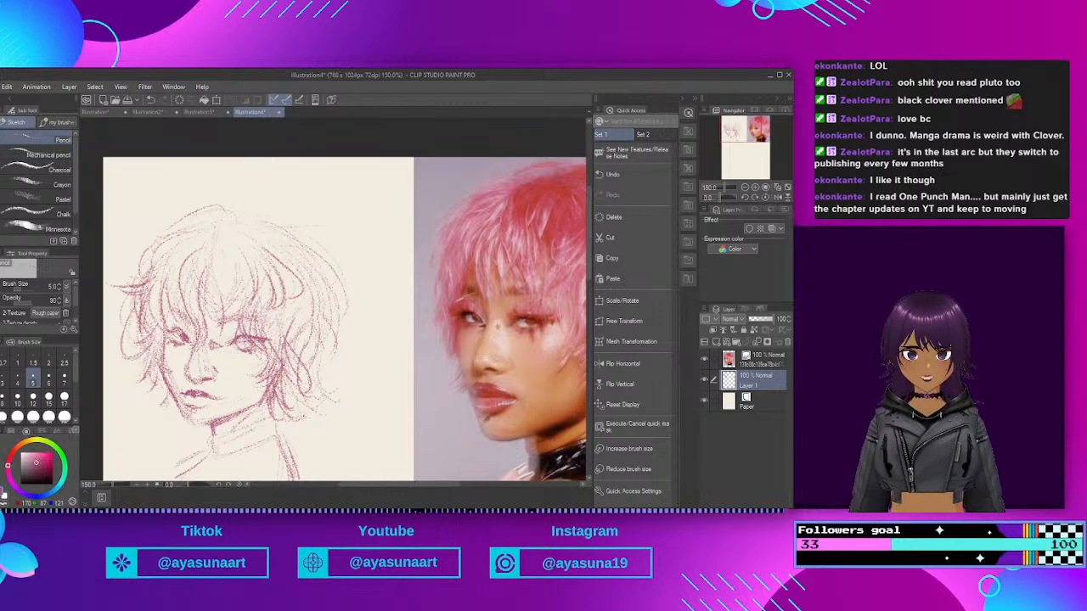
pyautogui.scroll(-2, 320, 238)
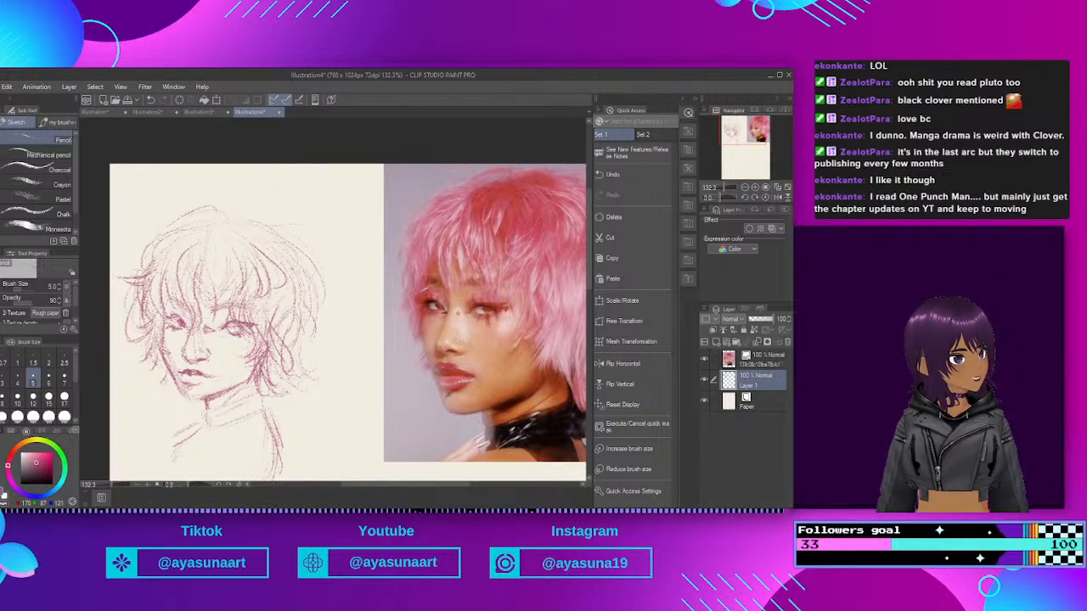
pyautogui.moveTo(303, 267); pyautogui.dragTo(308, 284)
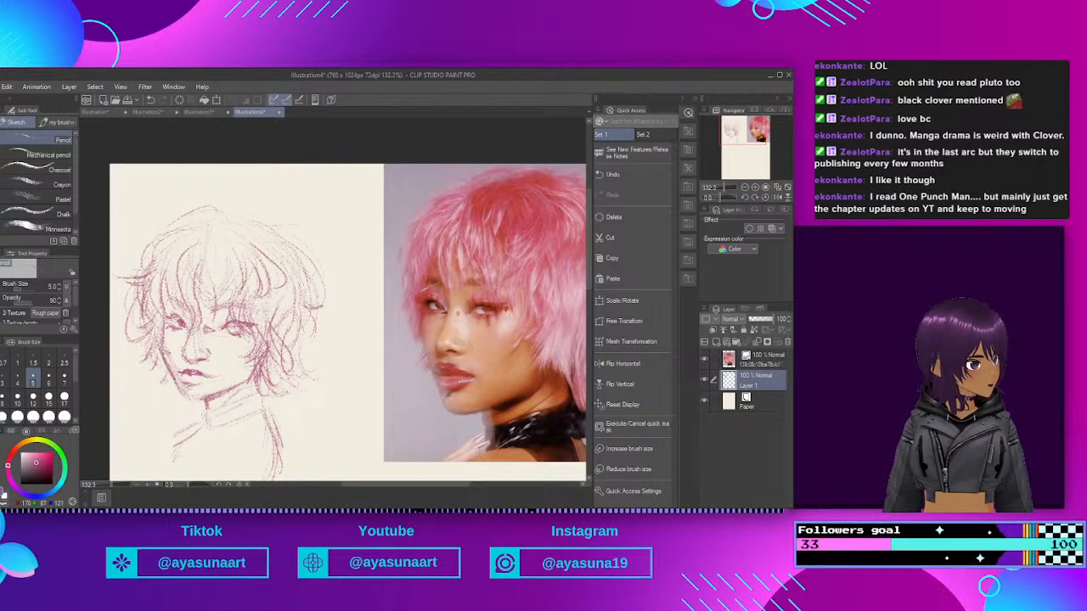
pyautogui.moveTo(320, 312); pyautogui.dragTo(317, 337)
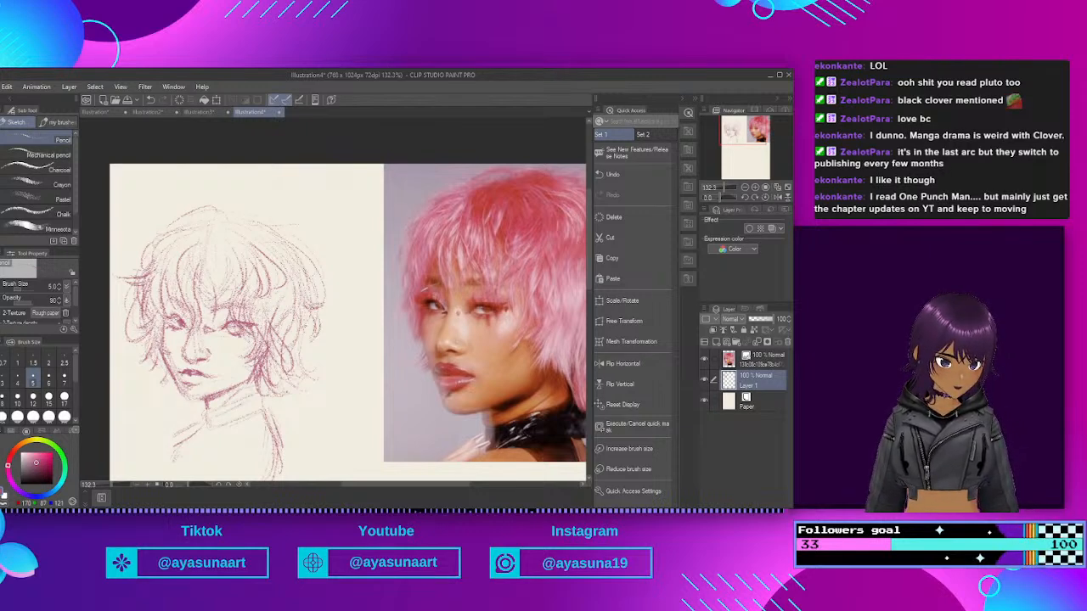
# Step: Add a loose curl at the far side of the crown and extend the shoulder and torso lines below the choker
pyautogui.scroll(-2, 331, 334)
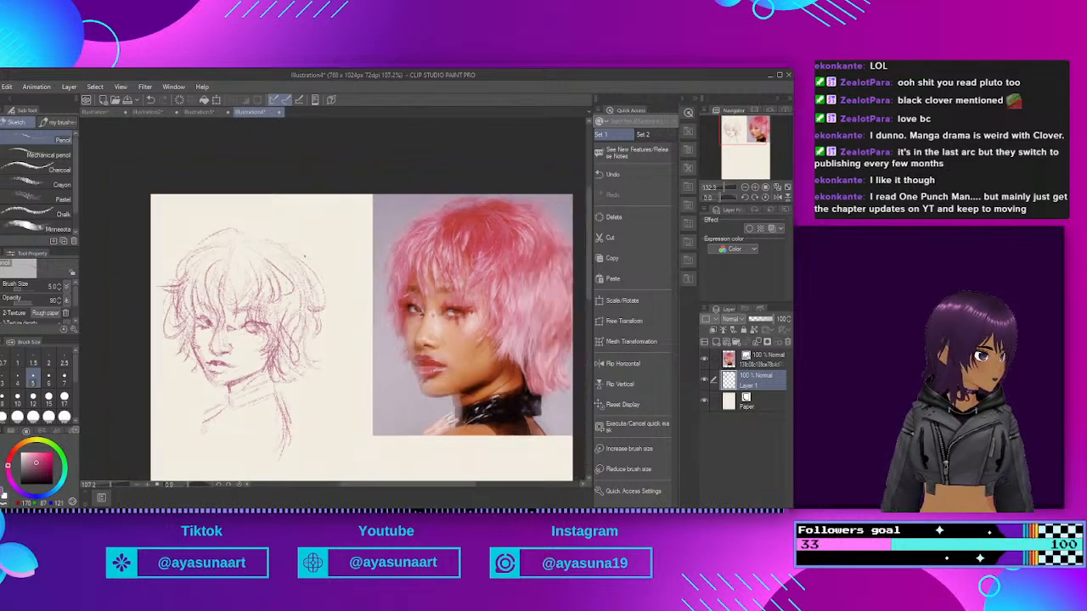
pyautogui.scroll(3, 263, 242)
pyautogui.scroll(-1, 263, 242)
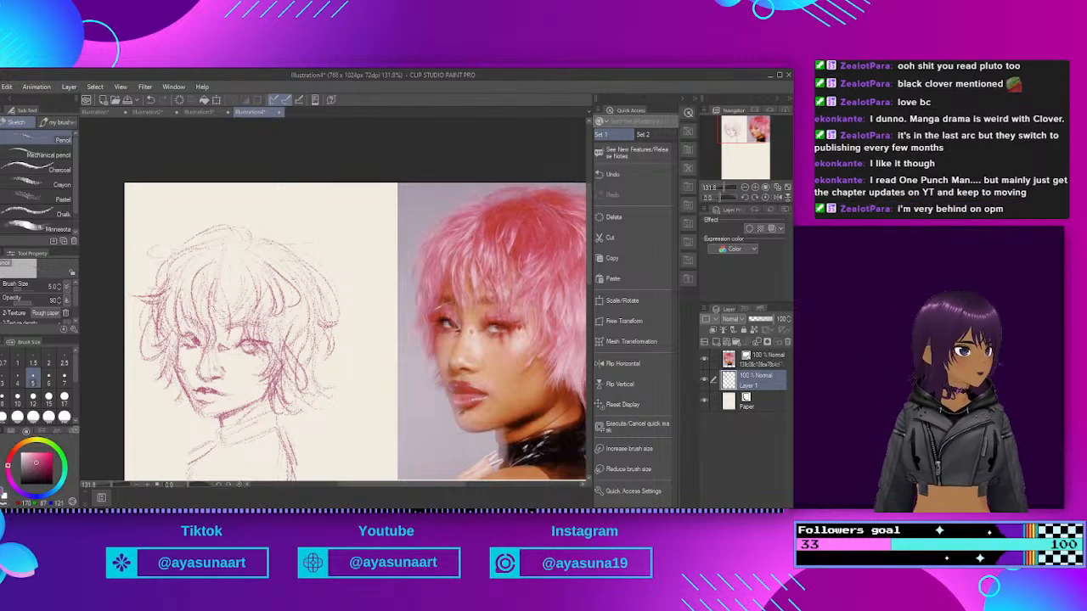
pyautogui.scroll(-2, 288, 439)
pyautogui.scroll(2, 288, 438)
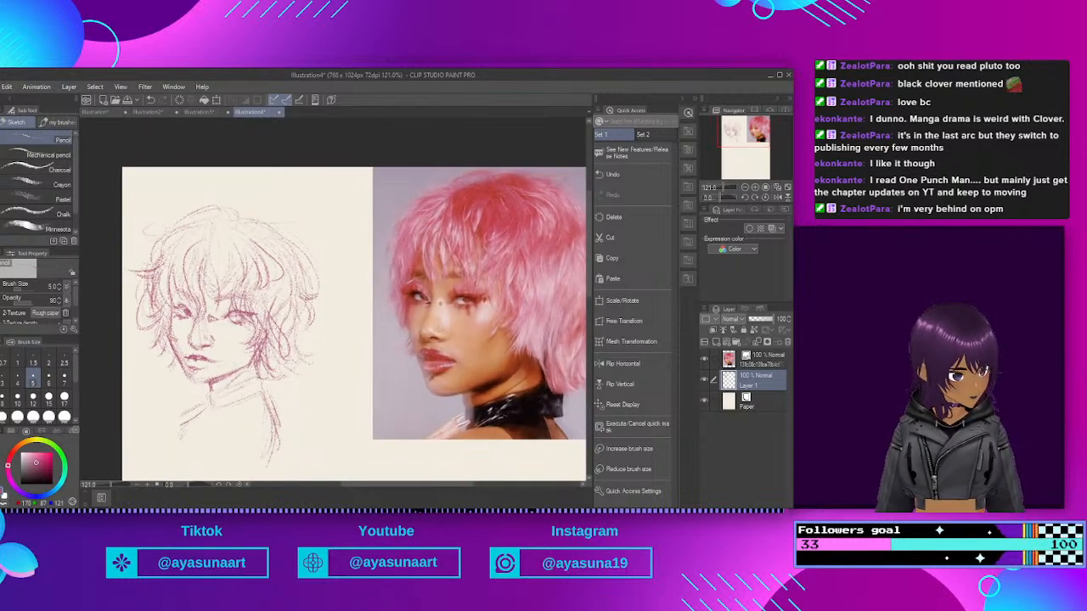
pyautogui.moveTo(241, 413); pyautogui.dragTo(249, 455)
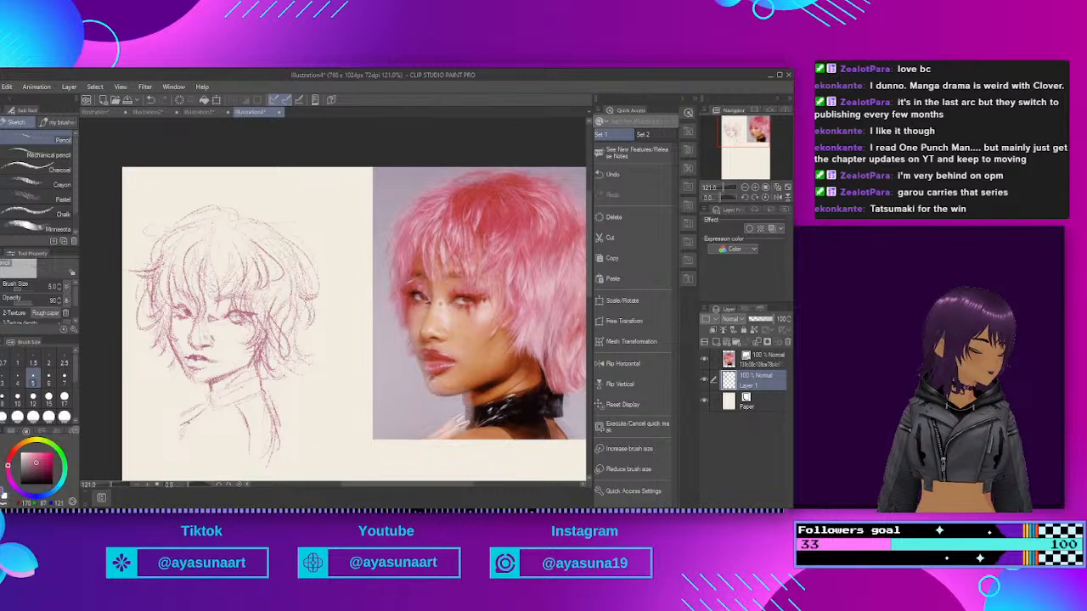
pyautogui.moveTo(213, 410)
pyautogui.mouseDown()
pyautogui.moveTo(194, 428)
pyautogui.moveTo(188, 463)
pyautogui.mouseUp()
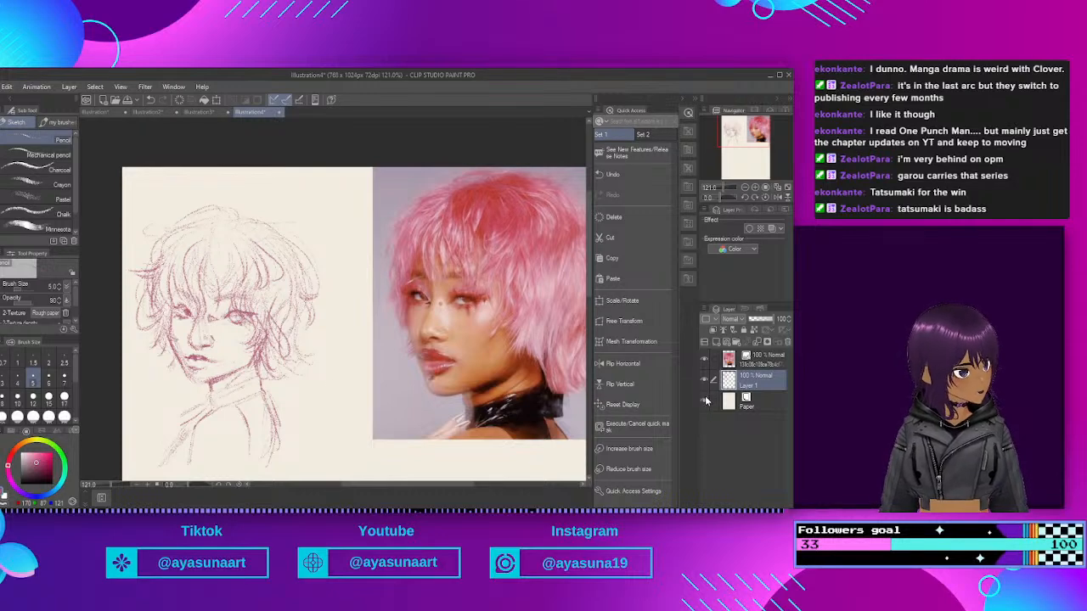
# Step: Create a new layer above the sketch layer and switch to the Mechanical pencil
pyautogui.click(705, 341)
pyautogui.click(38, 154)
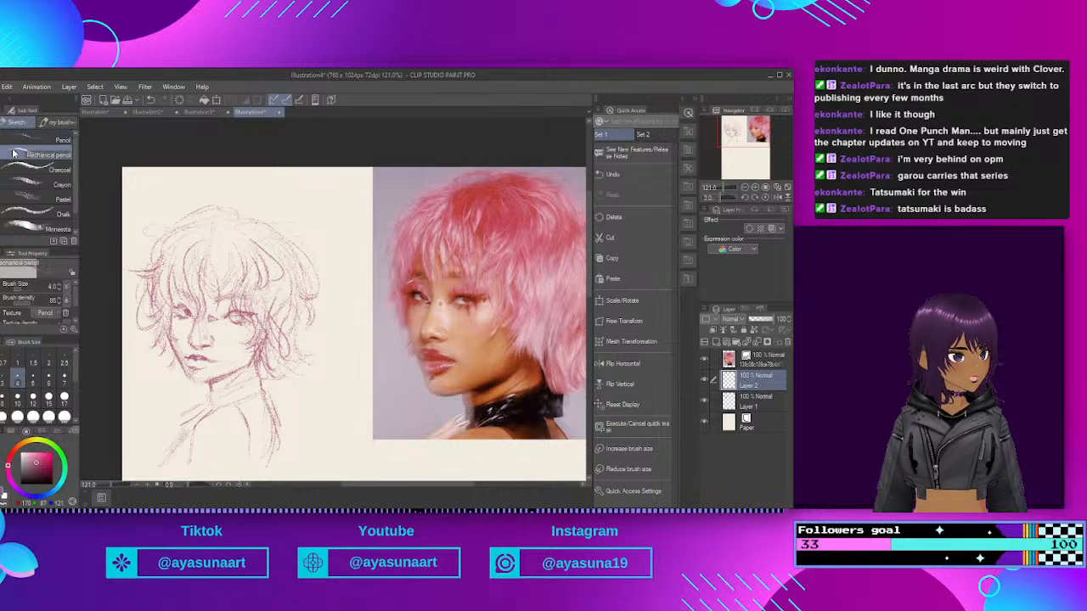
# Step: Lower the opacity of Layer 1 to 60% and make Layer 2 the active layer again
pyautogui.click(756, 404)
pyautogui.moveTo(771, 320); pyautogui.dragTo(762, 327)
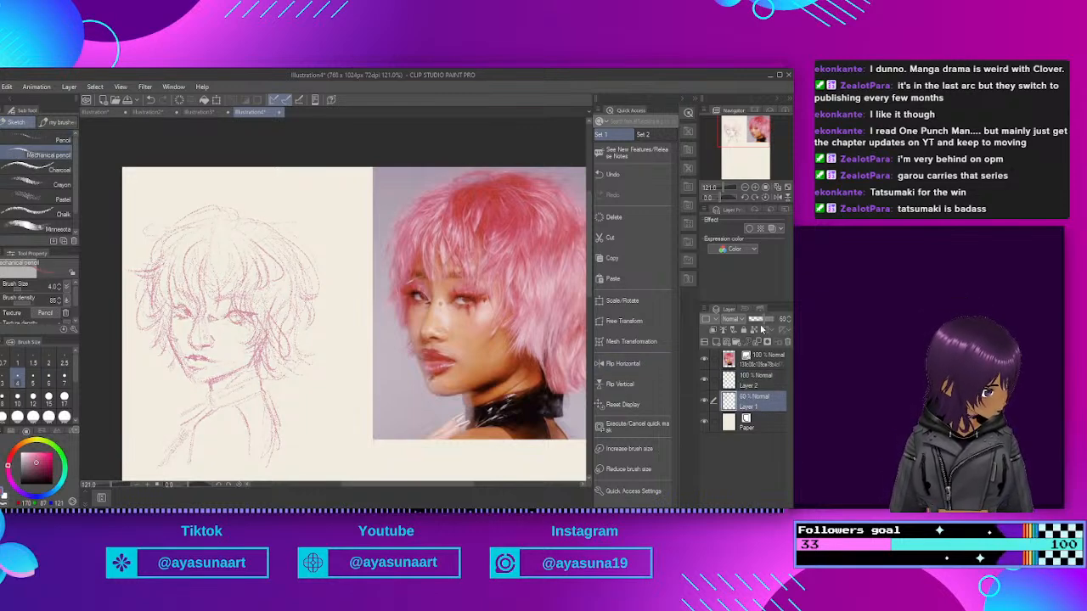
pyautogui.click(757, 379)
# Step: Draw the far eye with a dark upper lid and iris, then trace its brow and the nose contour over the faded sketch
pyautogui.scroll(4, 340, 307)
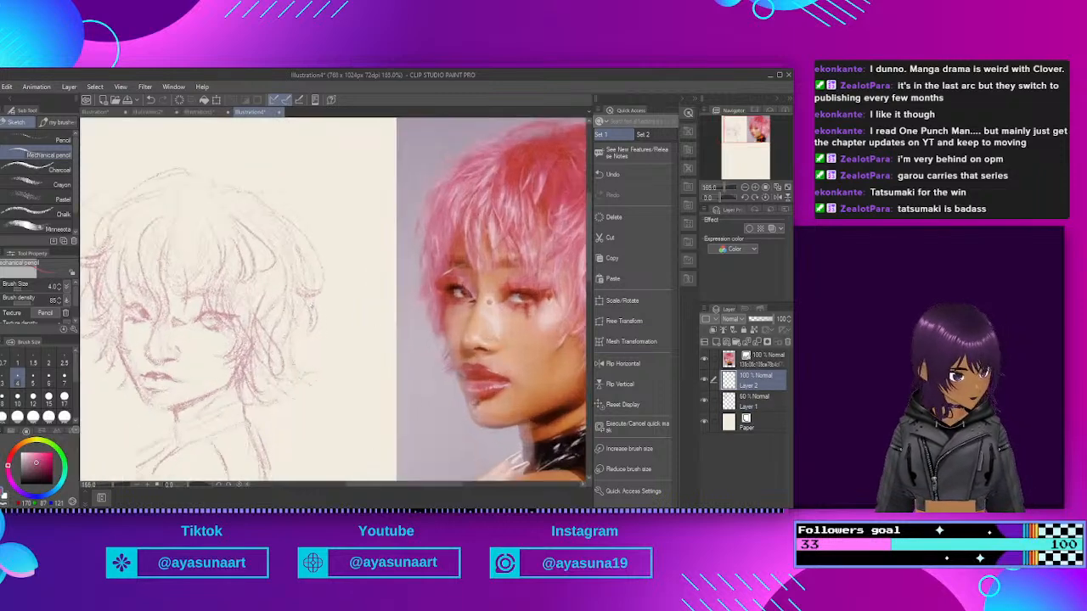
pyautogui.scroll(1, 339, 307)
pyautogui.scroll(-4, 336, 308)
pyautogui.scroll(1, 254, 297)
pyautogui.scroll(4, 190, 277)
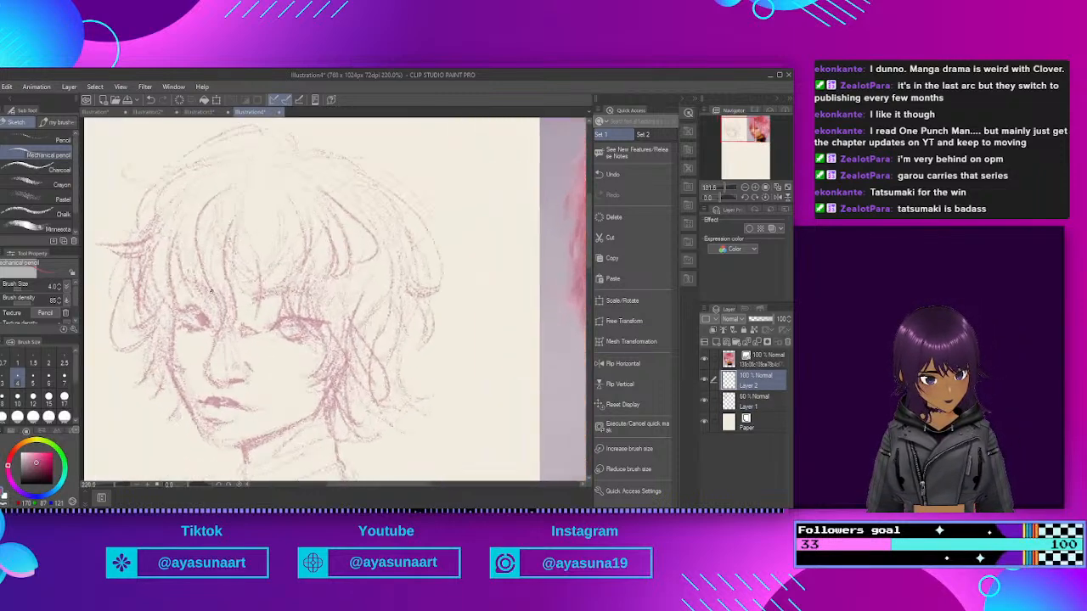
pyautogui.scroll(-3, 212, 291)
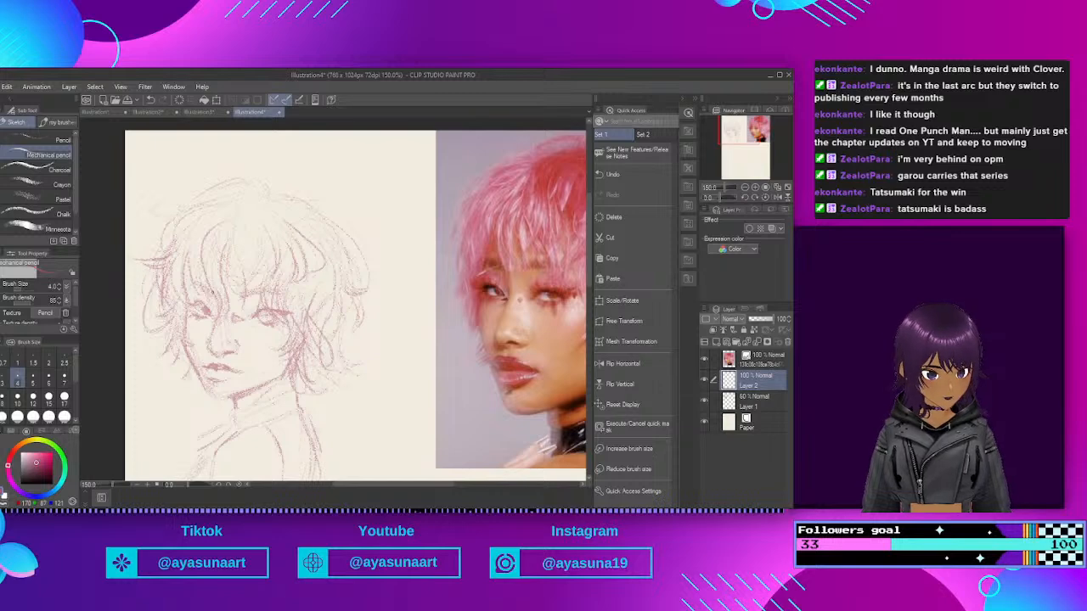
pyautogui.scroll(1, 190, 187)
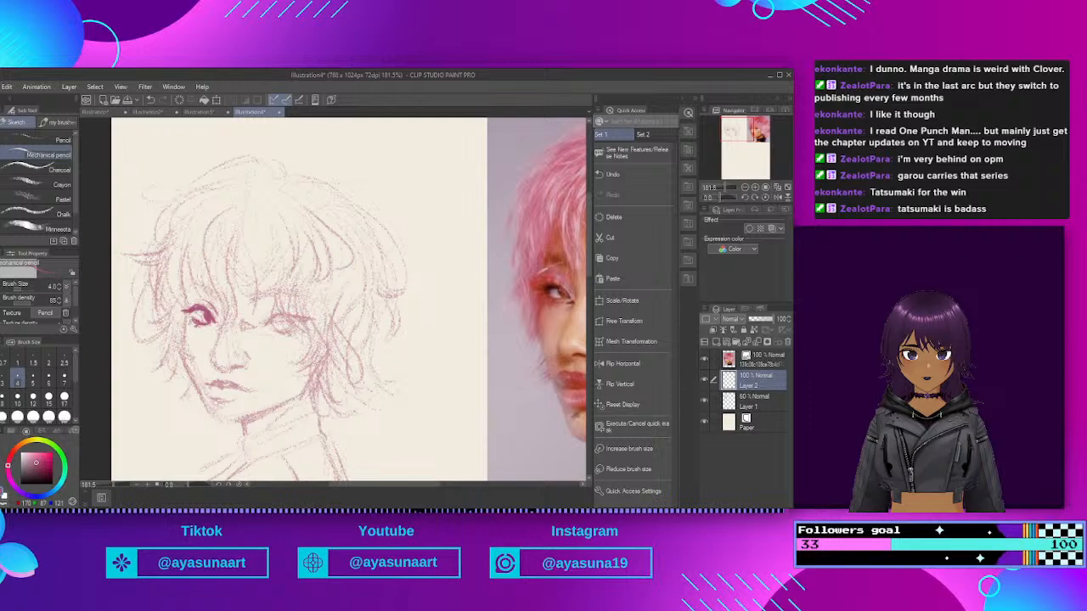
pyautogui.moveTo(195, 313); pyautogui.dragTo(195, 324)
pyautogui.moveTo(185, 304); pyautogui.dragTo(215, 308)
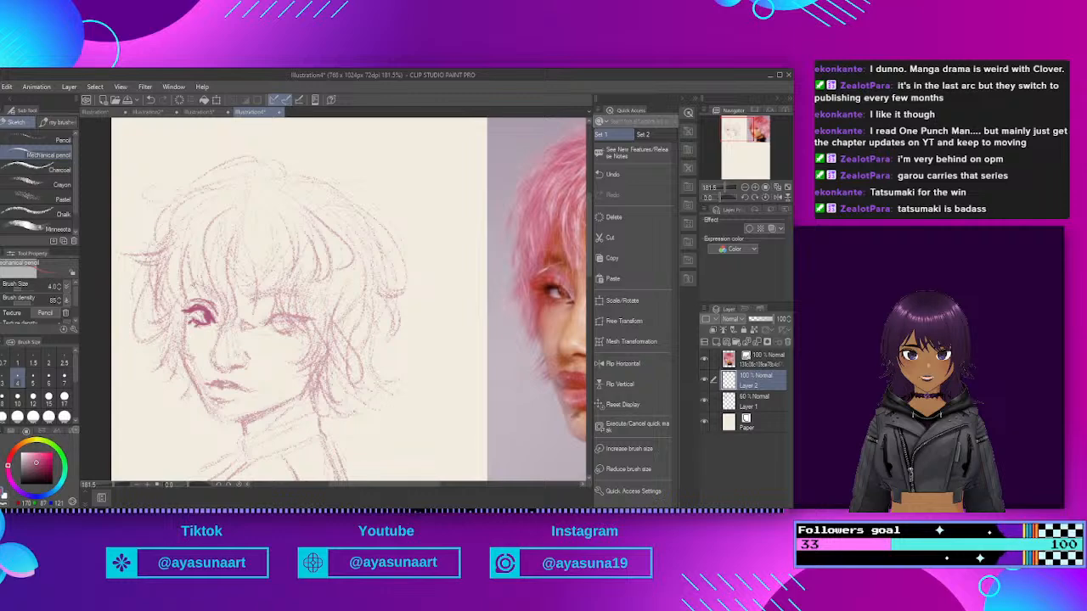
pyautogui.moveTo(192, 290)
pyautogui.mouseDown()
pyautogui.moveTo(228, 305)
pyautogui.moveTo(211, 360)
pyautogui.moveTo(242, 371)
pyautogui.mouseUp()
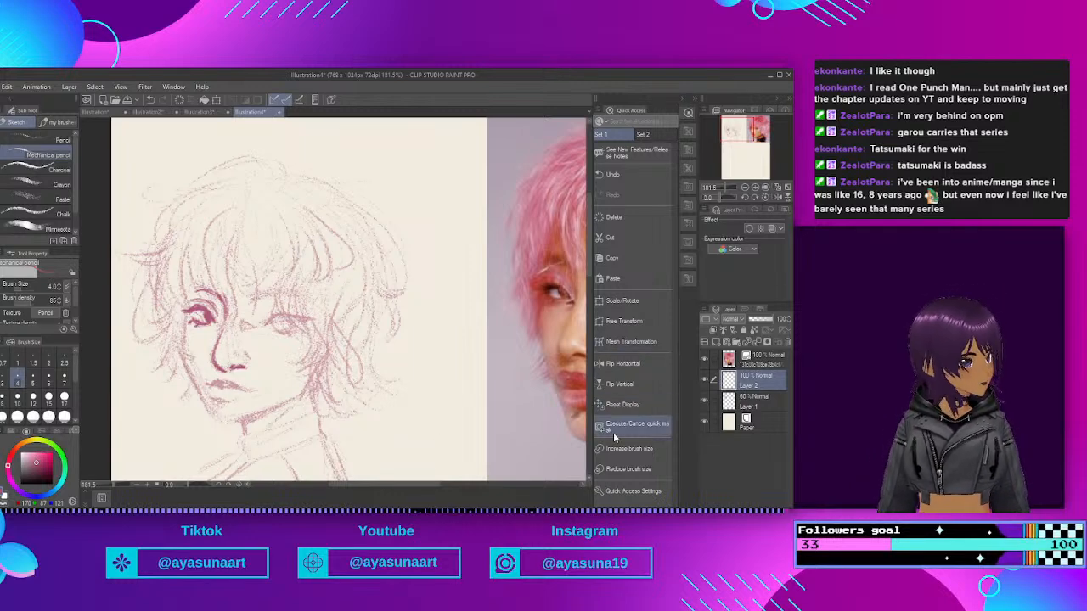
# Step: Draw the dark line between the lips and define the lip shape over the sketched mouth
pyautogui.scroll(-3, 206, 231)
pyautogui.scroll(2, 340, 255)
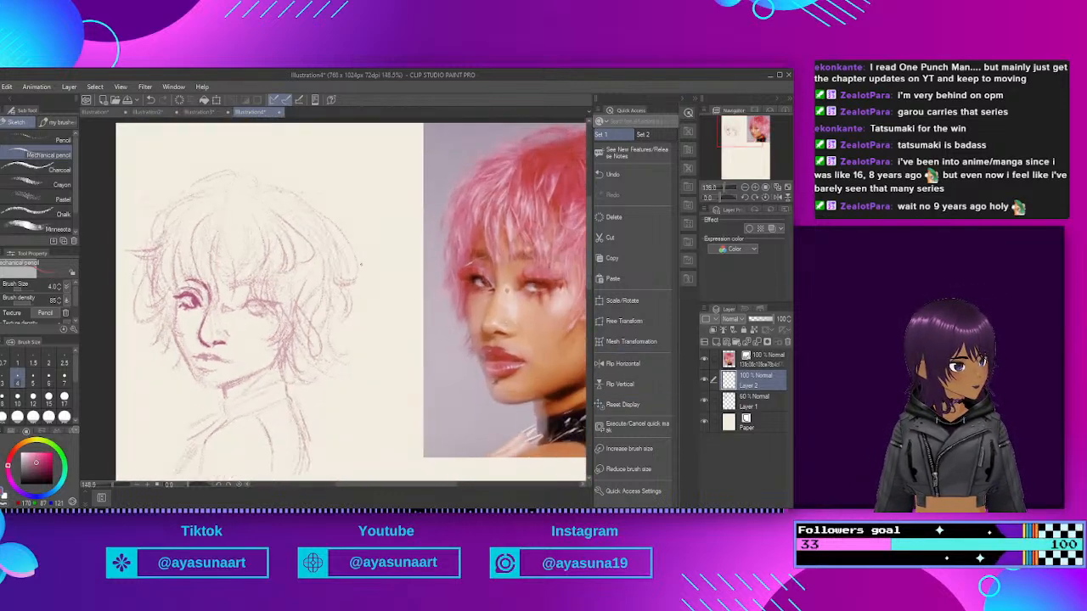
pyautogui.scroll(1, 336, 259)
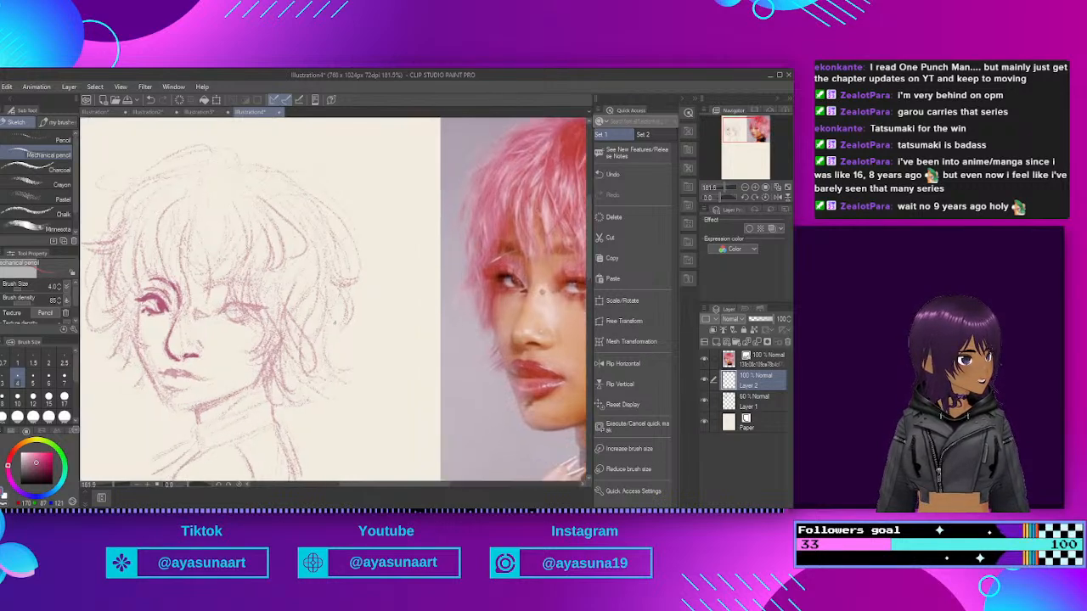
pyautogui.scroll(-1, 202, 217)
pyautogui.scroll(1, 299, 293)
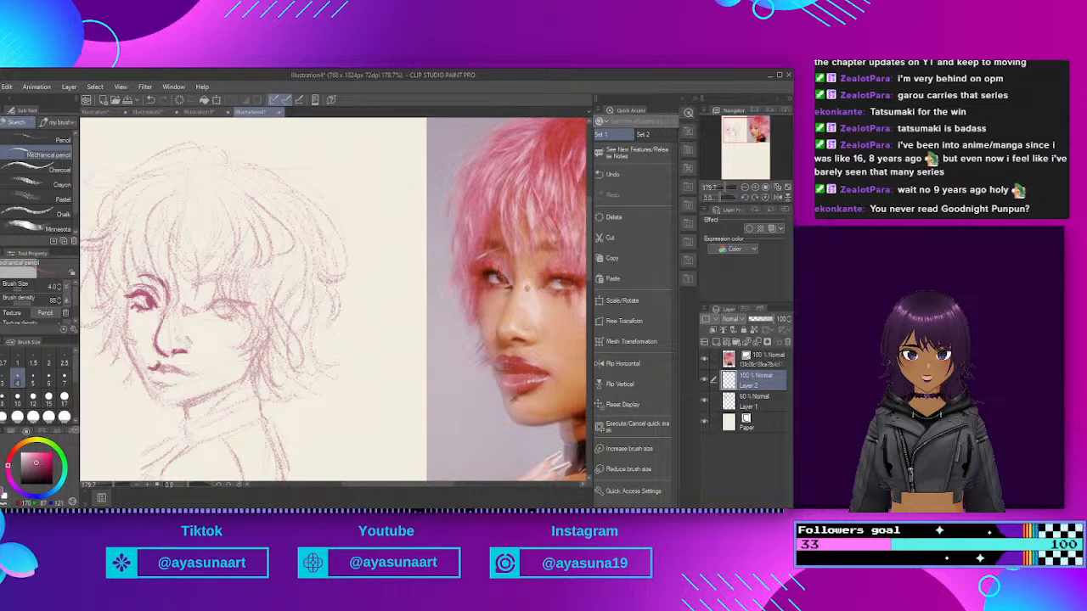
pyautogui.moveTo(159, 370); pyautogui.dragTo(197, 374)
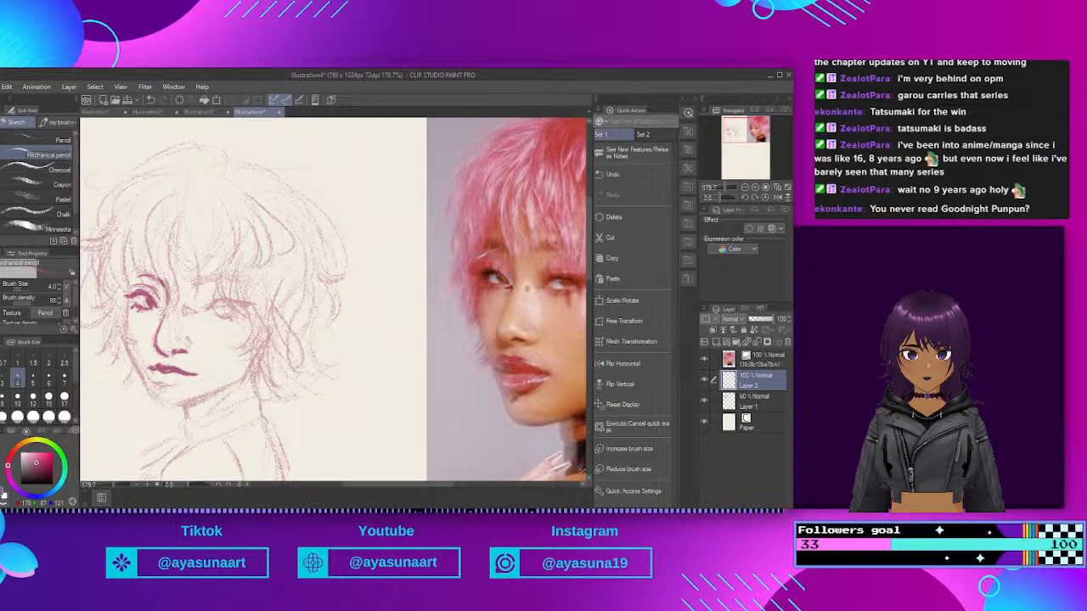
pyautogui.moveTo(166, 368)
pyautogui.mouseDown()
pyautogui.moveTo(177, 372)
pyautogui.moveTo(160, 384)
pyautogui.moveTo(182, 382)
pyautogui.mouseUp()
# Step: Draw the near eye with a heavy upper lid, iris and lower lid, and add lashes to both eyes
pyautogui.moveTo(206, 311)
pyautogui.mouseDown()
pyautogui.moveTo(253, 305)
pyautogui.moveTo(209, 310)
pyautogui.moveTo(236, 311)
pyautogui.mouseUp()
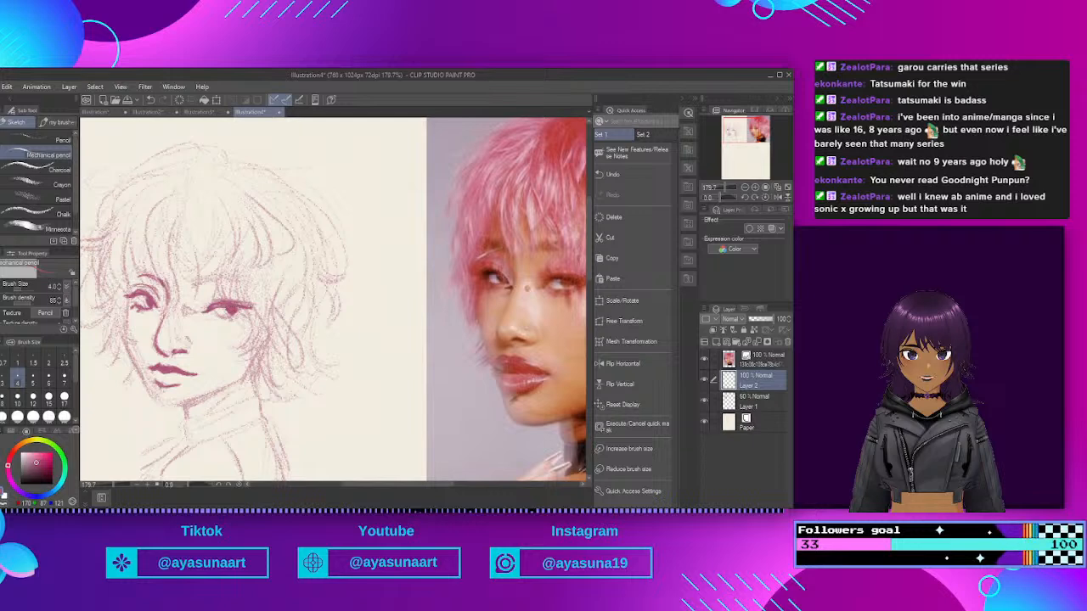
pyautogui.moveTo(206, 301); pyautogui.dragTo(216, 294)
pyautogui.moveTo(212, 298); pyautogui.dragTo(224, 293)
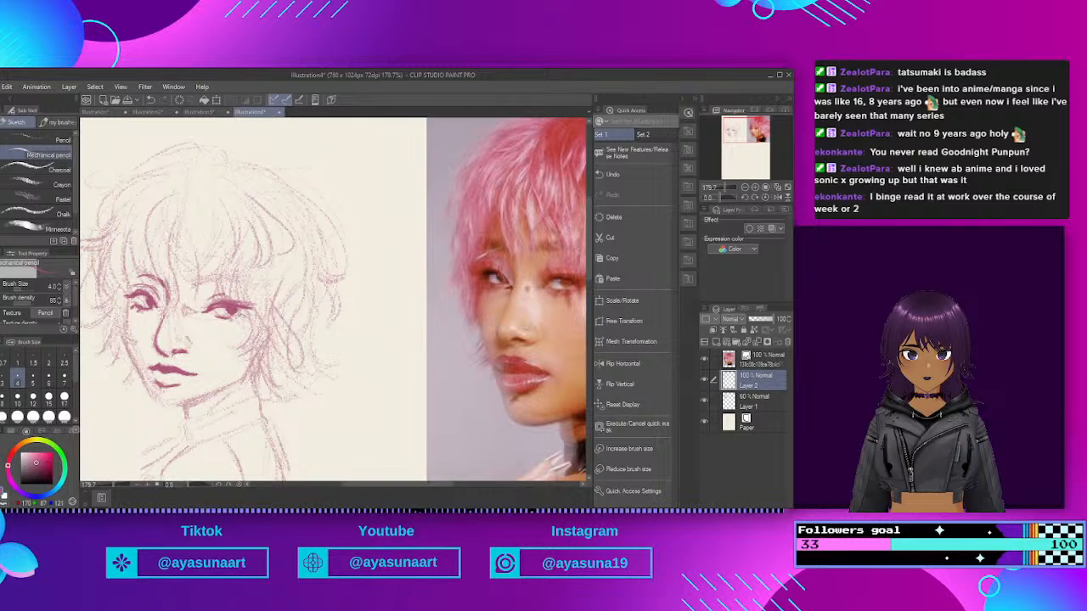
pyautogui.moveTo(229, 319); pyautogui.dragTo(236, 320)
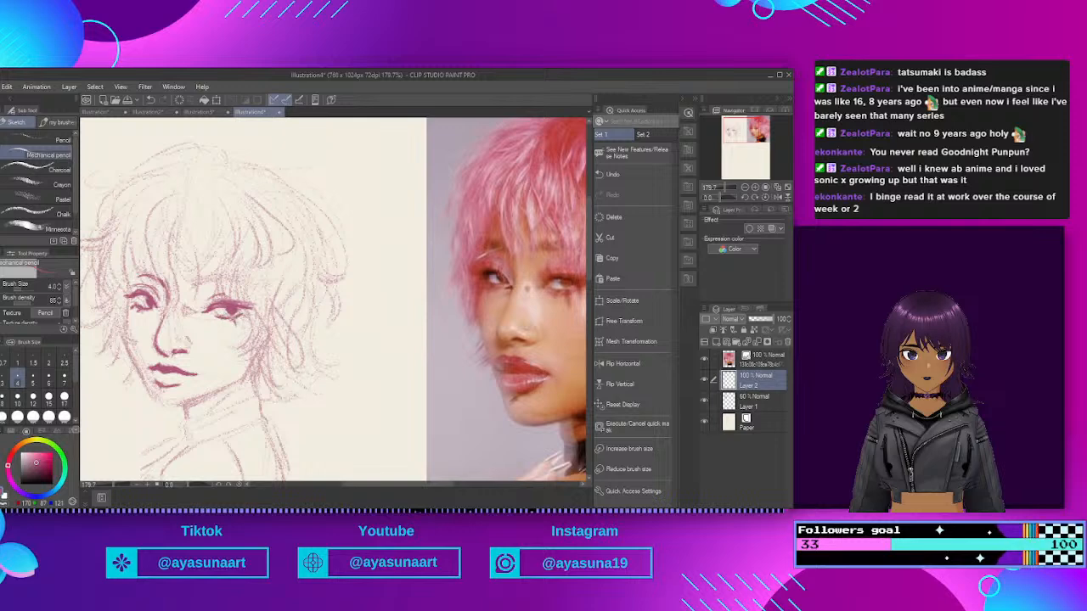
pyautogui.moveTo(205, 295); pyautogui.dragTo(251, 304)
pyautogui.moveTo(125, 286); pyautogui.dragTo(136, 292)
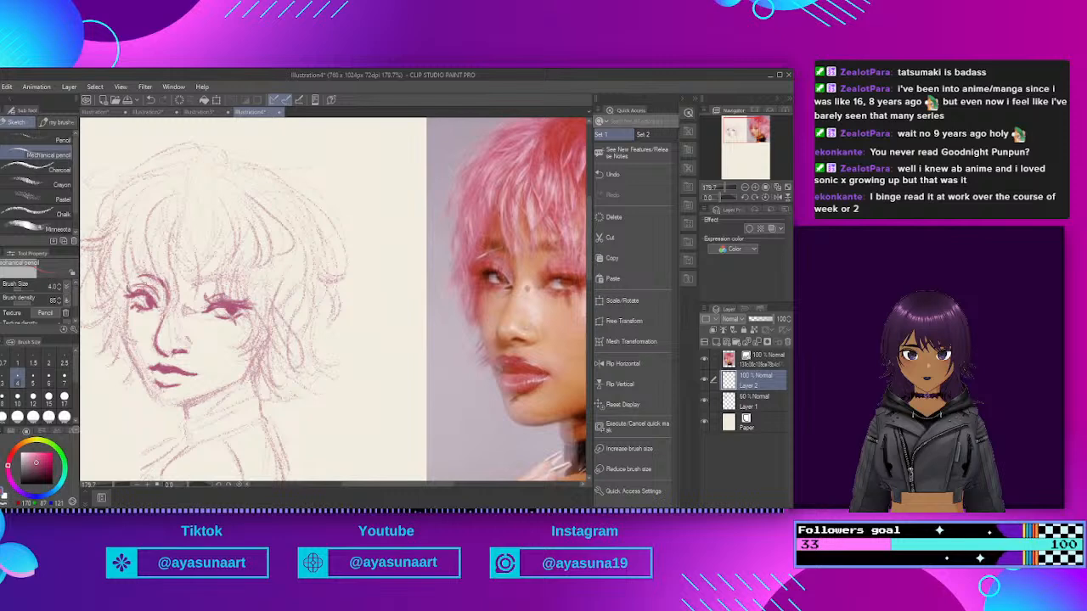
pyautogui.moveTo(224, 297); pyautogui.dragTo(253, 293)
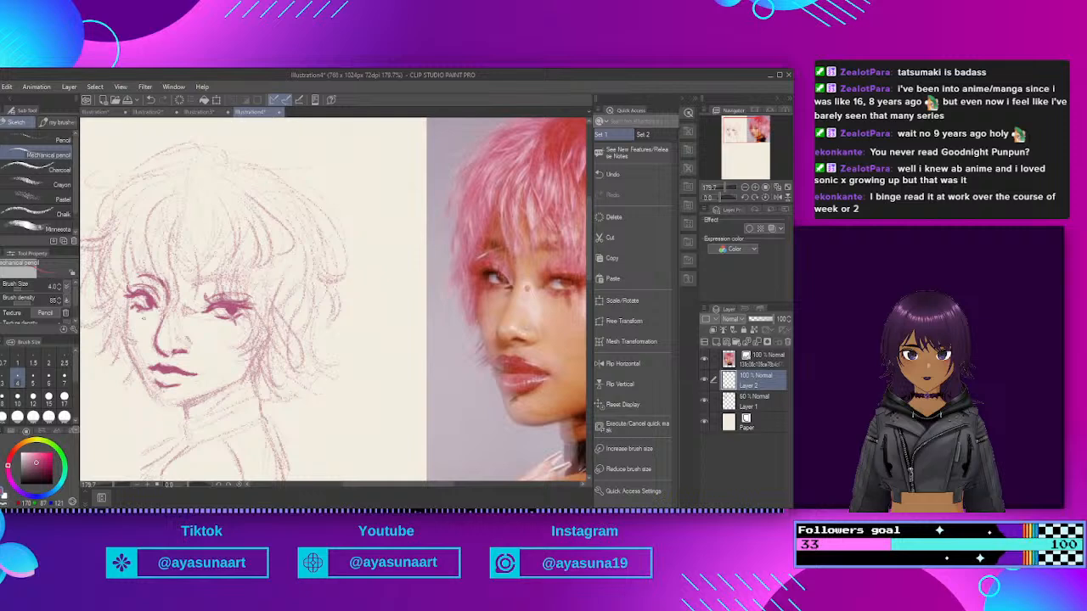
# Step: Trace the face contour from the far cheek around the chin and thicken the jawline up to the near side
pyautogui.moveTo(126, 303)
pyautogui.mouseDown()
pyautogui.moveTo(154, 400)
pyautogui.moveTo(249, 377)
pyautogui.mouseUp()
pyautogui.moveTo(186, 406); pyautogui.dragTo(233, 386)
pyautogui.moveTo(189, 408)
pyautogui.mouseDown()
pyautogui.moveTo(200, 402)
pyautogui.moveTo(190, 419)
pyautogui.moveTo(192, 407)
pyautogui.moveTo(254, 368)
pyautogui.mouseUp()
pyautogui.moveTo(252, 370); pyautogui.dragTo(258, 360)
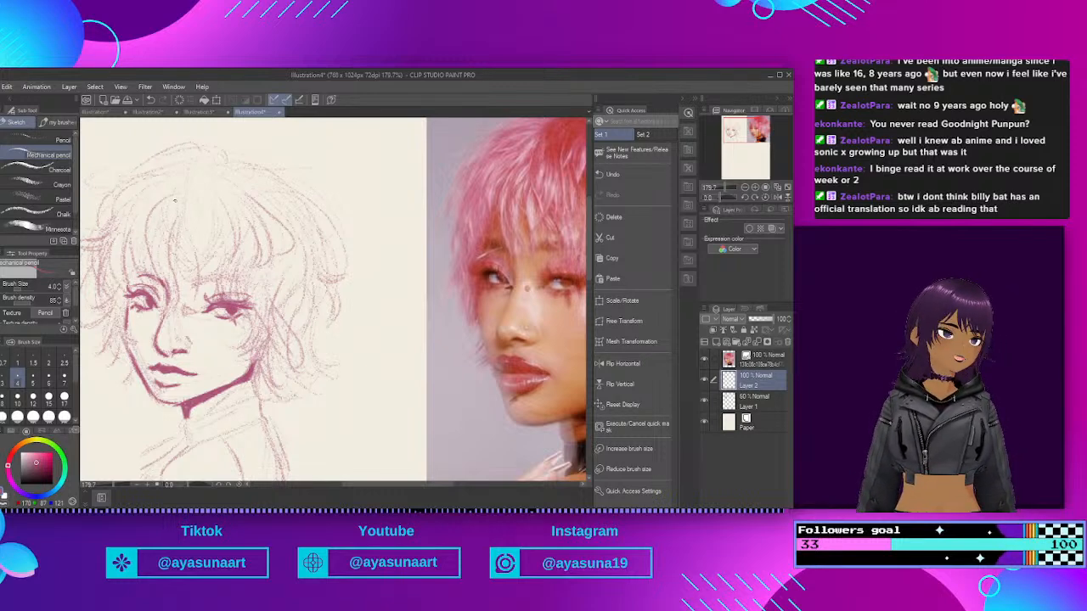
# Step: Draw the central fringe as long curved strands falling over the forehead towards the bridge of the nose
pyautogui.moveTo(159, 231)
pyautogui.mouseDown()
pyautogui.moveTo(139, 287)
pyautogui.moveTo(155, 280)
pyautogui.moveTo(162, 313)
pyautogui.mouseUp()
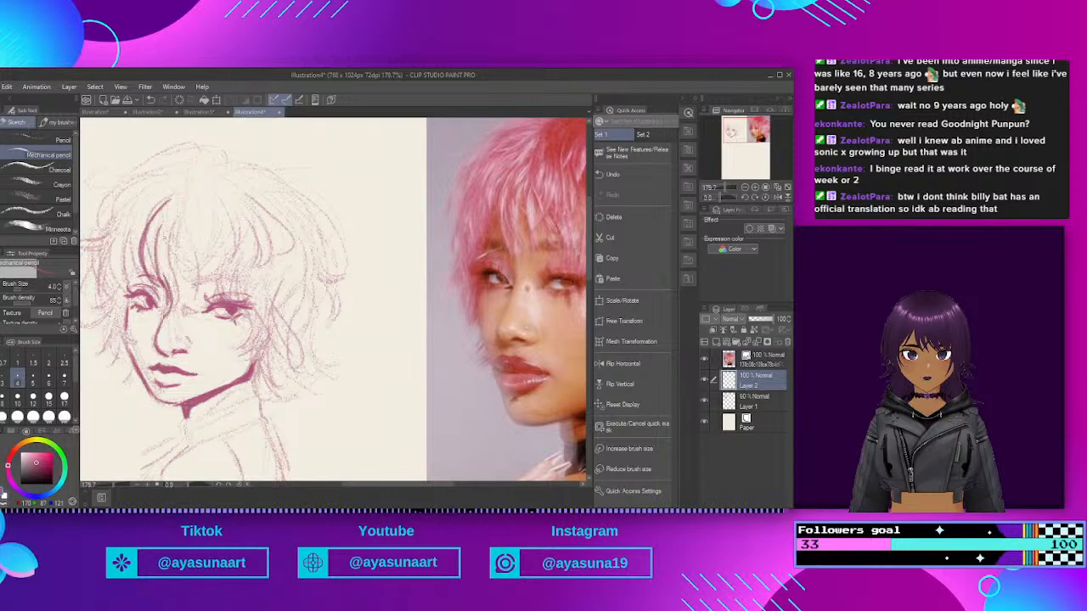
pyautogui.moveTo(166, 256); pyautogui.dragTo(172, 317)
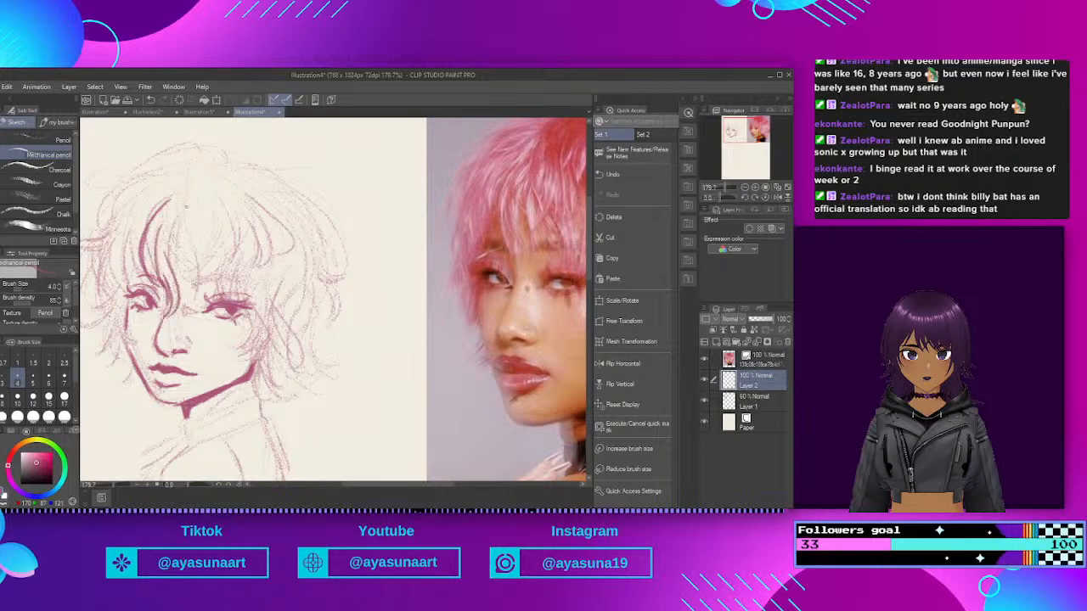
pyautogui.moveTo(207, 228); pyautogui.dragTo(185, 270)
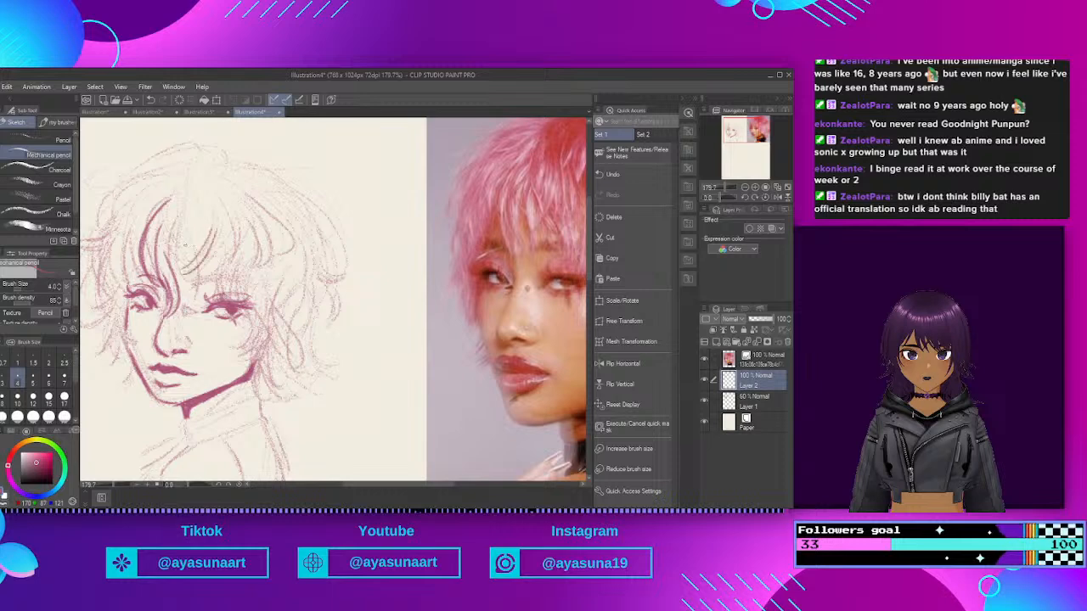
pyautogui.moveTo(223, 234); pyautogui.dragTo(214, 260)
pyautogui.moveTo(211, 259); pyautogui.dragTo(178, 273)
pyautogui.moveTo(187, 208)
pyautogui.mouseDown()
pyautogui.moveTo(175, 273)
pyautogui.moveTo(182, 314)
pyautogui.mouseUp()
pyautogui.moveTo(206, 264); pyautogui.dragTo(181, 307)
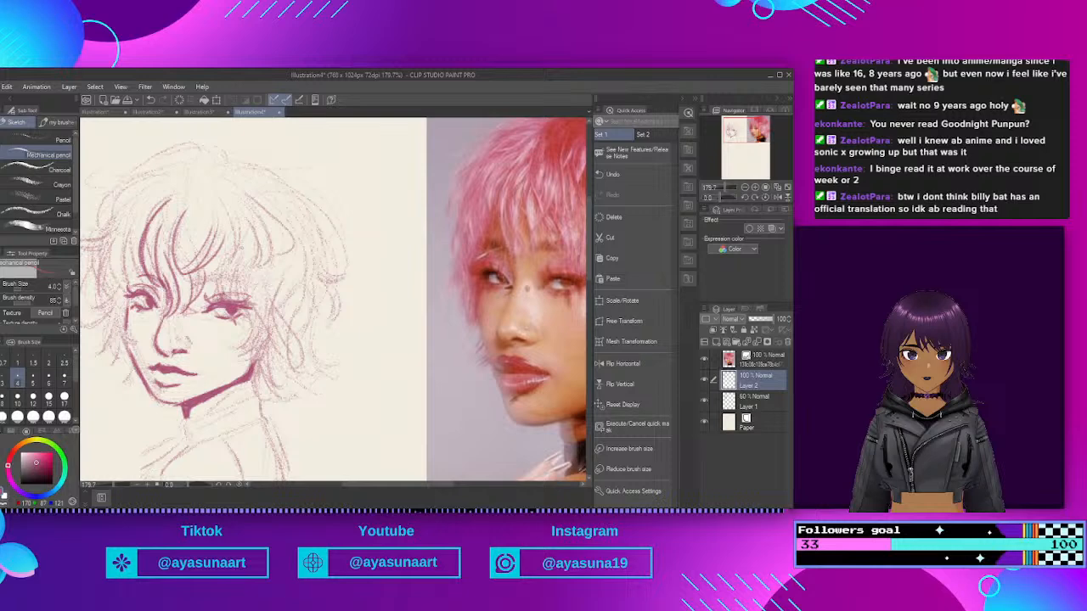
# Step: Draw curved strands over the near eye and down the near cheek, and add a stroke to the fringe's far side
pyautogui.scroll(-3, 244, 251)
pyautogui.scroll(1, 244, 250)
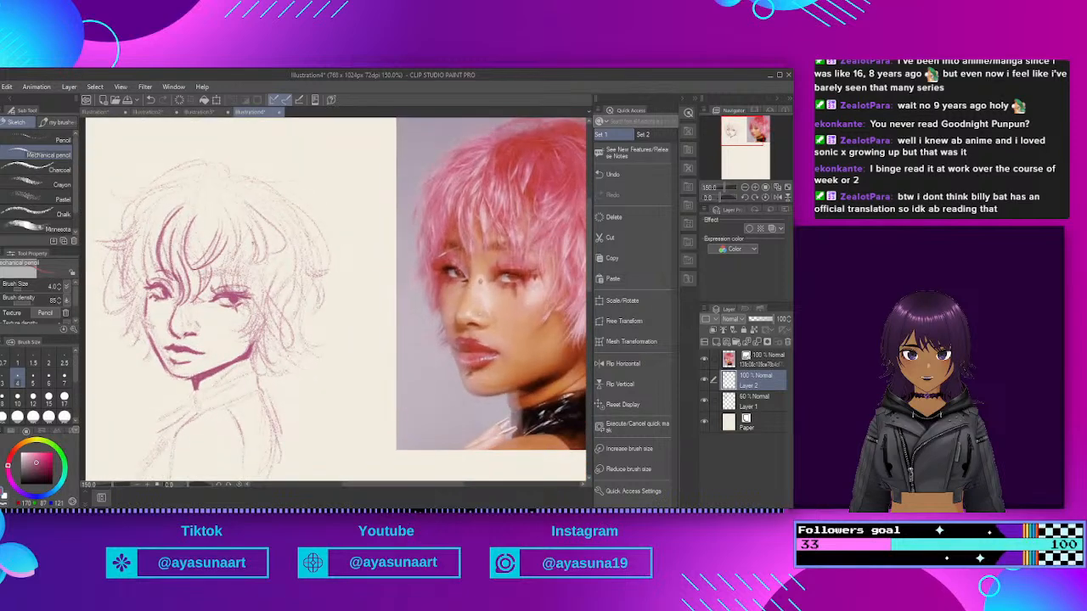
pyautogui.moveTo(237, 245)
pyautogui.mouseDown()
pyautogui.moveTo(215, 292)
pyautogui.moveTo(233, 292)
pyautogui.mouseUp()
pyautogui.moveTo(242, 298)
pyautogui.mouseDown()
pyautogui.moveTo(243, 338)
pyautogui.moveTo(244, 328)
pyautogui.moveTo(230, 330)
pyautogui.moveTo(250, 335)
pyautogui.mouseUp()
pyautogui.moveTo(260, 270)
pyautogui.mouseDown()
pyautogui.moveTo(246, 344)
pyautogui.moveTo(233, 348)
pyautogui.mouseUp()
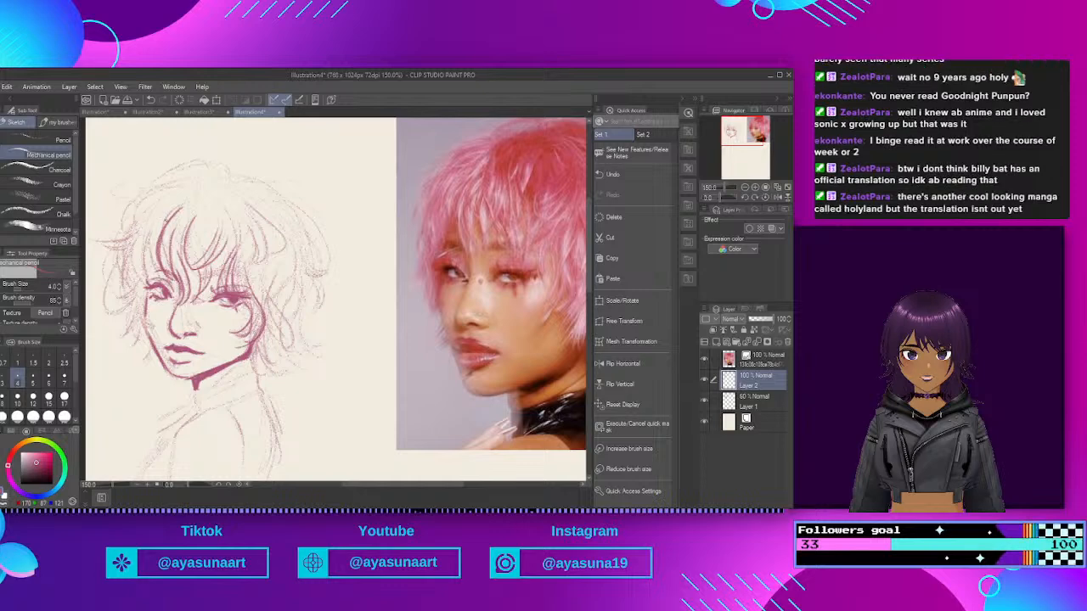
pyautogui.moveTo(169, 215); pyautogui.dragTo(155, 243)
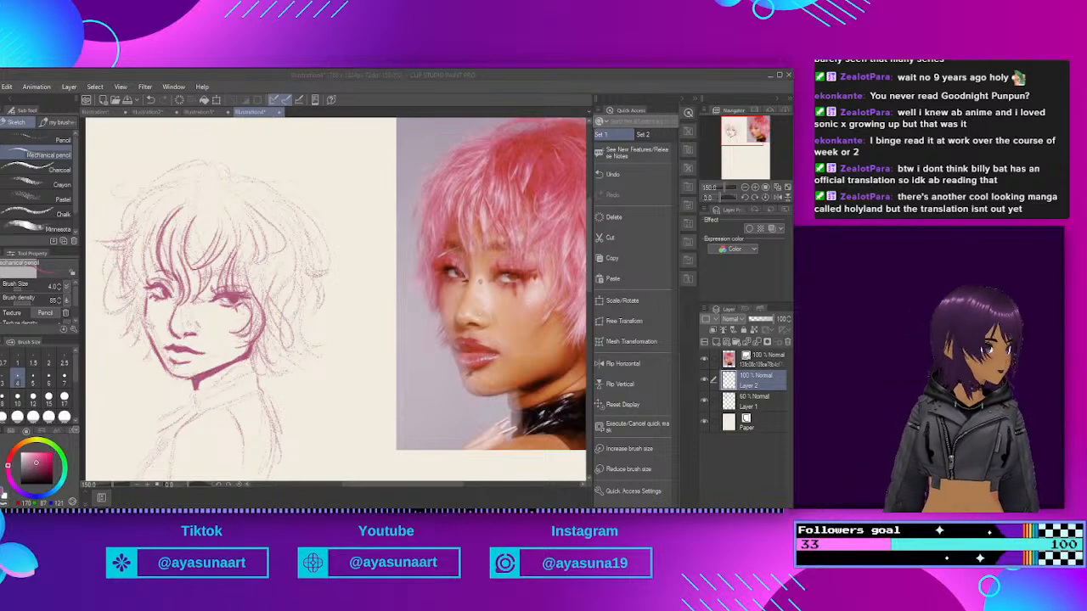
# Step: Extend the fringe on the near side with a curled lock and add another strand at its centre
pyautogui.scroll(-1, 77, 291)
pyautogui.scroll(-1, 349, 154)
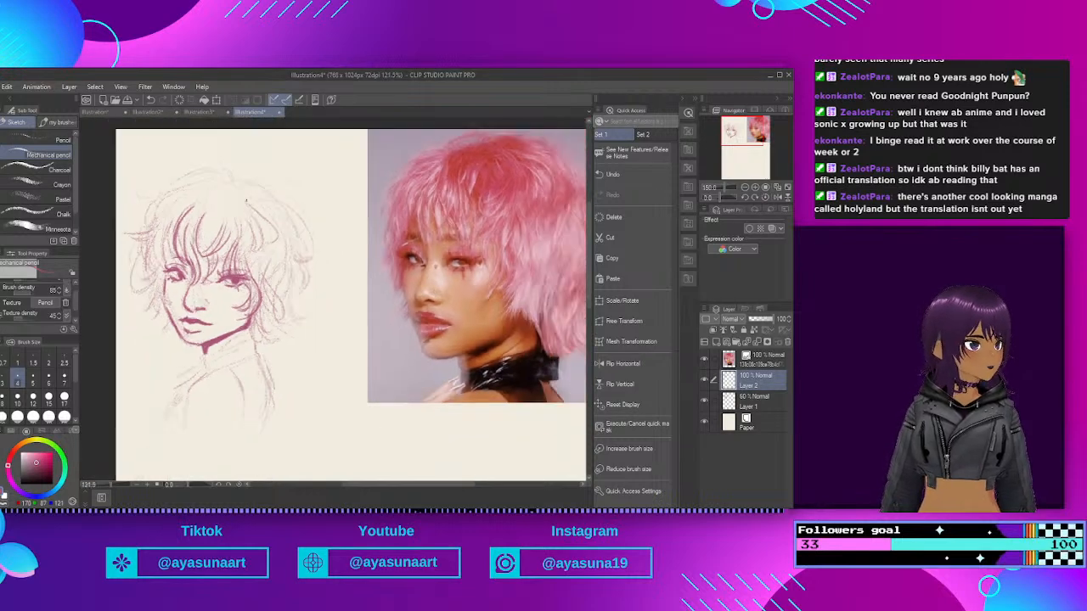
pyautogui.scroll(1, 349, 154)
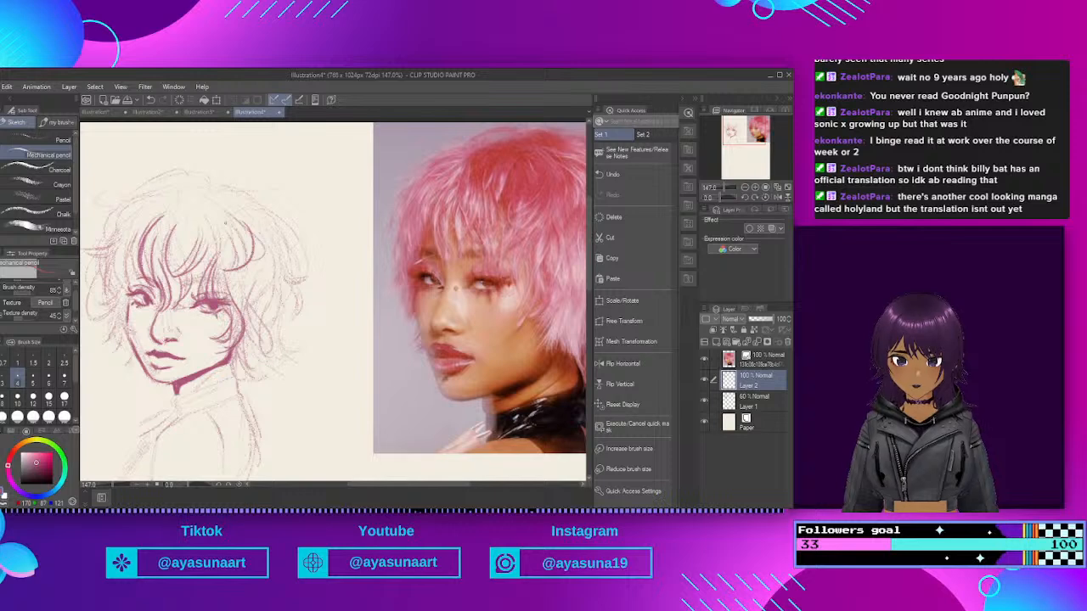
pyautogui.moveTo(193, 206); pyautogui.dragTo(180, 266)
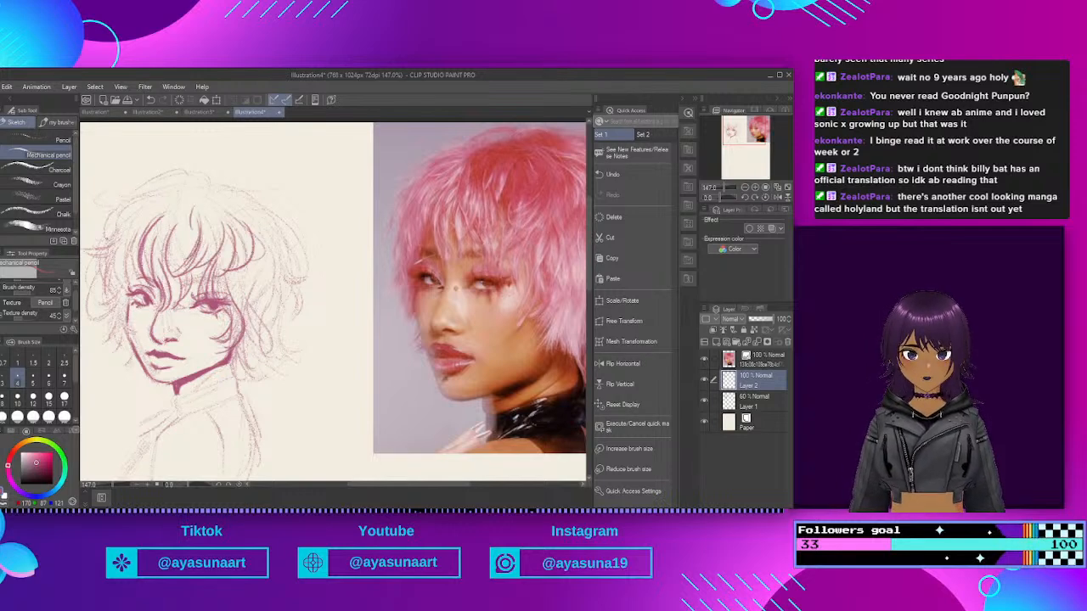
# Step: Draw the outer locks on the far side of the head from the crown to the pointed ends beside the cheek
pyautogui.moveTo(143, 201); pyautogui.dragTo(96, 260)
pyautogui.moveTo(128, 218); pyautogui.dragTo(99, 271)
pyautogui.moveTo(127, 225); pyautogui.dragTo(103, 295)
pyautogui.moveTo(133, 255)
pyautogui.mouseDown()
pyautogui.moveTo(121, 304)
pyautogui.moveTo(89, 312)
pyautogui.moveTo(111, 332)
pyautogui.mouseUp()
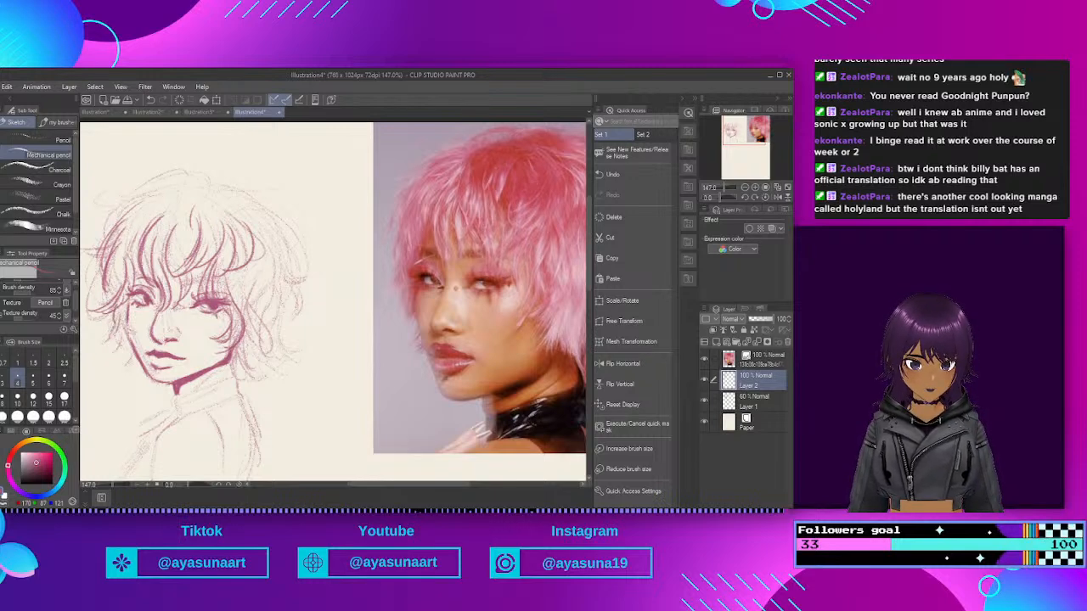
pyautogui.moveTo(132, 347); pyautogui.dragTo(123, 357)
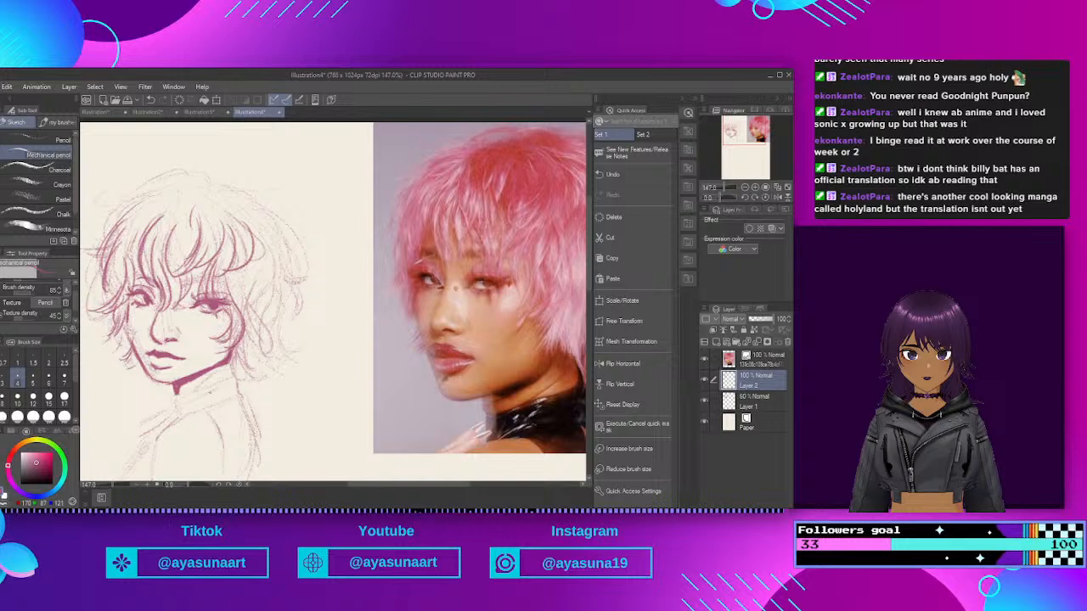
# Step: Outline the choker around the neck, fill it with dense hatching and darken the area under the jaw
pyautogui.moveTo(173, 399)
pyautogui.mouseDown()
pyautogui.moveTo(237, 376)
pyautogui.moveTo(239, 389)
pyautogui.mouseUp()
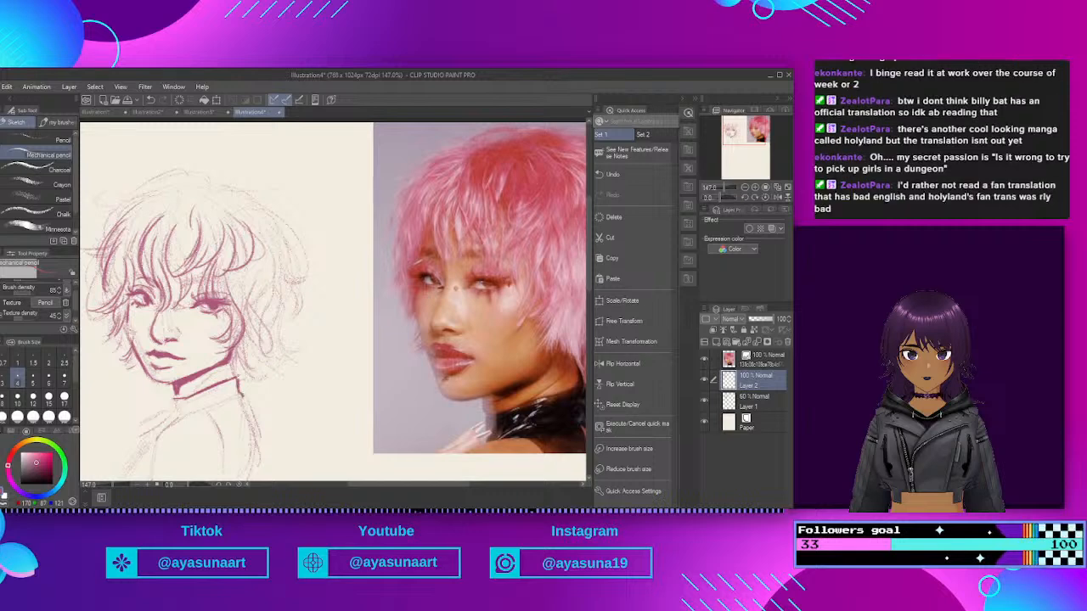
pyautogui.moveTo(237, 376); pyautogui.dragTo(242, 387)
pyautogui.moveTo(182, 415)
pyautogui.mouseDown()
pyautogui.moveTo(242, 393)
pyautogui.moveTo(185, 416)
pyautogui.moveTo(214, 414)
pyautogui.moveTo(234, 396)
pyautogui.mouseUp()
pyautogui.moveTo(235, 382); pyautogui.dragTo(231, 394)
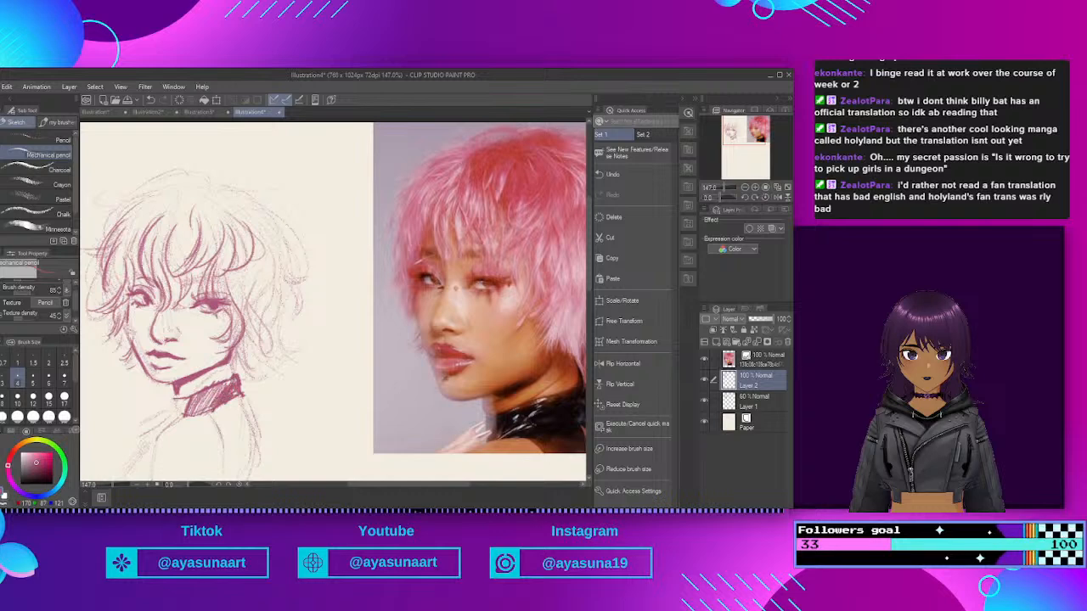
pyautogui.moveTo(178, 401); pyautogui.dragTo(170, 415)
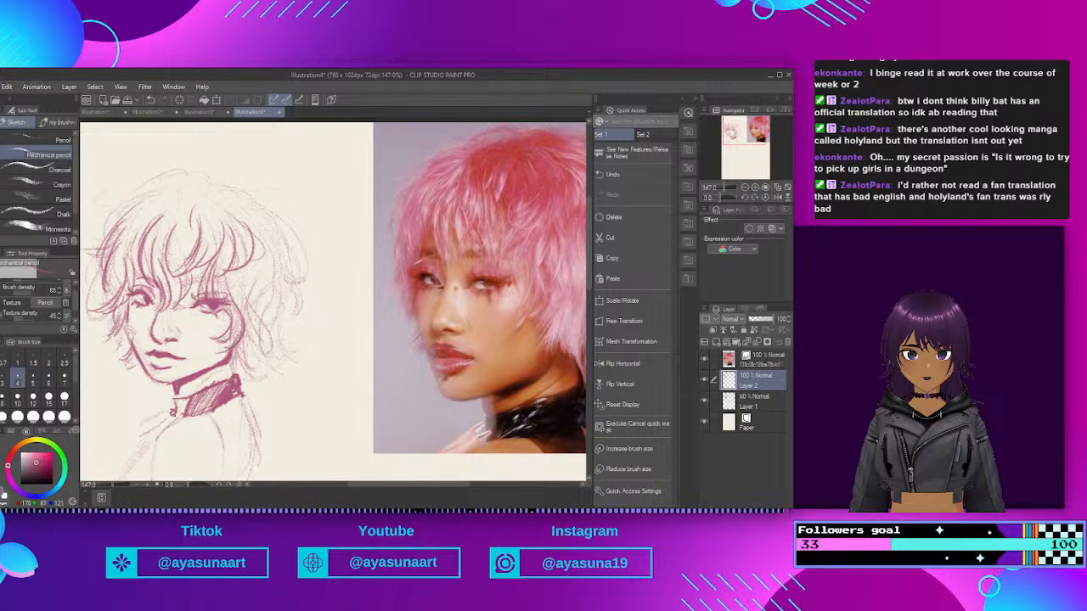
pyautogui.moveTo(223, 371); pyautogui.dragTo(205, 389)
# Step: Draw hair strands behind the near cheek, running down past the jaw to the choker
pyautogui.moveTo(240, 340); pyautogui.dragTo(231, 356)
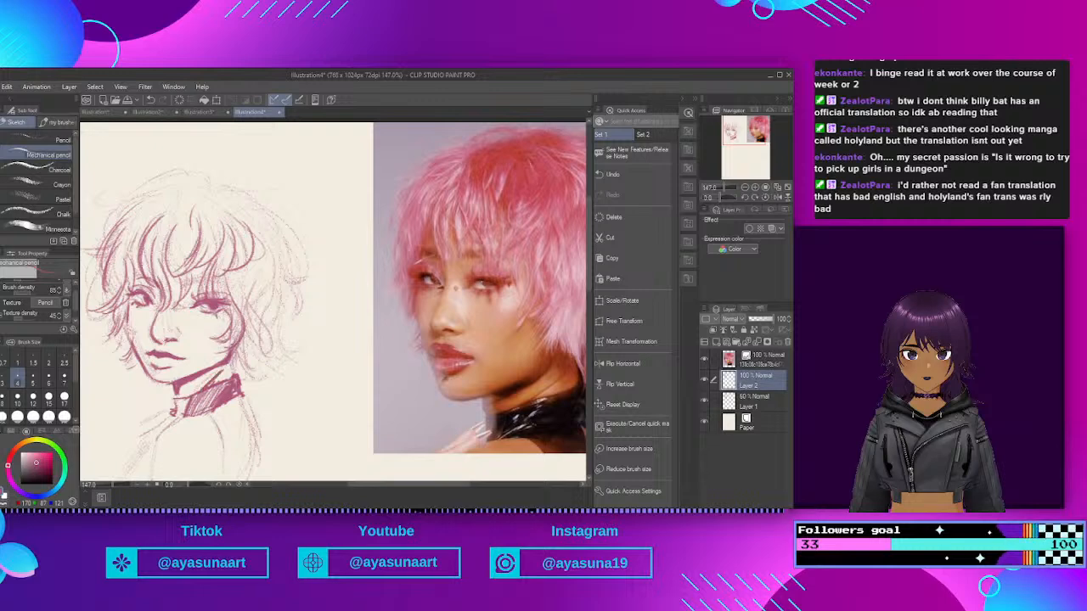
pyautogui.moveTo(258, 318)
pyautogui.mouseDown()
pyautogui.moveTo(253, 346)
pyautogui.moveTo(246, 338)
pyautogui.mouseUp()
pyautogui.moveTo(250, 337)
pyautogui.mouseDown()
pyautogui.moveTo(243, 369)
pyautogui.moveTo(228, 373)
pyautogui.moveTo(237, 377)
pyautogui.mouseUp()
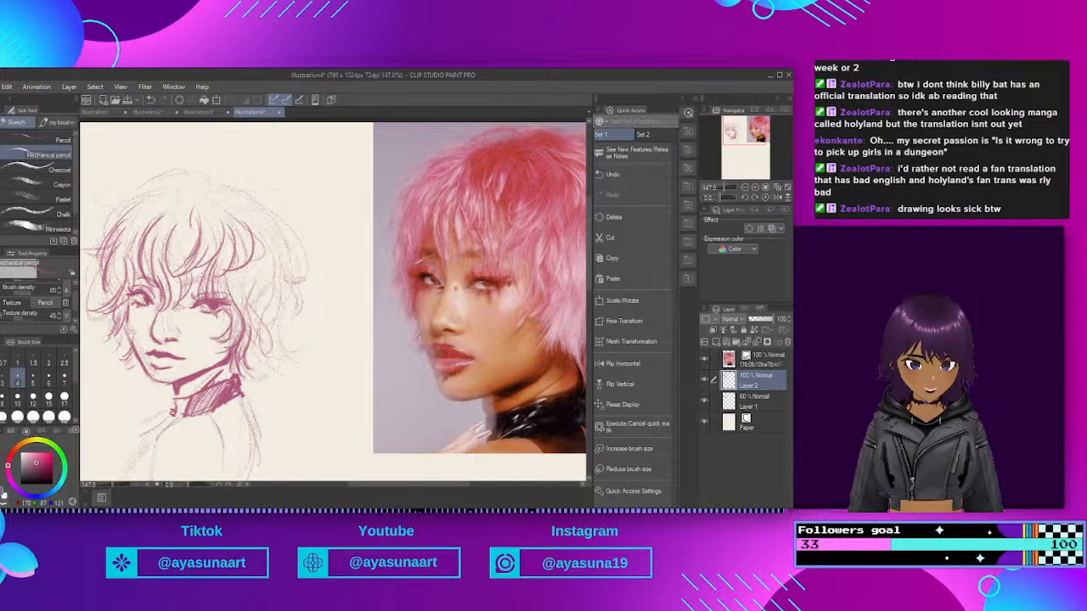
pyautogui.hotkey('ctrl', '-')
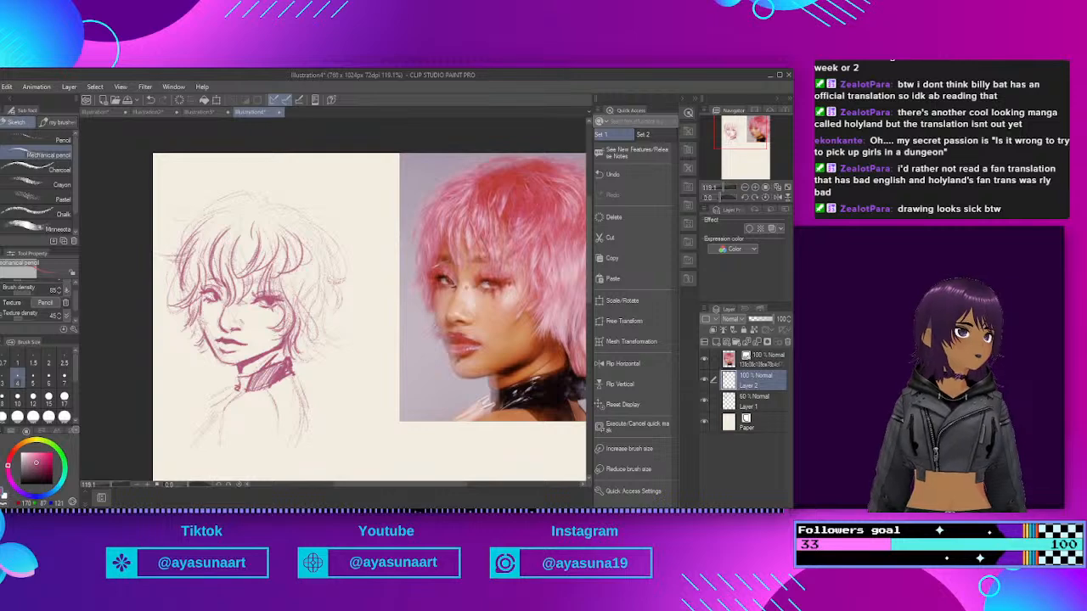
# Step: Draw wavy hair locks behind the near cheek down to pointed ends beside and behind the choker
pyautogui.scroll(1, 427, 135)
pyautogui.scroll(-2, 427, 135)
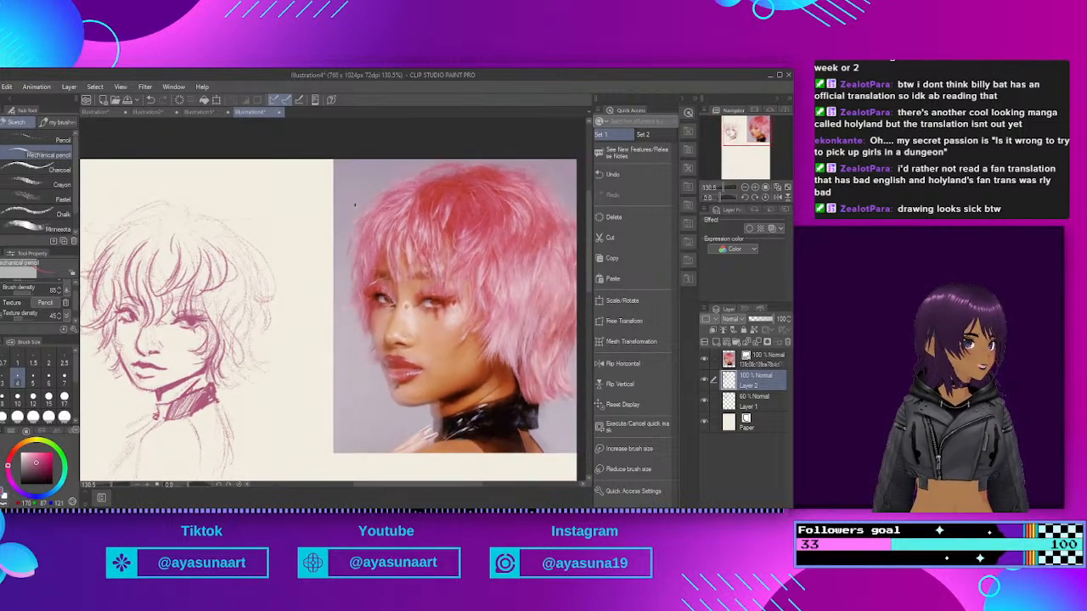
pyautogui.moveTo(235, 284)
pyautogui.mouseDown()
pyautogui.moveTo(256, 325)
pyautogui.moveTo(232, 378)
pyautogui.mouseUp()
pyautogui.moveTo(218, 373); pyautogui.dragTo(219, 392)
pyautogui.moveTo(229, 377); pyautogui.dragTo(224, 391)
pyautogui.moveTo(246, 360)
pyautogui.mouseDown()
pyautogui.moveTo(221, 390)
pyautogui.moveTo(246, 383)
pyautogui.mouseUp()
pyautogui.moveTo(247, 341); pyautogui.dragTo(239, 369)
pyautogui.moveTo(251, 366); pyautogui.dragTo(247, 374)
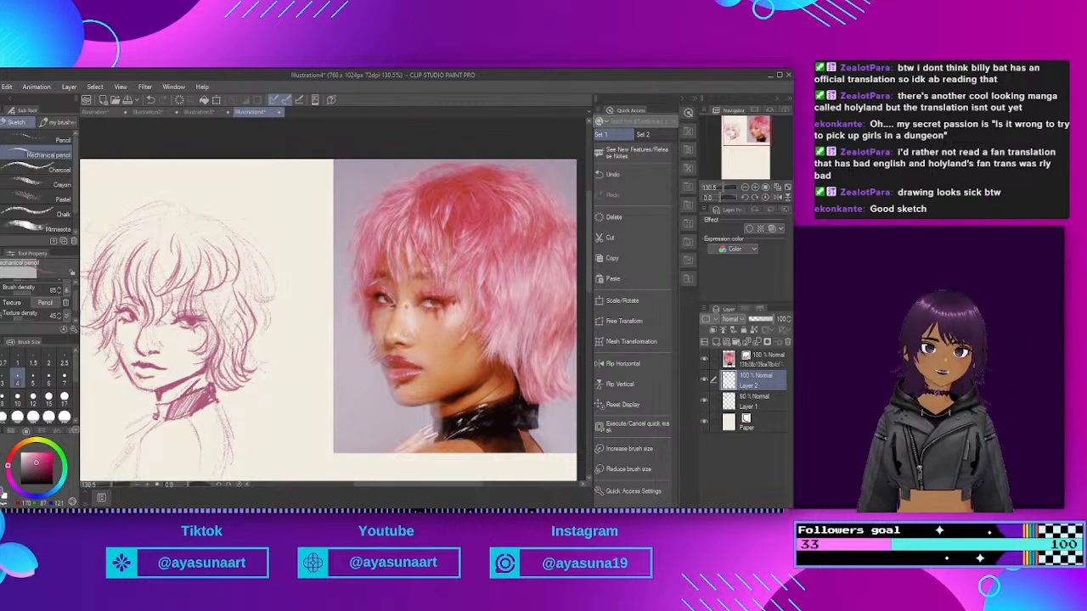
# Step: Draw the outer waves at the back of the head and the hair contour over the crown
pyautogui.moveTo(248, 262)
pyautogui.mouseDown()
pyautogui.moveTo(274, 316)
pyautogui.moveTo(246, 351)
pyautogui.mouseUp()
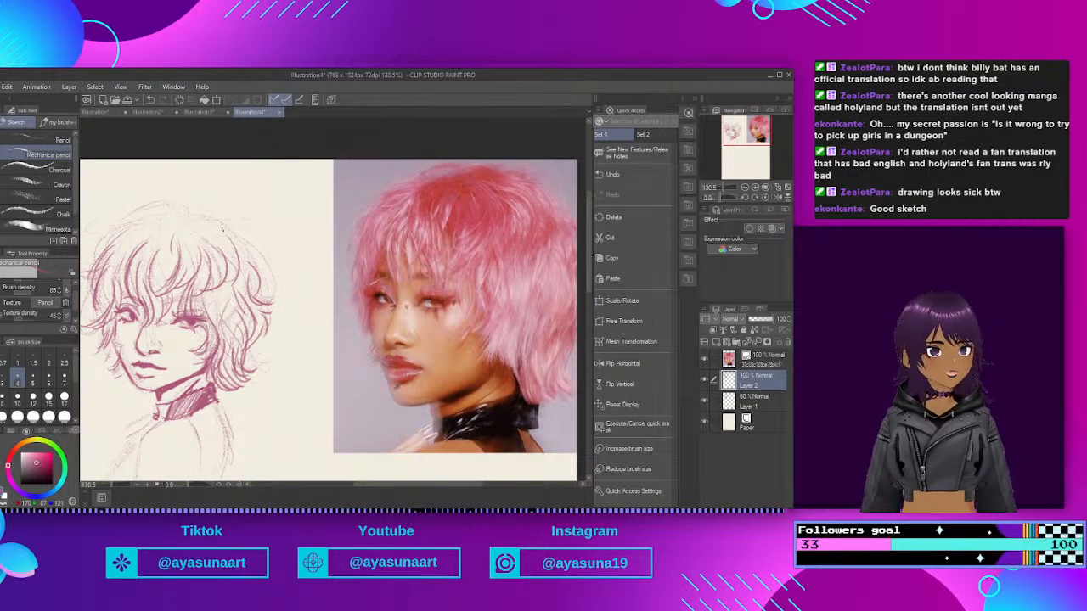
pyautogui.moveTo(219, 236); pyautogui.dragTo(237, 289)
pyautogui.moveTo(157, 215)
pyautogui.mouseDown()
pyautogui.moveTo(177, 221)
pyautogui.moveTo(164, 229)
pyautogui.moveTo(140, 210)
pyautogui.moveTo(135, 231)
pyautogui.moveTo(225, 230)
pyautogui.moveTo(240, 258)
pyautogui.moveTo(273, 274)
pyautogui.moveTo(263, 267)
pyautogui.moveTo(261, 298)
pyautogui.mouseUp()
pyautogui.moveTo(262, 287); pyautogui.dragTo(257, 303)
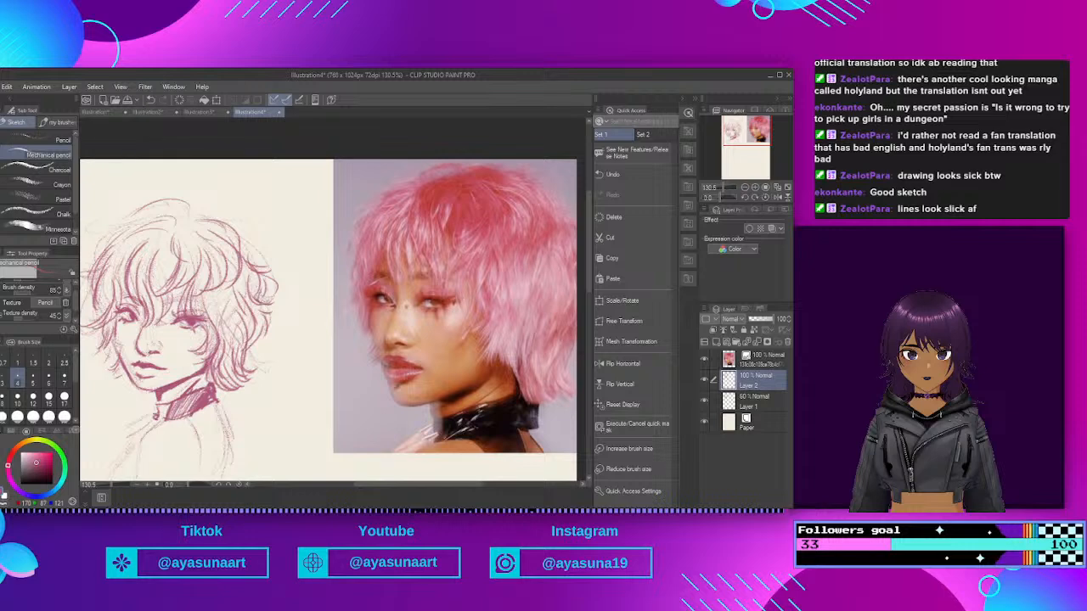
pyautogui.moveTo(240, 237); pyautogui.dragTo(250, 261)
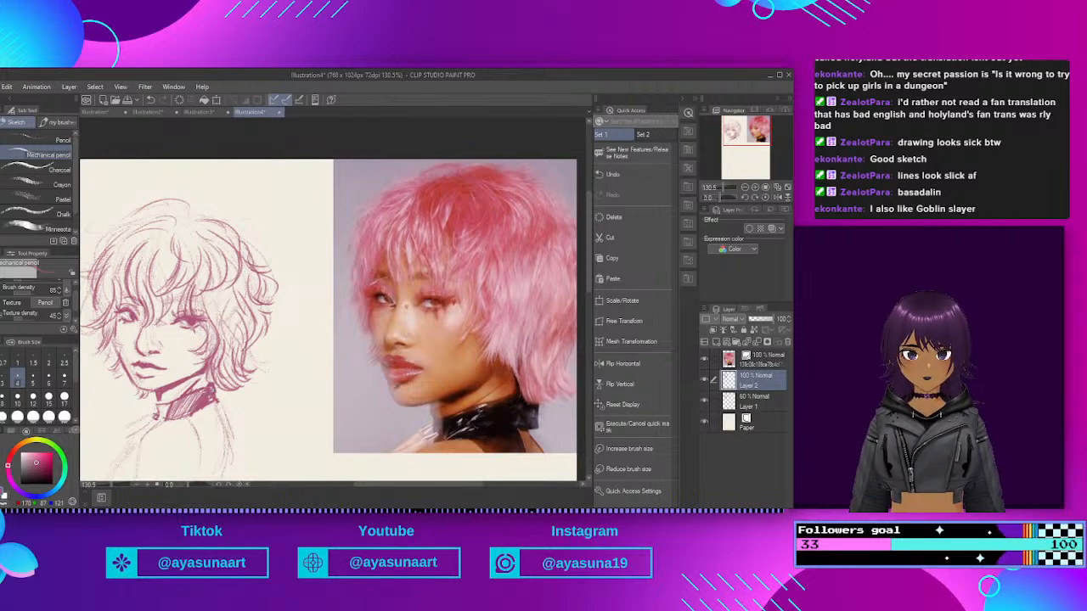
# Step: Draw the far shoulder line, the back contour below the neck and the short strokes of the near arm
pyautogui.scroll(-4, 318, 345)
pyautogui.scroll(3, 288, 424)
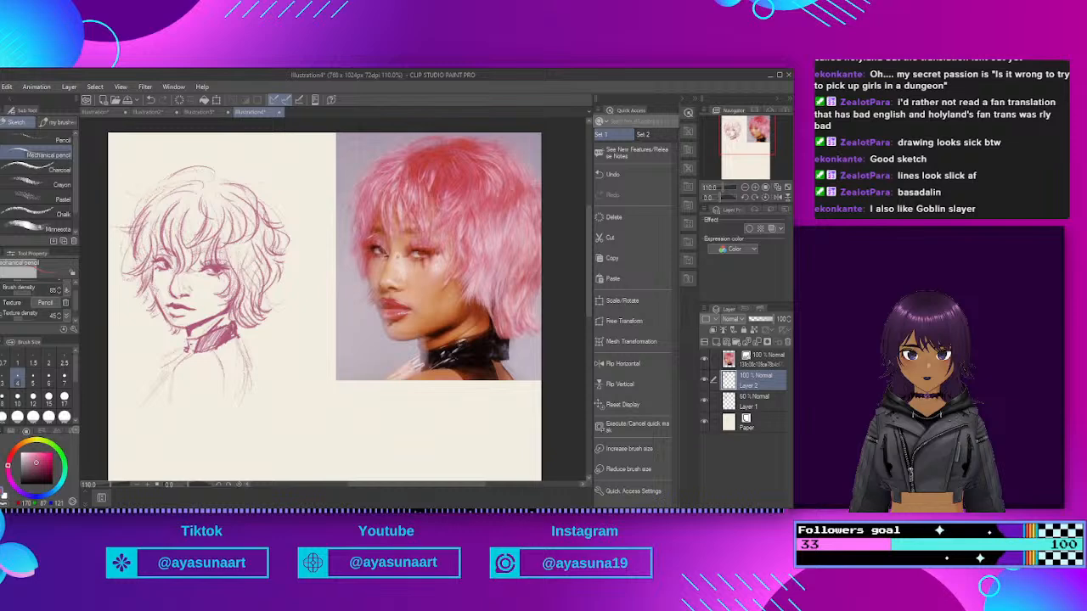
pyautogui.moveTo(192, 354)
pyautogui.mouseDown()
pyautogui.moveTo(170, 399)
pyautogui.moveTo(142, 398)
pyautogui.mouseUp()
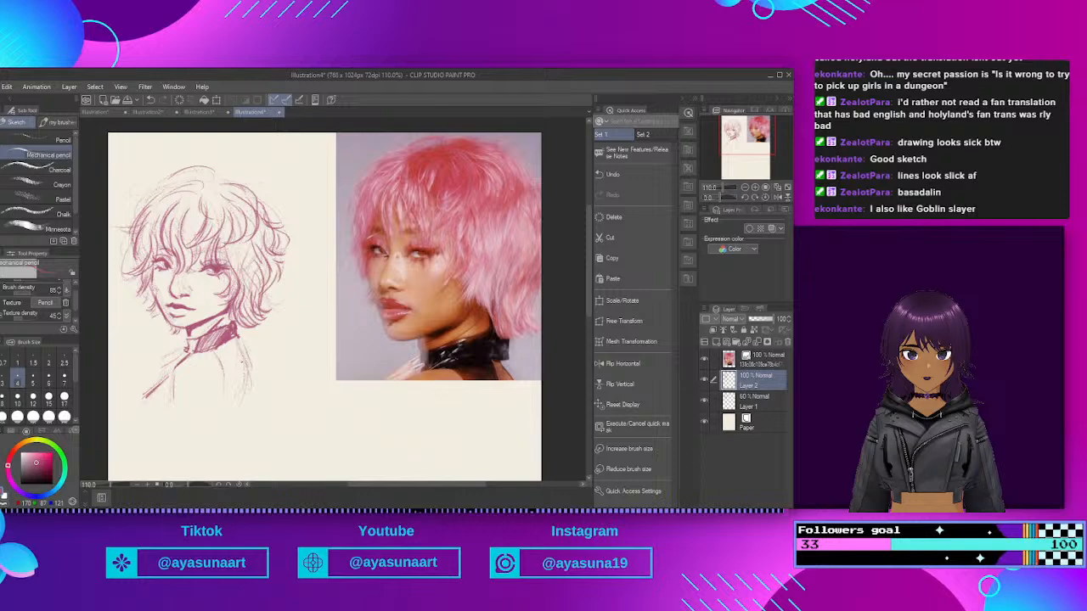
pyautogui.moveTo(239, 338)
pyautogui.mouseDown()
pyautogui.moveTo(244, 395)
pyautogui.moveTo(216, 414)
pyautogui.mouseUp()
pyautogui.moveTo(224, 395)
pyautogui.mouseDown()
pyautogui.moveTo(215, 417)
pyautogui.moveTo(235, 414)
pyautogui.mouseUp()
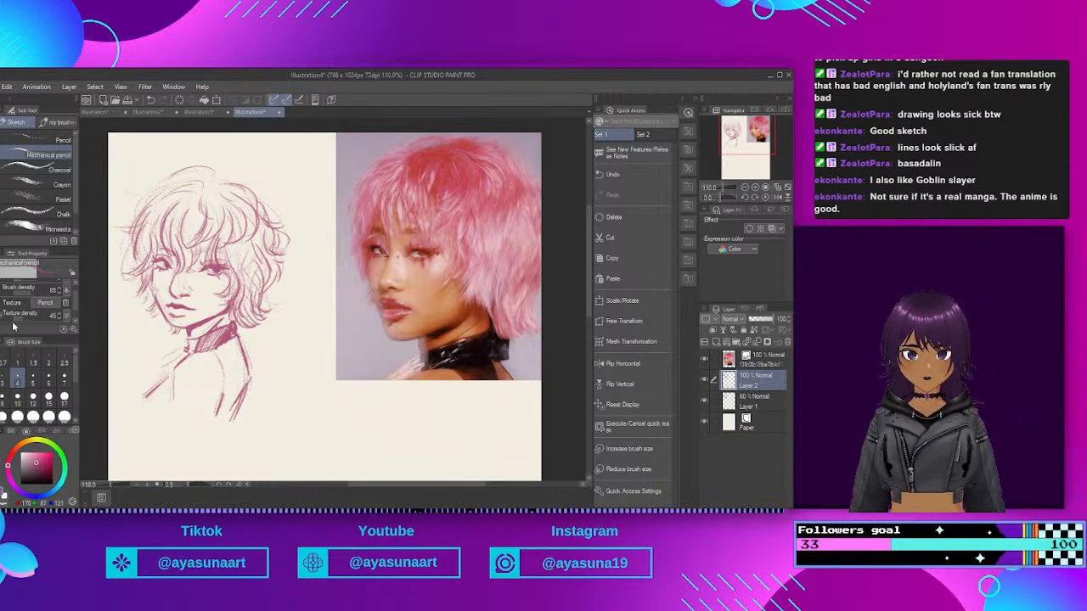
# Step: Examine the pencil portrait against the pink-haired reference, up close and as a whole page
pyautogui.scroll(4, 124, 177)
pyautogui.scroll(-4, 204, 185)
pyautogui.scroll(2, 334, 156)
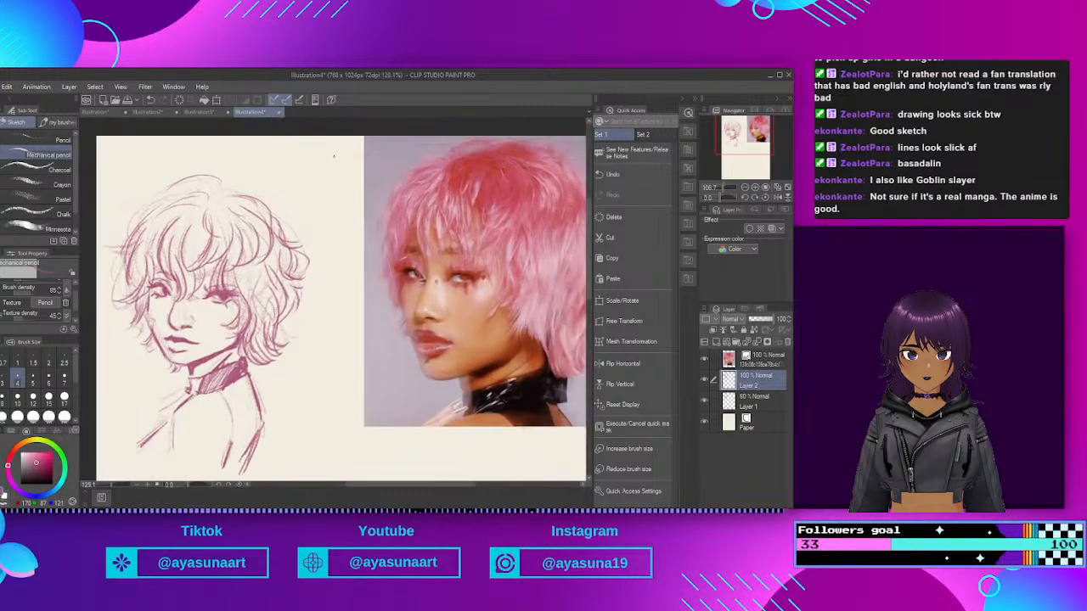
pyautogui.scroll(3, 333, 156)
pyautogui.scroll(-3, 156, 170)
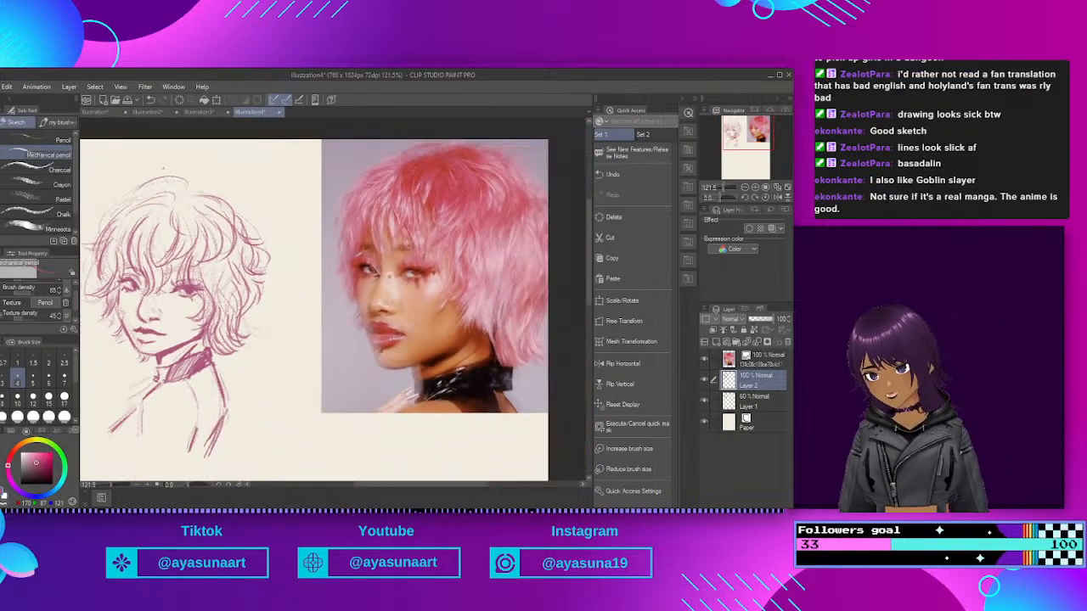
pyautogui.scroll(-1, 178, 167)
pyautogui.scroll(3, 188, 165)
pyautogui.scroll(-2, 224, 161)
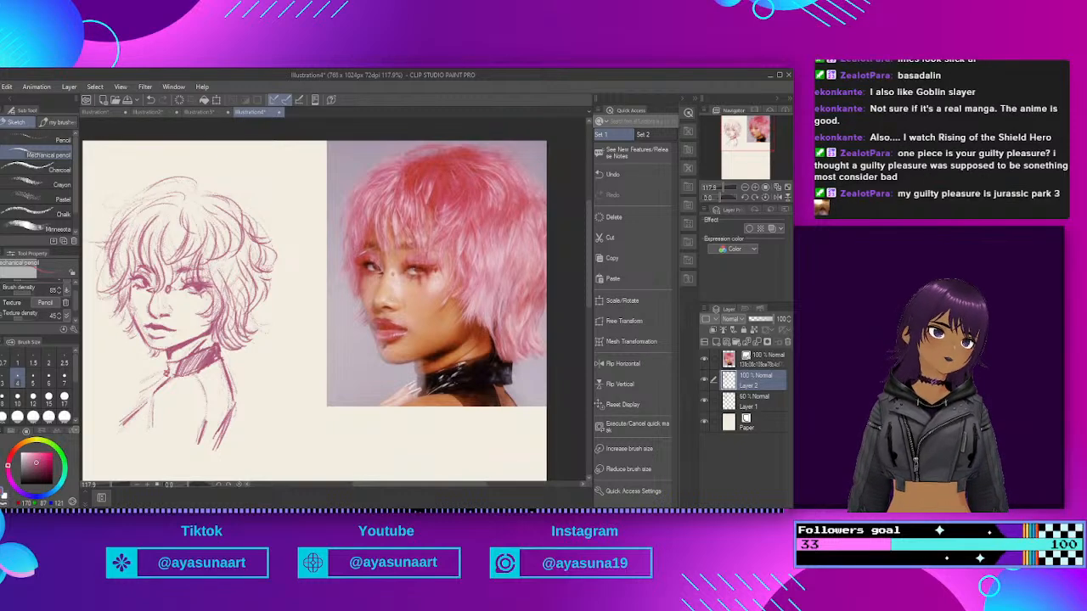
pyautogui.scroll(-5, 159, 293)
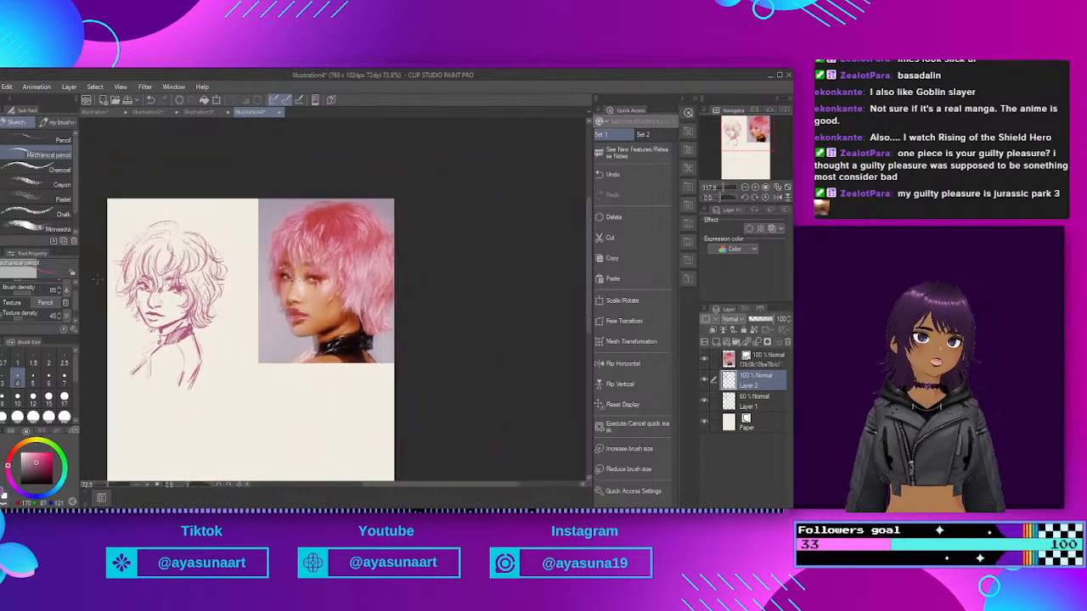
pyautogui.scroll(6, 160, 293)
pyautogui.scroll(3, 153, 289)
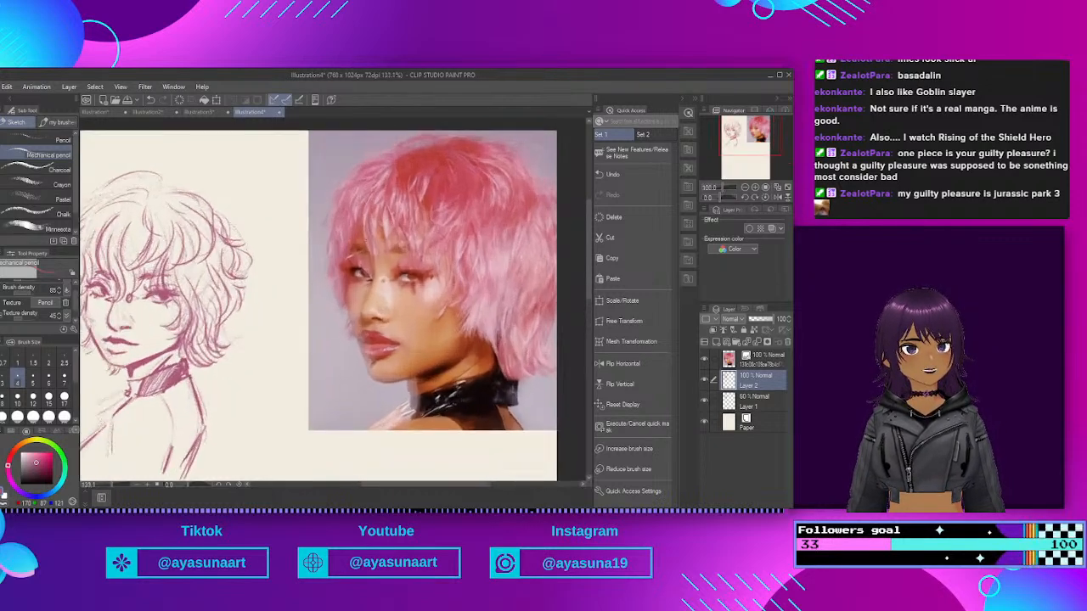
pyautogui.scroll(-2, 152, 288)
pyautogui.scroll(3, 152, 289)
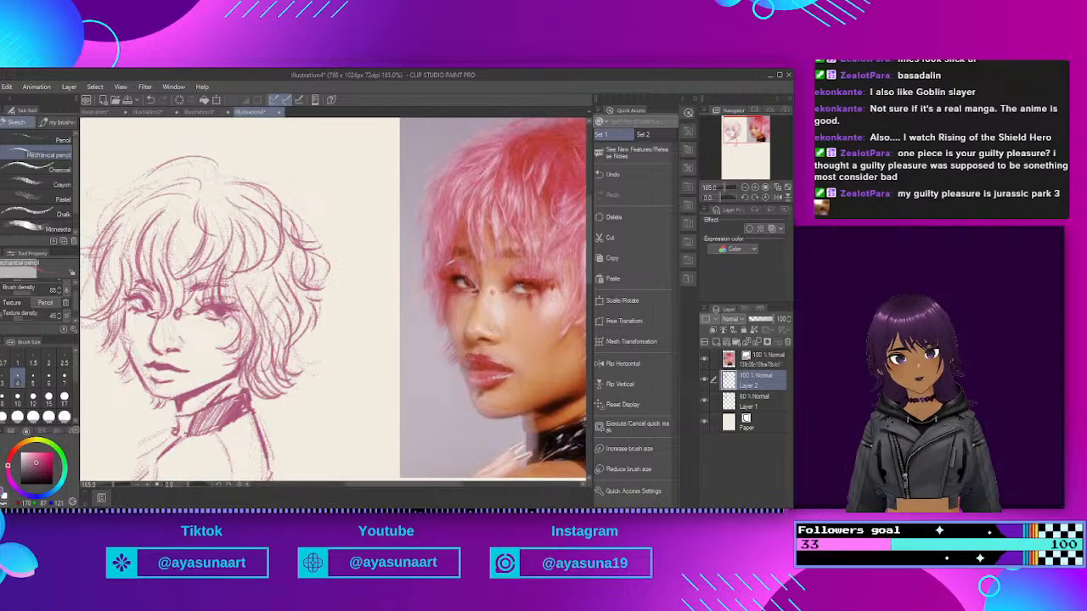
pyautogui.scroll(-3, 149, 286)
pyautogui.scroll(3, 271, 264)
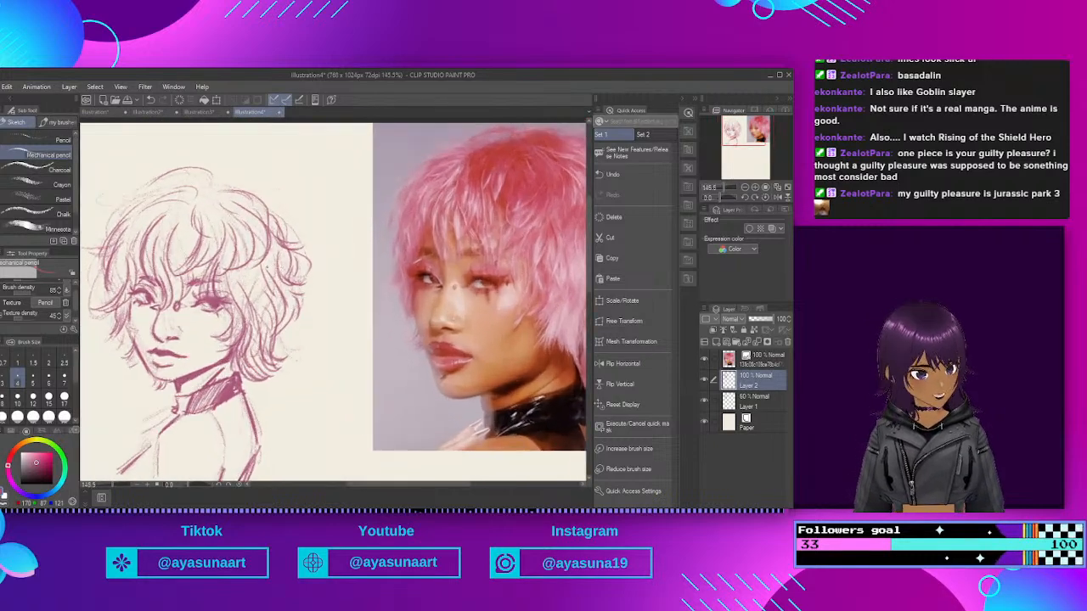
pyautogui.scroll(-2, 39, 191)
pyautogui.scroll(-3, 272, 275)
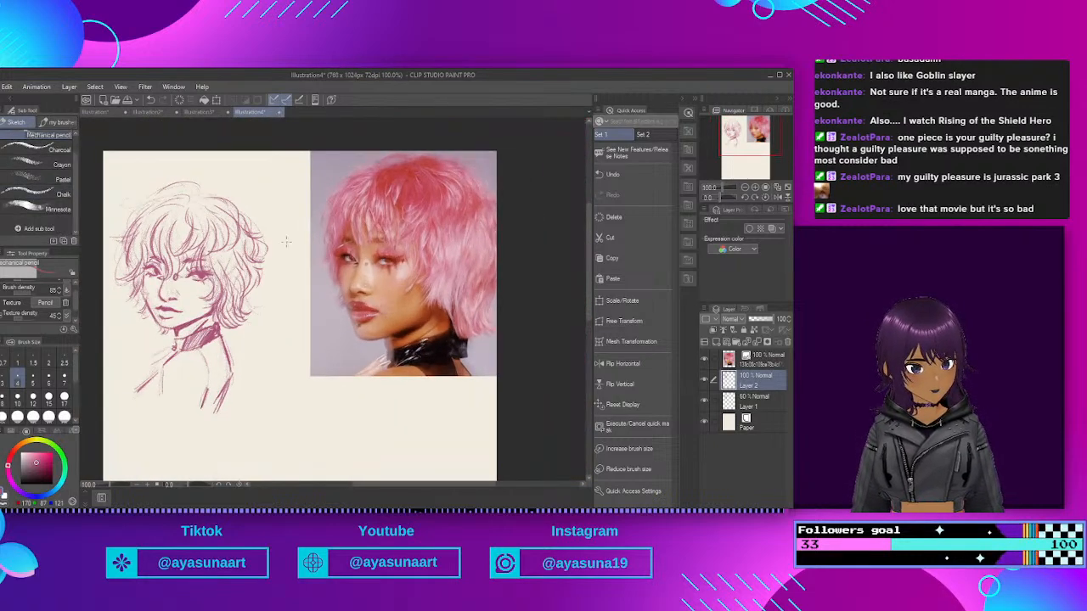
pyautogui.scroll(1, 290, 237)
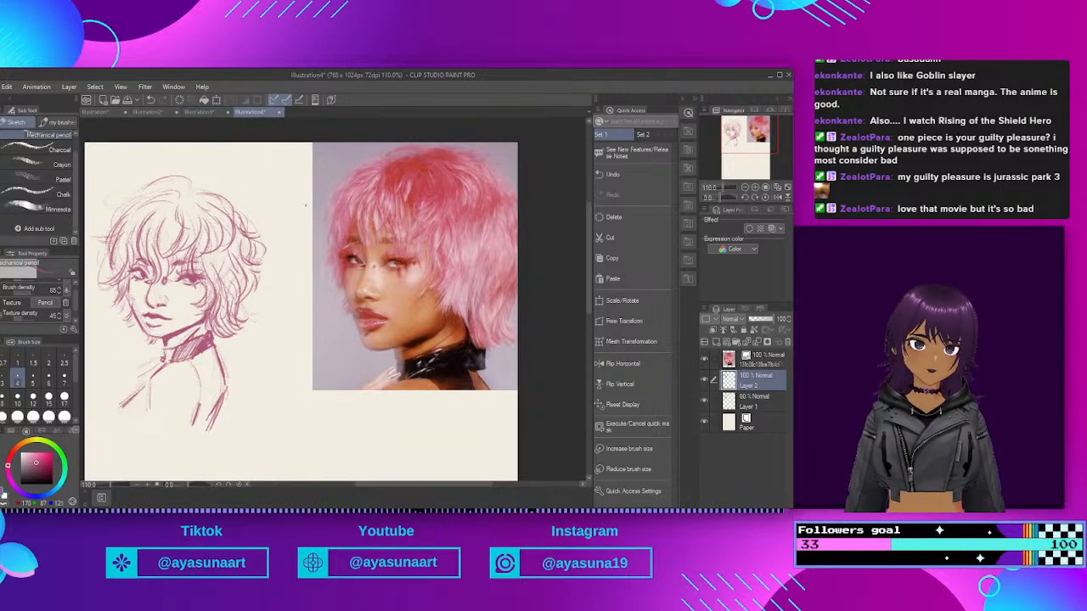
pyautogui.scroll(1, 288, 243)
pyautogui.scroll(-6, 313, 227)
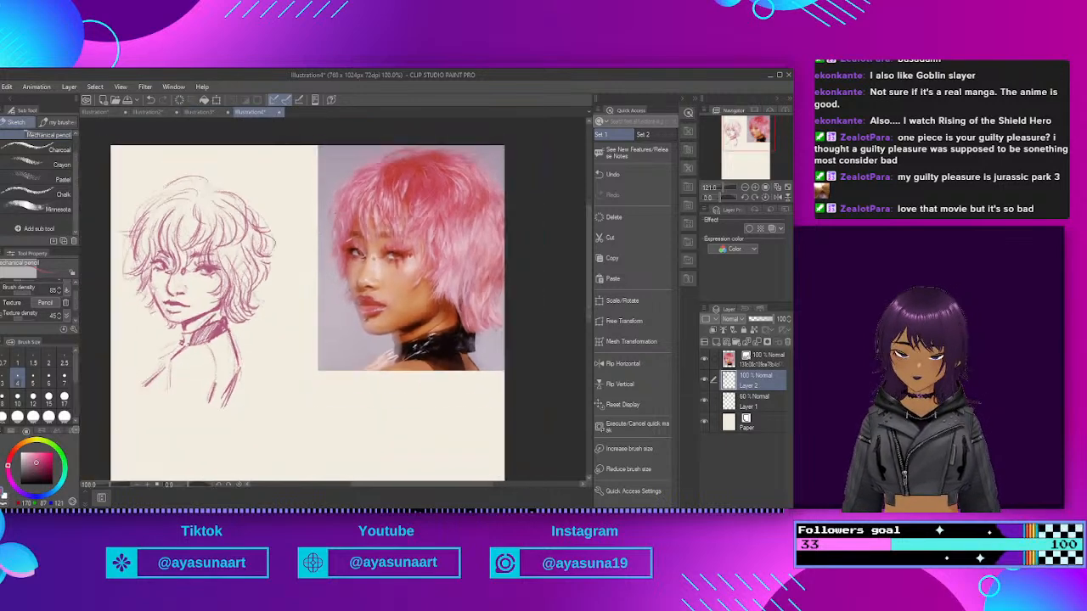
pyautogui.scroll(-3, 389, 273)
pyautogui.scroll(3, 381, 290)
pyautogui.scroll(-3, 384, 292)
pyautogui.scroll(1, 385, 292)
pyautogui.scroll(1, 385, 292)
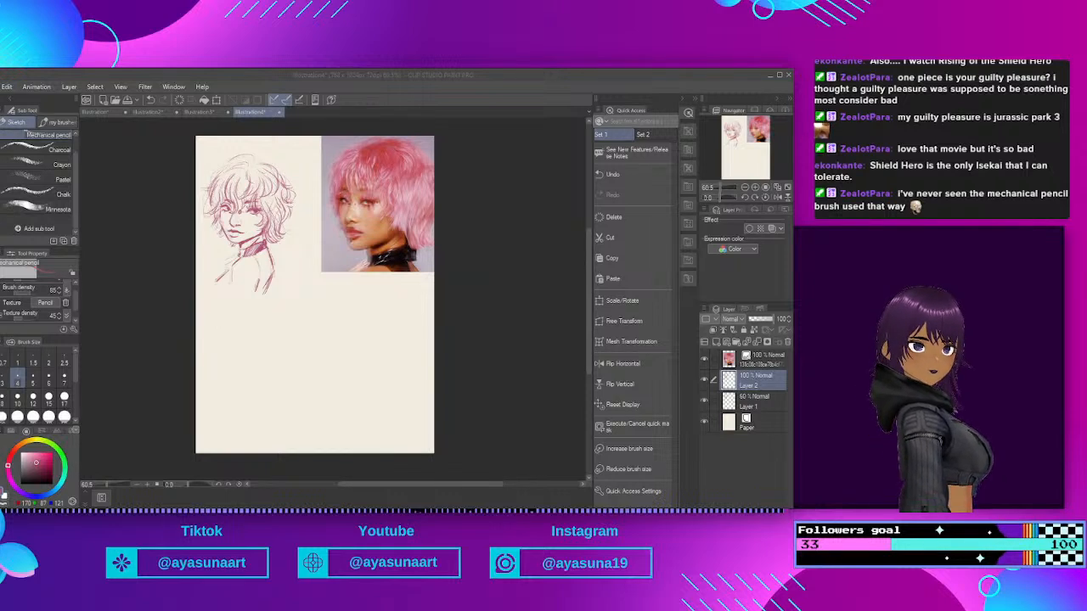
# Step: Bring in the copied photo of the blue-haired woman from another window and paste it onto the canvas
pyautogui.hotkey('alt', 'Tab')
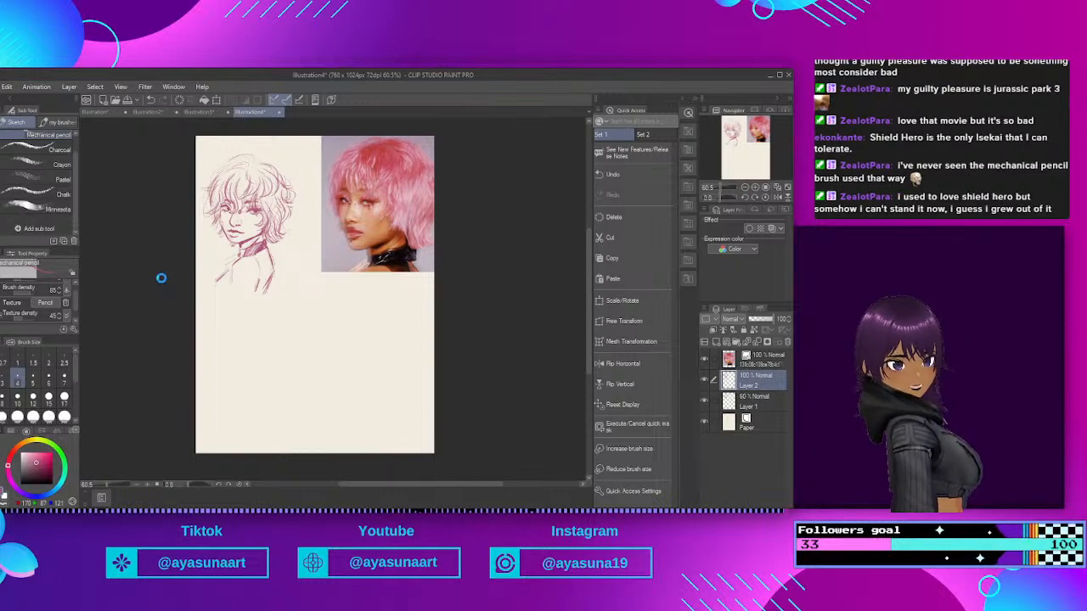
pyautogui.hotkey('alt', 'Tab')
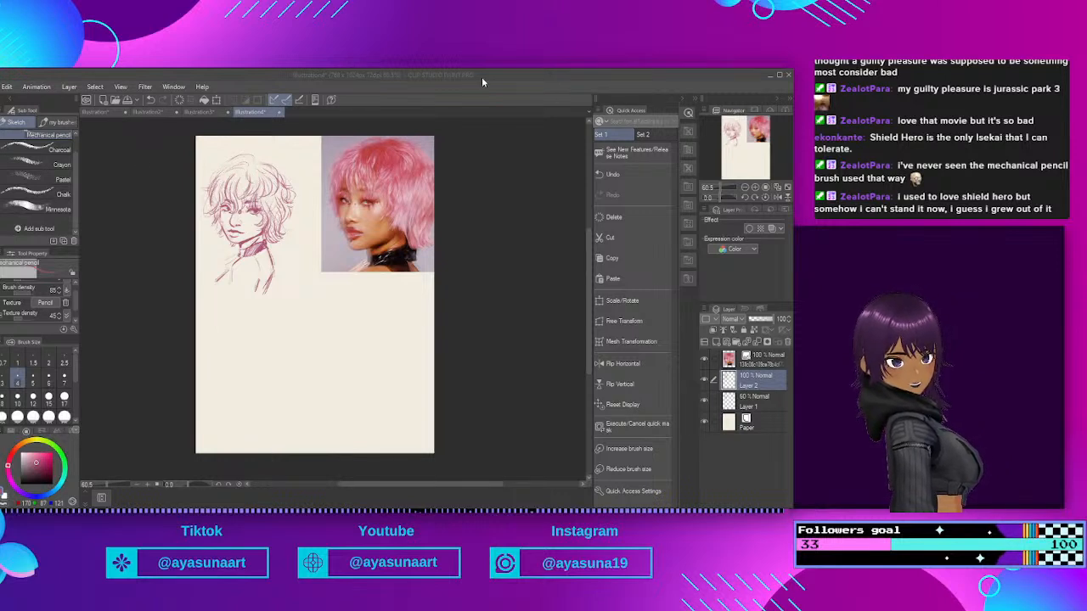
pyautogui.click(375, 71)
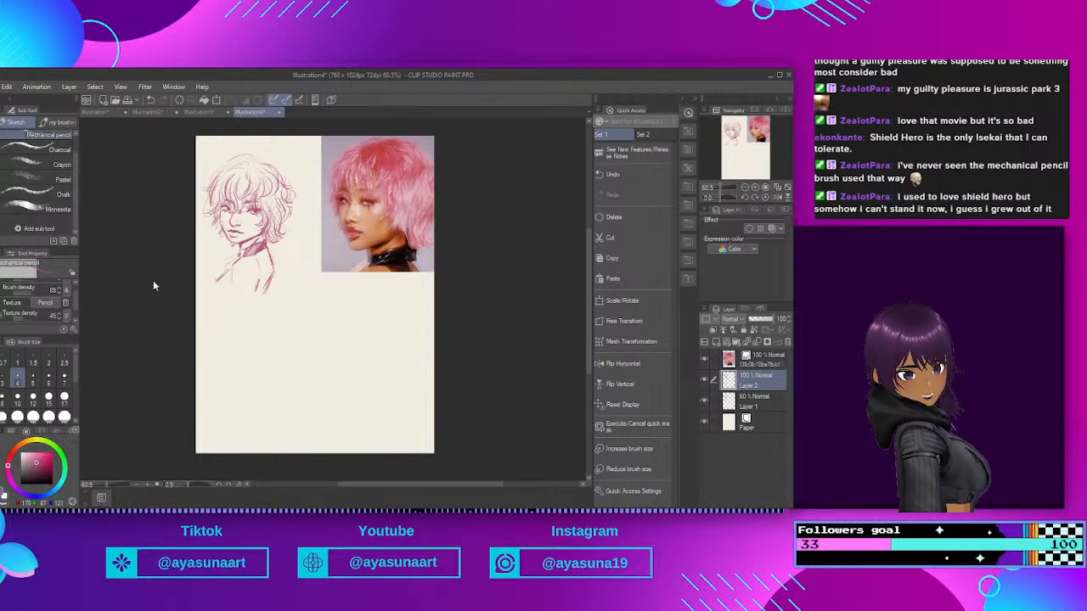
pyautogui.hotkey('alt', 'Tab')
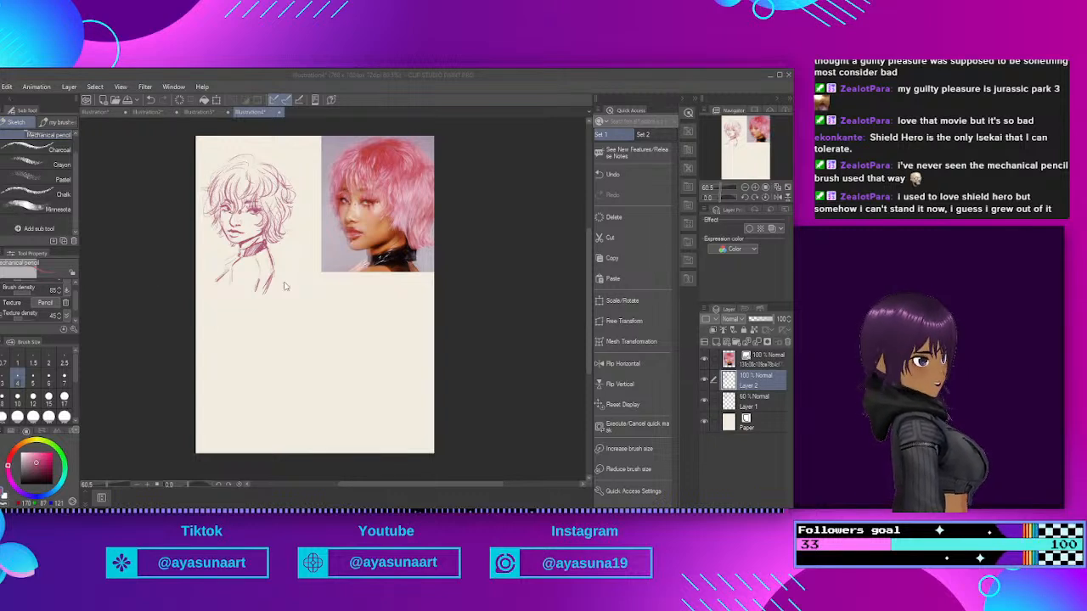
pyautogui.hotkey('ctrl', 'v')
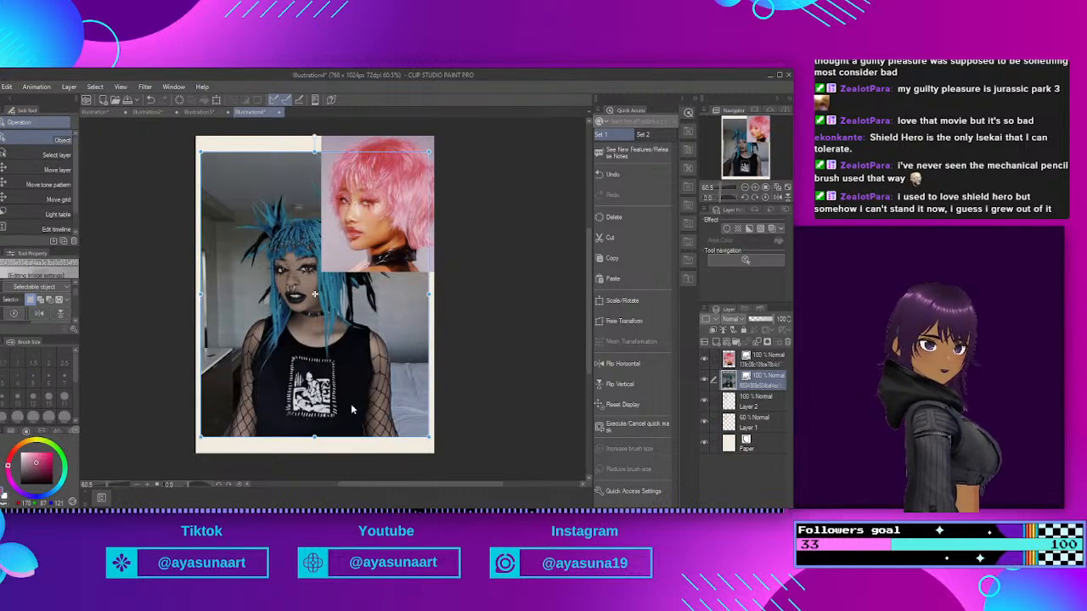
# Step: Scale down the blue-haired reference photo and place it directly beneath the pink-haired reference
pyautogui.moveTo(429, 437); pyautogui.dragTo(326, 310)
pyautogui.moveTo(245, 277)
pyautogui.mouseDown()
pyautogui.moveTo(318, 393)
pyautogui.moveTo(356, 397)
pyautogui.mouseUp()
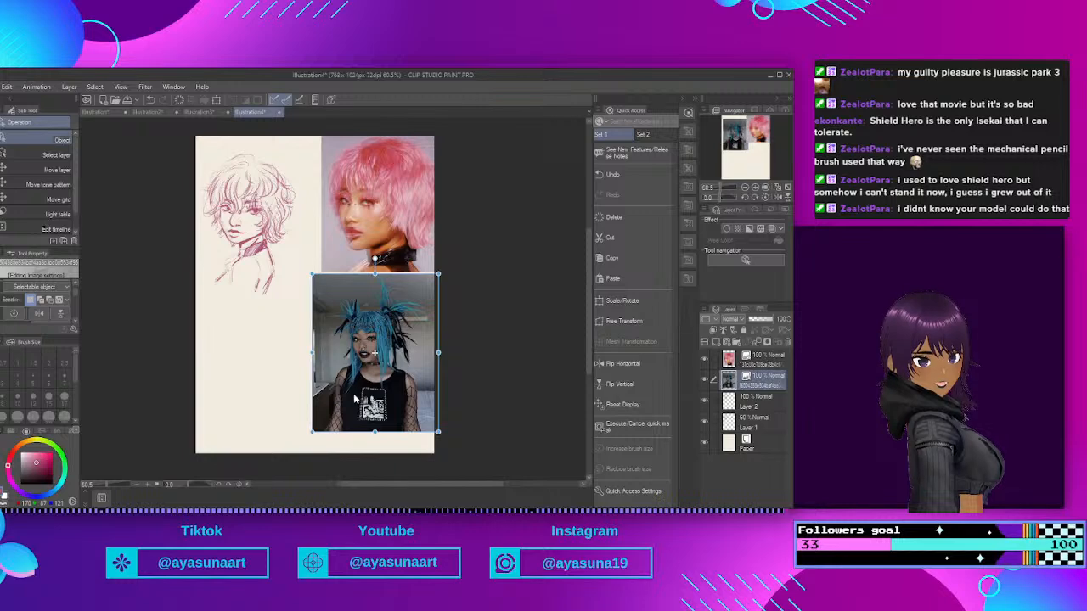
pyautogui.moveTo(314, 432); pyautogui.dragTo(334, 421)
pyautogui.scroll(5, 380, 340)
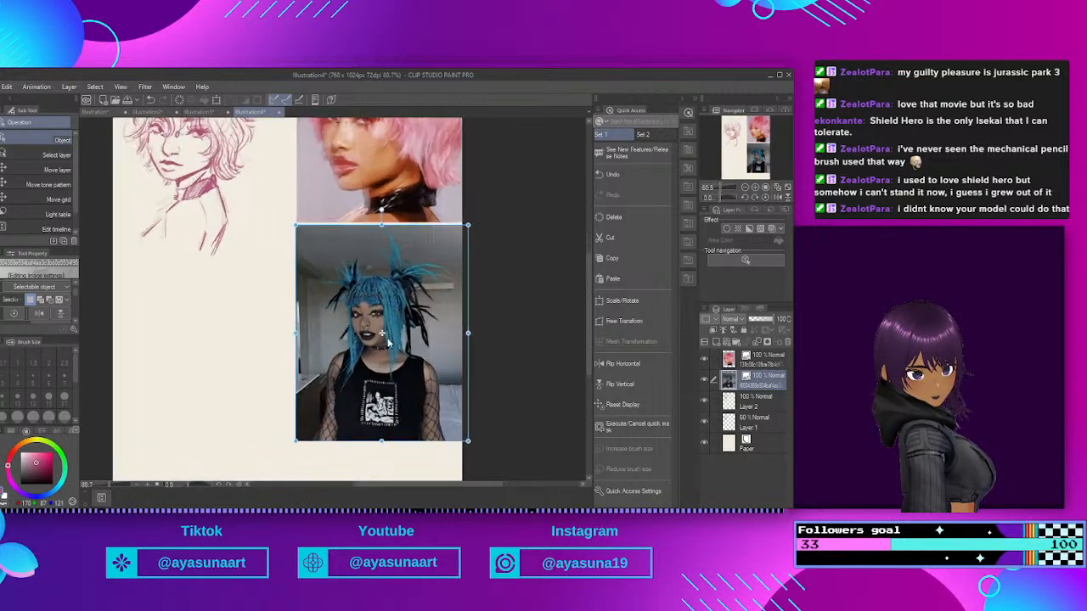
pyautogui.scroll(-2, 411, 268)
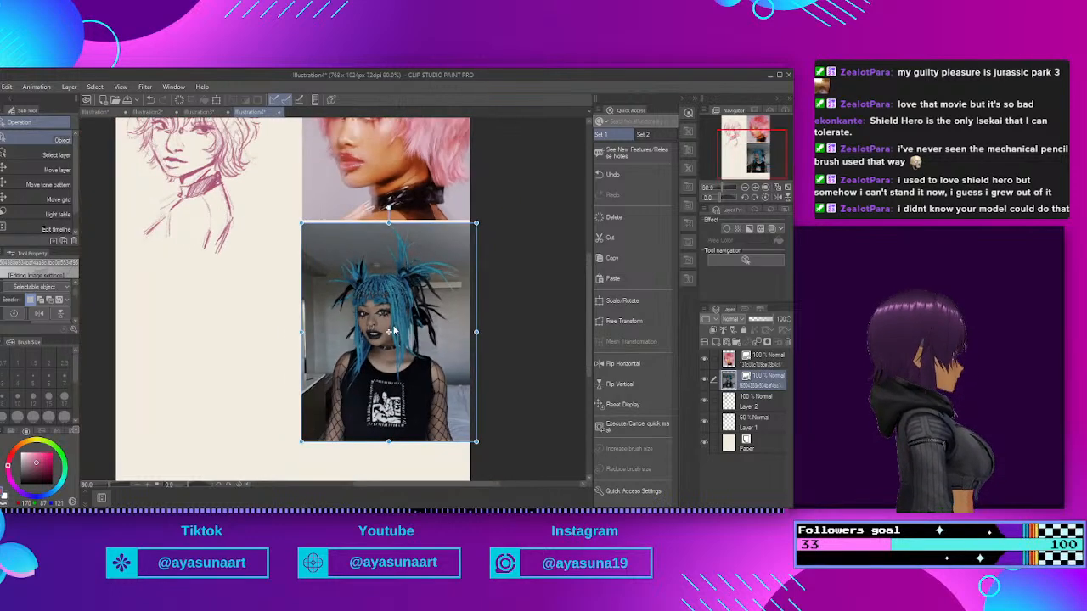
pyautogui.scroll(2, 380, 256)
pyautogui.scroll(-2, 380, 252)
pyautogui.scroll(1, 340, 262)
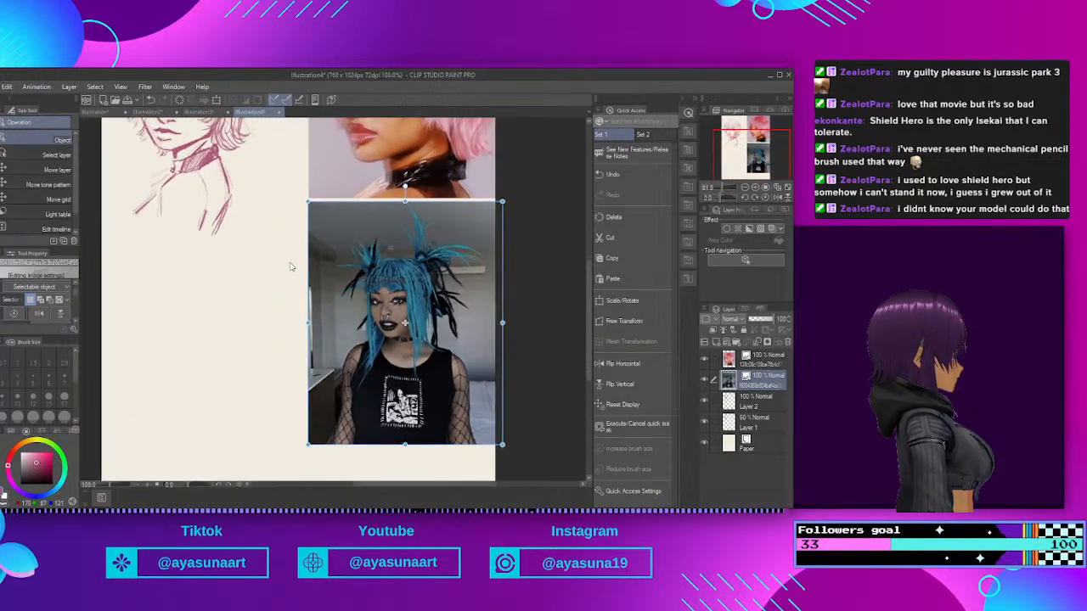
# Step: Make Layer 1 the active layer and choose the Pencil brush for sketching beside the blue-haired reference
pyautogui.click(747, 423)
pyautogui.scroll(-2, 328, 321)
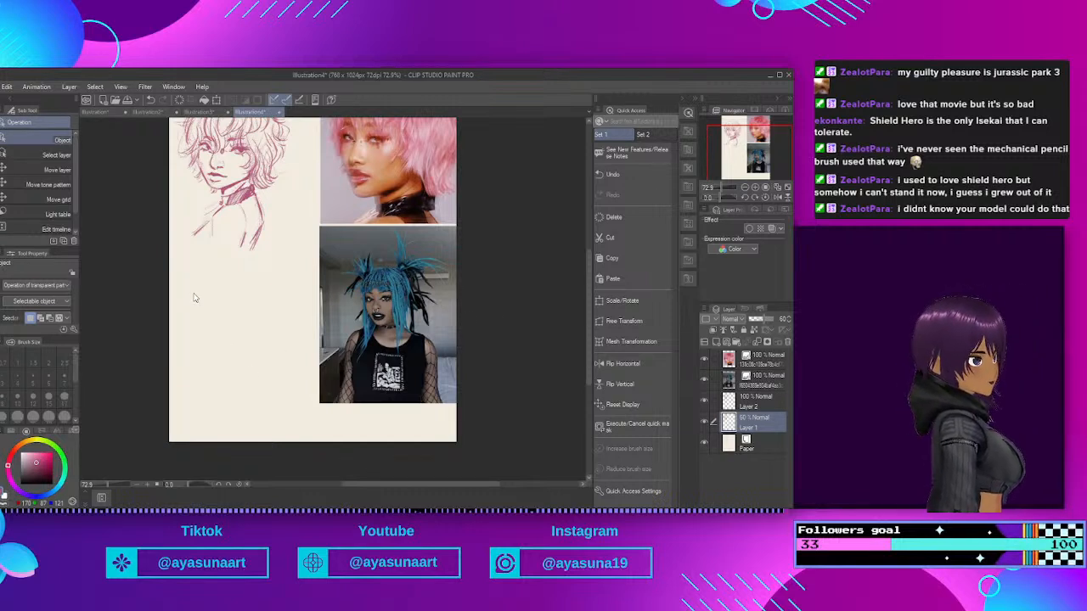
pyautogui.scroll(1, 297, 279)
pyautogui.scroll(1, 286, 281)
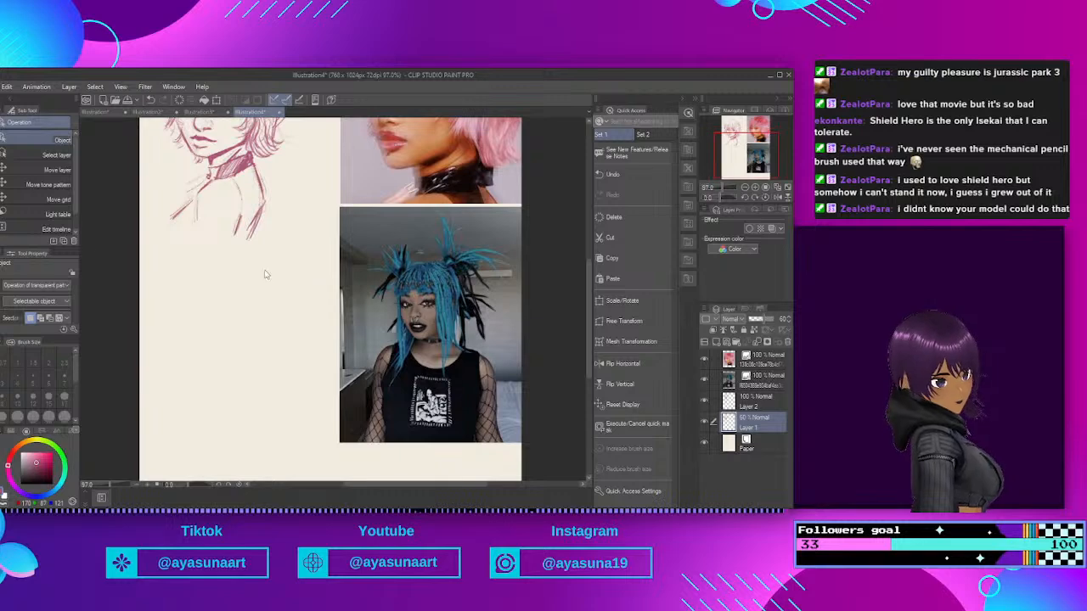
pyautogui.press('p')
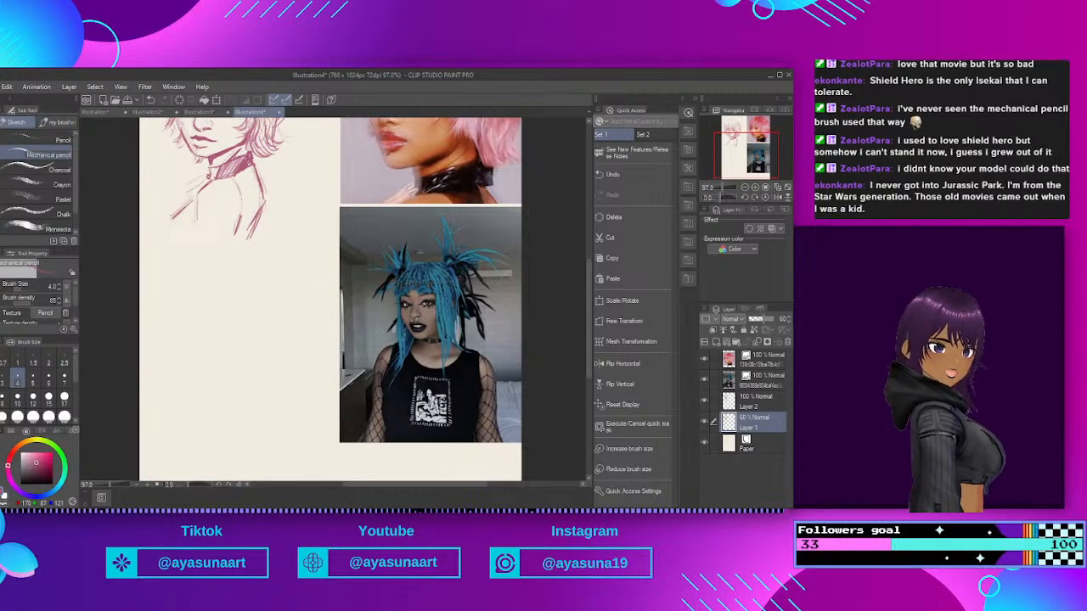
pyautogui.click(35, 141)
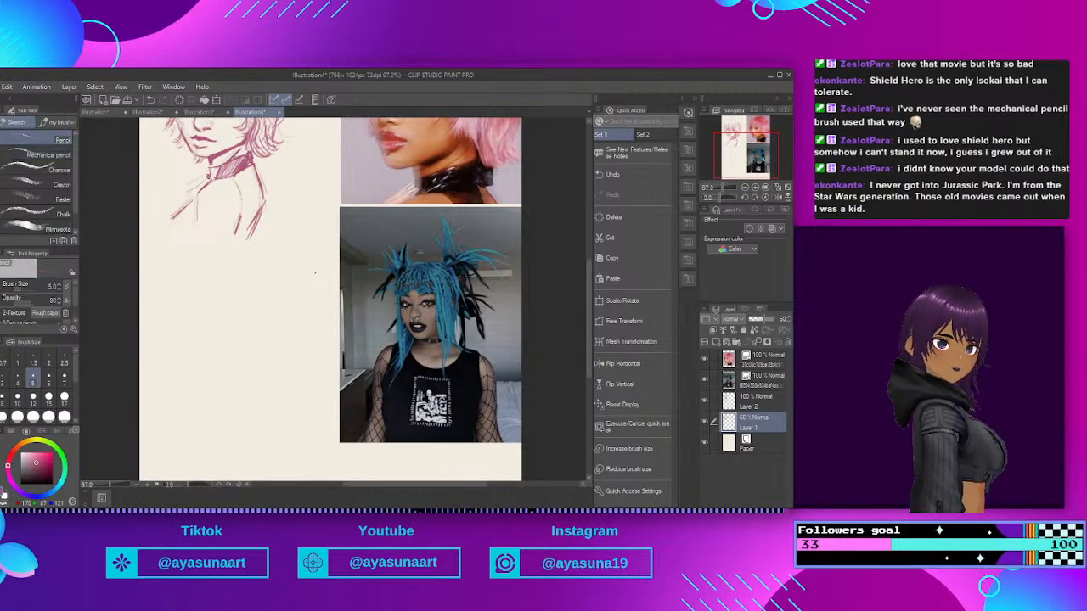
# Step: Change the drawing colour from dark pink to a light blue for the second portrait
pyautogui.scroll(-2, 298, 296)
pyautogui.scroll(2, 299, 296)
pyautogui.click(51, 492)
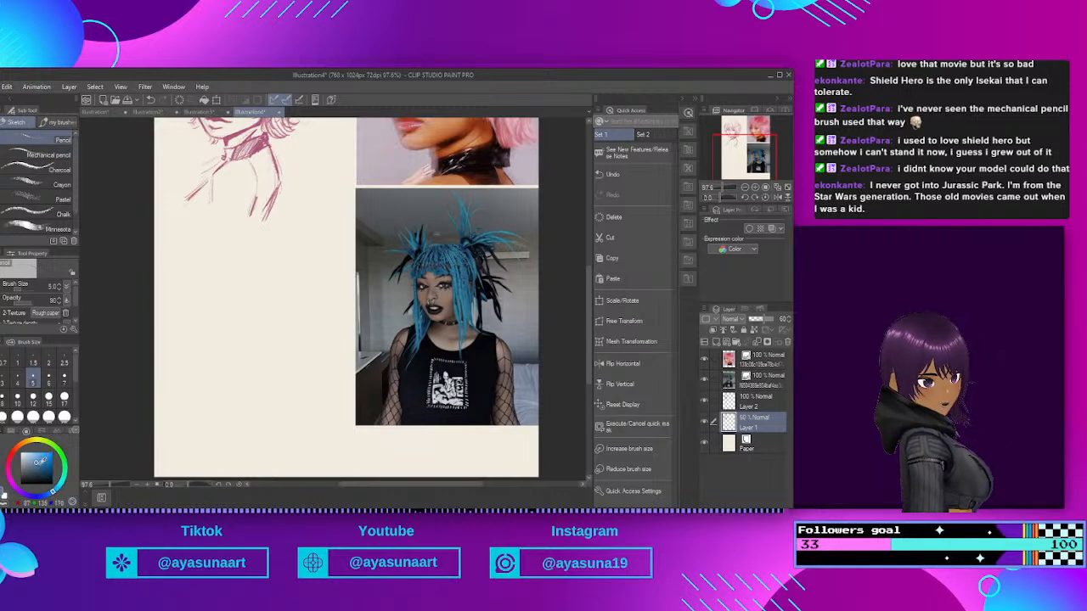
pyautogui.click(38, 458)
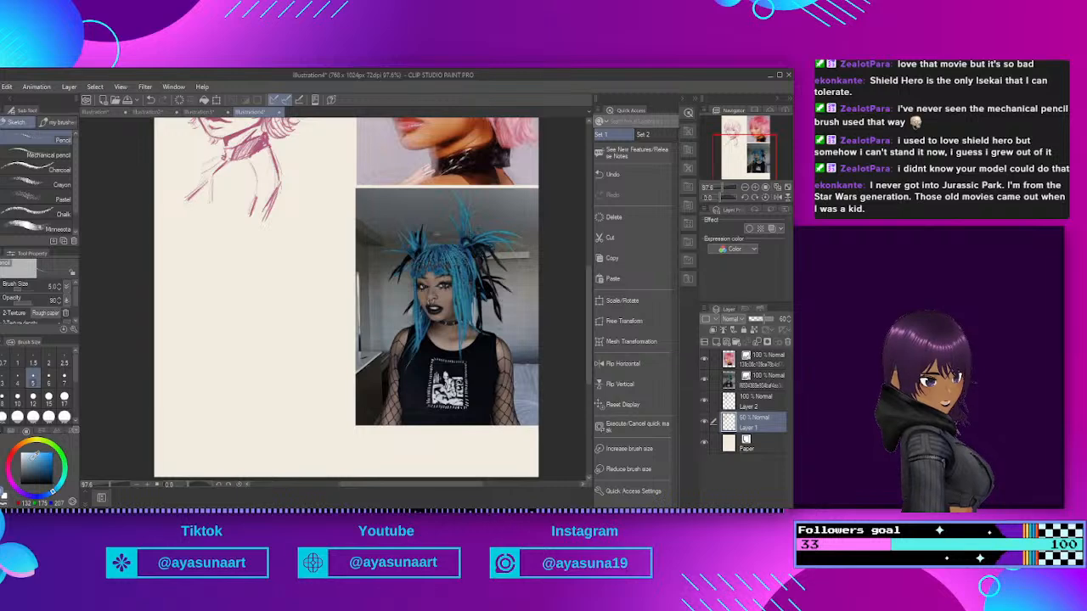
pyautogui.click(56, 491)
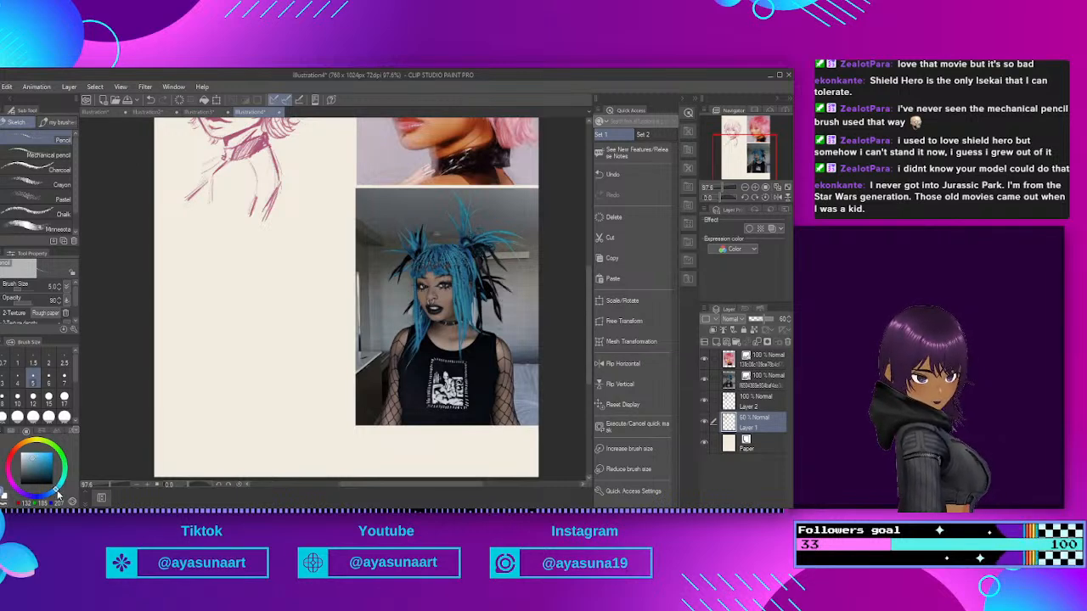
# Step: Sketch a faint light blue face outline with a curved jaw and inner guidelines in the blank area beside the blue-haired reference
pyautogui.scroll(-1, 483, 299)
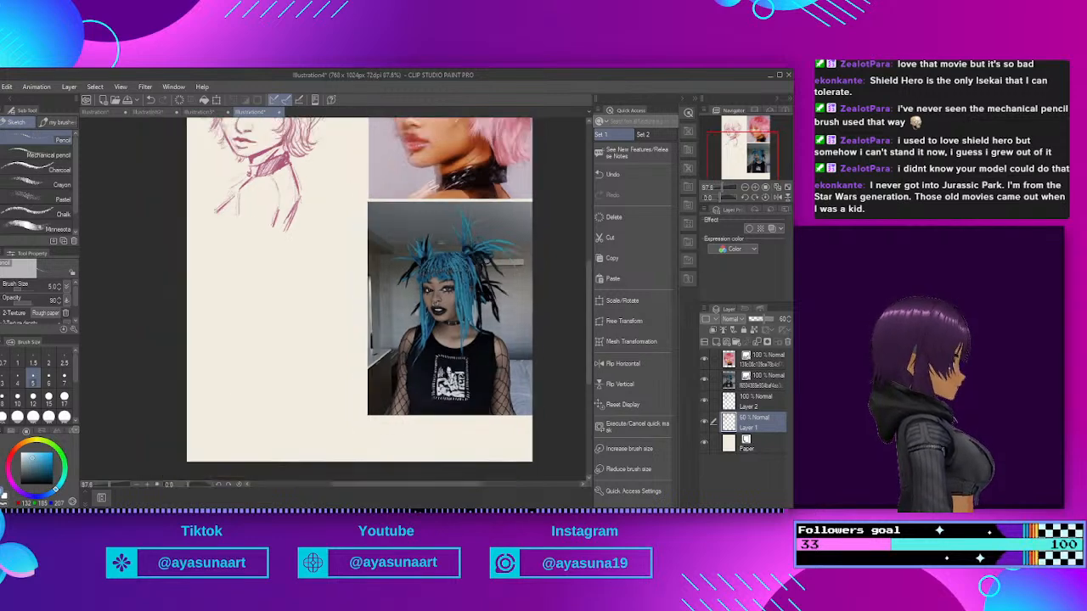
pyautogui.scroll(3, 365, 273)
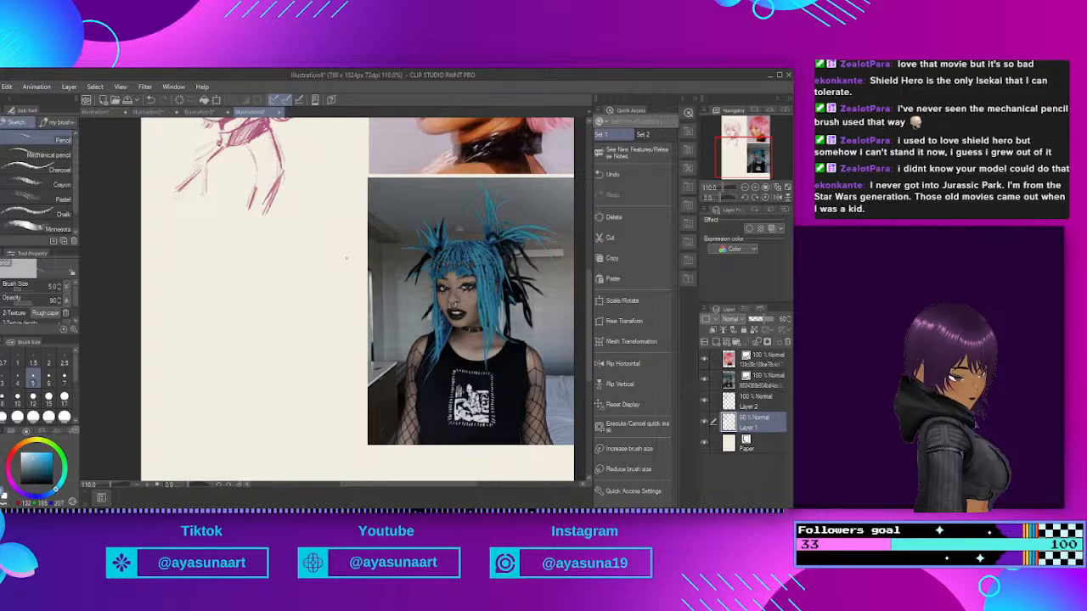
pyautogui.scroll(-1, 326, 242)
pyautogui.scroll(1, 366, 225)
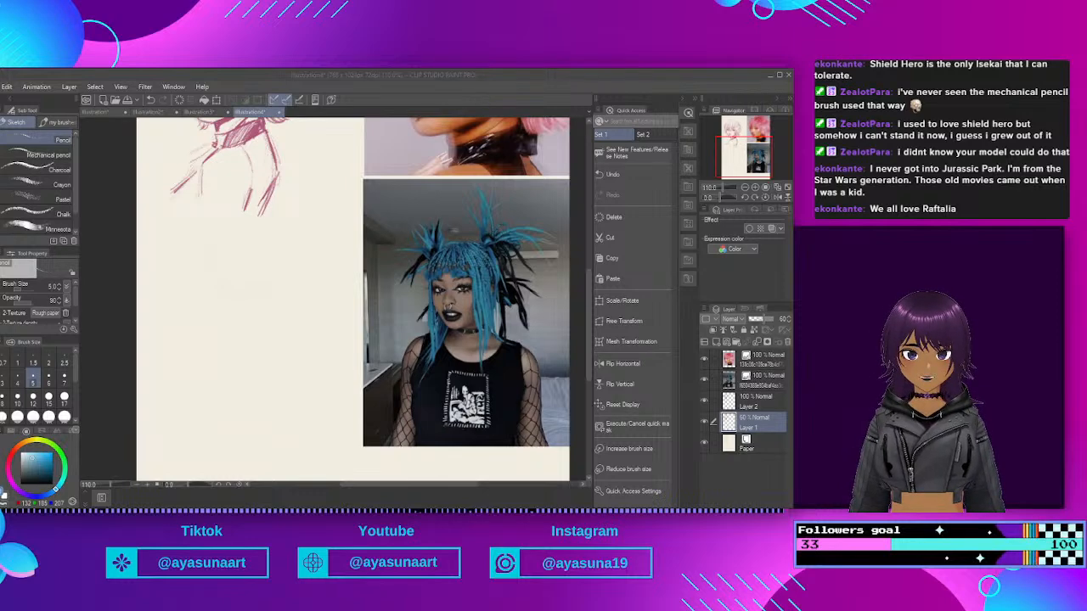
pyautogui.scroll(-1, 184, 213)
pyautogui.scroll(1, 225, 230)
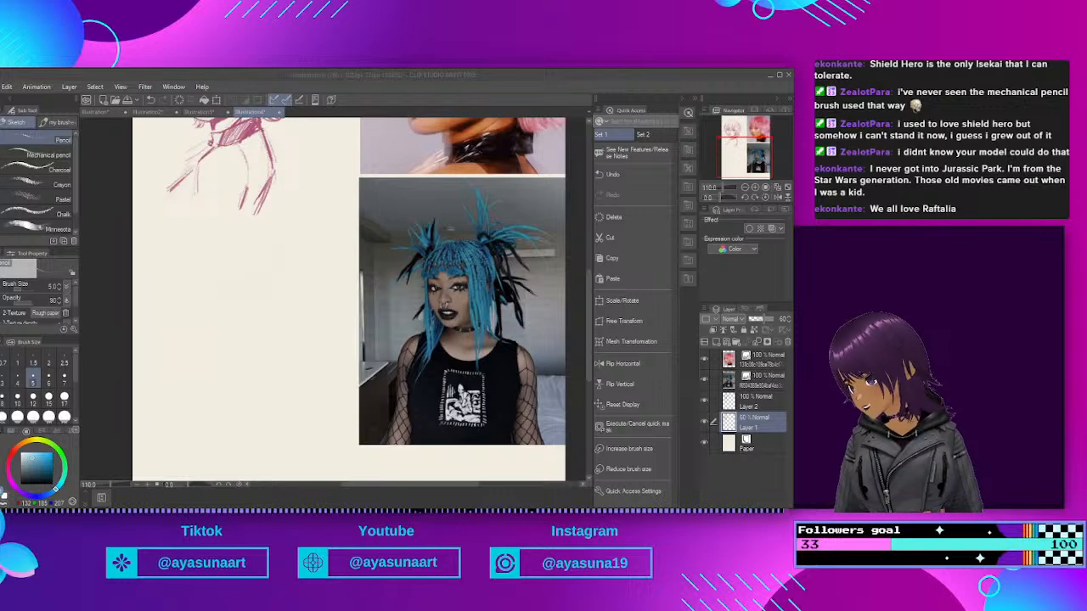
pyautogui.scroll(1, 268, 245)
pyautogui.scroll(-2, 250, 244)
pyautogui.scroll(1, 243, 248)
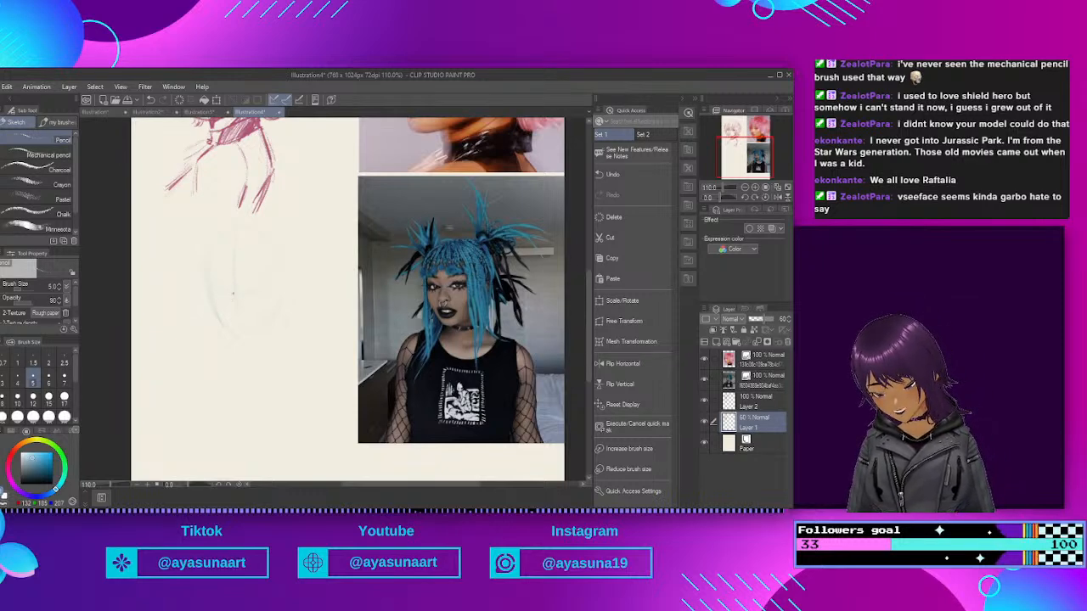
pyautogui.scroll(2, 246, 272)
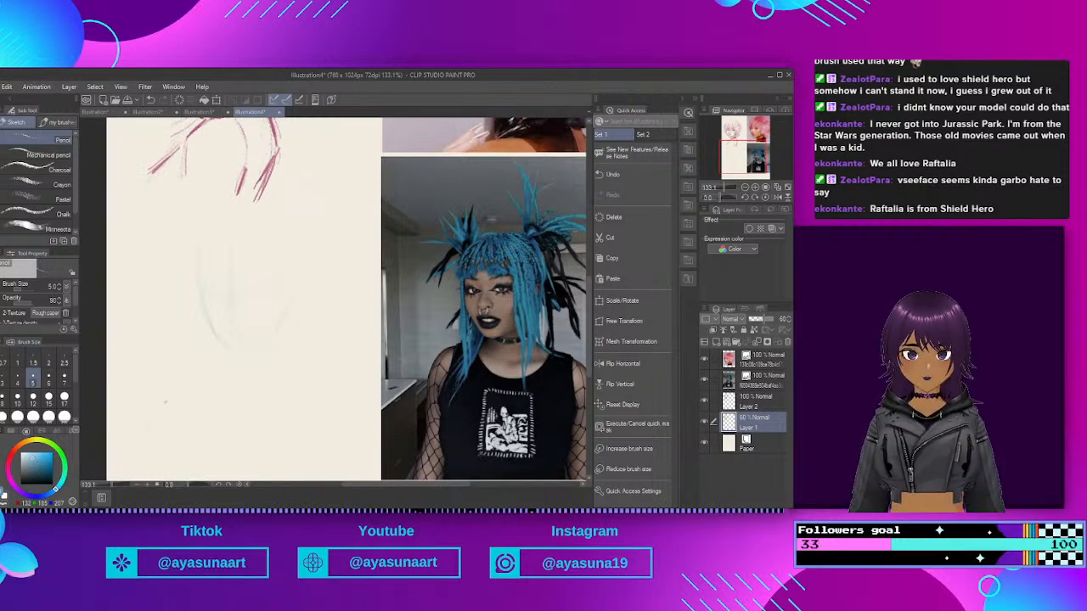
pyautogui.scroll(-3, 224, 299)
pyautogui.scroll(3, 227, 284)
pyautogui.scroll(-3, 222, 214)
pyautogui.scroll(4, 226, 213)
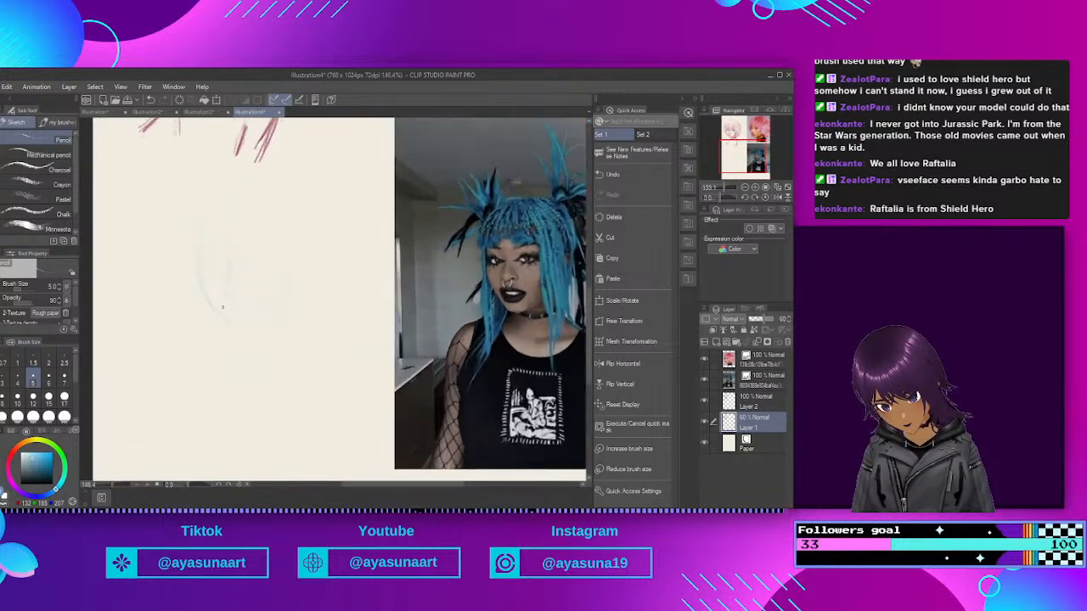
# Step: Lightly sketch the face outline, ear, facial features and shoulders of the blue-haired woman beside her reference photo
pyautogui.scroll(-2, 231, 212)
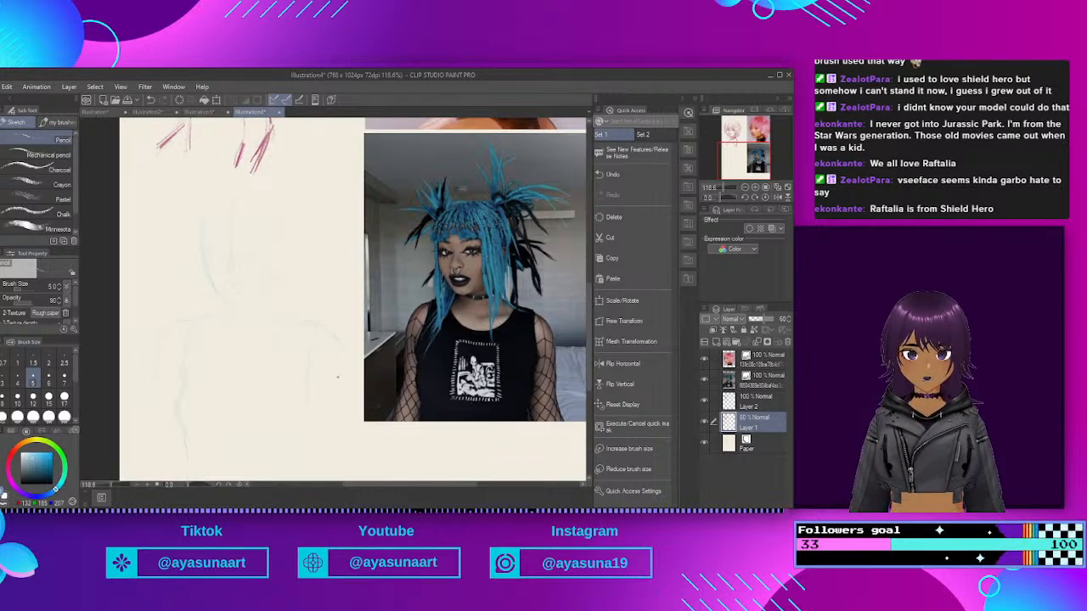
pyautogui.scroll(3, 382, 242)
pyautogui.scroll(-2, 351, 227)
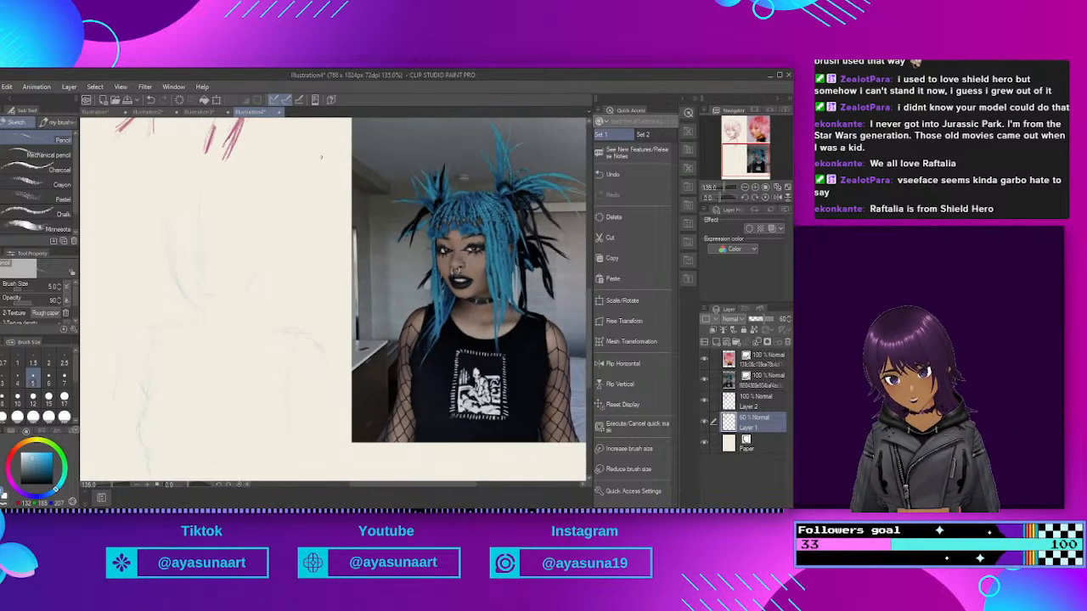
pyautogui.scroll(1, 320, 152)
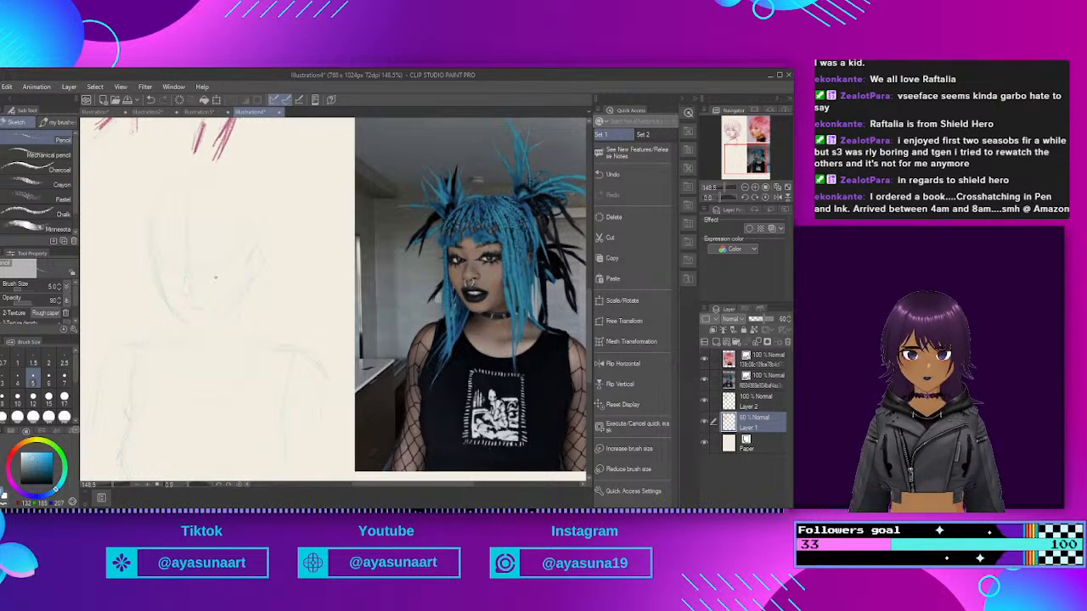
pyautogui.moveTo(242, 265)
pyautogui.mouseDown()
pyautogui.moveTo(257, 247)
pyautogui.moveTo(252, 283)
pyautogui.mouseUp()
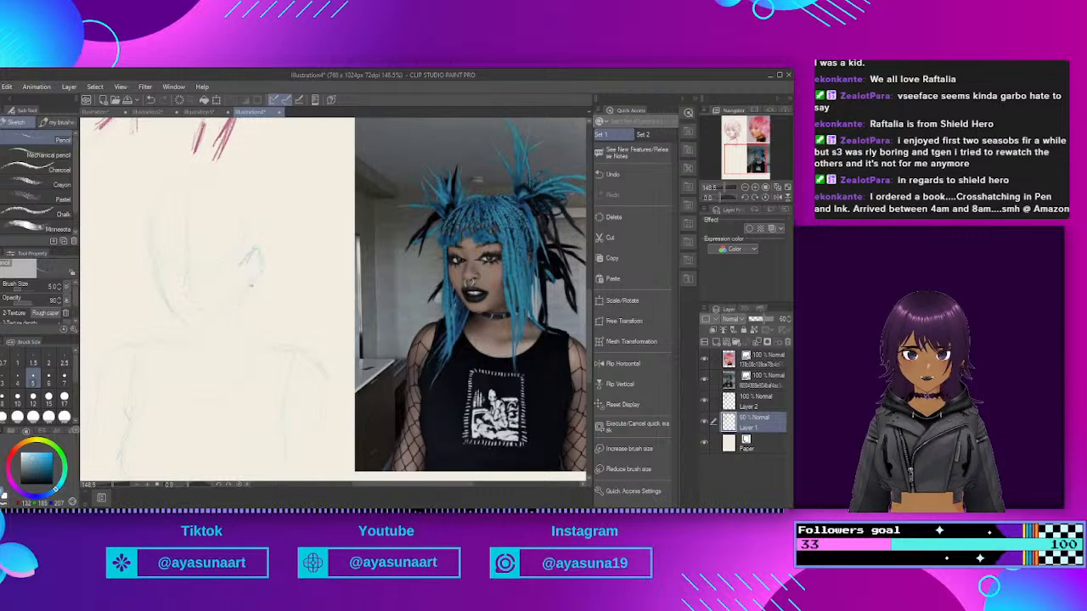
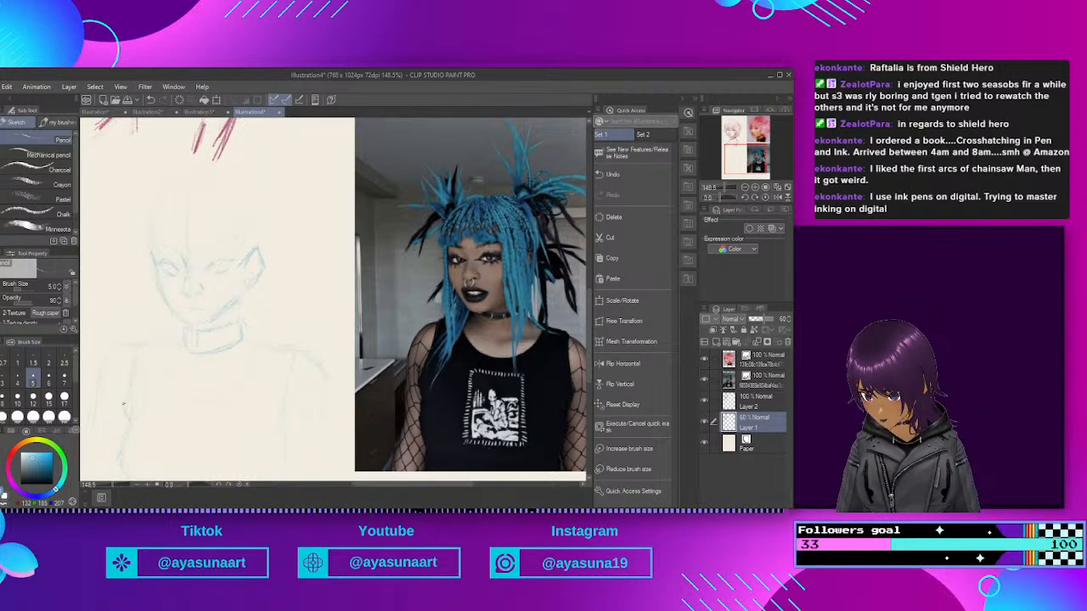
# Step: Sketch both sides of the torso and the outer line of the arm below the shoulders
pyautogui.moveTo(124, 409)
pyautogui.mouseDown()
pyautogui.moveTo(123, 436)
pyautogui.moveTo(132, 413)
pyautogui.moveTo(125, 472)
pyautogui.mouseUp()
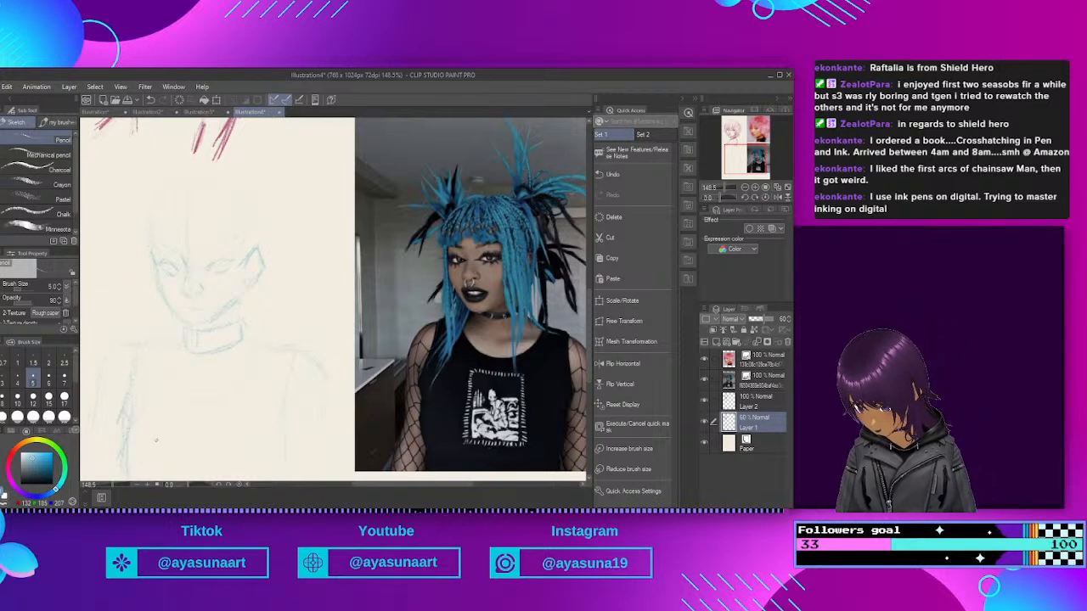
pyautogui.moveTo(279, 411); pyautogui.dragTo(285, 463)
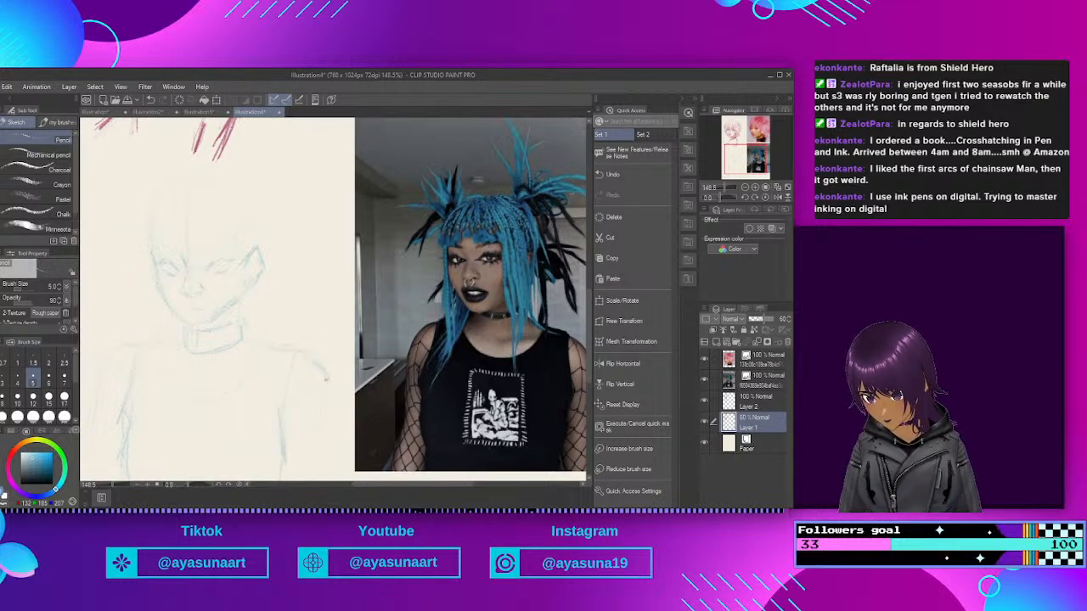
pyautogui.moveTo(323, 436); pyautogui.dragTo(325, 460)
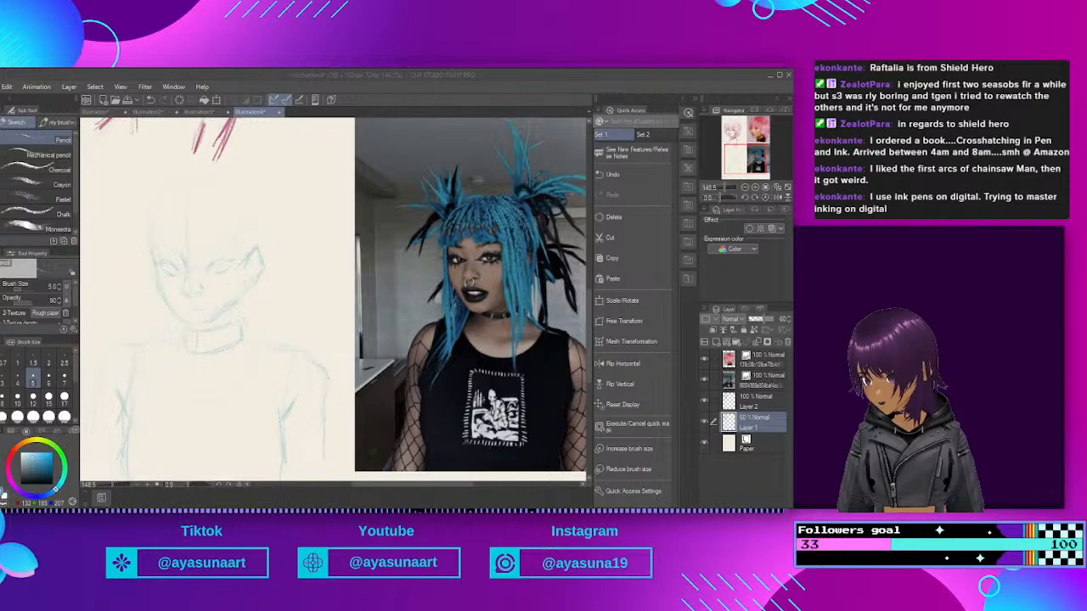
# Step: Sketch the fringe and the long hair strands framing the face, saving the illustration along the way
pyautogui.scroll(-4, 298, 227)
pyautogui.scroll(5, 276, 200)
pyautogui.scroll(2, 195, 182)
pyautogui.scroll(1, 230, 169)
pyautogui.scroll(-2, 229, 170)
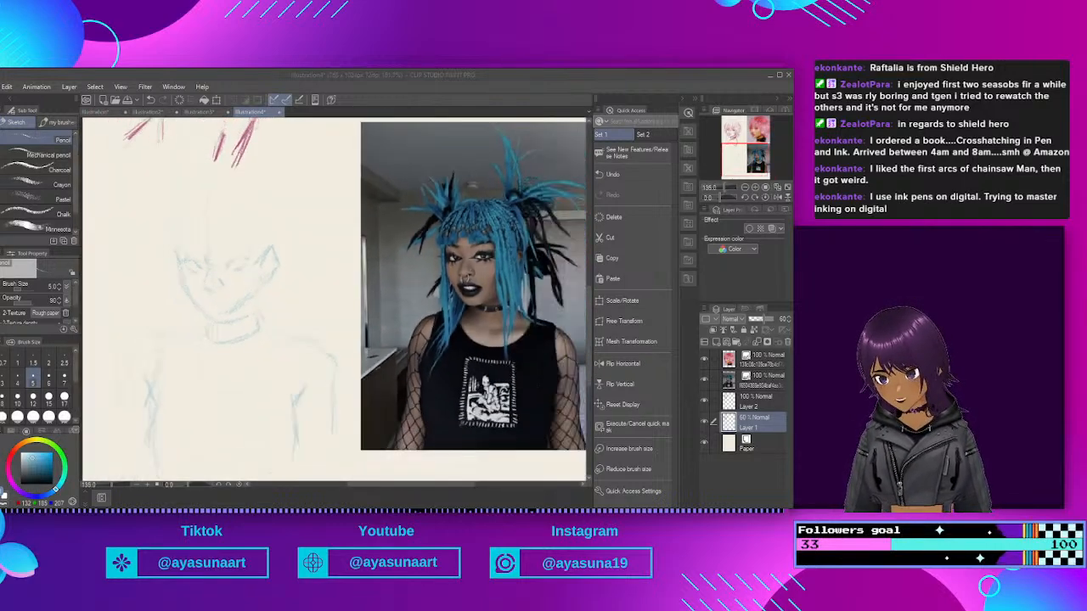
pyautogui.scroll(1, 234, 299)
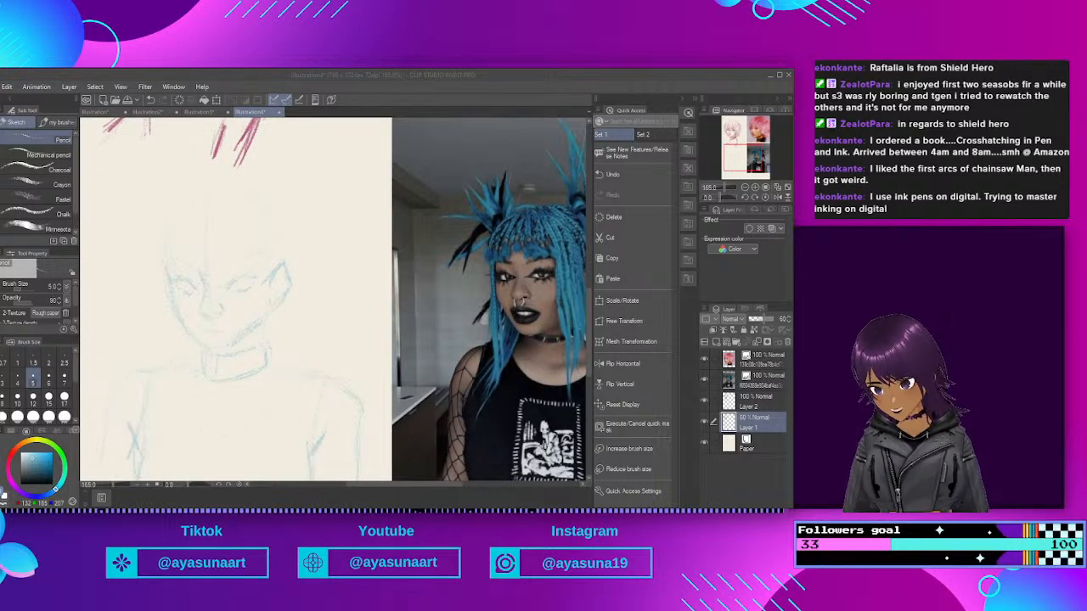
pyautogui.click(201, 327)
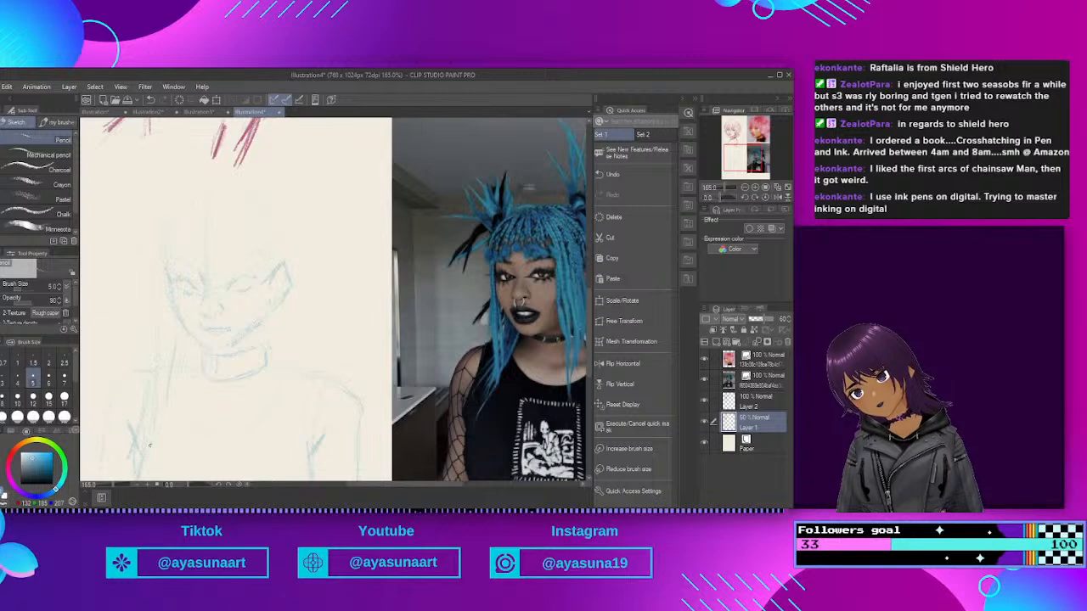
pyautogui.moveTo(164, 236)
pyautogui.mouseDown()
pyautogui.moveTo(149, 290)
pyautogui.moveTo(154, 328)
pyautogui.mouseUp()
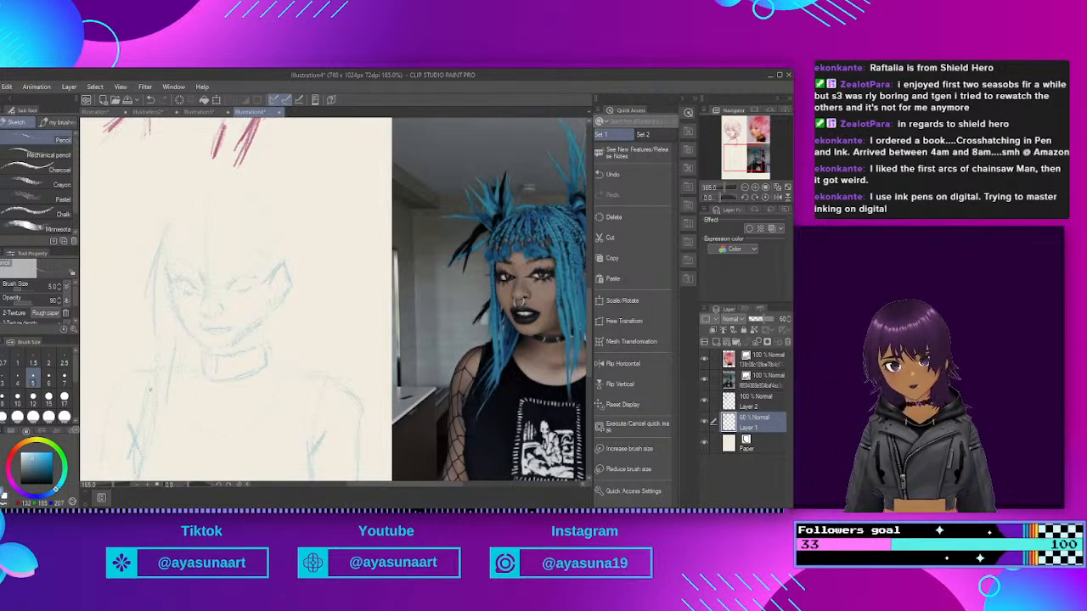
pyautogui.hotkey('ctrl', 's')
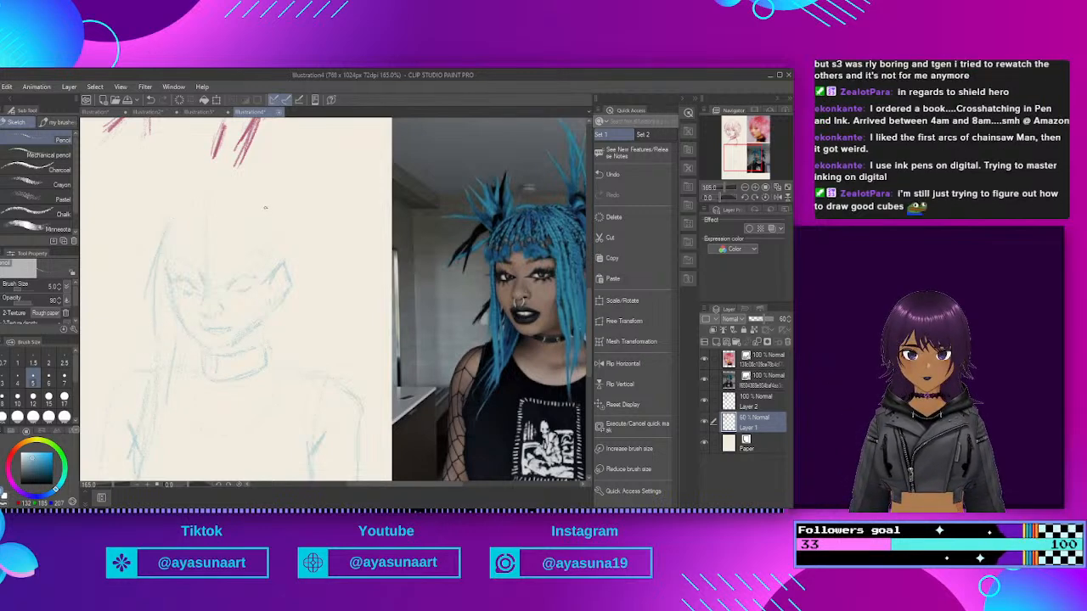
pyautogui.moveTo(268, 212); pyautogui.dragTo(263, 195)
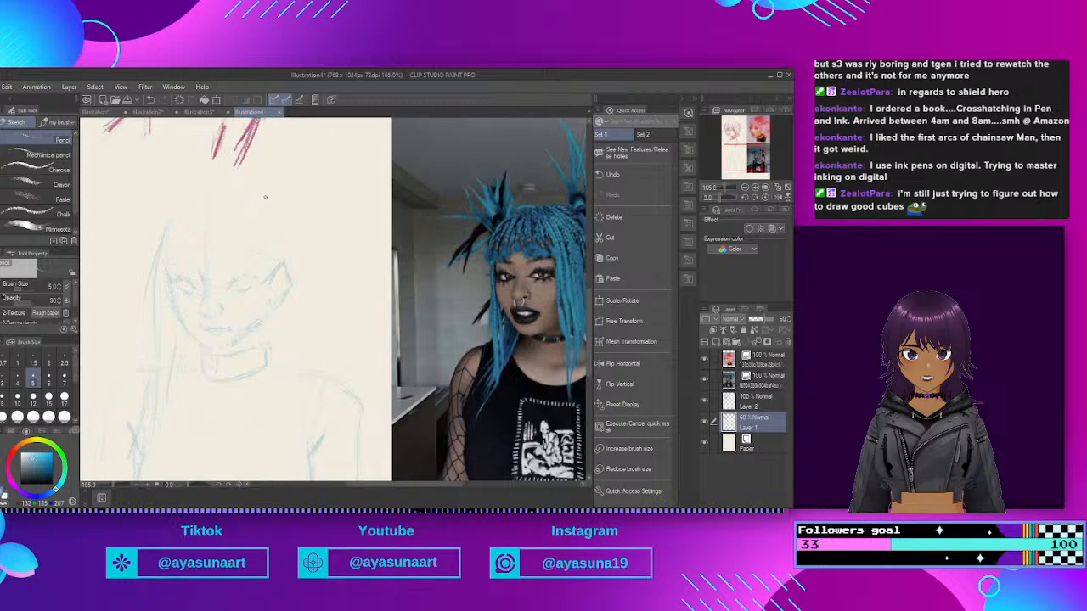
pyautogui.moveTo(179, 222); pyautogui.dragTo(159, 282)
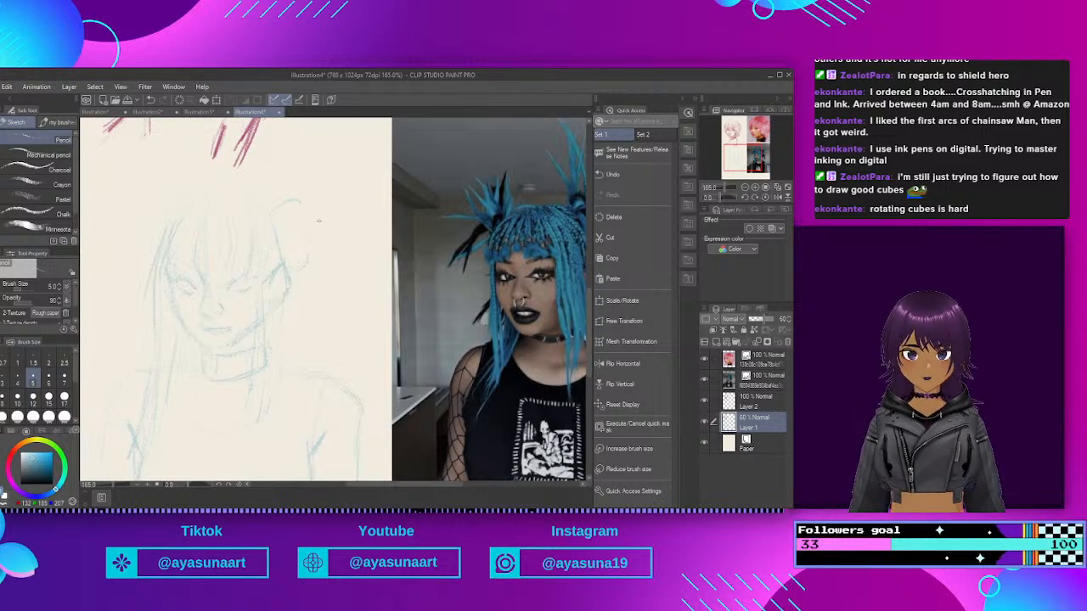
# Step: Sketch the two high pigtails with their spiky upright ends and the loose strands falling beside the head
pyautogui.scroll(-1, 318, 220)
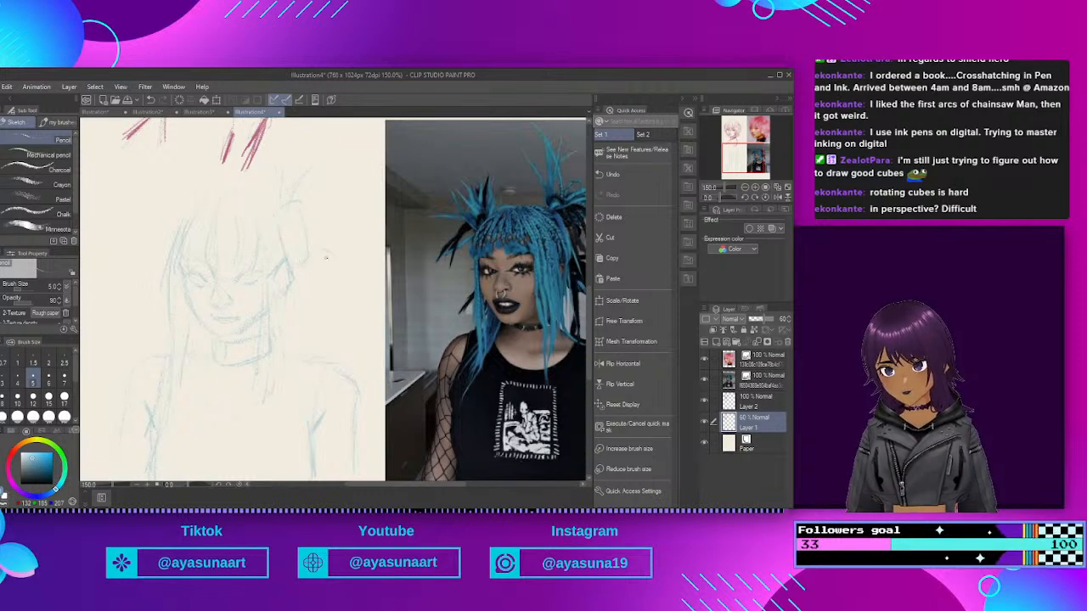
pyautogui.scroll(-3, 265, 217)
pyautogui.scroll(3, 266, 218)
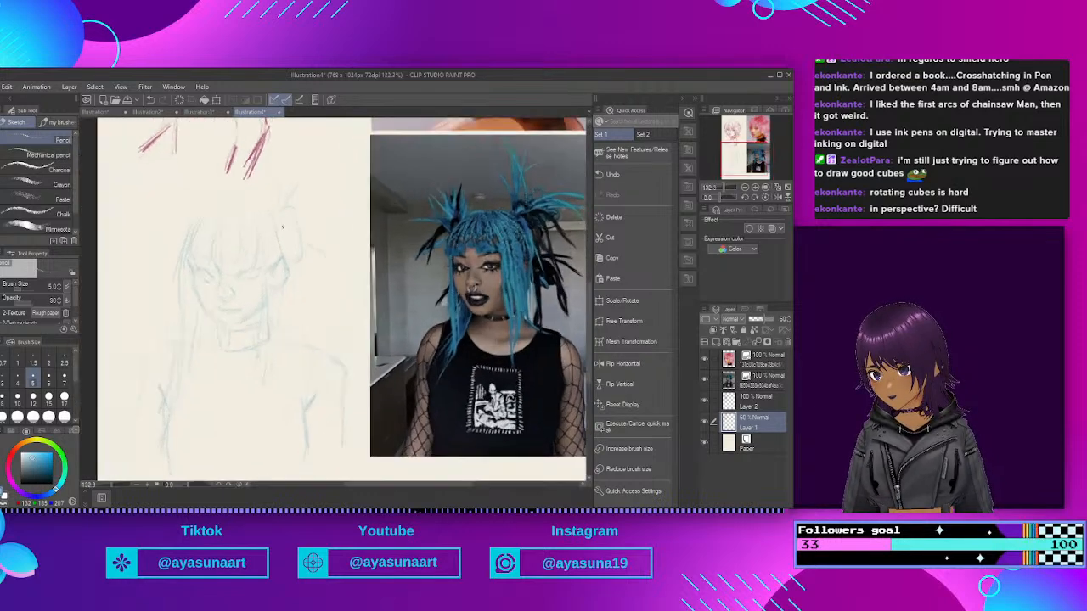
pyautogui.scroll(-1, 265, 217)
pyautogui.scroll(1, 266, 217)
pyautogui.scroll(-1, 265, 217)
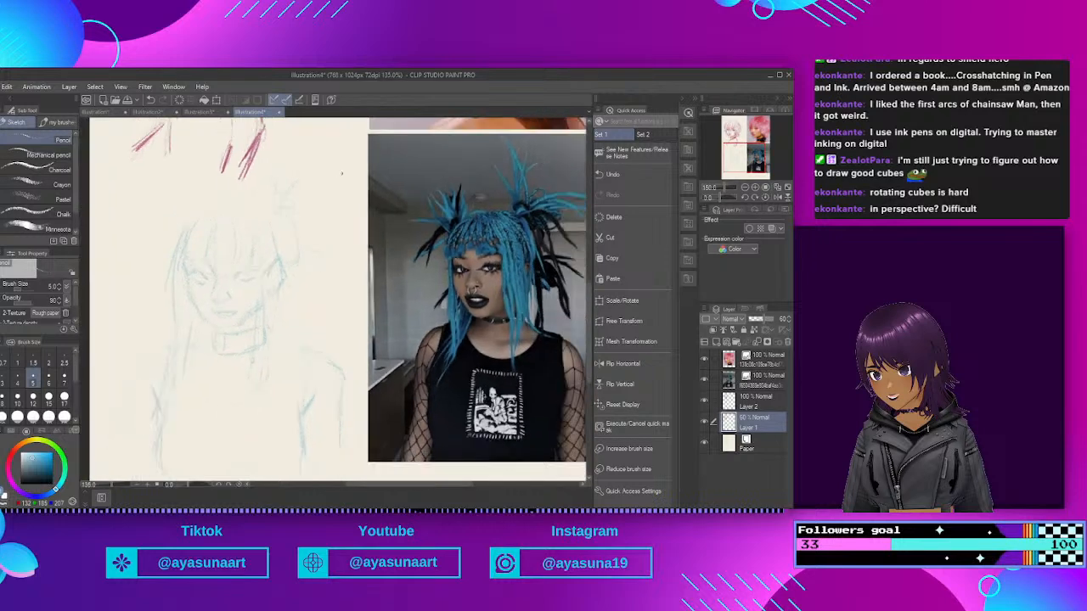
pyautogui.scroll(-2, 352, 160)
pyautogui.scroll(3, 352, 160)
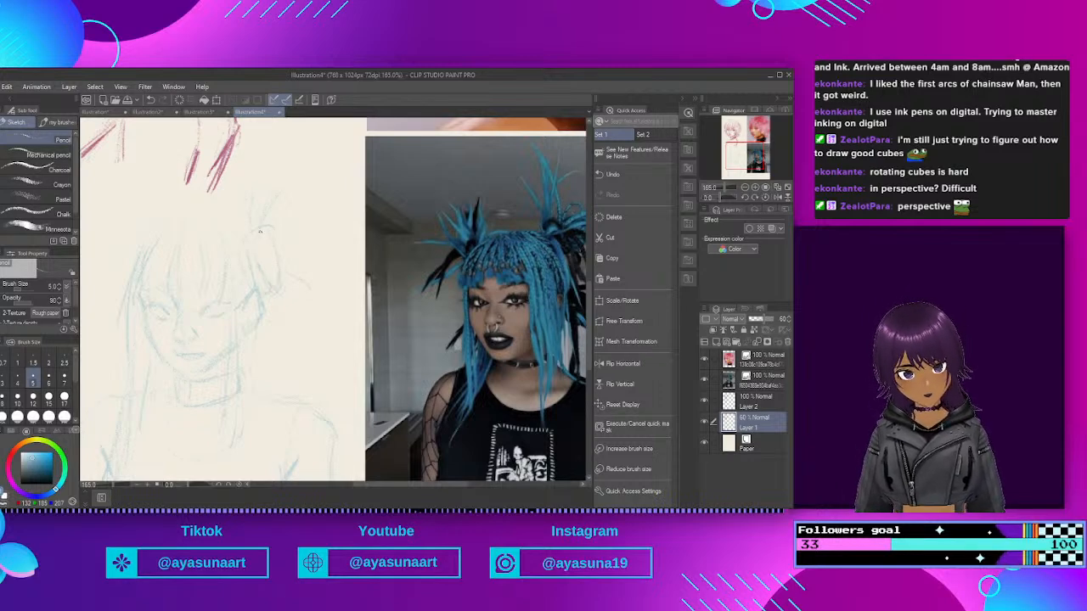
pyautogui.moveTo(267, 252); pyautogui.dragTo(277, 286)
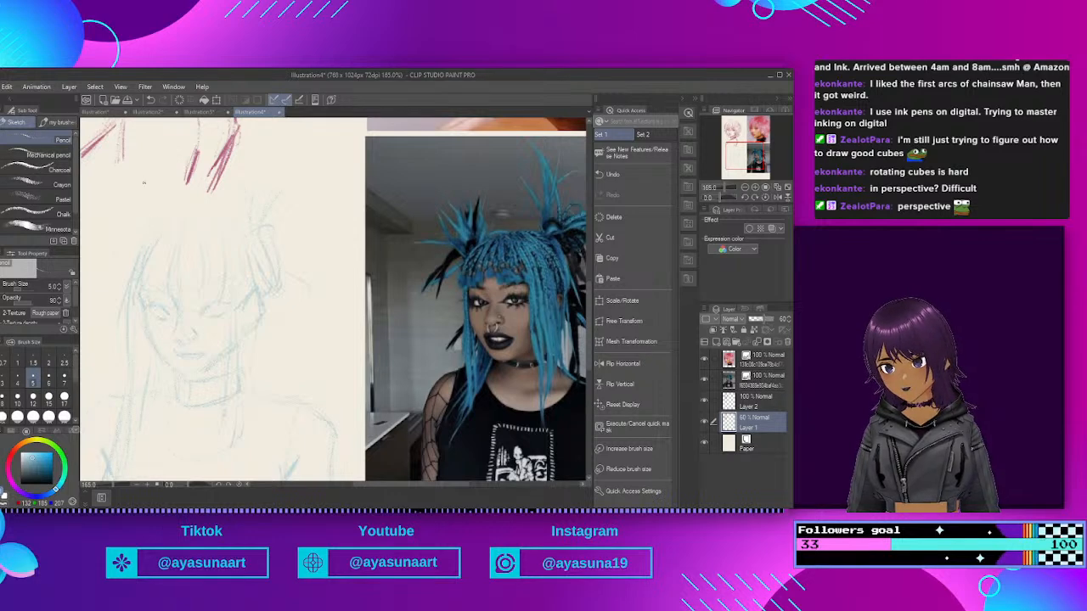
pyautogui.moveTo(154, 211)
pyautogui.mouseDown()
pyautogui.moveTo(132, 180)
pyautogui.moveTo(134, 229)
pyautogui.moveTo(123, 185)
pyautogui.moveTo(137, 221)
pyautogui.mouseUp()
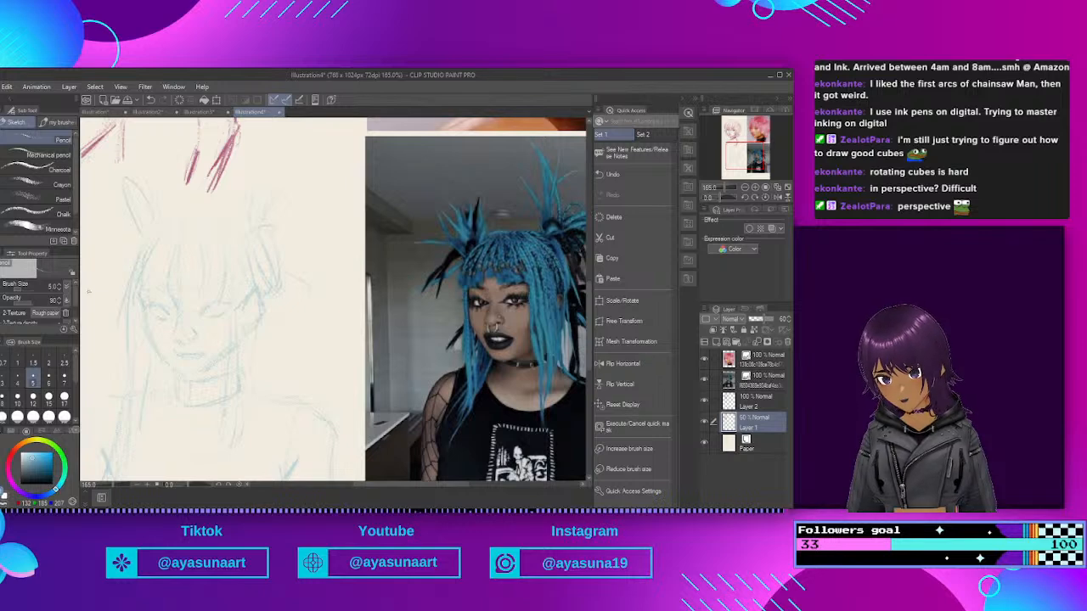
pyautogui.moveTo(130, 249)
pyautogui.mouseDown()
pyautogui.moveTo(106, 299)
pyautogui.moveTo(128, 265)
pyautogui.moveTo(114, 344)
pyautogui.mouseUp()
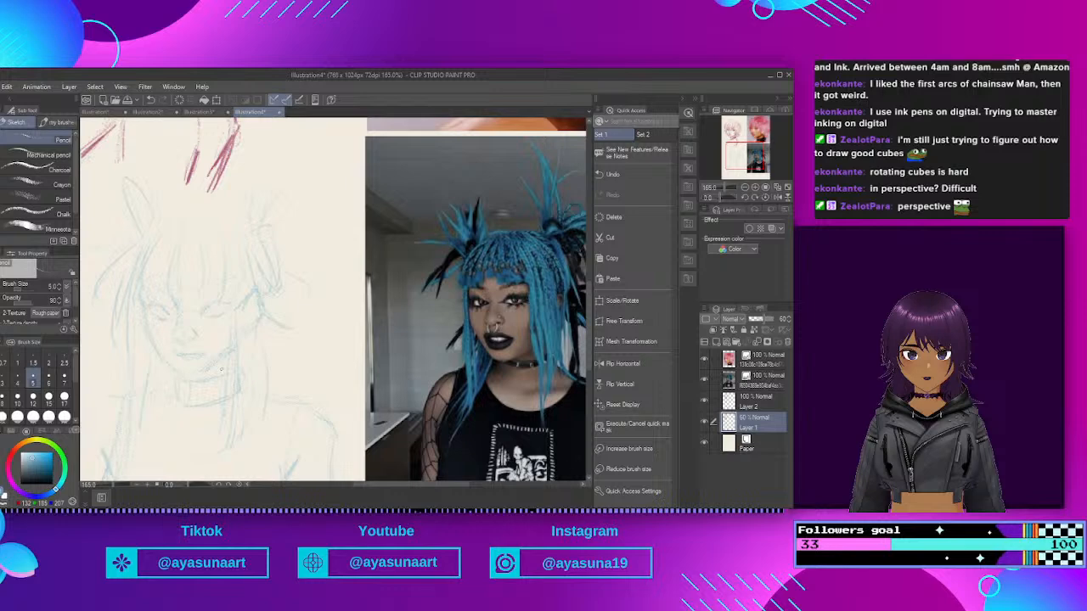
# Step: Draw a row of small rounded braid segments across the fringe and add braid strands above them
pyautogui.scroll(-3, 232, 262)
pyautogui.scroll(2, 225, 230)
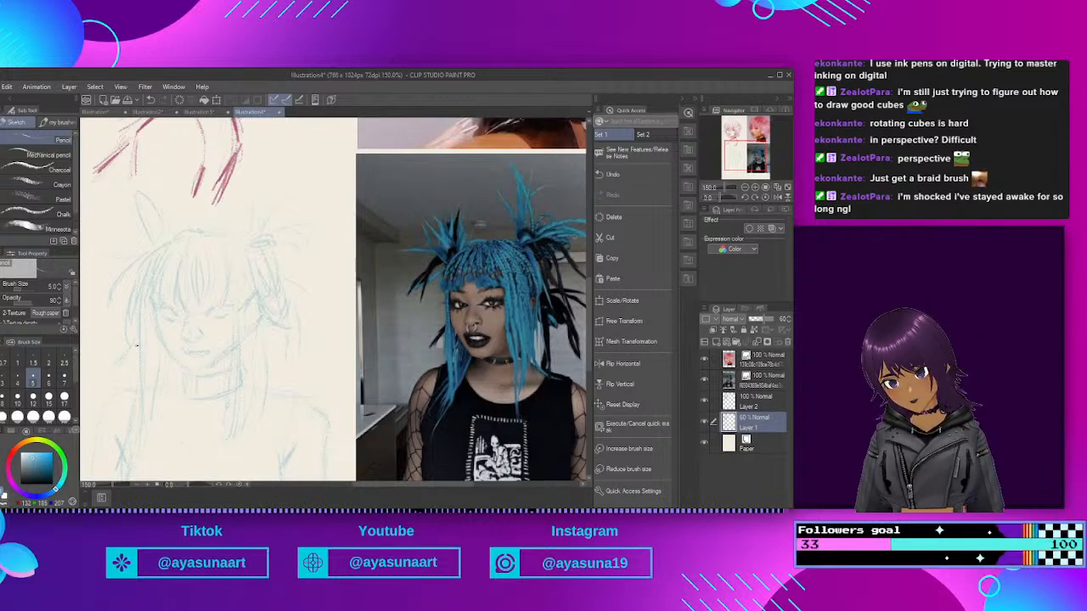
pyautogui.scroll(-3, 455, 180)
pyautogui.scroll(3, 359, 252)
pyautogui.scroll(3, 319, 273)
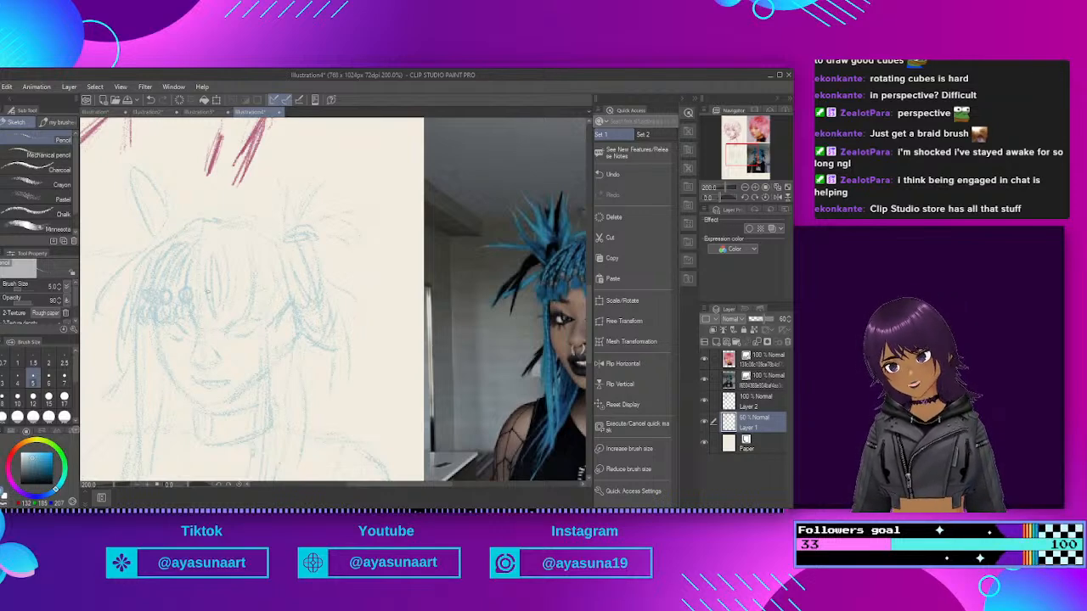
pyautogui.moveTo(204, 299); pyautogui.dragTo(219, 314)
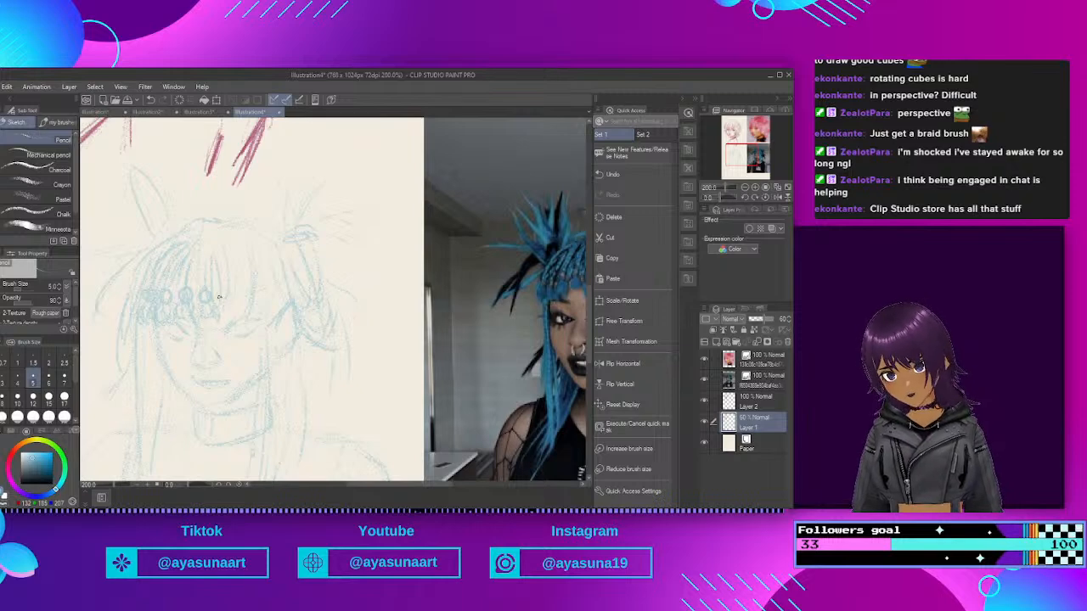
pyautogui.moveTo(227, 298)
pyautogui.mouseDown()
pyautogui.moveTo(220, 305)
pyautogui.moveTo(237, 291)
pyautogui.mouseUp()
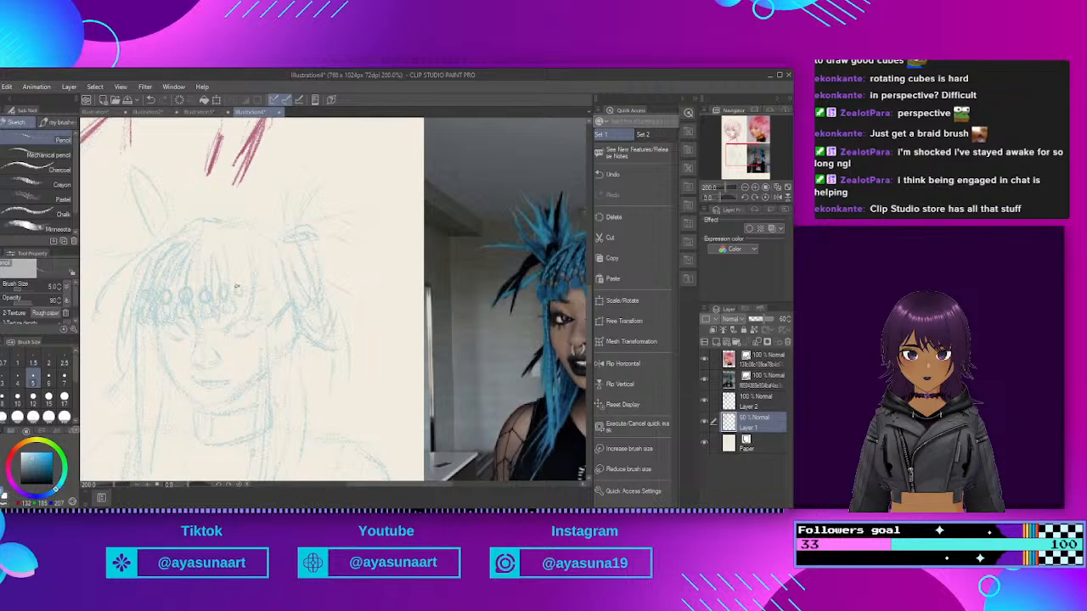
pyautogui.moveTo(220, 252)
pyautogui.mouseDown()
pyautogui.moveTo(223, 273)
pyautogui.moveTo(180, 285)
pyautogui.mouseUp()
pyautogui.moveTo(246, 257); pyautogui.dragTo(250, 311)
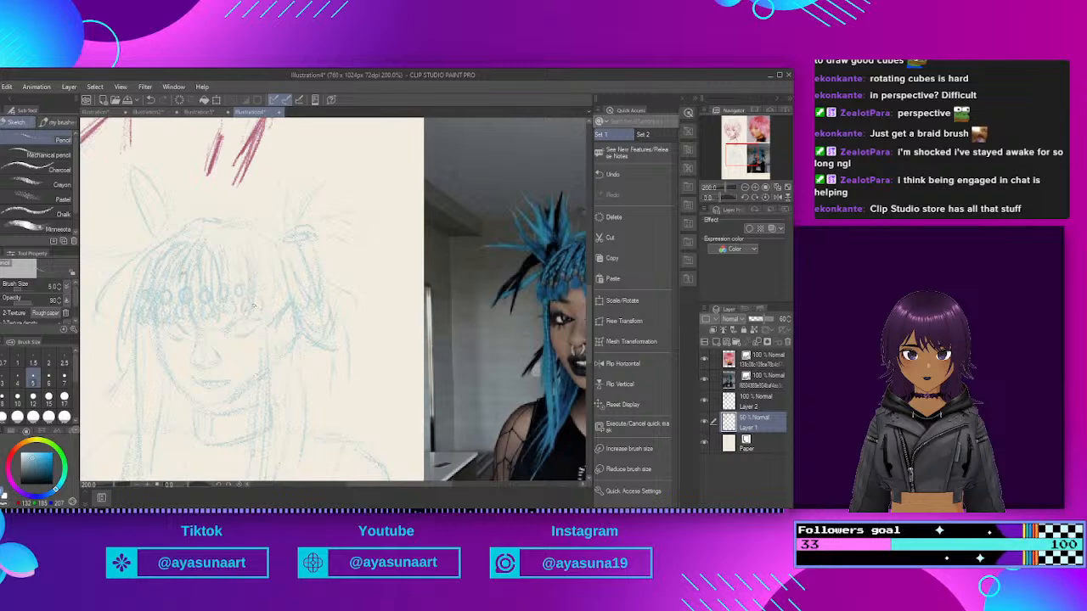
pyautogui.scroll(-2, 329, 202)
pyautogui.moveTo(28, 287); pyautogui.dragTo(3, 288)
pyautogui.scroll(1, 208, 188)
pyautogui.scroll(-5, 206, 191)
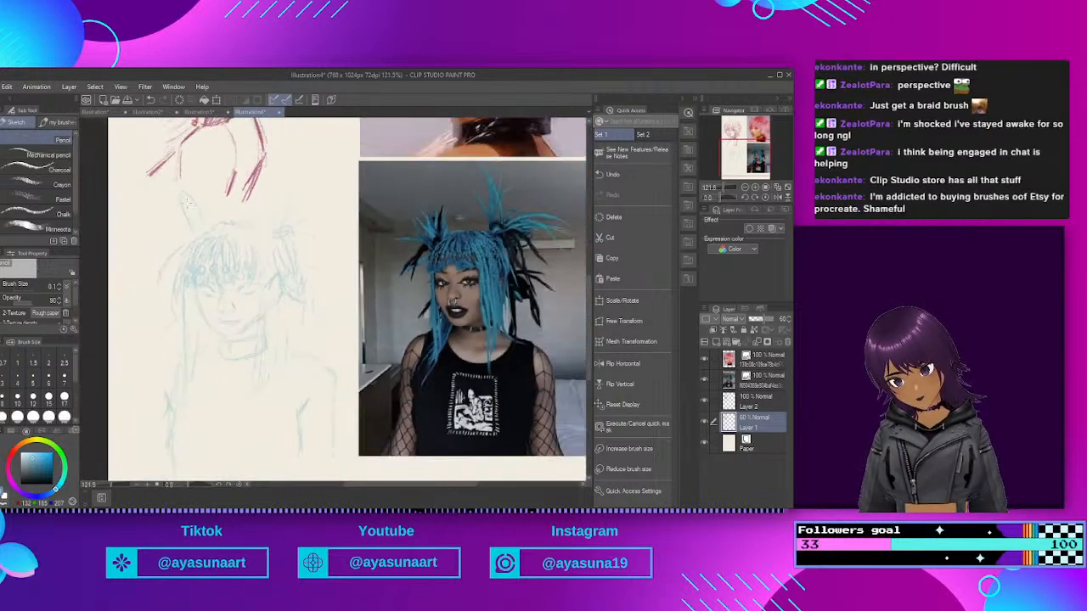
pyautogui.scroll(4, 272, 306)
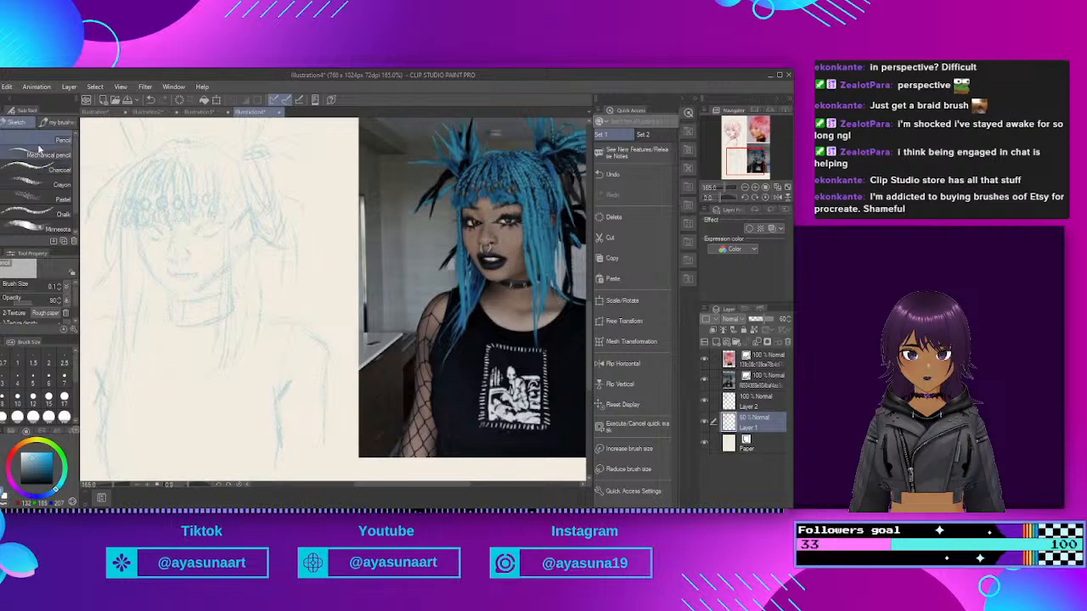
pyautogui.click(33, 375)
# Step: Outline the tank top, drawing its armholes and strengthening both sides of the torso down to the waist
pyautogui.scroll(2, 260, 342)
pyautogui.scroll(-4, 291, 274)
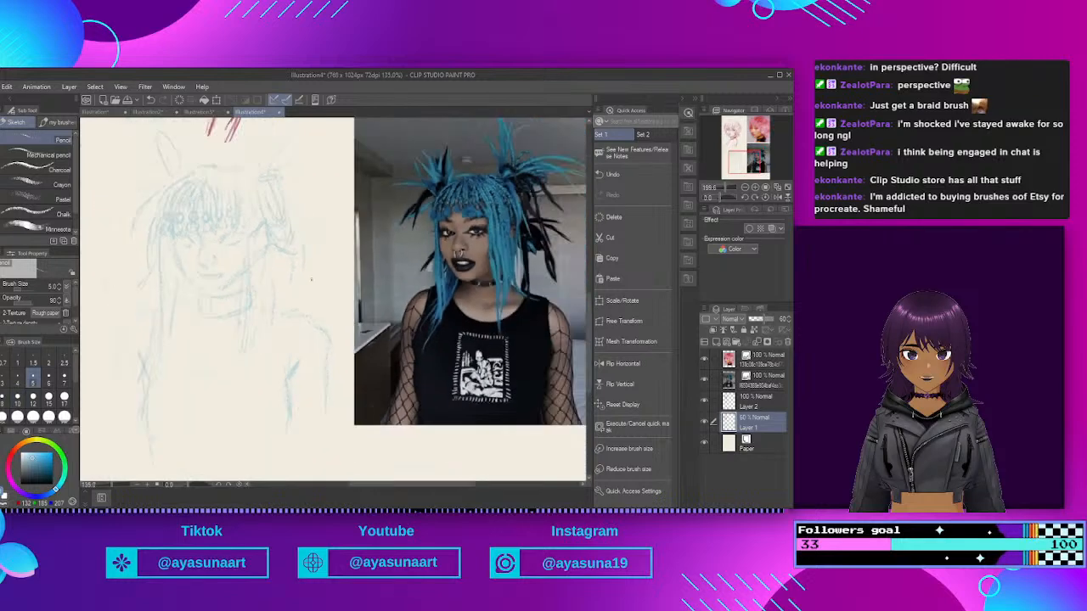
pyautogui.scroll(1, 291, 274)
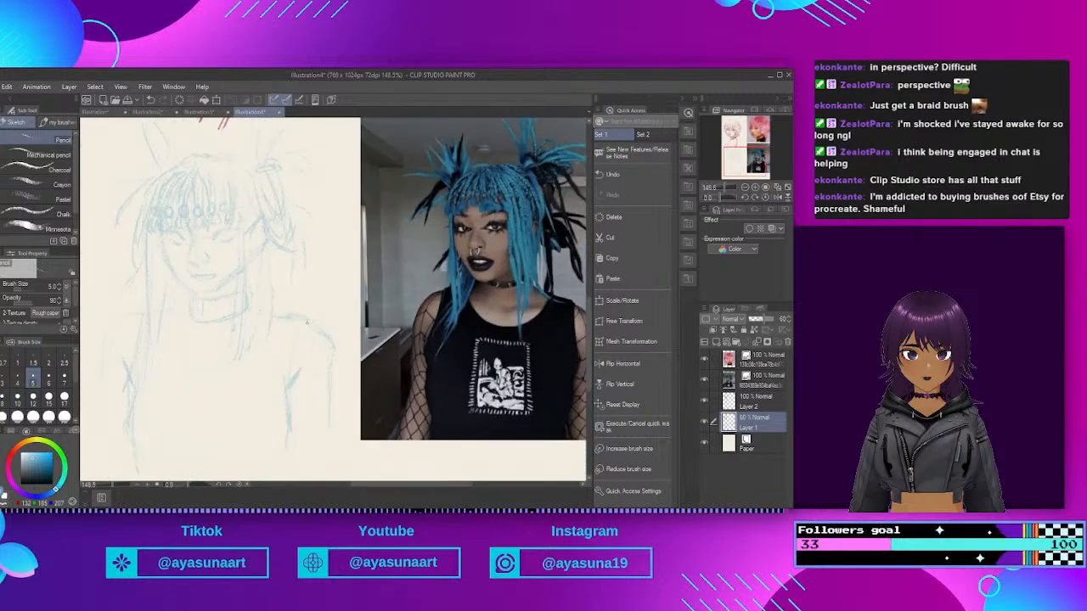
pyautogui.moveTo(298, 352); pyautogui.dragTo(289, 382)
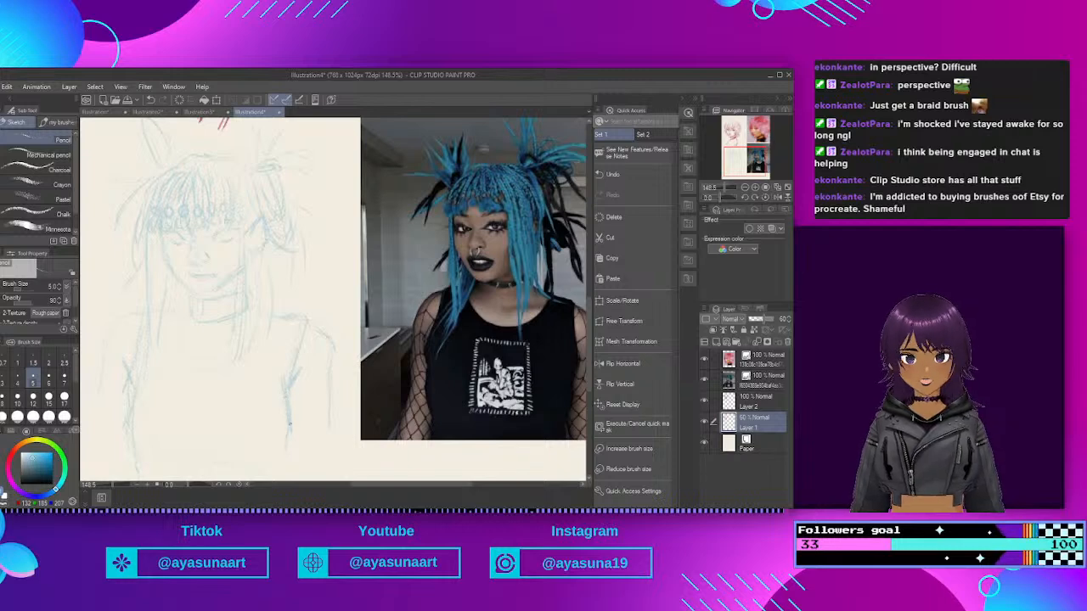
pyautogui.moveTo(281, 469); pyautogui.dragTo(280, 477)
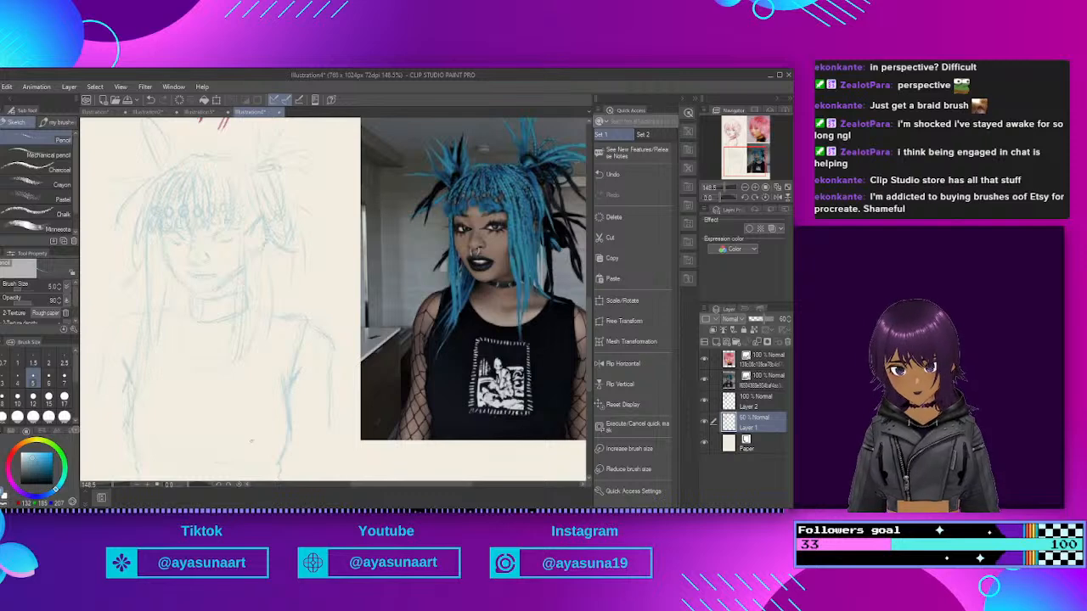
pyautogui.moveTo(139, 348); pyautogui.dragTo(140, 373)
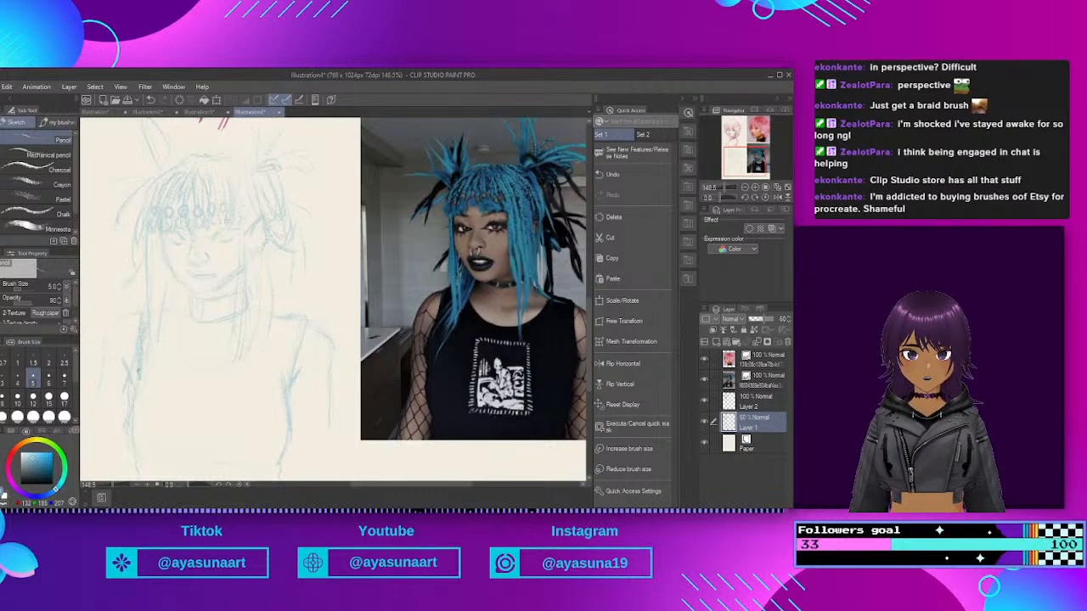
pyautogui.moveTo(124, 416); pyautogui.dragTo(131, 449)
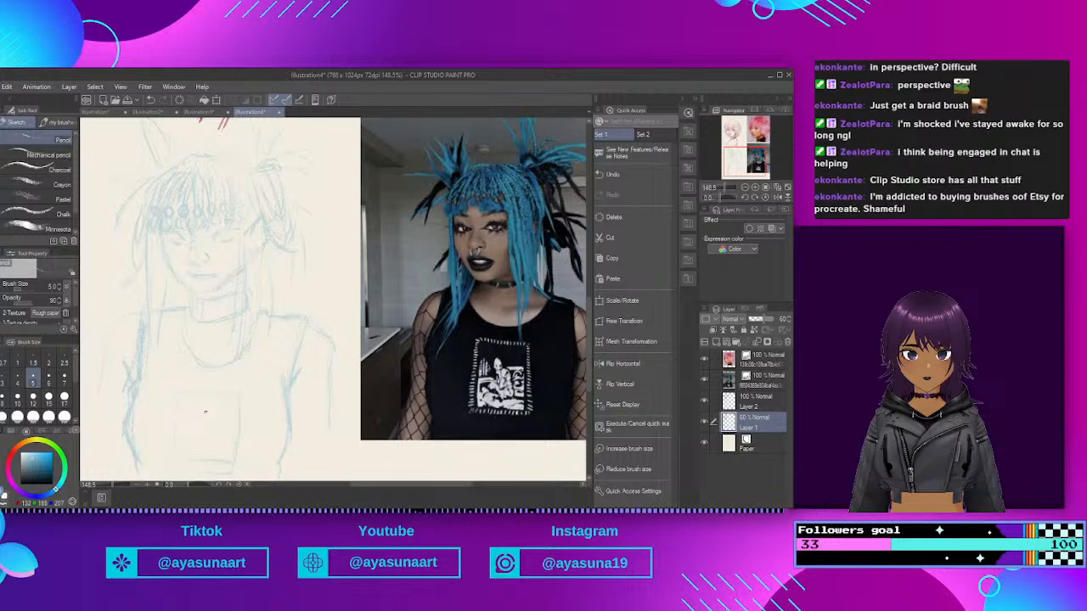
# Step: Sketch the seated figure of the shirt print, with its small oval head, body and base line, on the front of the tank top
pyautogui.moveTo(208, 424); pyautogui.dragTo(212, 429)
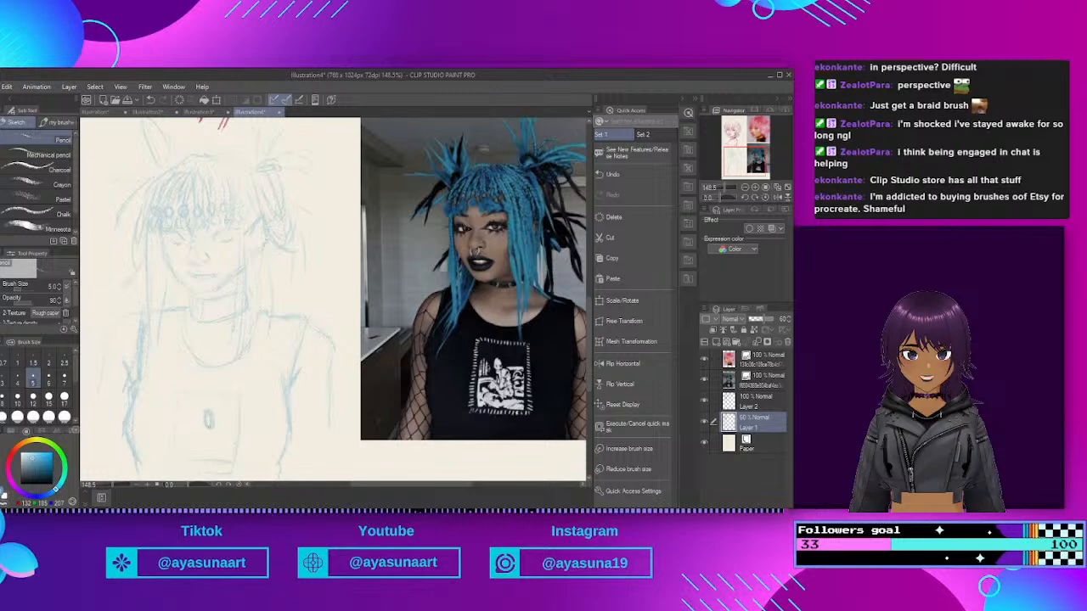
pyautogui.moveTo(204, 421); pyautogui.dragTo(197, 440)
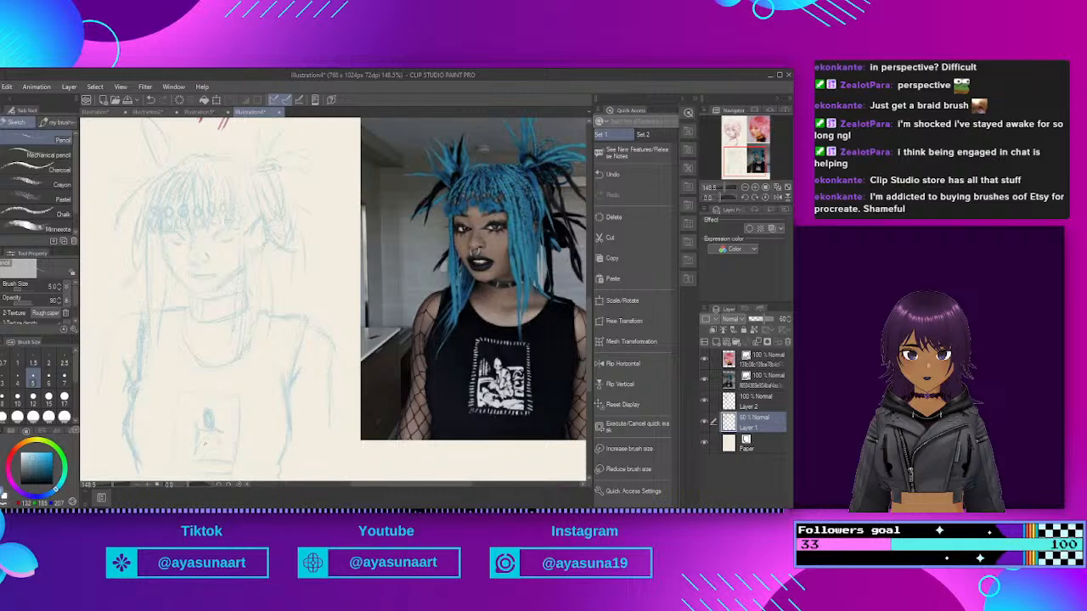
pyautogui.moveTo(208, 439); pyautogui.dragTo(214, 456)
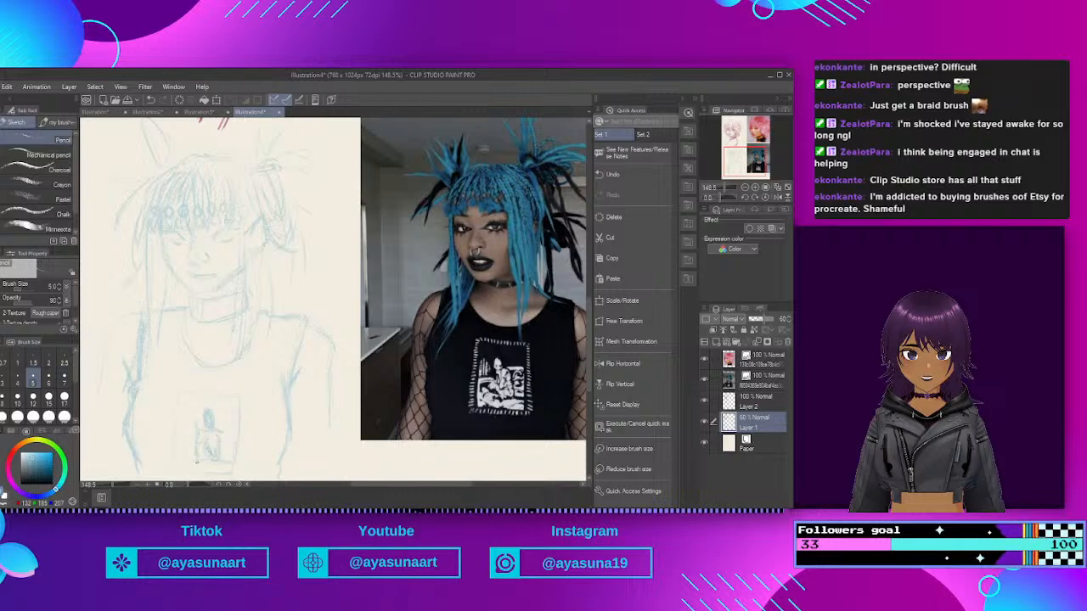
pyautogui.moveTo(194, 462); pyautogui.dragTo(220, 463)
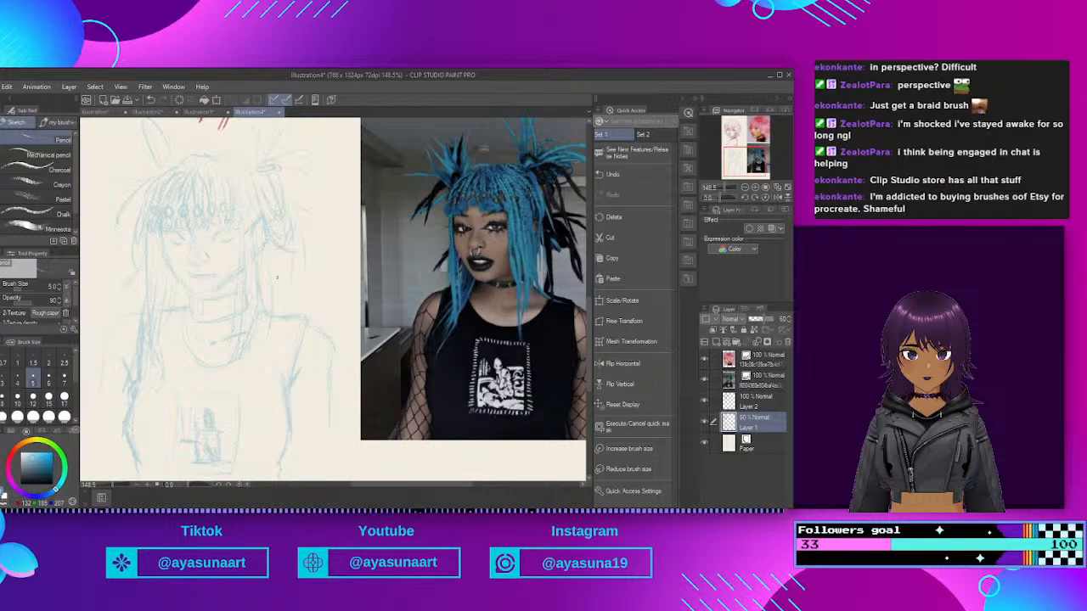
# Step: Draw the lower outline of the arm on the drawing's right side, extending it down beside the torso
pyautogui.scroll(-1, 329, 297)
pyautogui.scroll(1, 257, 249)
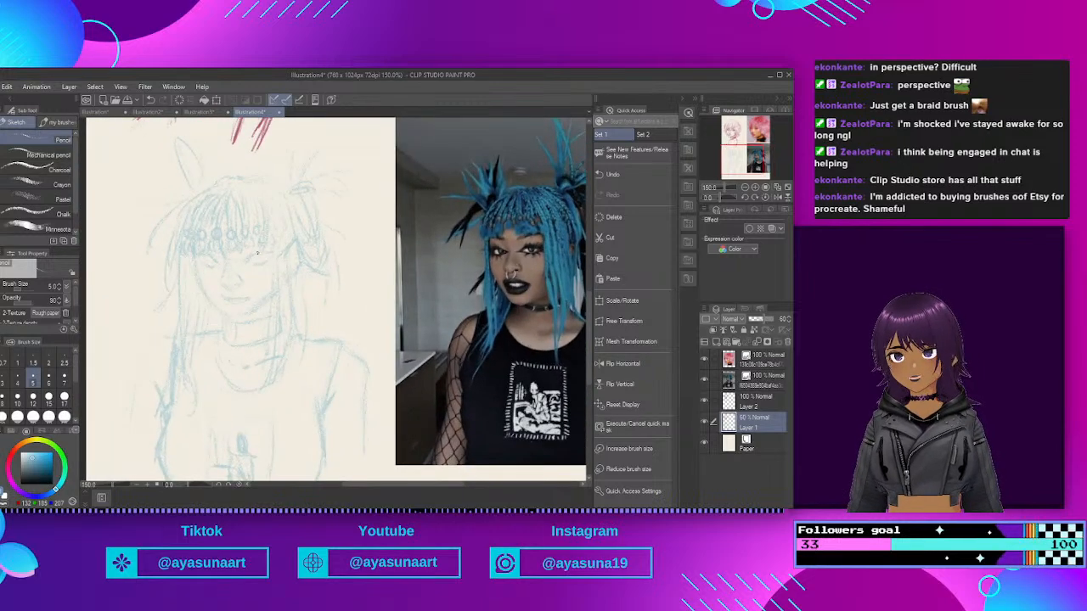
pyautogui.scroll(1, 217, 272)
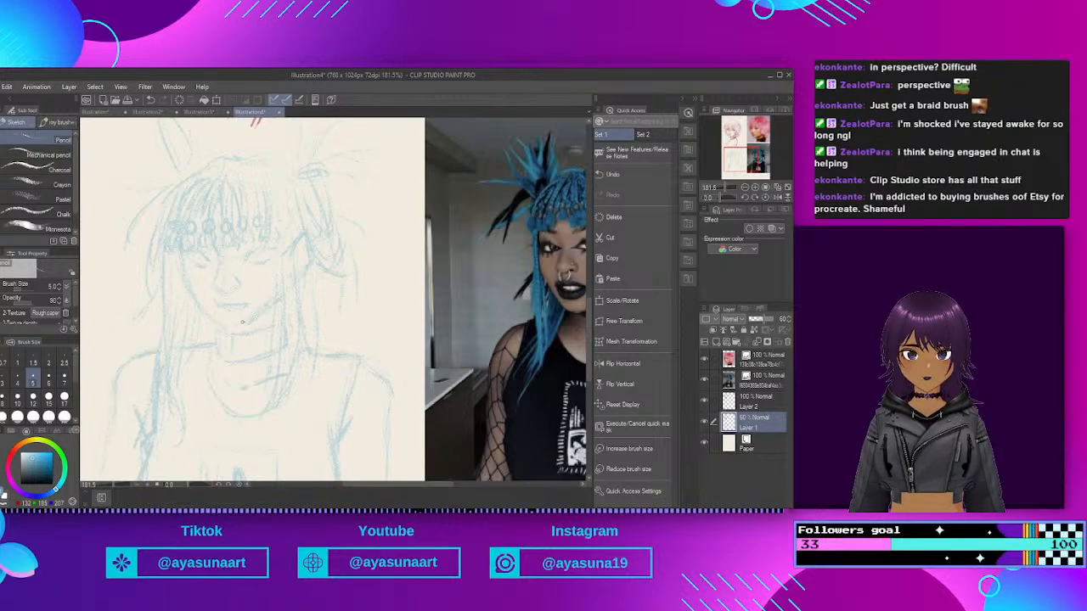
pyautogui.scroll(-2, 242, 321)
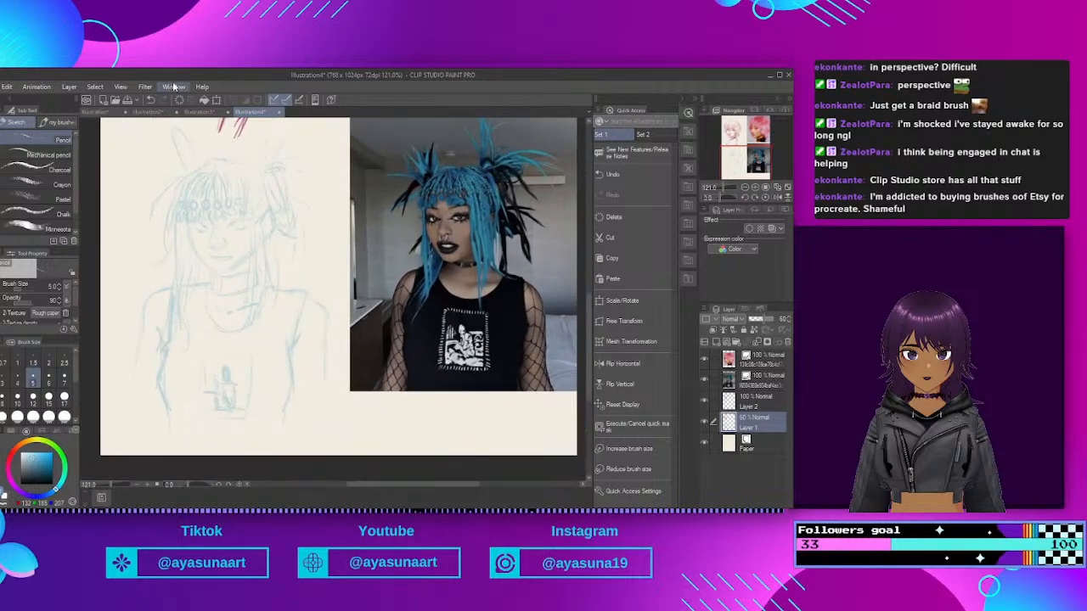
pyautogui.scroll(1, 331, 365)
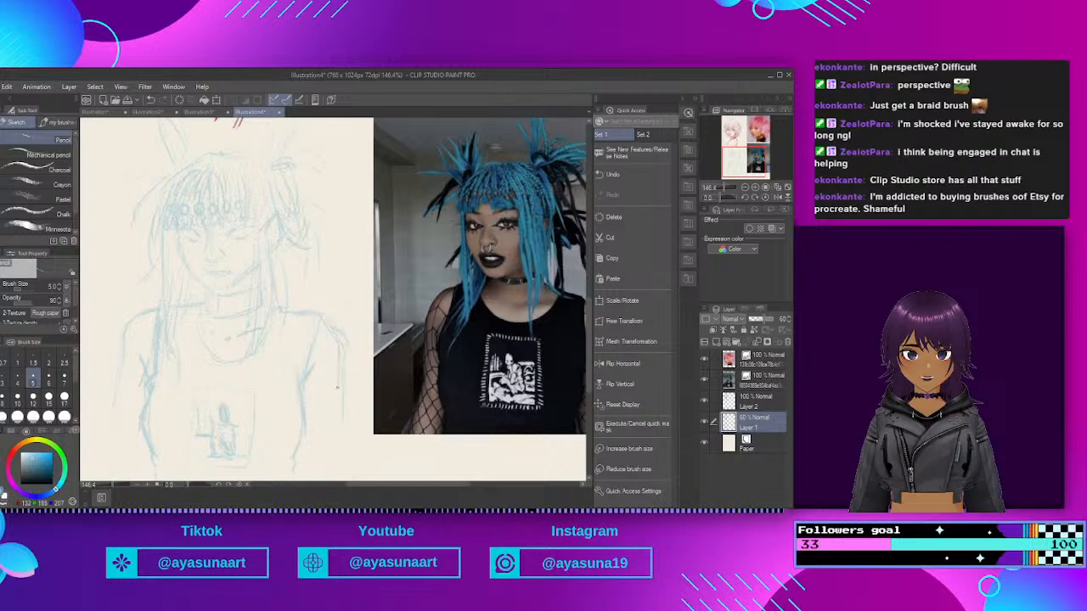
pyautogui.moveTo(331, 410); pyautogui.dragTo(327, 431)
pyautogui.moveTo(336, 386); pyautogui.dragTo(332, 433)
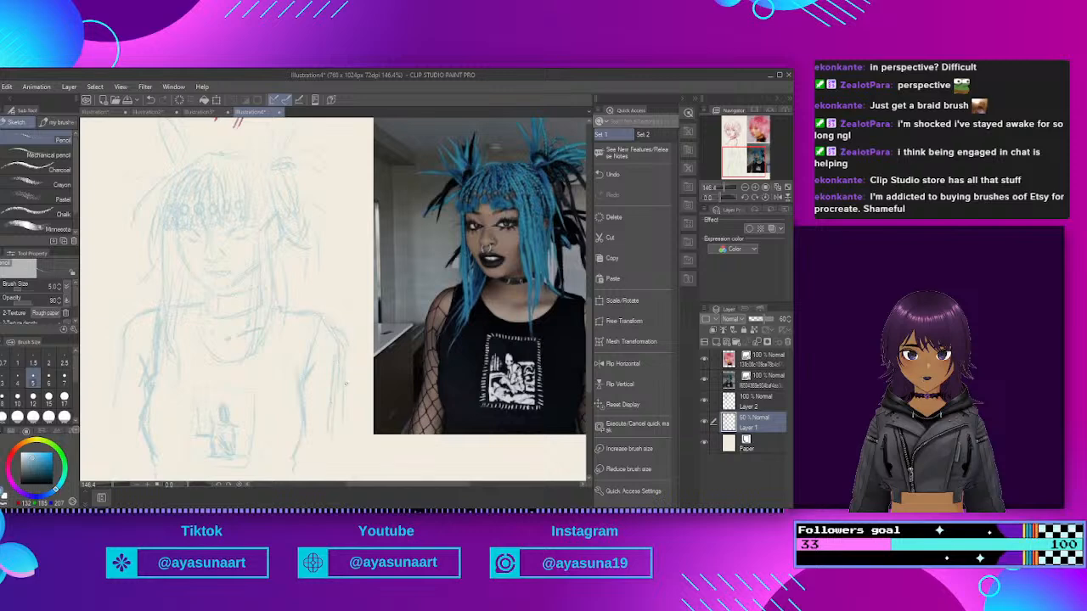
# Step: Strengthen the jaw and chin line above the choker and add spiky ends to the drawing's left pigtail
pyautogui.scroll(-1, 345, 384)
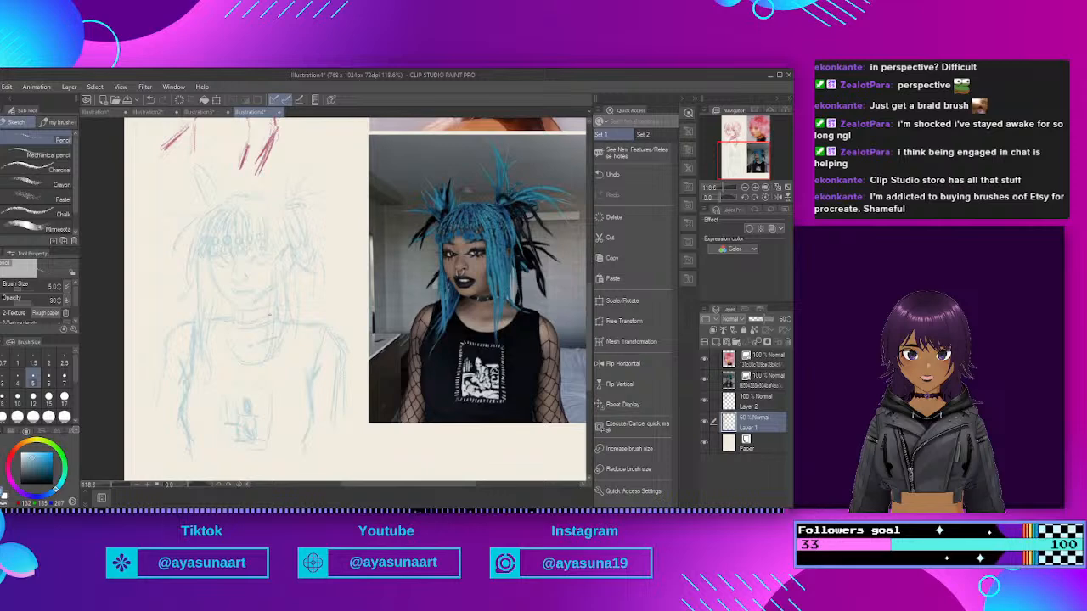
pyautogui.scroll(5, 245, 310)
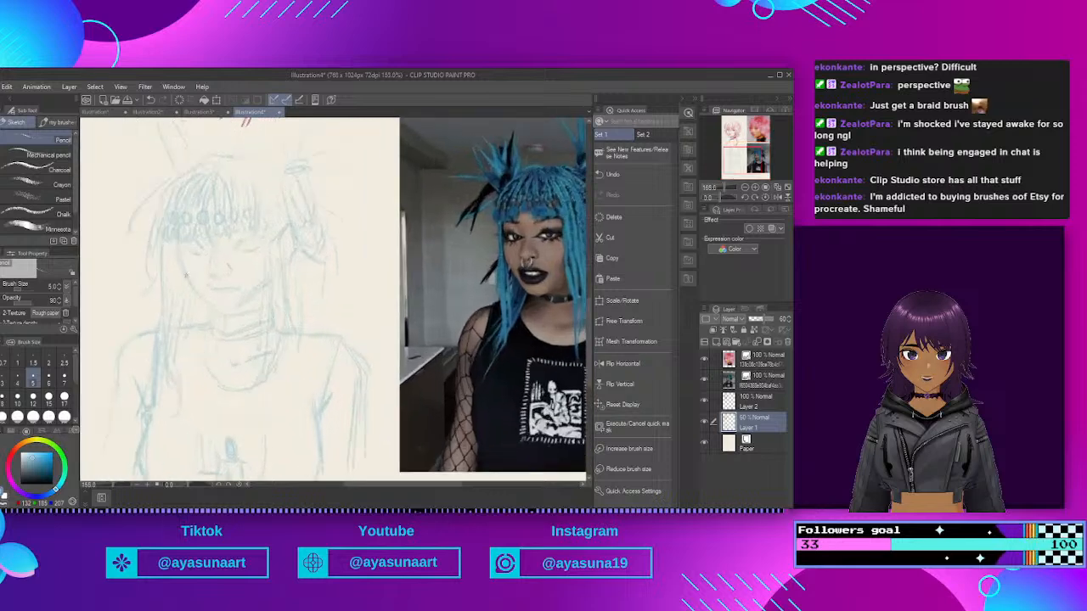
pyautogui.scroll(2, 244, 310)
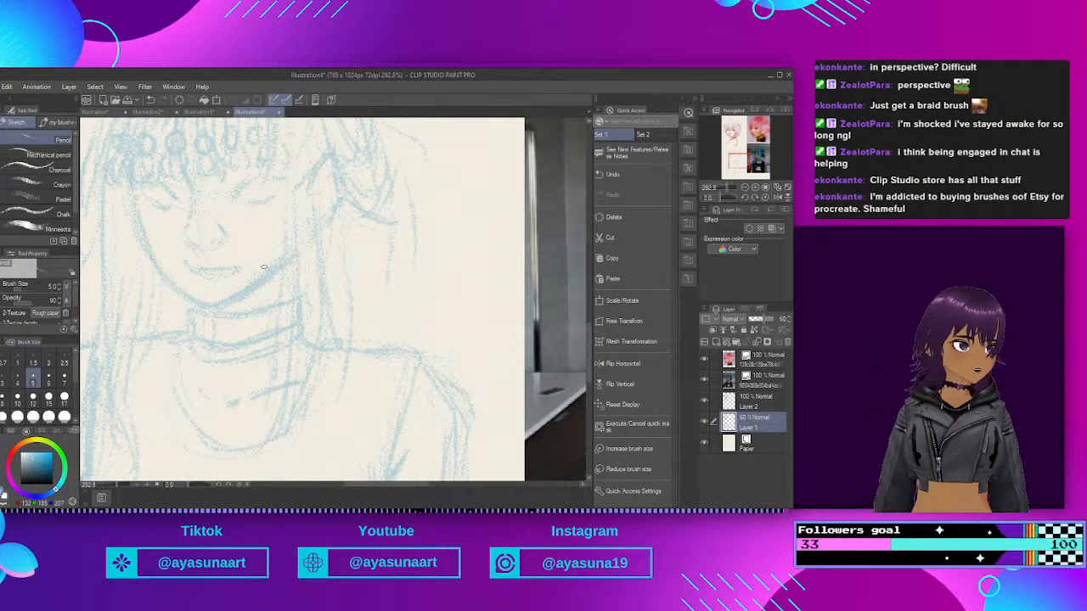
pyautogui.scroll(-6, 264, 267)
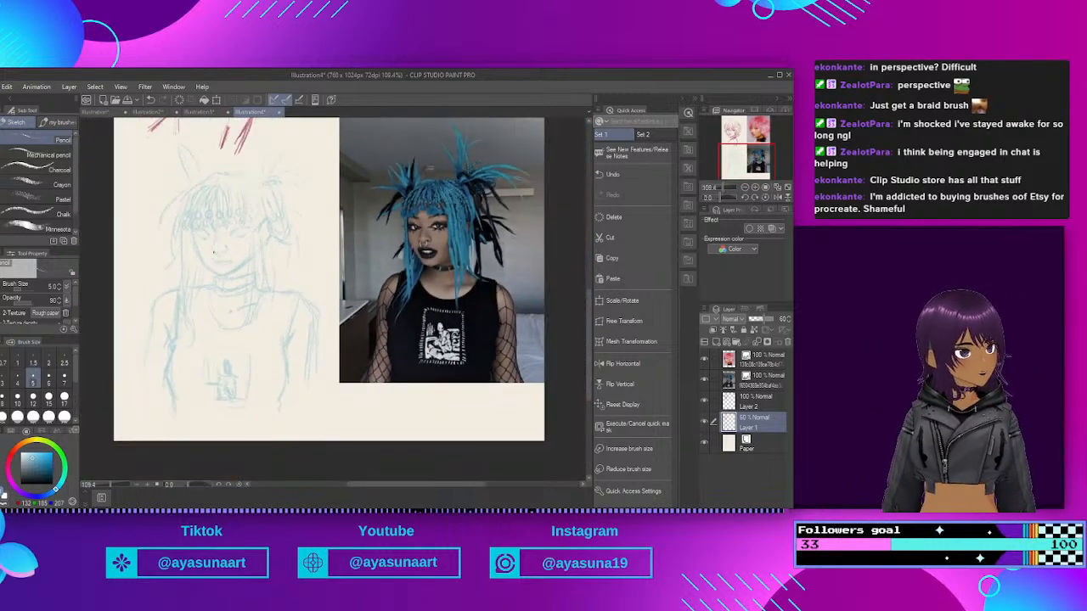
pyautogui.scroll(5, 214, 252)
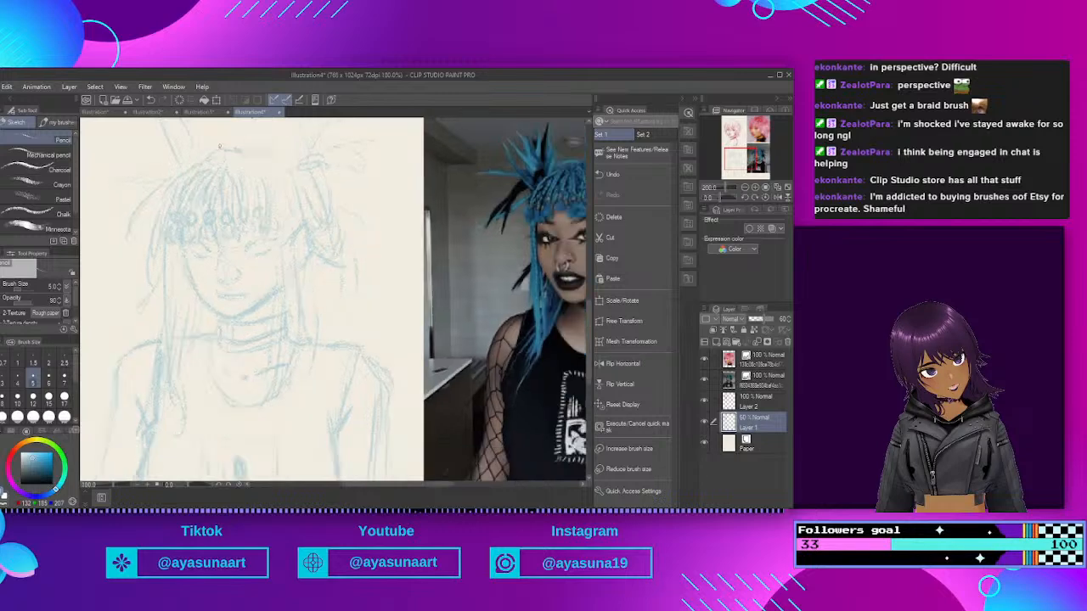
pyautogui.scroll(-1, 219, 146)
pyautogui.scroll(2, 191, 178)
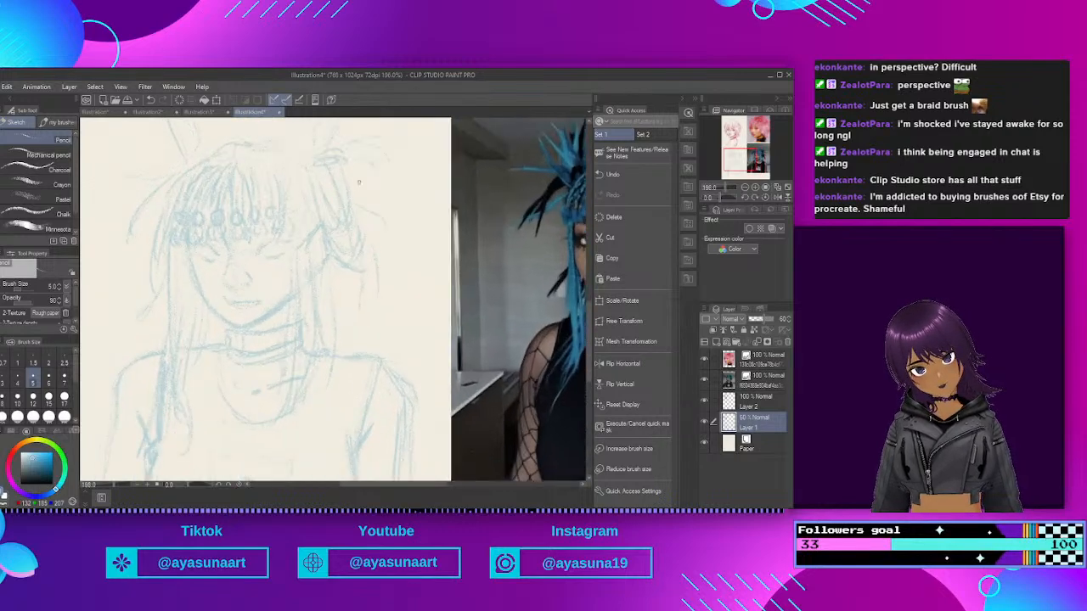
pyautogui.scroll(-4, 277, 173)
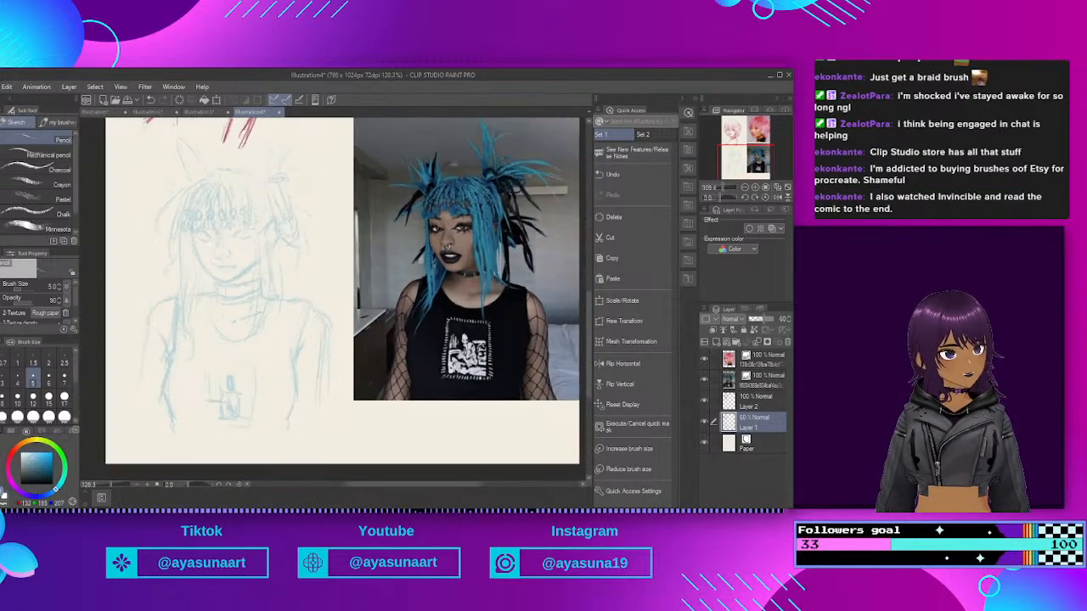
pyautogui.scroll(2, 305, 154)
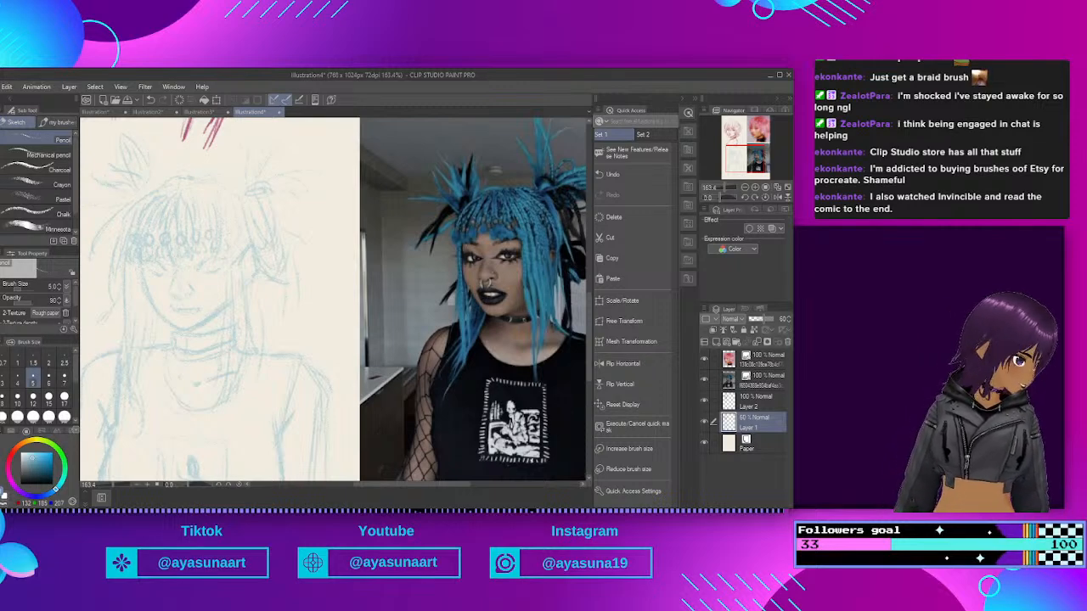
# Step: Draw the upper lash lines of both eyes on Layer 2 with the Mechanical pencil
pyautogui.click(753, 399)
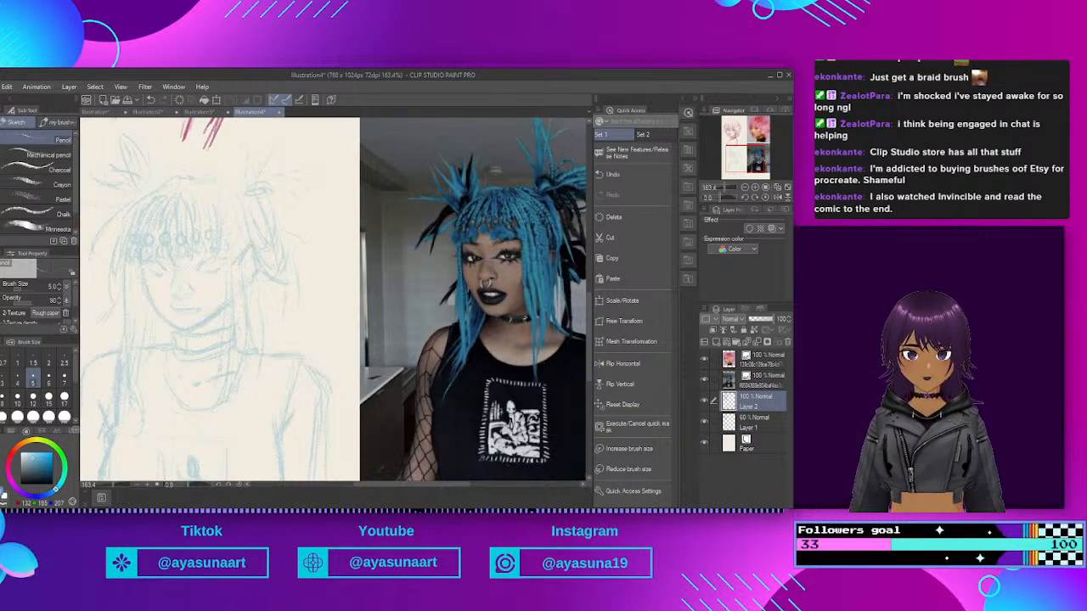
pyautogui.click(42, 155)
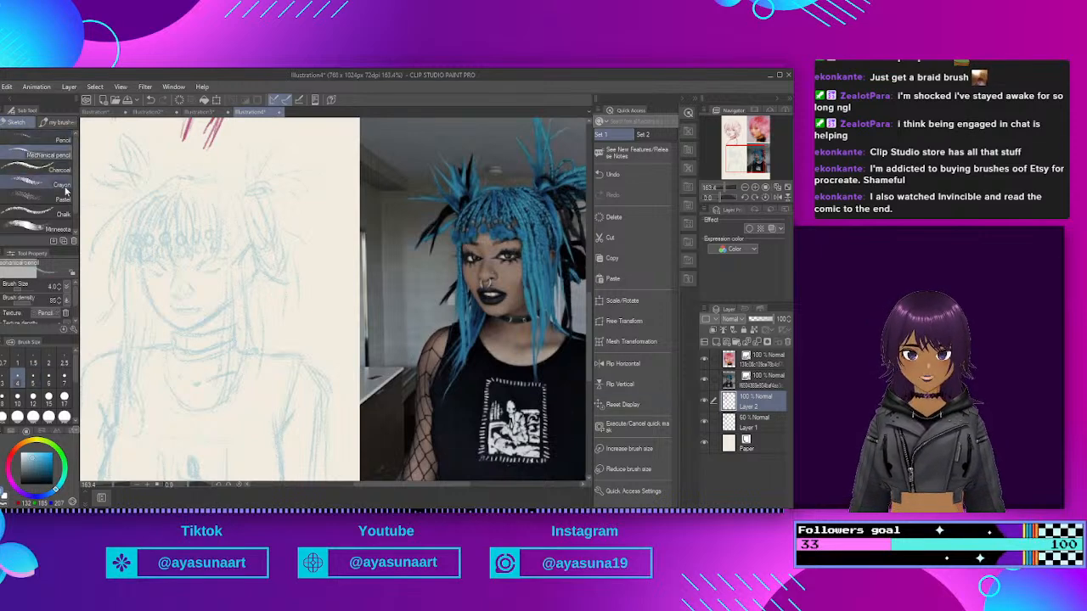
pyautogui.scroll(1, 201, 252)
pyautogui.scroll(1, 200, 253)
pyautogui.scroll(-5, 204, 255)
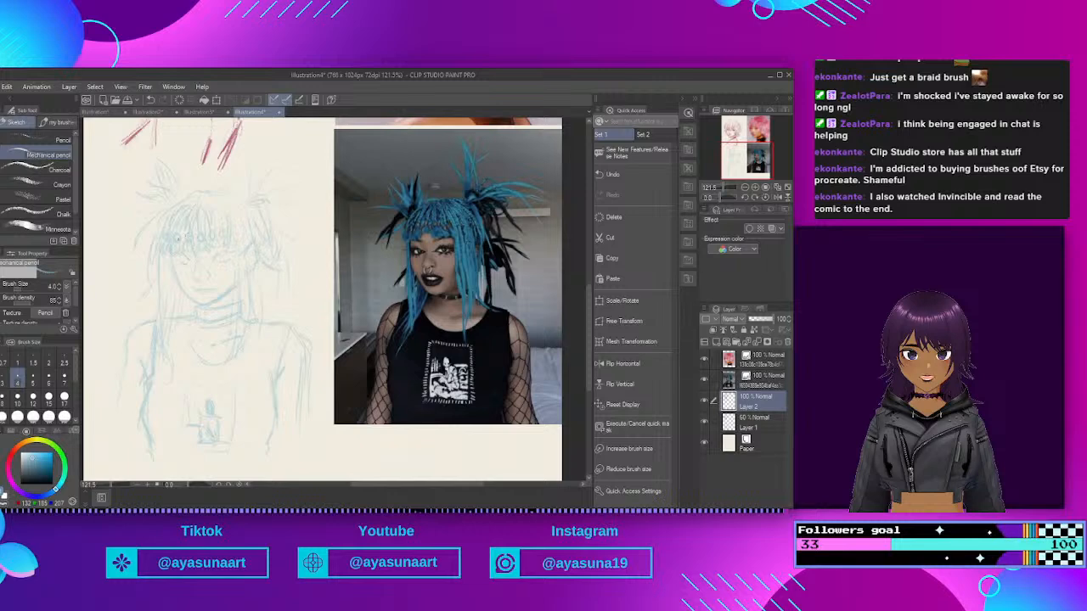
pyautogui.scroll(4, 144, 251)
pyautogui.scroll(3, 141, 251)
pyautogui.scroll(-3, 141, 251)
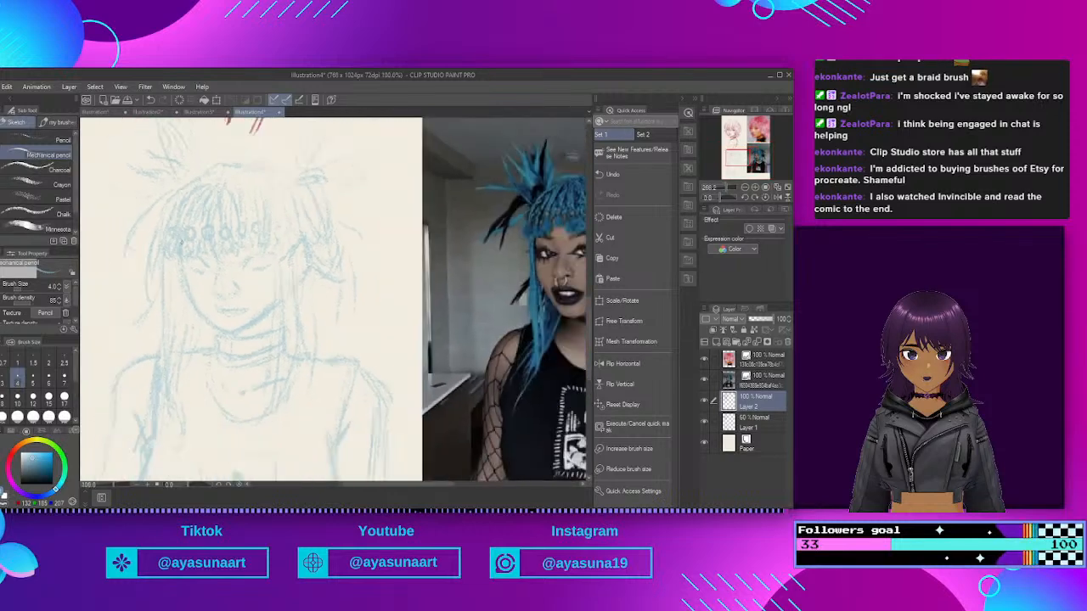
pyautogui.scroll(3, 238, 227)
pyautogui.scroll(-3, 239, 226)
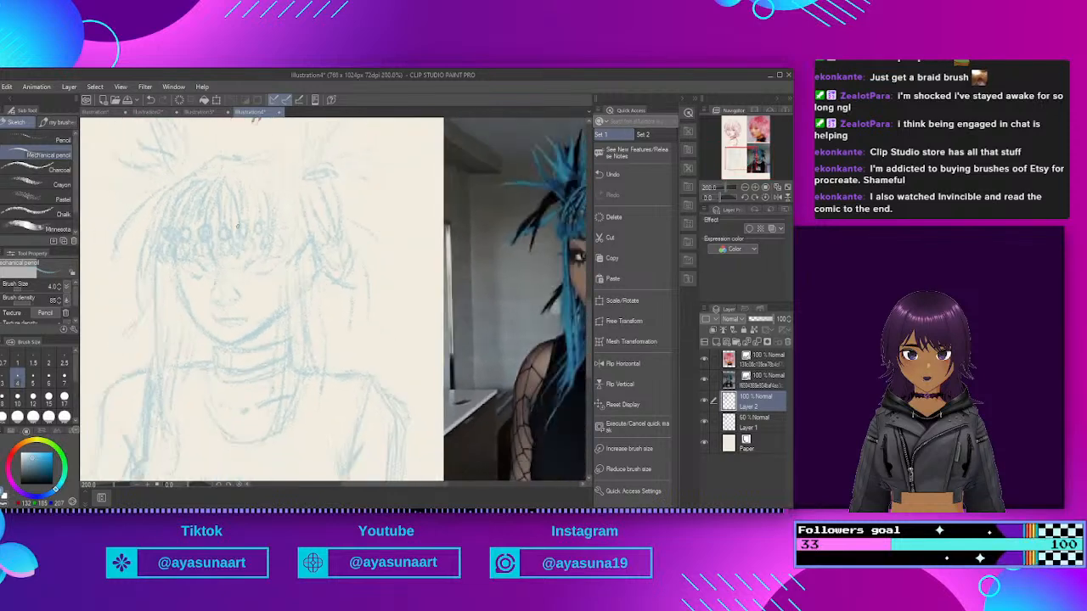
pyautogui.scroll(3, 238, 226)
pyautogui.scroll(-3, 239, 226)
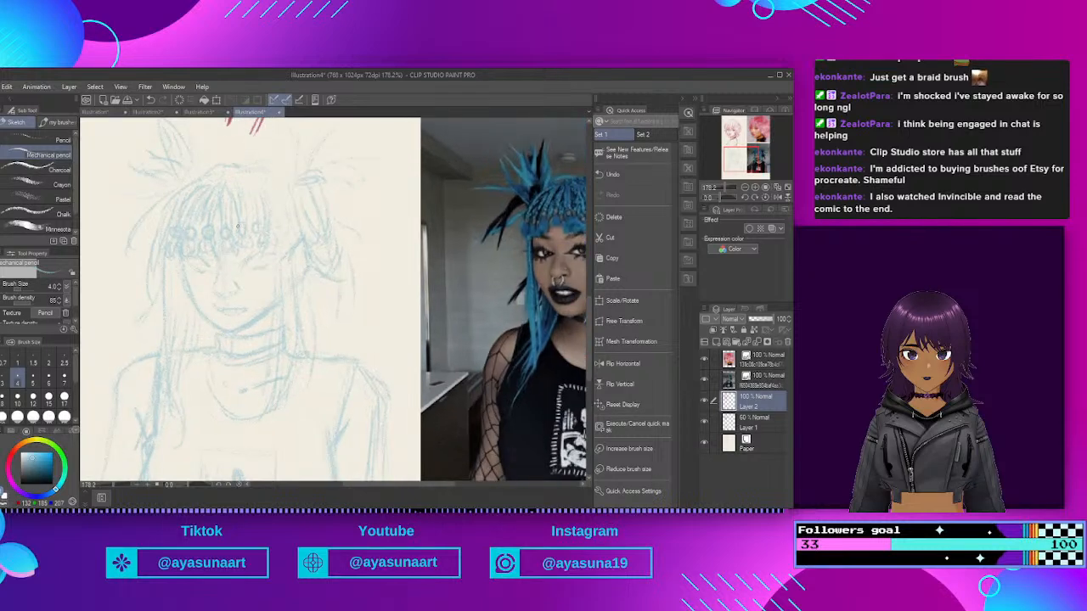
pyautogui.scroll(3, 238, 227)
pyautogui.scroll(-3, 238, 227)
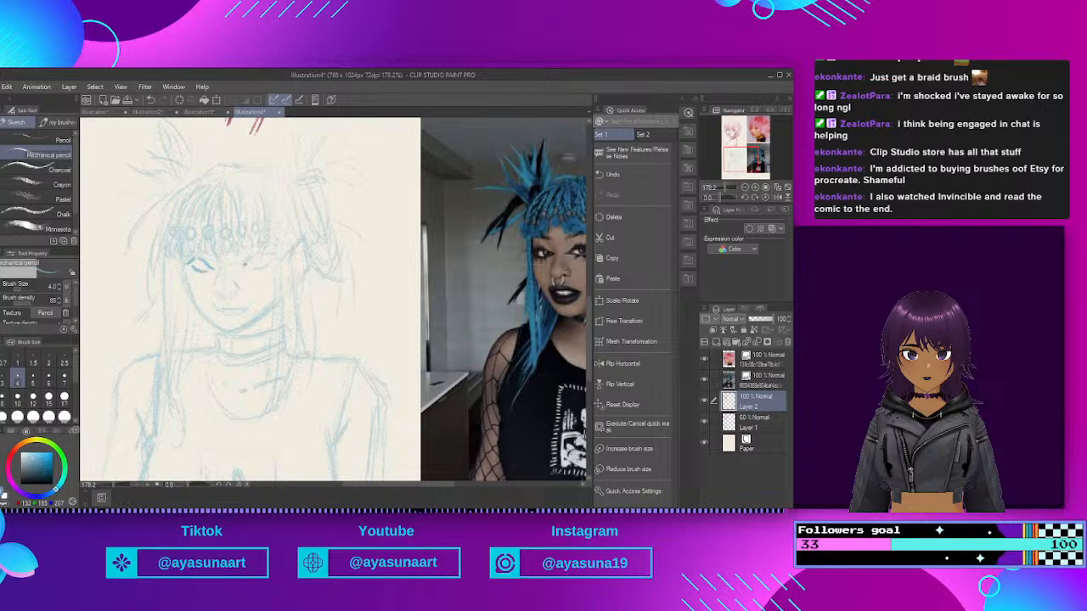
pyautogui.moveTo(237, 268); pyautogui.dragTo(278, 254)
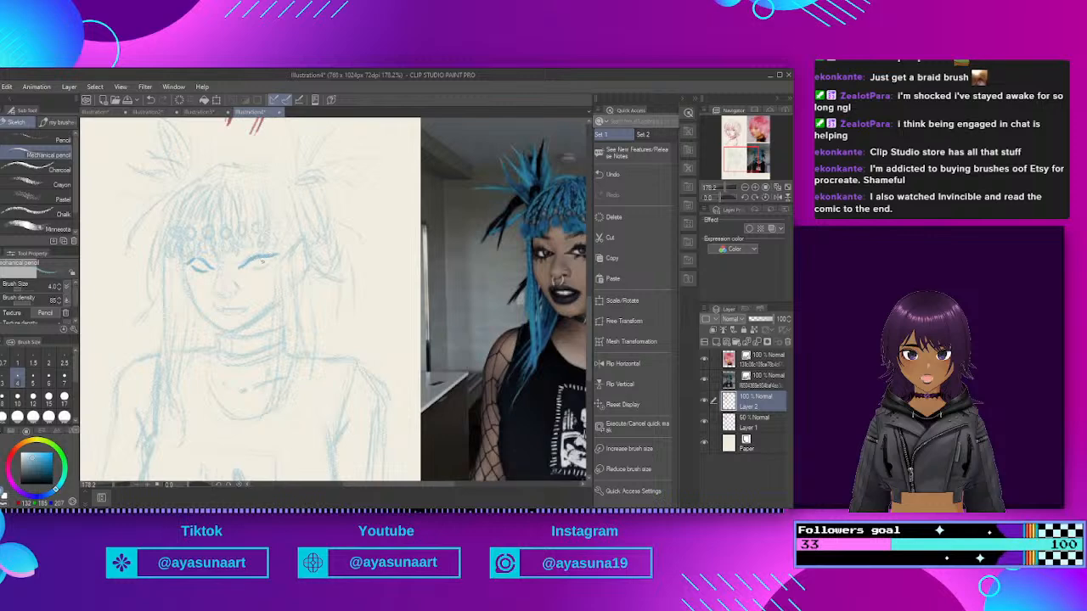
pyautogui.scroll(-1, 264, 254)
pyautogui.scroll(2, 309, 253)
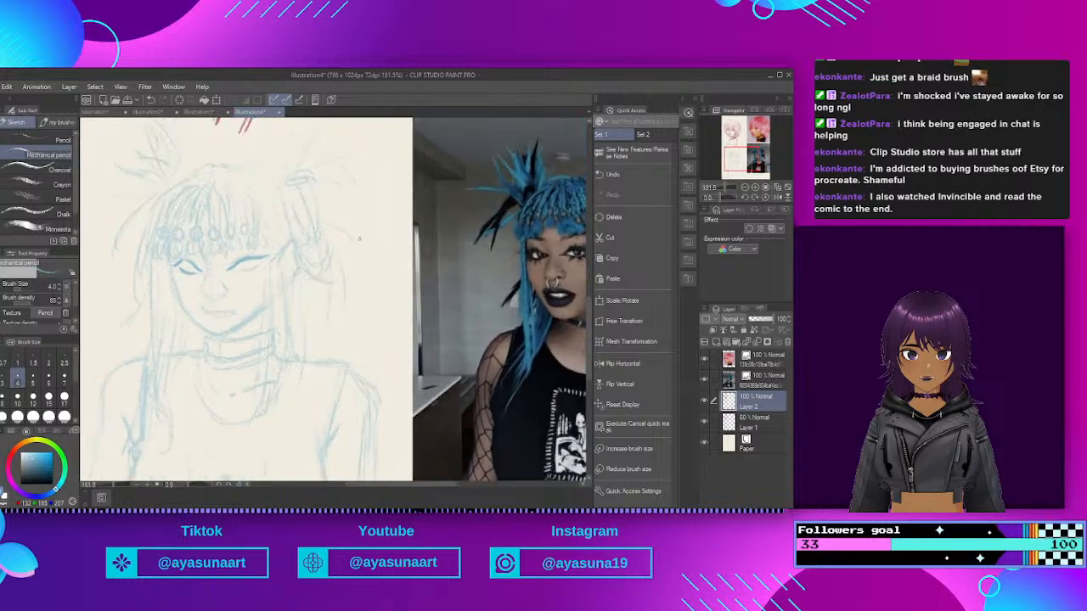
# Step: Add the eyelid creases, irises and spiky lower lashes to both eyes
pyautogui.scroll(-2, 281, 240)
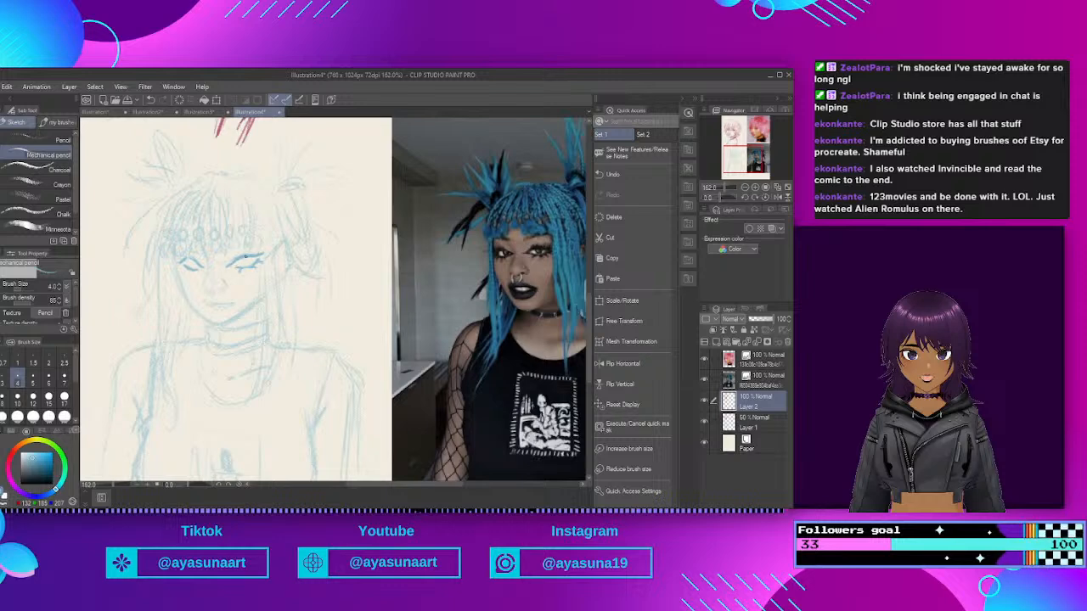
pyautogui.moveTo(244, 260); pyautogui.dragTo(256, 255)
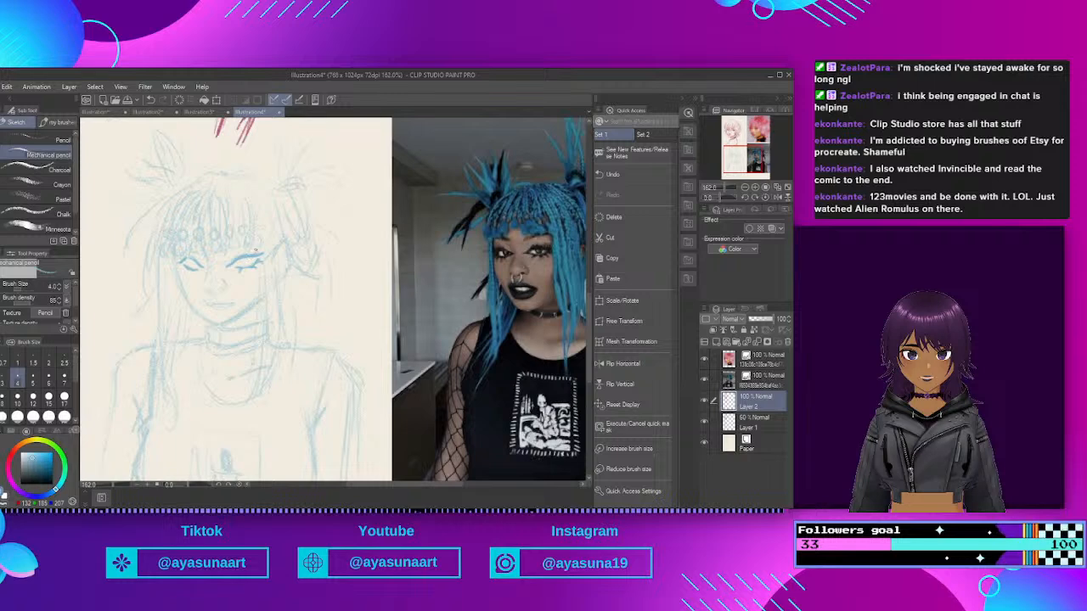
pyautogui.moveTo(235, 257)
pyautogui.mouseDown()
pyautogui.moveTo(245, 254)
pyautogui.moveTo(199, 257)
pyautogui.mouseUp()
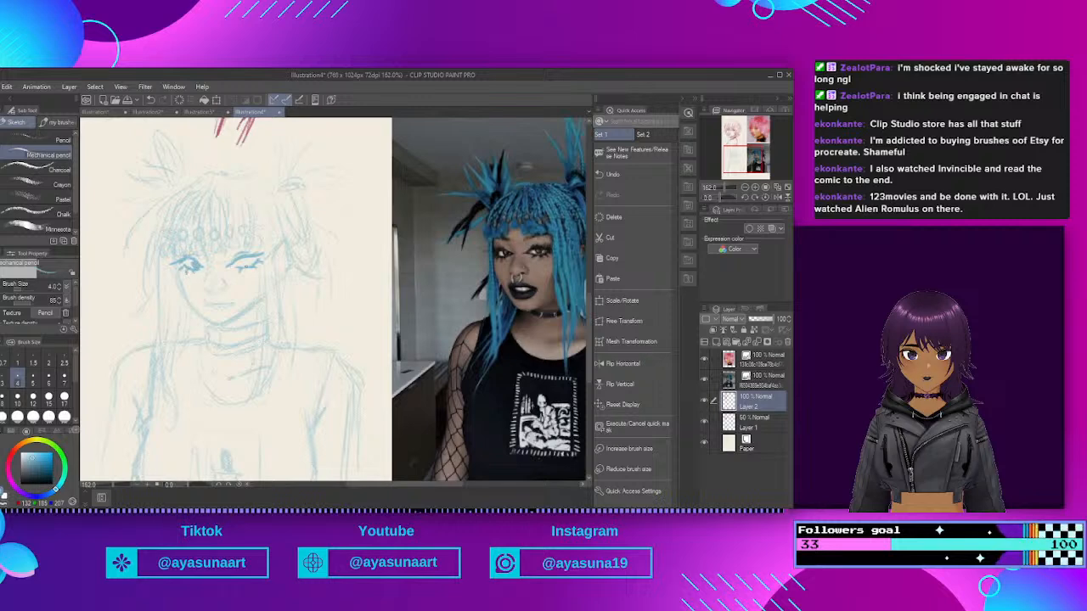
pyautogui.moveTo(243, 262); pyautogui.dragTo(252, 263)
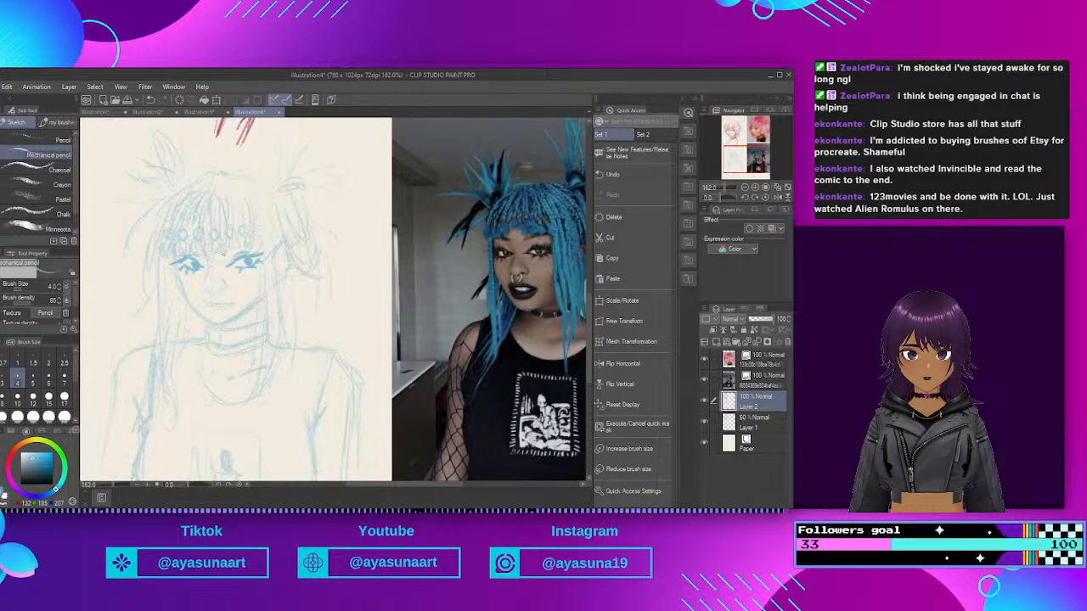
# Step: Draw the thin arched eyebrows above both eyes, just under the fringe
pyautogui.scroll(2, 223, 253)
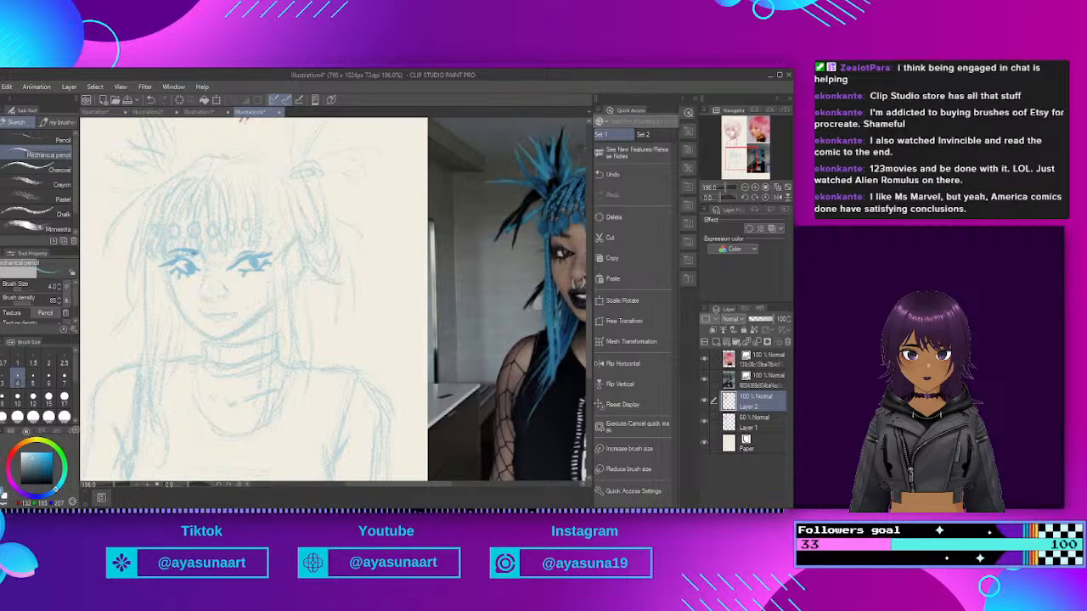
pyautogui.scroll(-2, 192, 254)
pyautogui.scroll(2, 192, 254)
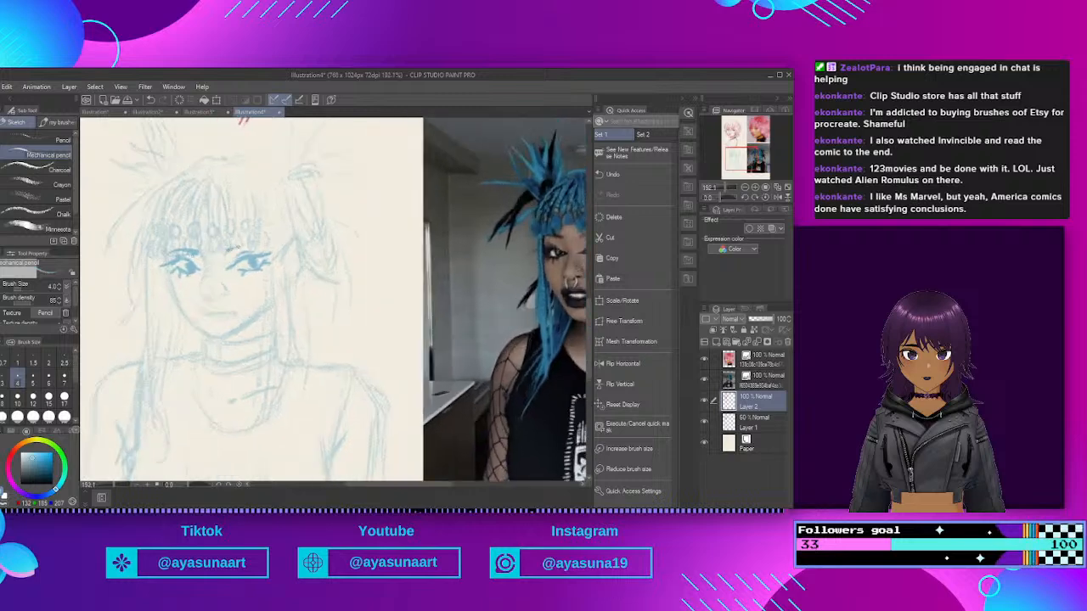
pyautogui.moveTo(255, 243); pyautogui.dragTo(267, 249)
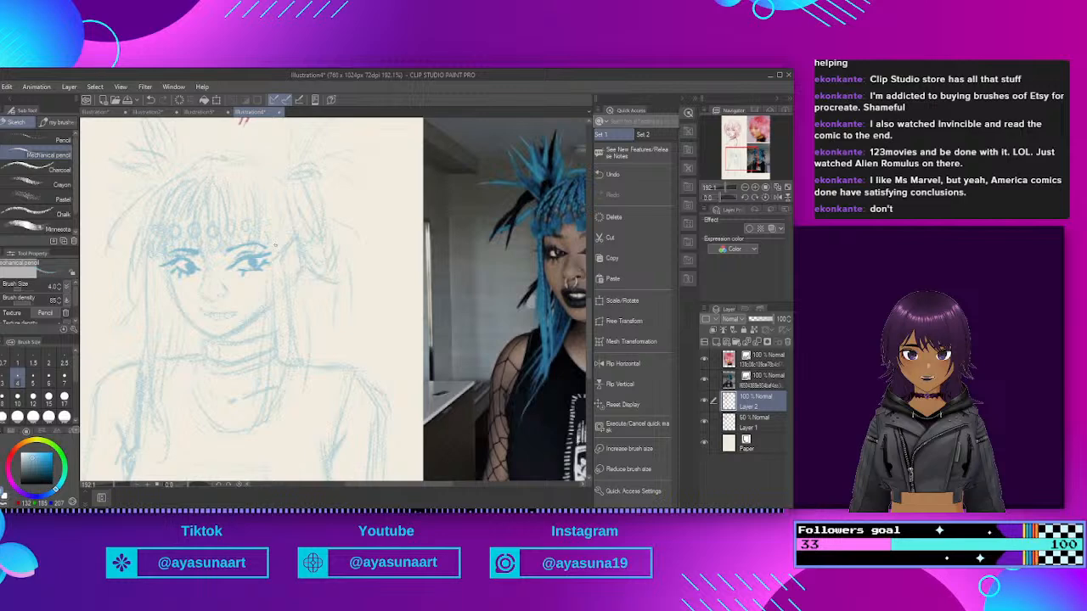
# Step: Draw the nose, defining one side of its bridge, the tip and the nostrils
pyautogui.scroll(-2, 275, 245)
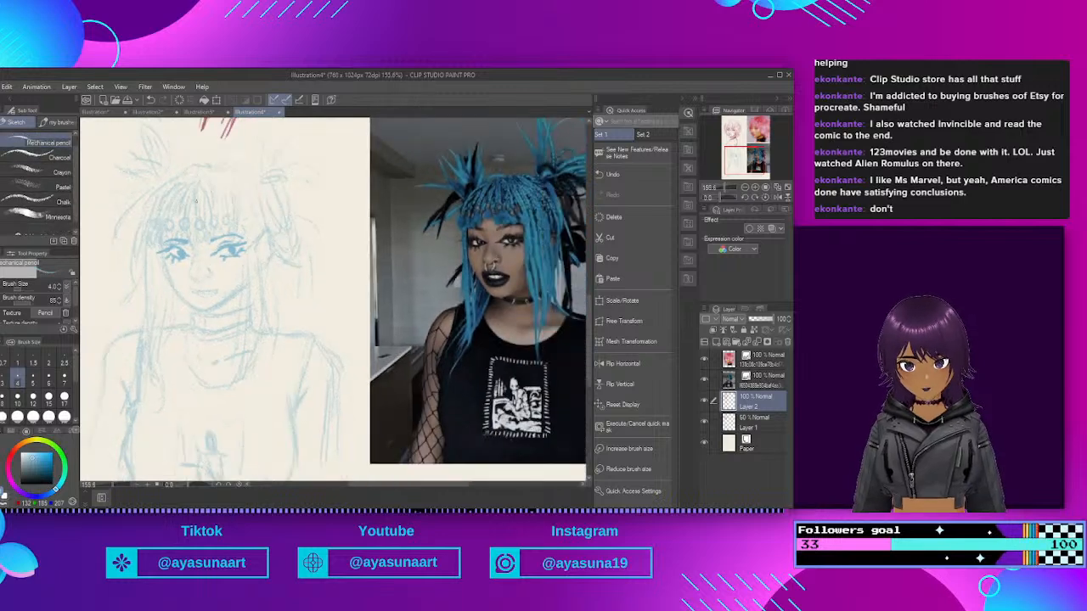
pyautogui.scroll(2, 248, 203)
pyautogui.scroll(-3, 259, 202)
pyautogui.scroll(2, 303, 183)
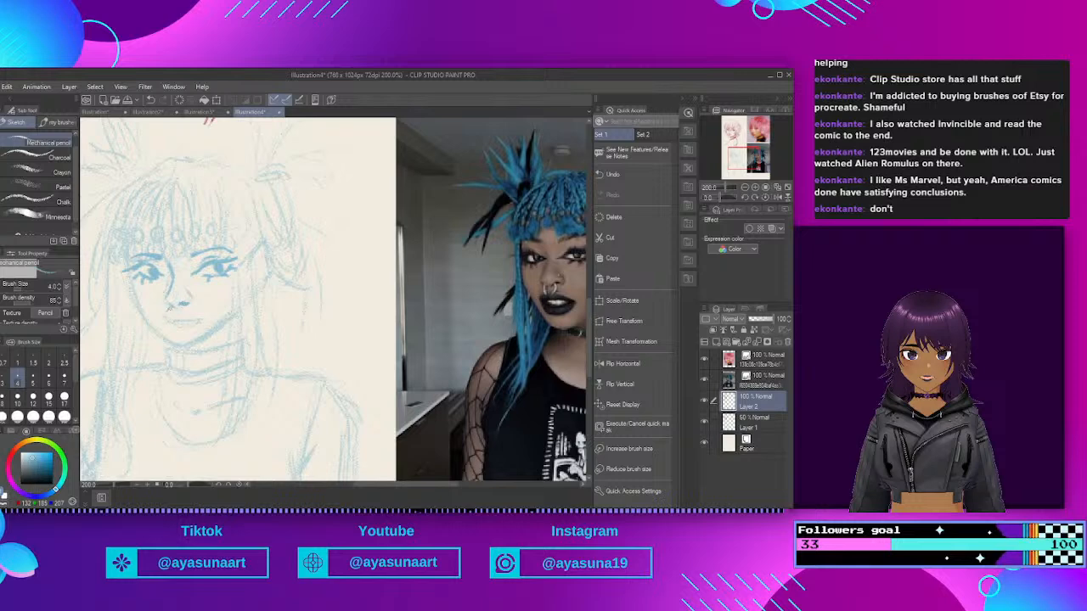
# Step: Draw the septum ring under the nose and the outlines of the upper and lower lips on Layer 2
pyautogui.moveTo(168, 308); pyautogui.dragTo(184, 317)
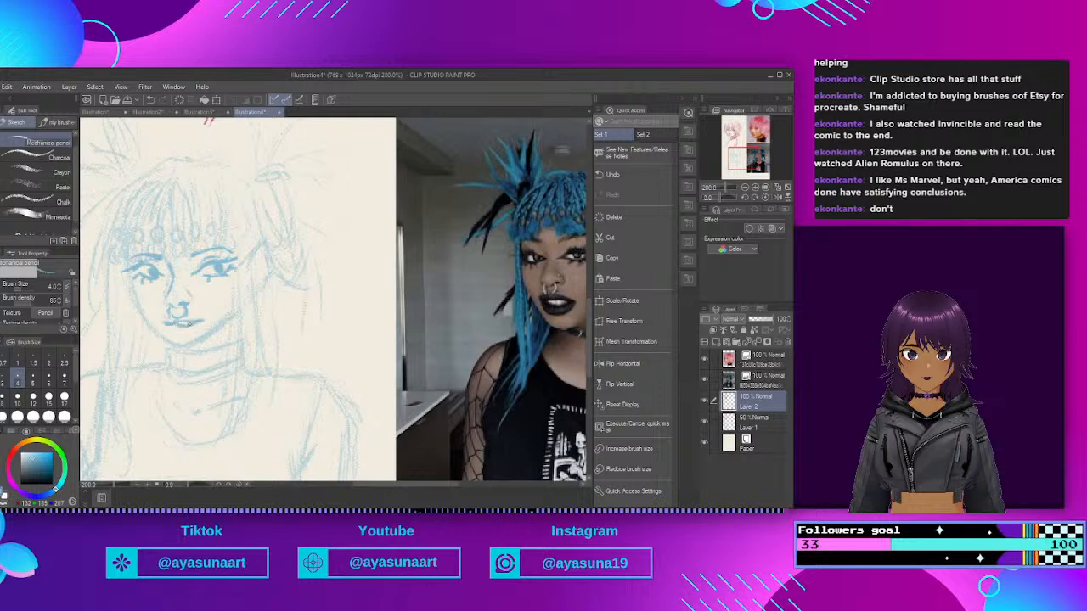
pyautogui.moveTo(173, 333); pyautogui.dragTo(199, 328)
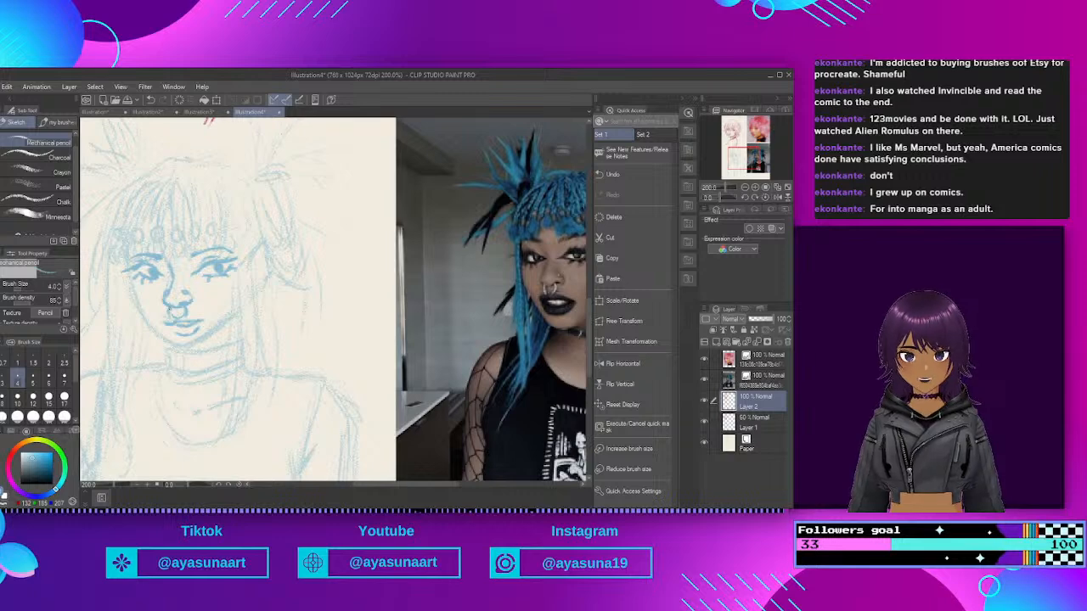
# Step: Draw the face contour from beside the left eye down around the chin and up the opposite jaw
pyautogui.scroll(-1, 172, 310)
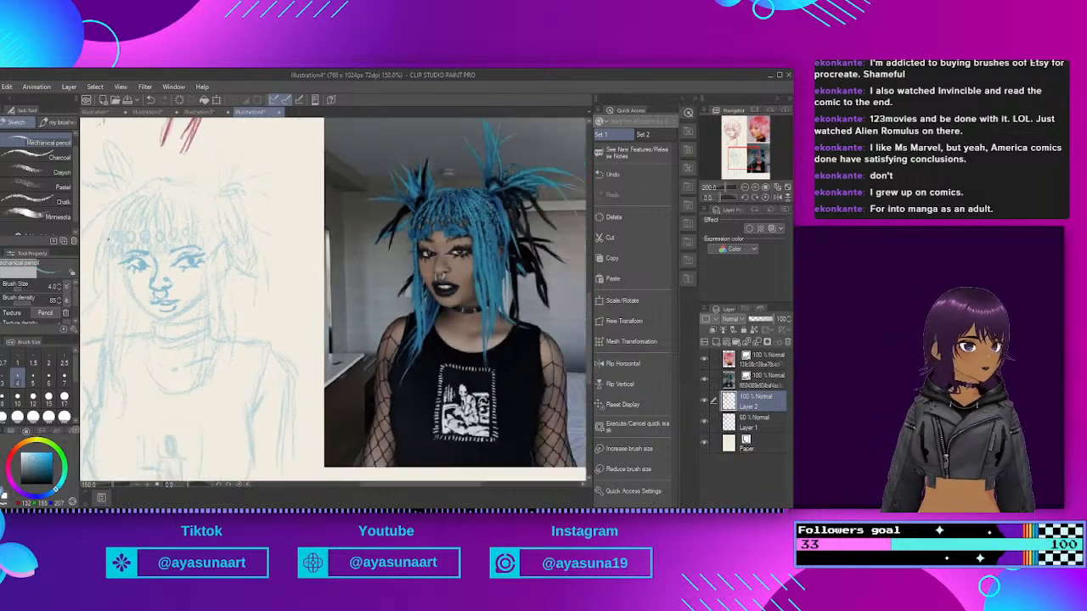
pyautogui.scroll(1, 272, 237)
pyautogui.scroll(-1, 285, 195)
pyautogui.scroll(3, 202, 156)
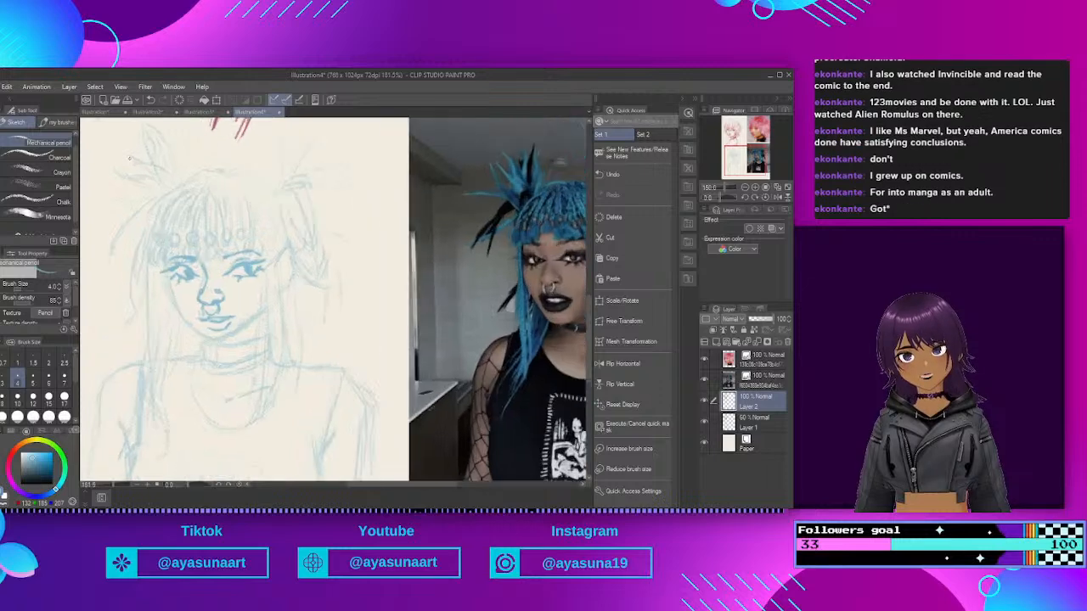
pyautogui.scroll(1, 202, 156)
pyautogui.scroll(-2, 202, 155)
pyautogui.scroll(2, 202, 156)
pyautogui.scroll(-1, 283, 155)
pyautogui.scroll(1, 283, 155)
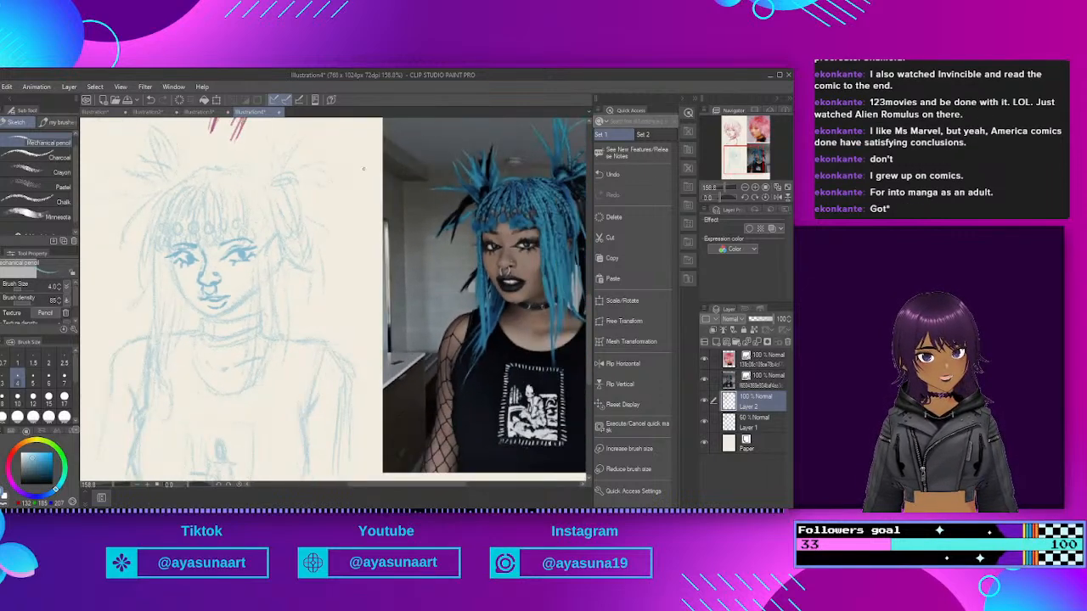
pyautogui.scroll(-1, 363, 168)
pyautogui.scroll(-1, 244, 161)
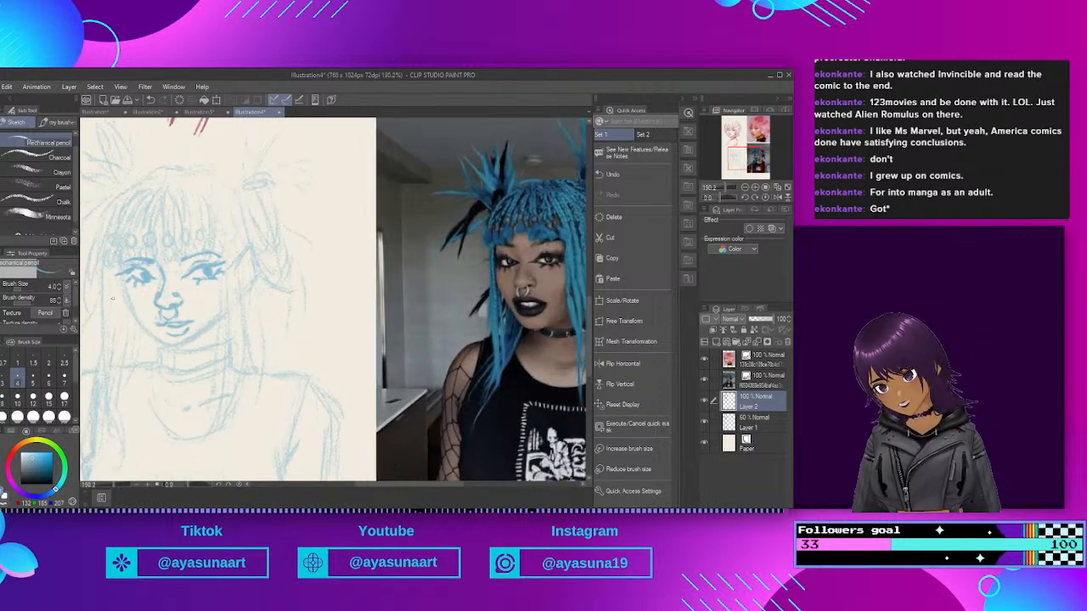
pyautogui.moveTo(125, 276)
pyautogui.mouseDown()
pyautogui.moveTo(155, 337)
pyautogui.moveTo(203, 333)
pyautogui.mouseUp()
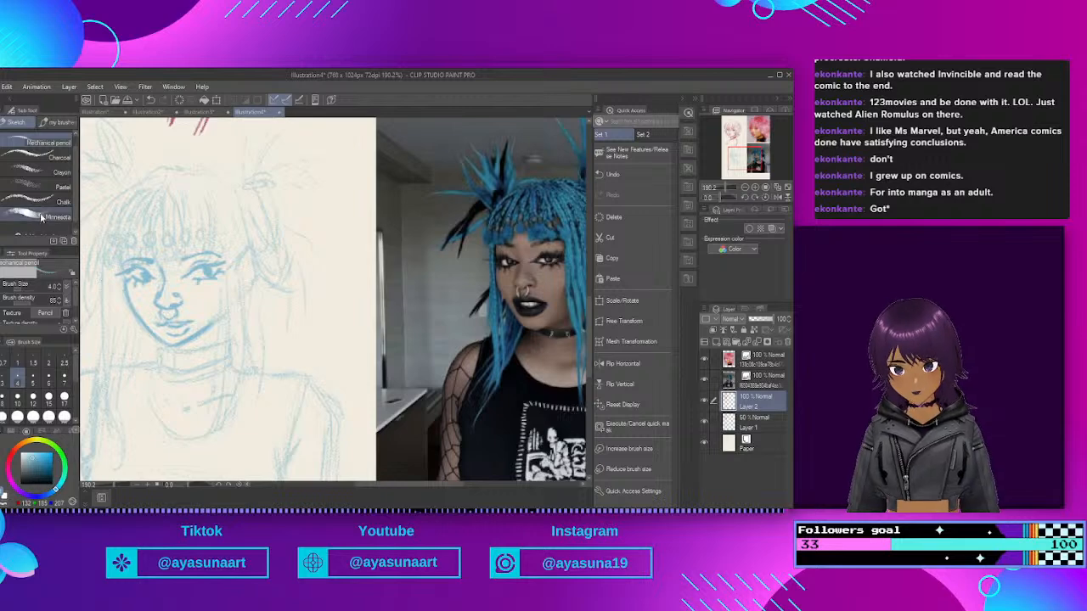
# Step: Erase the lips and the septum ring from Layer 2 with the kneaded eraser
pyautogui.press('e')
pyautogui.scroll(1, 120, 303)
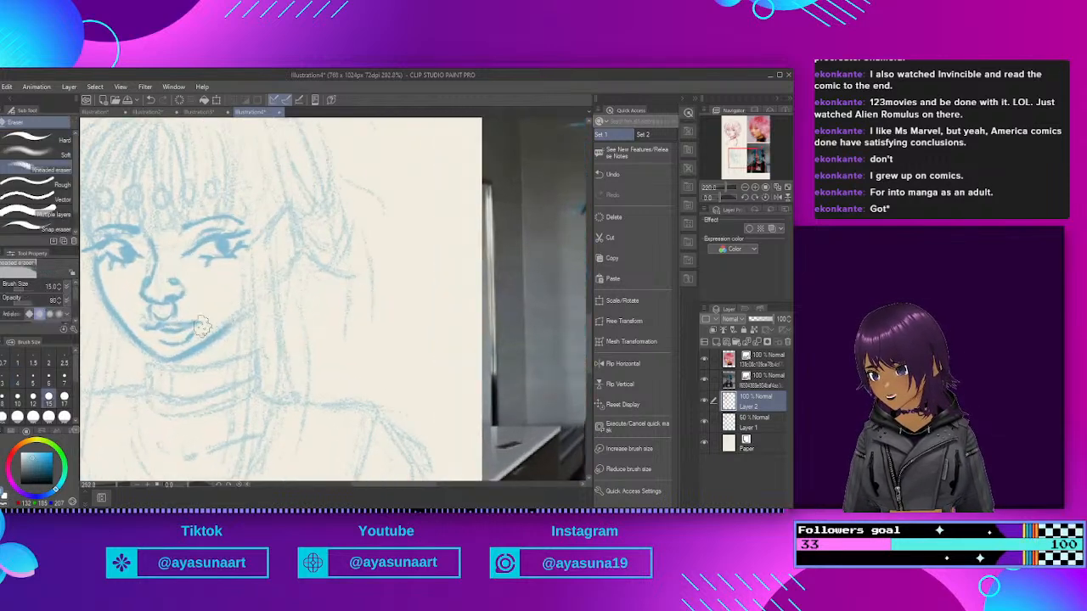
pyautogui.scroll(-2, 207, 306)
pyautogui.scroll(1, 207, 305)
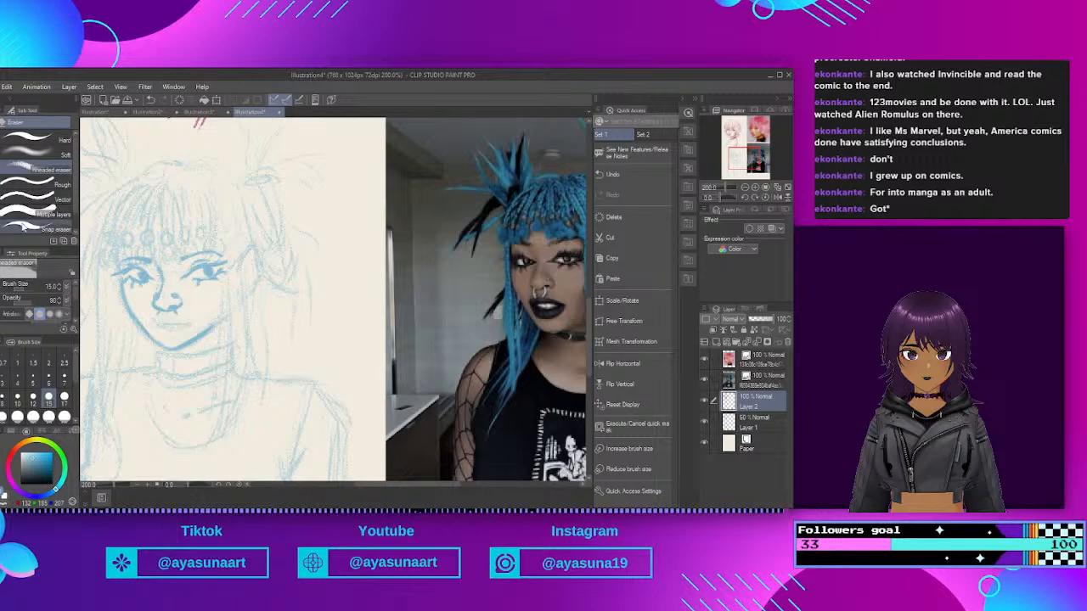
# Step: Redraw the outlines of the fuller, slightly parted lips with the Mechanical pencil
pyautogui.press('p')
pyautogui.scroll(-2, 136, 291)
pyautogui.scroll(2, 193, 285)
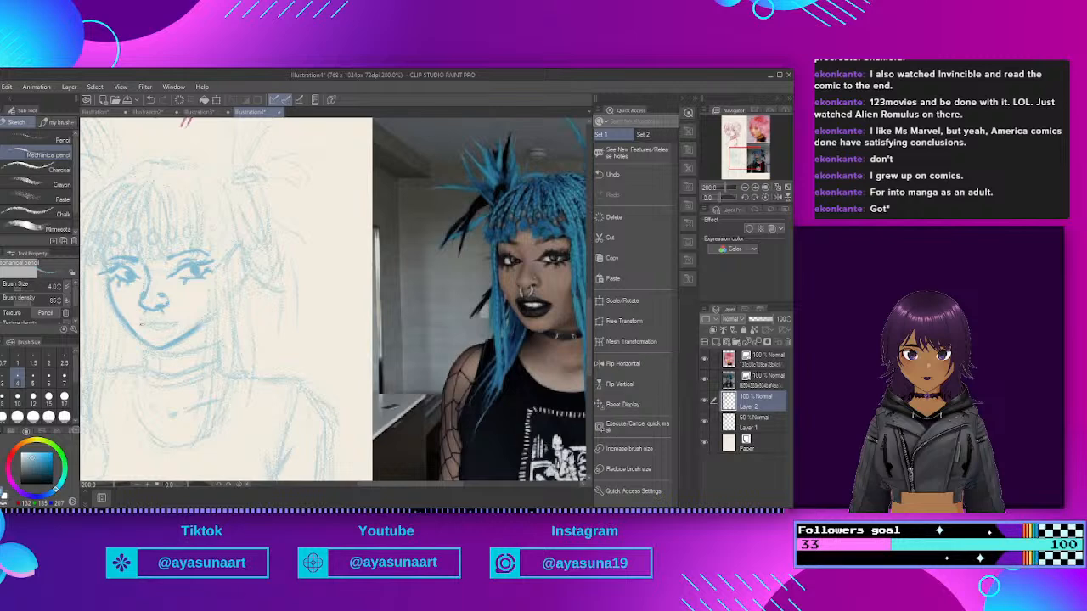
pyautogui.moveTo(151, 320); pyautogui.dragTo(168, 321)
pyautogui.moveTo(152, 325); pyautogui.dragTo(164, 326)
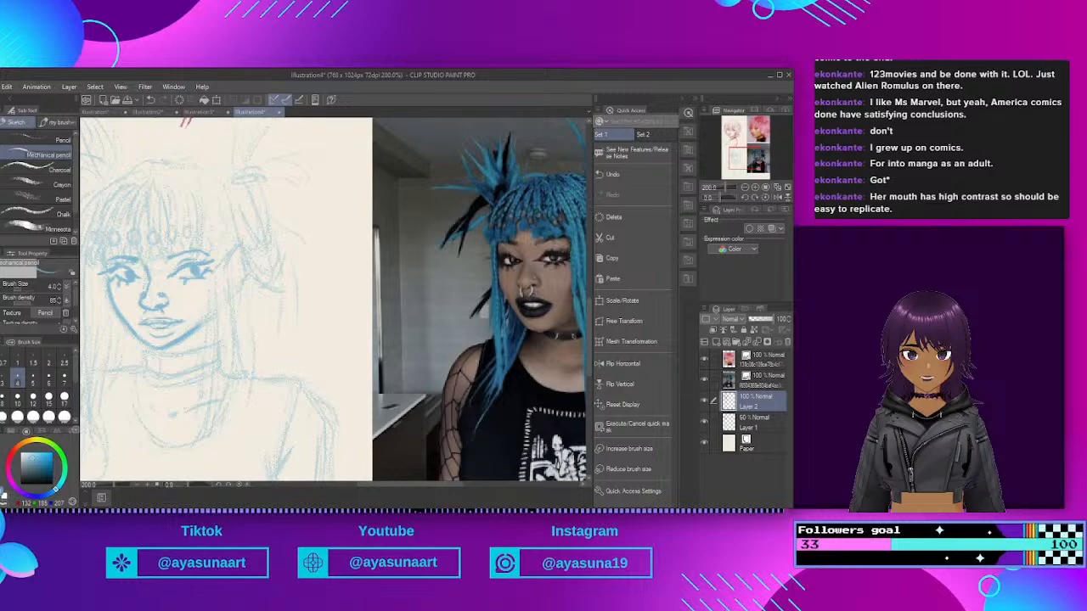
# Step: Shade the upper and lower lips solid to match the dark lipstick, and touch up the lower lashes of the right eye
pyautogui.scroll(2, 176, 293)
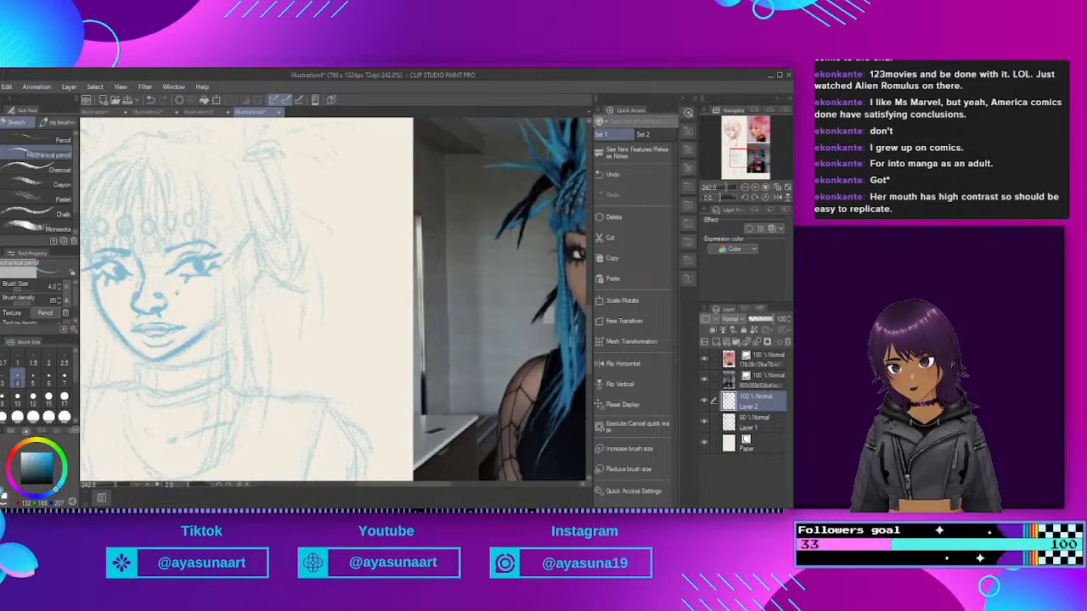
pyautogui.scroll(-2, 177, 293)
pyautogui.scroll(1, 177, 293)
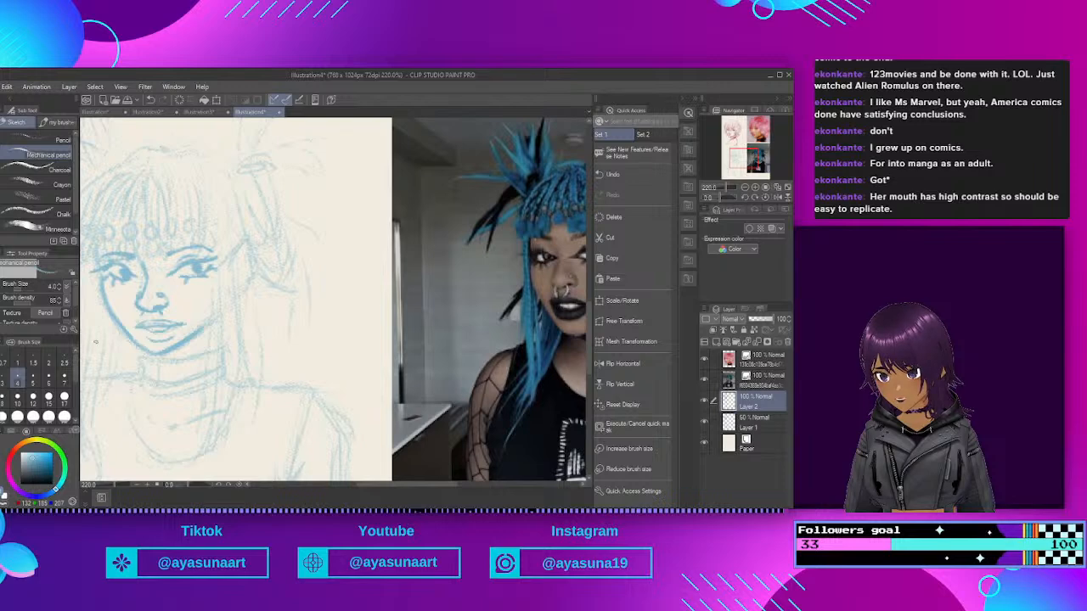
pyautogui.moveTo(149, 324); pyautogui.dragTo(162, 323)
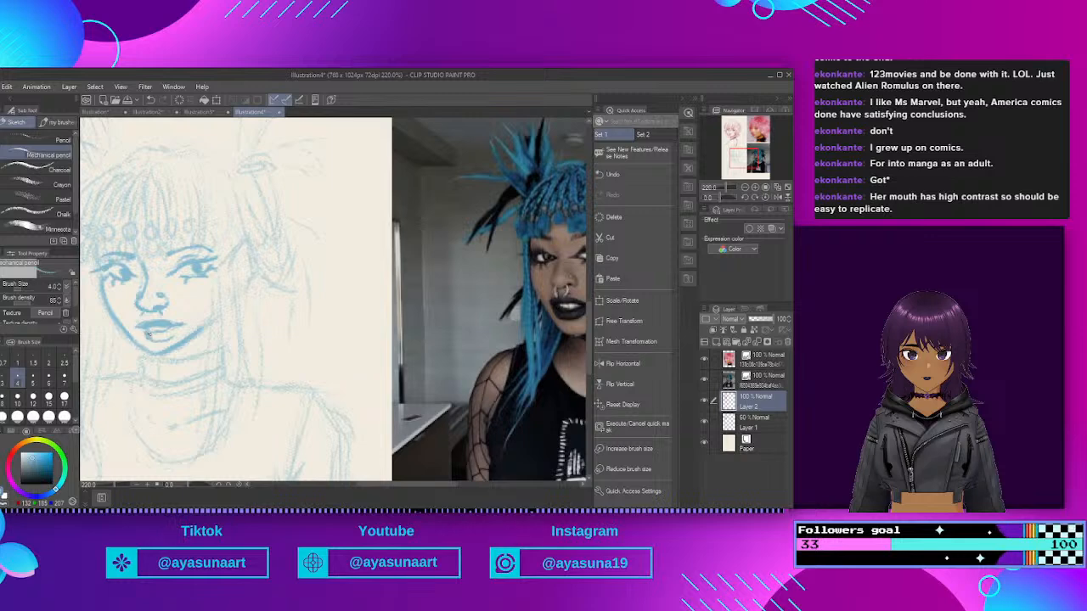
pyautogui.moveTo(147, 335); pyautogui.dragTo(167, 334)
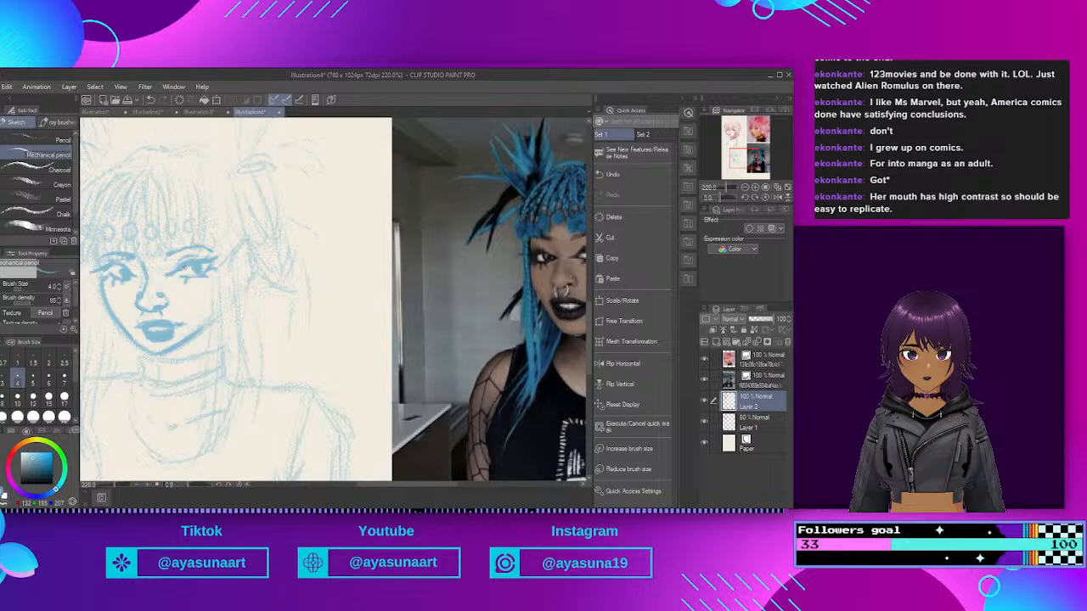
pyautogui.moveTo(183, 278); pyautogui.dragTo(206, 274)
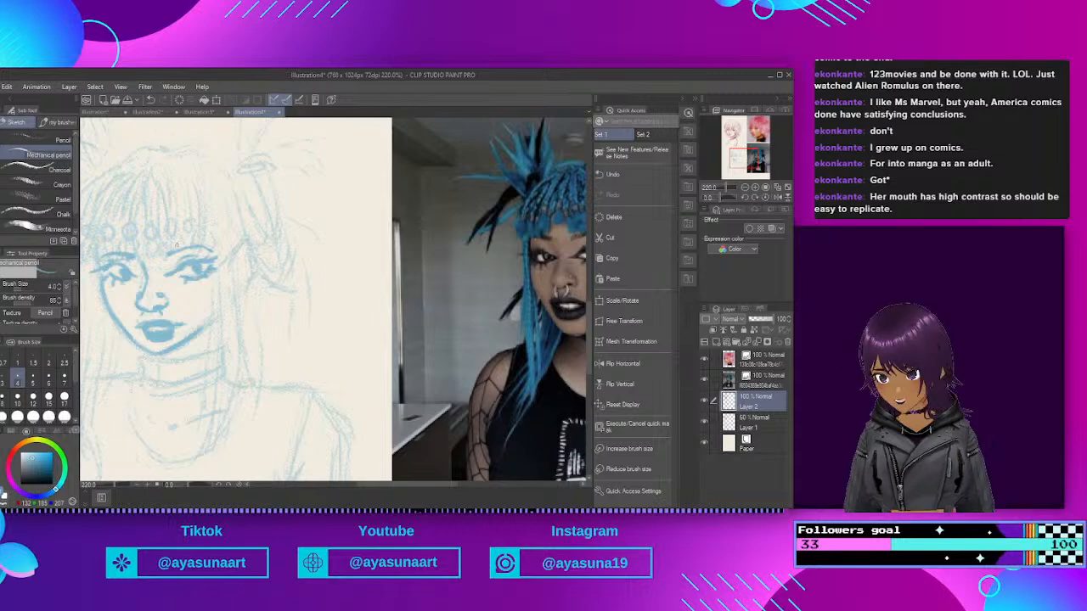
# Step: Draw the hair contour and the braided strands with beads and looped ends over the left part of the fringe
pyautogui.scroll(-3, 180, 286)
pyautogui.scroll(2, 180, 287)
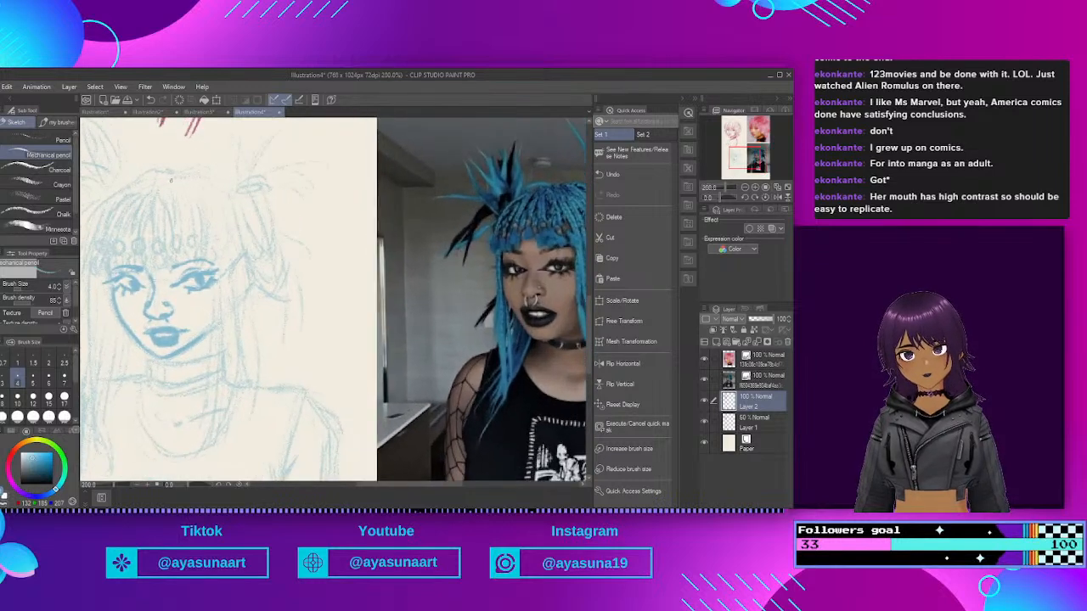
pyautogui.scroll(2, 180, 286)
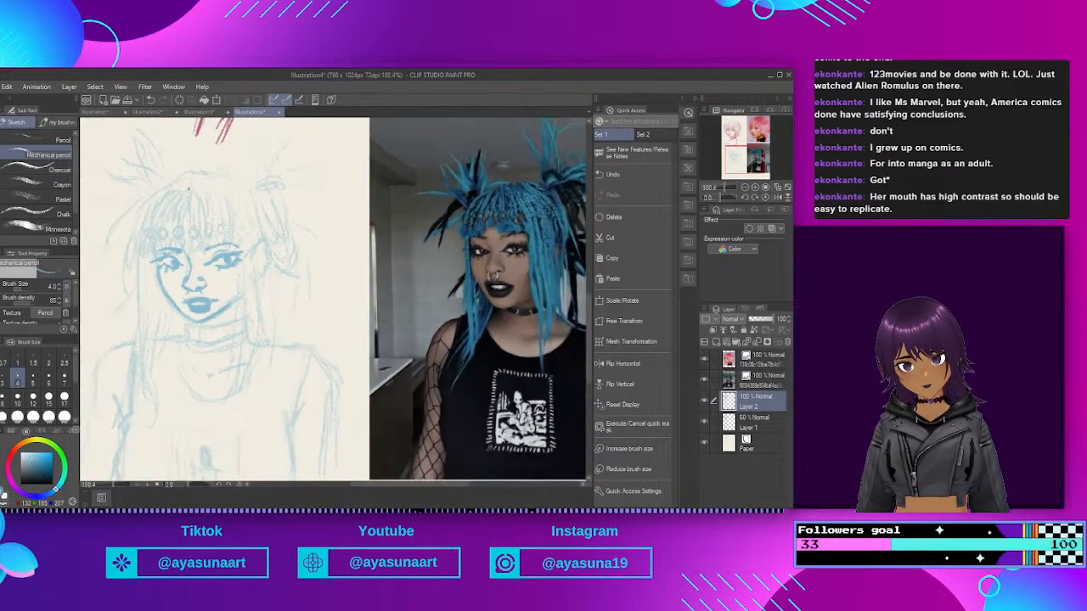
pyautogui.scroll(2, 191, 191)
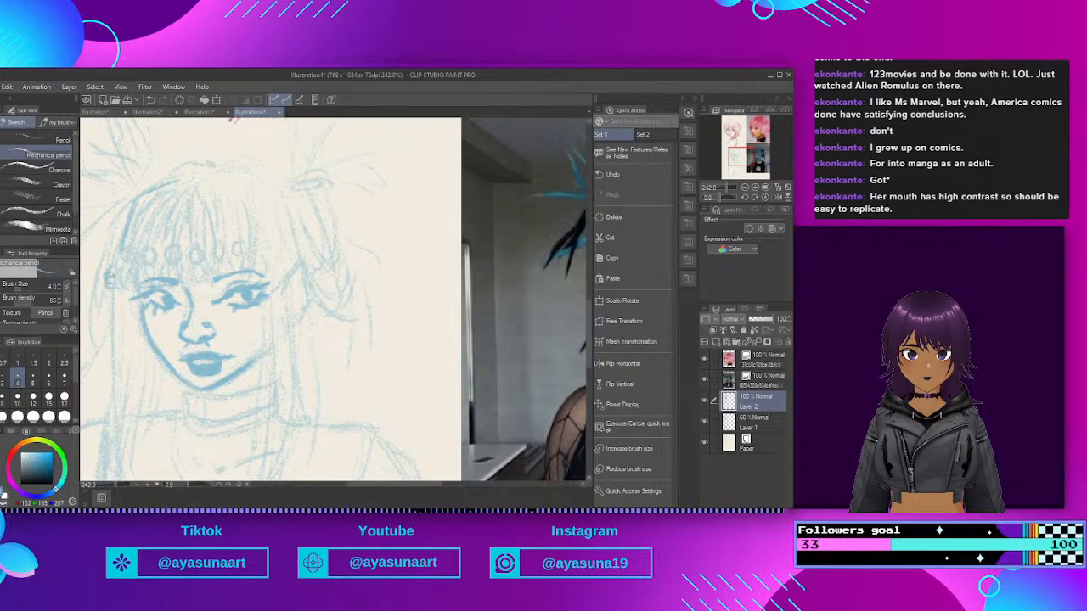
pyautogui.moveTo(150, 204)
pyautogui.mouseDown()
pyautogui.moveTo(118, 256)
pyautogui.moveTo(127, 283)
pyautogui.moveTo(146, 284)
pyautogui.moveTo(141, 229)
pyautogui.moveTo(174, 190)
pyautogui.moveTo(139, 260)
pyautogui.moveTo(153, 257)
pyautogui.moveTo(155, 279)
pyautogui.moveTo(171, 277)
pyautogui.mouseUp()
pyautogui.moveTo(164, 238); pyautogui.dragTo(162, 257)
pyautogui.moveTo(180, 194)
pyautogui.mouseDown()
pyautogui.moveTo(170, 225)
pyautogui.moveTo(154, 221)
pyautogui.moveTo(150, 250)
pyautogui.moveTo(160, 275)
pyautogui.moveTo(175, 261)
pyautogui.moveTo(185, 199)
pyautogui.moveTo(166, 275)
pyautogui.moveTo(179, 275)
pyautogui.mouseUp()
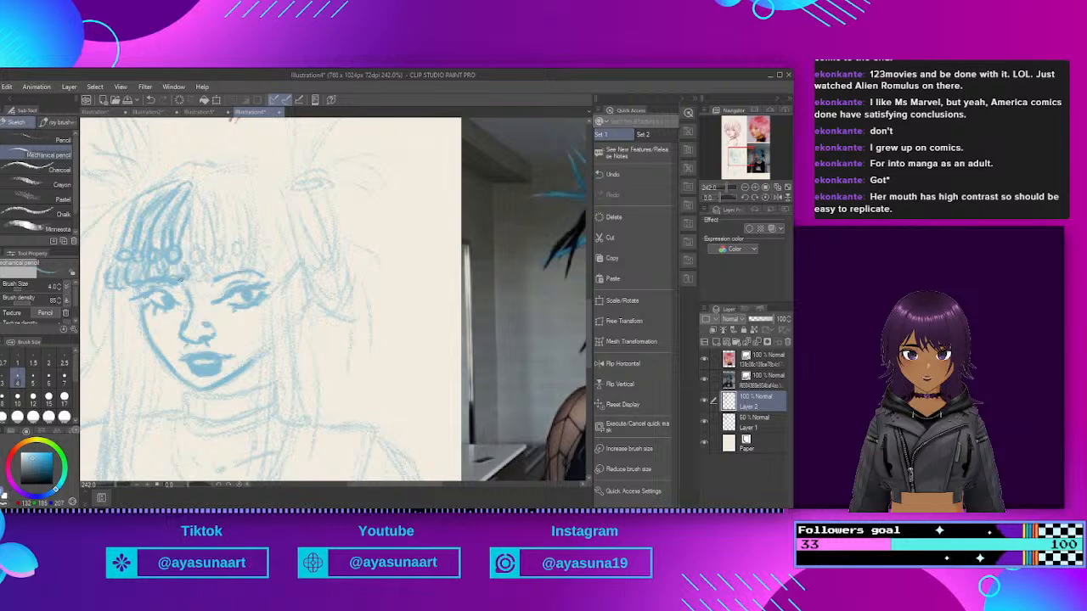
# Step: Add the round beads, their looped ends and the strands above them across the middle of the fringe
pyautogui.moveTo(197, 247)
pyautogui.mouseDown()
pyautogui.moveTo(189, 258)
pyautogui.moveTo(202, 249)
pyautogui.mouseUp()
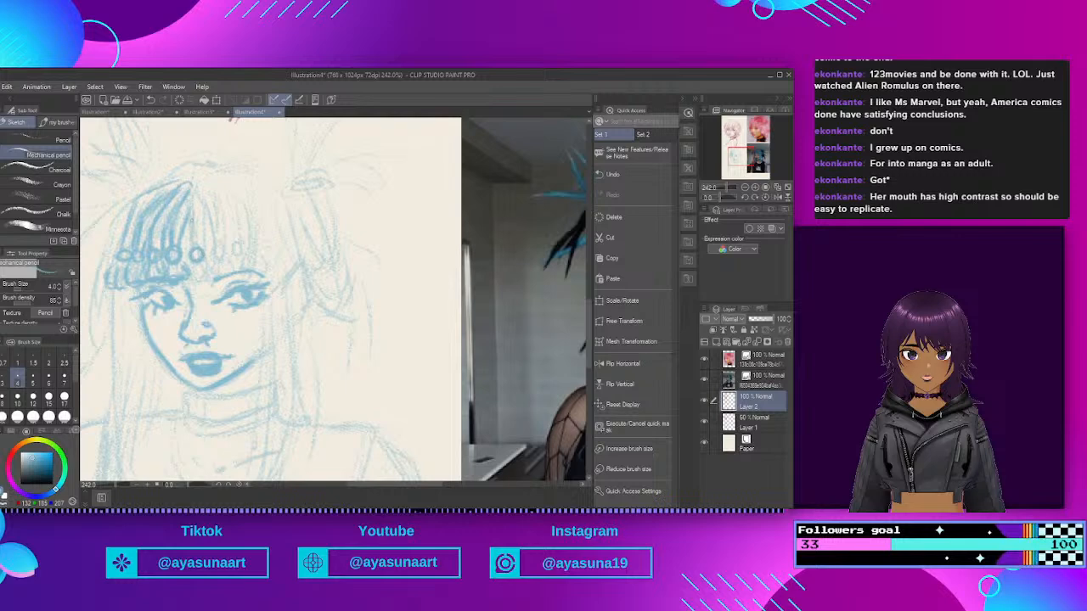
pyautogui.moveTo(193, 280)
pyautogui.mouseDown()
pyautogui.moveTo(210, 262)
pyautogui.moveTo(204, 277)
pyautogui.moveTo(192, 265)
pyautogui.mouseUp()
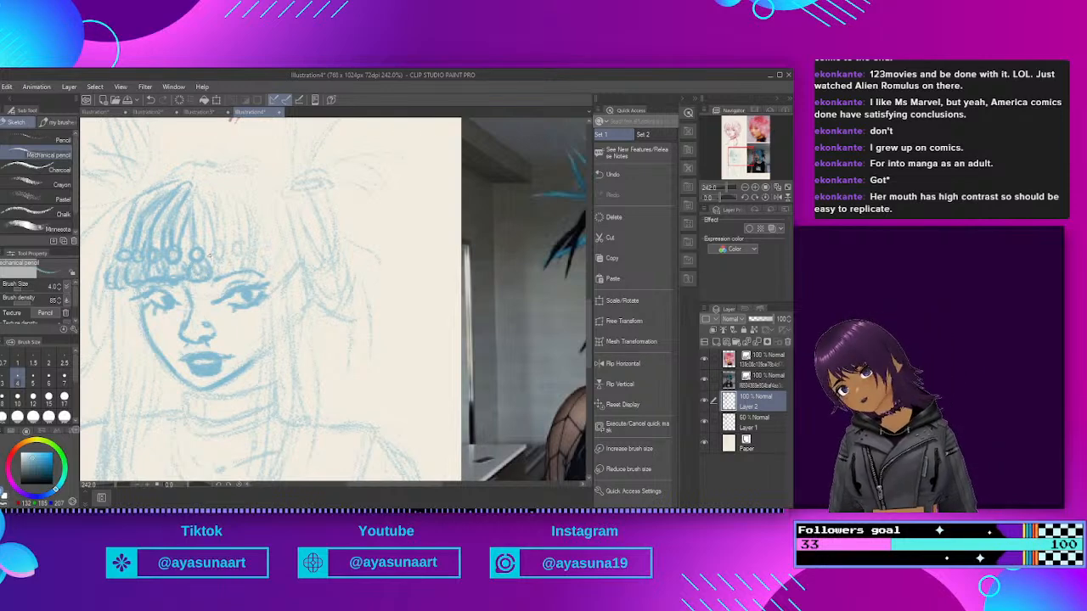
pyautogui.moveTo(200, 202); pyautogui.dragTo(198, 250)
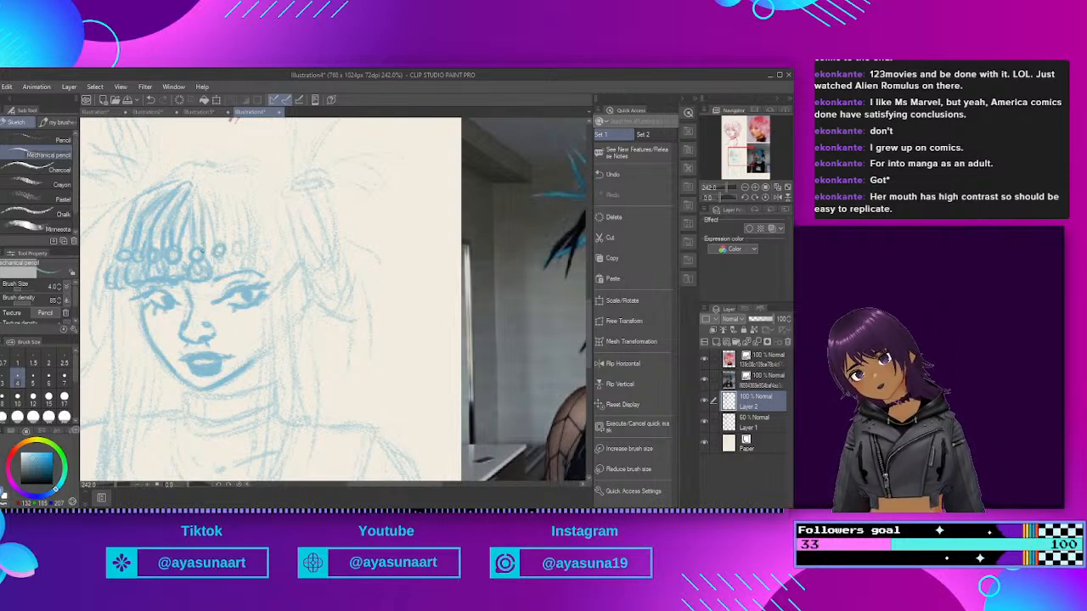
pyautogui.moveTo(206, 211); pyautogui.dragTo(212, 236)
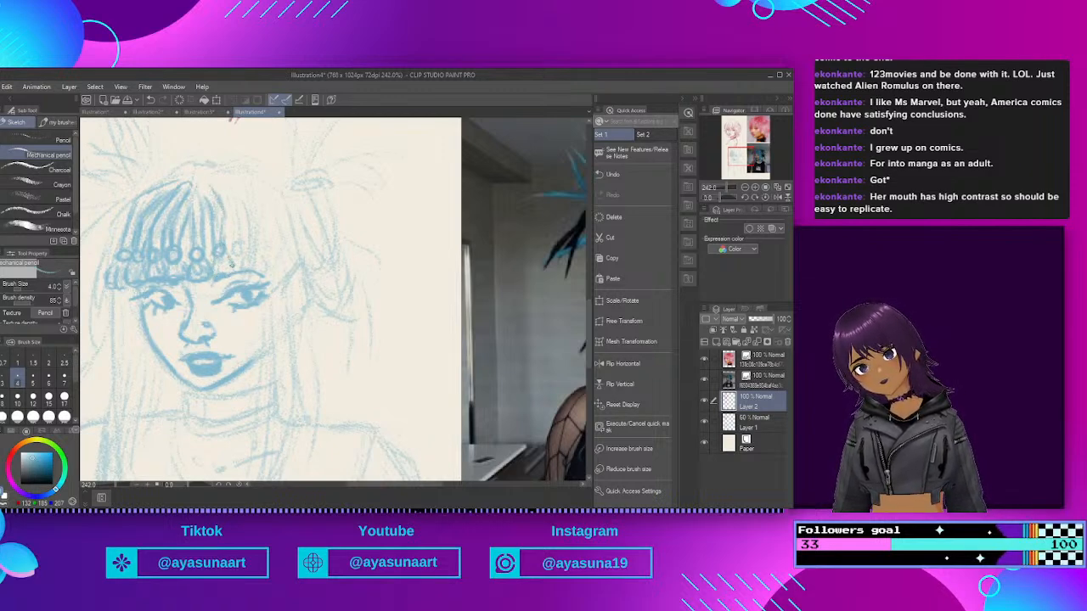
pyautogui.moveTo(241, 243); pyautogui.dragTo(241, 245)
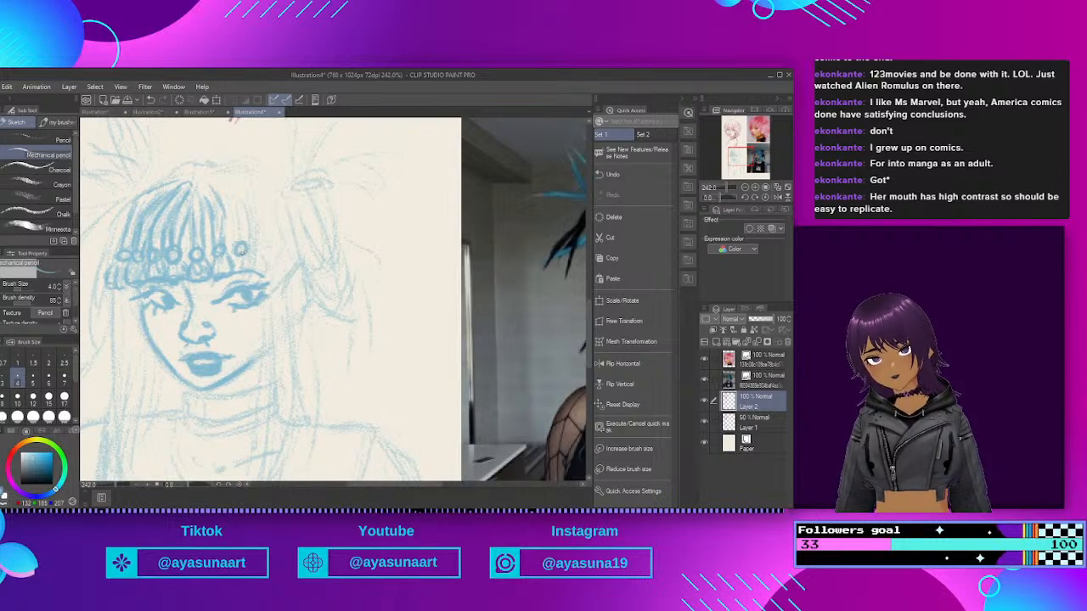
# Step: Complete the right end of the fringe with curved strands from the crown and looped braid ends above the eye
pyautogui.moveTo(224, 205); pyautogui.dragTo(237, 238)
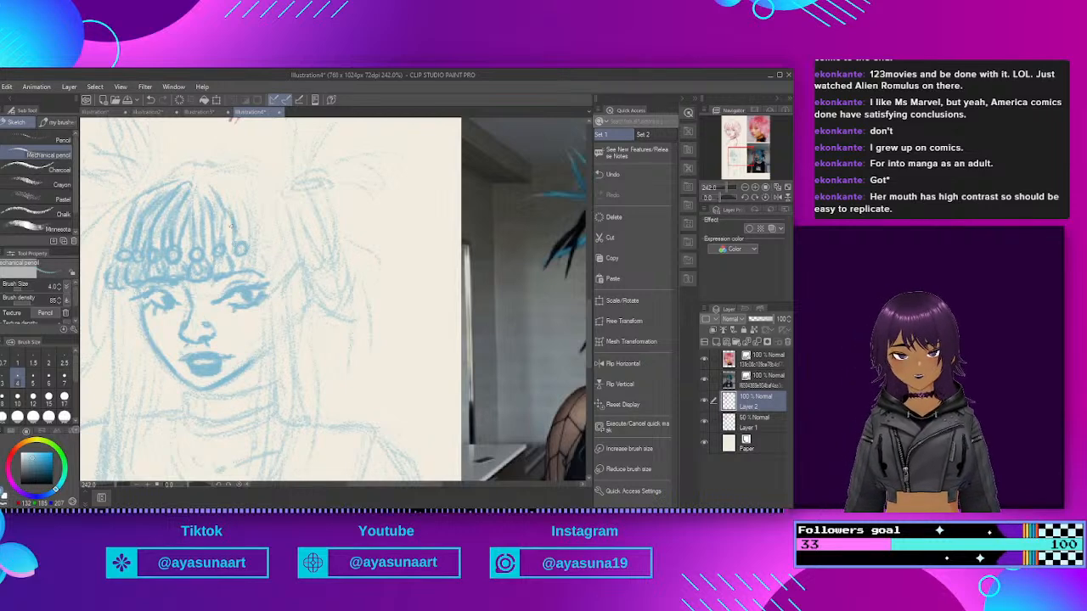
pyautogui.moveTo(222, 184)
pyautogui.mouseDown()
pyautogui.moveTo(245, 241)
pyautogui.moveTo(233, 271)
pyautogui.moveTo(255, 267)
pyautogui.mouseUp()
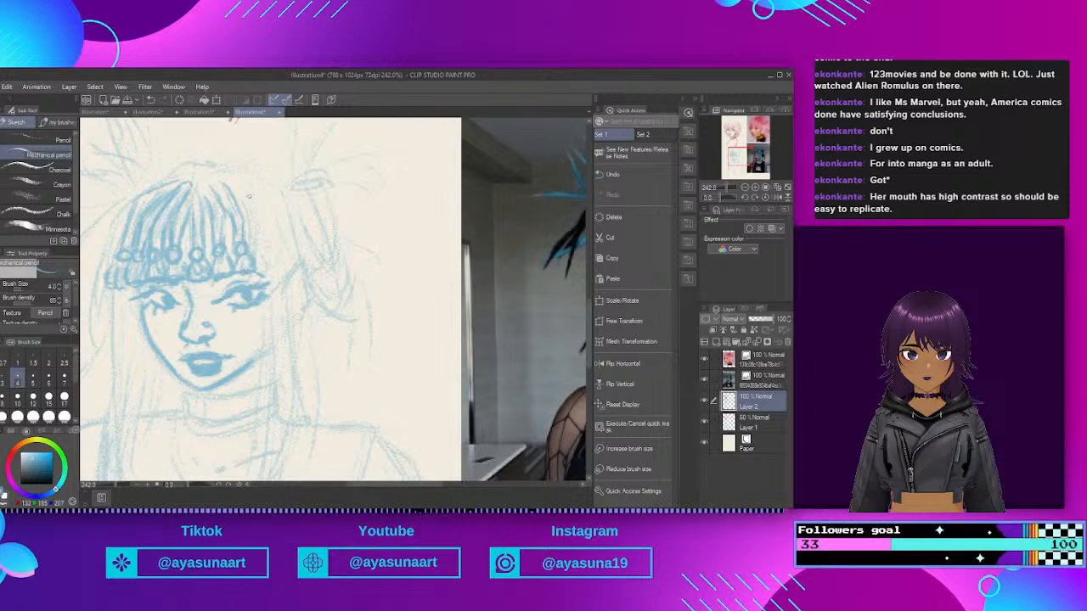
pyautogui.moveTo(229, 179)
pyautogui.mouseDown()
pyautogui.moveTo(263, 219)
pyautogui.moveTo(253, 270)
pyautogui.mouseUp()
pyautogui.moveTo(257, 269); pyautogui.dragTo(257, 277)
pyautogui.moveTo(268, 273); pyautogui.dragTo(257, 276)
# Step: Draw the thin braid hanging beside the right cheek and past the jaw onto the neck
pyautogui.scroll(-5, 270, 250)
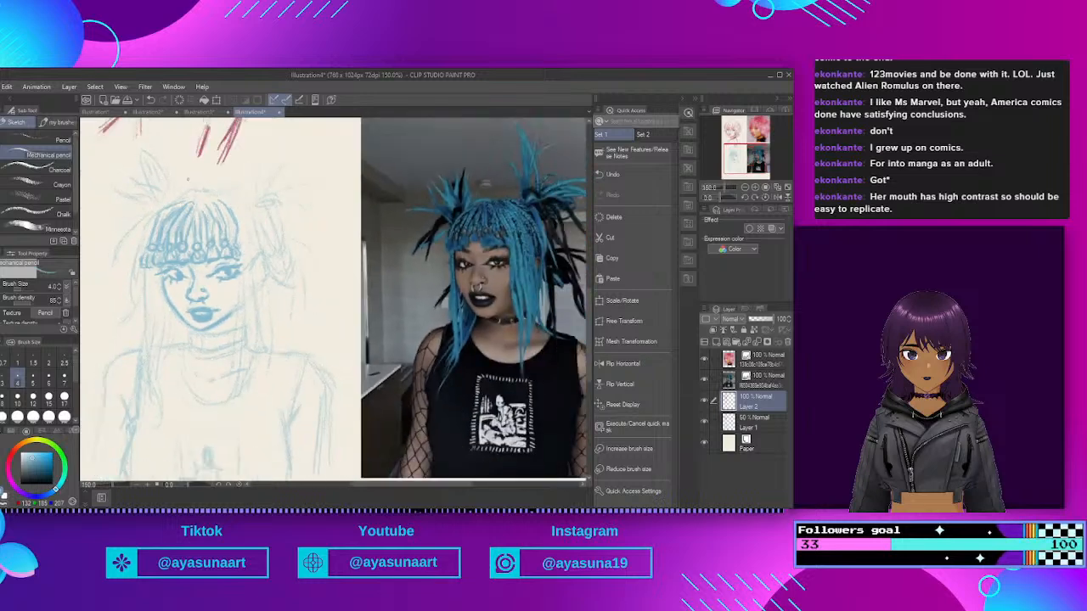
pyautogui.scroll(2, 219, 246)
pyautogui.scroll(-1, 219, 176)
pyautogui.scroll(-1, 219, 176)
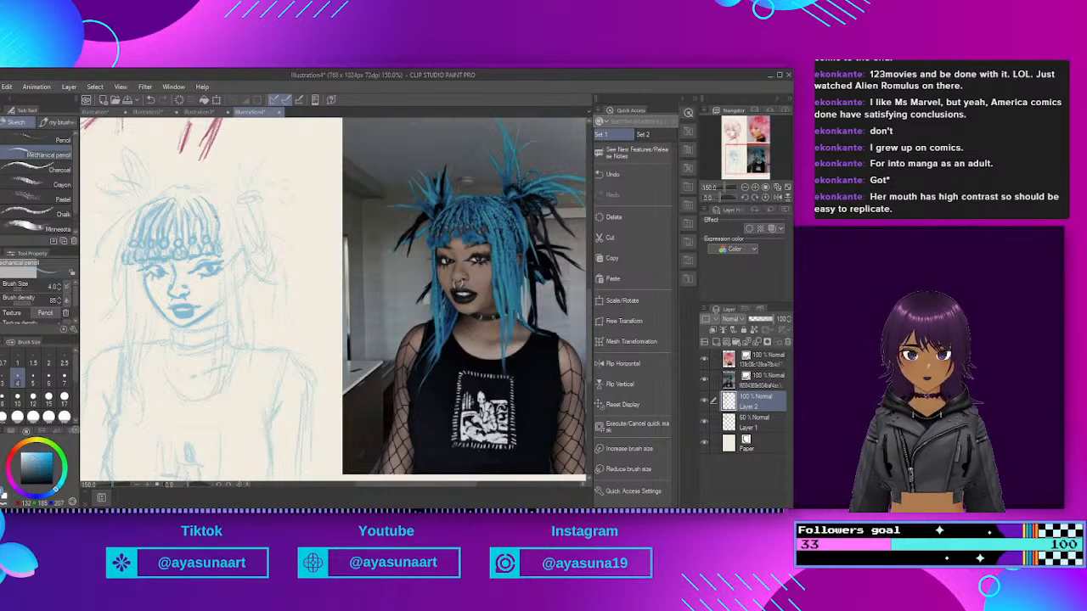
pyautogui.moveTo(223, 284); pyautogui.dragTo(216, 314)
pyautogui.moveTo(227, 271); pyautogui.dragTo(223, 305)
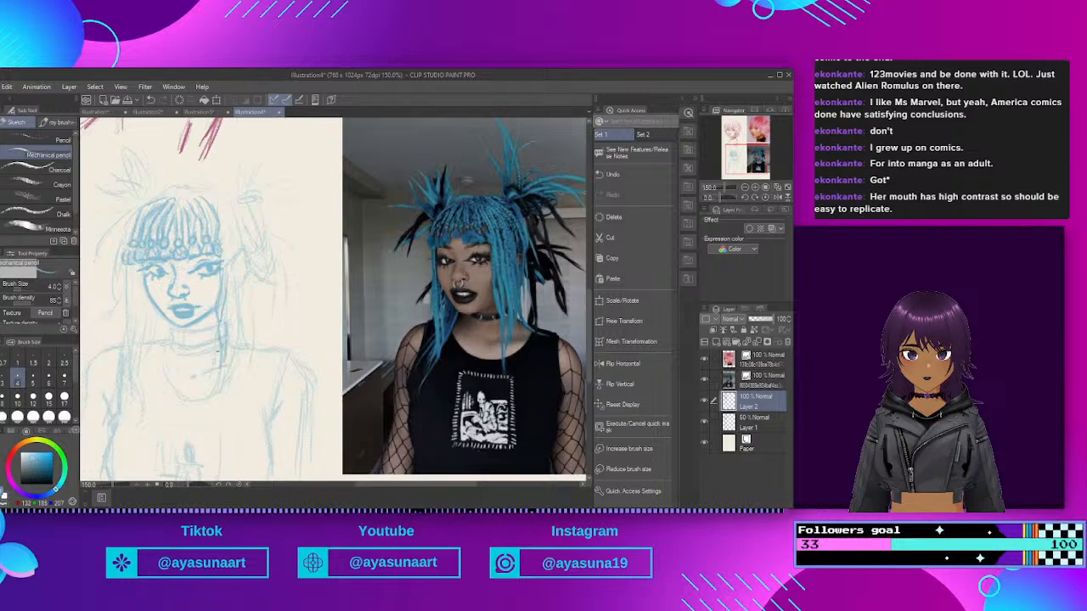
pyautogui.moveTo(221, 320); pyautogui.dragTo(221, 331)
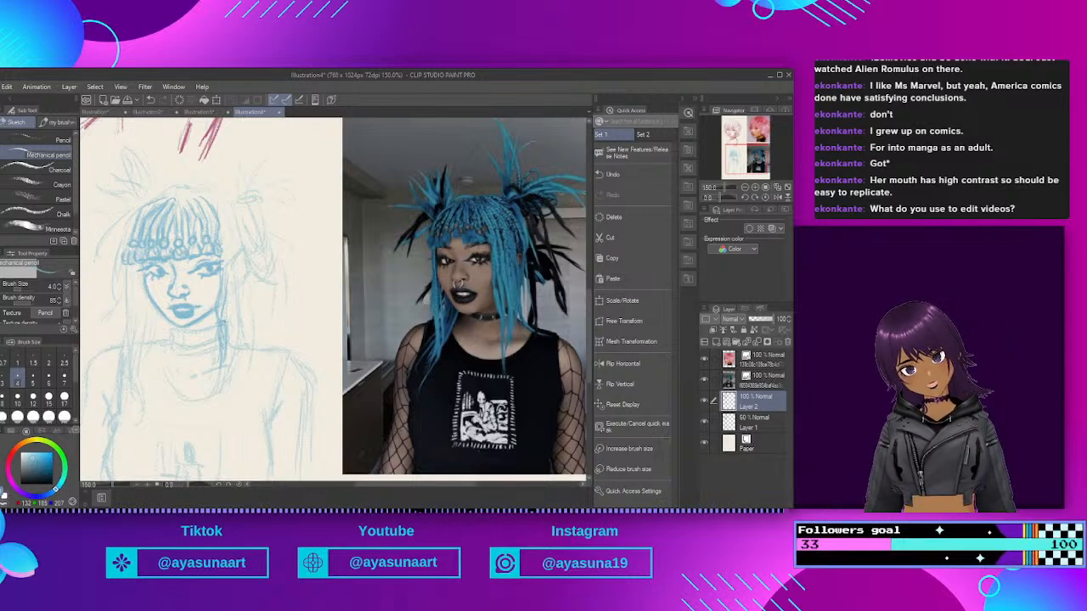
# Step: Add long braids from the side of the fringe down past the neck to the chest, with short cross strokes for the plaiting
pyautogui.scroll(2, 256, 266)
pyautogui.scroll(-1, 309, 156)
pyautogui.scroll(2, 309, 156)
pyautogui.scroll(-1, 260, 208)
pyautogui.scroll(1, 260, 208)
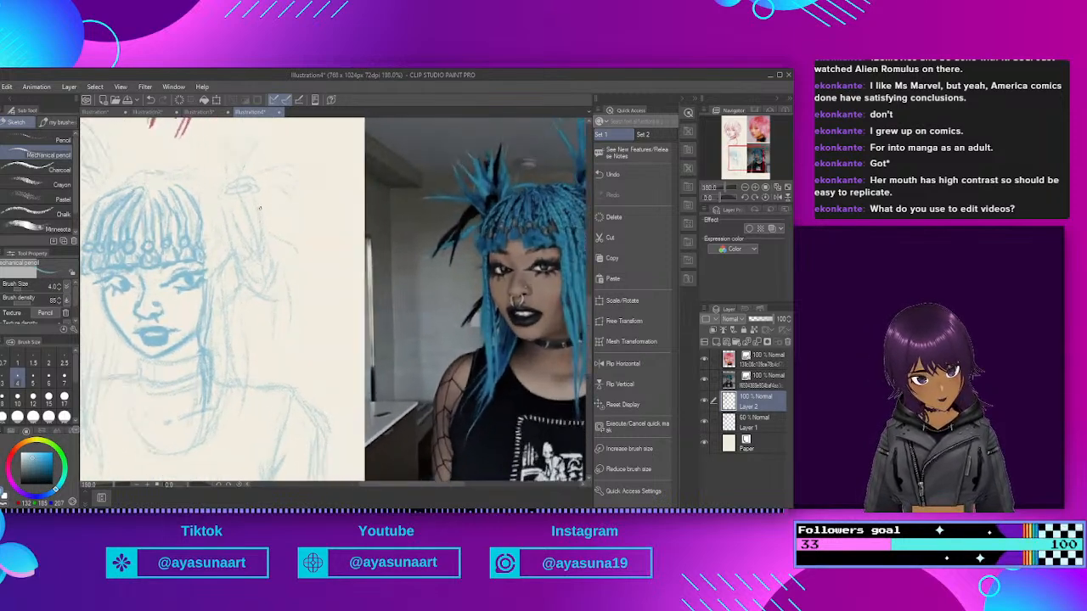
pyautogui.moveTo(225, 217)
pyautogui.mouseDown()
pyautogui.moveTo(228, 247)
pyautogui.moveTo(211, 348)
pyautogui.mouseUp()
pyautogui.moveTo(225, 307); pyautogui.dragTo(217, 365)
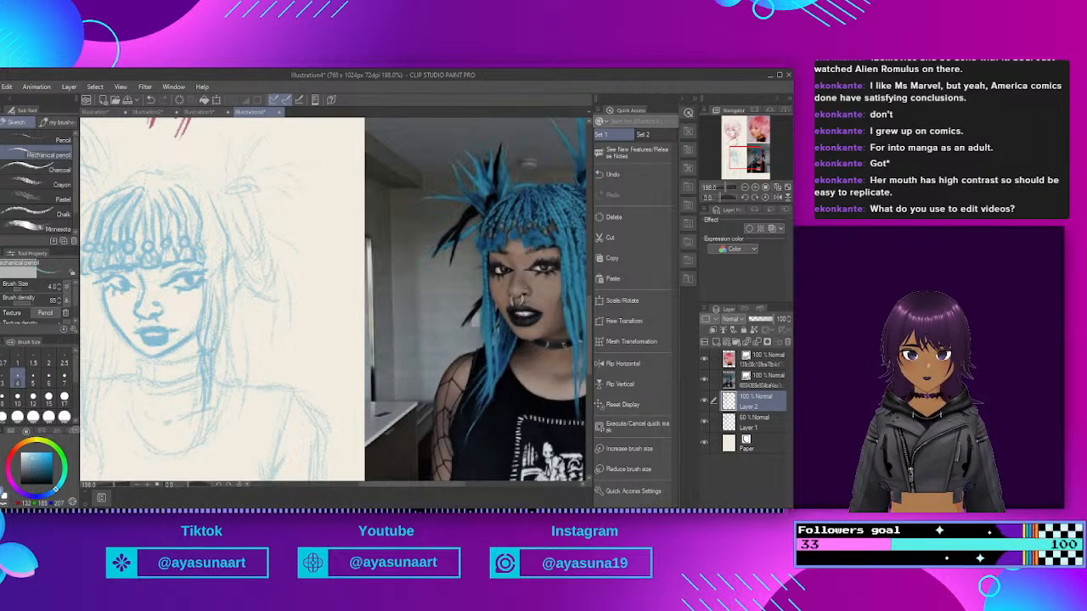
pyautogui.moveTo(212, 364); pyautogui.dragTo(217, 416)
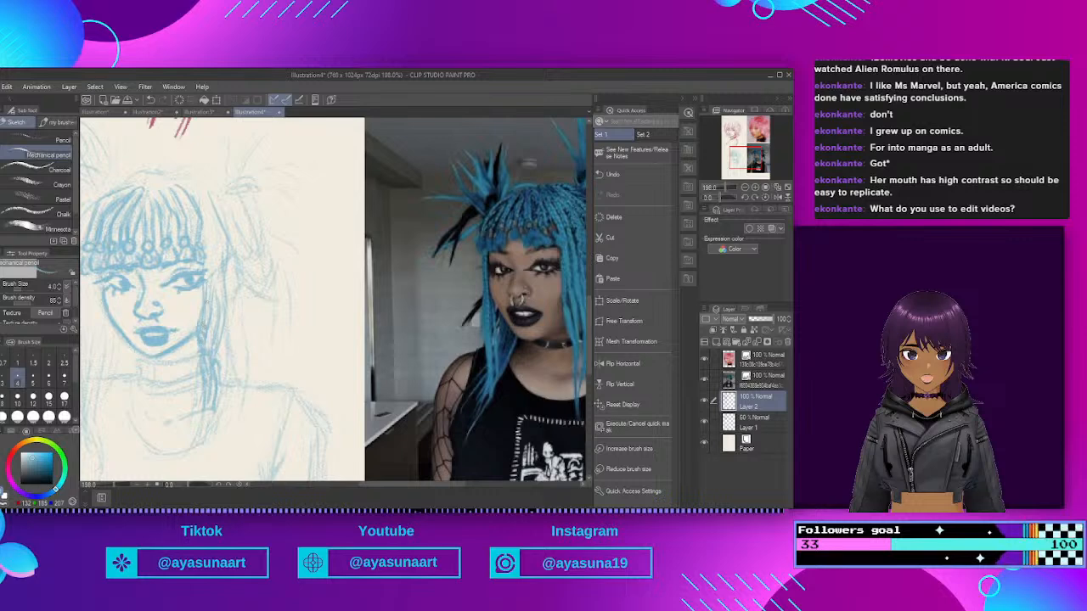
pyautogui.moveTo(209, 221); pyautogui.dragTo(208, 322)
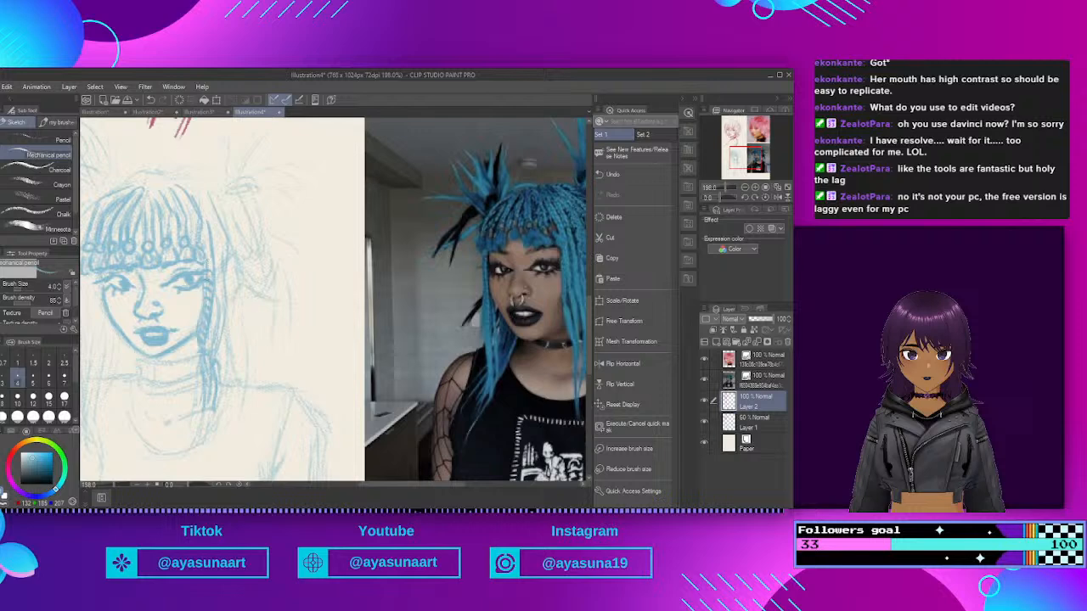
# Step: Add more braids along the right side of the face from the fringe to the shoulder, marking the plaits with short curved strokes
pyautogui.moveTo(216, 259); pyautogui.dragTo(217, 319)
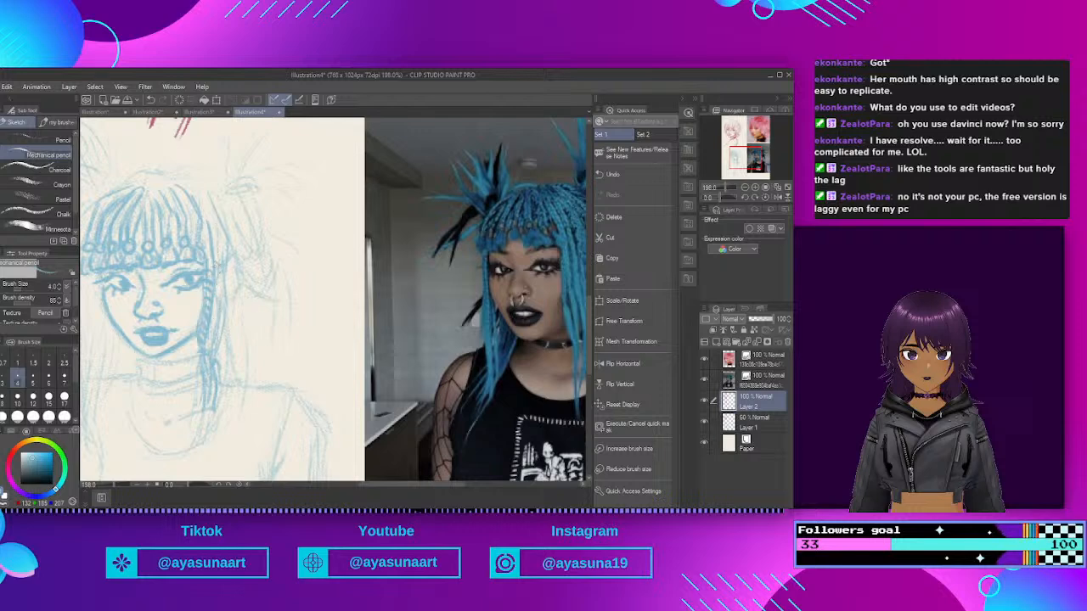
pyautogui.moveTo(221, 254); pyautogui.dragTo(217, 261)
pyautogui.moveTo(206, 211); pyautogui.dragTo(215, 236)
pyautogui.moveTo(218, 276); pyautogui.dragTo(223, 294)
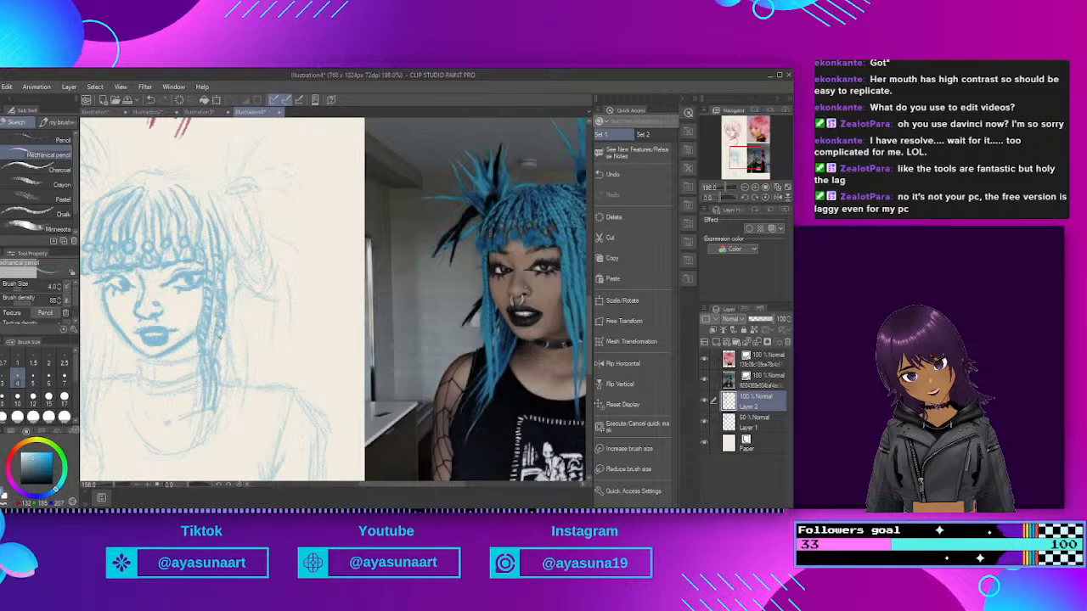
pyautogui.moveTo(218, 361); pyautogui.dragTo(206, 392)
pyautogui.scroll(-3, 234, 371)
pyautogui.scroll(2, 251, 349)
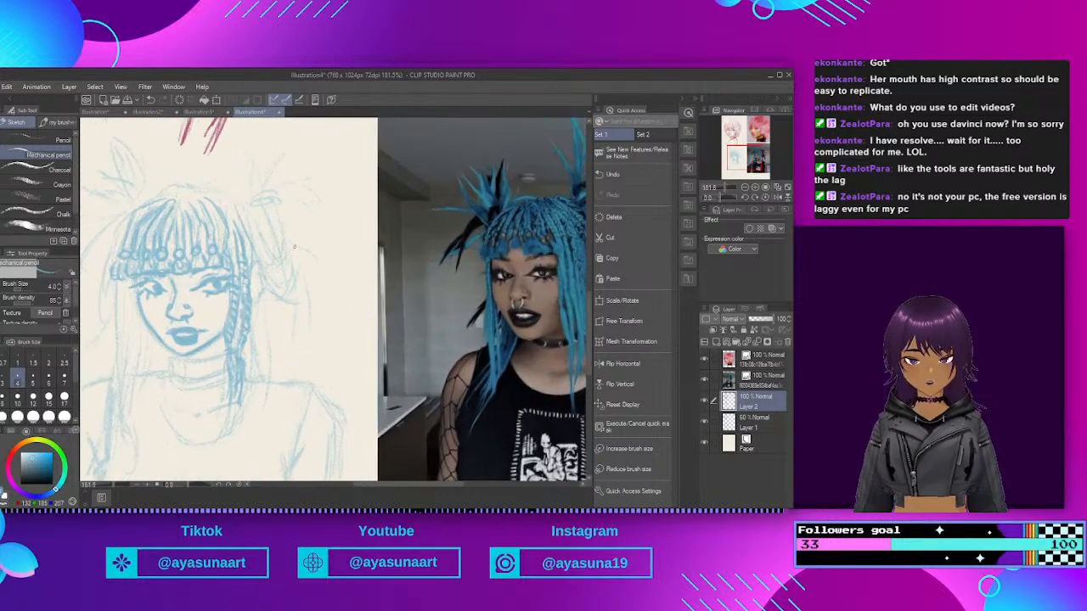
pyautogui.moveTo(256, 292)
pyautogui.mouseDown()
pyautogui.moveTo(253, 382)
pyautogui.moveTo(252, 347)
pyautogui.moveTo(252, 384)
pyautogui.mouseUp()
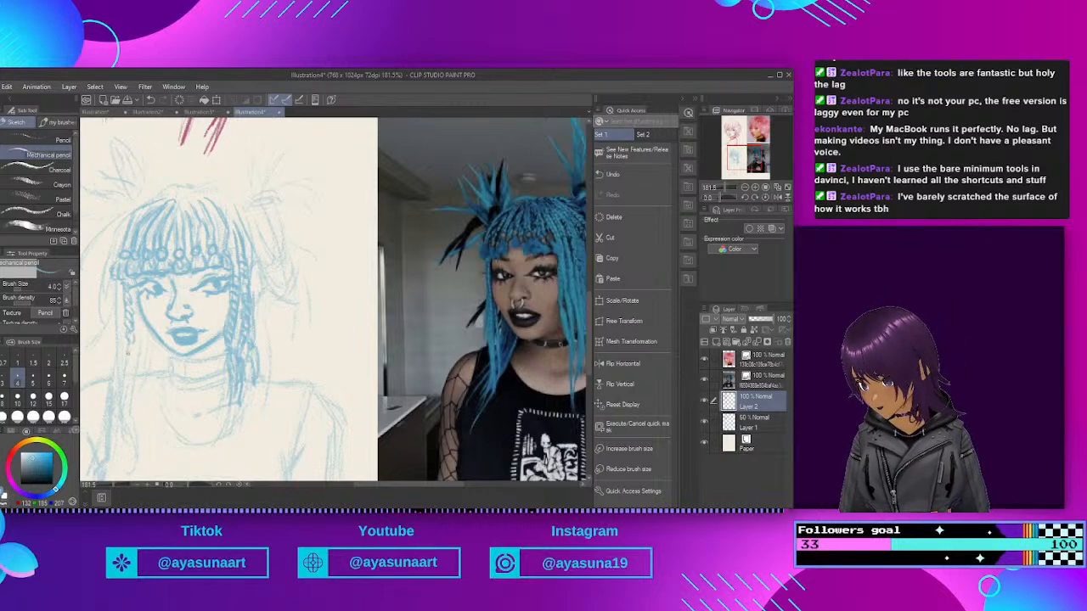
# Step: Extend the braid beside the left cheek down past the neck, ending in loose tapered strands over the shoulder
pyautogui.moveTo(125, 368); pyautogui.dragTo(122, 404)
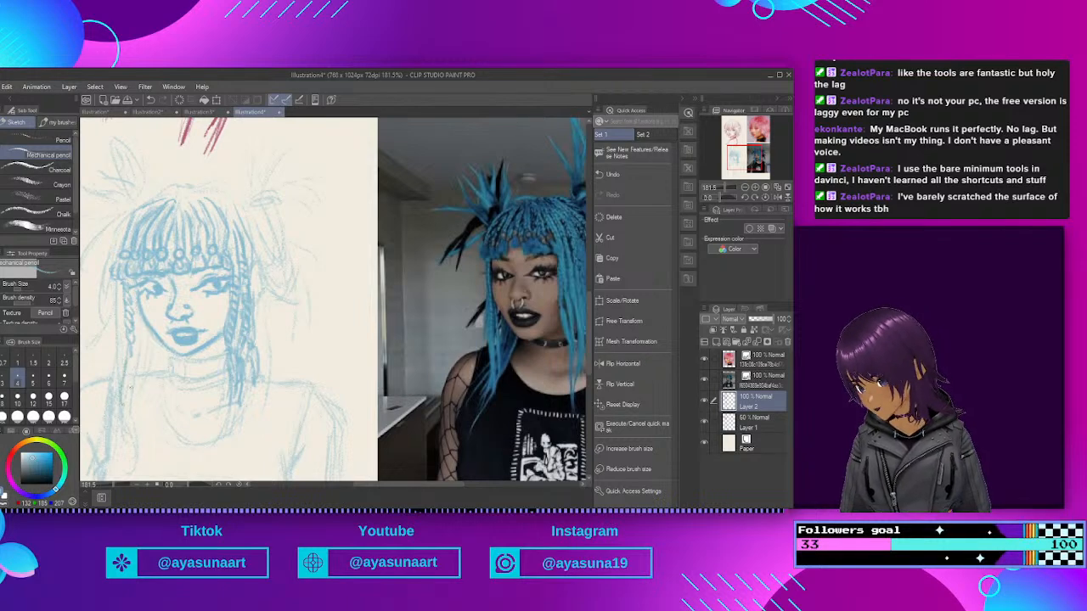
pyautogui.moveTo(130, 352); pyautogui.dragTo(124, 411)
pyautogui.moveTo(124, 393); pyautogui.dragTo(129, 410)
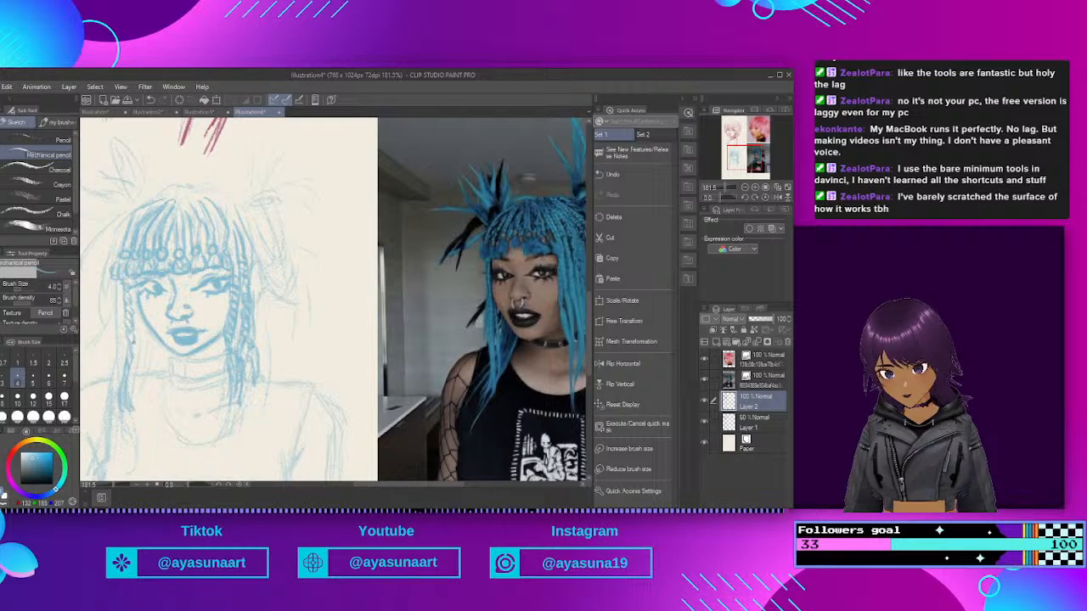
# Step: Draw the looped right pigtail with its hair tie, outward strands and a pointed tuft hanging beneath the loop
pyautogui.moveTo(245, 237)
pyautogui.mouseDown()
pyautogui.moveTo(249, 267)
pyautogui.moveTo(240, 255)
pyautogui.mouseUp()
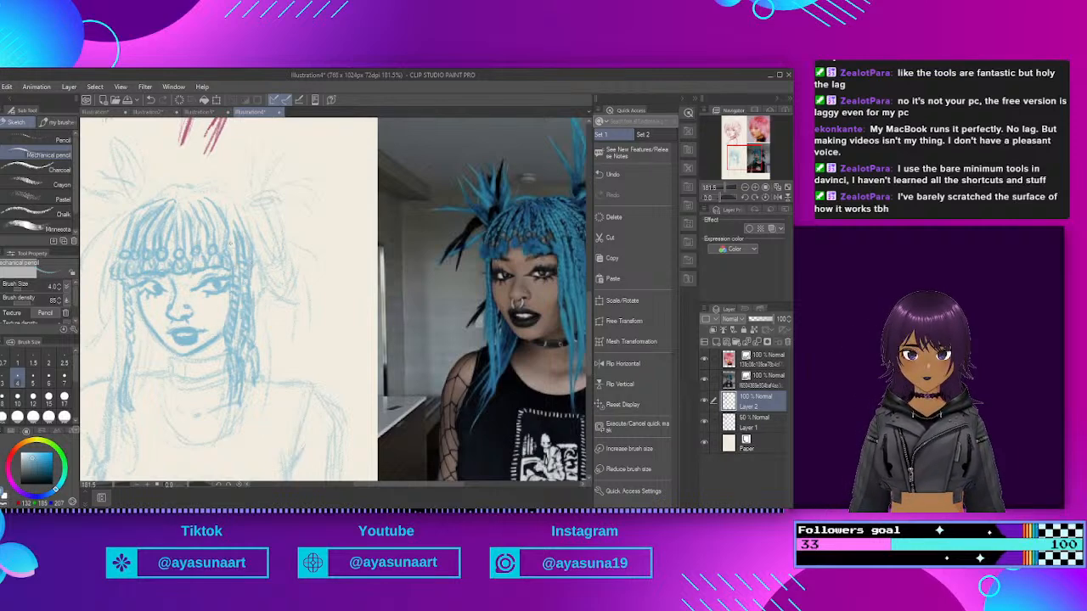
pyautogui.moveTo(255, 241)
pyautogui.mouseDown()
pyautogui.moveTo(261, 289)
pyautogui.moveTo(284, 296)
pyautogui.moveTo(291, 282)
pyautogui.moveTo(267, 279)
pyautogui.moveTo(289, 284)
pyautogui.moveTo(293, 260)
pyautogui.moveTo(273, 222)
pyautogui.moveTo(285, 277)
pyautogui.moveTo(282, 241)
pyautogui.moveTo(261, 242)
pyautogui.moveTo(272, 261)
pyautogui.moveTo(282, 250)
pyautogui.mouseUp()
pyautogui.moveTo(283, 251)
pyautogui.mouseDown()
pyautogui.moveTo(268, 212)
pyautogui.moveTo(304, 197)
pyautogui.moveTo(287, 192)
pyautogui.moveTo(306, 195)
pyautogui.moveTo(275, 303)
pyautogui.mouseUp()
pyautogui.scroll(-2, 39, 183)
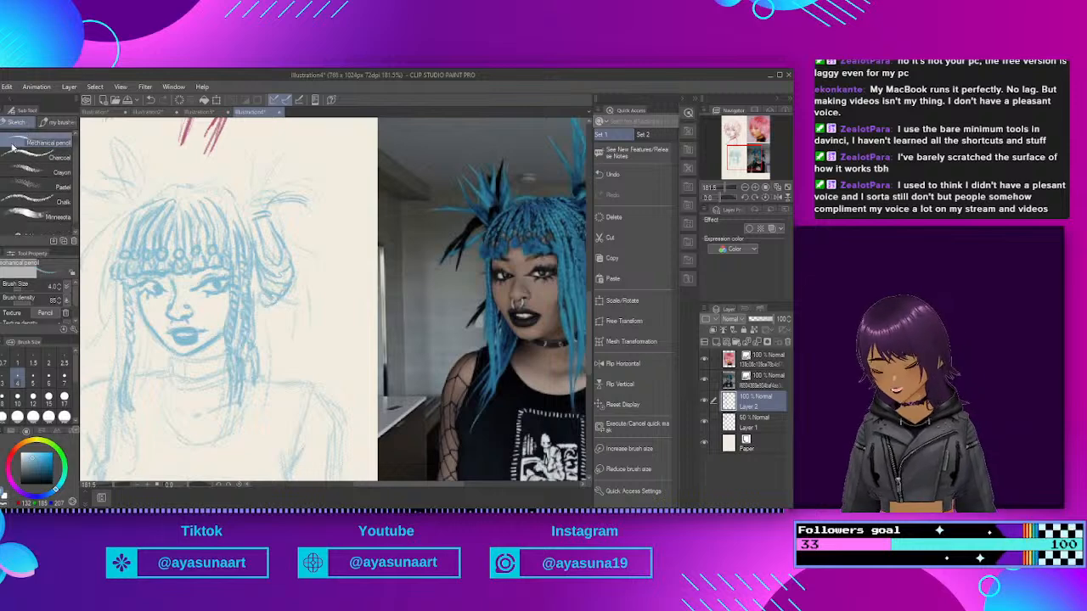
pyautogui.scroll(-3, 162, 200)
pyautogui.scroll(2, 320, 253)
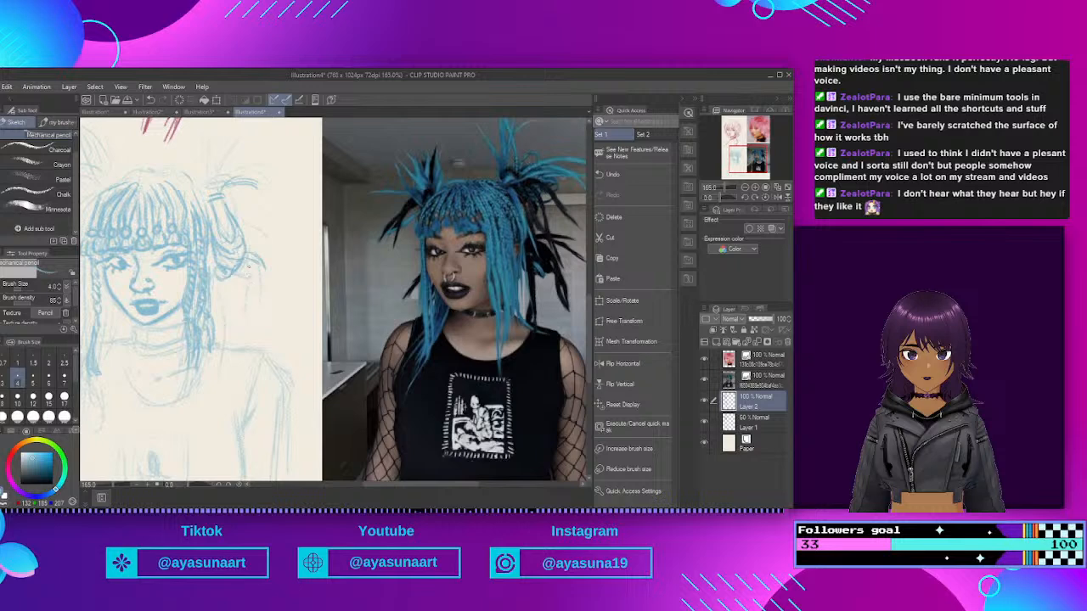
pyautogui.moveTo(249, 280)
pyautogui.mouseDown()
pyautogui.moveTo(239, 318)
pyautogui.moveTo(250, 309)
pyautogui.mouseUp()
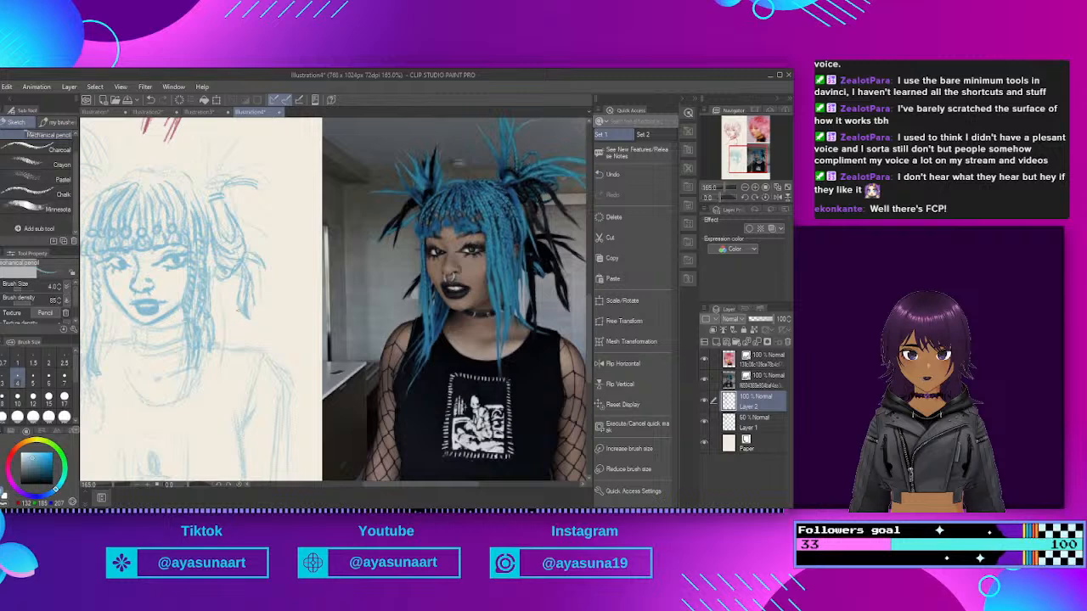
# Step: Draw the spiky strands standing up from the top of the right pigtail
pyautogui.scroll(-2, 234, 310)
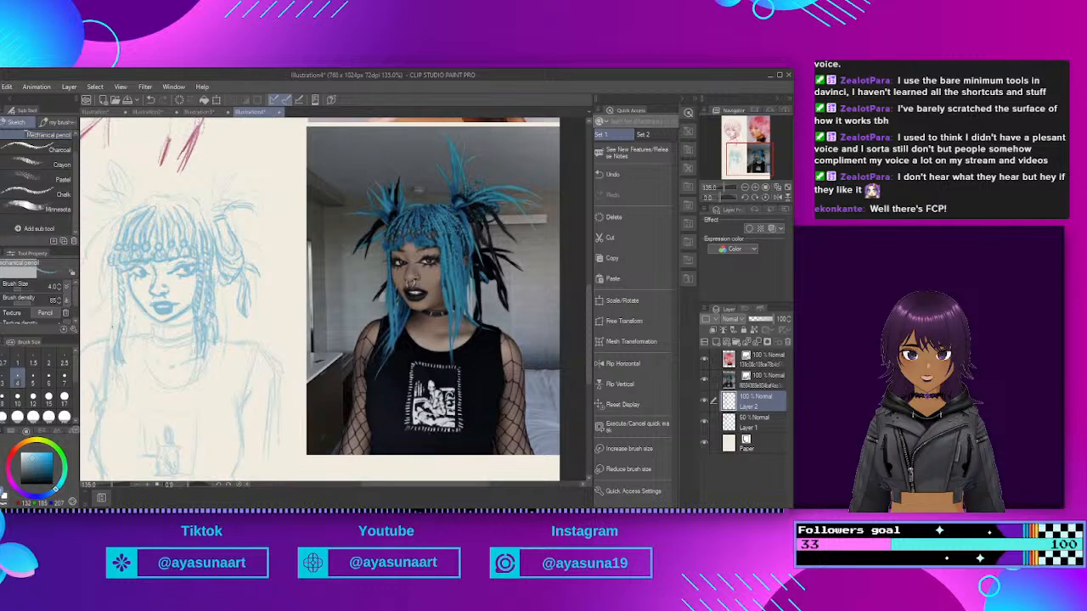
pyautogui.scroll(2, 106, 183)
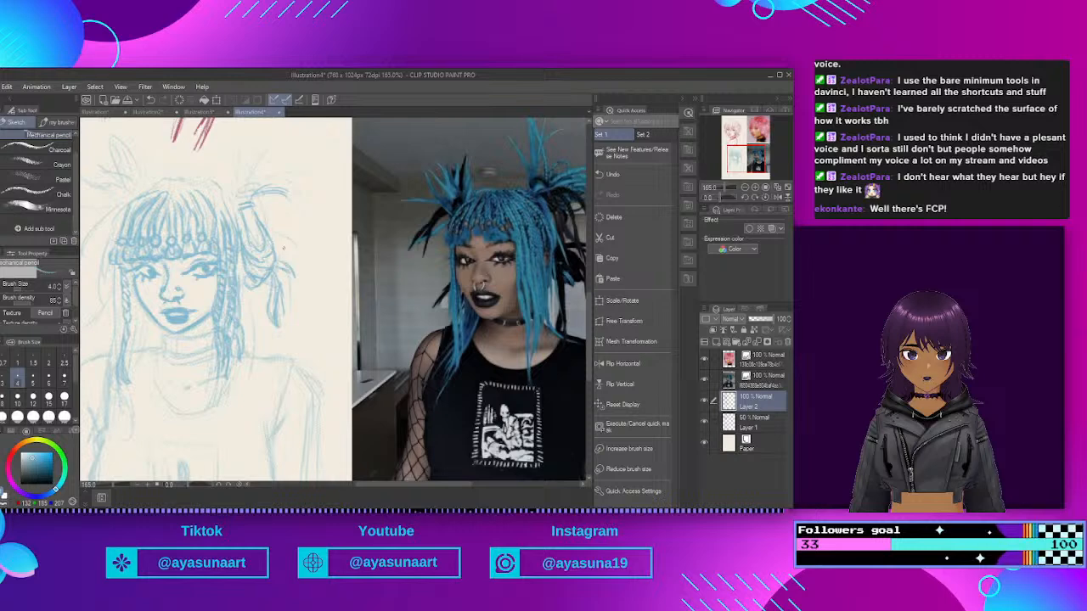
pyautogui.scroll(-1, 250, 252)
pyautogui.scroll(1, 251, 252)
pyautogui.scroll(1, 278, 240)
pyautogui.scroll(-1, 278, 240)
pyautogui.scroll(1, 277, 240)
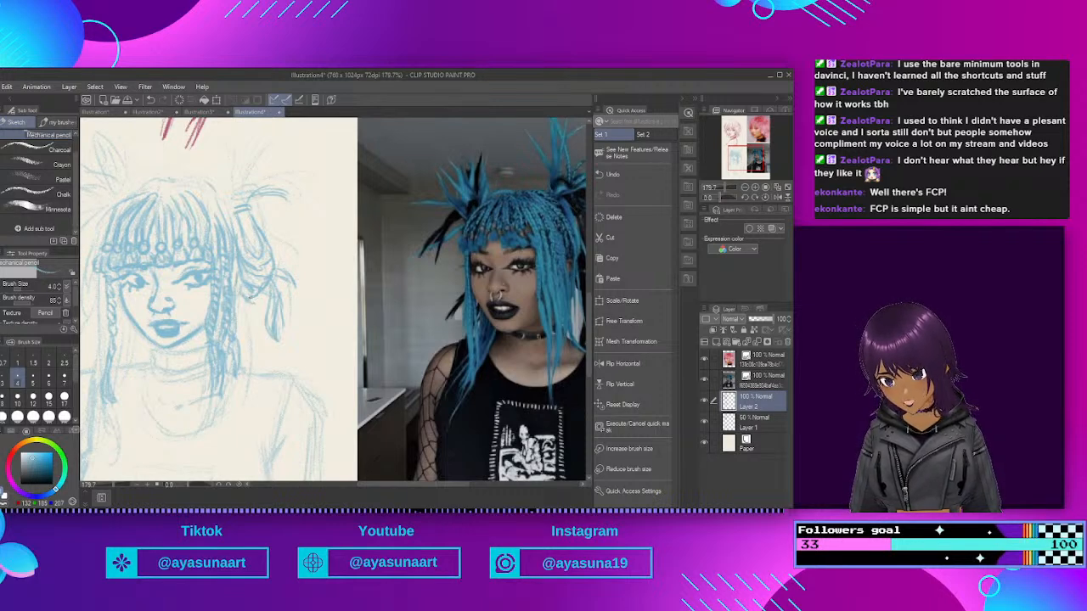
pyautogui.scroll(2, 280, 260)
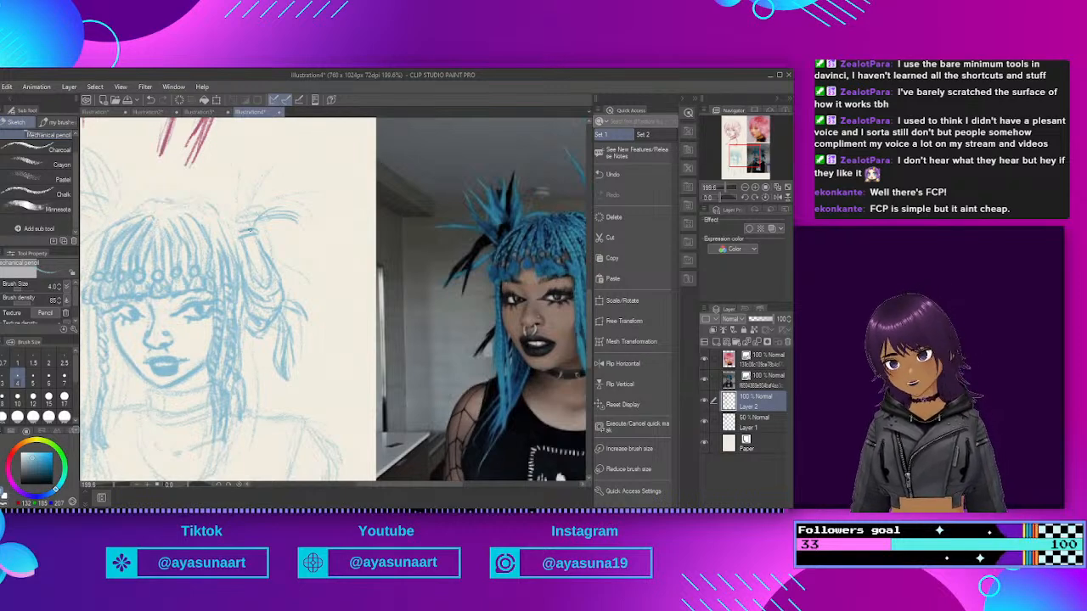
pyautogui.moveTo(239, 224)
pyautogui.mouseDown()
pyautogui.moveTo(226, 161)
pyautogui.moveTo(244, 227)
pyautogui.moveTo(240, 207)
pyautogui.moveTo(241, 223)
pyautogui.moveTo(273, 160)
pyautogui.moveTo(258, 203)
pyautogui.mouseUp()
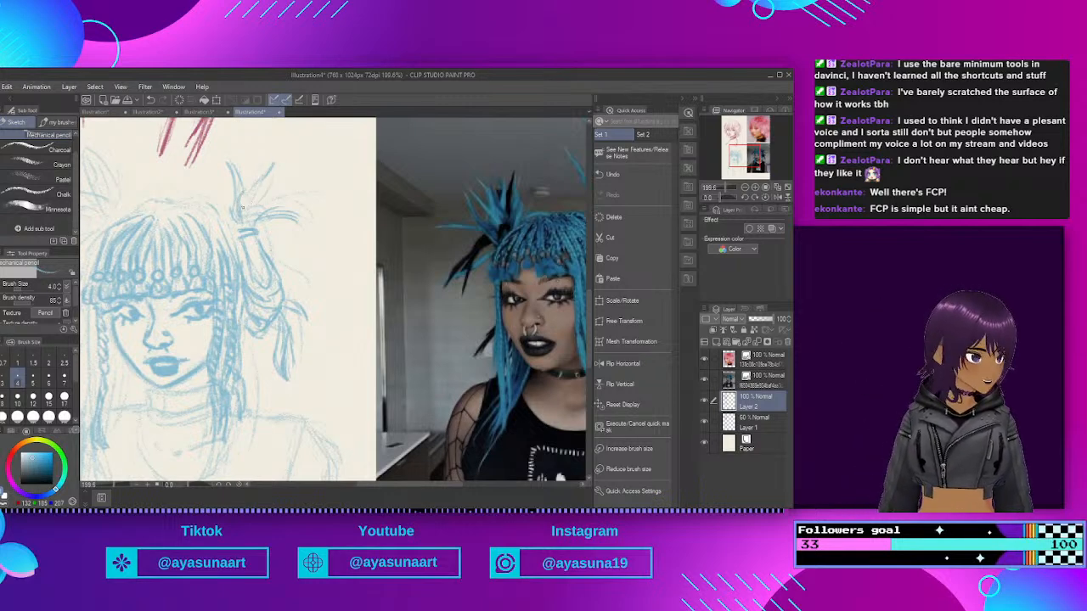
# Step: Draw the pointed tuft sticking out behind the left braid at jaw level
pyautogui.scroll(-2, 271, 197)
pyautogui.scroll(-1, 271, 197)
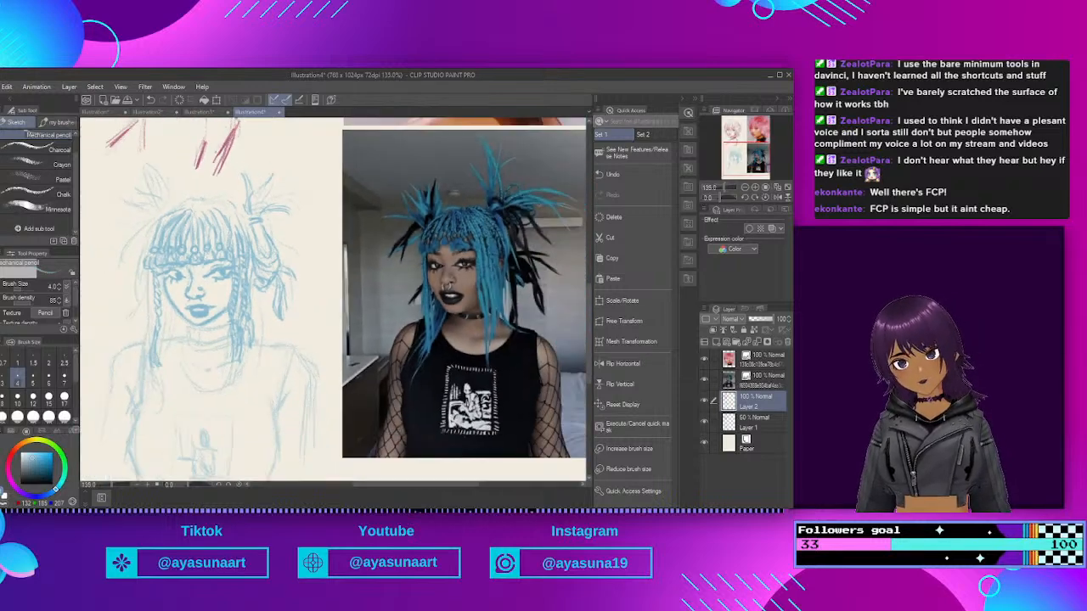
pyautogui.scroll(1, 203, 182)
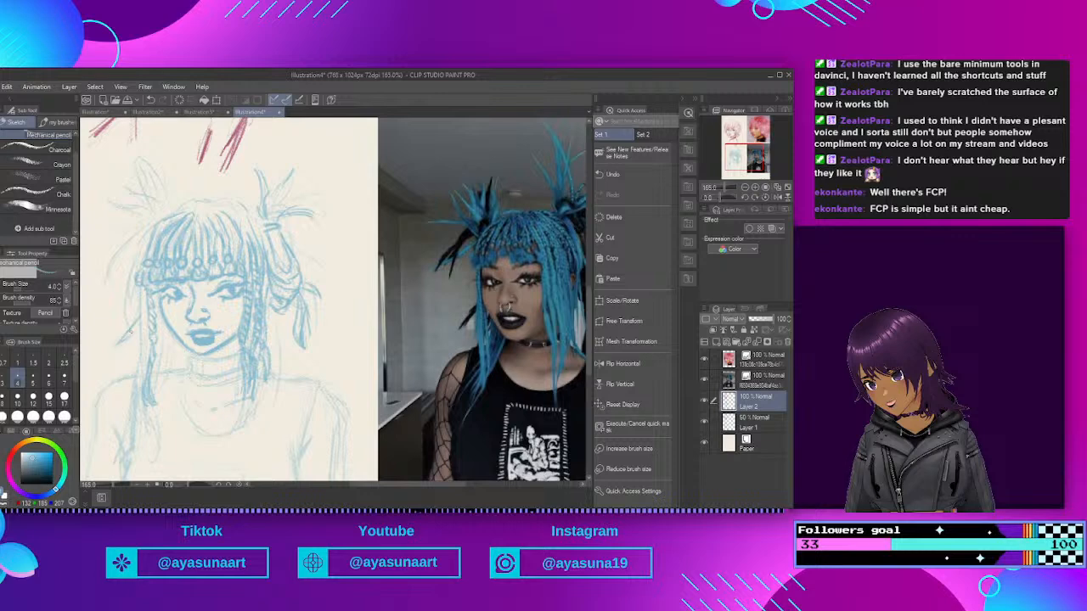
pyautogui.moveTo(119, 349)
pyautogui.mouseDown()
pyautogui.moveTo(146, 312)
pyautogui.moveTo(136, 340)
pyautogui.mouseUp()
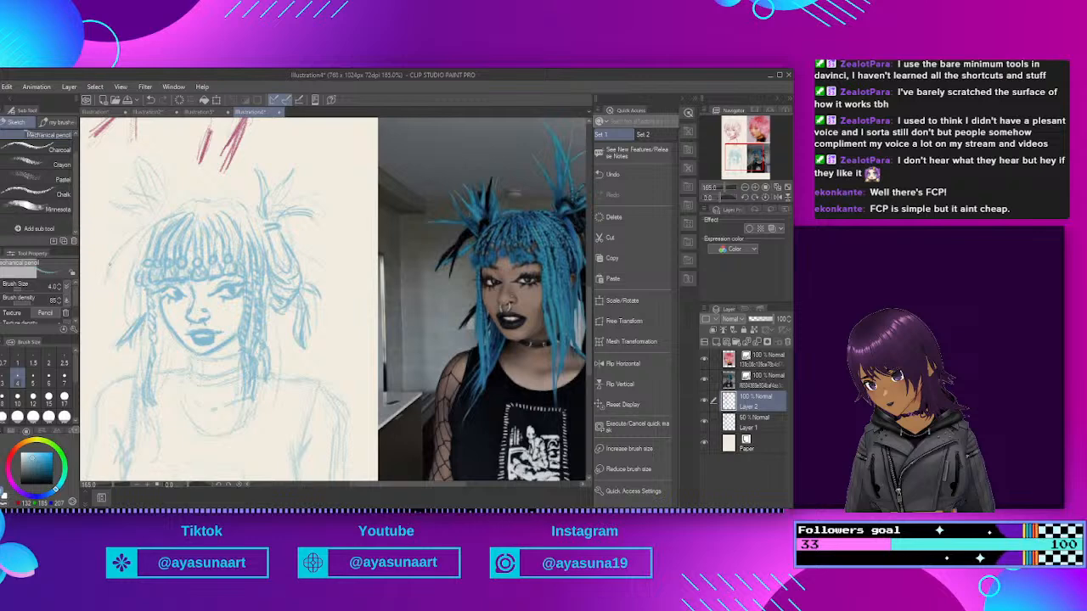
# Step: Draw the left pigtail with spiky strands fanning outward, downward and up from the side of the head
pyautogui.moveTo(134, 294)
pyautogui.mouseDown()
pyautogui.moveTo(127, 283)
pyautogui.moveTo(153, 215)
pyautogui.moveTo(118, 241)
pyautogui.moveTo(101, 278)
pyautogui.mouseUp()
pyautogui.moveTo(141, 229); pyautogui.dragTo(107, 283)
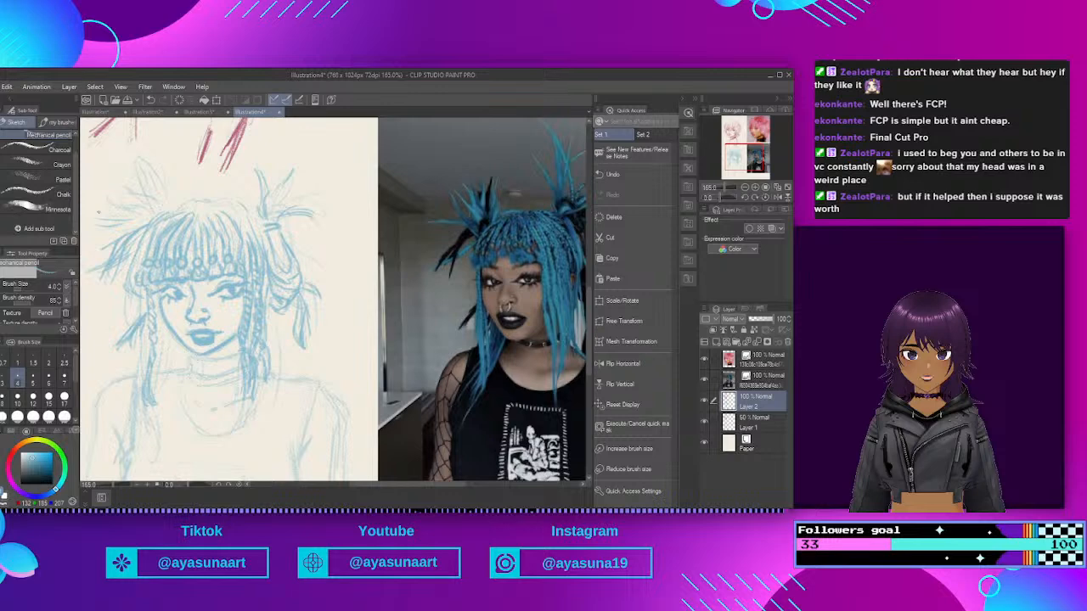
pyautogui.moveTo(166, 207)
pyautogui.mouseDown()
pyautogui.moveTo(150, 158)
pyautogui.moveTo(158, 212)
pyautogui.moveTo(113, 177)
pyautogui.mouseUp()
pyautogui.moveTo(116, 182)
pyautogui.mouseDown()
pyautogui.moveTo(152, 217)
pyautogui.moveTo(107, 199)
pyautogui.mouseUp()
pyautogui.moveTo(120, 209); pyautogui.dragTo(146, 216)
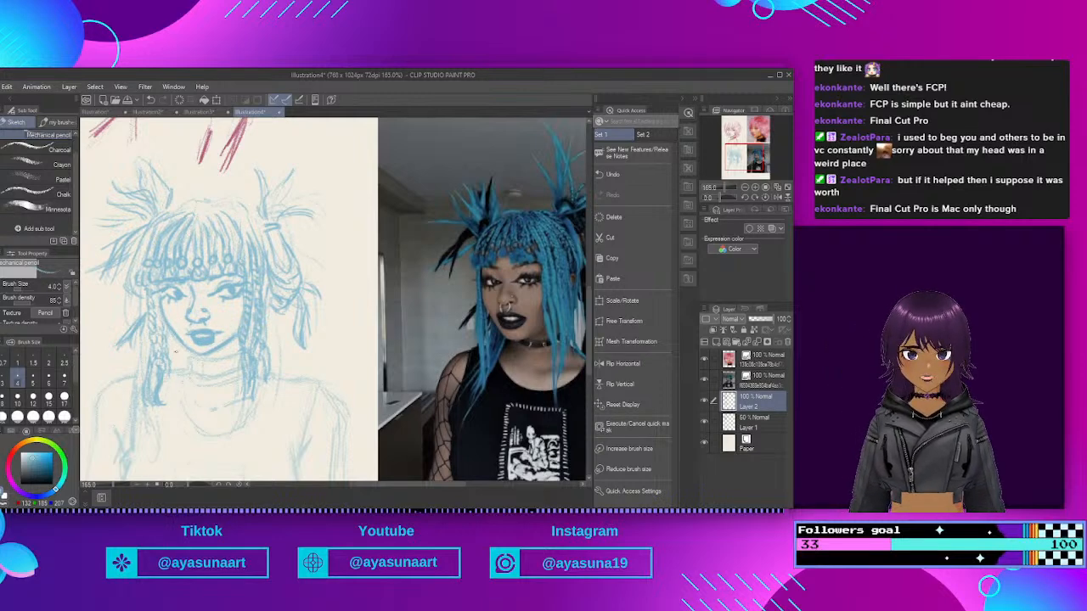
# Step: Fill out the side hair with another plaited braid along the left jaw and extra strands outside the right braids
pyautogui.moveTo(175, 341); pyautogui.dragTo(173, 374)
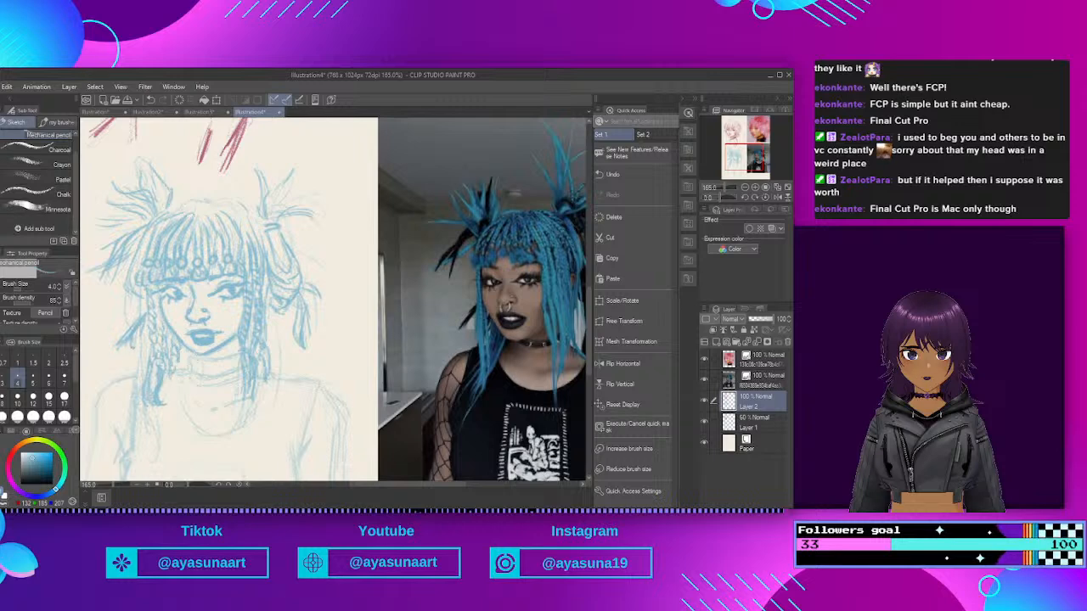
pyautogui.moveTo(142, 299)
pyautogui.mouseDown()
pyautogui.moveTo(130, 305)
pyautogui.moveTo(140, 307)
pyautogui.mouseUp()
pyautogui.moveTo(267, 302); pyautogui.dragTo(272, 365)
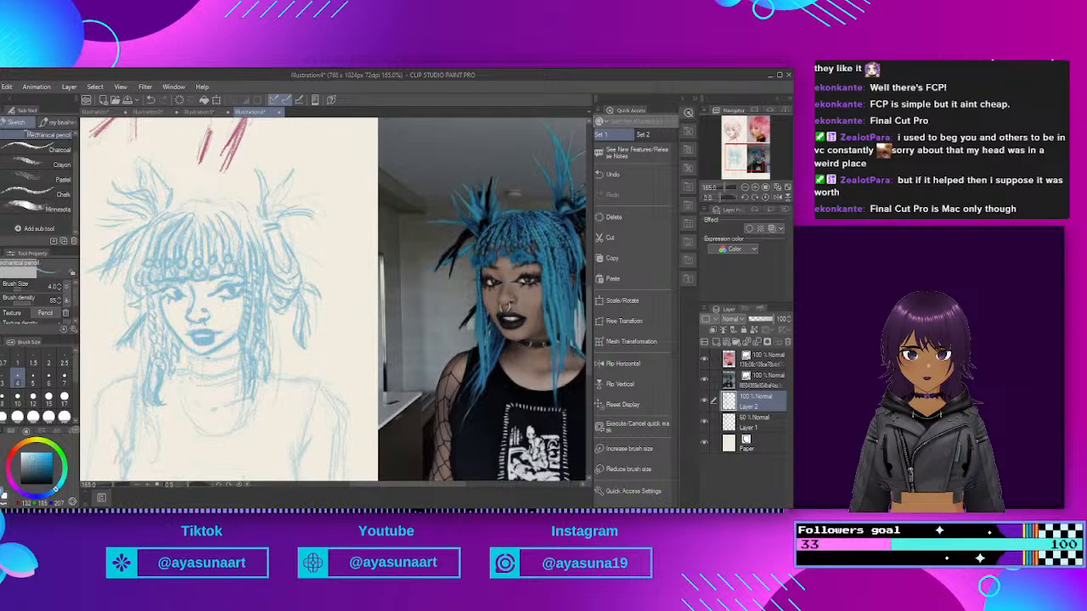
# Step: Add a short curved stroke between the nose and upper lip for the septum ring
pyautogui.scroll(-6, 211, 241)
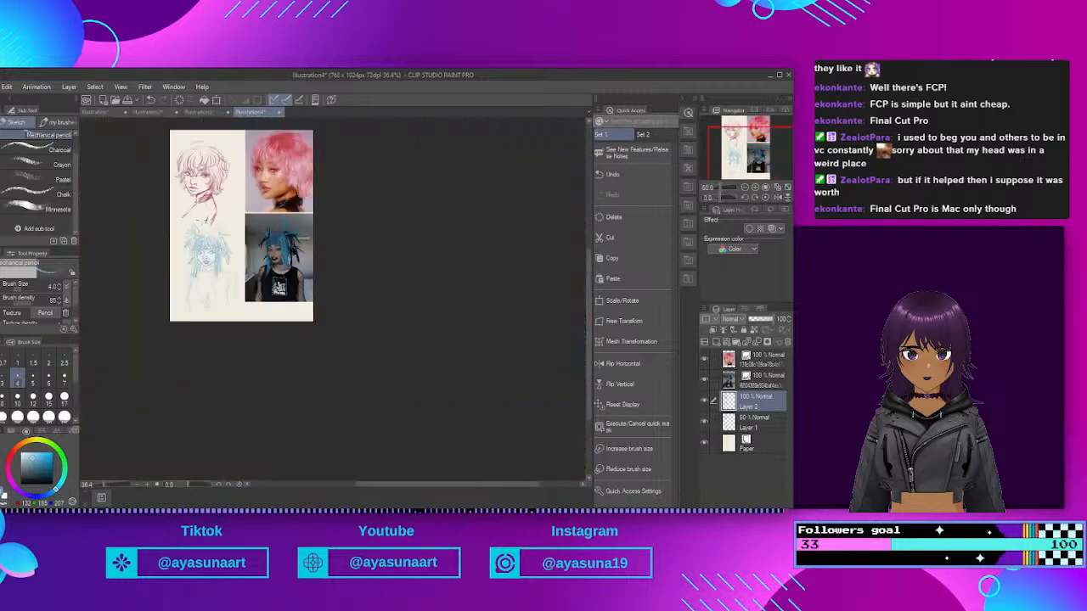
pyautogui.scroll(6, 196, 246)
pyautogui.scroll(3, 228, 293)
pyautogui.scroll(-1, 228, 269)
pyautogui.scroll(2, 229, 263)
pyautogui.scroll(-1, 236, 246)
pyautogui.scroll(1, 241, 234)
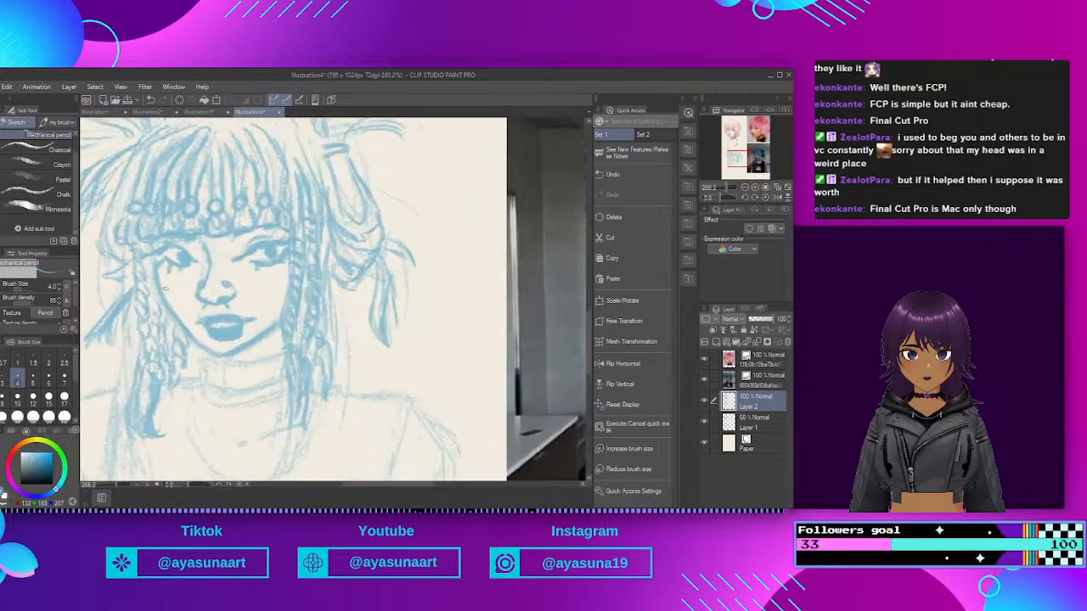
pyautogui.moveTo(207, 304)
pyautogui.mouseDown()
pyautogui.moveTo(206, 314)
pyautogui.moveTo(227, 308)
pyautogui.mouseUp()
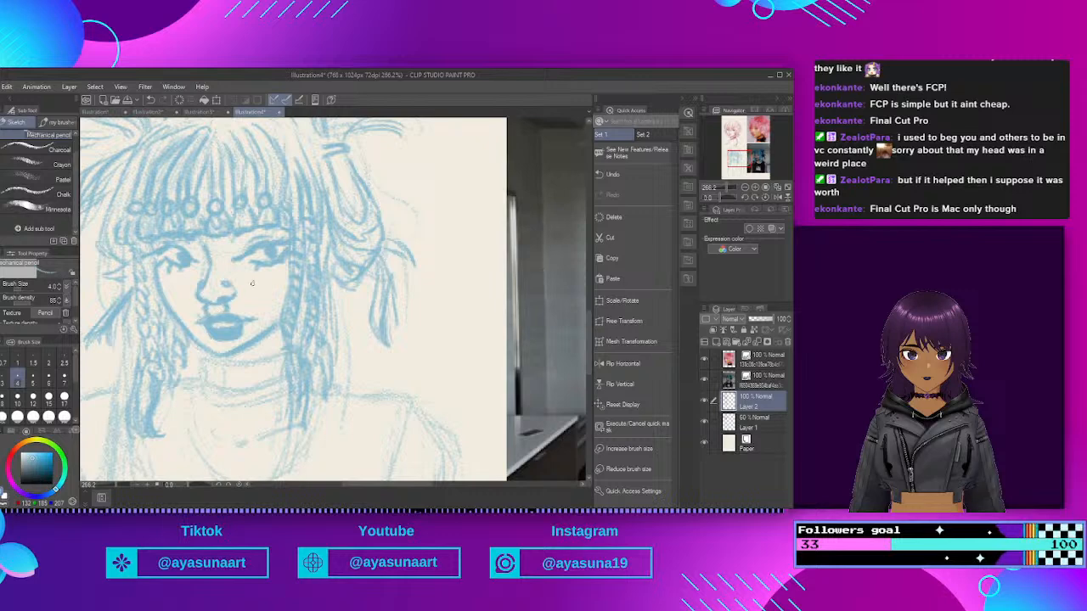
# Step: Draw the choker around the neck below the chin
pyautogui.scroll(-1, 251, 282)
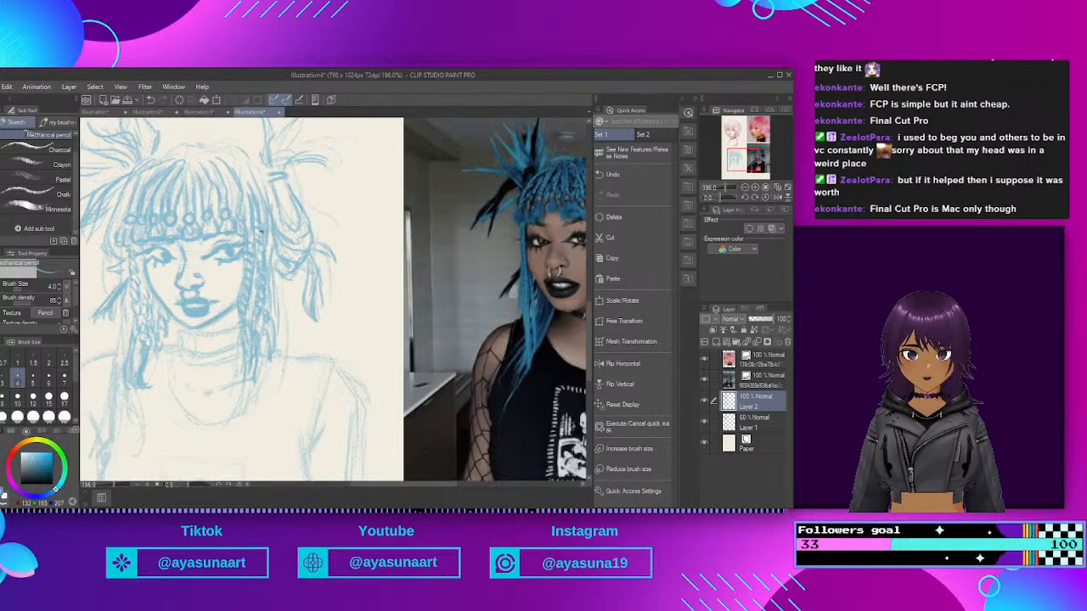
pyautogui.scroll(-2, 260, 231)
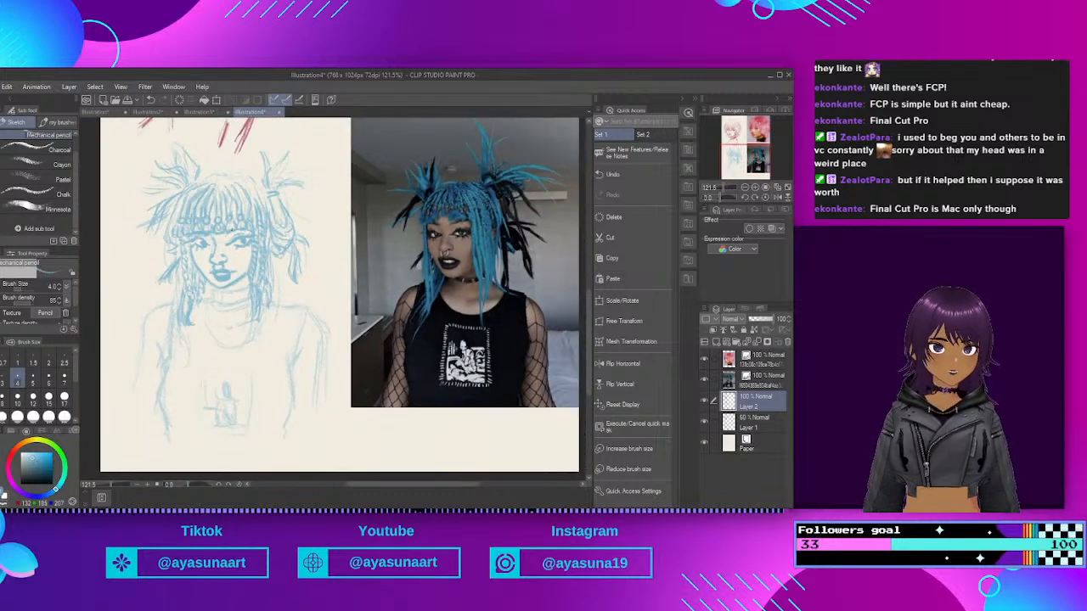
pyautogui.scroll(2, 235, 228)
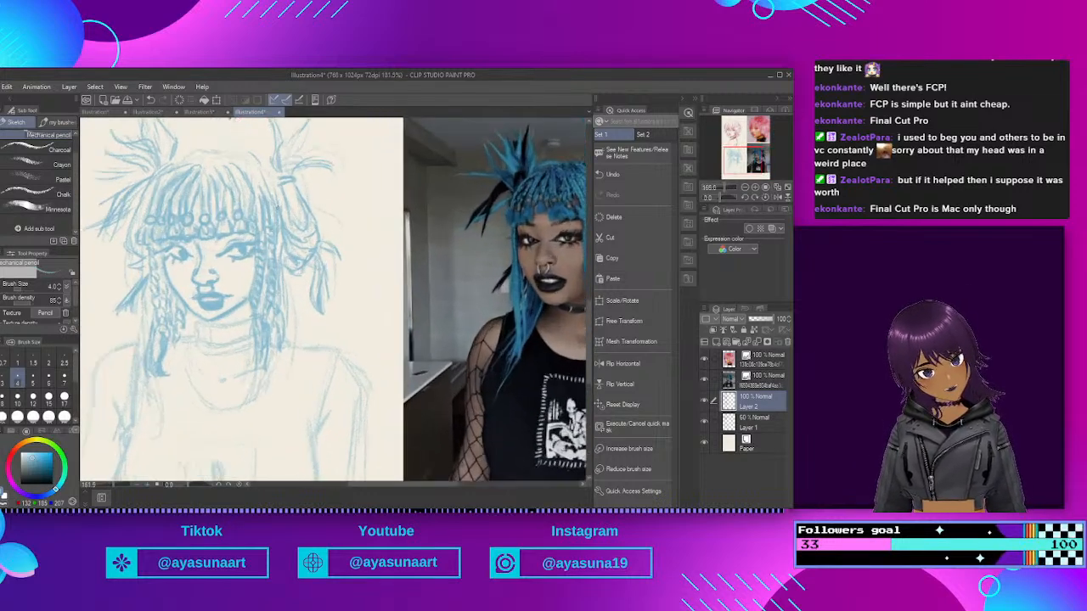
pyautogui.scroll(1, 246, 230)
pyautogui.scroll(-2, 246, 230)
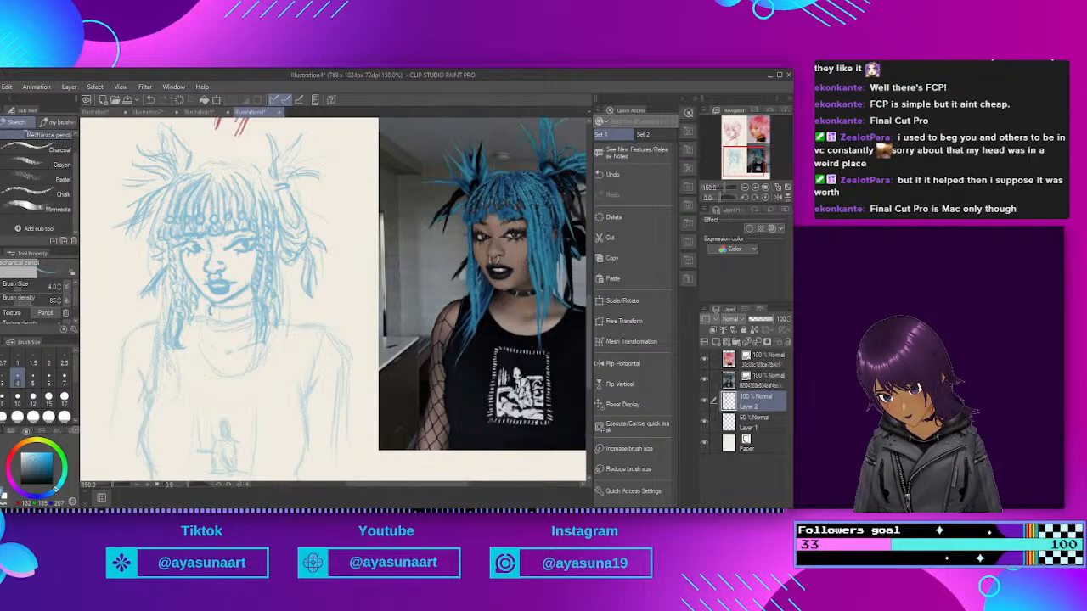
pyautogui.moveTo(210, 317); pyautogui.dragTo(254, 317)
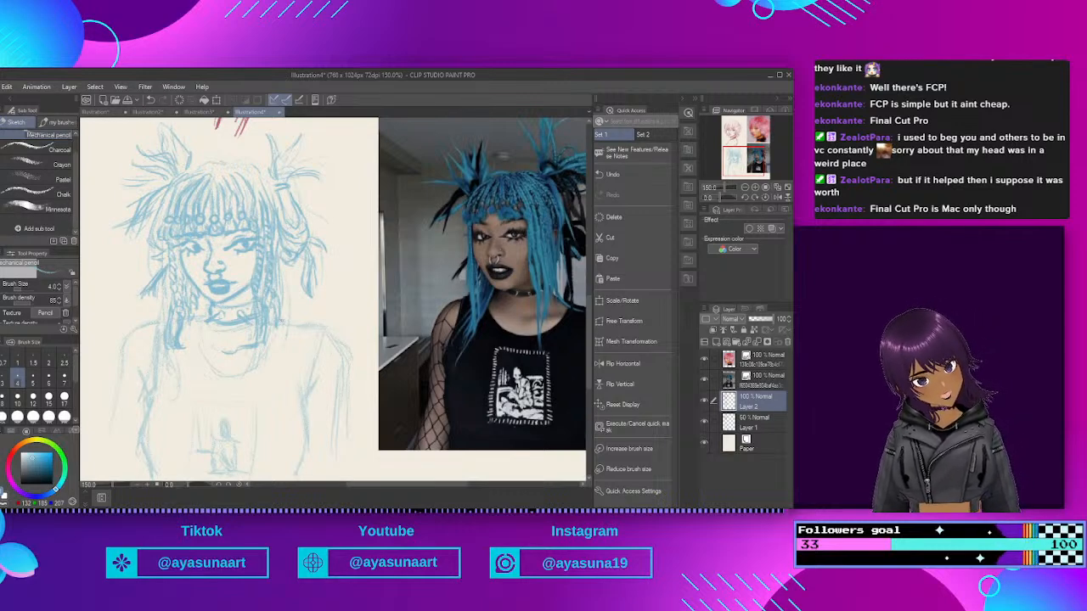
# Step: Outline the right shoulder and both sides of the tank top from the armholes down to the waist
pyautogui.moveTo(288, 321)
pyautogui.mouseDown()
pyautogui.moveTo(317, 326)
pyautogui.moveTo(305, 453)
pyautogui.moveTo(292, 474)
pyautogui.mouseUp()
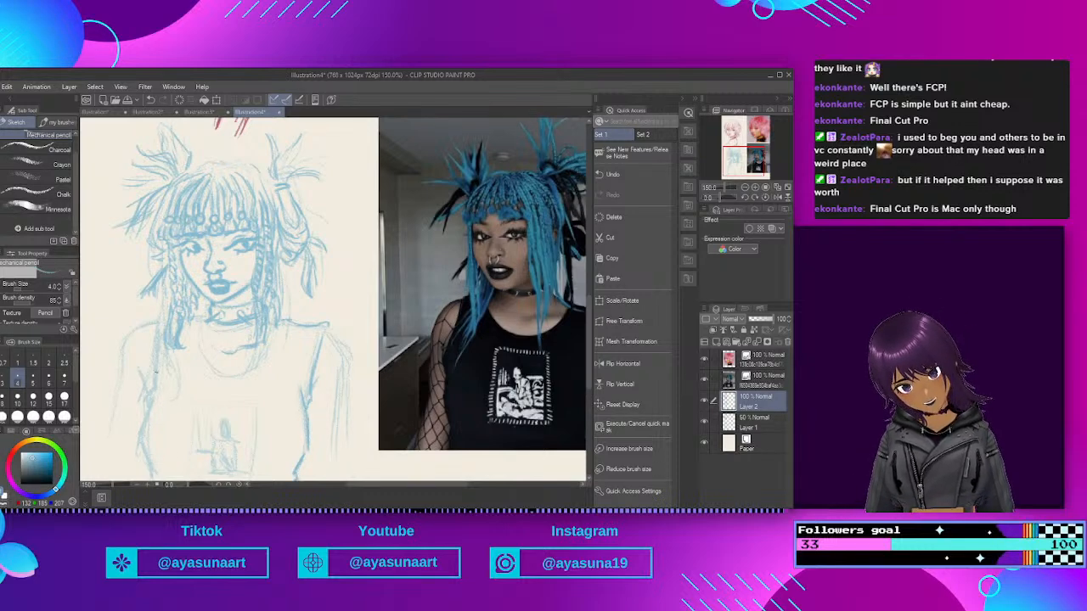
pyautogui.moveTo(154, 378)
pyautogui.mouseDown()
pyautogui.moveTo(143, 467)
pyautogui.moveTo(141, 448)
pyautogui.mouseUp()
pyautogui.moveTo(151, 454); pyautogui.dragTo(147, 468)
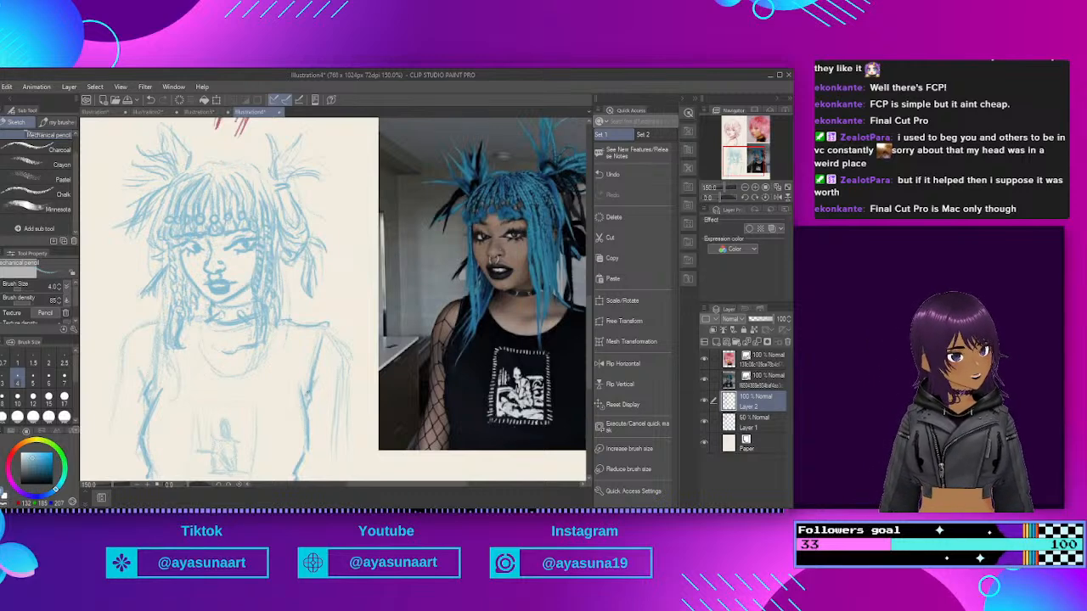
# Step: Draw the scooped neckline of the tank top as a curve across the chest, connecting its ends to the shoulders
pyautogui.moveTo(194, 320)
pyautogui.mouseDown()
pyautogui.moveTo(204, 360)
pyautogui.moveTo(219, 375)
pyautogui.moveTo(202, 349)
pyautogui.moveTo(233, 374)
pyautogui.mouseUp()
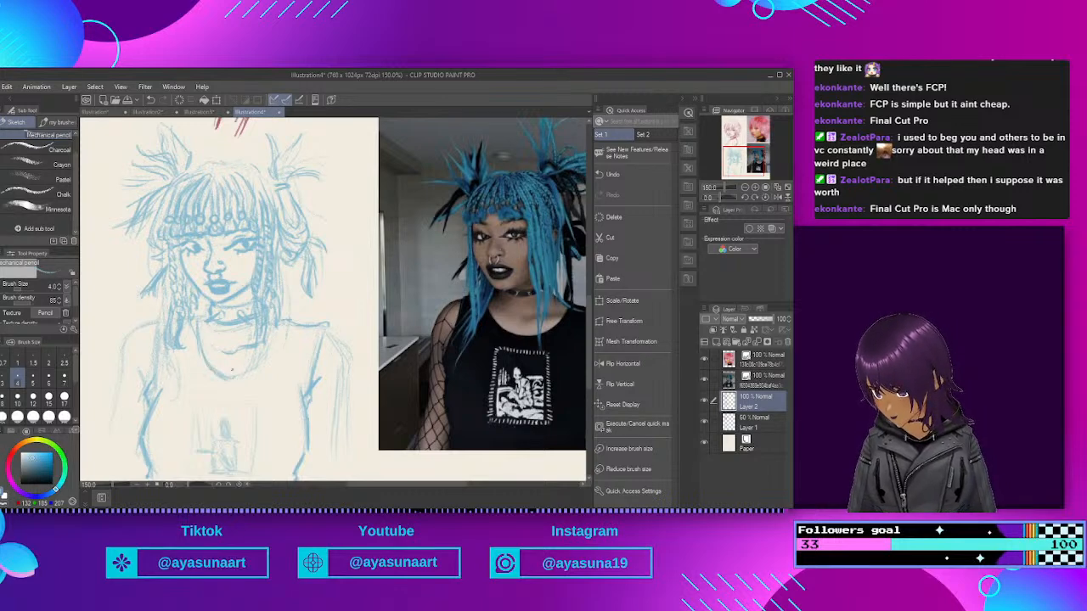
pyautogui.moveTo(272, 322); pyautogui.dragTo(259, 359)
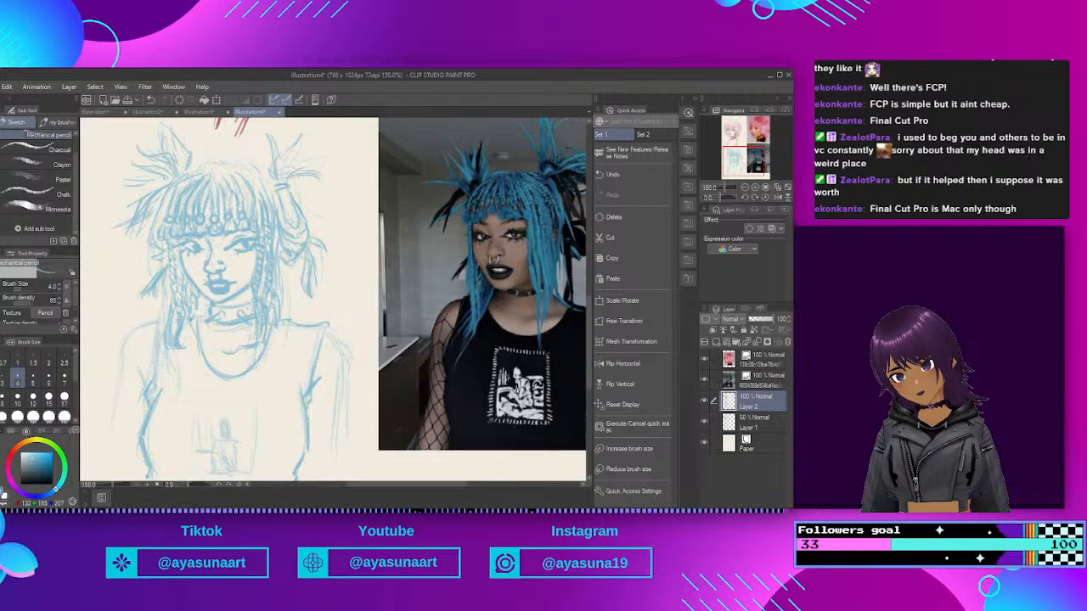
pyautogui.moveTo(199, 335); pyautogui.dragTo(210, 372)
pyautogui.moveTo(201, 320); pyautogui.dragTo(210, 324)
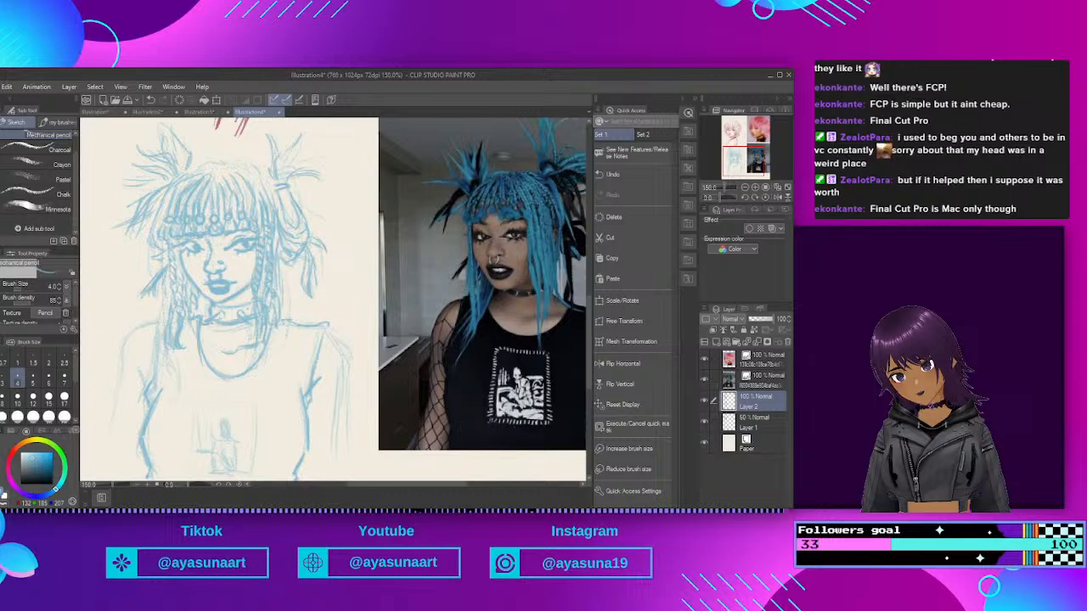
# Step: Outline both arms of the blue figure from the shoulders down past the tank top
pyautogui.moveTo(146, 386)
pyautogui.mouseDown()
pyautogui.moveTo(132, 338)
pyautogui.moveTo(110, 455)
pyautogui.mouseUp()
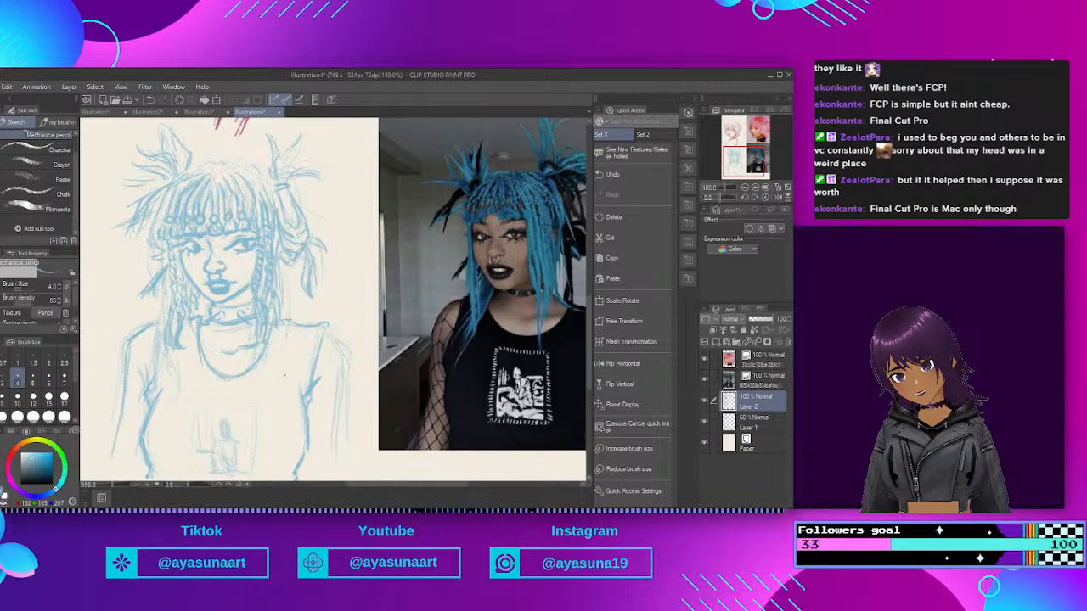
pyautogui.moveTo(325, 331)
pyautogui.mouseDown()
pyautogui.moveTo(342, 380)
pyautogui.moveTo(334, 451)
pyautogui.mouseUp()
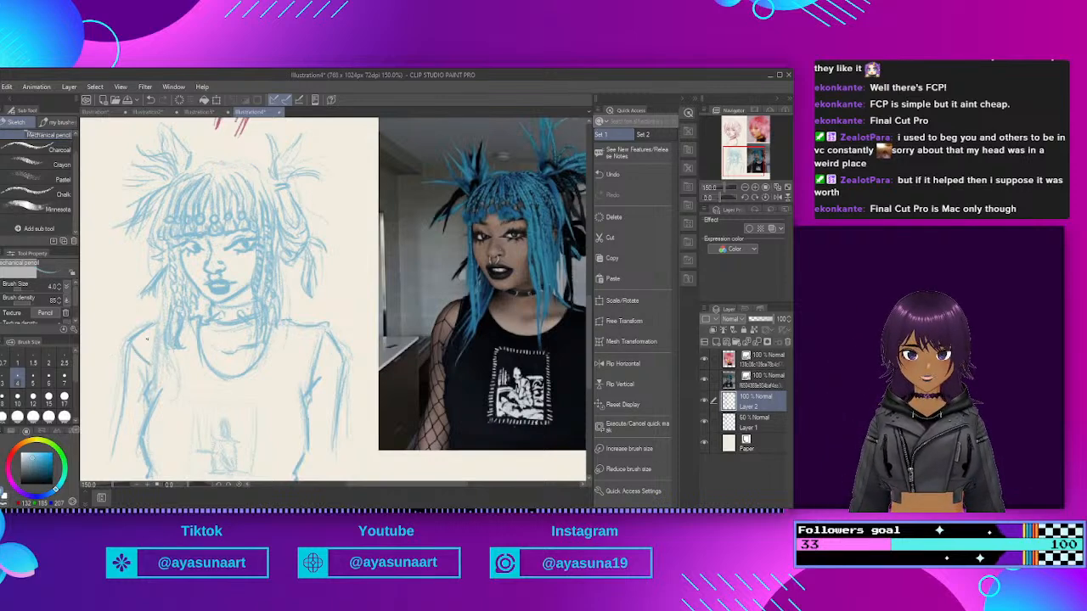
pyautogui.moveTo(145, 333)
pyautogui.mouseDown()
pyautogui.moveTo(131, 400)
pyautogui.moveTo(148, 397)
pyautogui.moveTo(119, 480)
pyautogui.mouseUp()
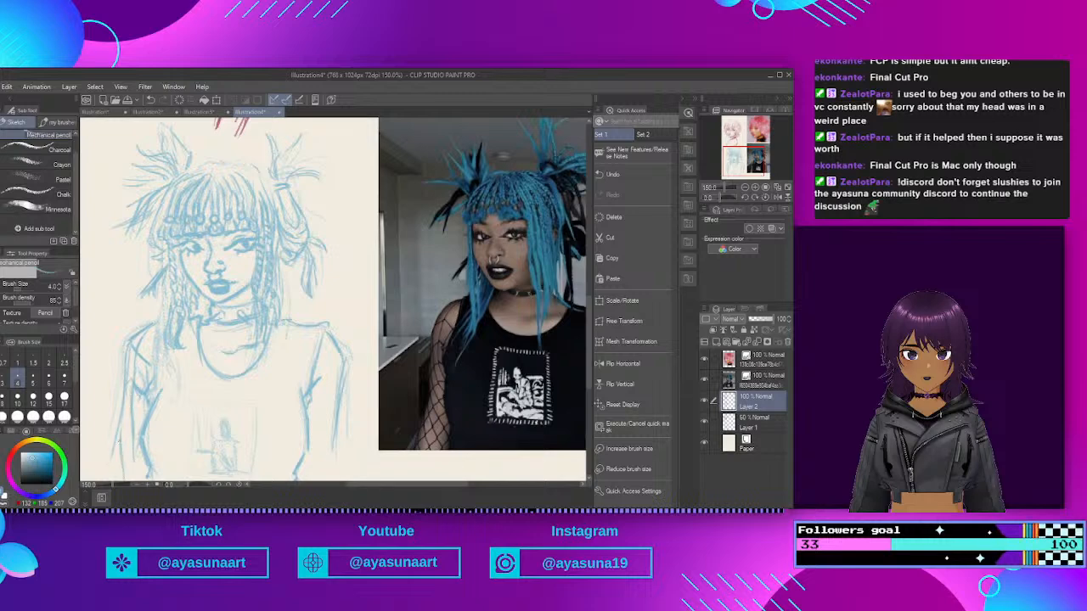
# Step: Hatch crossing diagonal lines over the blue figure's arm farther from the photo for the fishnet sleeve
pyautogui.moveTo(134, 427)
pyautogui.mouseDown()
pyautogui.moveTo(117, 450)
pyautogui.moveTo(117, 420)
pyautogui.mouseUp()
pyautogui.moveTo(142, 374); pyautogui.dragTo(126, 386)
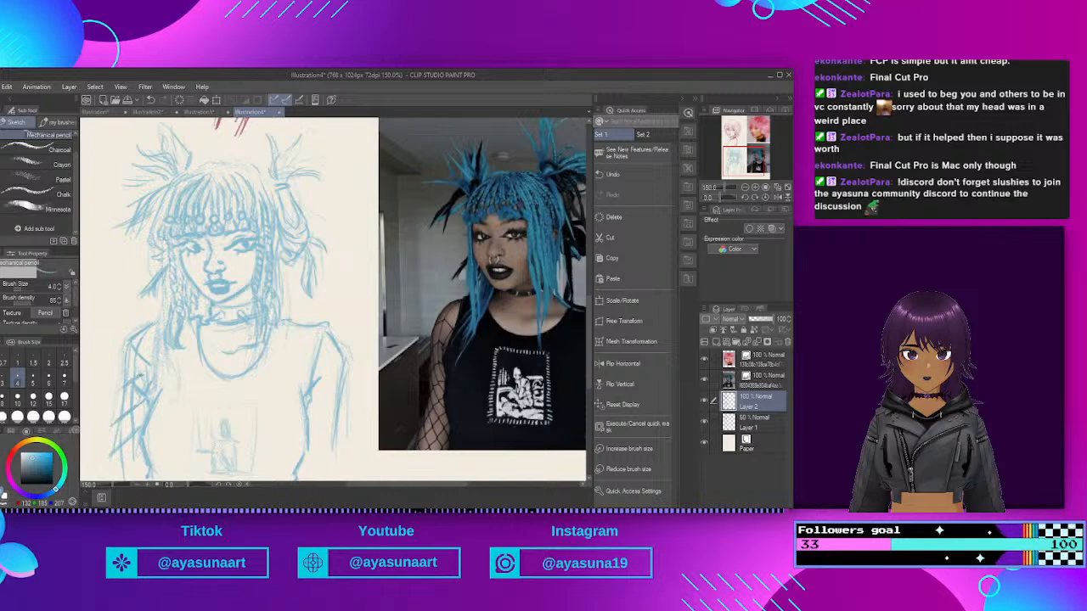
pyautogui.moveTo(153, 333); pyautogui.dragTo(139, 340)
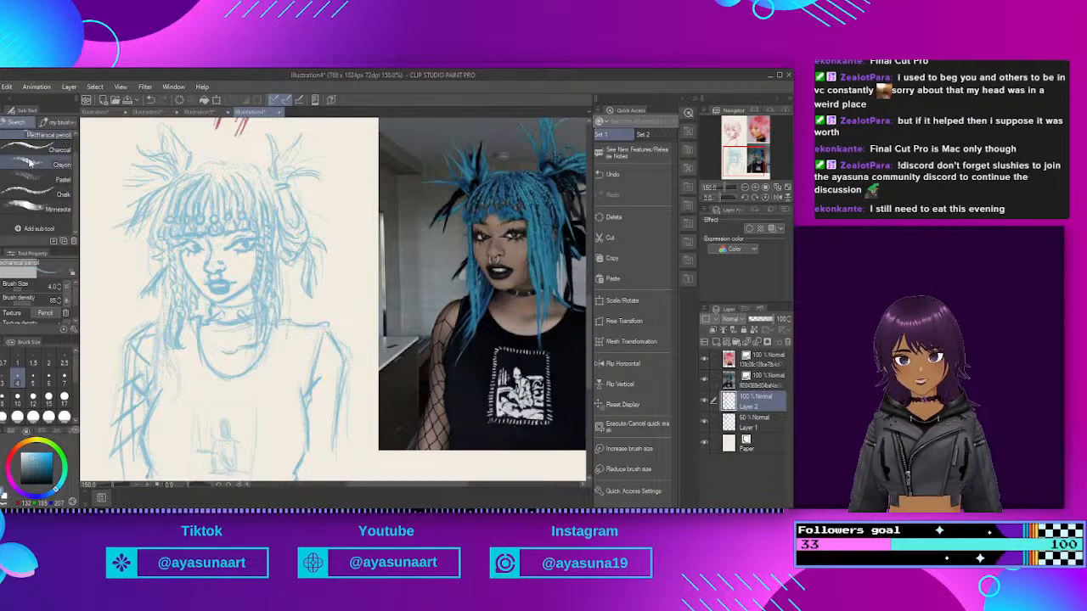
# Step: Draw the fishnet pattern of crossing lines on the blue figure's arm nearer the photo, from shoulder to forearm
pyautogui.scroll(-3, 241, 255)
pyautogui.scroll(2, 401, 292)
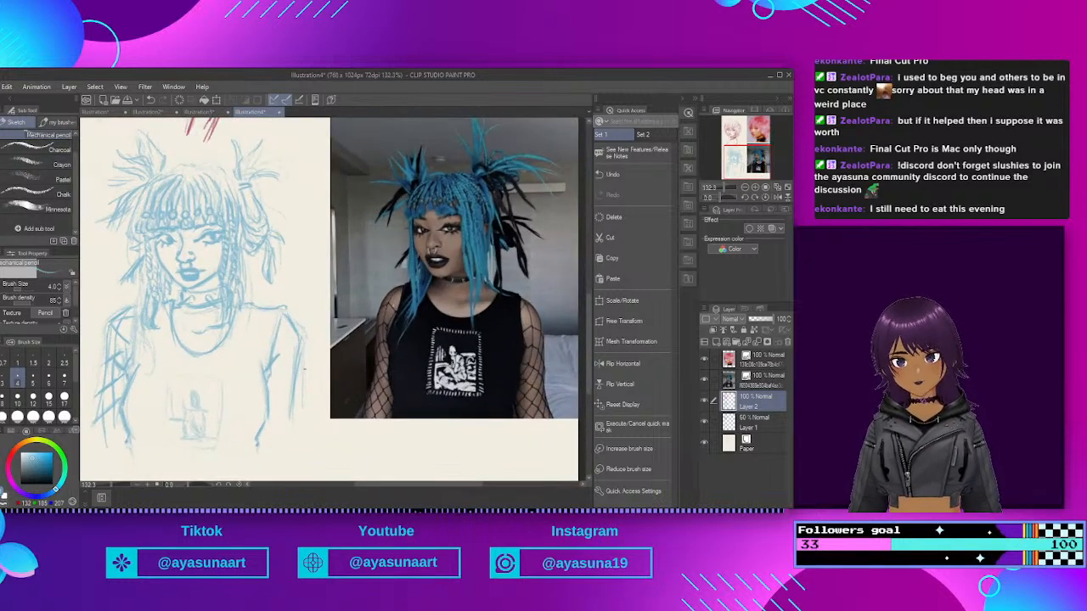
pyautogui.moveTo(288, 330); pyautogui.dragTo(276, 424)
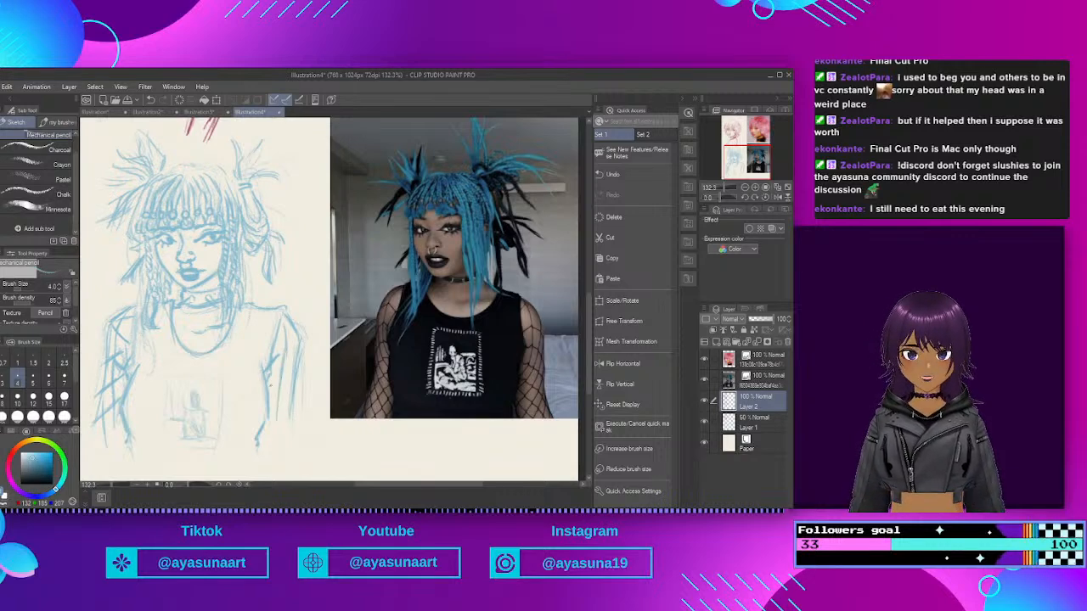
pyautogui.moveTo(286, 349)
pyautogui.mouseDown()
pyautogui.moveTo(293, 361)
pyautogui.moveTo(278, 338)
pyautogui.mouseUp()
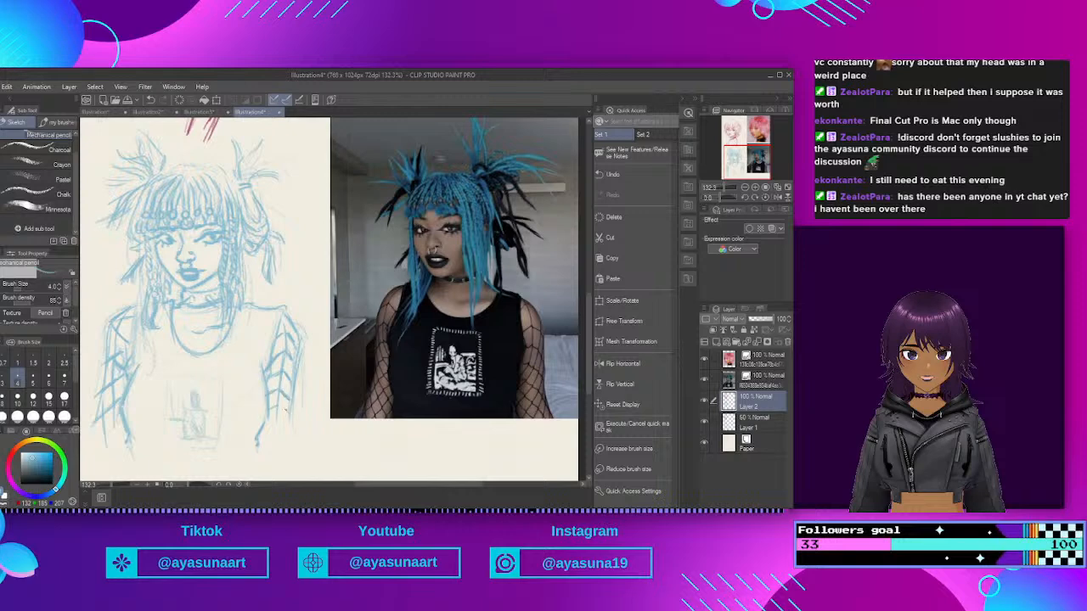
pyautogui.moveTo(280, 403); pyautogui.dragTo(289, 420)
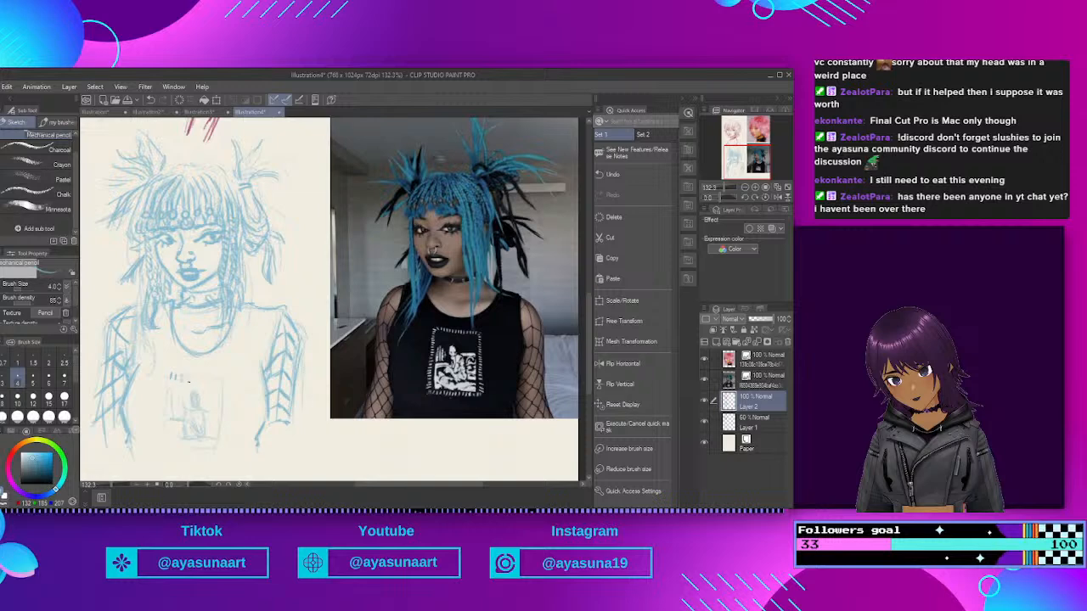
# Step: Draw short stitch-like dashes around all four sides of the rectangular print on the tank top
pyautogui.moveTo(200, 377); pyautogui.dragTo(203, 382)
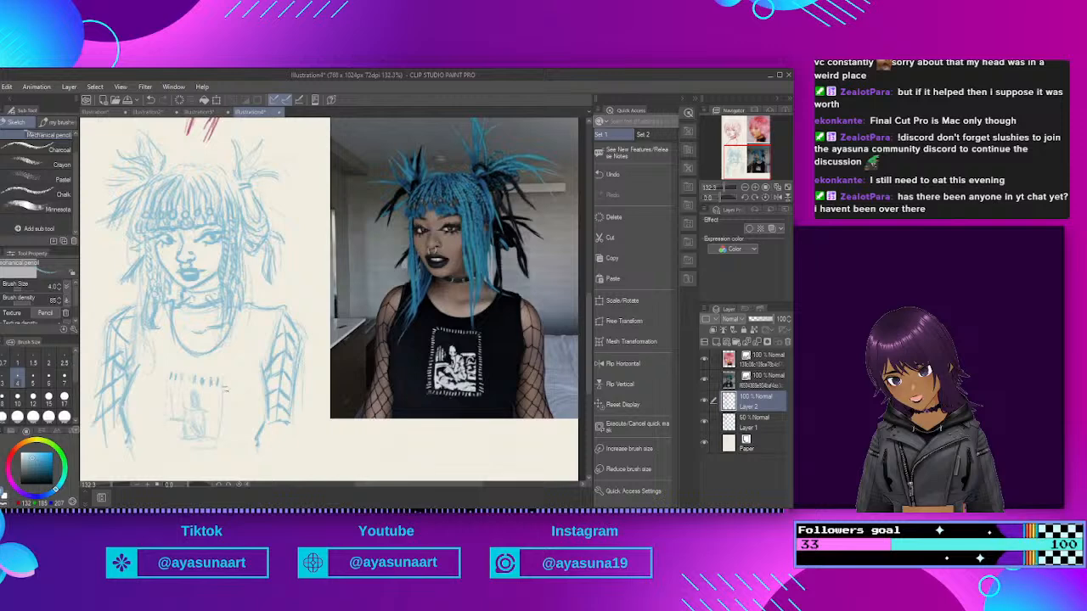
pyautogui.moveTo(220, 400); pyautogui.dragTo(228, 401)
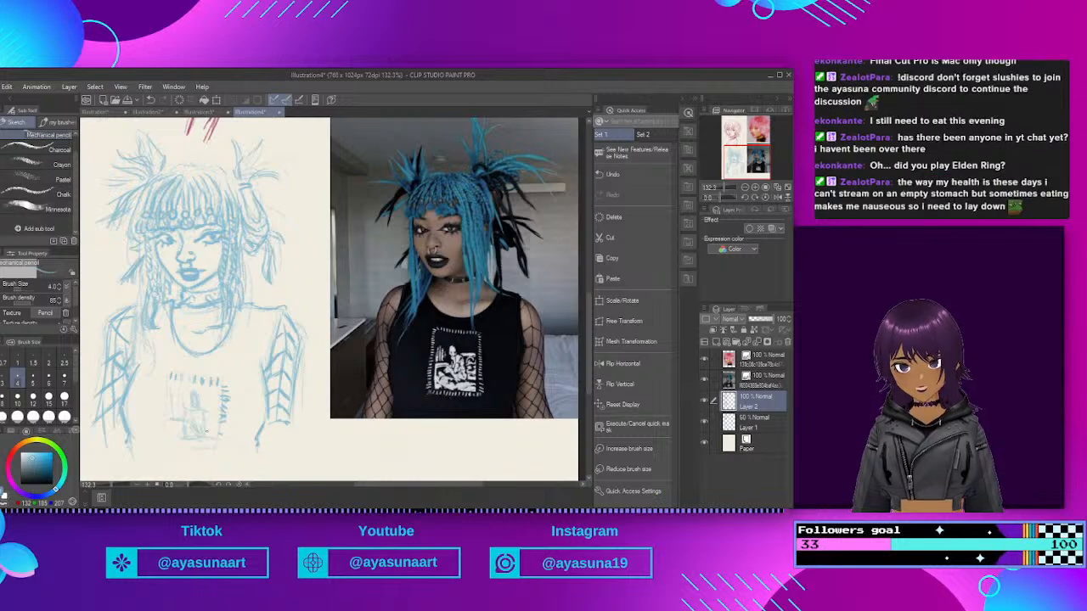
pyautogui.moveTo(221, 426); pyautogui.dragTo(229, 428)
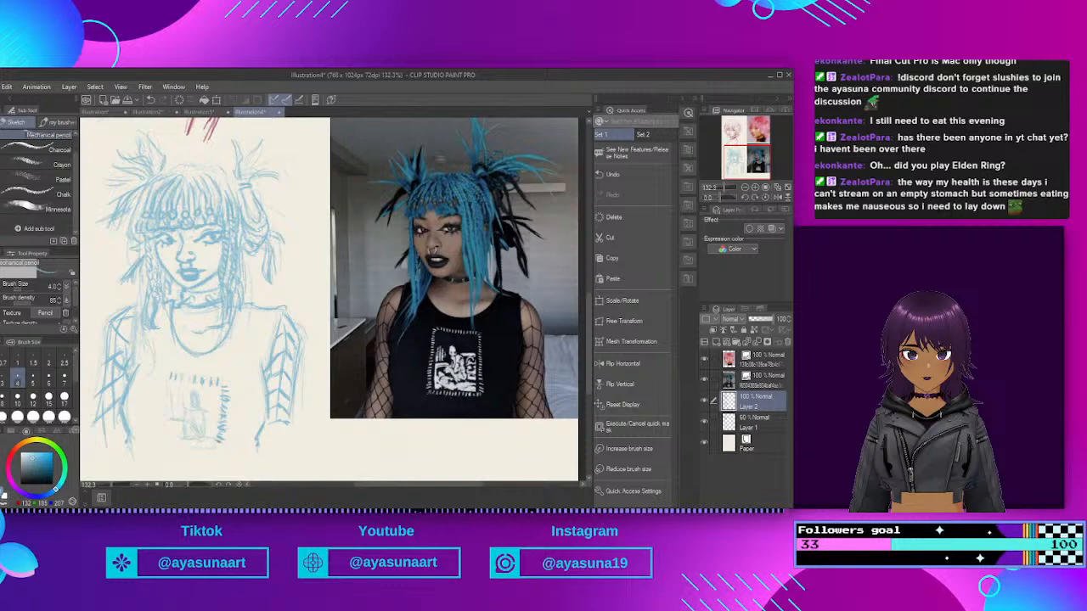
pyautogui.moveTo(215, 442); pyautogui.dragTo(207, 453)
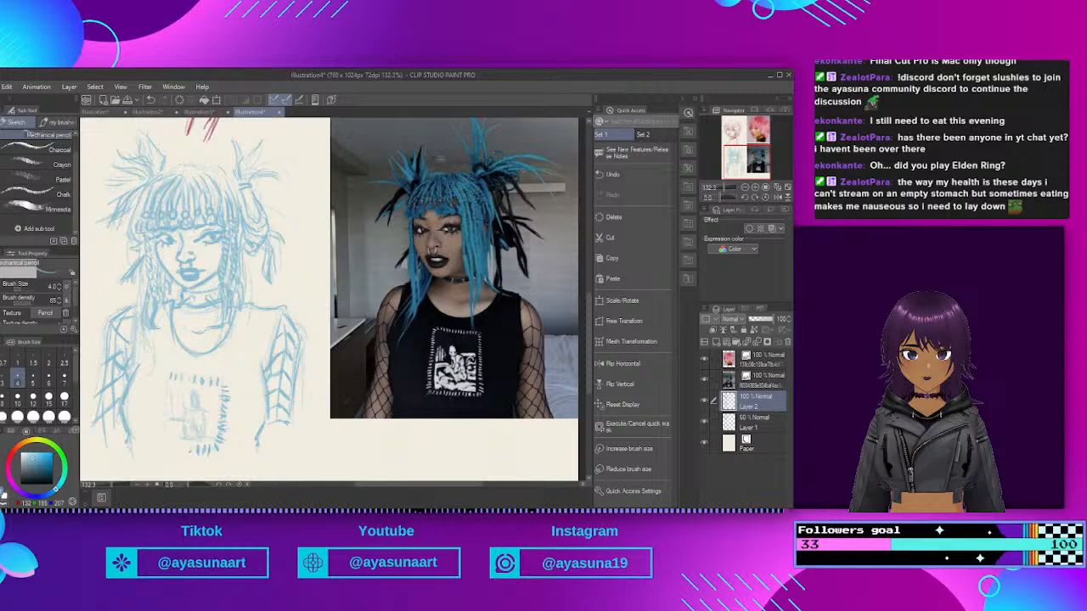
pyautogui.moveTo(191, 446); pyautogui.dragTo(194, 455)
pyautogui.moveTo(173, 442); pyautogui.dragTo(180, 453)
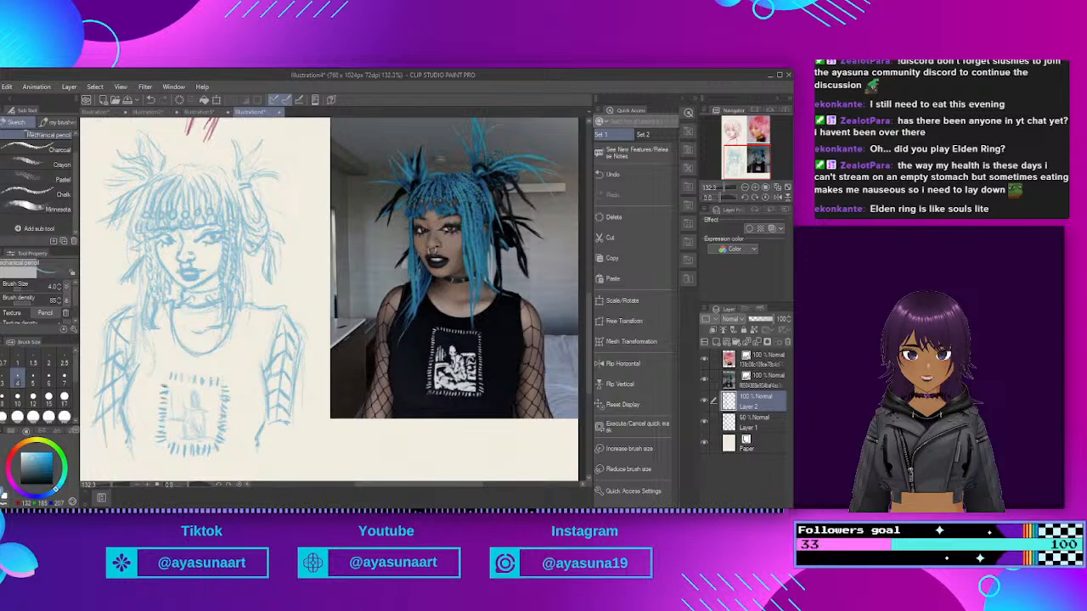
# Step: Fill the tank top print with the dark seated figure and small shaded shapes around it
pyautogui.moveTo(194, 394)
pyautogui.mouseDown()
pyautogui.moveTo(198, 421)
pyautogui.moveTo(198, 410)
pyautogui.moveTo(185, 422)
pyautogui.mouseUp()
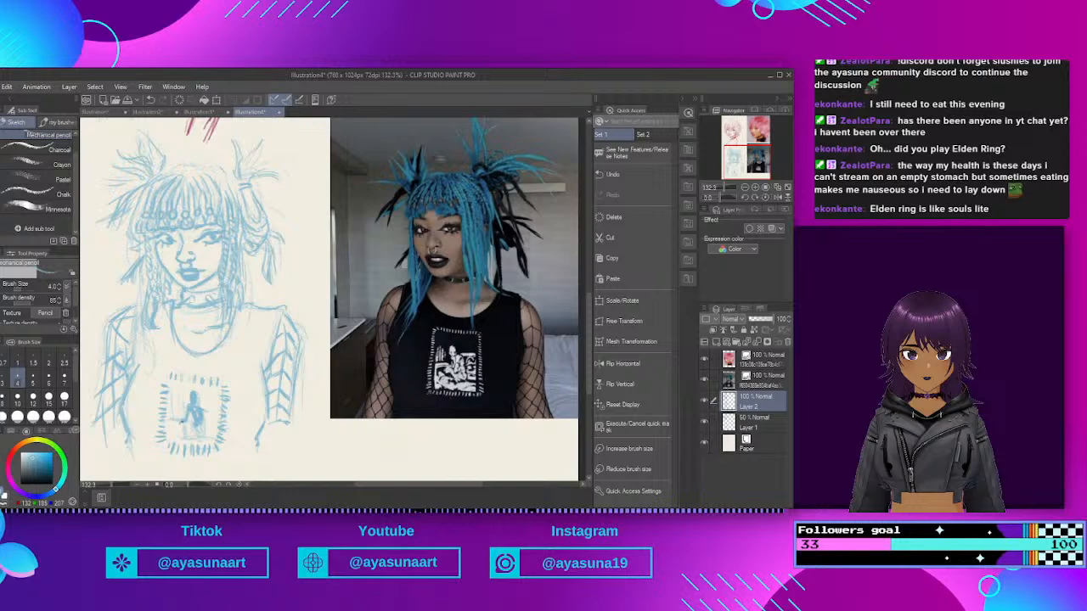
pyautogui.moveTo(202, 414)
pyautogui.mouseDown()
pyautogui.moveTo(184, 427)
pyautogui.moveTo(183, 437)
pyautogui.moveTo(194, 434)
pyautogui.moveTo(219, 403)
pyautogui.moveTo(219, 430)
pyautogui.mouseUp()
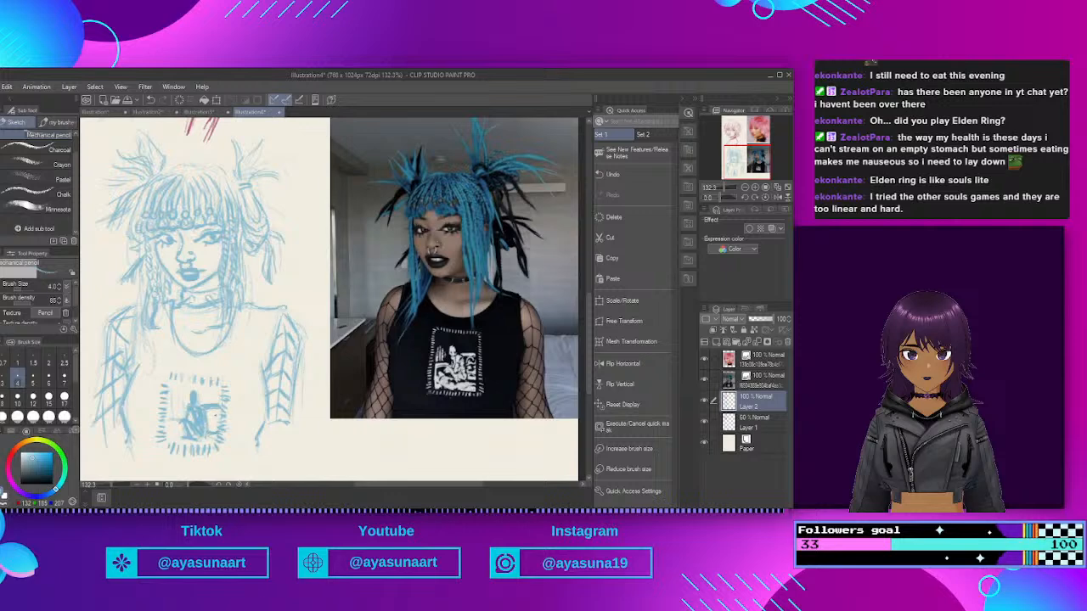
pyautogui.moveTo(209, 419); pyautogui.dragTo(219, 414)
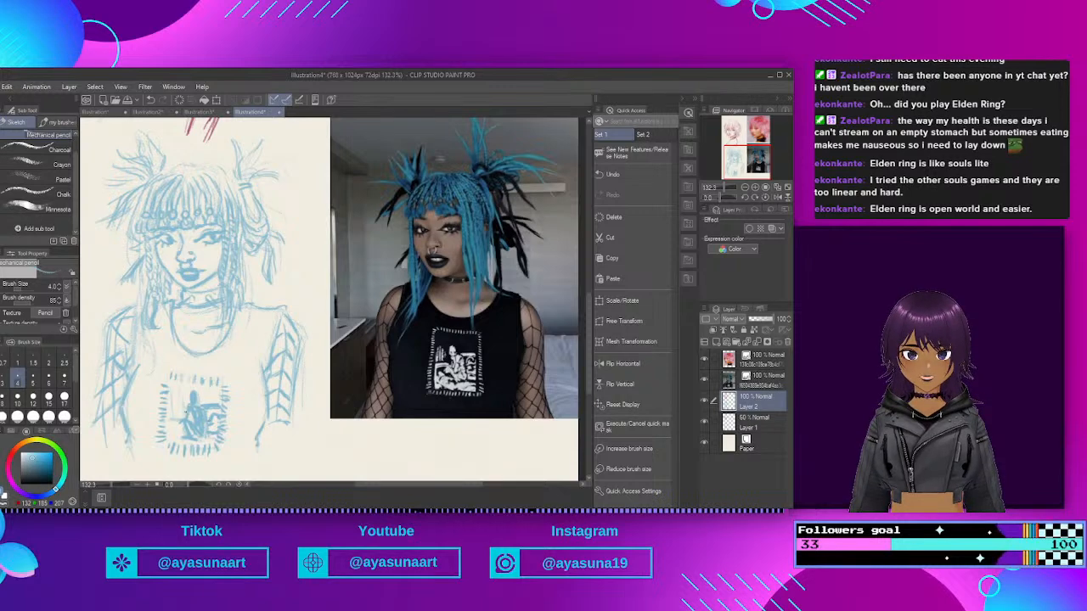
pyautogui.moveTo(163, 417); pyautogui.dragTo(170, 431)
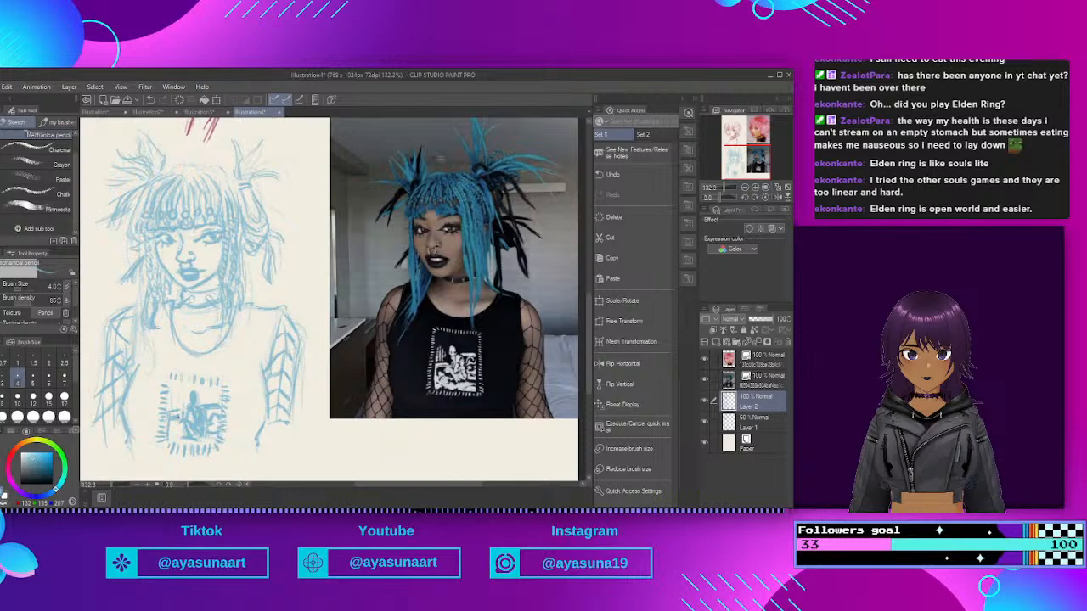
pyautogui.moveTo(173, 397); pyautogui.dragTo(179, 412)
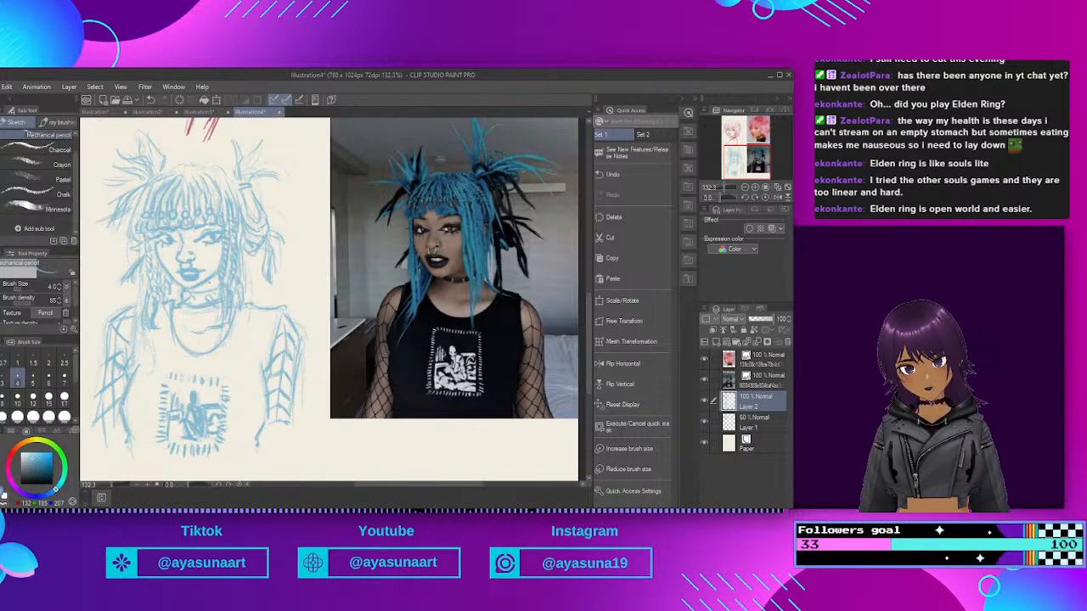
# Step: Check the full page with both portrait studies and save the illustration
pyautogui.scroll(-6, 282, 268)
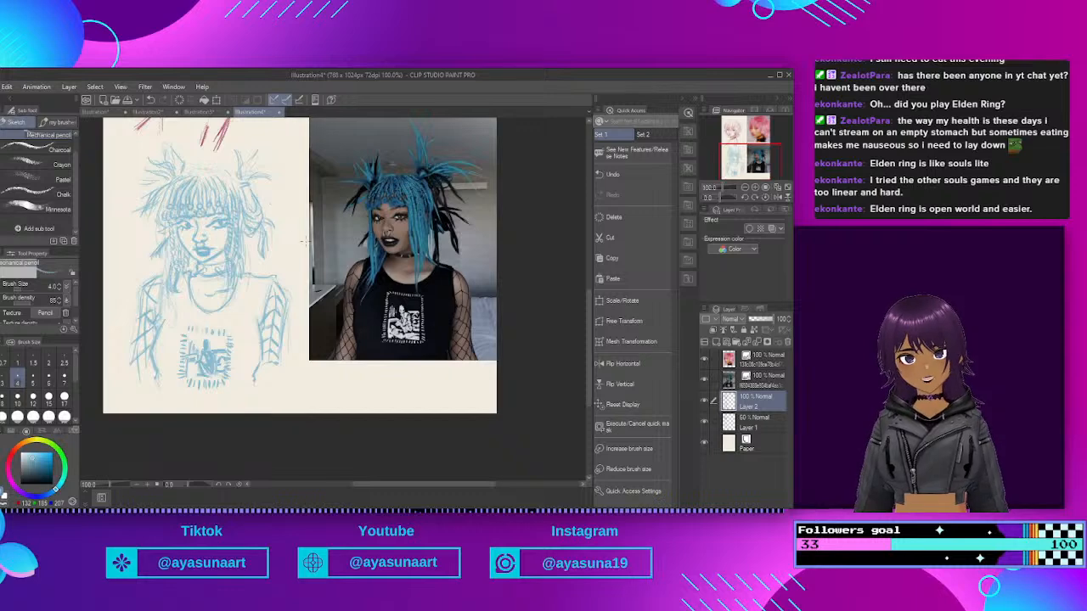
pyautogui.scroll(4, 257, 185)
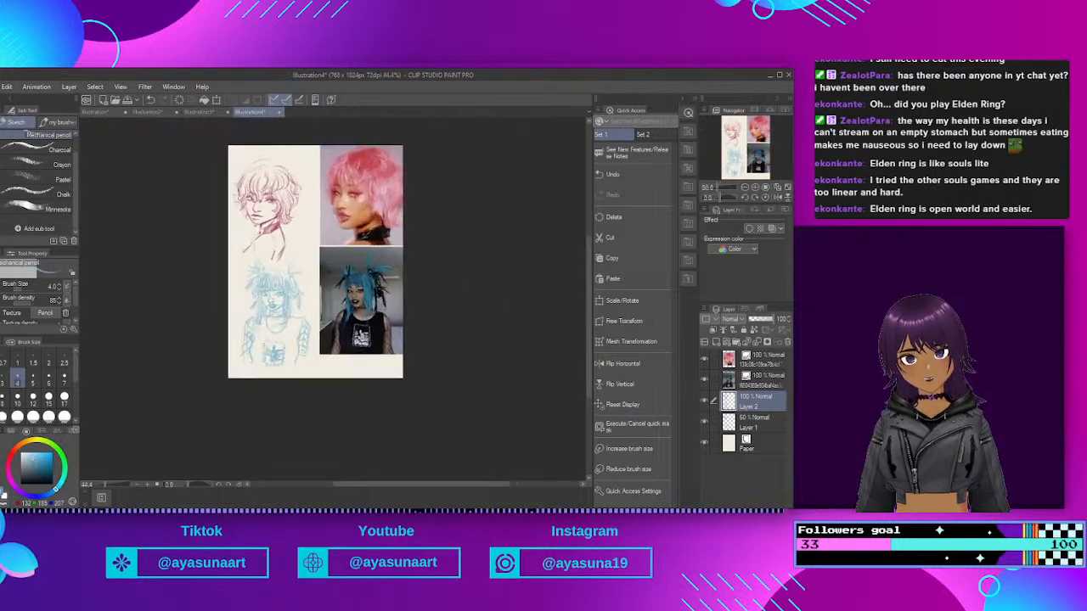
pyautogui.scroll(1, 332, 217)
pyautogui.scroll(-2, 332, 218)
pyautogui.scroll(2, 332, 217)
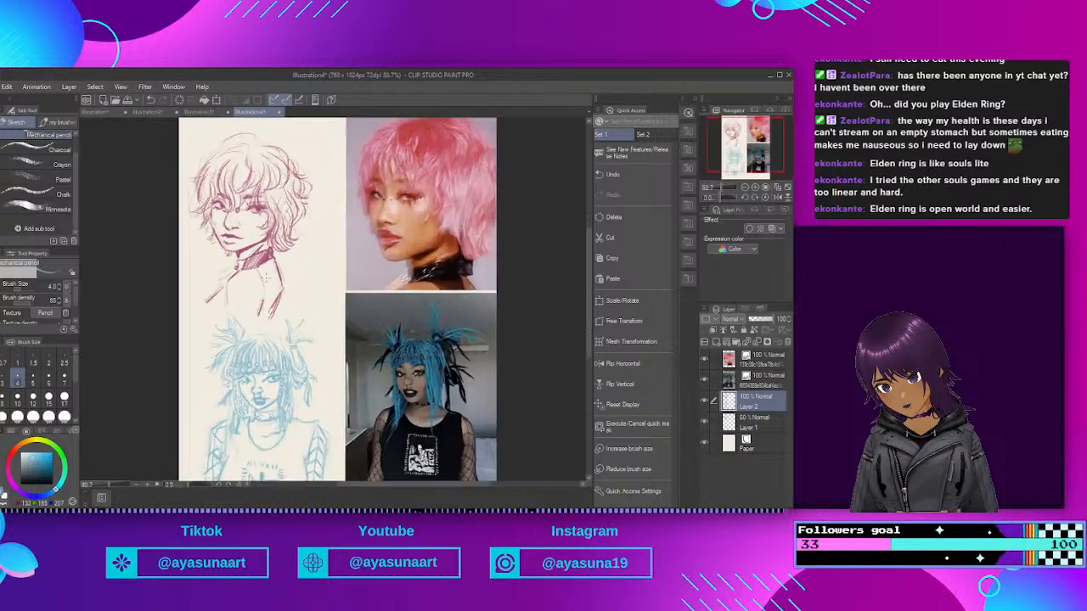
pyautogui.scroll(-1, 268, 129)
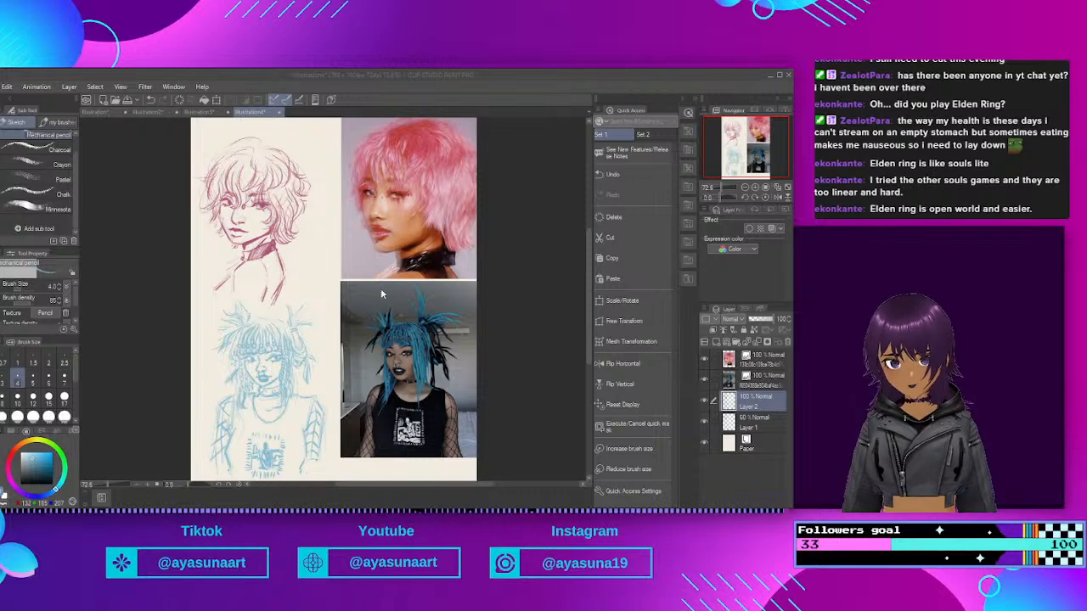
pyautogui.click(284, 297)
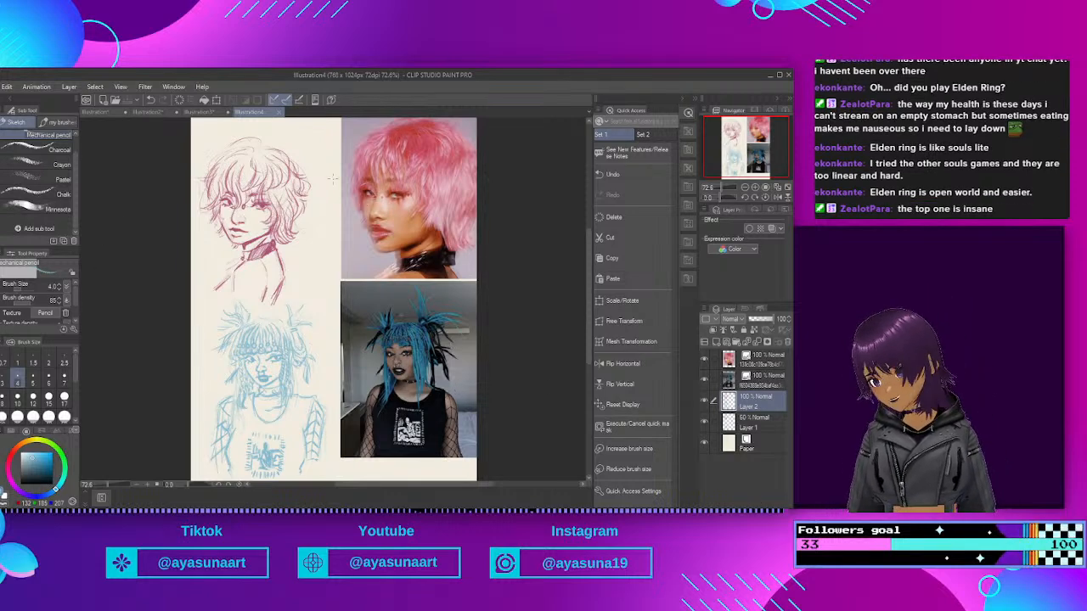
# Step: Examine the pink-haired portrait sketch up close and compare it with its reference photo
pyautogui.scroll(3, 321, 174)
pyautogui.scroll(5, 293, 200)
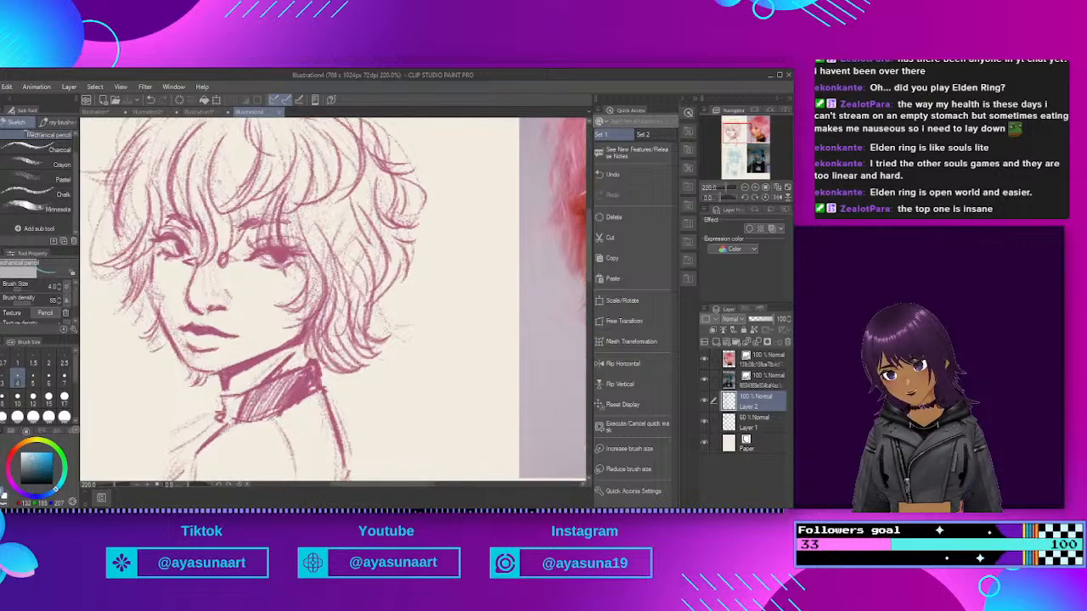
pyautogui.scroll(-8, 294, 201)
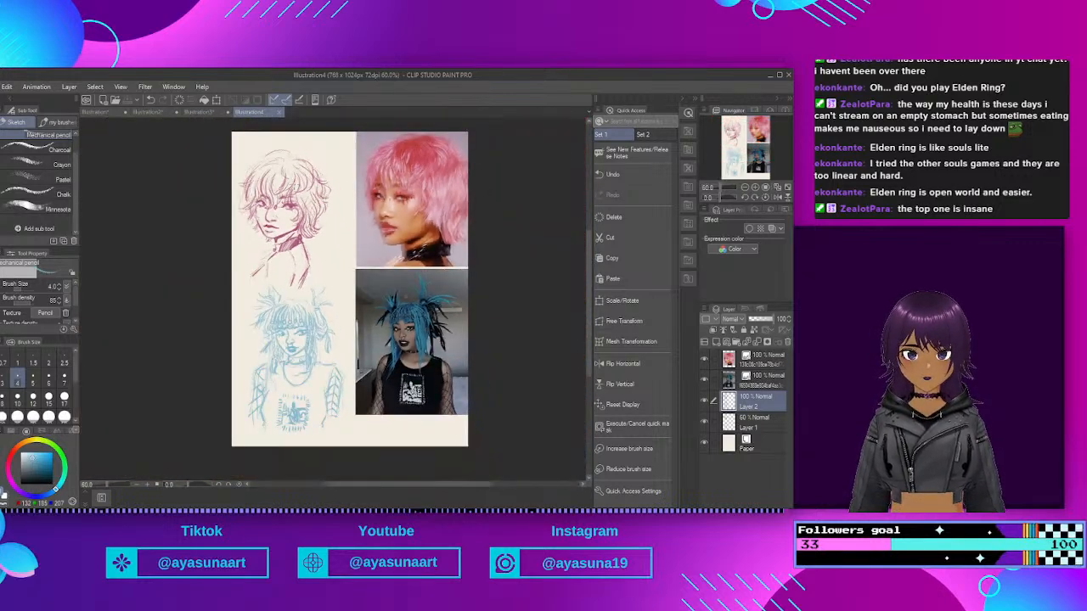
pyautogui.scroll(1, 293, 157)
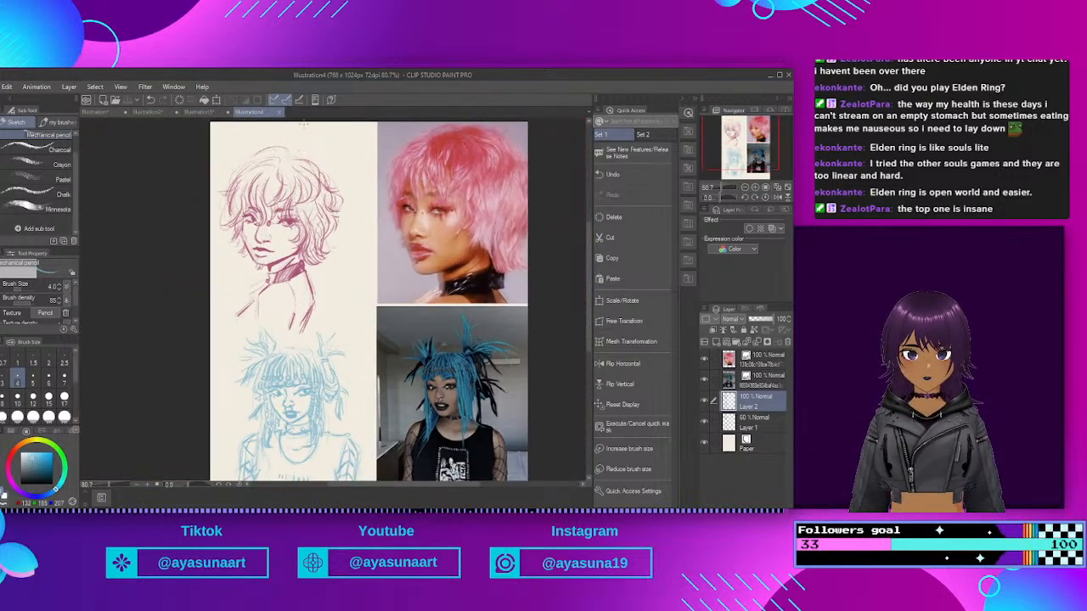
pyautogui.scroll(2, 306, 131)
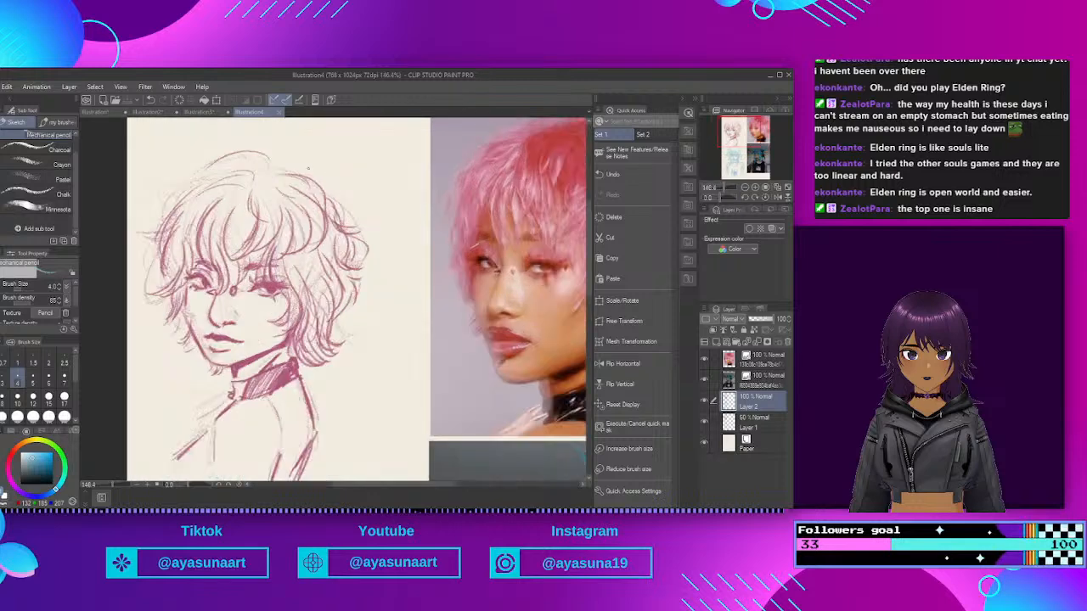
pyautogui.scroll(-1, 309, 168)
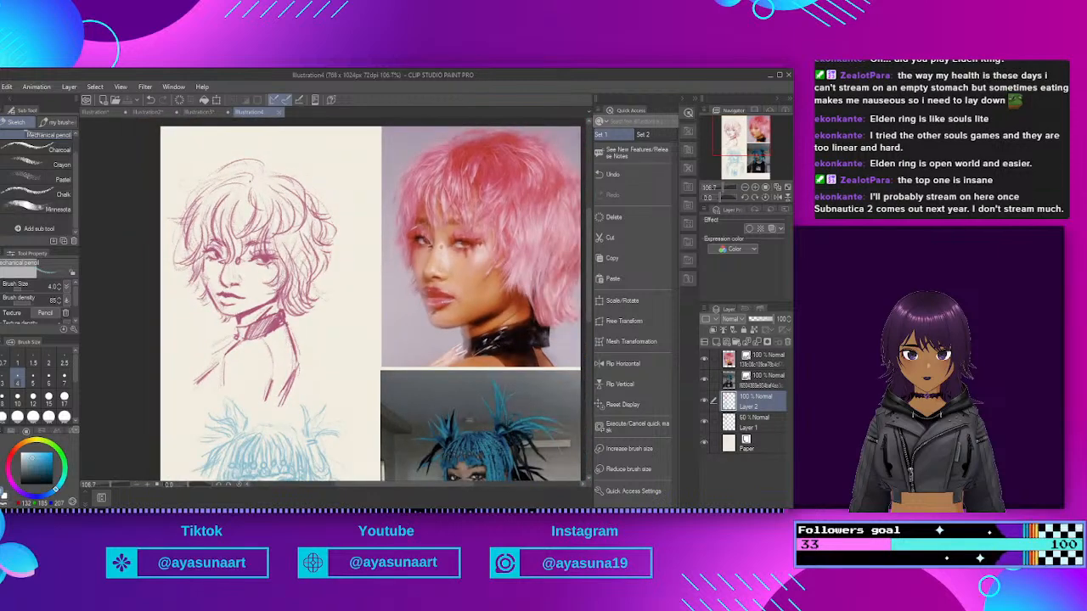
pyautogui.scroll(-2, 240, 166)
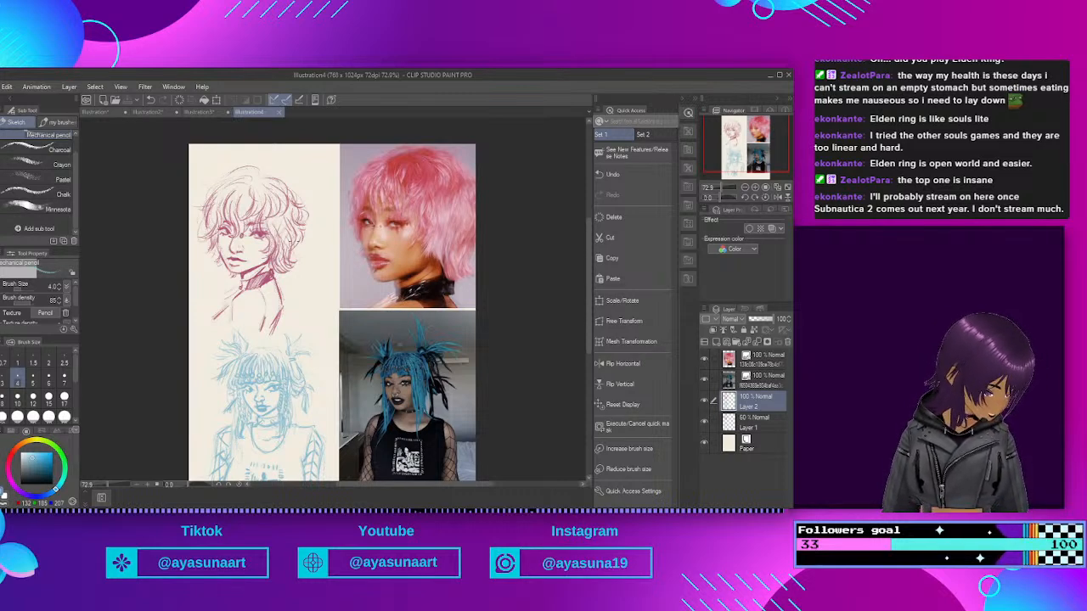
# Step: Review the full-body pose studies and the character sketch in the other open illustrations
pyautogui.click(194, 113)
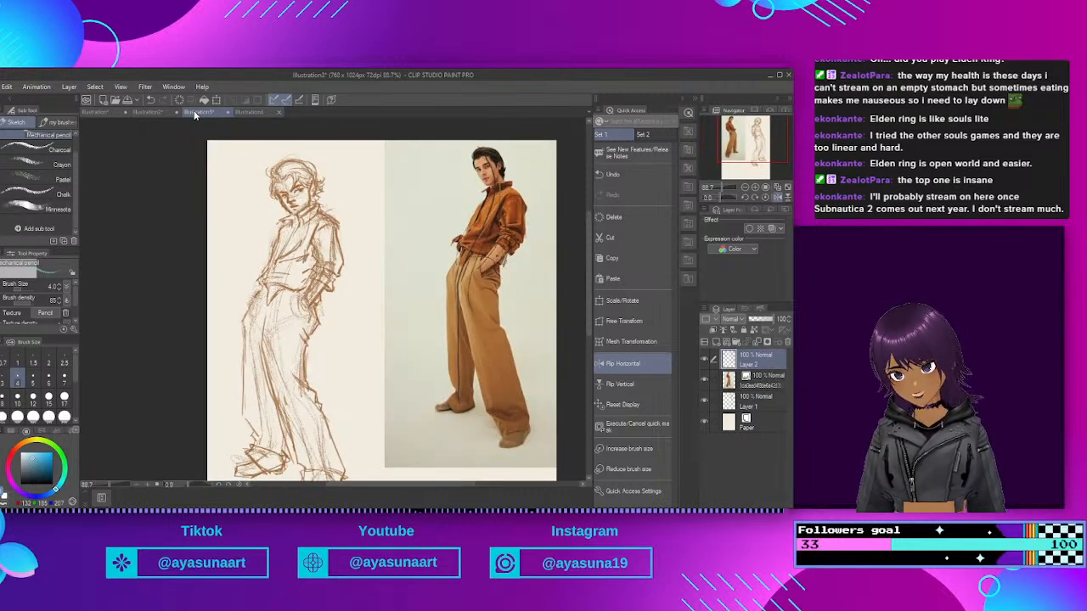
pyautogui.click(154, 113)
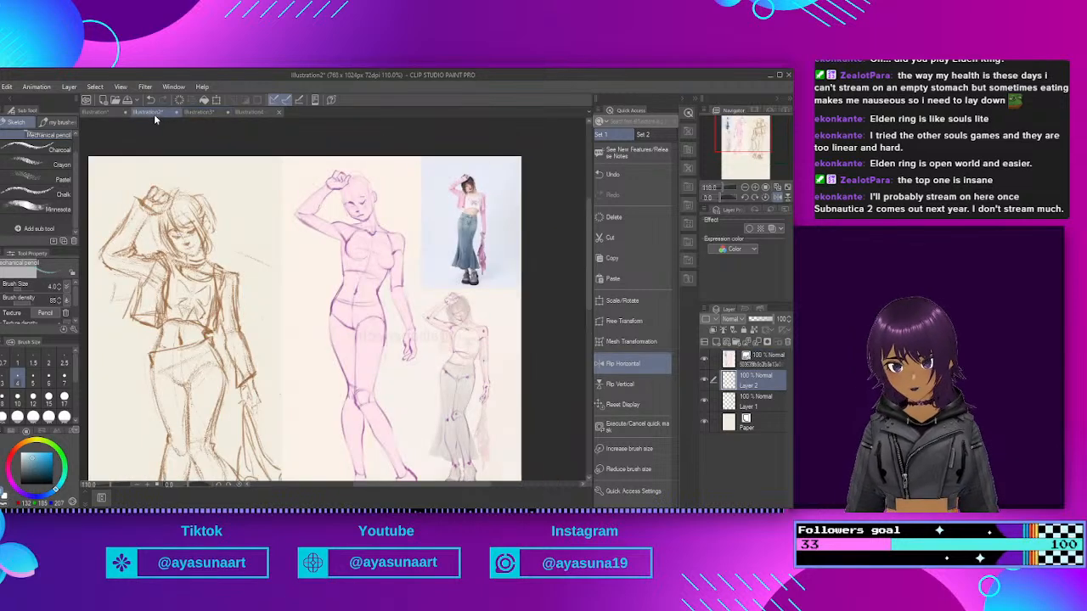
pyautogui.scroll(-3, 233, 169)
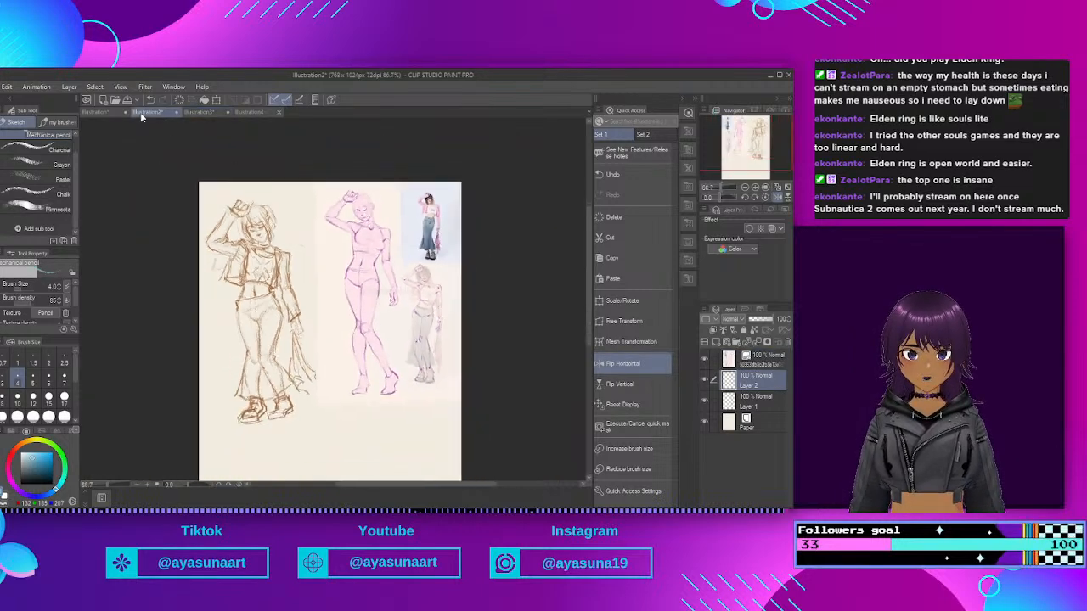
pyautogui.click(88, 113)
pyautogui.scroll(-3, 296, 205)
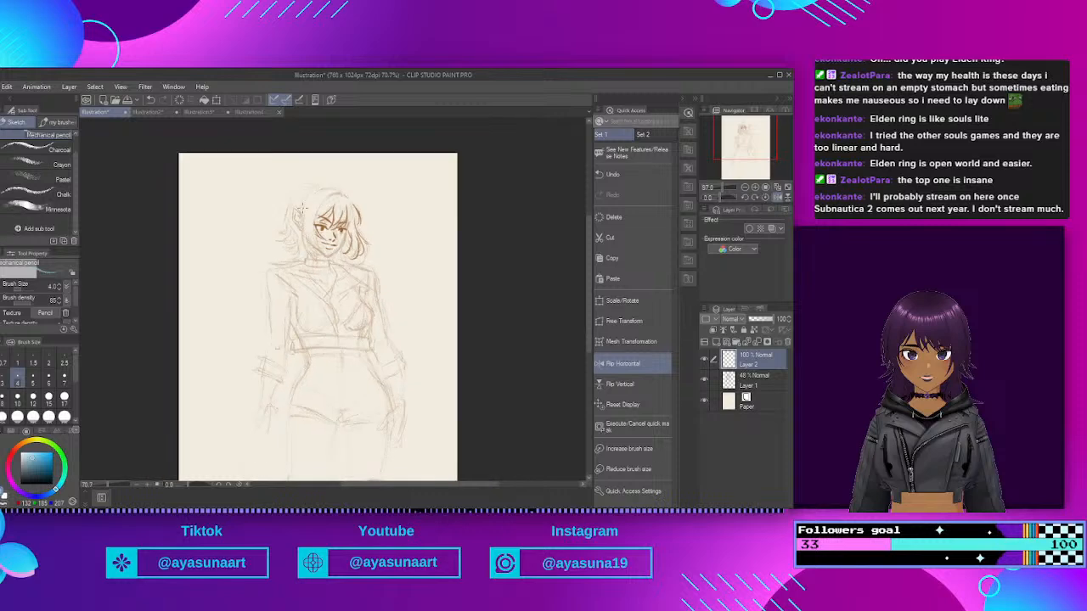
pyautogui.click(140, 113)
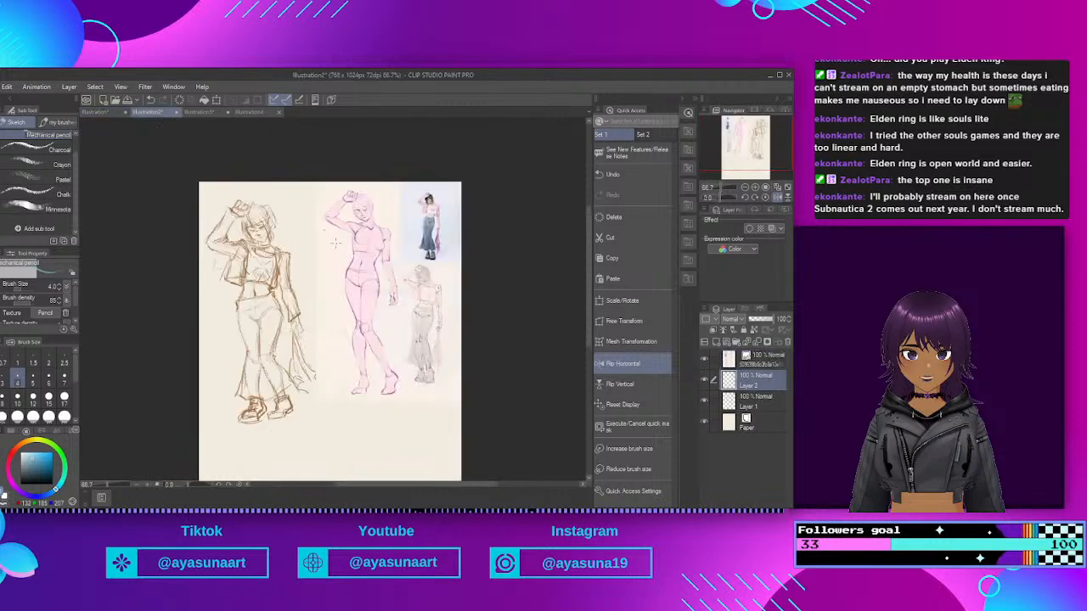
# Step: Check the pose studies of the woman in the long skirt, and save the illustration with the standing man study
pyautogui.scroll(3, 295, 192)
pyautogui.scroll(-3, 295, 192)
pyautogui.scroll(2, 295, 193)
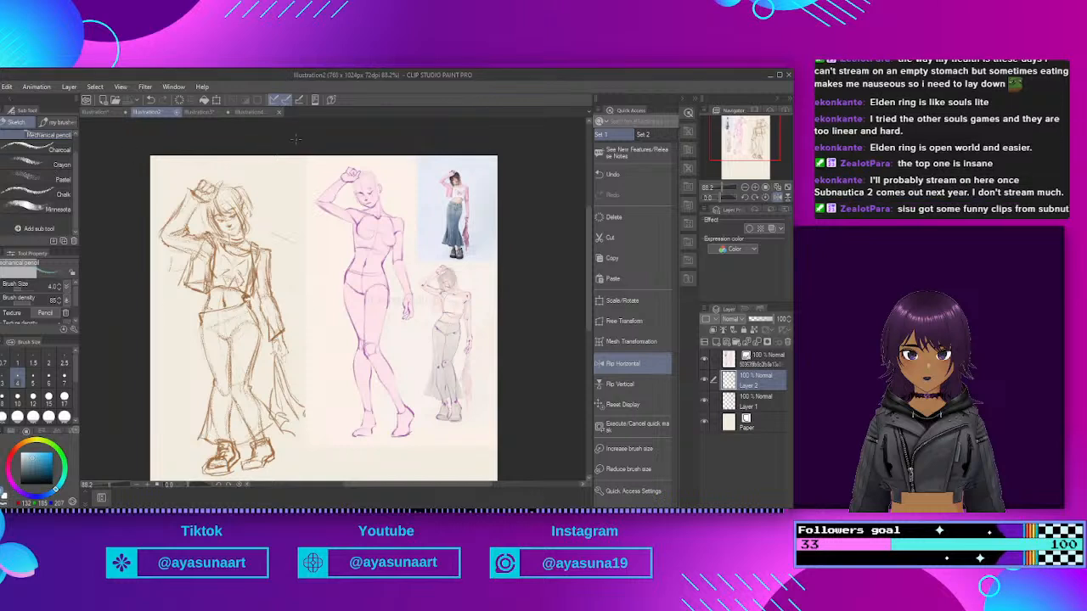
pyautogui.click(197, 112)
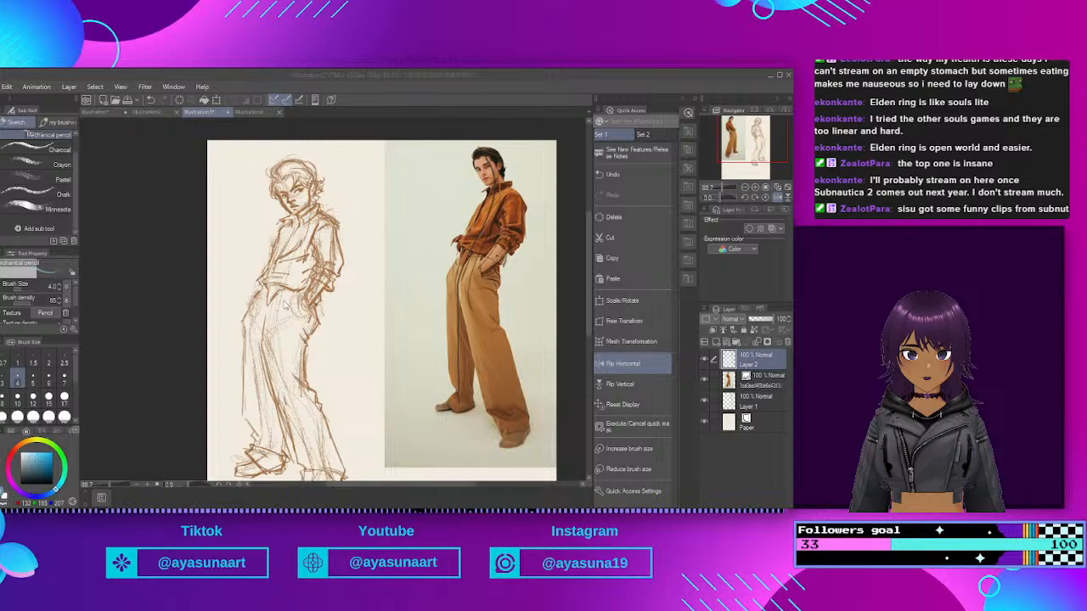
pyautogui.hotkey('ctrl', 's')
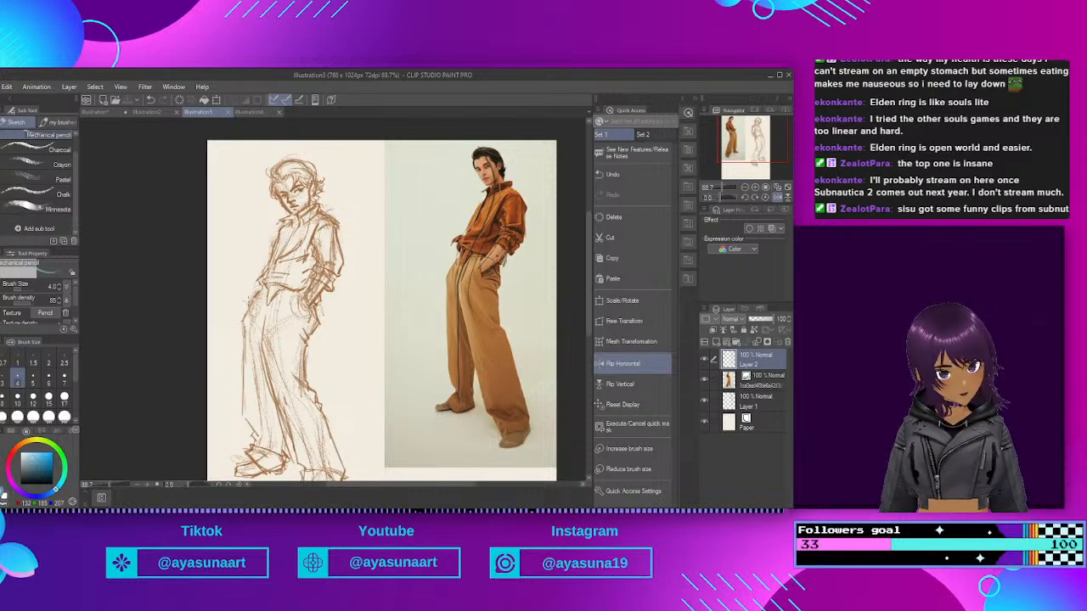
# Step: Examine the pink-haired portrait sketch up close and at page scale beside its reference photo in Illustration4
pyautogui.click(240, 113)
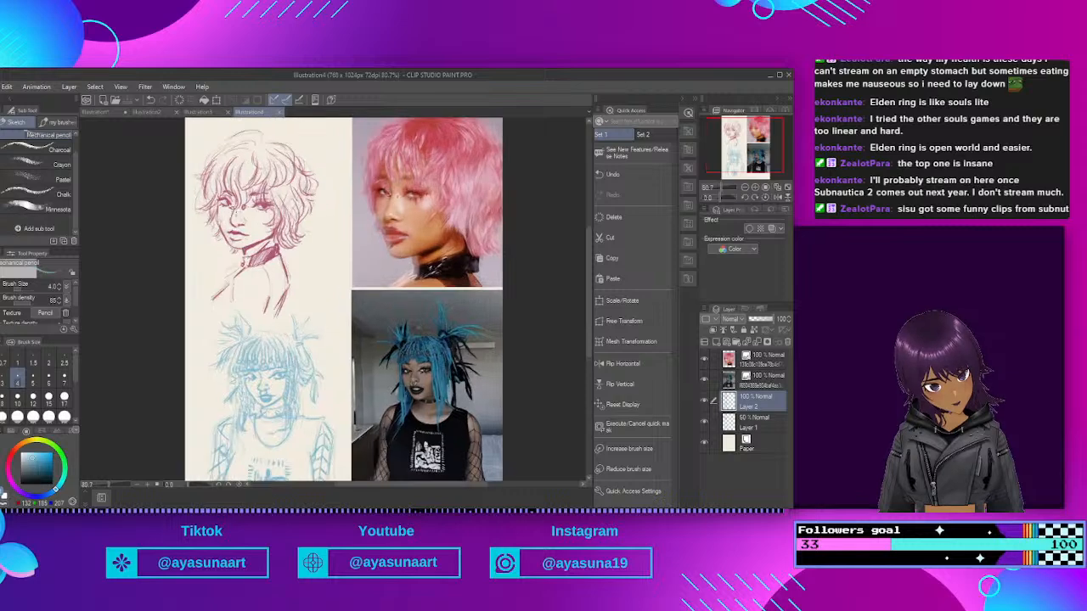
pyautogui.scroll(5, 248, 151)
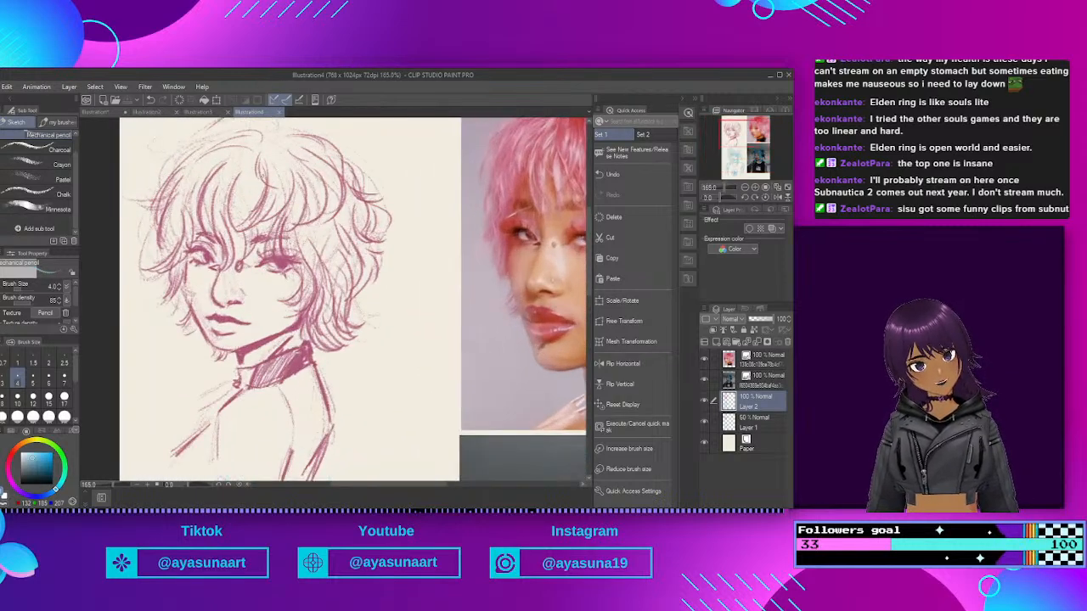
pyautogui.scroll(2, 388, 340)
pyautogui.scroll(-6, 388, 340)
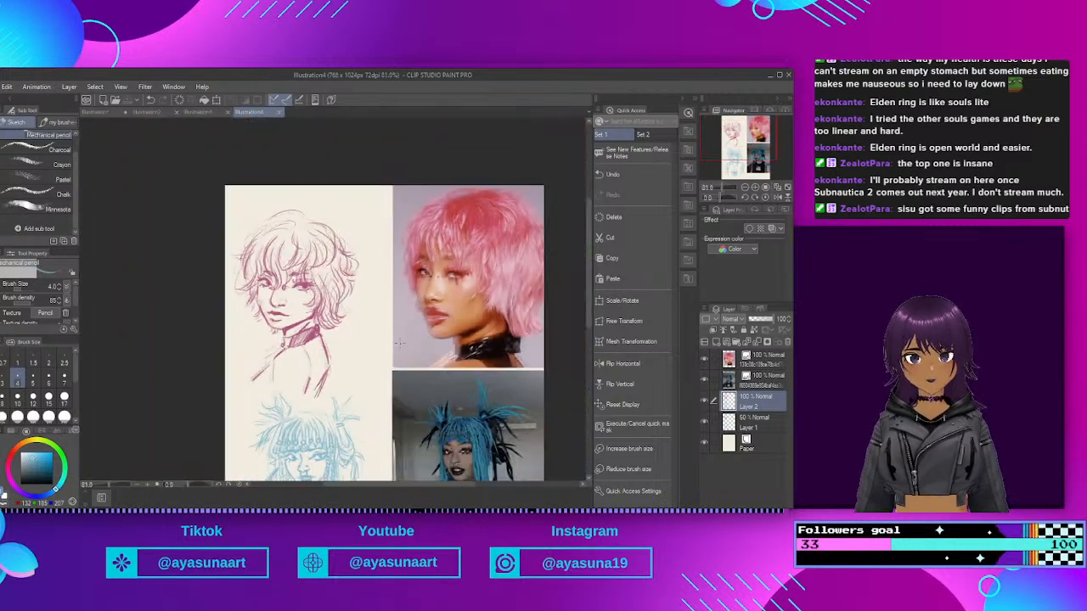
pyautogui.scroll(-2, 387, 341)
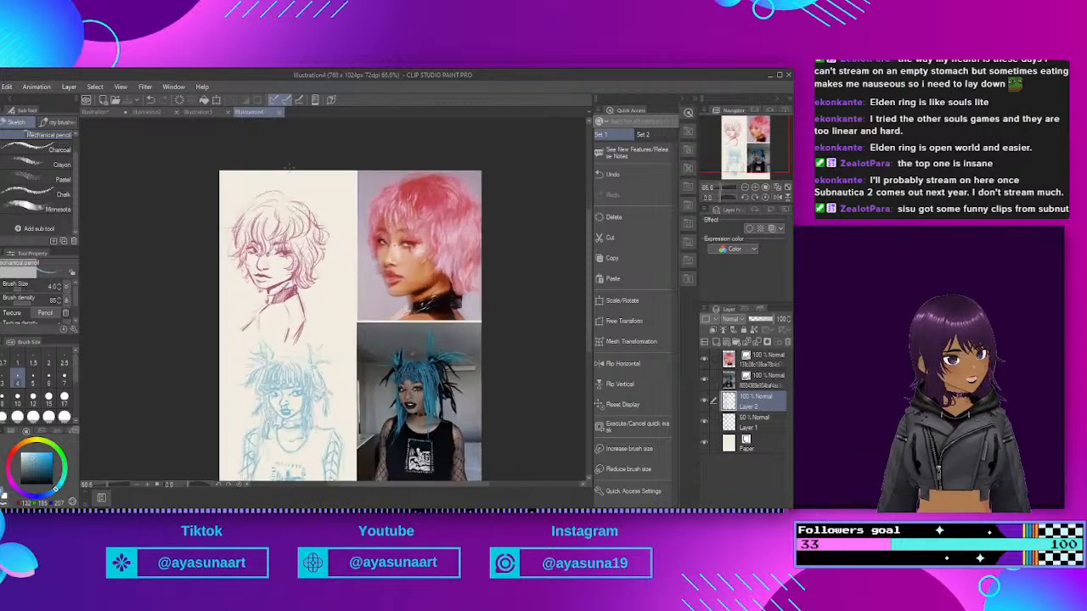
pyautogui.scroll(4, 331, 202)
pyautogui.scroll(-2, 334, 204)
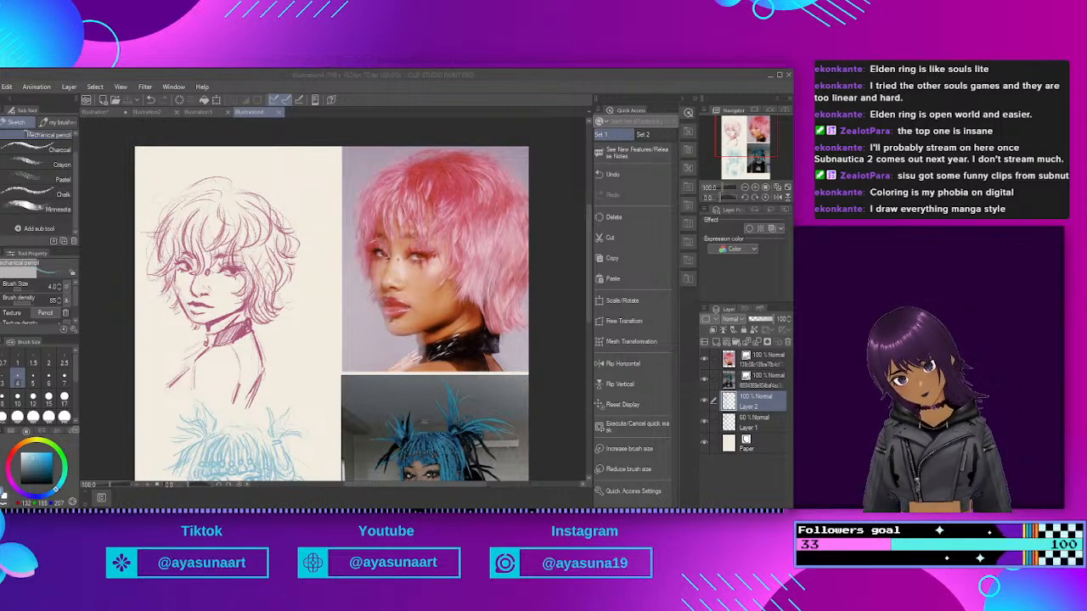
pyautogui.hotkey('ctrl', '-')
pyautogui.hotkey('ctrl', '+')
pyautogui.hotkey('ctrl', '+')
pyautogui.hotkey('ctrl', '+')
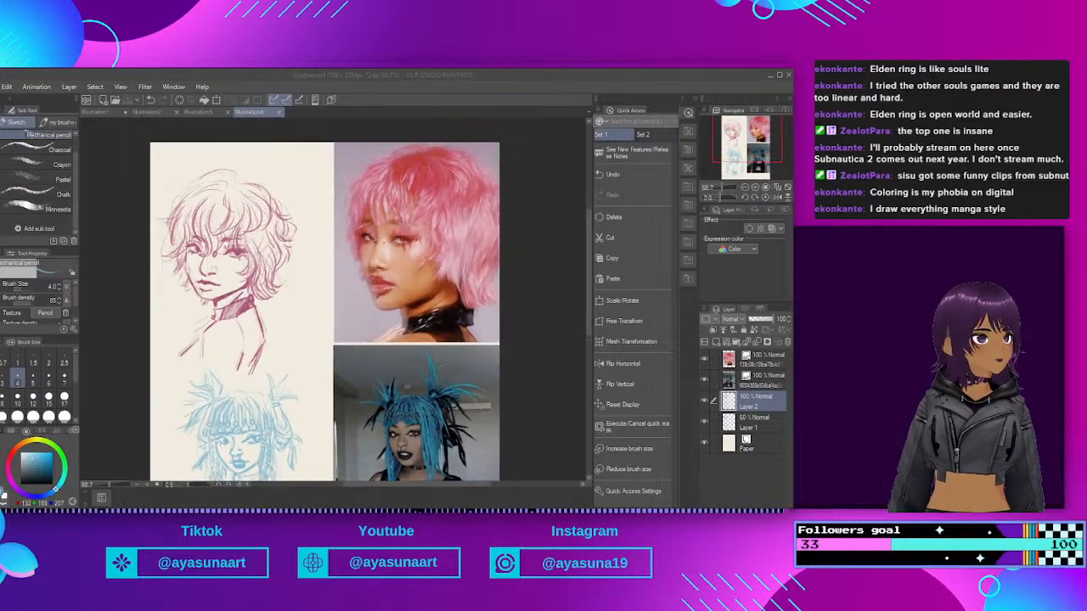
# Step: Compare the blue-haired and pink-haired portrait sketches with their reference photos, both in detail and on the whole page
pyautogui.scroll(2, 213, 357)
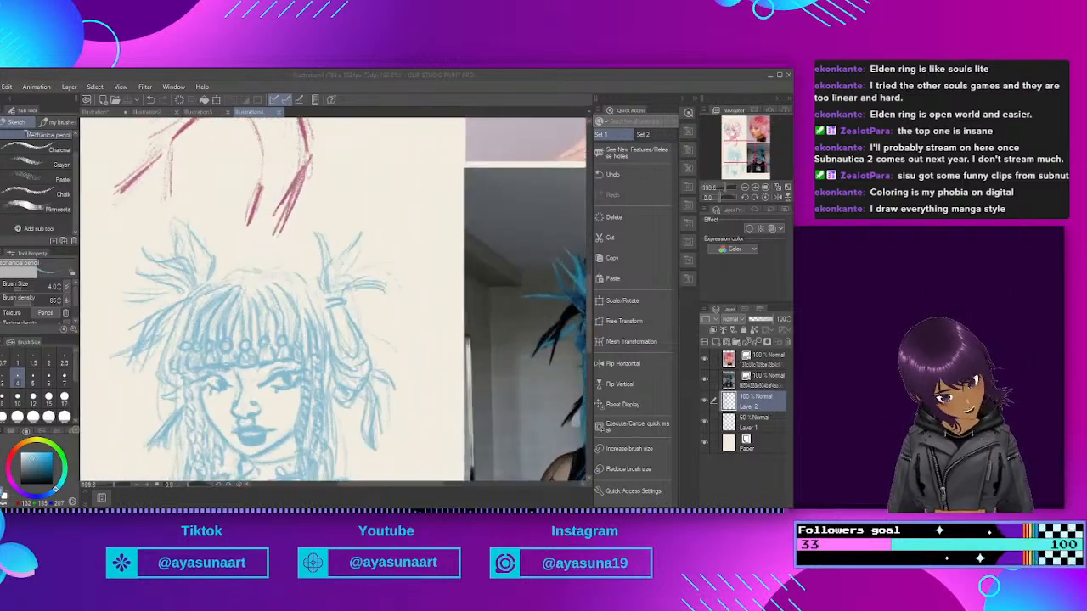
pyautogui.scroll(-3, 200, 238)
pyautogui.scroll(-5, 261, 209)
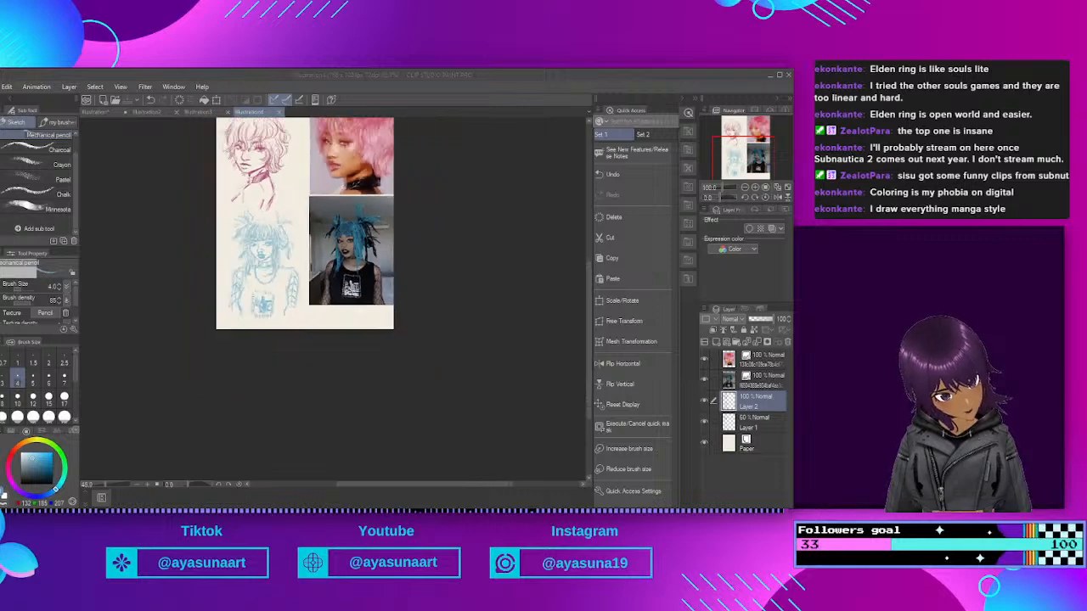
pyautogui.scroll(2, 242, 217)
pyautogui.scroll(3, 293, 156)
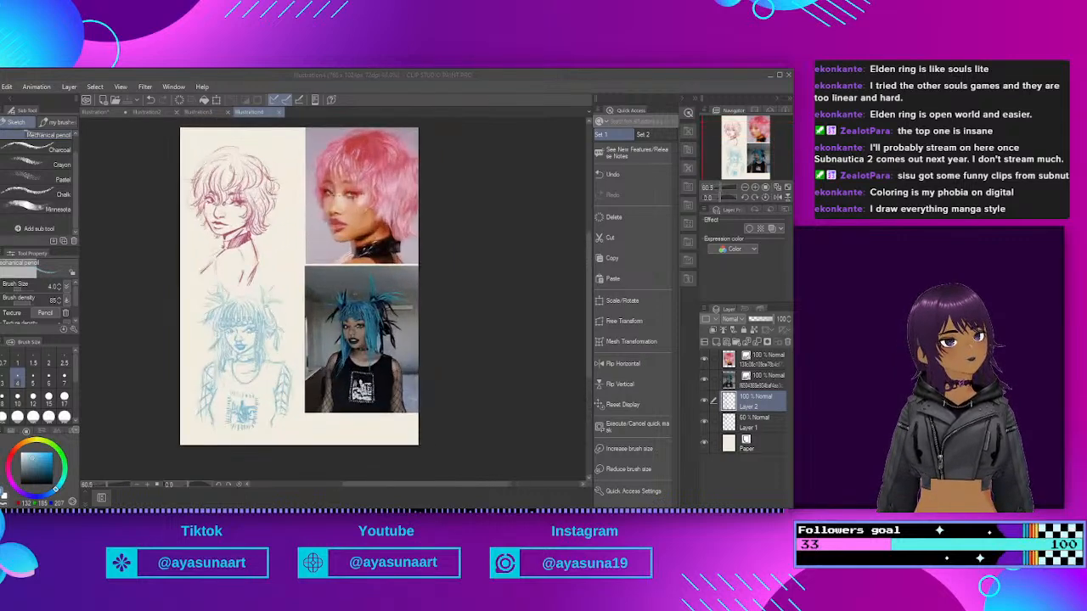
pyautogui.scroll(4, 229, 178)
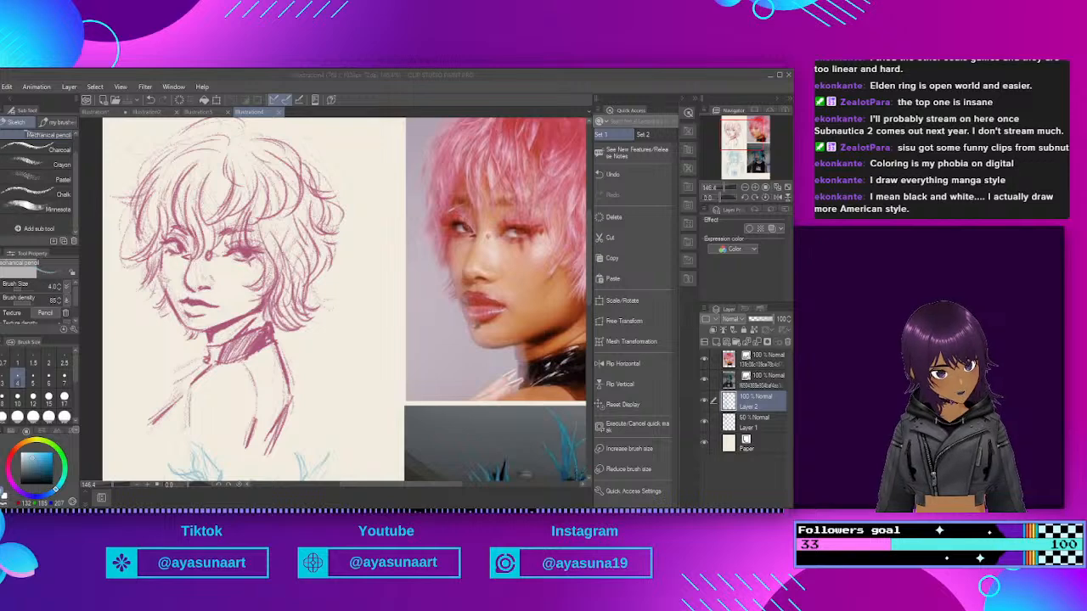
pyautogui.scroll(-6, 299, 208)
pyautogui.scroll(4, 281, 378)
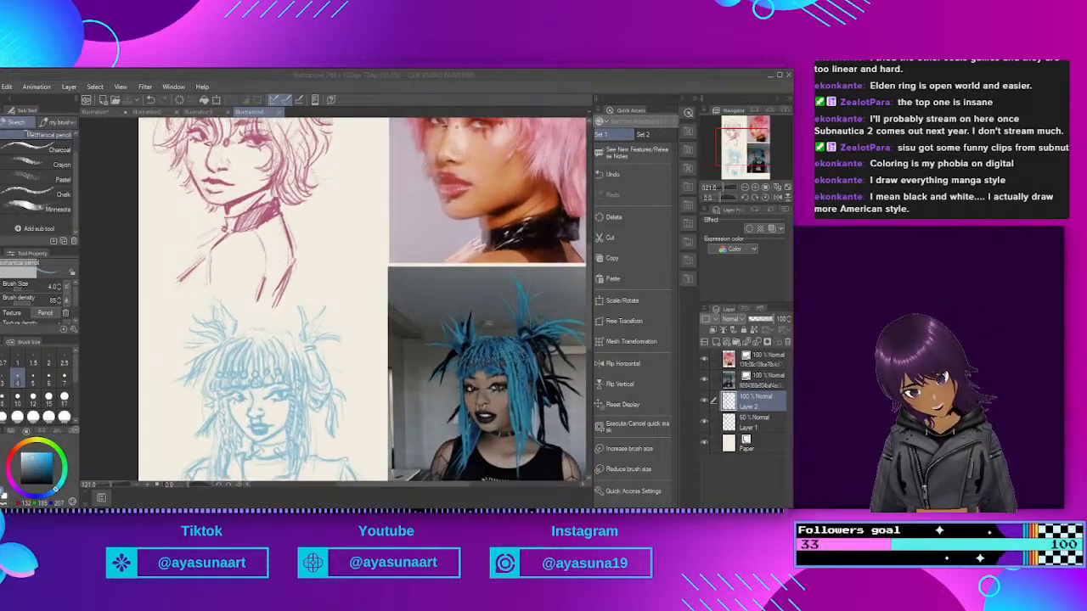
pyautogui.scroll(-5, 264, 276)
pyautogui.scroll(8, 287, 151)
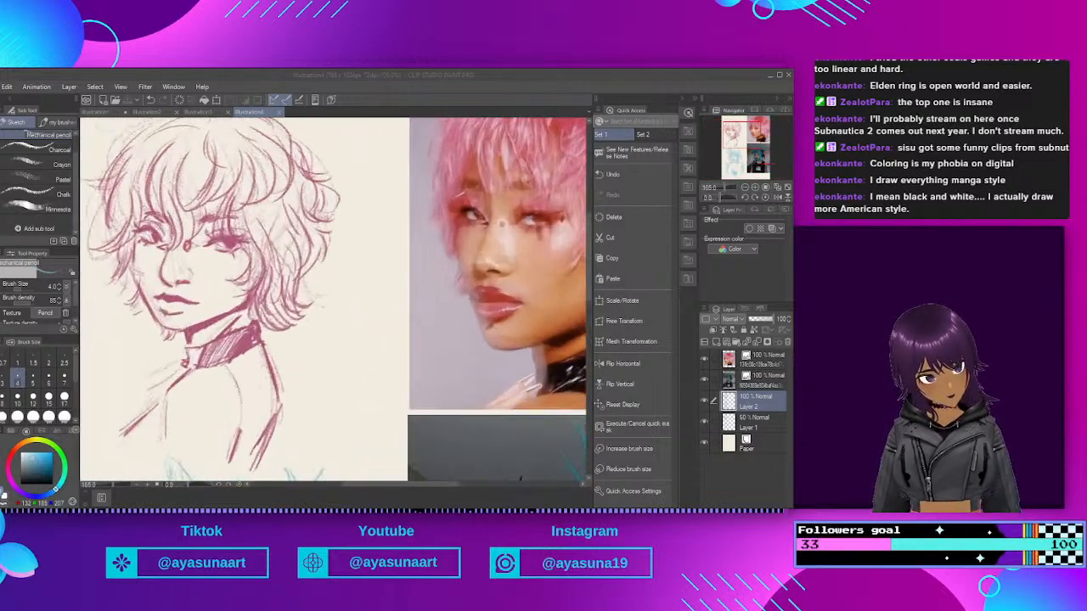
# Step: Inspect the face and jacket of the standing man sketch in Illustration3, and compare it with the portraits in Illustration4
pyautogui.click(202, 112)
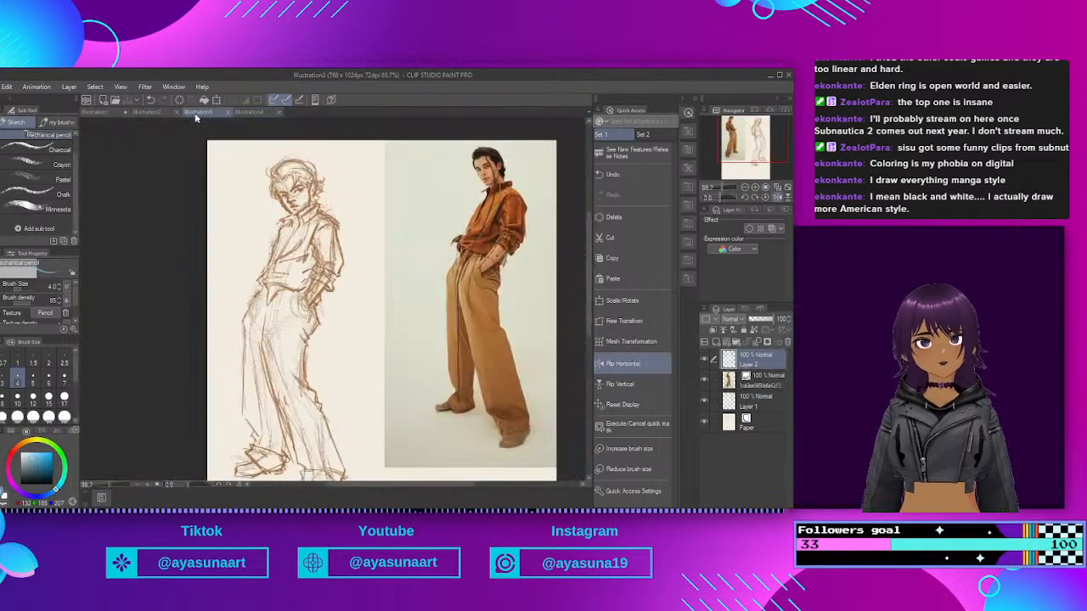
pyautogui.scroll(4, 363, 170)
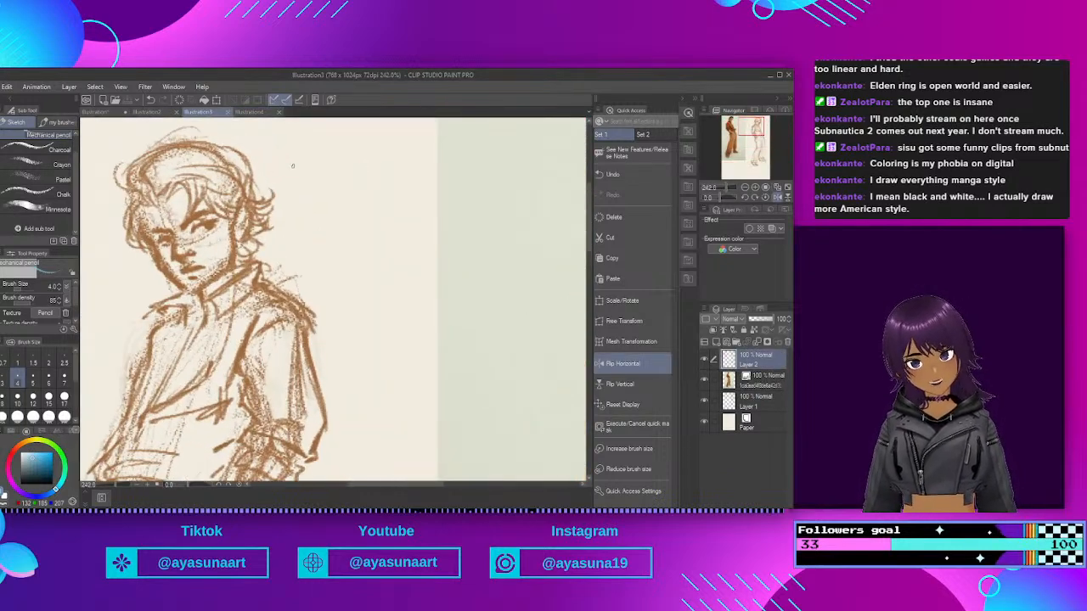
pyautogui.click(252, 112)
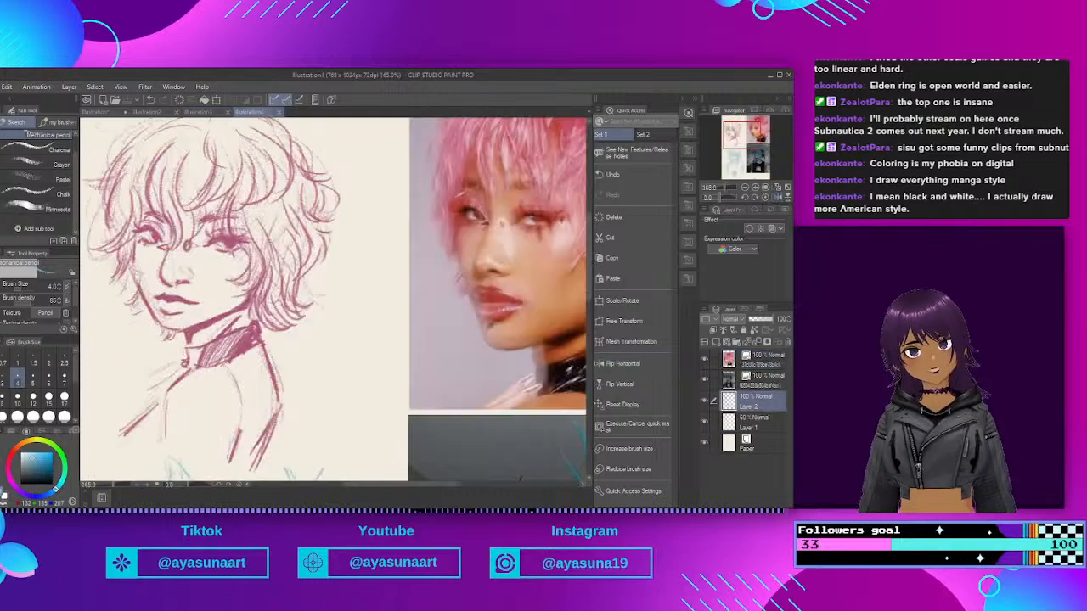
pyautogui.scroll(-4, 306, 297)
pyautogui.scroll(4, 201, 180)
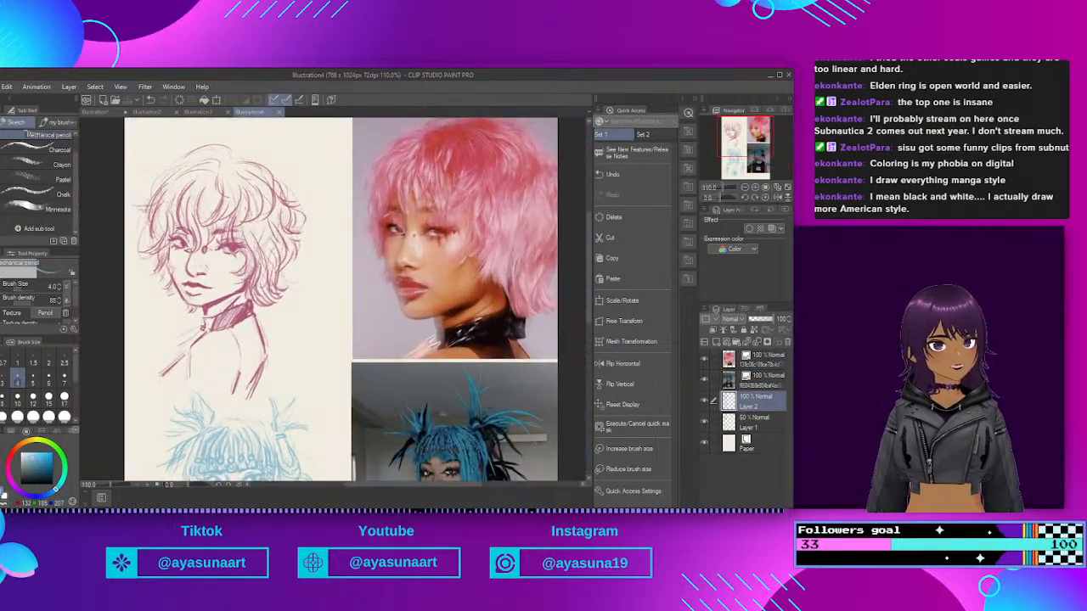
pyautogui.scroll(-3, 227, 205)
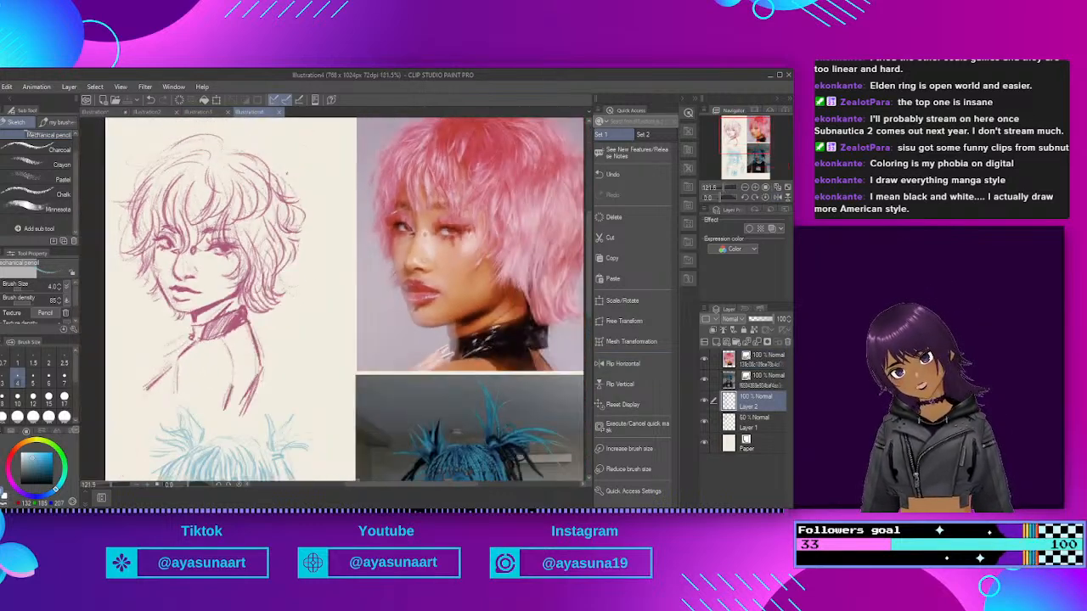
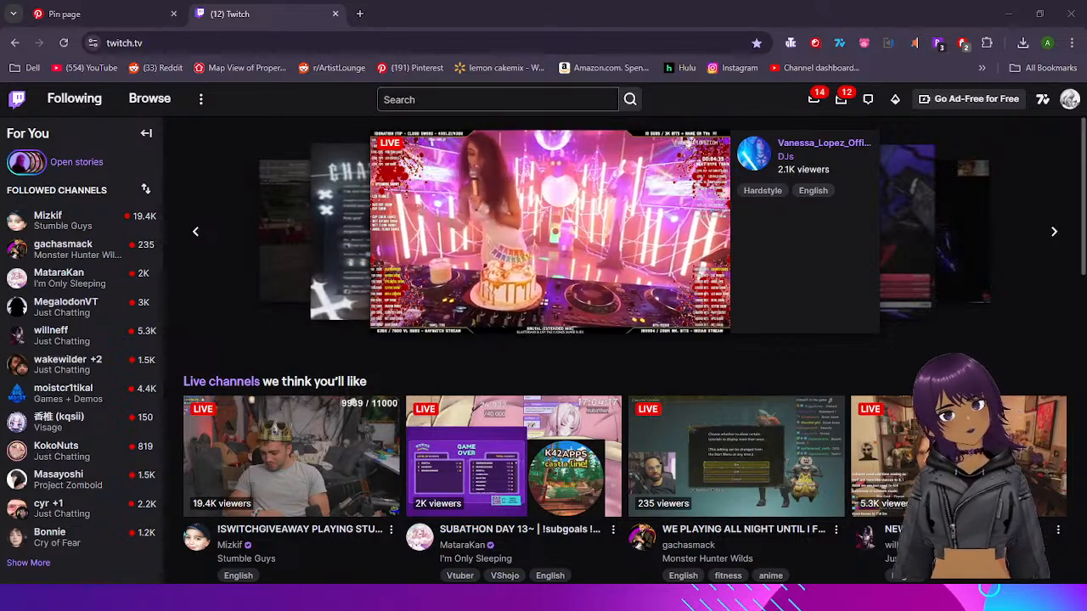
# Step: Switch to Twitch in the browser, search for Art and open the Art category
pyautogui.click(493, 100)
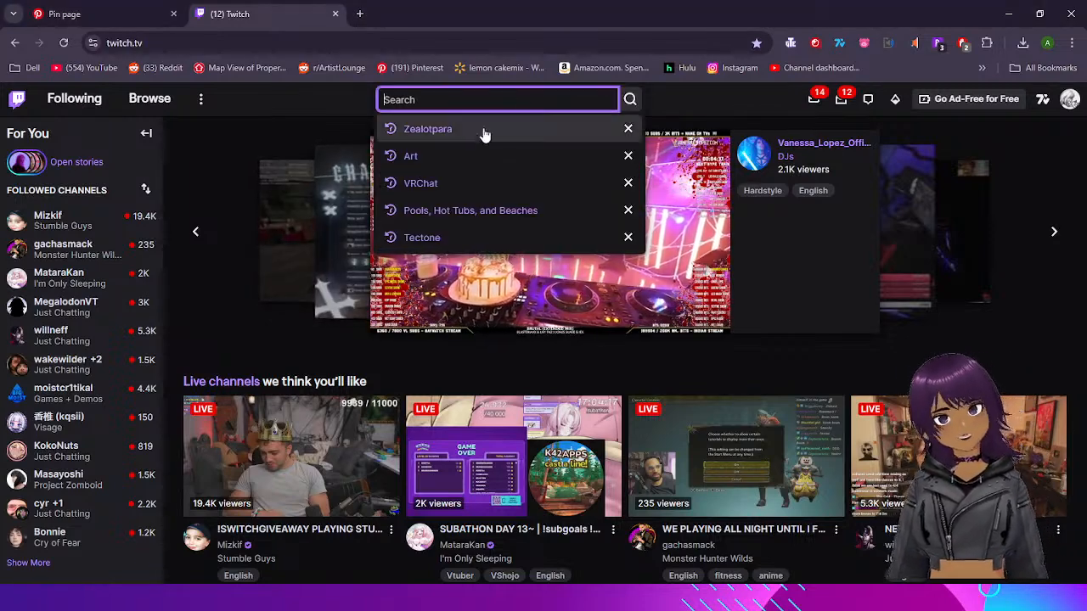
pyautogui.click(437, 159)
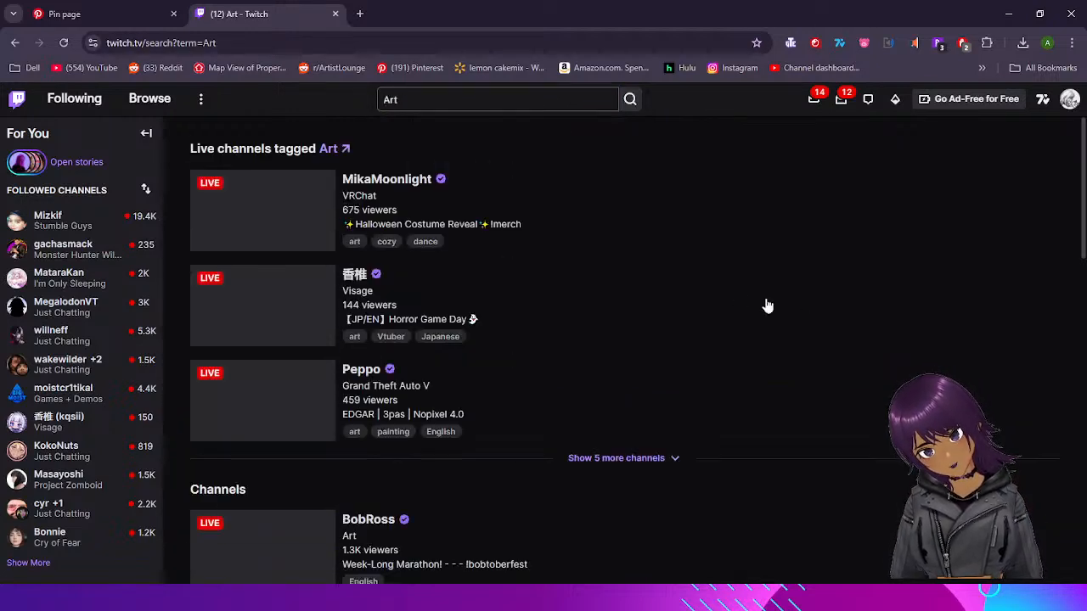
pyautogui.scroll(-8, 555, 280)
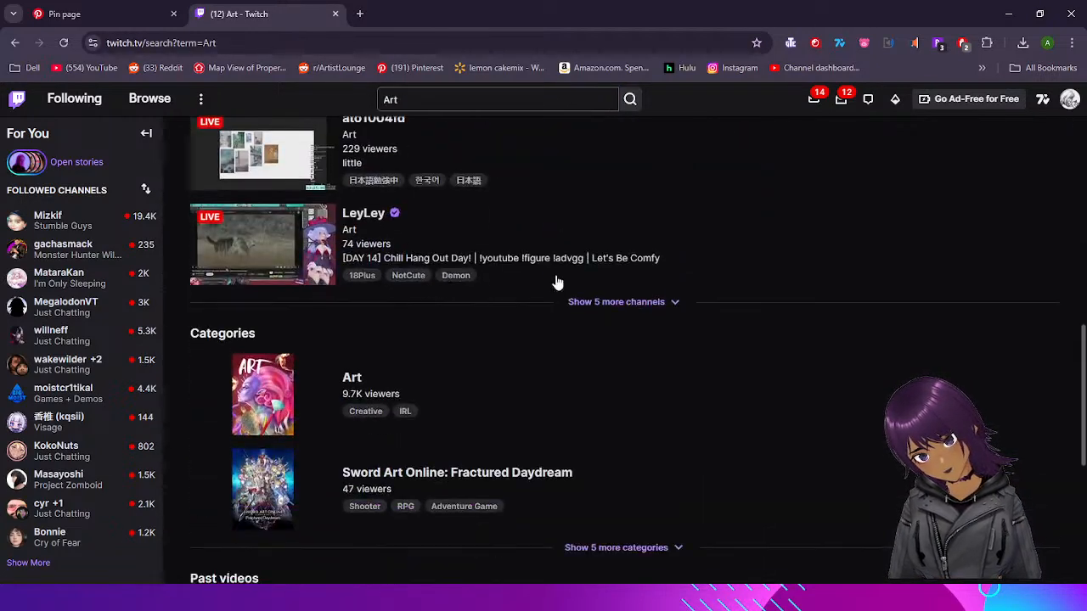
pyautogui.click(344, 377)
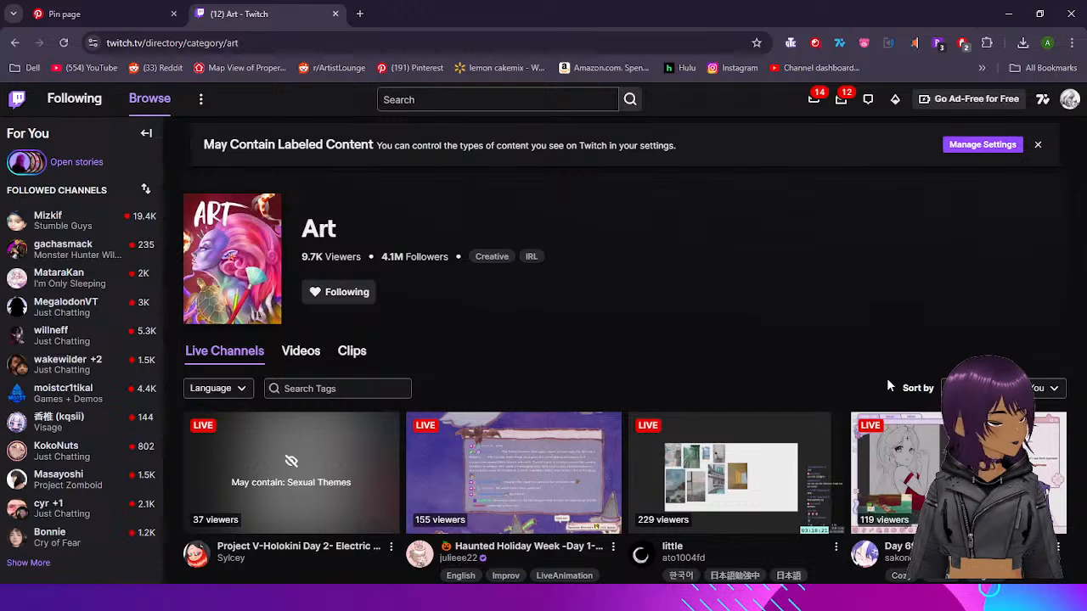
# Step: Browse the live channels in the Art category, examining their stream previews, titles and tags
pyautogui.scroll(-1, 855, 384)
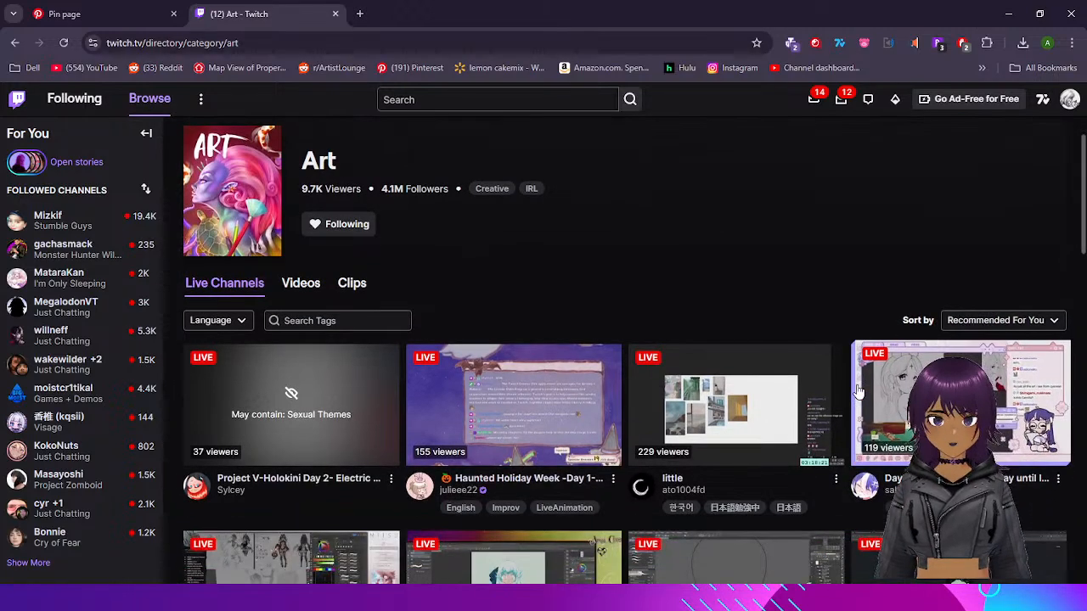
pyautogui.scroll(-2, 827, 388)
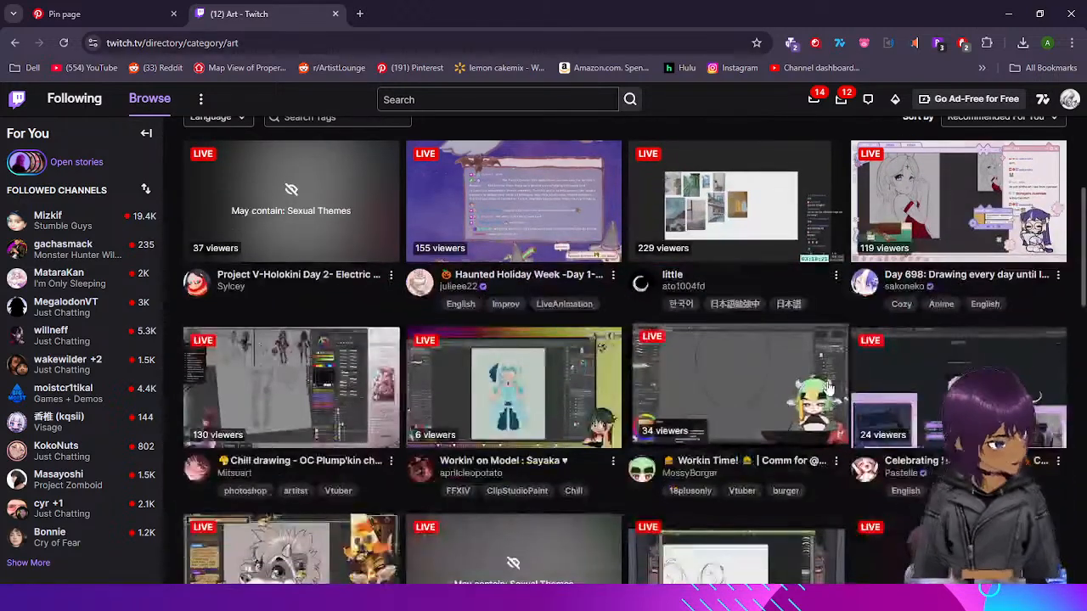
pyautogui.scroll(-1, 827, 388)
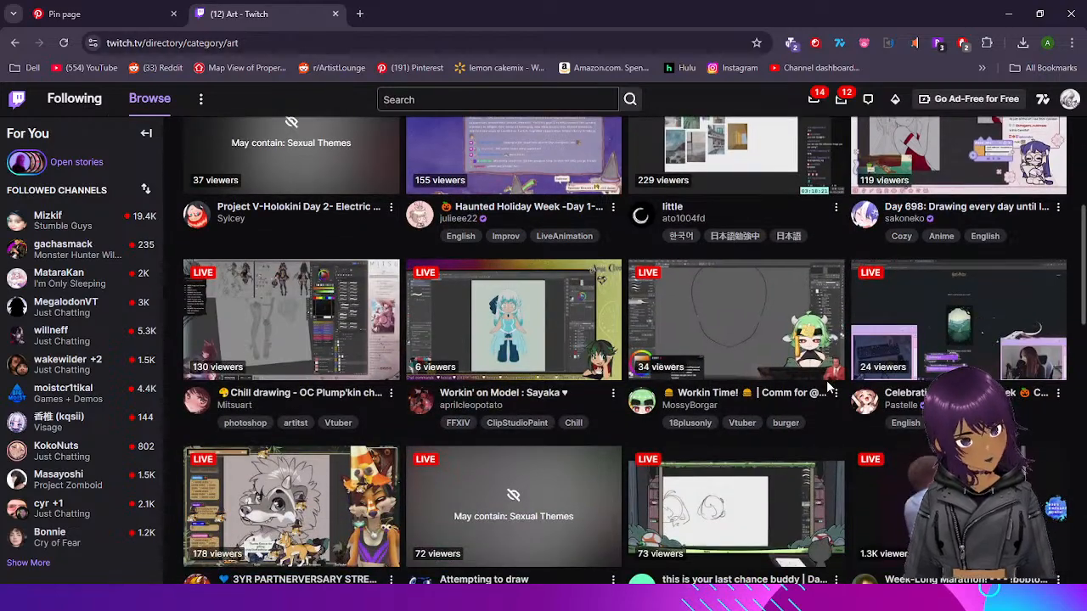
pyautogui.scroll(-2, 826, 380)
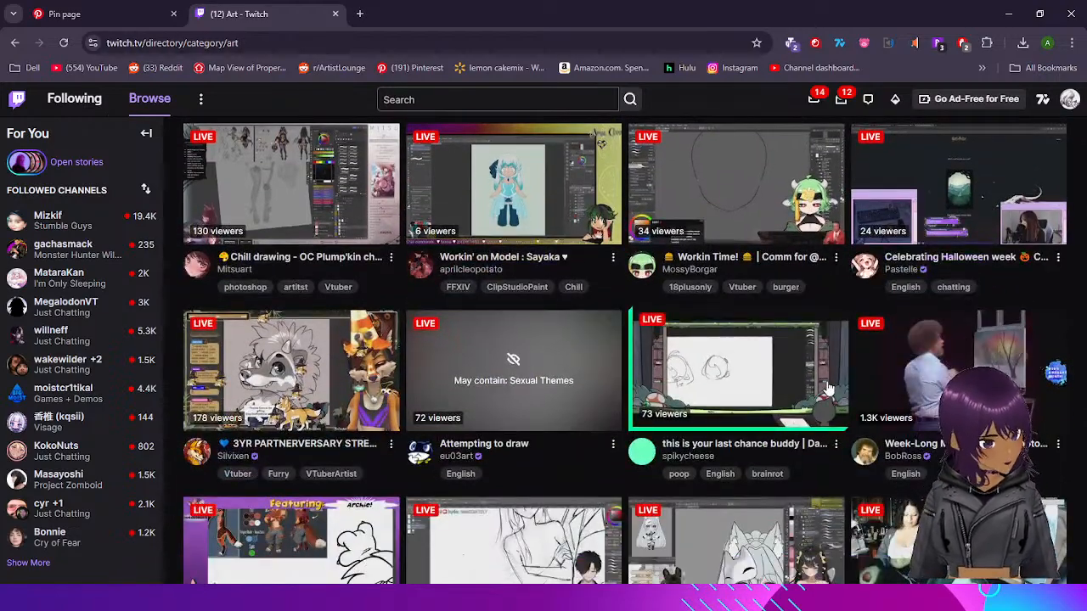
pyautogui.scroll(-2, 827, 388)
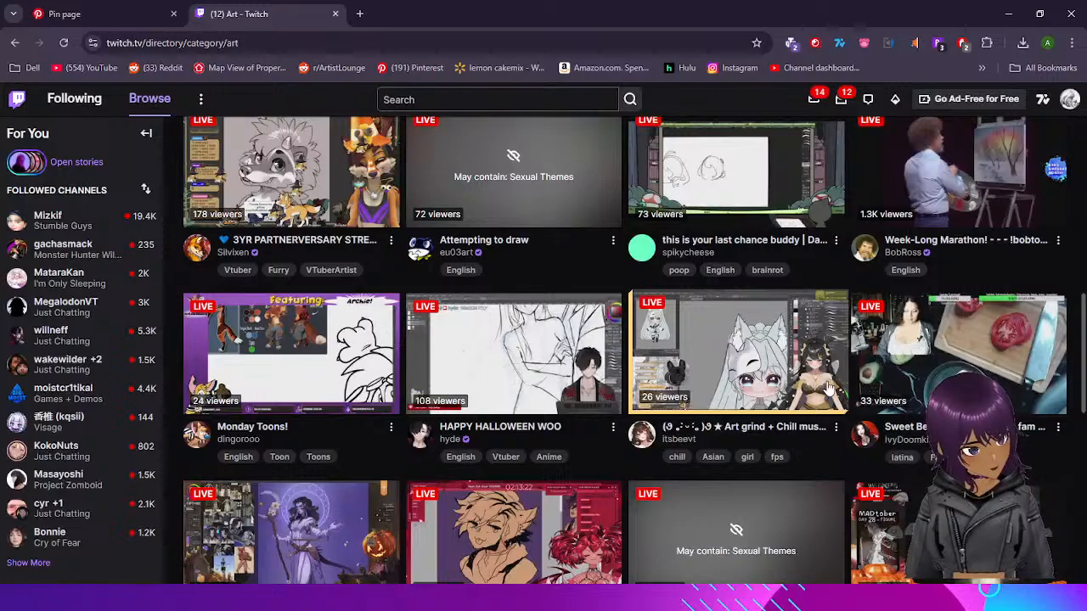
pyautogui.scroll(-1, 828, 388)
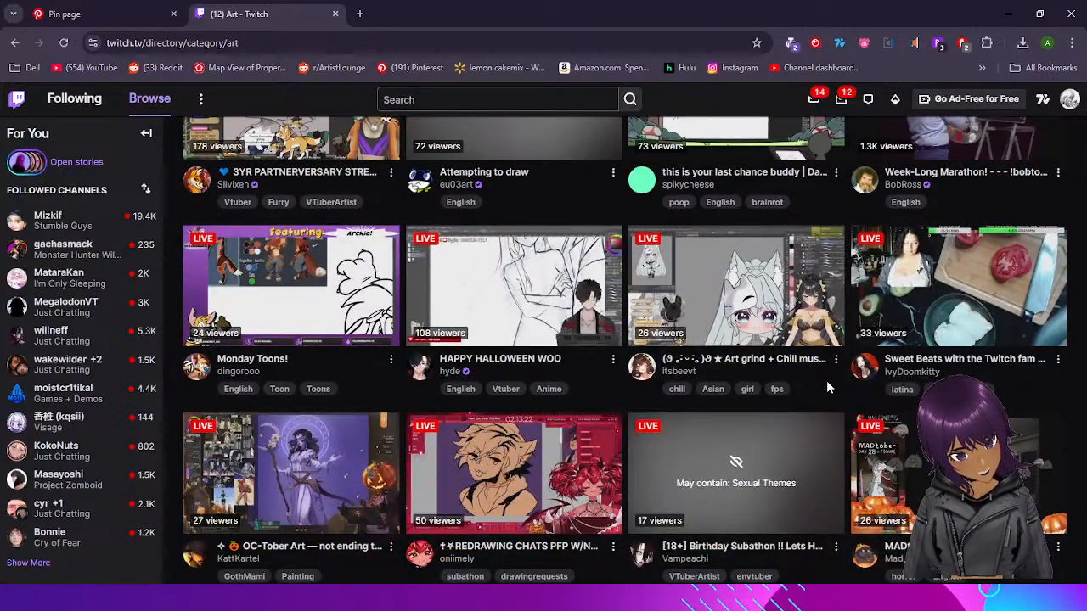
pyautogui.scroll(-1, 827, 388)
pyautogui.scroll(-2, 828, 388)
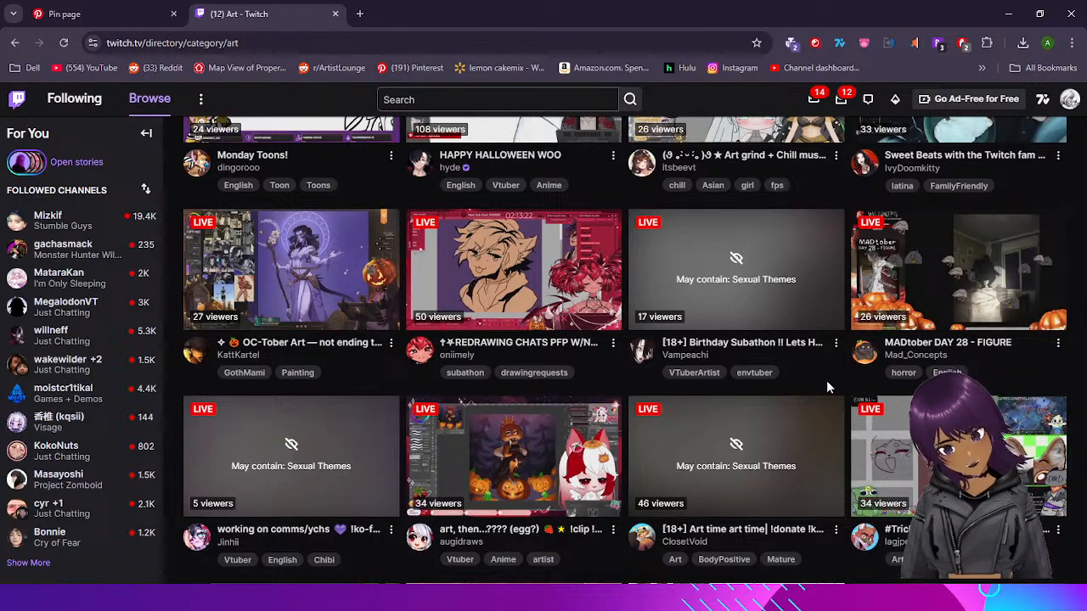
pyautogui.scroll(-1, 828, 388)
pyautogui.scroll(-2, 828, 388)
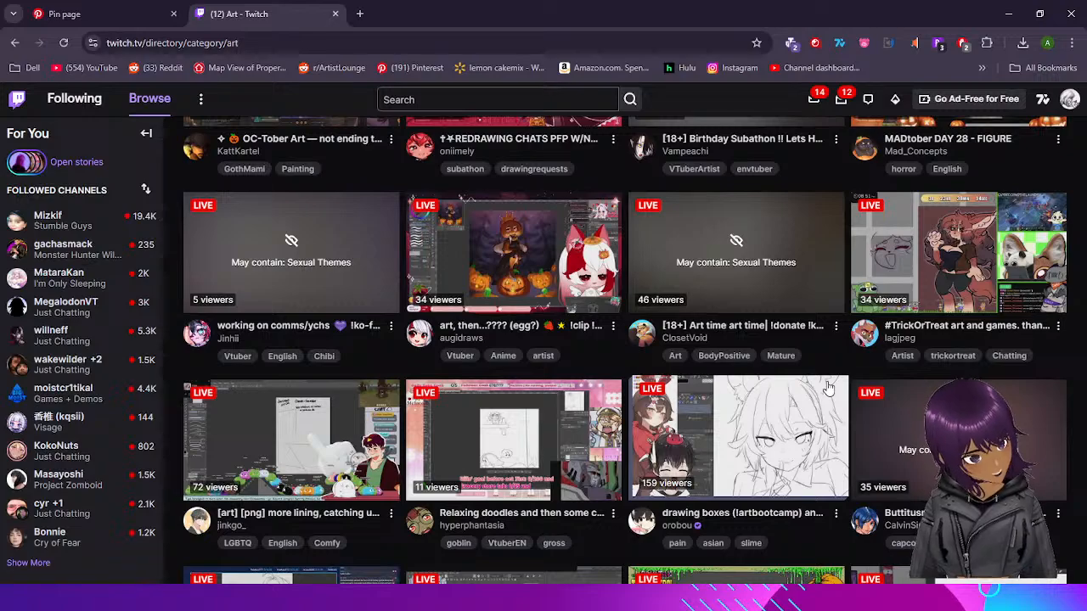
pyautogui.scroll(-2, 828, 388)
pyautogui.scroll(-4, 828, 388)
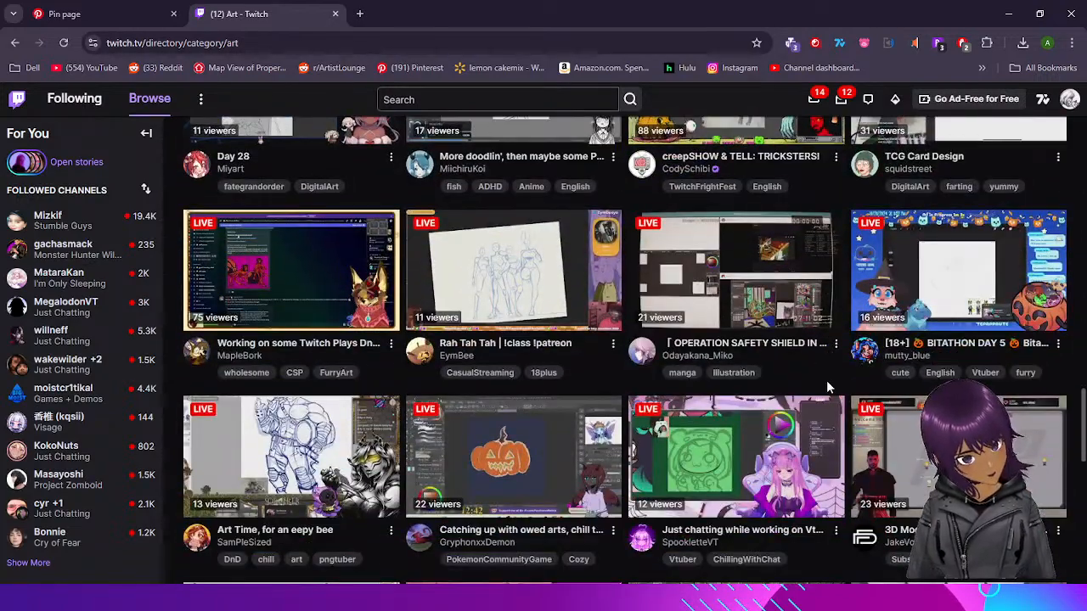
pyautogui.scroll(-2, 826, 384)
pyautogui.scroll(-4, 828, 386)
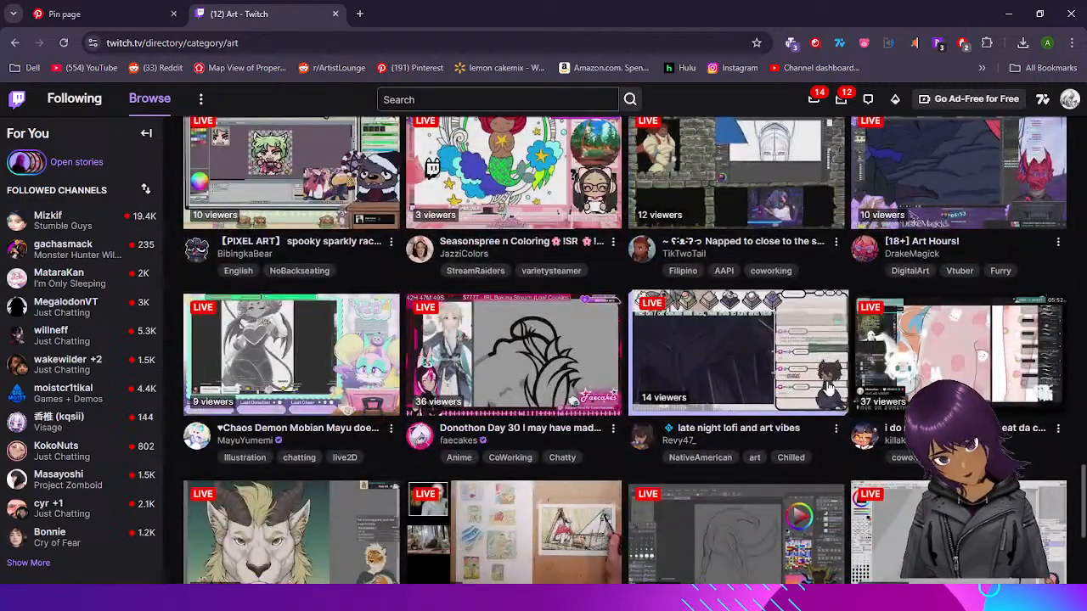
# Step: Look further down the Art category's live channels, comparing their preview thumbnails, stream titles and viewer counts
pyautogui.scroll(-1, 828, 387)
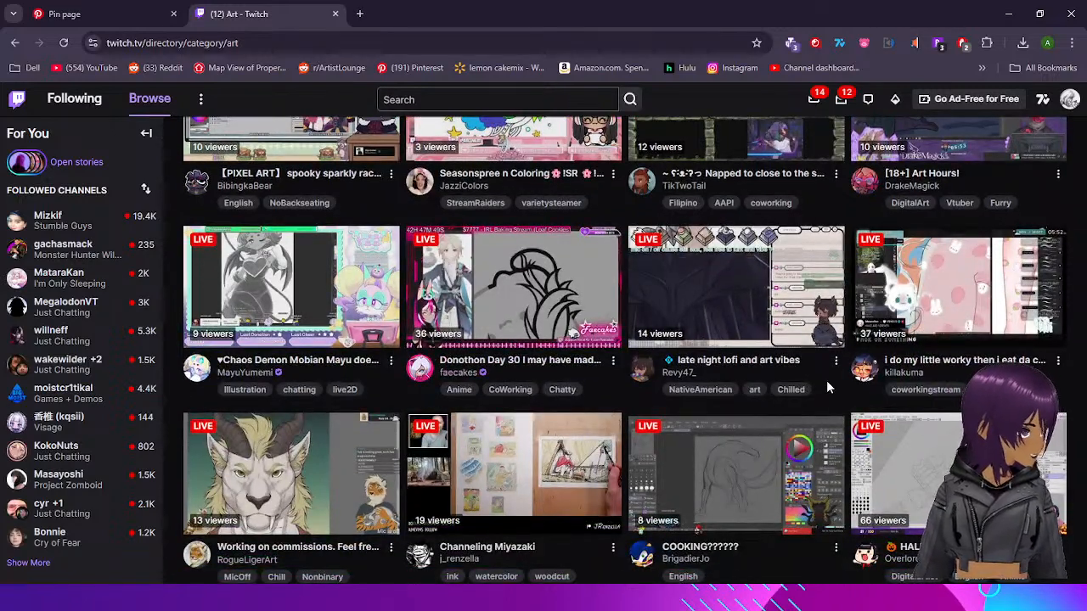
pyautogui.scroll(-4, 826, 380)
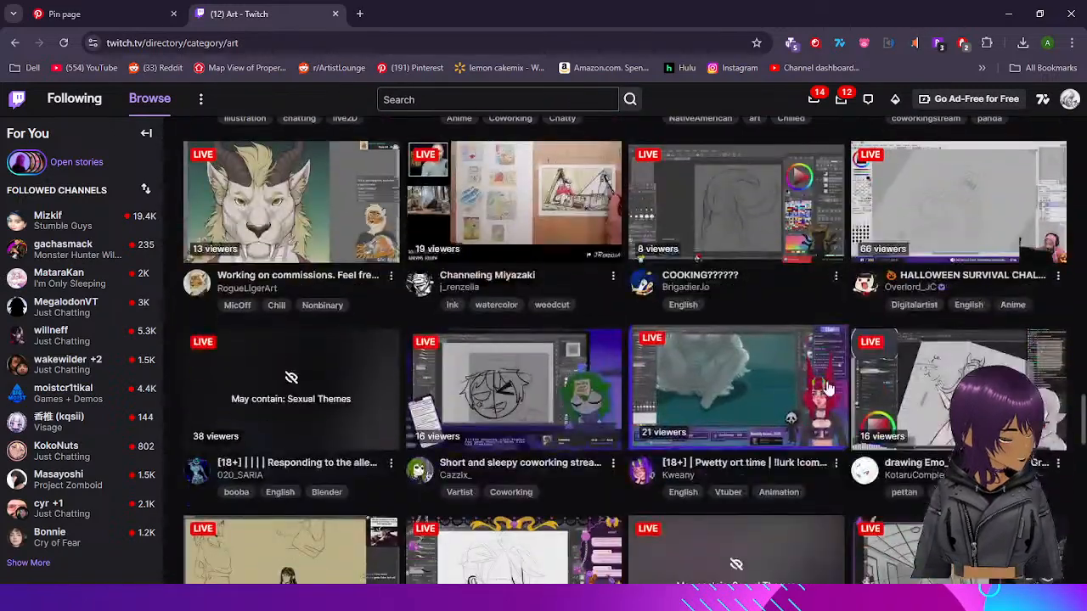
pyautogui.scroll(-1, 827, 386)
pyautogui.scroll(-5, 826, 387)
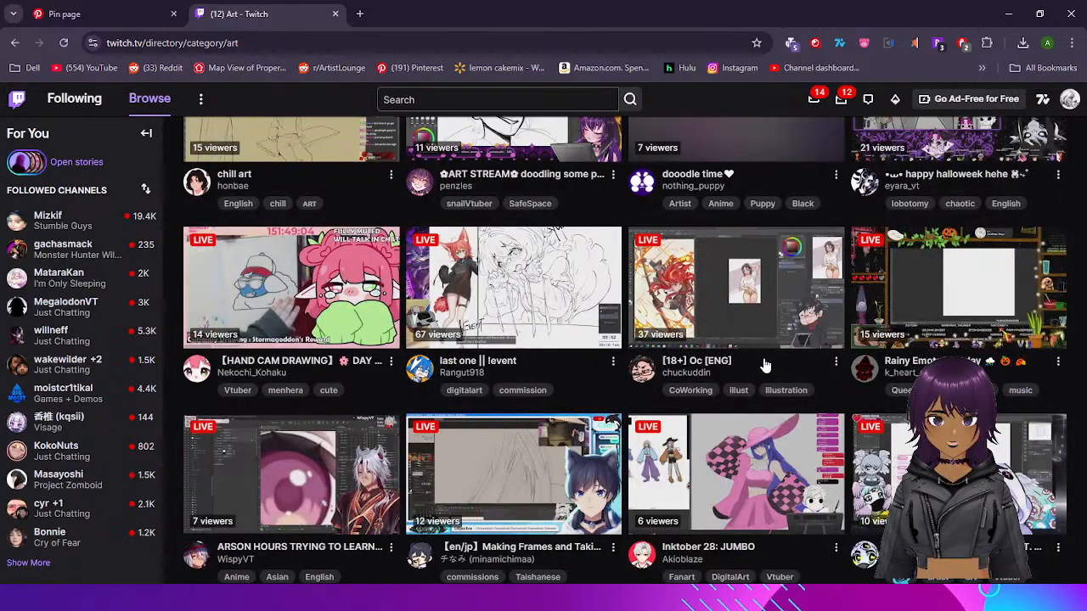
pyautogui.scroll(-1, 764, 365)
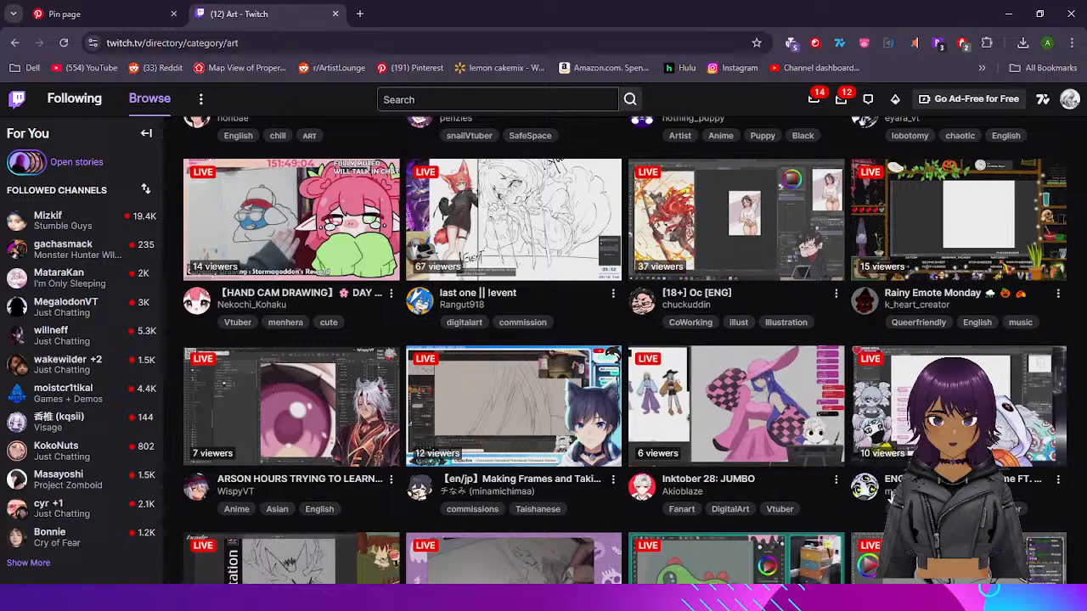
pyautogui.scroll(-3, 889, 499)
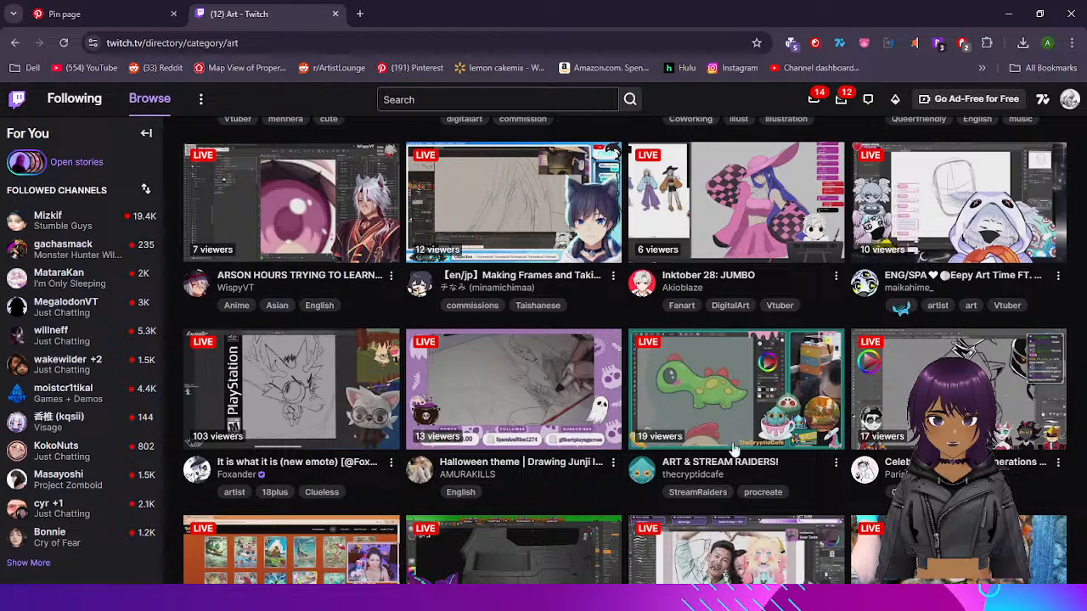
pyautogui.scroll(-2, 671, 495)
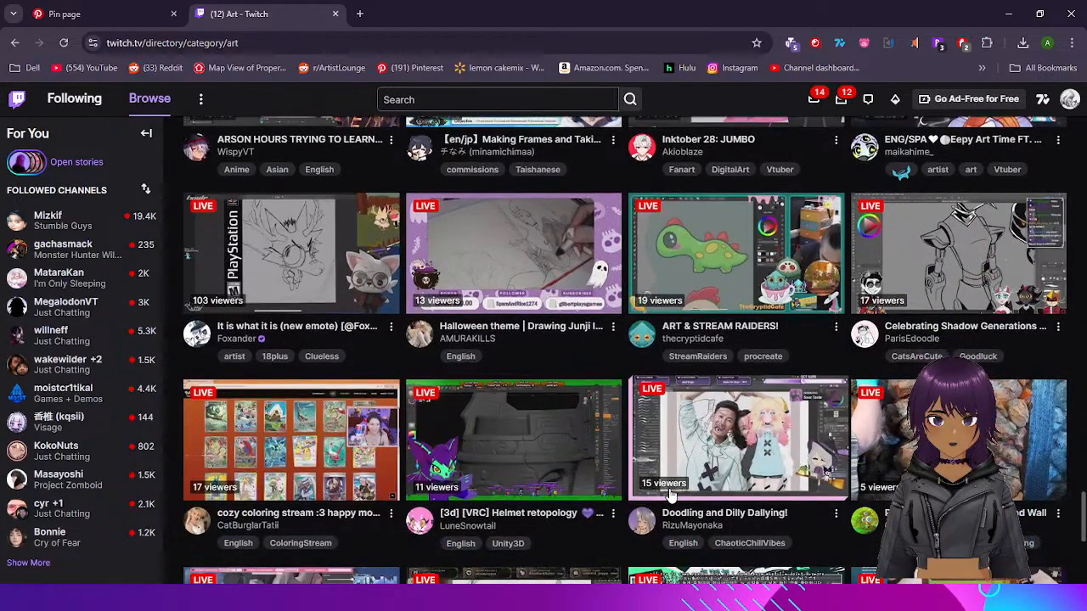
pyautogui.scroll(-1, 670, 495)
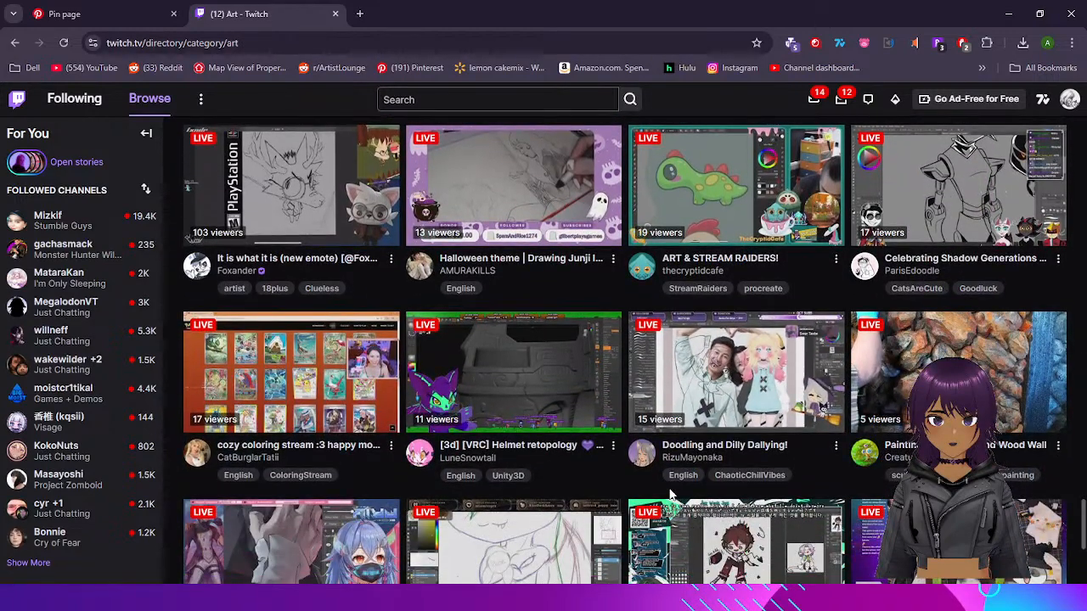
pyautogui.scroll(-1, 671, 495)
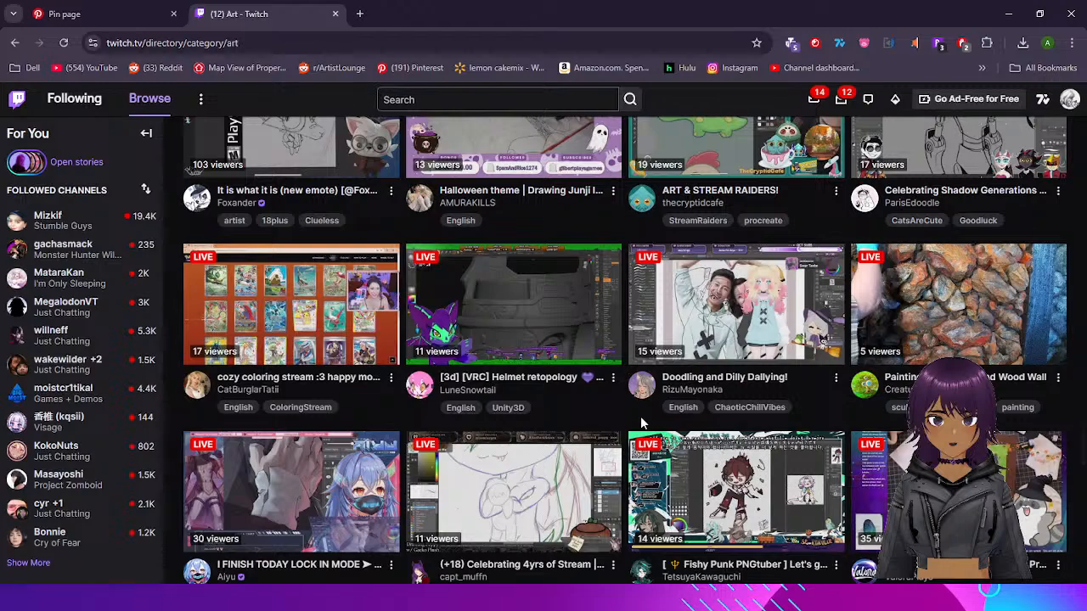
pyautogui.scroll(-2, 640, 422)
pyautogui.scroll(-4, 641, 422)
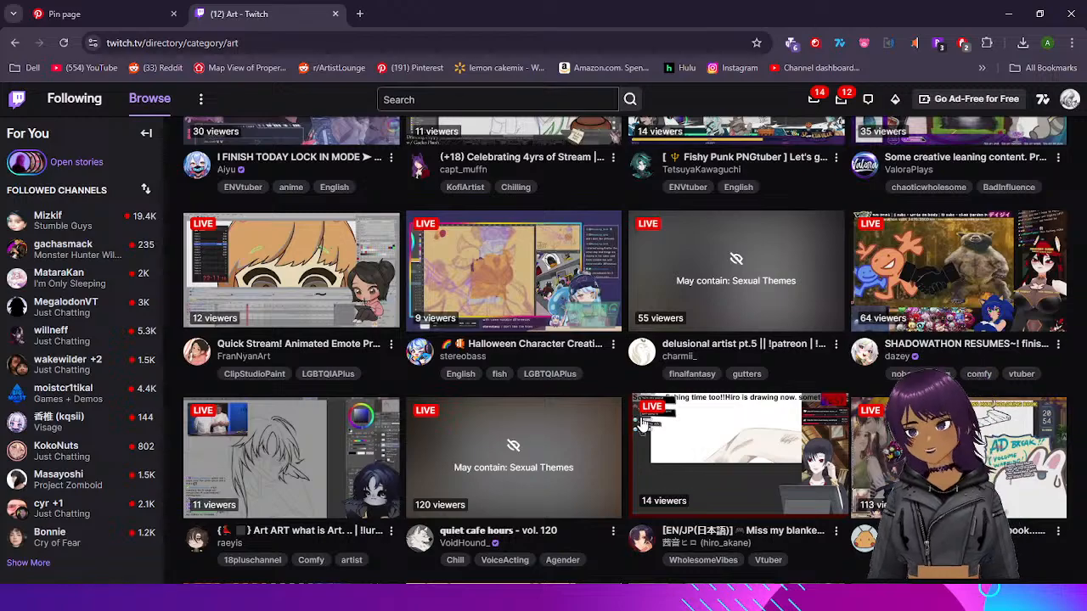
pyautogui.scroll(-2, 643, 422)
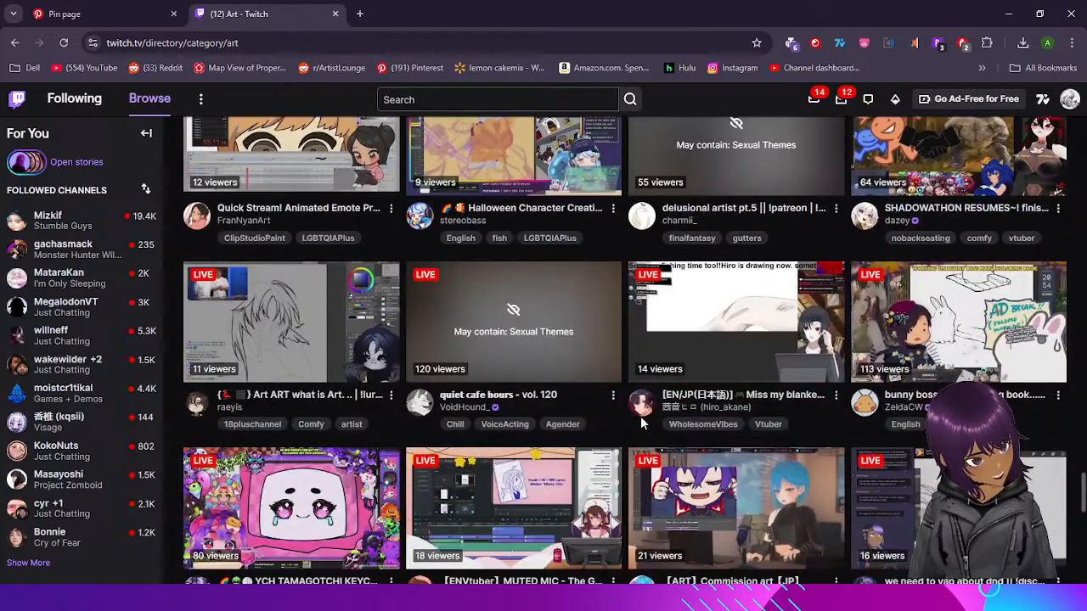
pyautogui.scroll(-2, 641, 422)
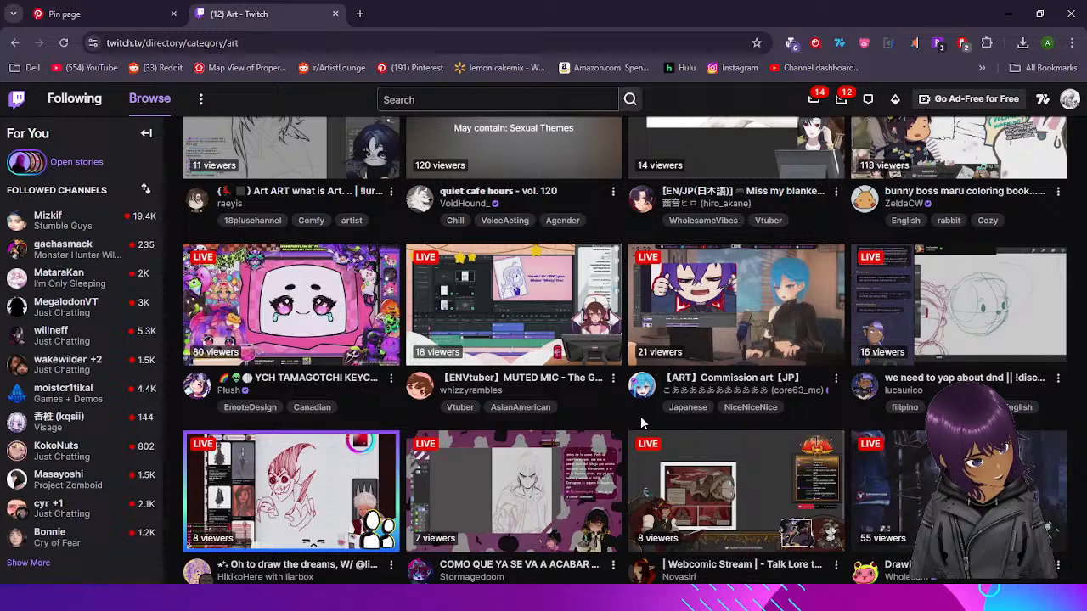
pyautogui.scroll(-3, 641, 421)
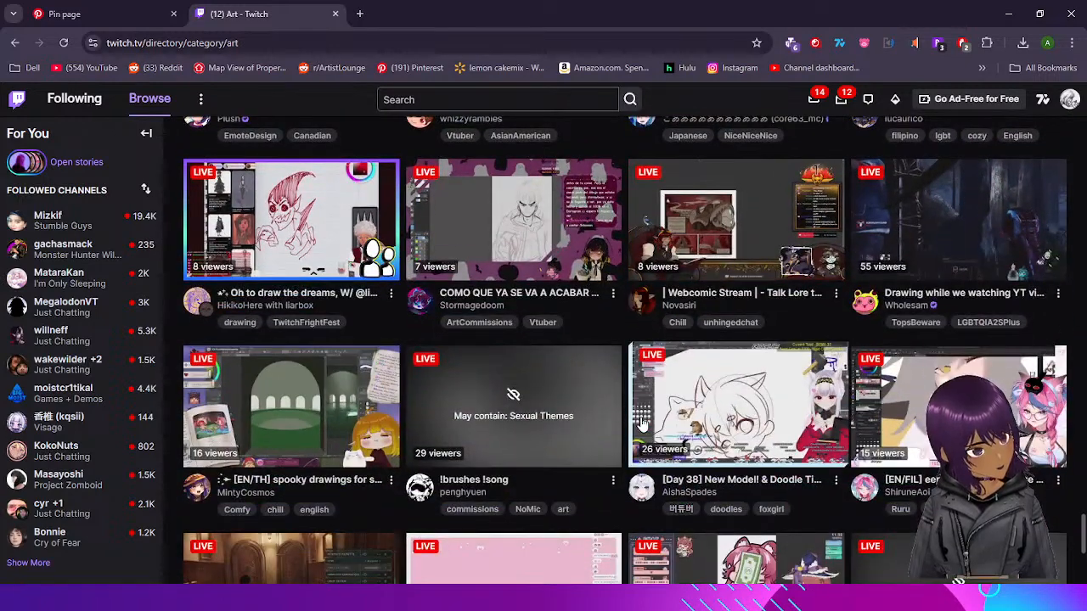
pyautogui.scroll(-1, 642, 424)
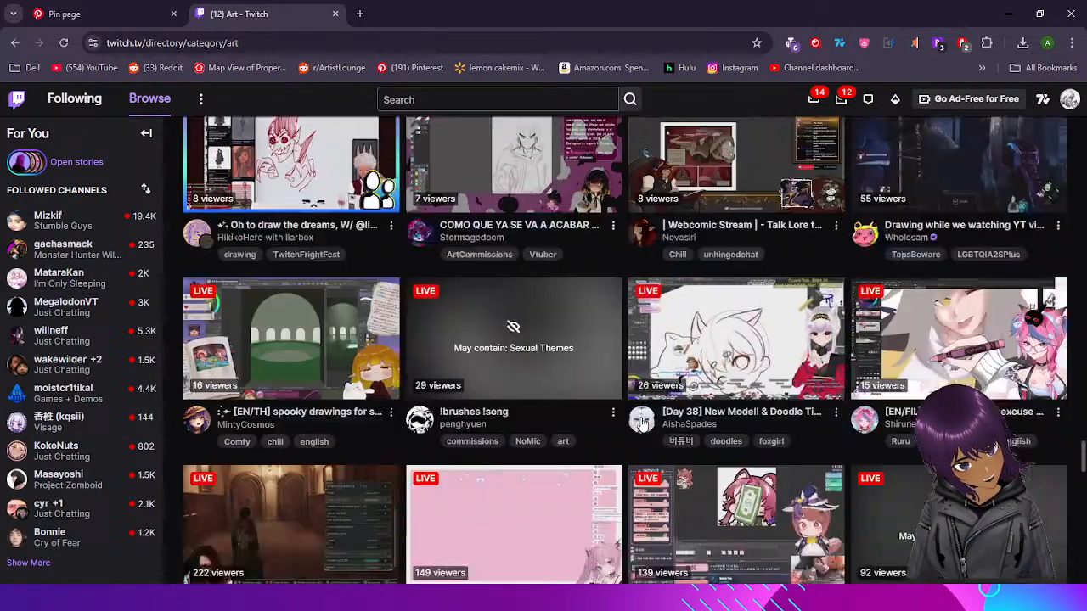
# Step: Examine the next Art channels, from the "Je fabrique un Google Street" stream down to the roughly 20-viewer streams
pyautogui.scroll(-2, 642, 423)
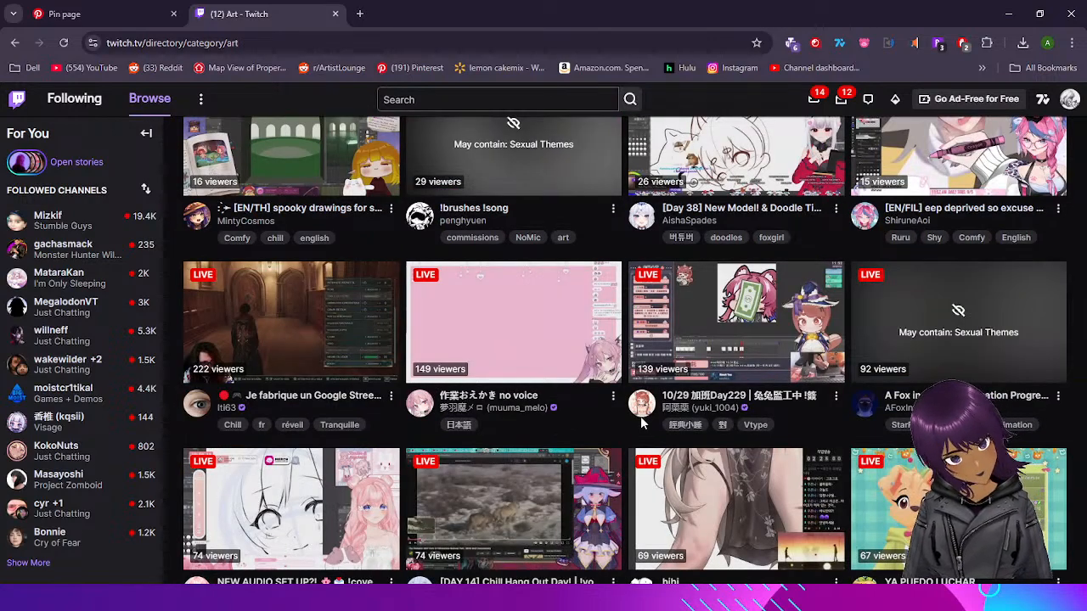
pyautogui.scroll(-3, 641, 424)
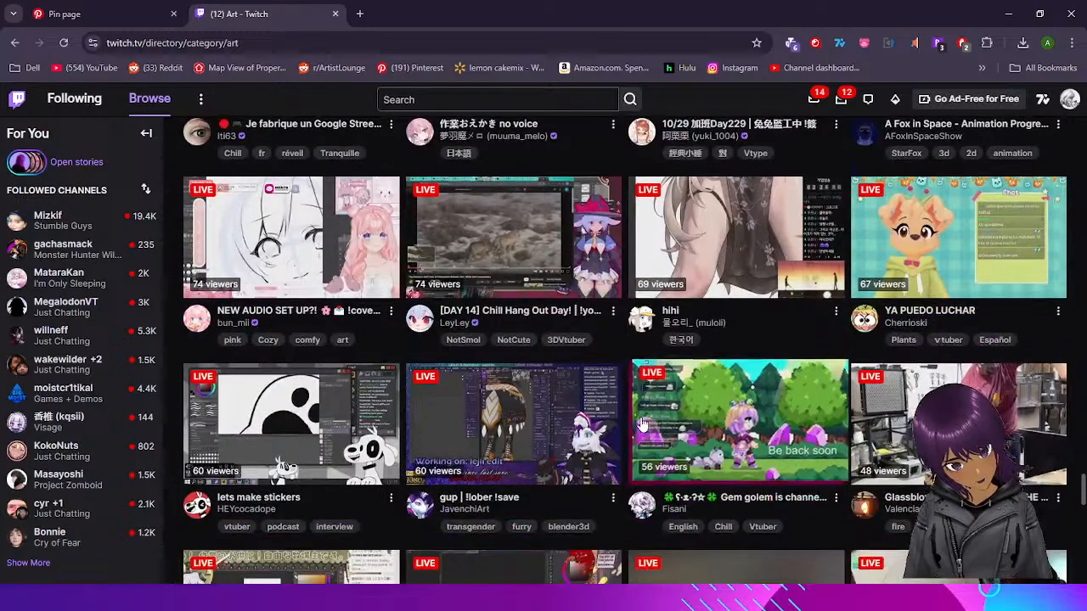
pyautogui.scroll(-2, 642, 424)
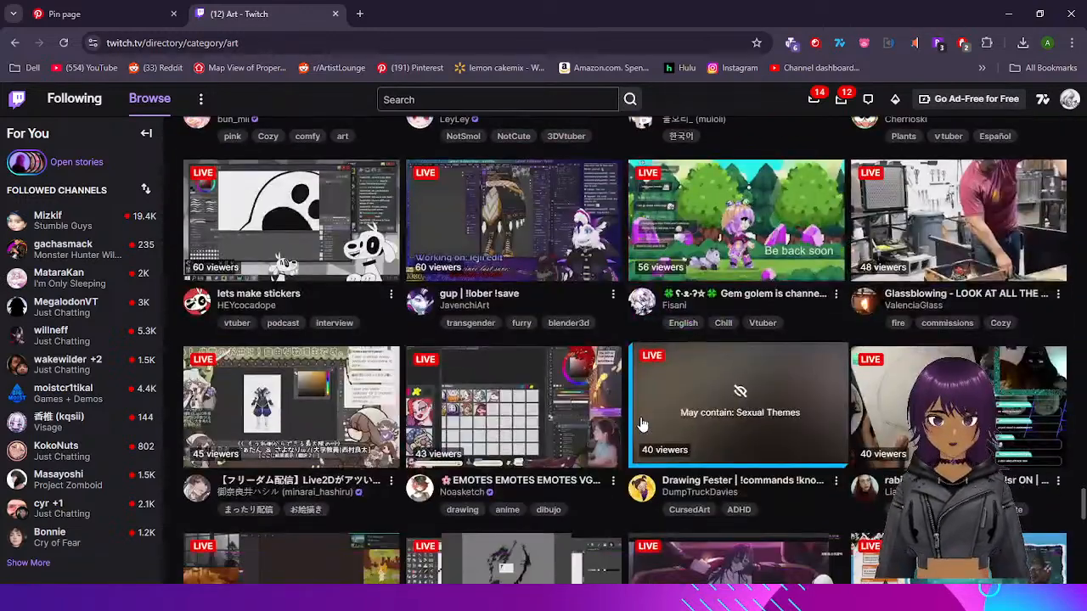
pyautogui.scroll(-2, 642, 423)
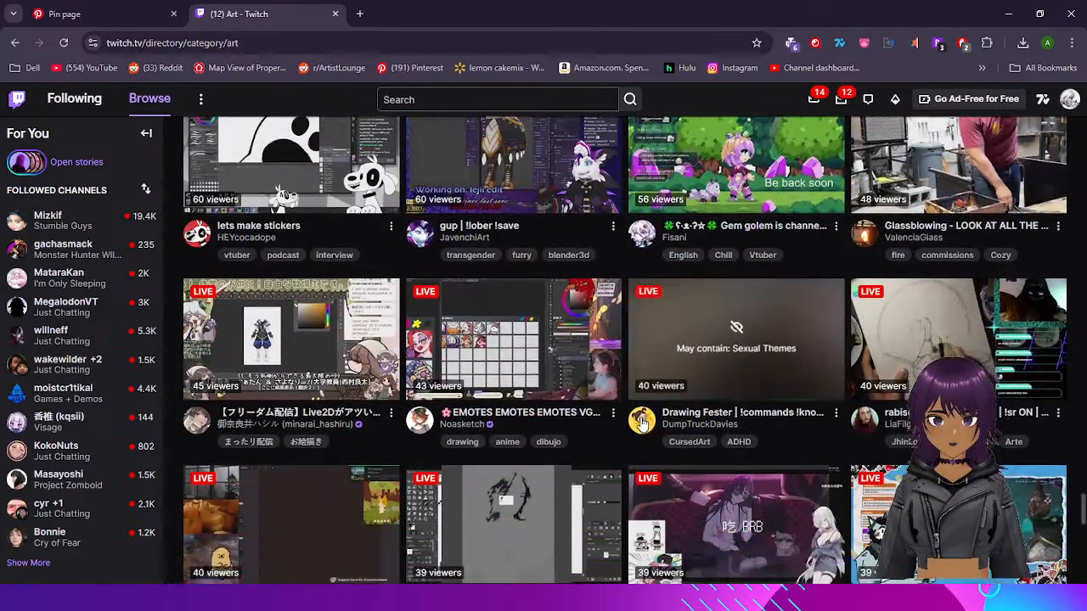
pyautogui.scroll(-4, 642, 423)
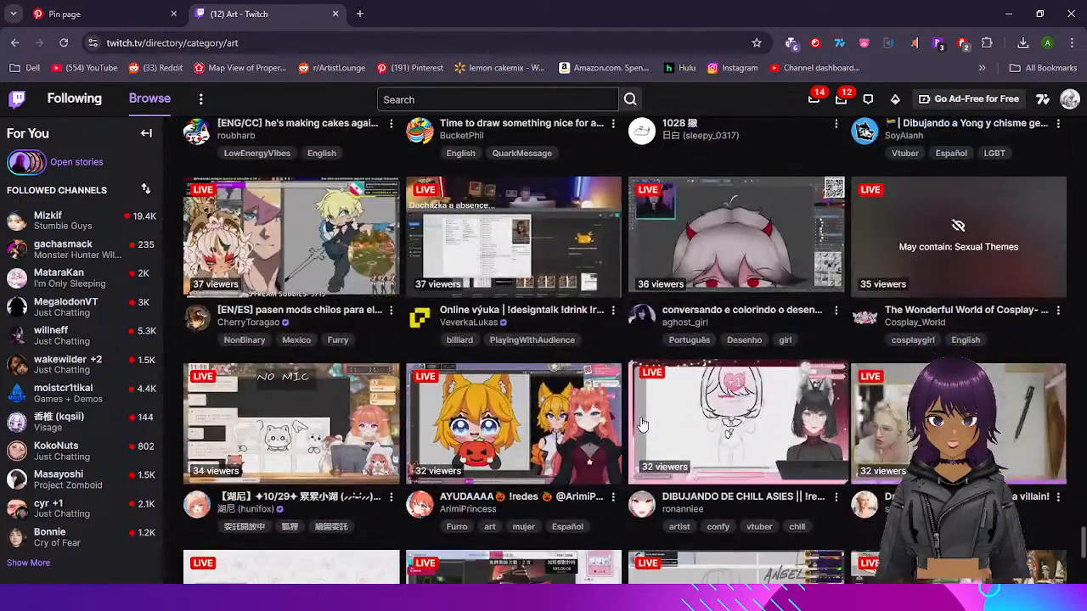
pyautogui.scroll(-2, 642, 423)
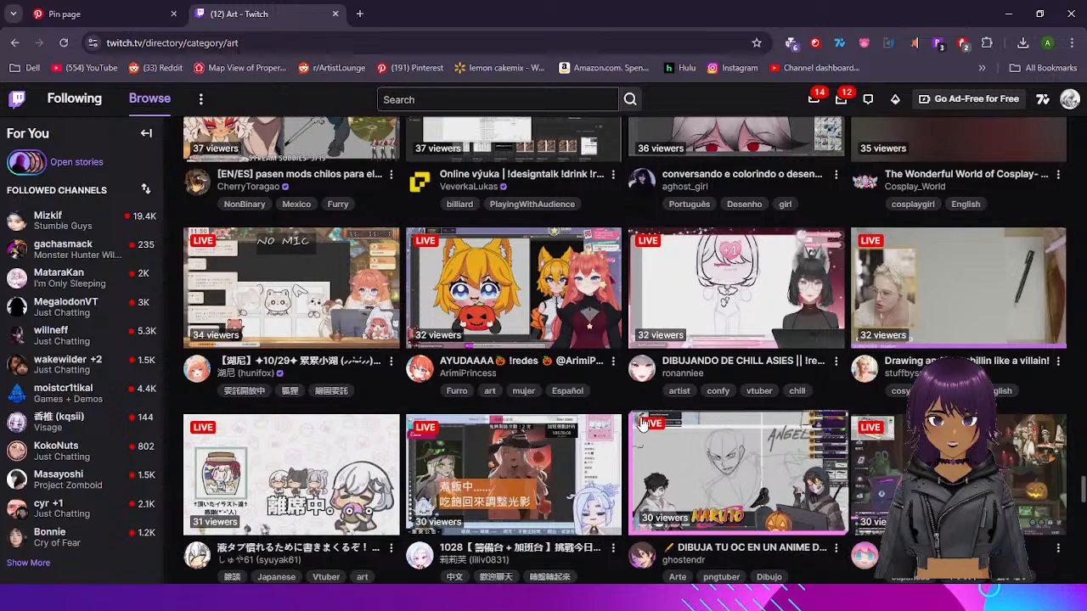
pyautogui.scroll(-3, 641, 424)
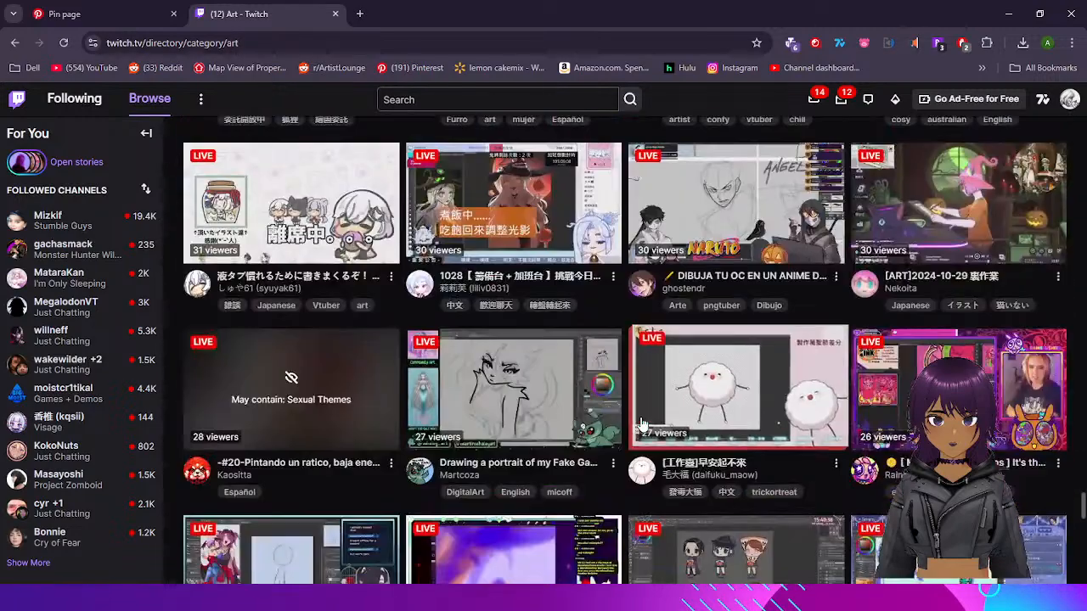
pyautogui.scroll(-2, 641, 424)
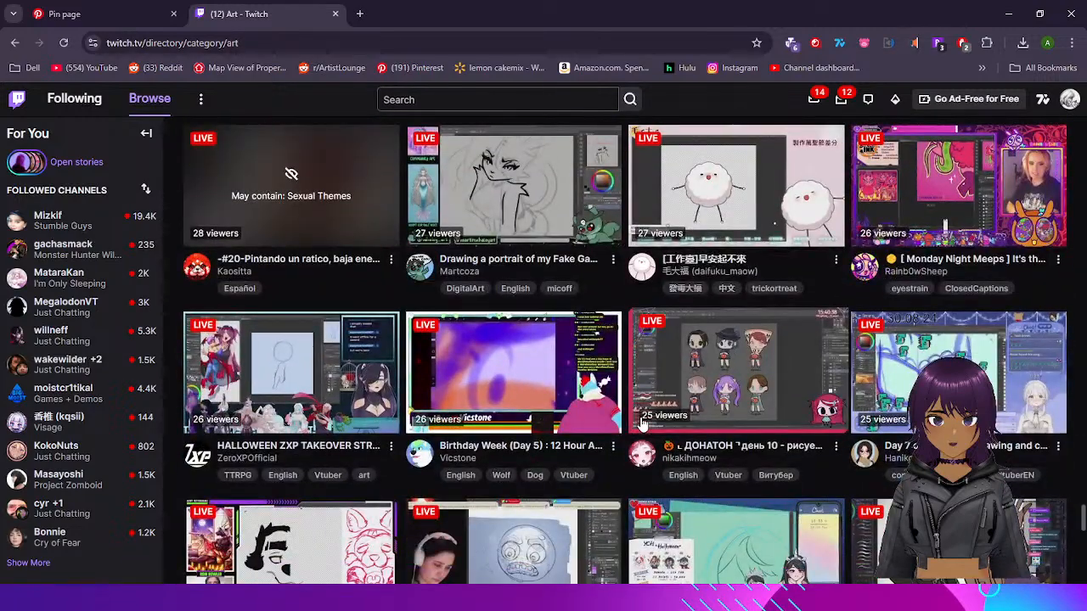
pyautogui.scroll(-1, 642, 424)
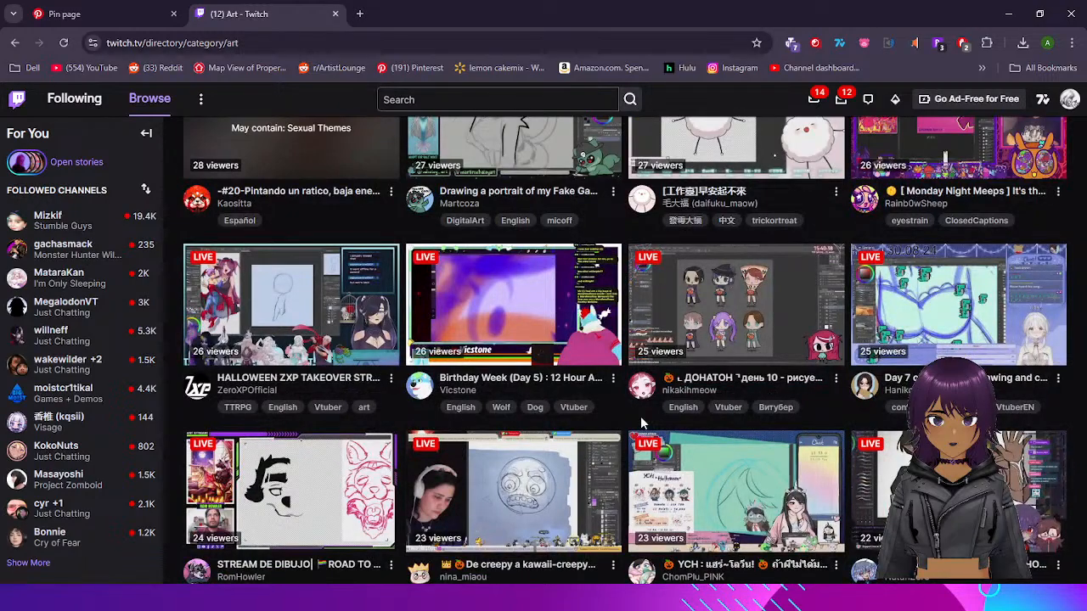
pyautogui.scroll(-2, 640, 422)
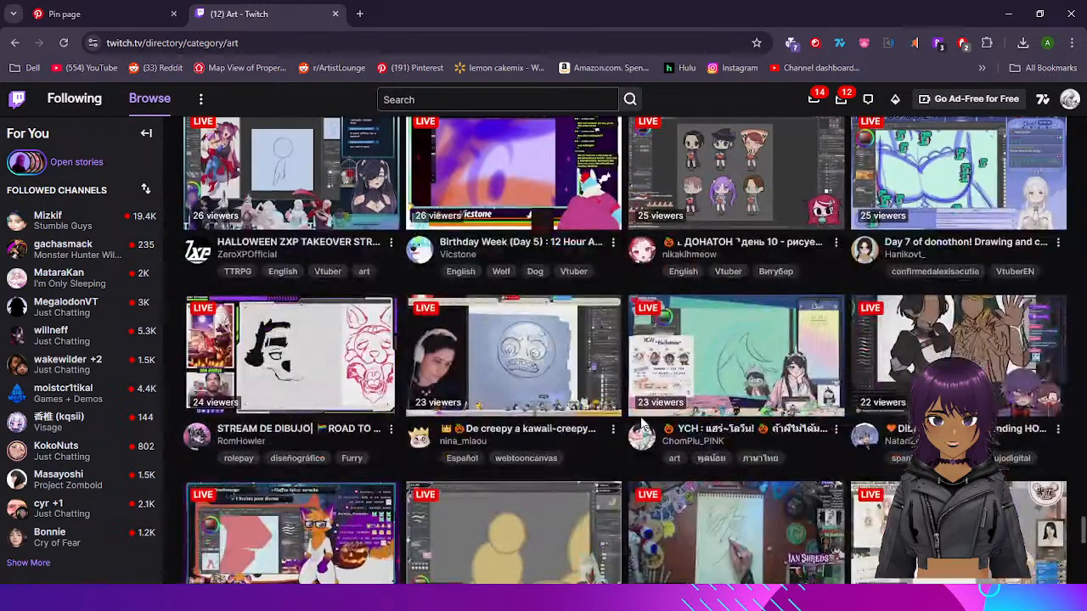
pyautogui.scroll(-2, 642, 422)
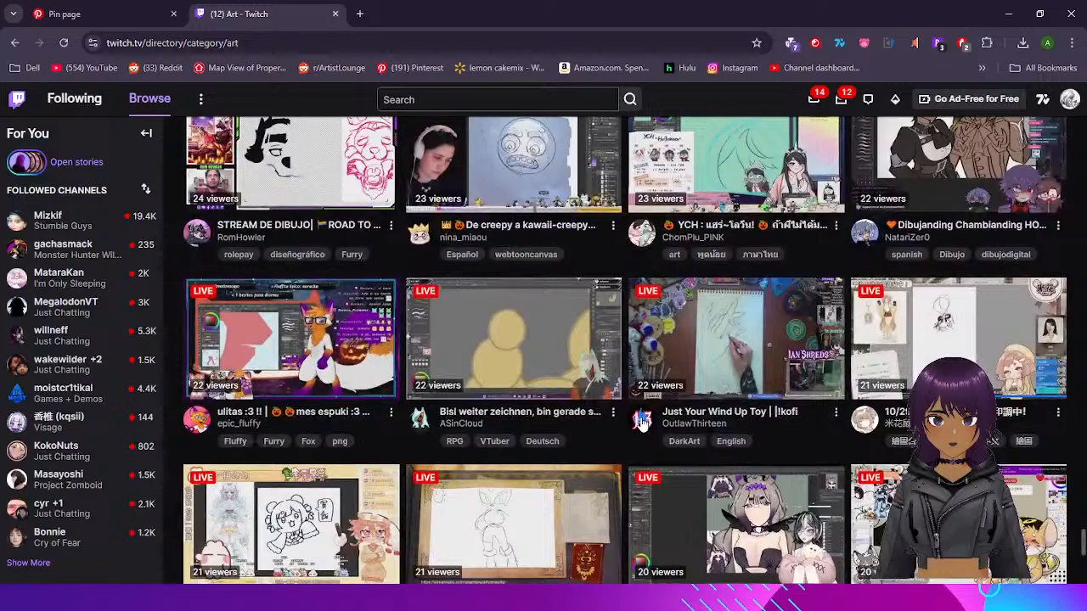
pyautogui.scroll(-2, 642, 422)
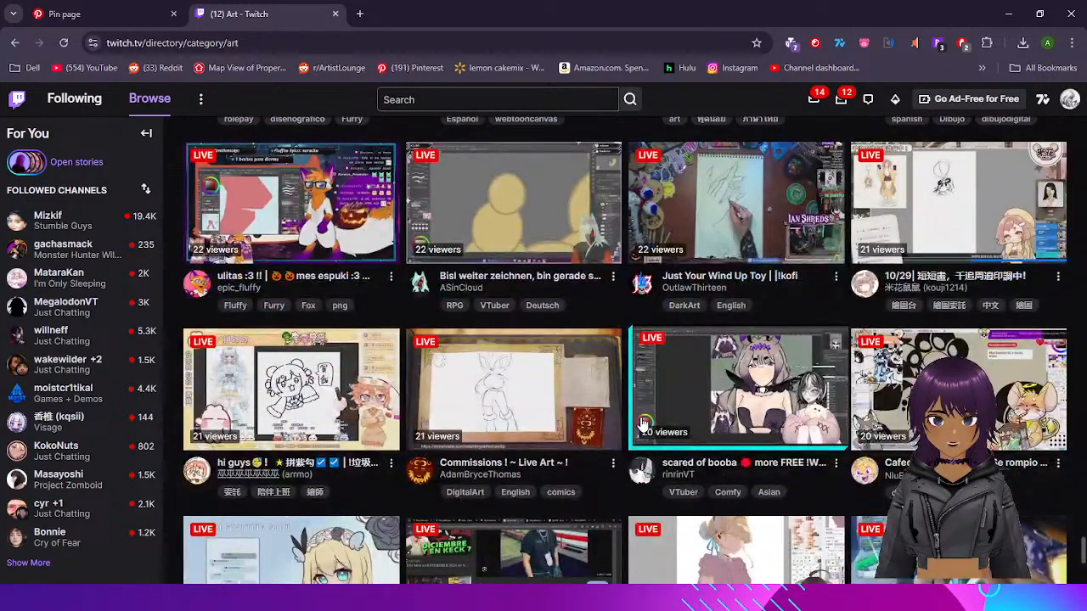
pyautogui.scroll(-2, 642, 422)
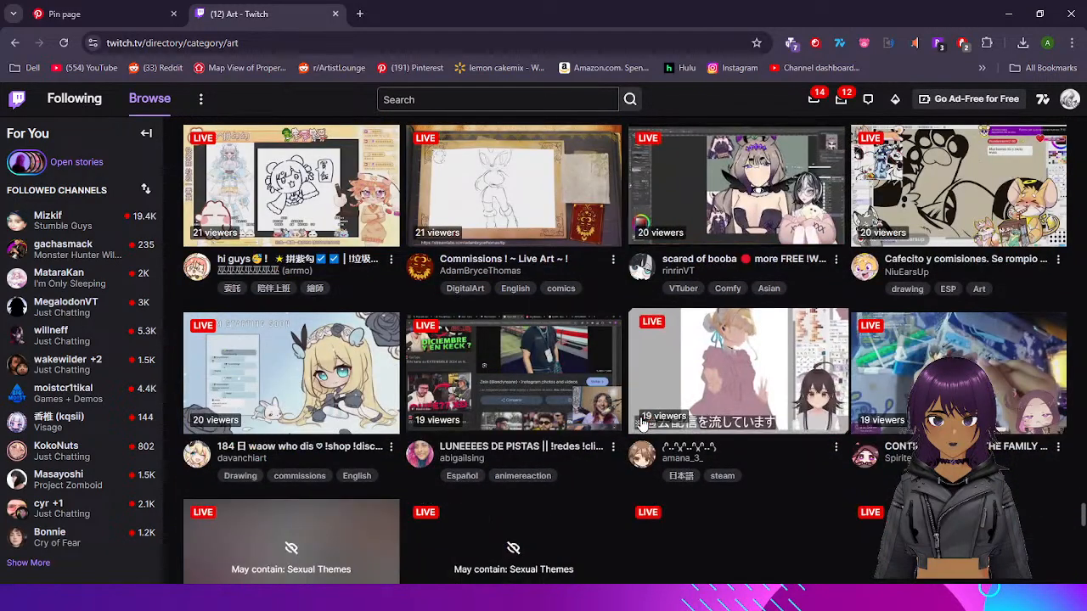
# Step: Recheck the Art channels already passed, from the roughly 20-viewer streams back up to the "Inktober 28: JUMBO" row
pyautogui.scroll(4, 642, 422)
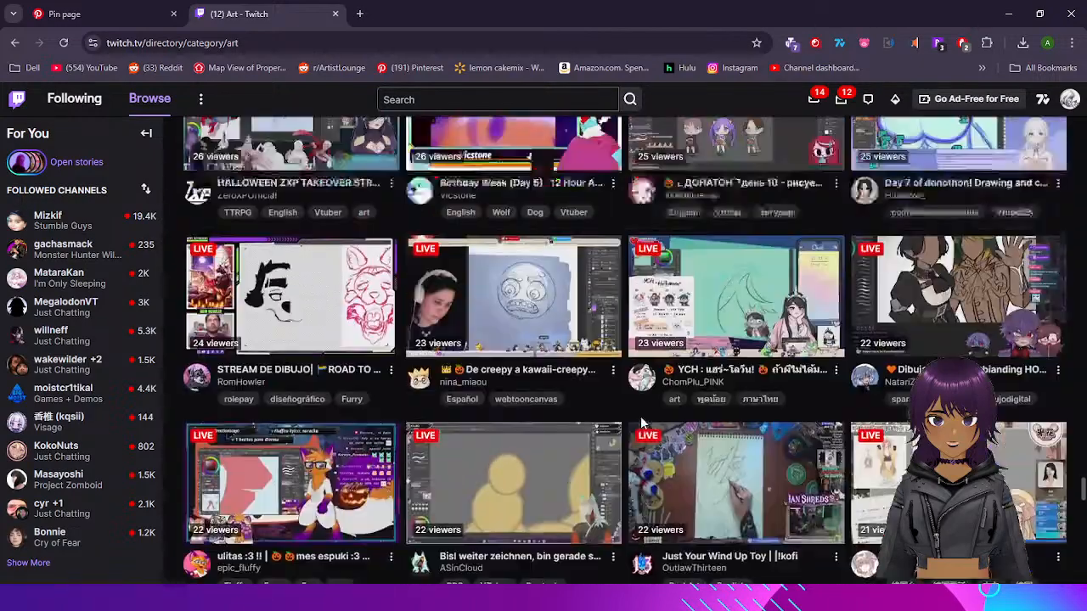
pyautogui.scroll(-4, 642, 424)
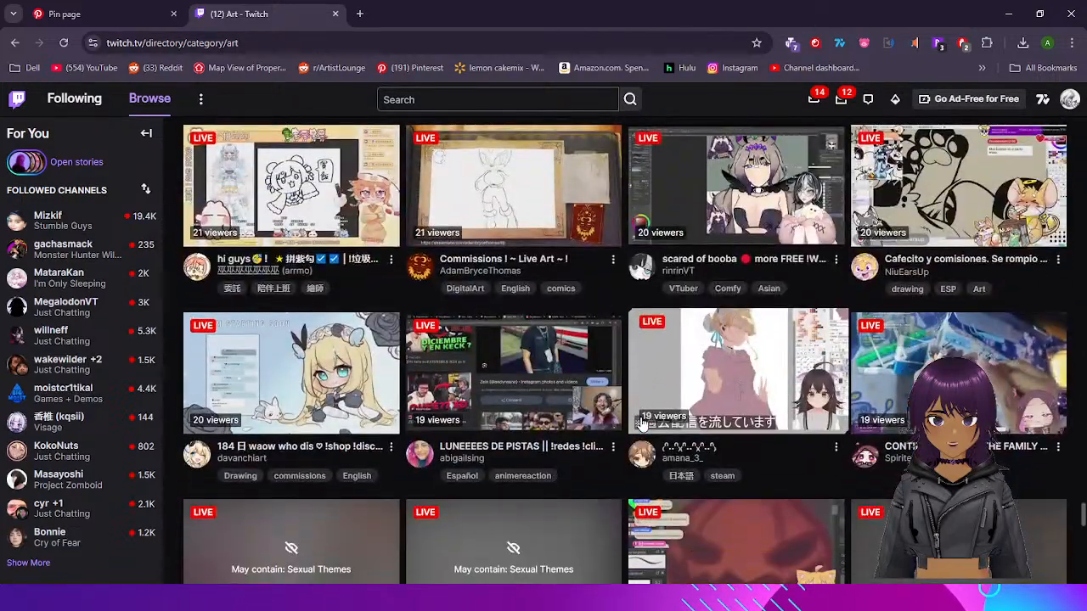
pyautogui.scroll(6, 642, 421)
pyautogui.scroll(9, 642, 422)
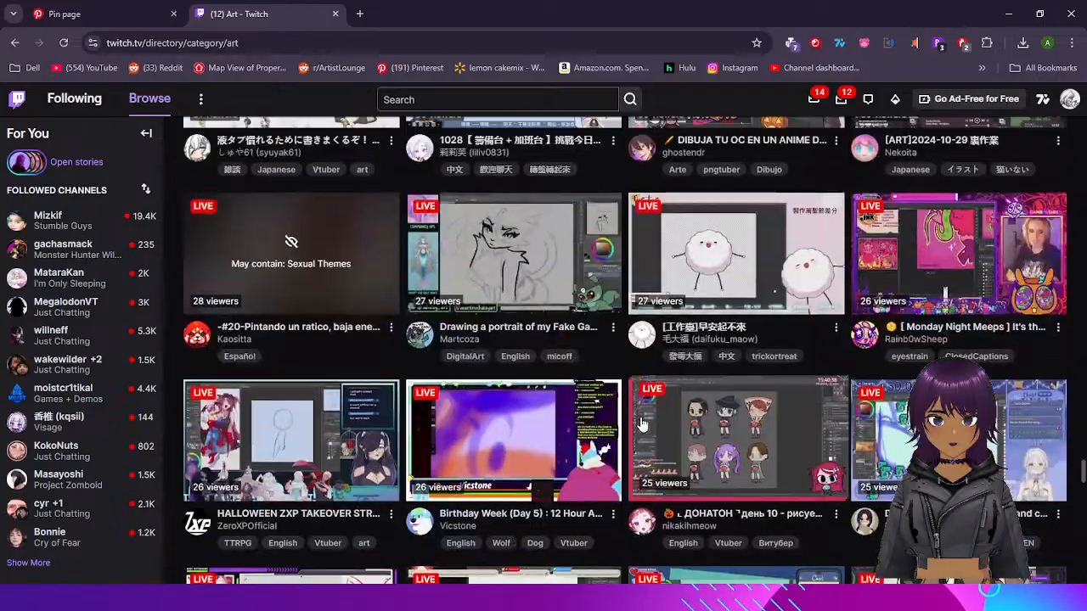
pyautogui.scroll(12, 642, 424)
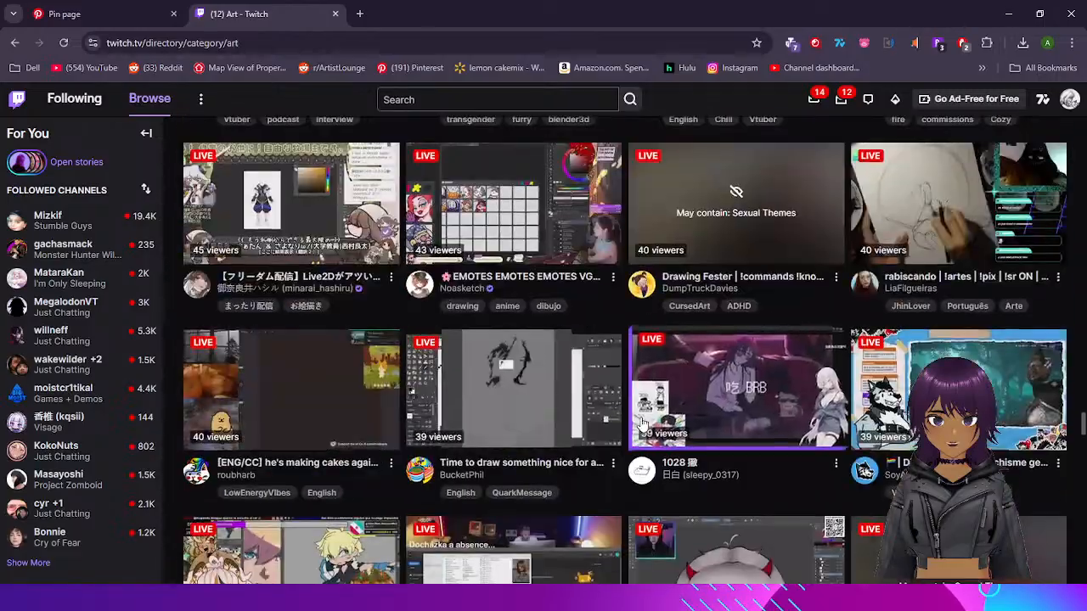
pyautogui.scroll(4, 641, 422)
pyautogui.scroll(8, 642, 425)
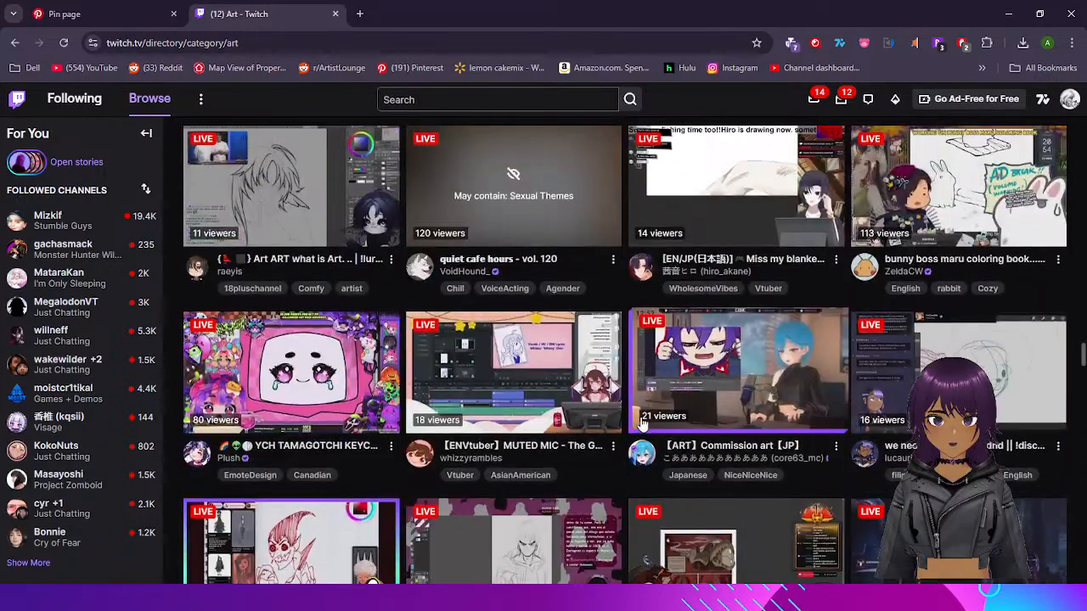
pyautogui.scroll(3, 642, 425)
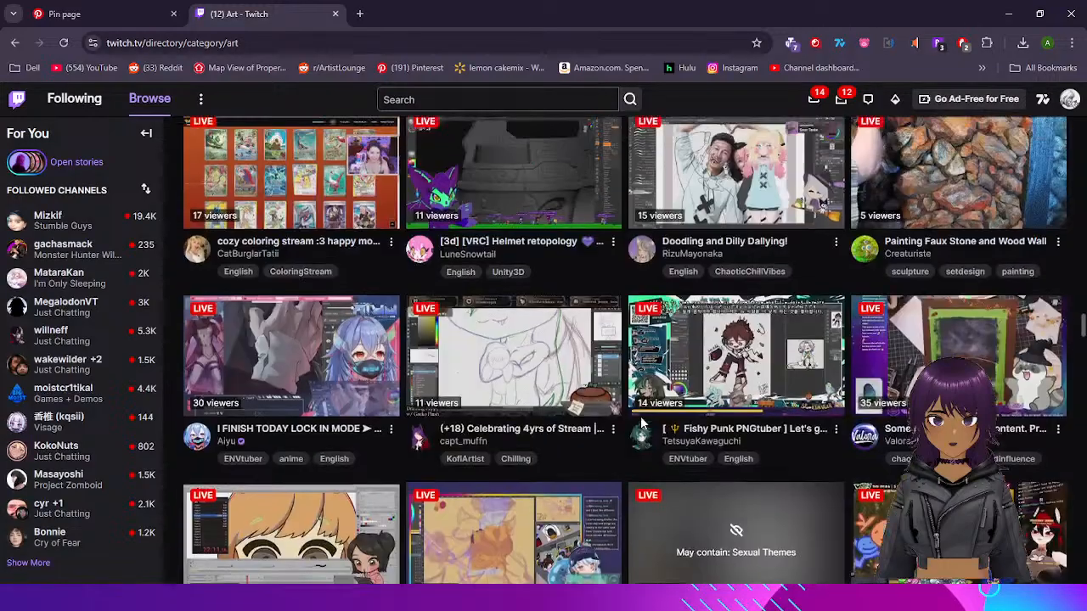
pyautogui.scroll(3, 642, 422)
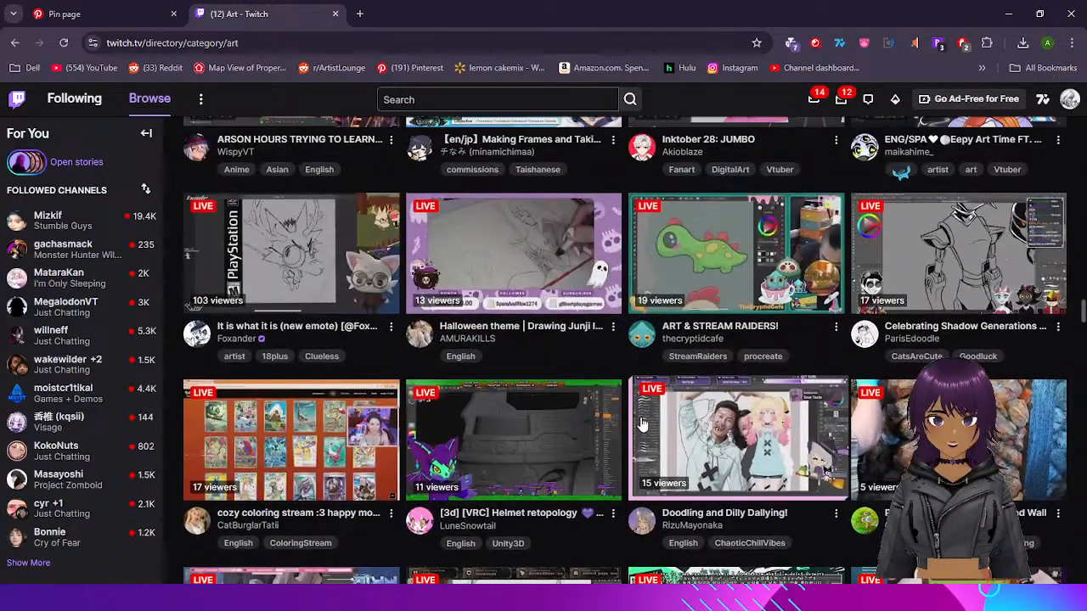
# Step: Compare the Art streams again from the "quiet cafe hours" row down to the channels with about 15 viewers
pyautogui.scroll(-15, 641, 425)
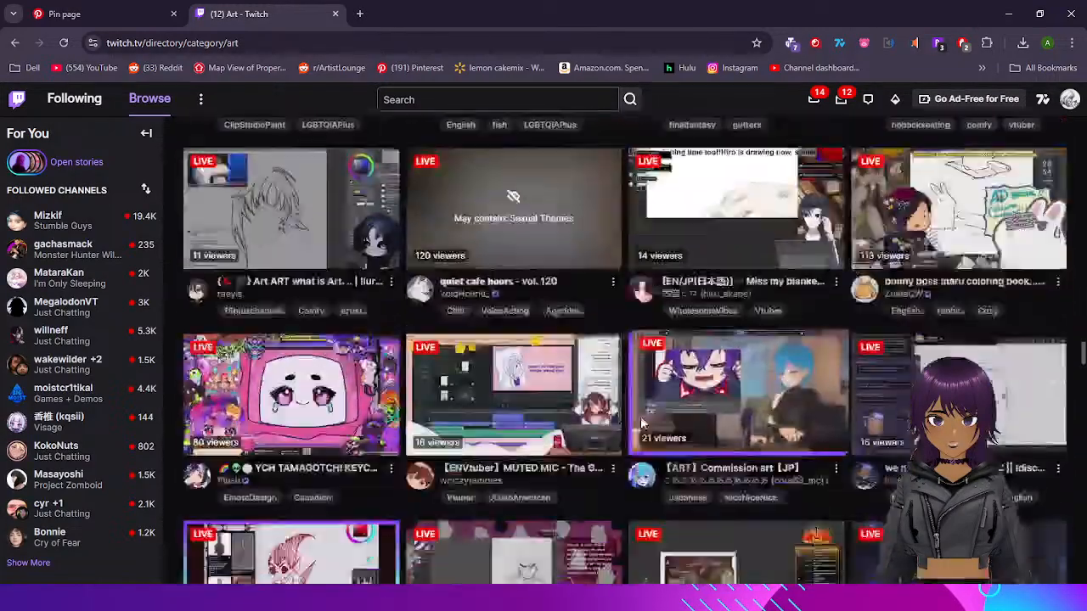
pyautogui.scroll(-15, 642, 424)
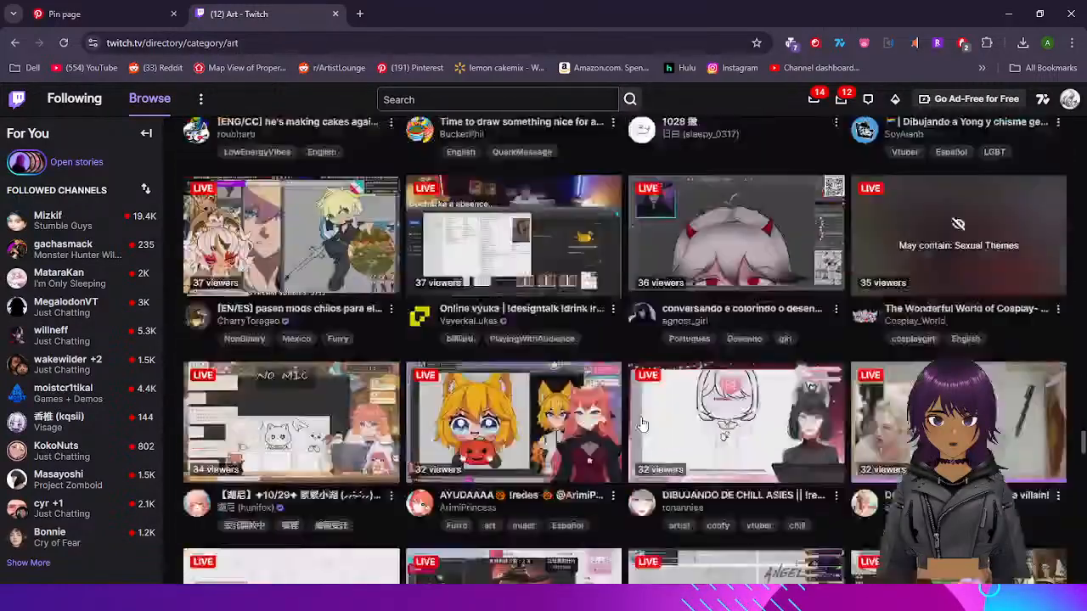
pyautogui.scroll(-3, 642, 422)
pyautogui.scroll(-5, 642, 422)
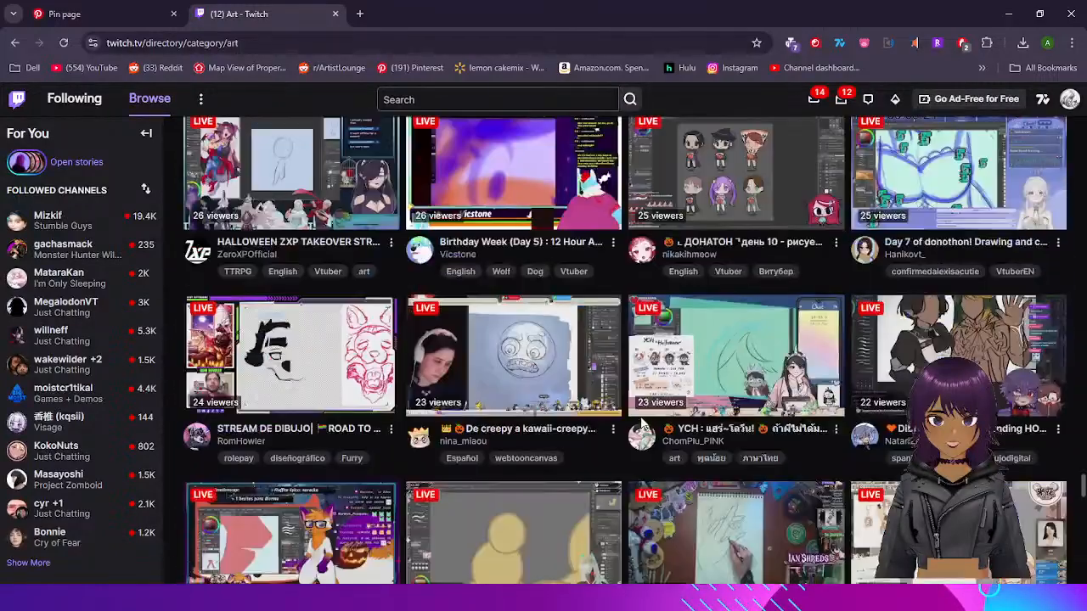
pyautogui.scroll(-5, 642, 424)
pyautogui.scroll(-5, 641, 423)
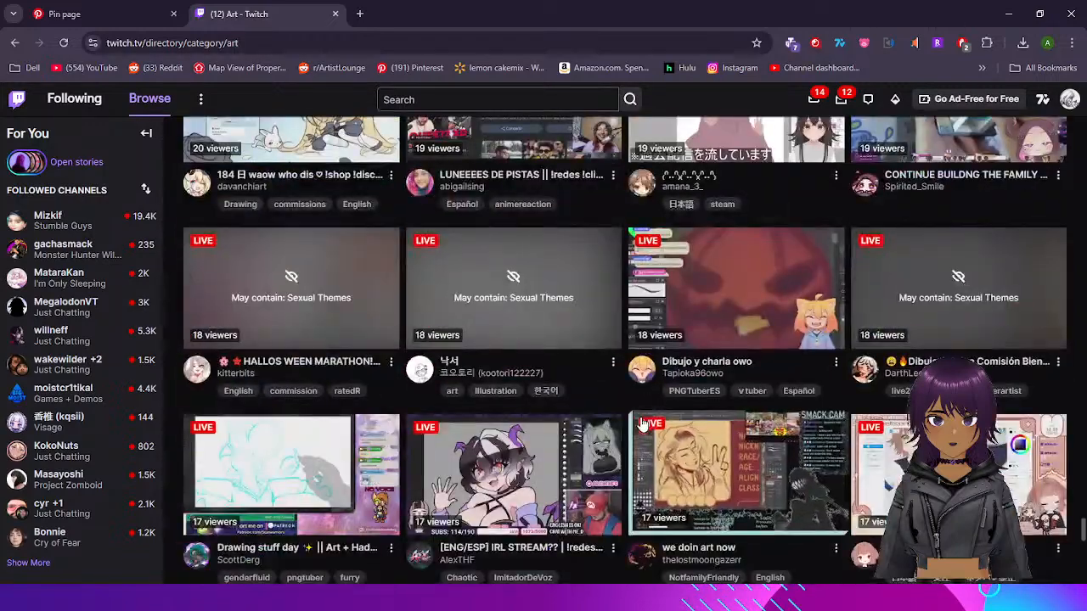
pyautogui.scroll(-5, 642, 424)
pyautogui.scroll(-3, 642, 423)
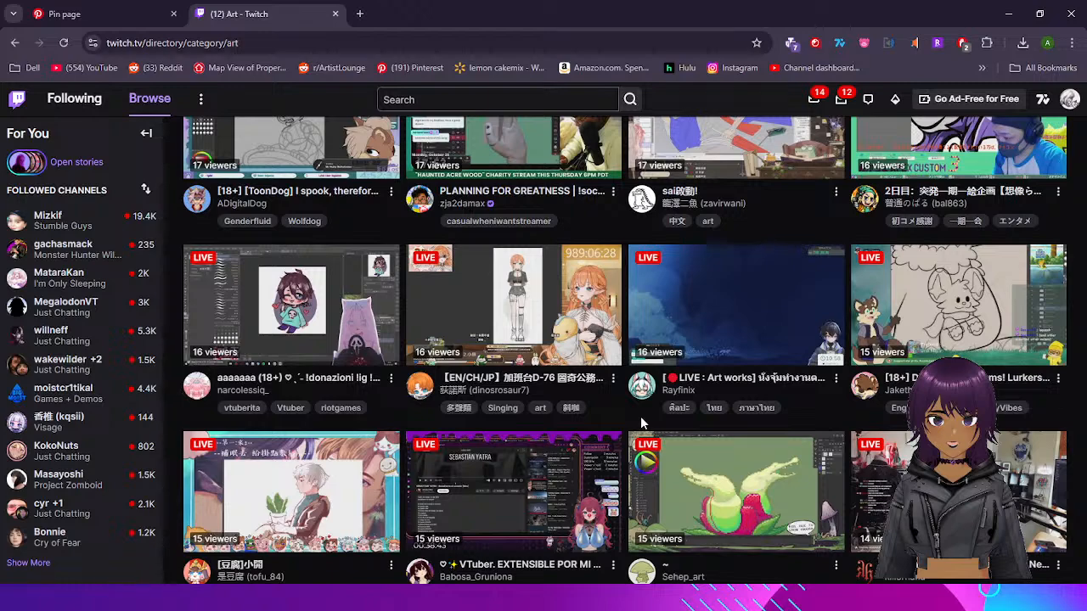
# Step: Examine the smaller Art streams, from about 15 viewers down to the 9-viewer channels, comparing previews, titles and tags
pyautogui.scroll(-3, 640, 416)
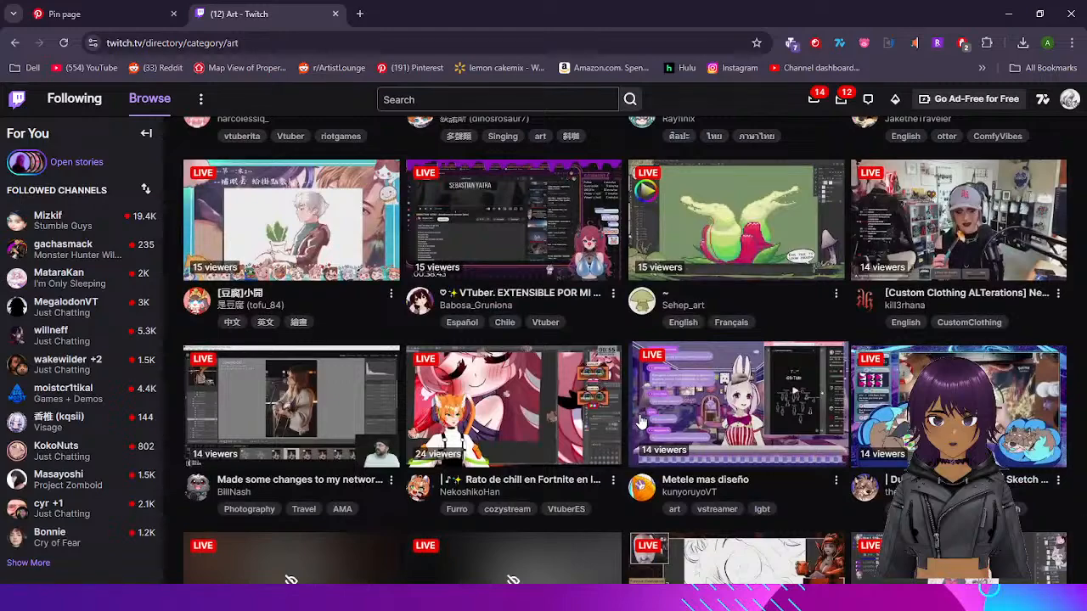
pyautogui.scroll(-3, 640, 422)
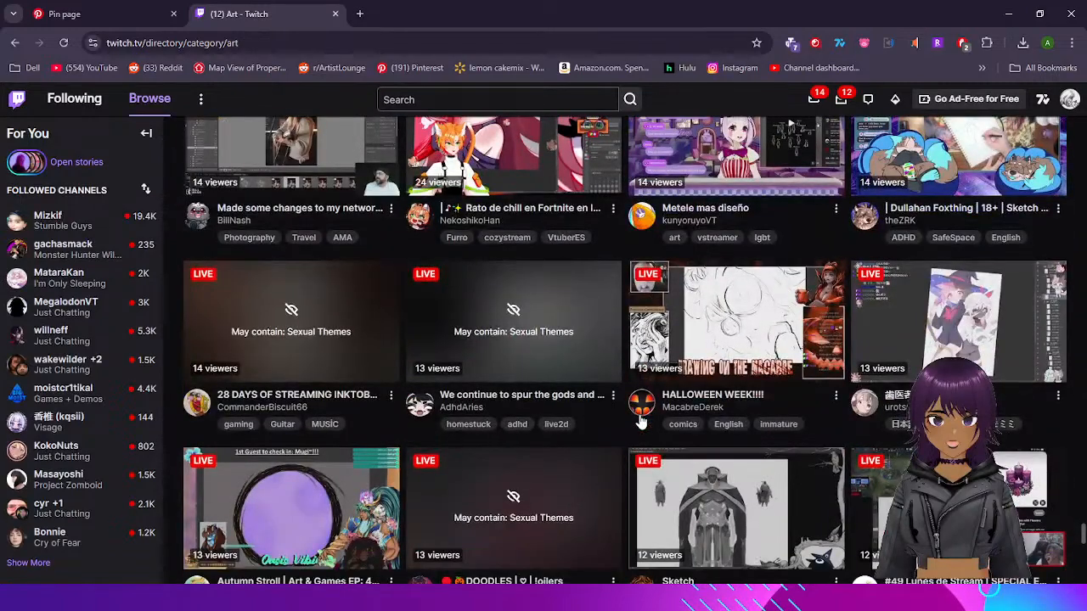
pyautogui.scroll(-5, 640, 421)
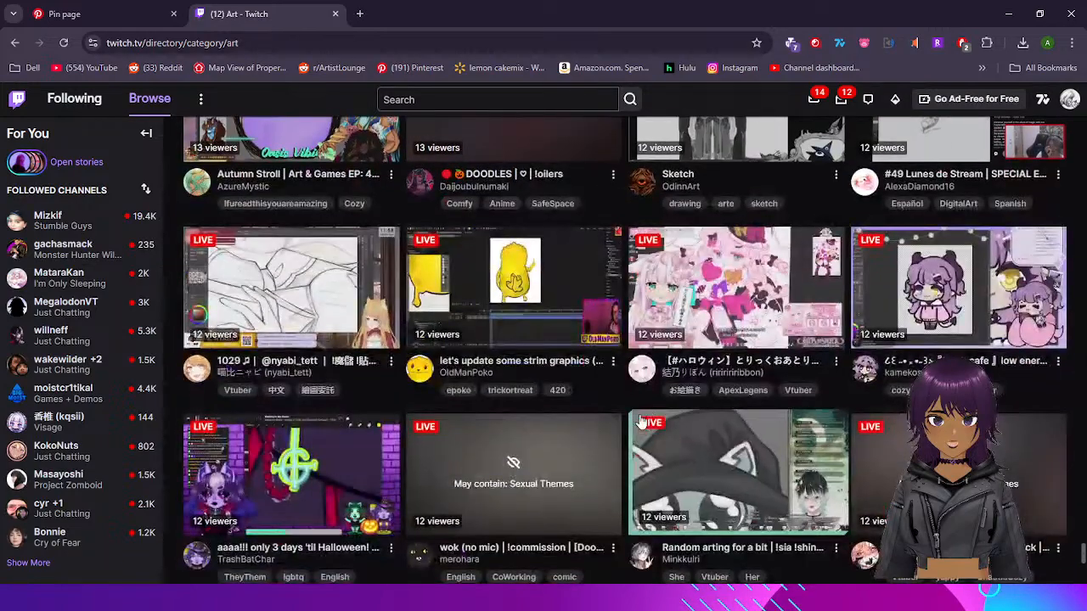
pyautogui.scroll(-2, 640, 422)
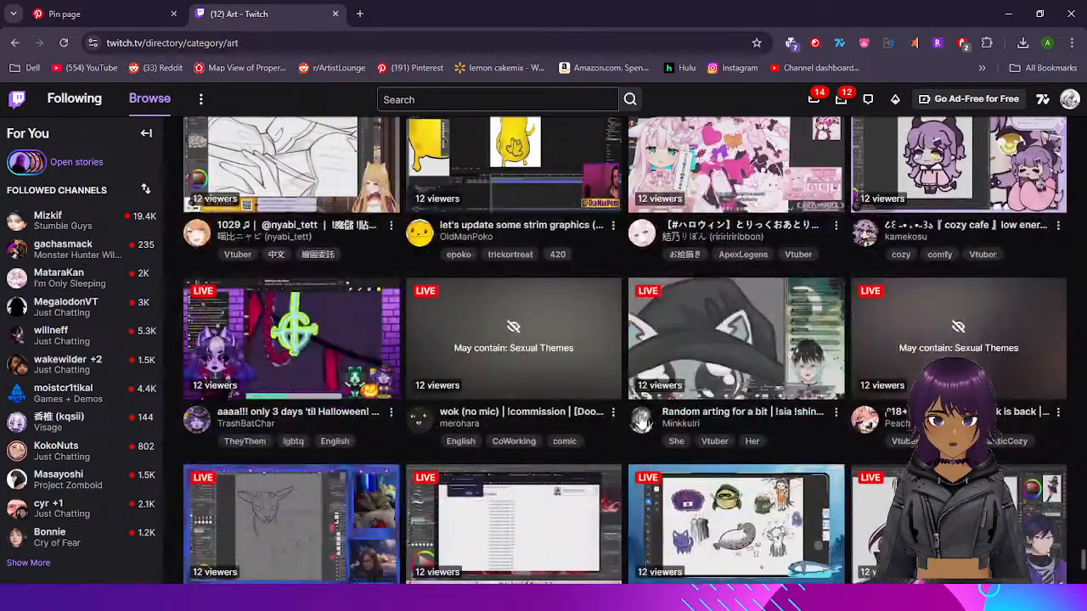
pyautogui.scroll(-3, 640, 422)
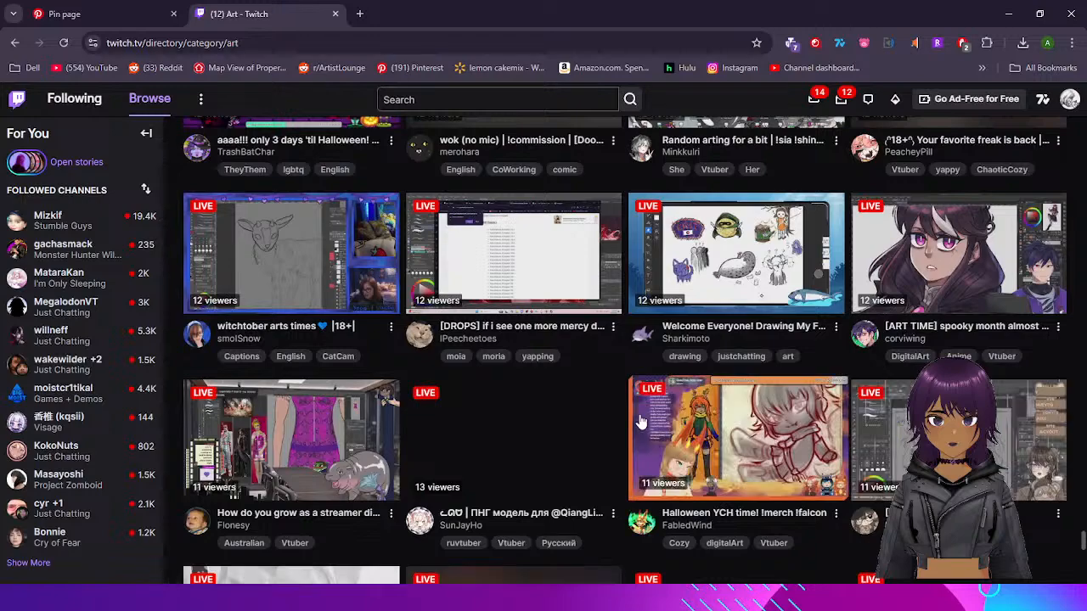
pyautogui.scroll(3, 640, 422)
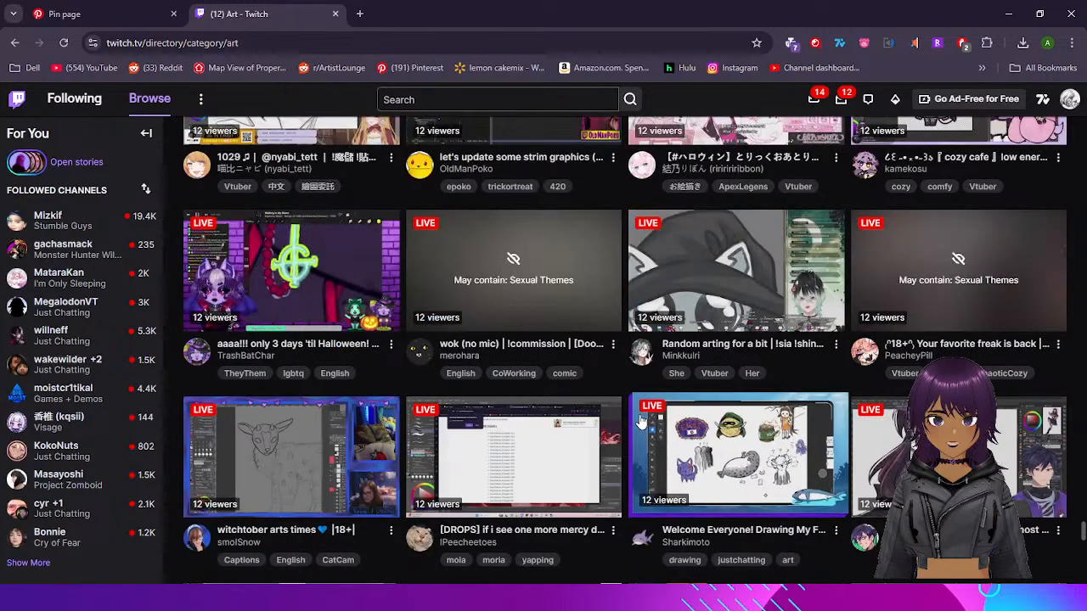
pyautogui.scroll(-2, 640, 422)
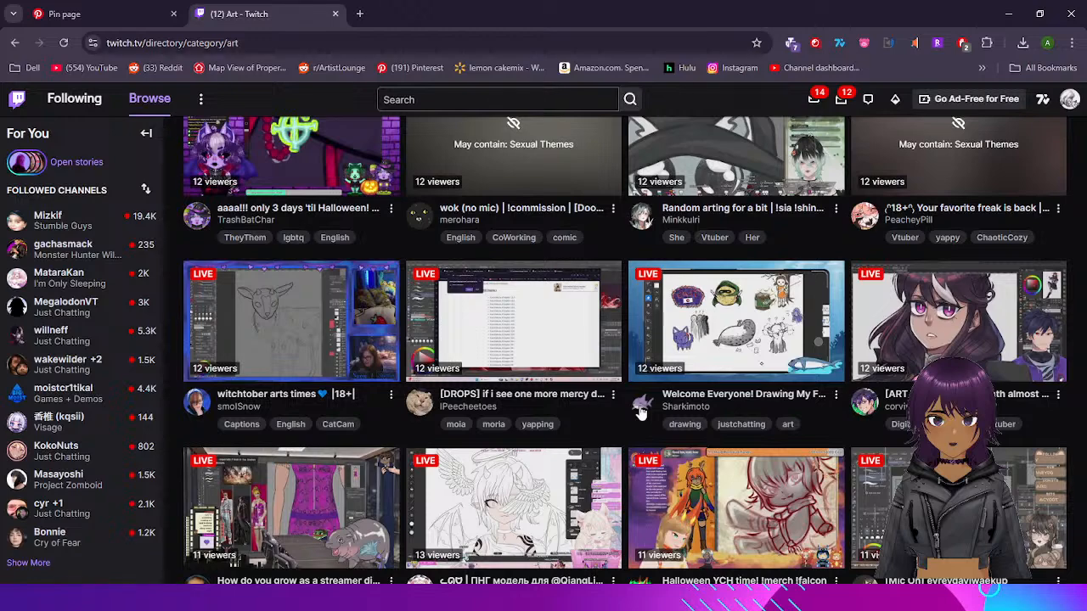
pyautogui.scroll(-3, 640, 411)
pyautogui.scroll(-5, 641, 411)
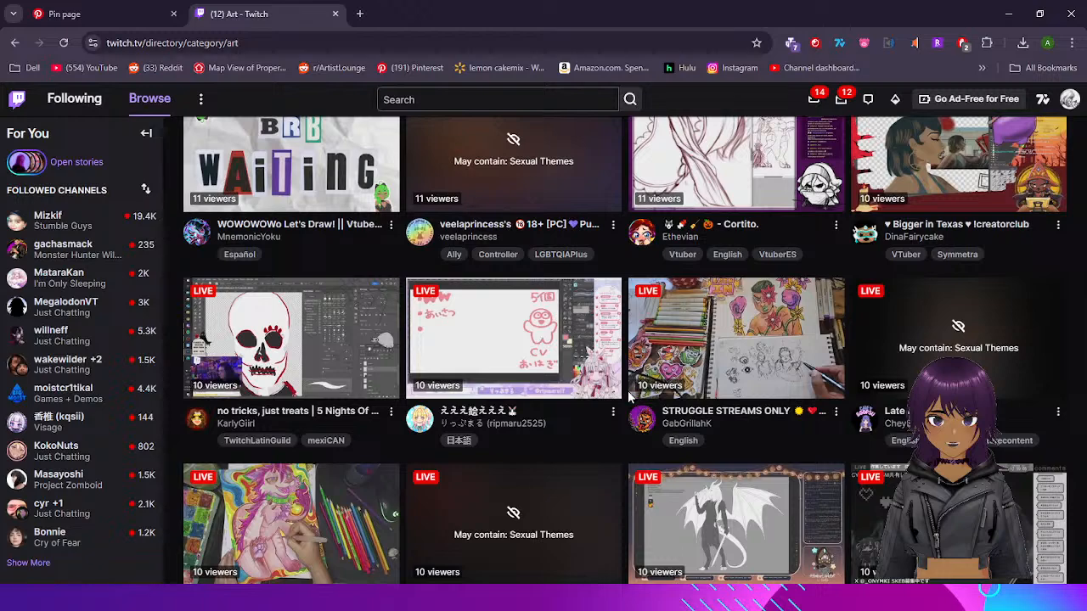
pyautogui.scroll(-3, 629, 398)
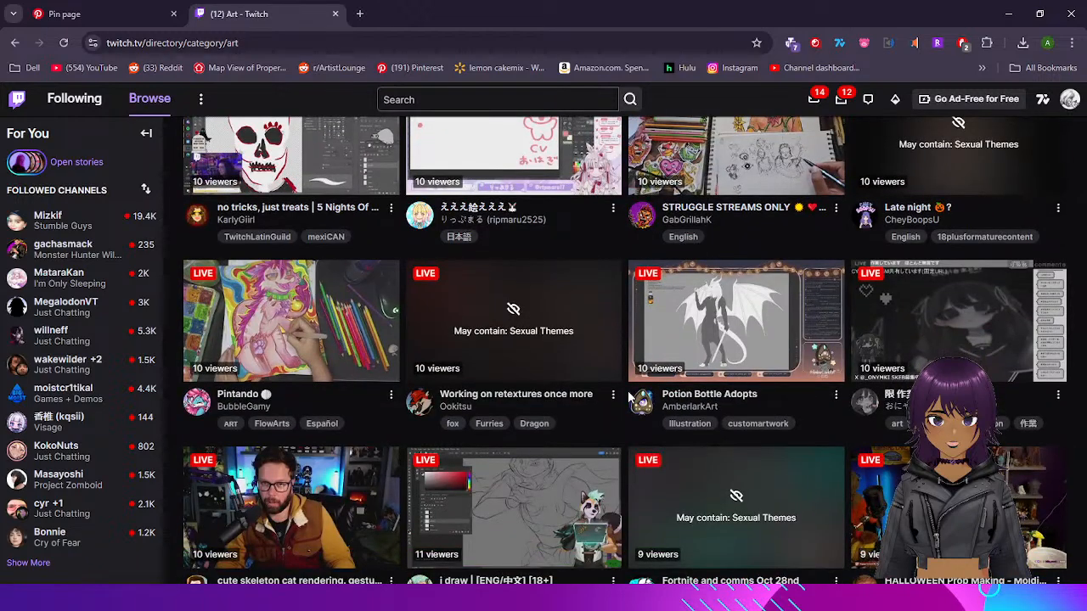
pyautogui.scroll(-1, 629, 397)
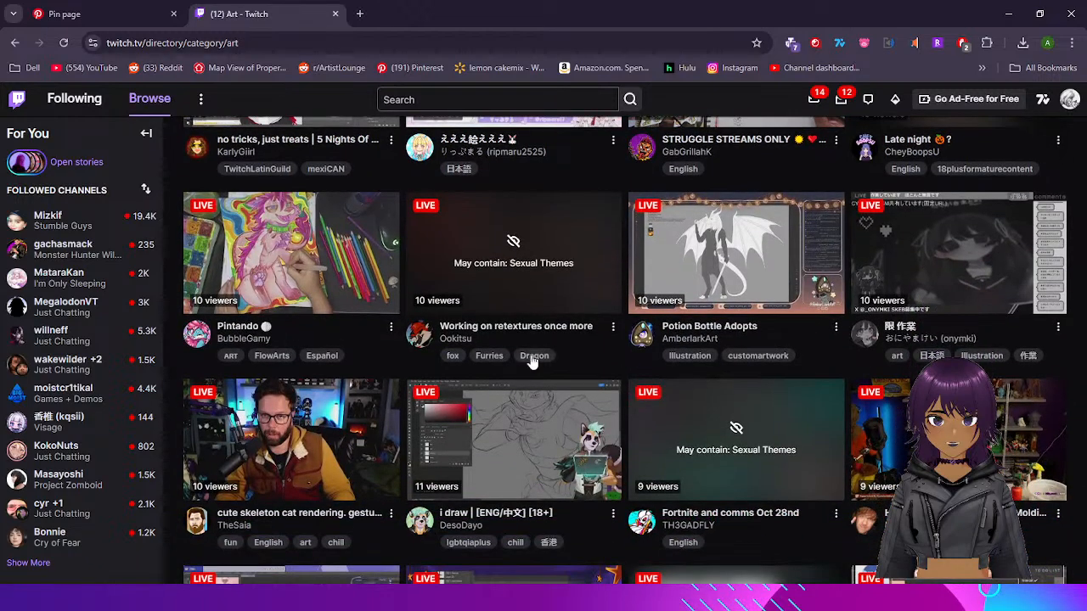
# Step: Go back up the Art category and open the 13-viewer stream "Halloween theme | Drawing Junji Ito inspired art"
pyautogui.scroll(4, 532, 361)
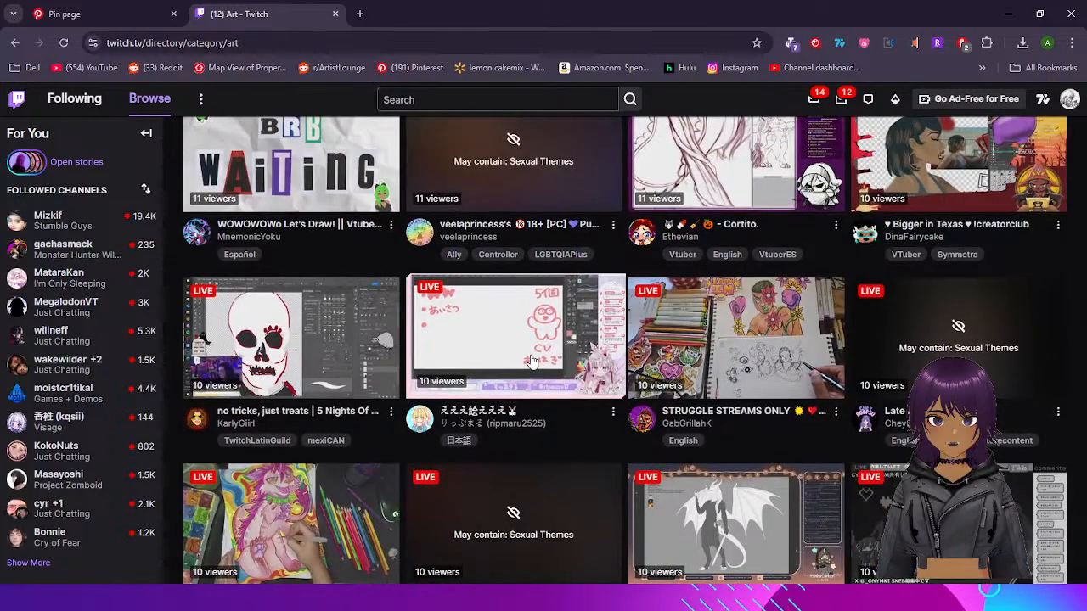
pyautogui.scroll(8, 530, 360)
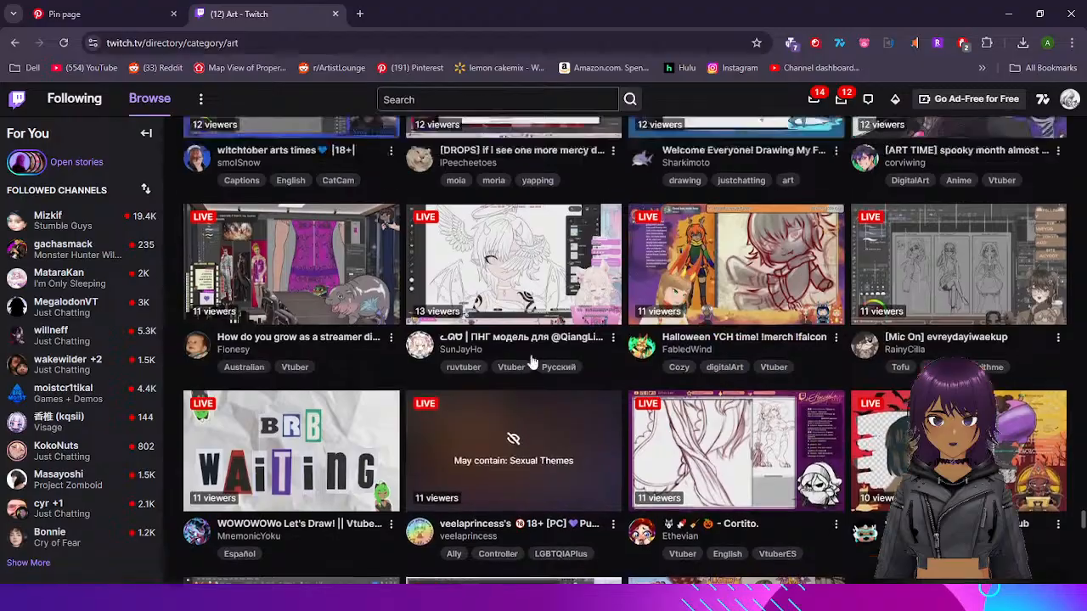
pyautogui.scroll(12, 532, 361)
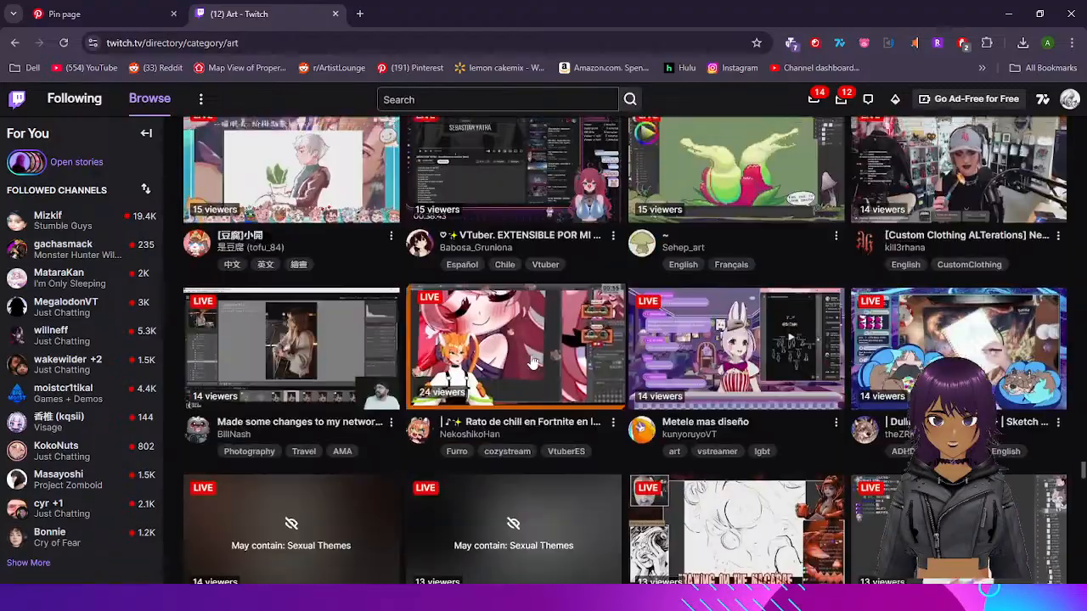
pyautogui.scroll(12, 532, 363)
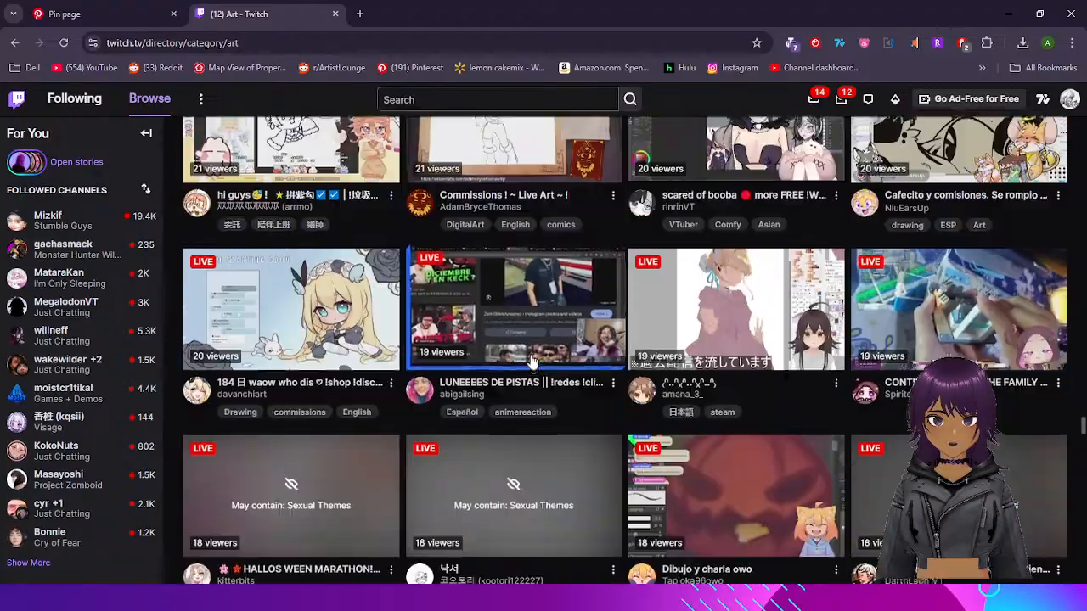
pyautogui.scroll(12, 532, 363)
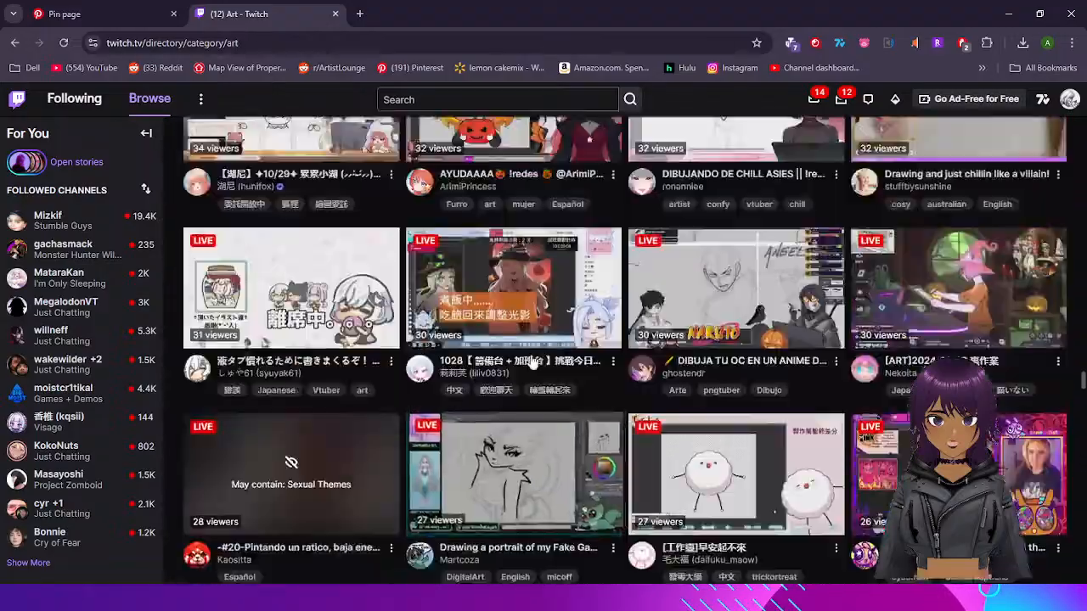
pyautogui.scroll(12, 532, 361)
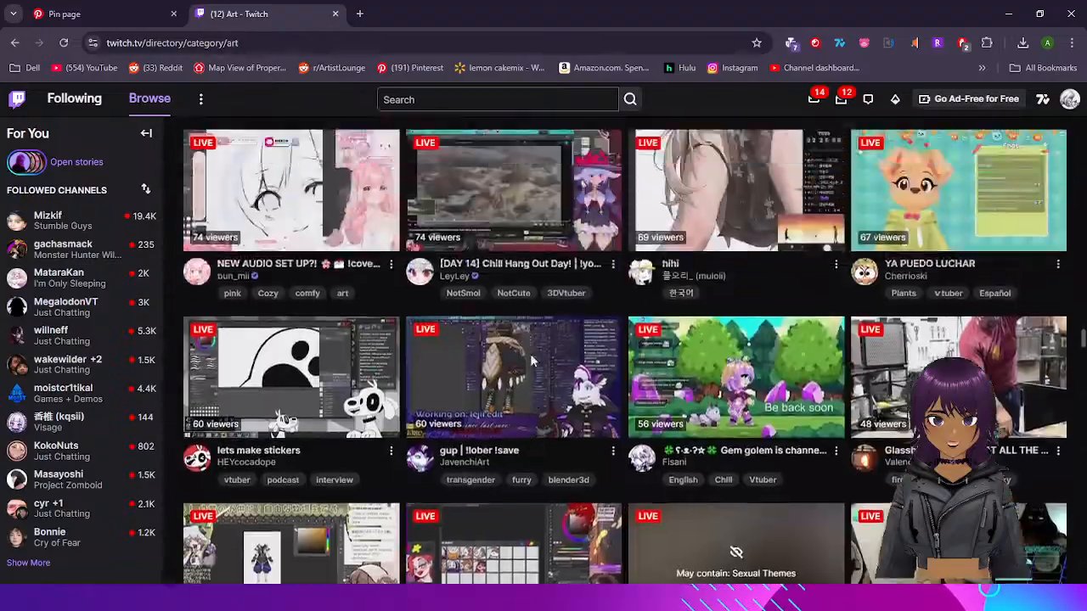
pyautogui.scroll(12, 531, 363)
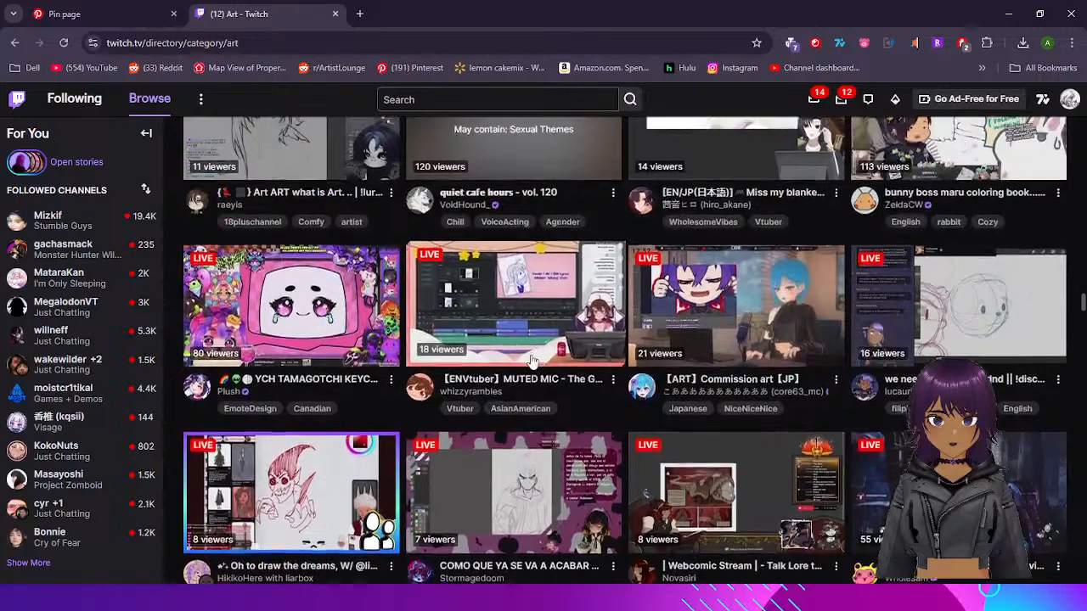
pyautogui.scroll(12, 531, 363)
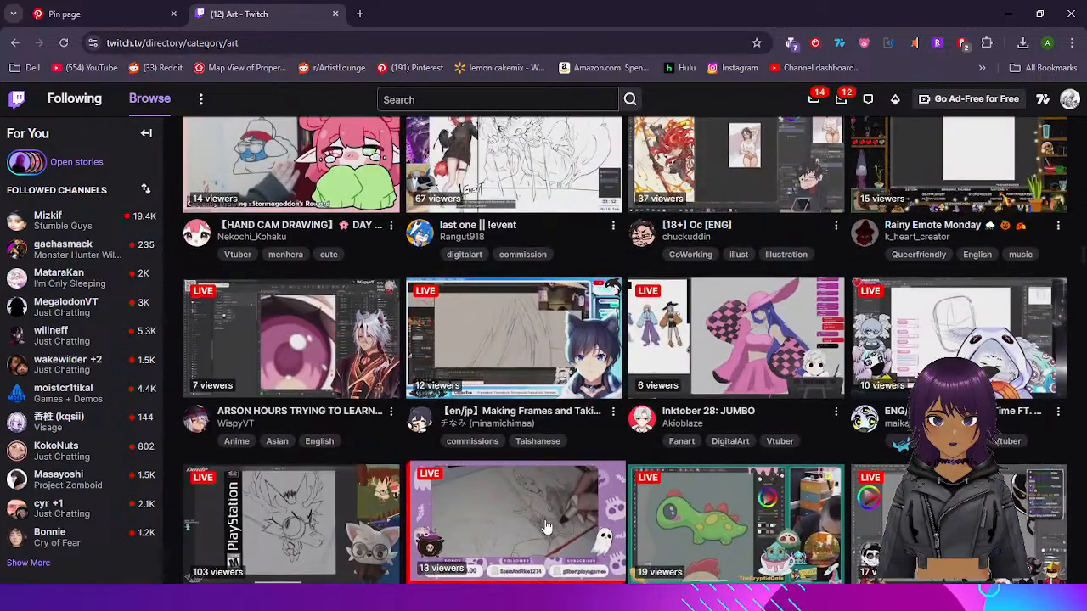
pyautogui.click(546, 527)
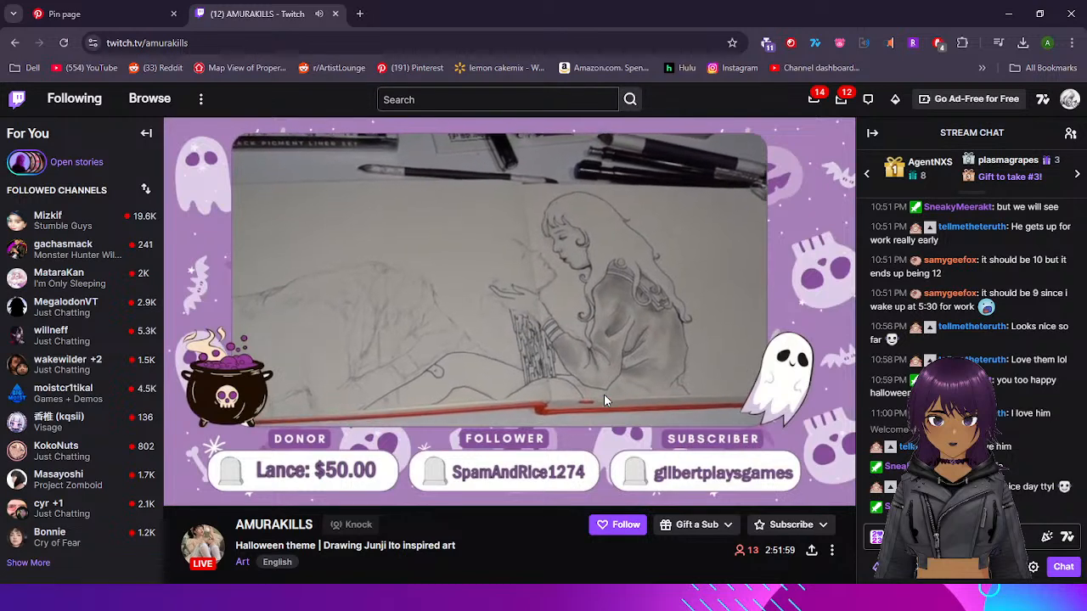
# Step: Return from the stream to the "Art" search results, closing the stream's mini player
pyautogui.click(14, 43)
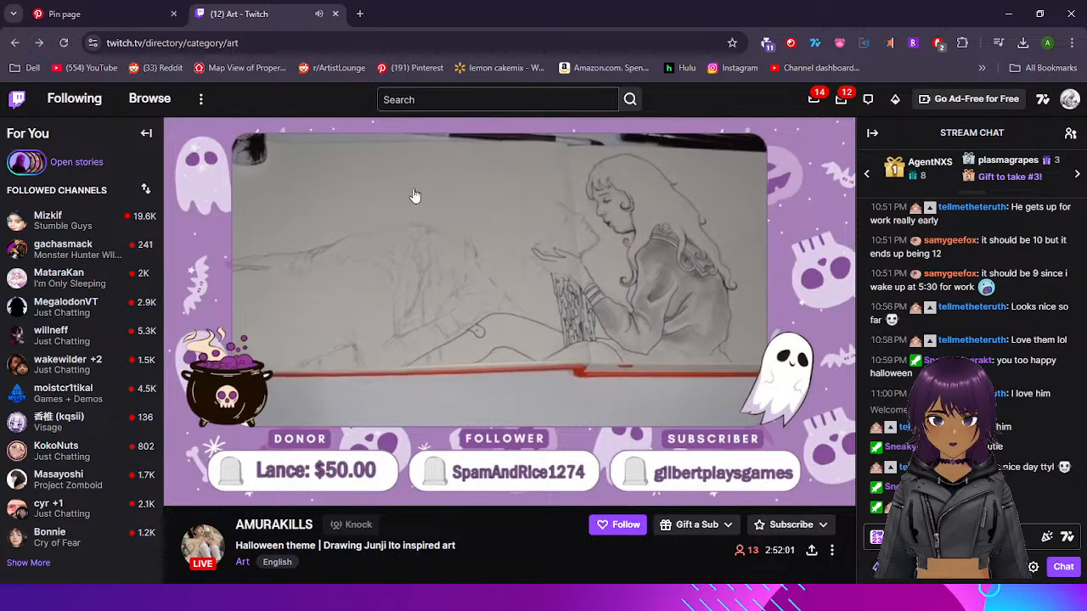
pyautogui.click(243, 564)
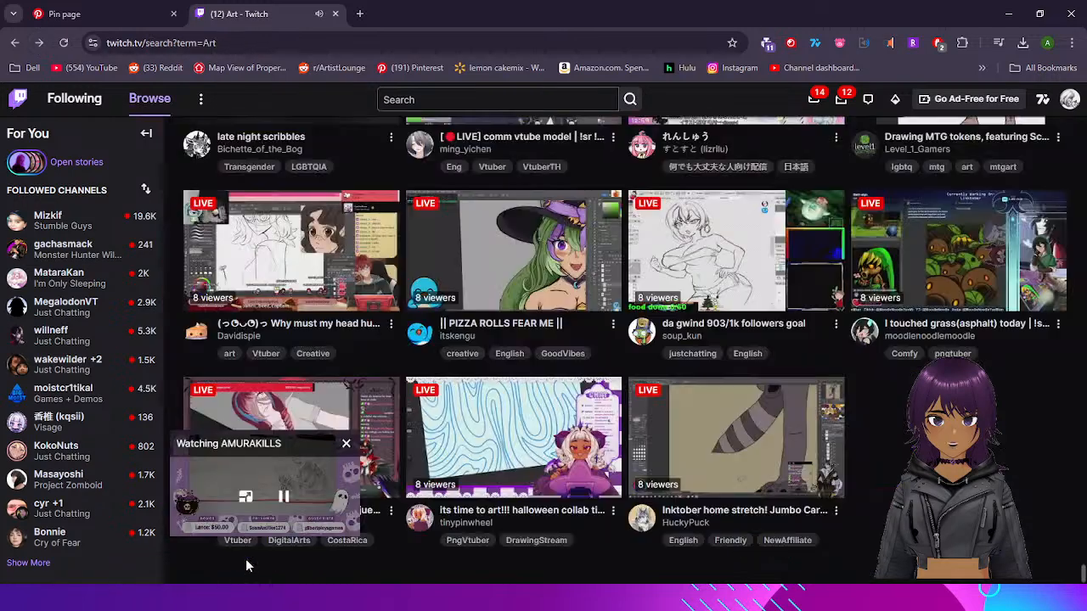
pyautogui.click(346, 444)
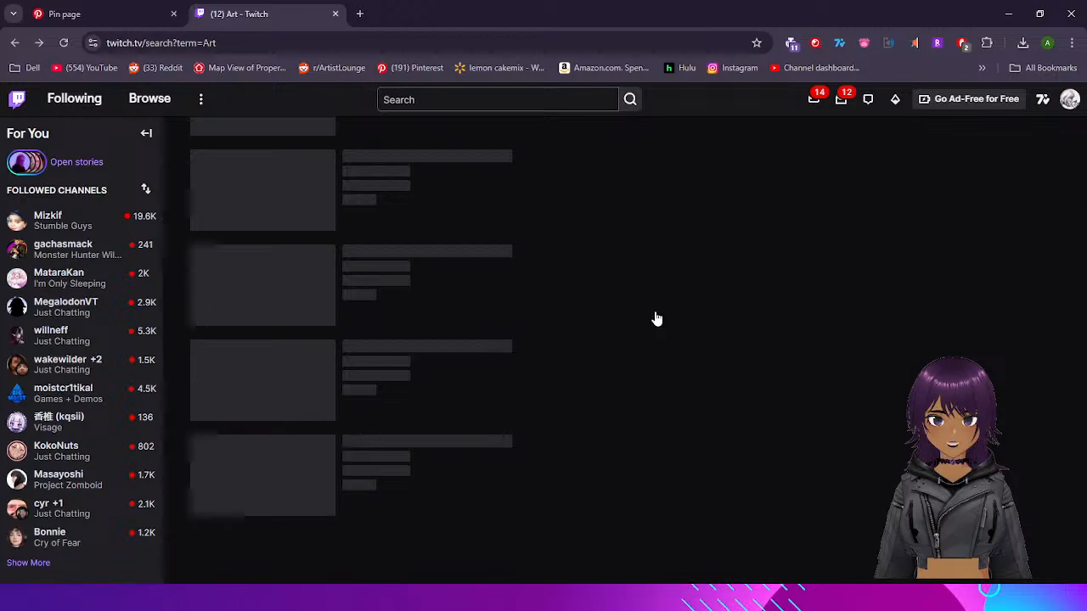
pyautogui.scroll(-3, 655, 317)
pyautogui.scroll(-5, 655, 317)
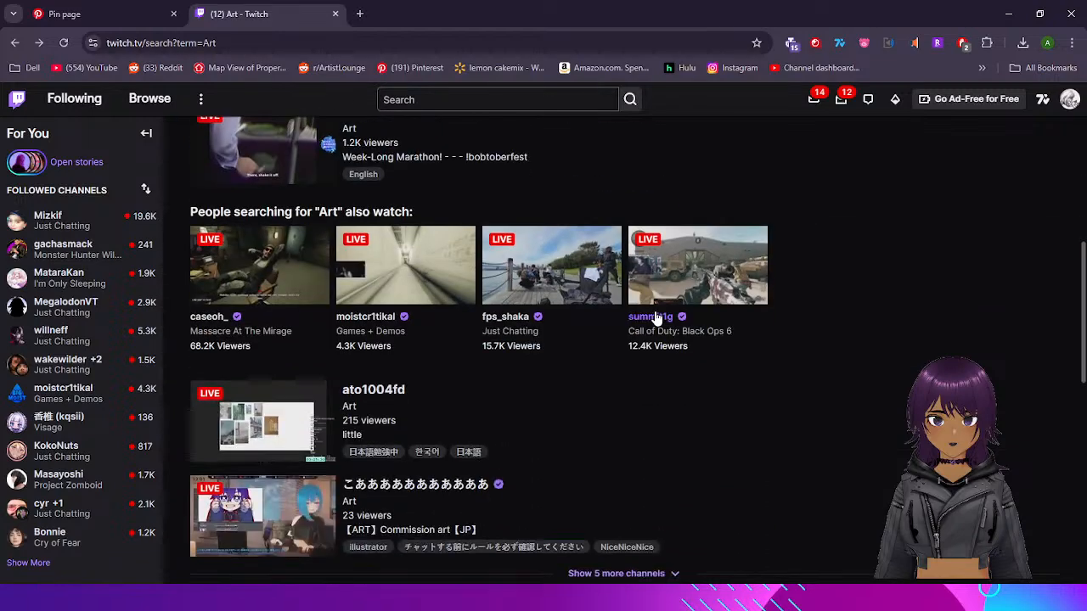
# Step: Look over the "Art" search results and open the Art category
pyautogui.scroll(2, 431, 363)
pyautogui.scroll(-4, 430, 363)
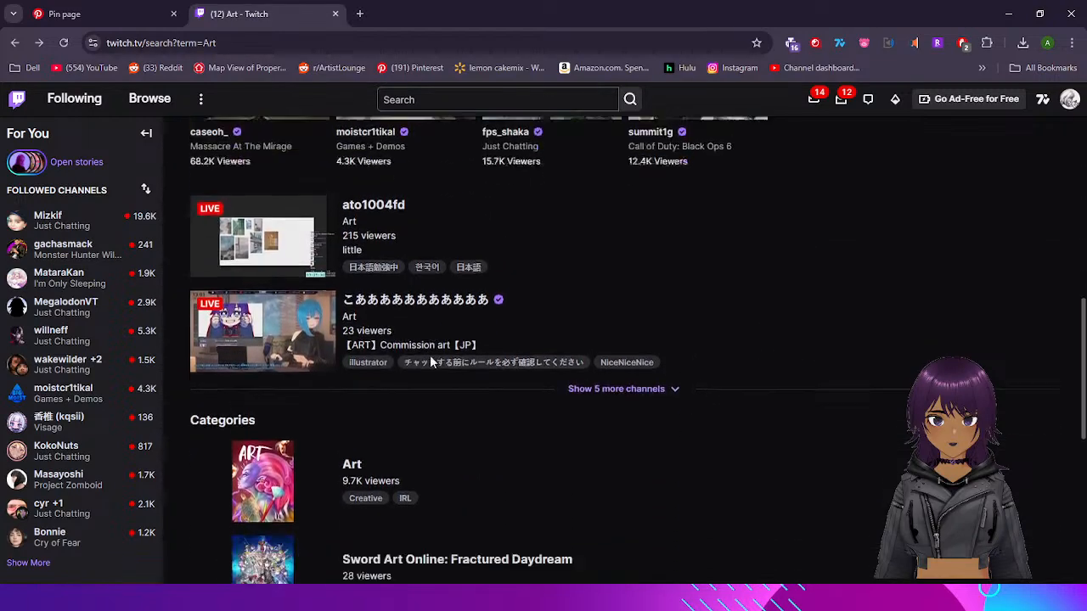
pyautogui.scroll(3, 429, 354)
pyautogui.click(353, 447)
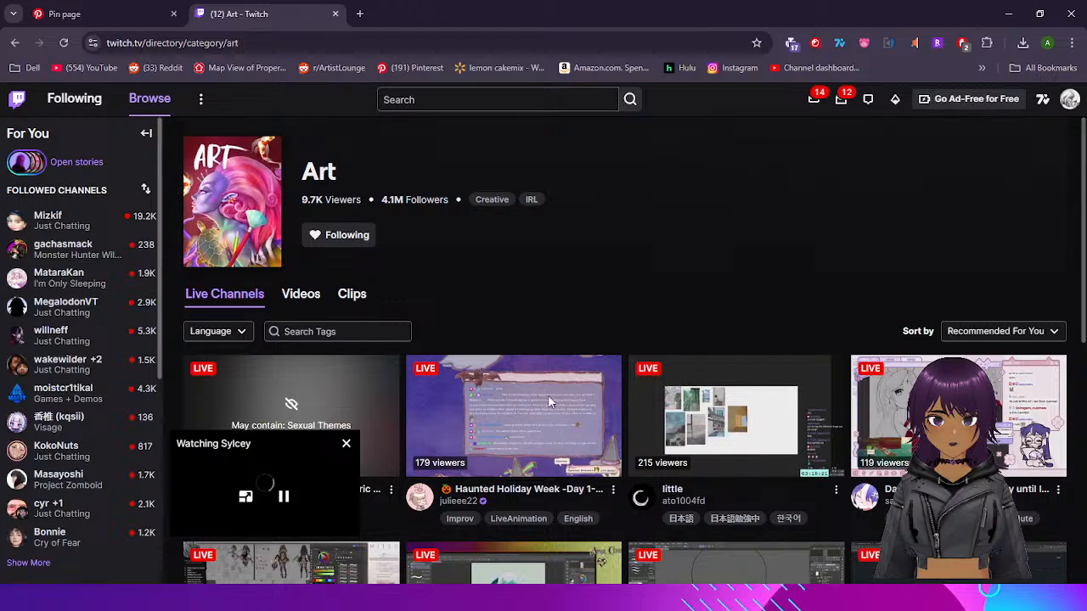
# Step: Examine the recommended live Art channels from the start of the list down to the "Art Time, for an eepy bee" row
pyautogui.scroll(-3, 538, 398)
pyautogui.scroll(2, 384, 448)
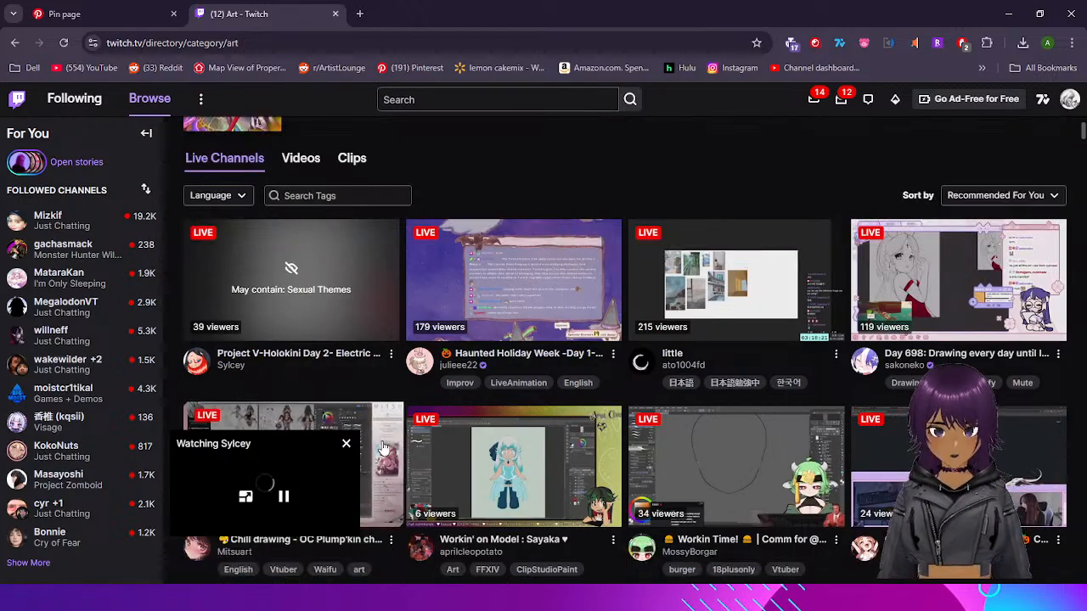
pyautogui.scroll(-4, 348, 445)
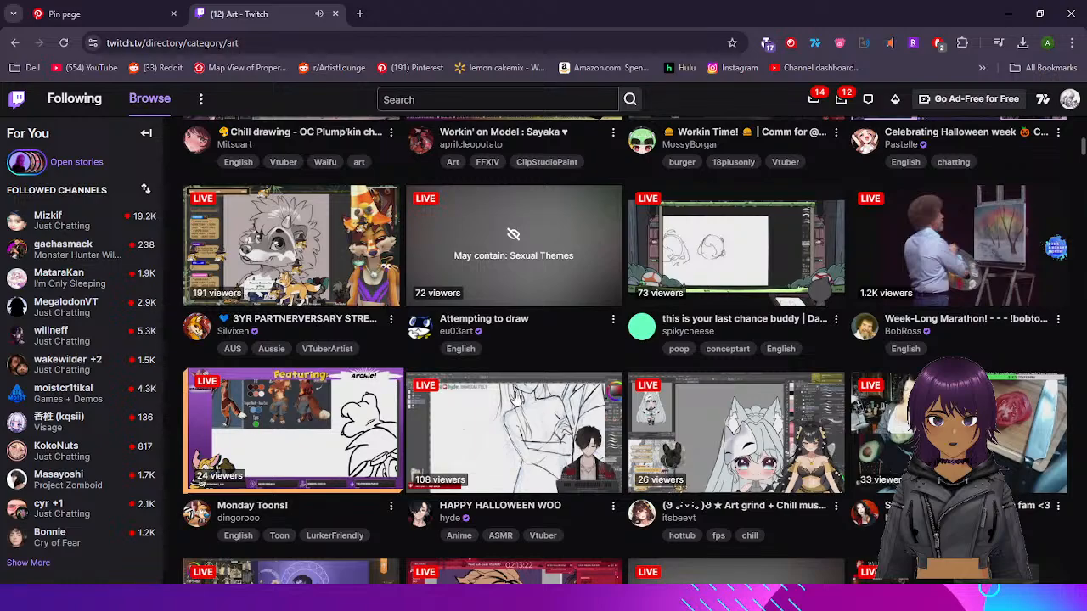
pyautogui.scroll(-2, 642, 360)
pyautogui.scroll(-3, 642, 360)
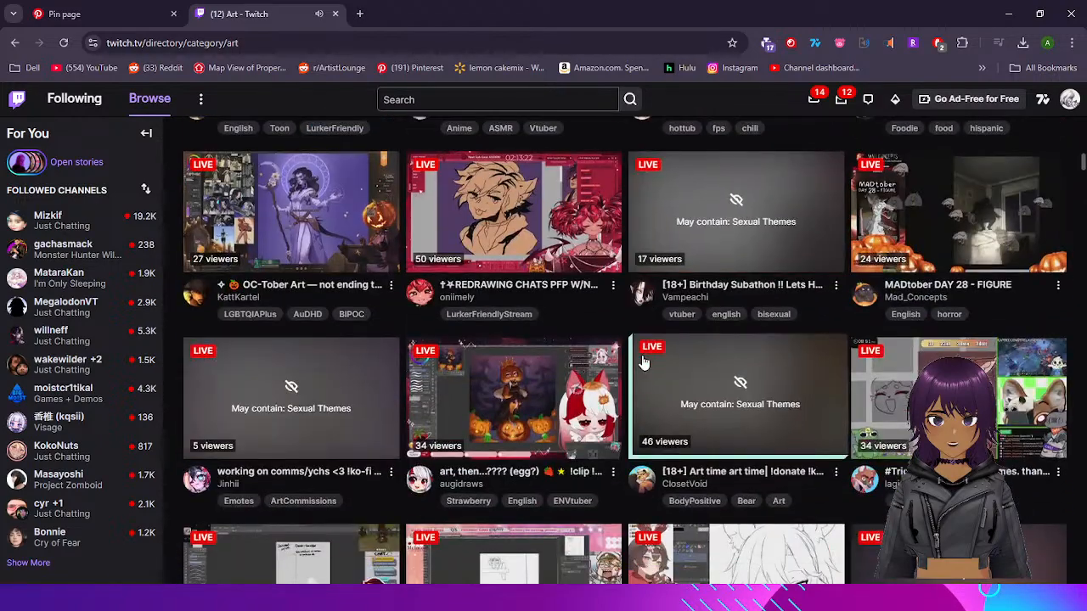
pyautogui.scroll(-4, 643, 362)
pyautogui.scroll(-4, 643, 361)
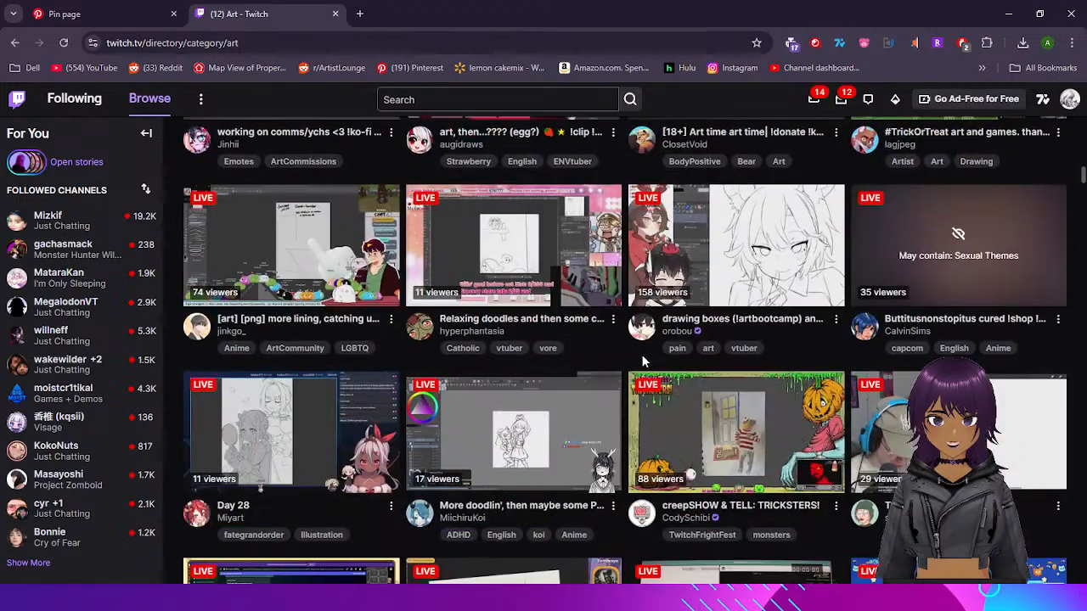
pyautogui.scroll(-1, 642, 362)
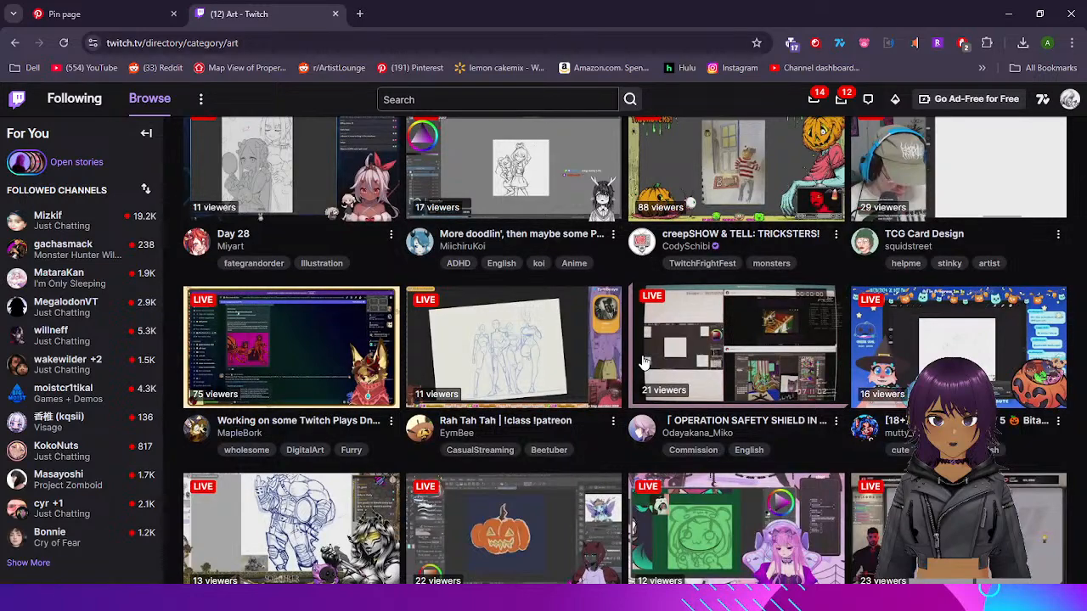
pyautogui.scroll(-2, 643, 362)
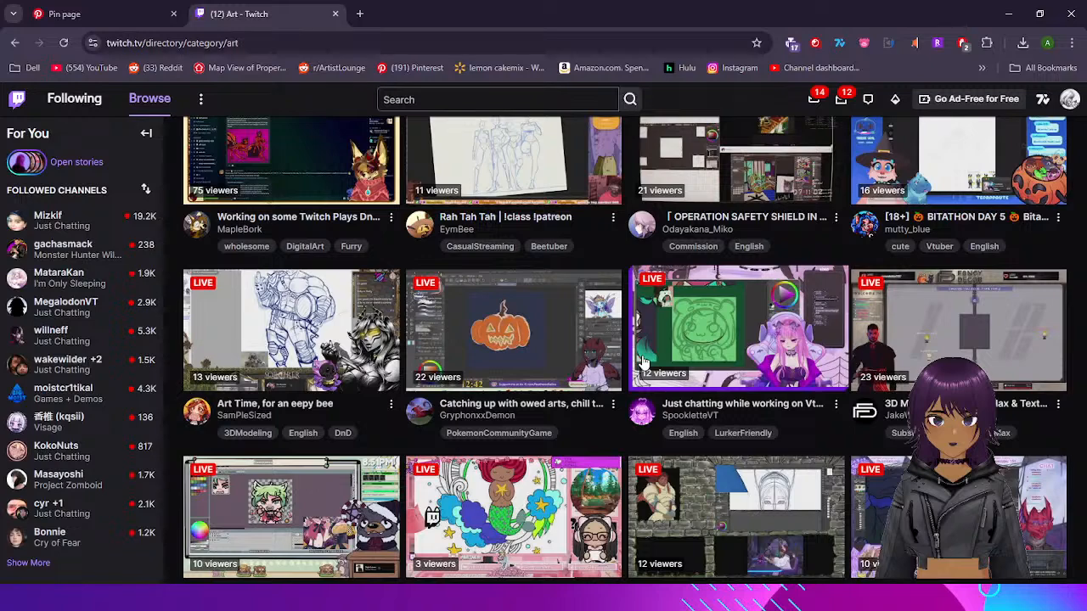
pyautogui.scroll(-2, 642, 361)
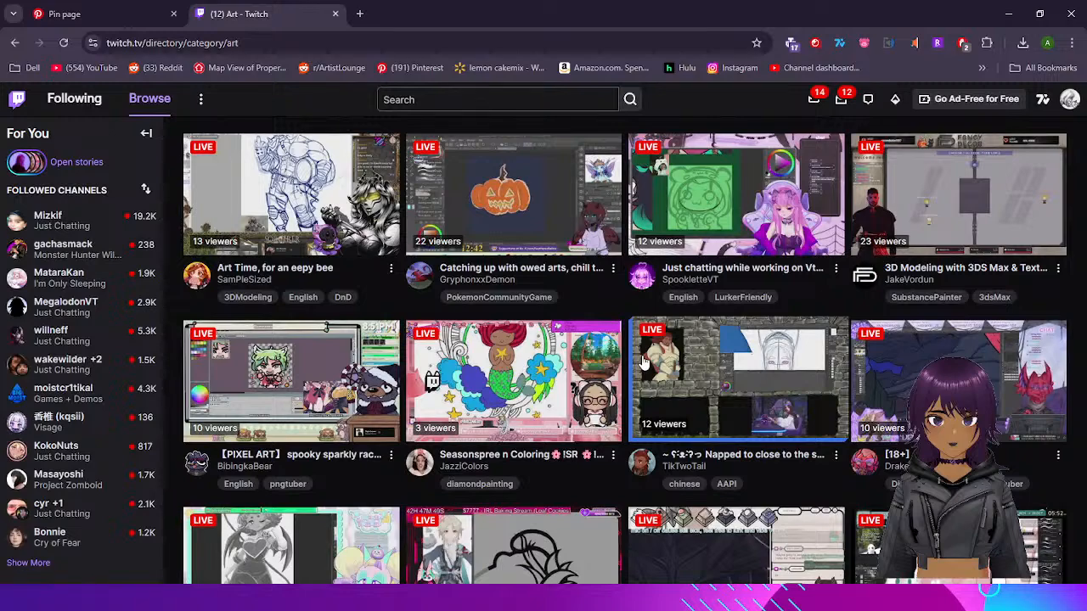
pyautogui.scroll(2, 642, 362)
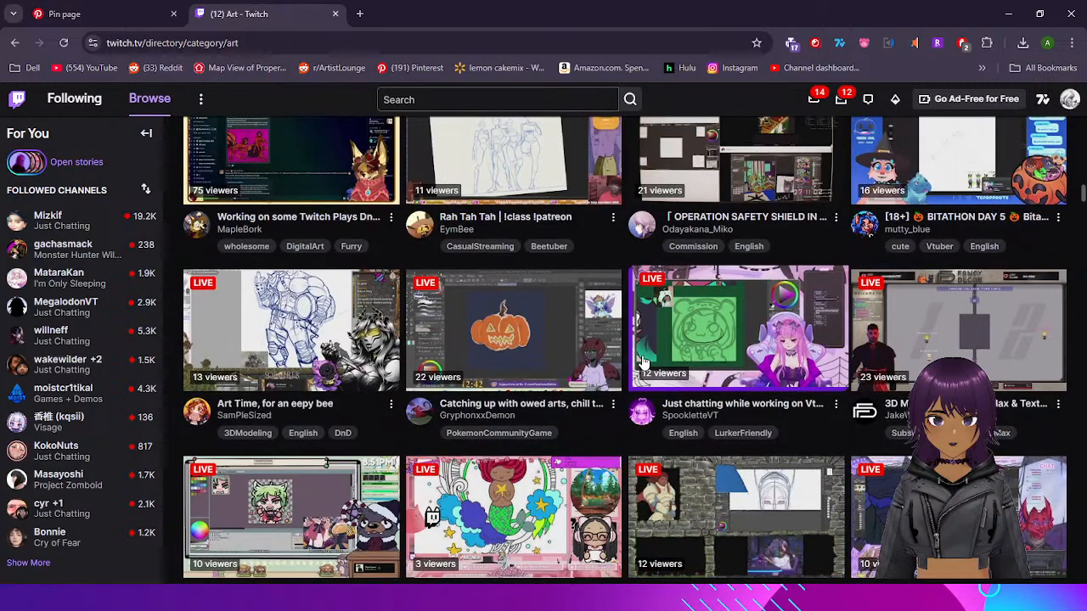
# Step: Compare the Art streams from the "[PIXEL ART] spooky sparkly" row down to the "cozy coloring stream" row
pyautogui.scroll(-2, 642, 361)
pyautogui.scroll(-2, 643, 361)
pyautogui.scroll(-2, 643, 362)
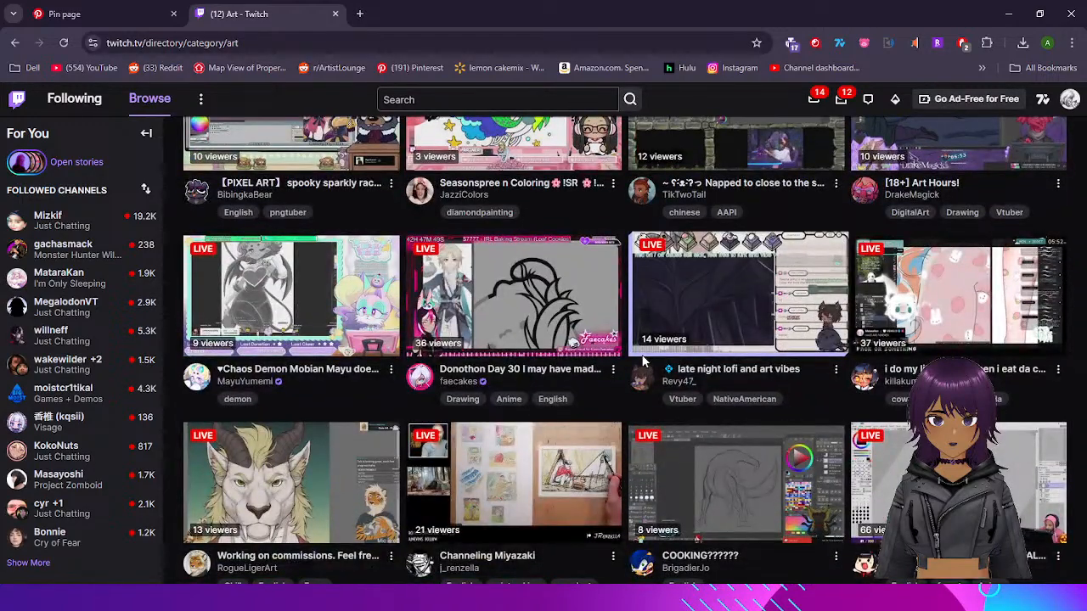
pyautogui.scroll(-1, 642, 361)
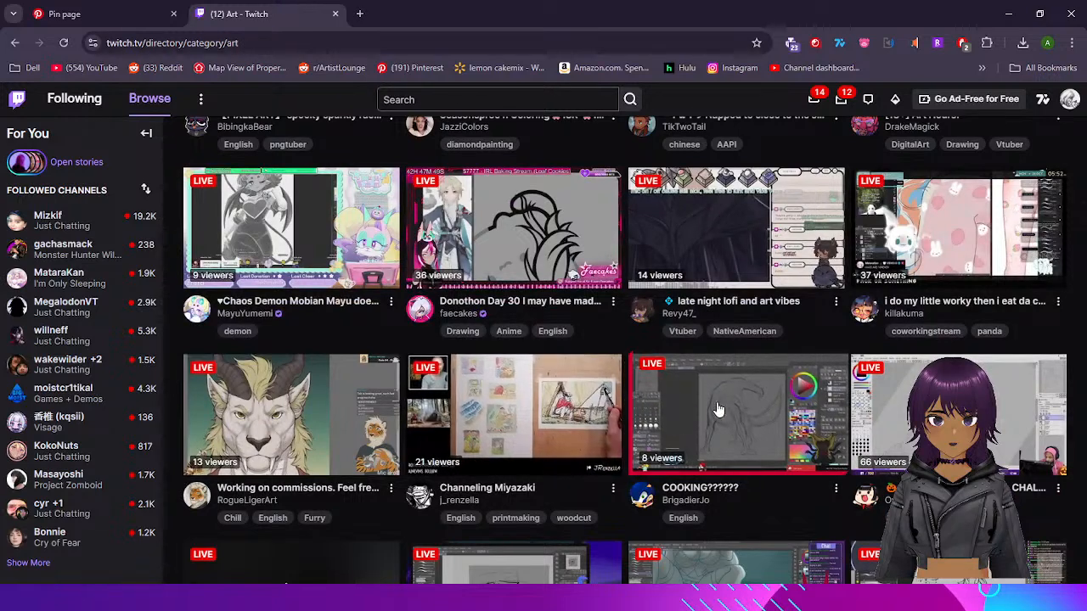
pyautogui.scroll(-1, 613, 450)
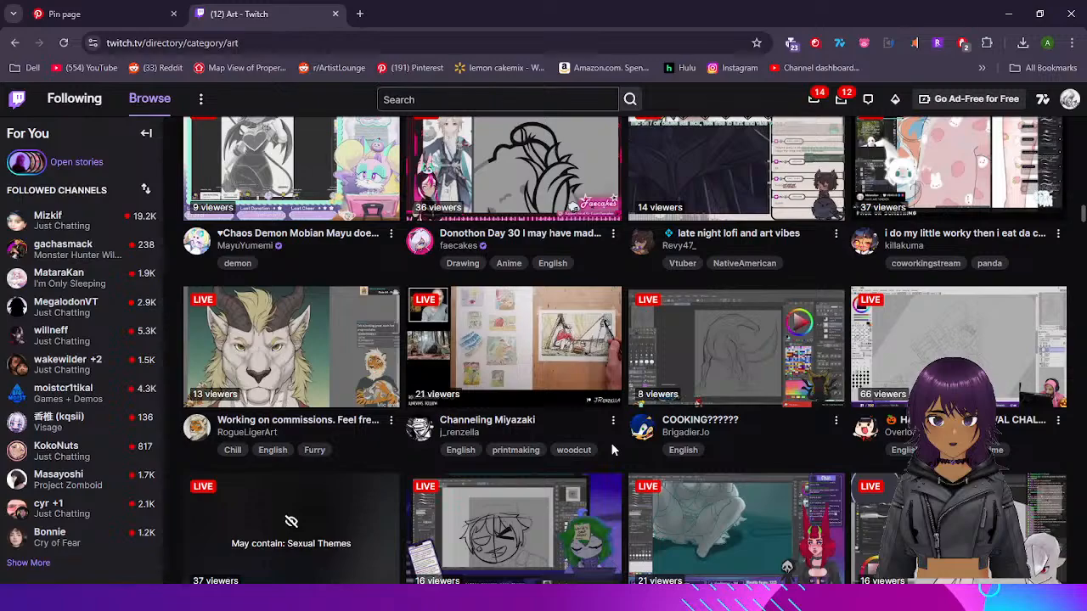
pyautogui.scroll(-1, 613, 450)
pyautogui.scroll(-4, 613, 450)
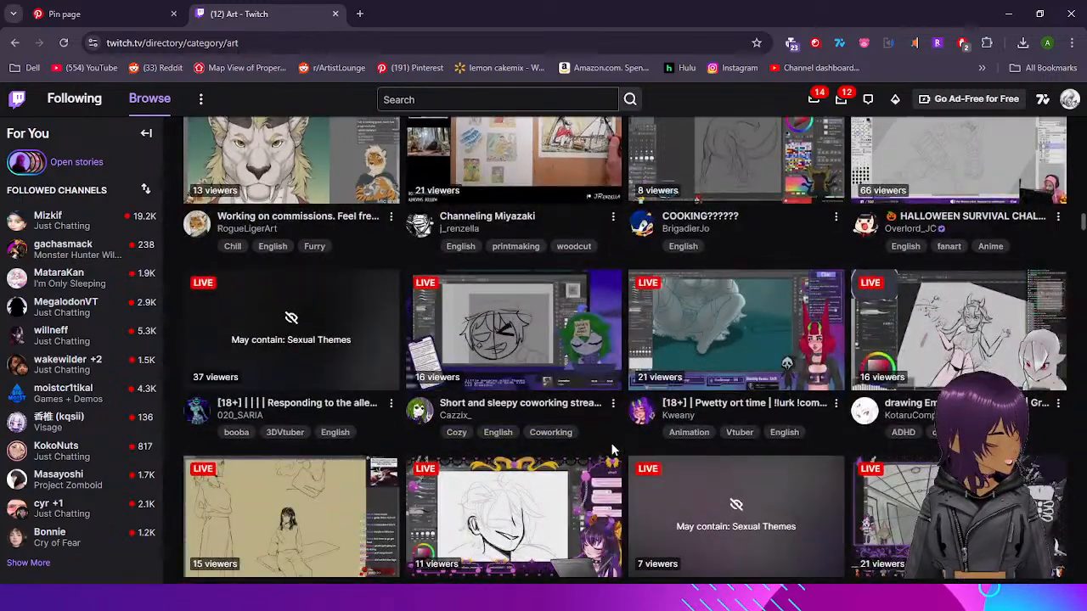
pyautogui.scroll(-2, 613, 450)
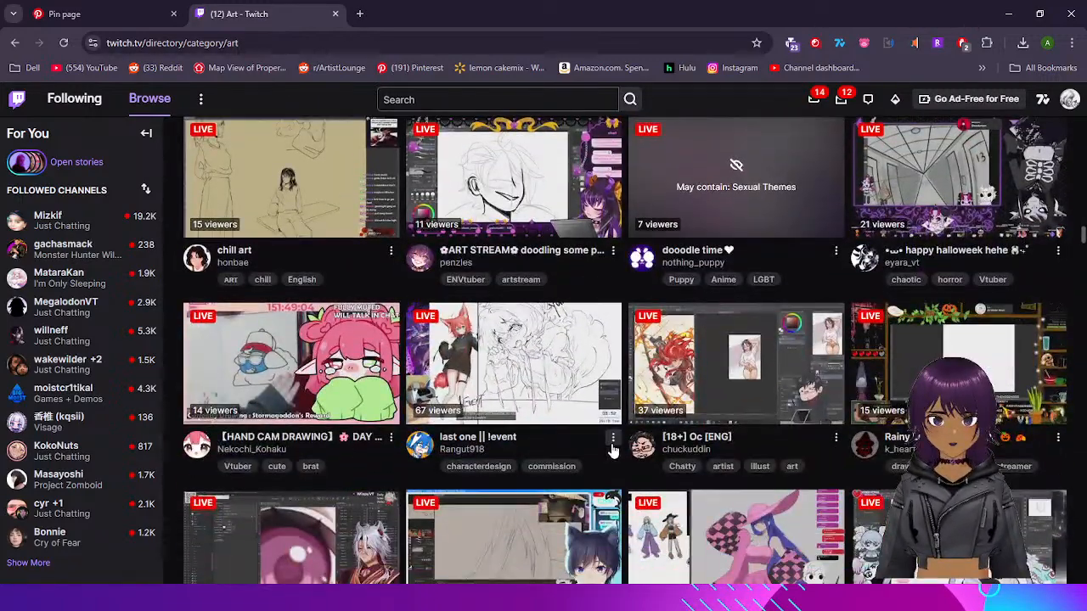
pyautogui.scroll(-2, 613, 449)
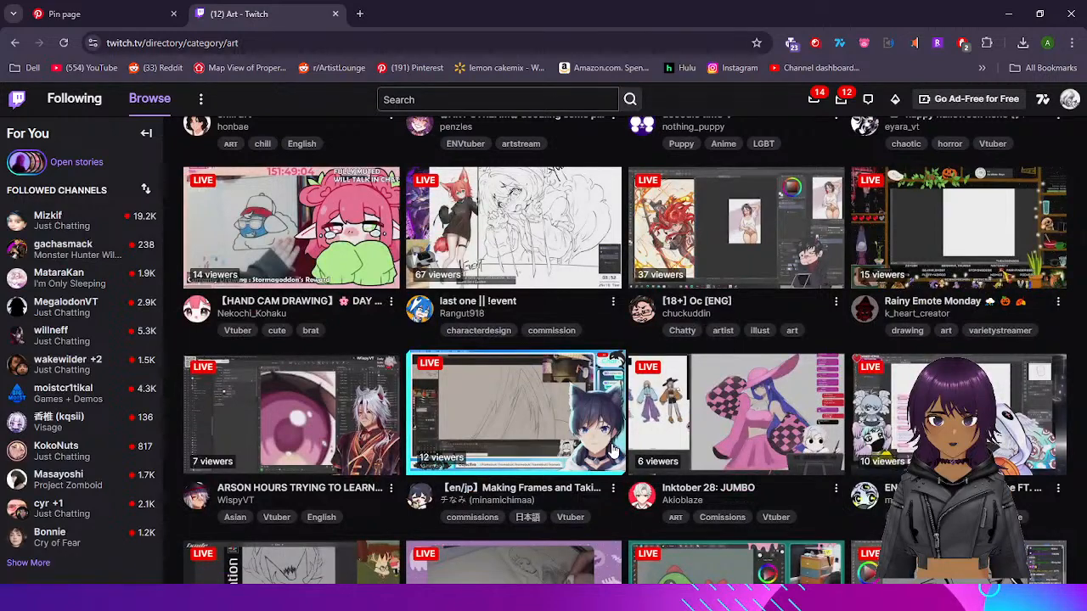
pyautogui.scroll(-3, 612, 449)
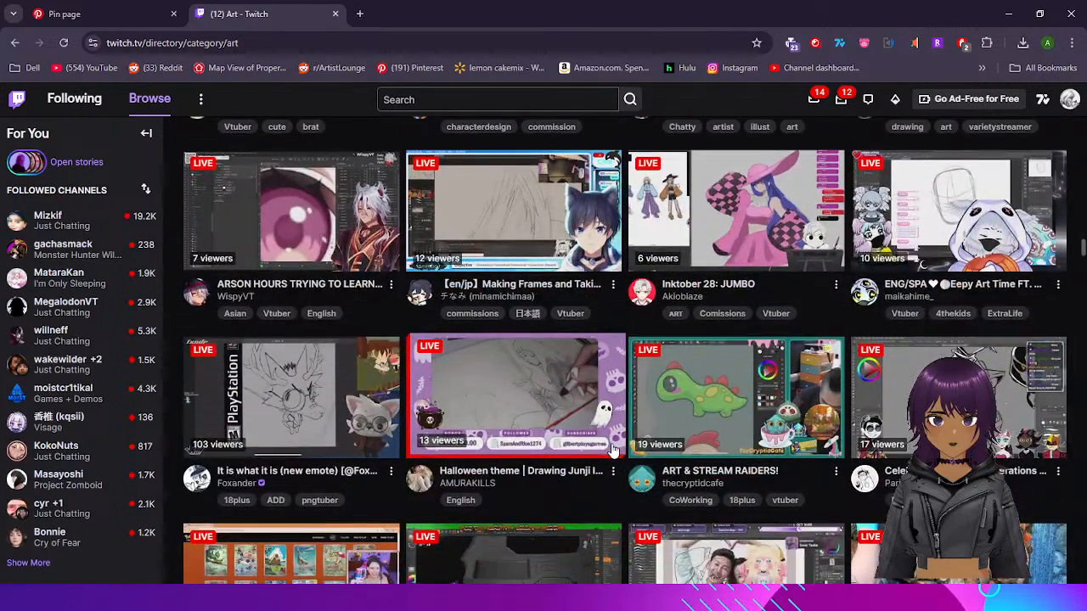
pyautogui.scroll(-2, 613, 450)
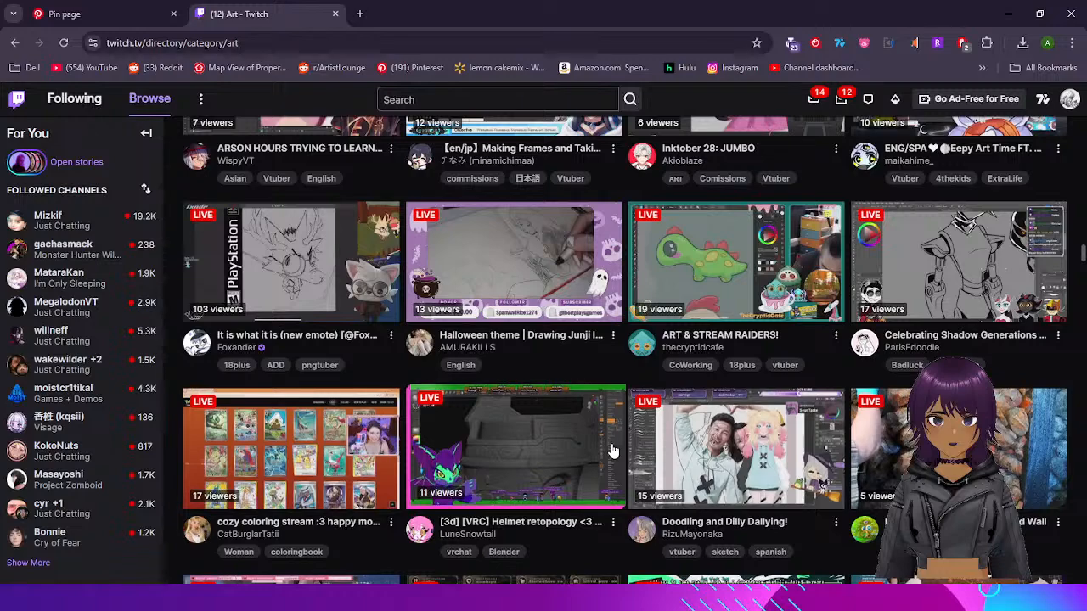
pyautogui.scroll(-1, 613, 450)
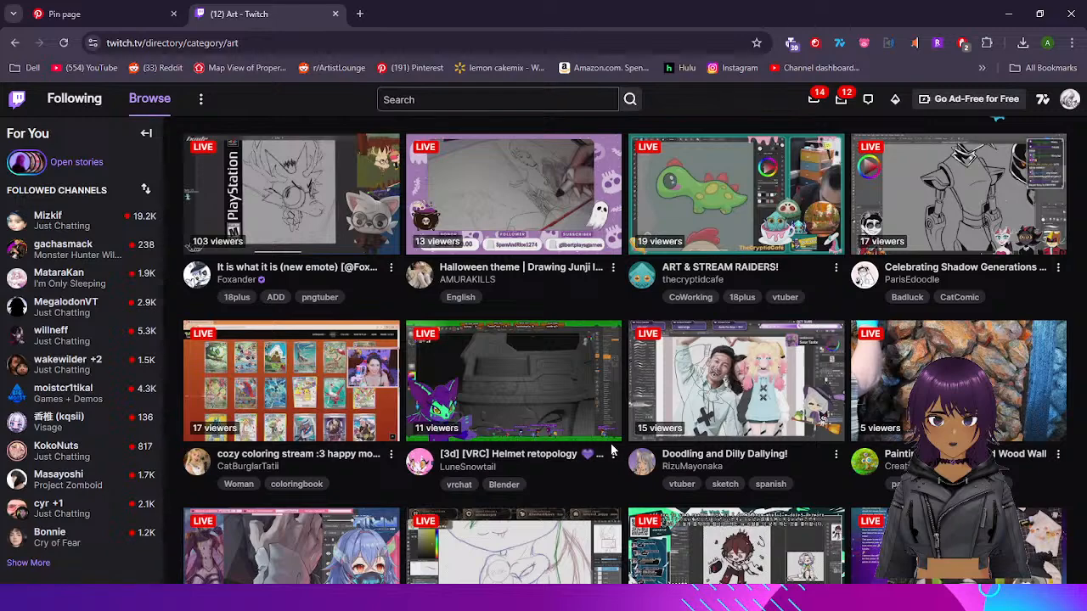
# Step: Examine the Art streams from the "Quick Stream! Animated Emote" row past "quiet cafe hours" down to the channels with about 40 viewers
pyautogui.scroll(-6, 585, 376)
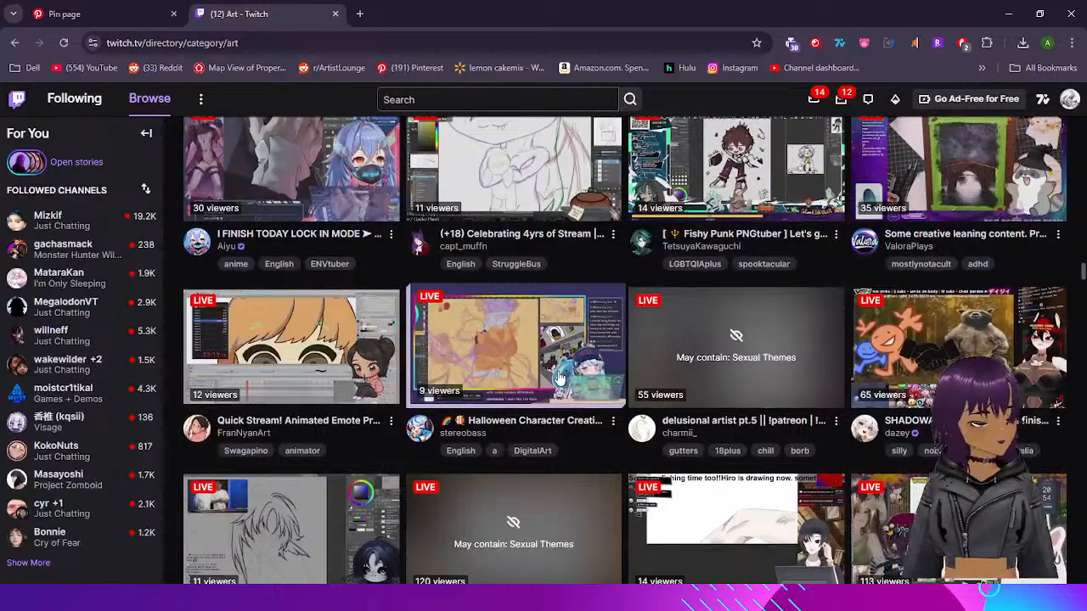
pyautogui.scroll(-3, 508, 349)
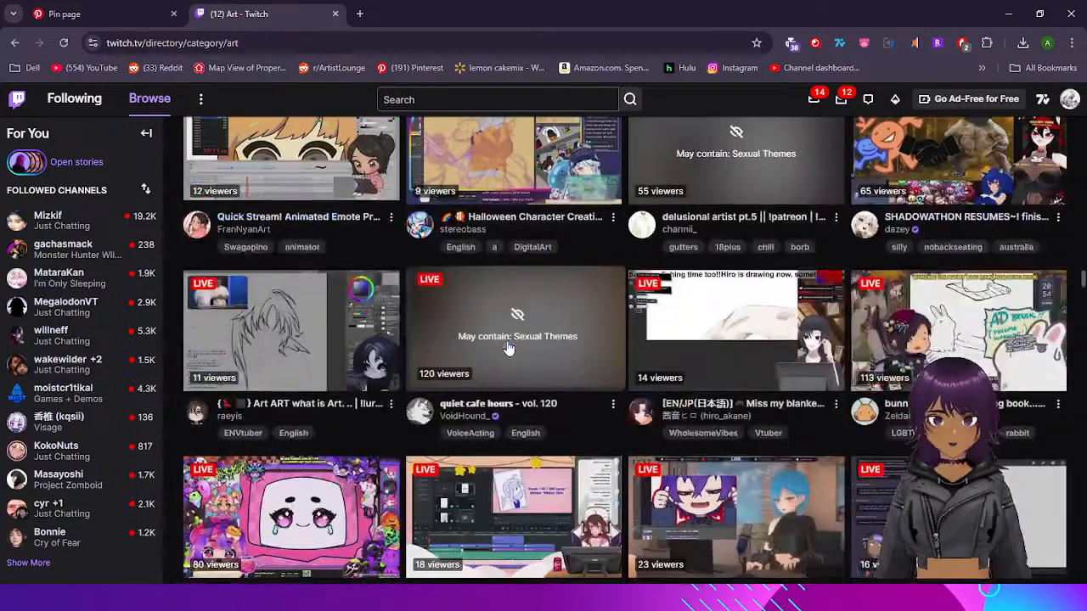
pyautogui.scroll(-3, 508, 349)
pyautogui.scroll(-3, 508, 349)
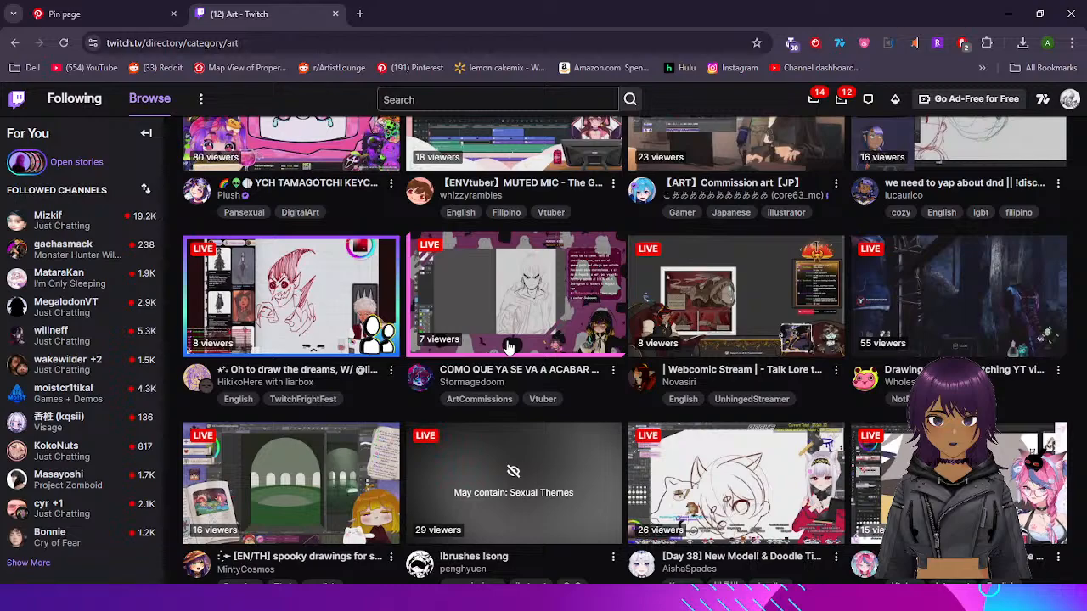
pyautogui.scroll(-4, 509, 349)
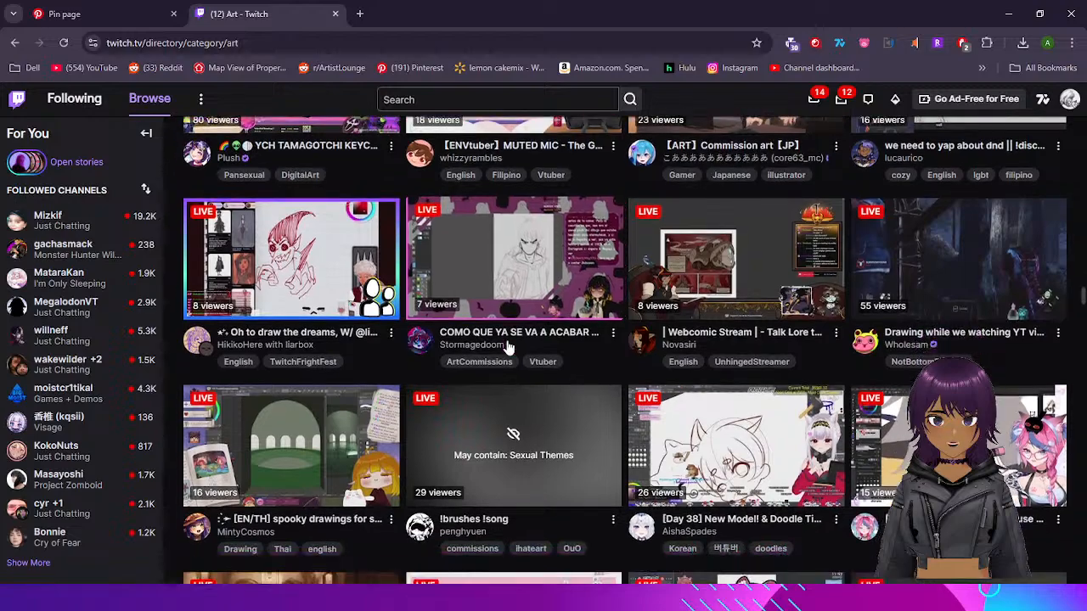
pyautogui.scroll(-3, 507, 348)
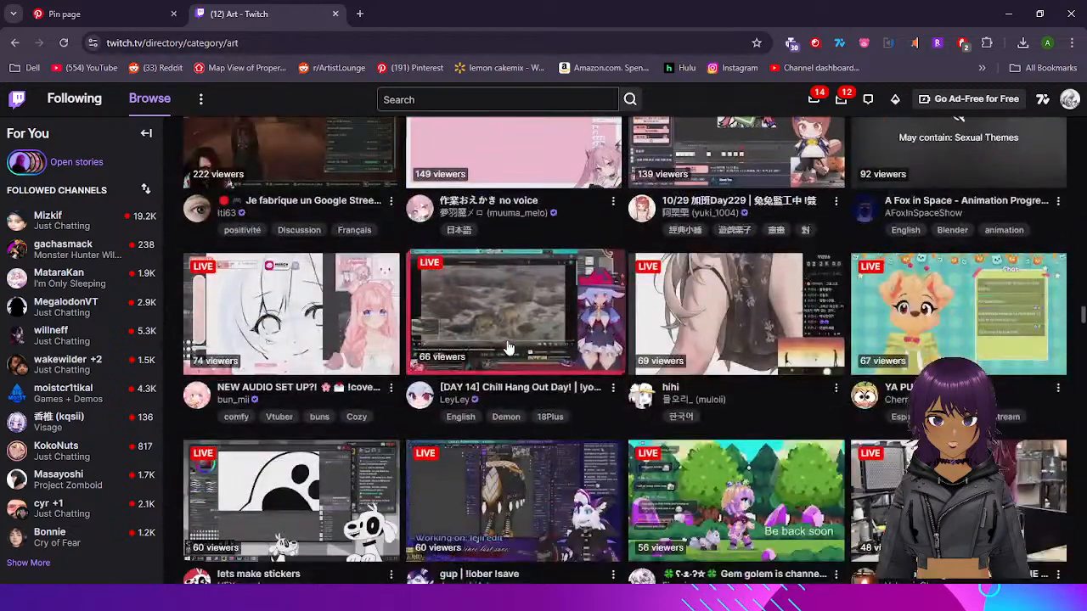
pyautogui.scroll(-1, 508, 348)
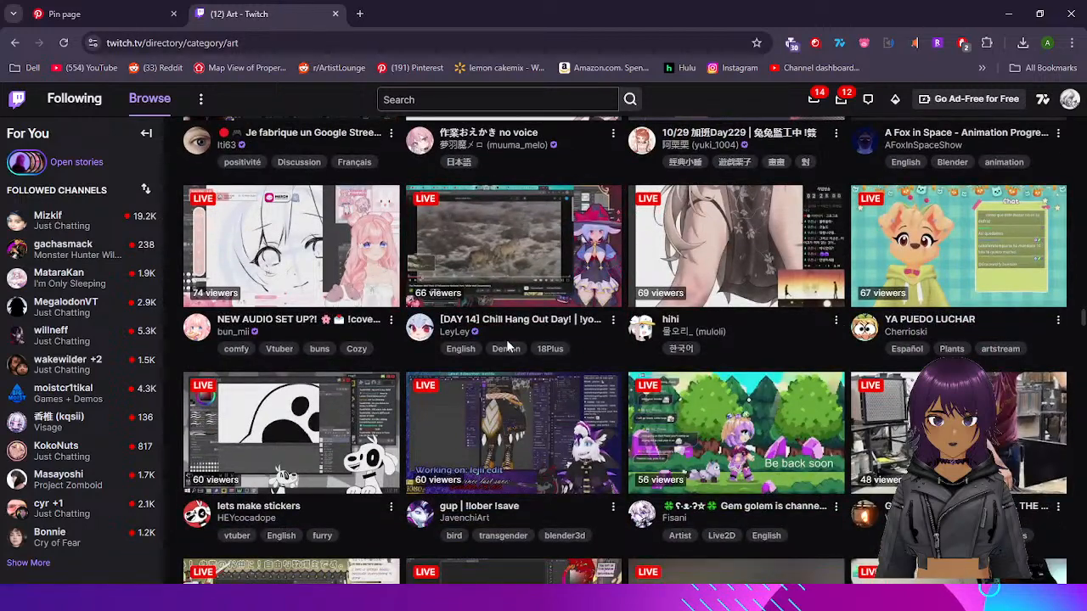
pyautogui.scroll(-2, 507, 348)
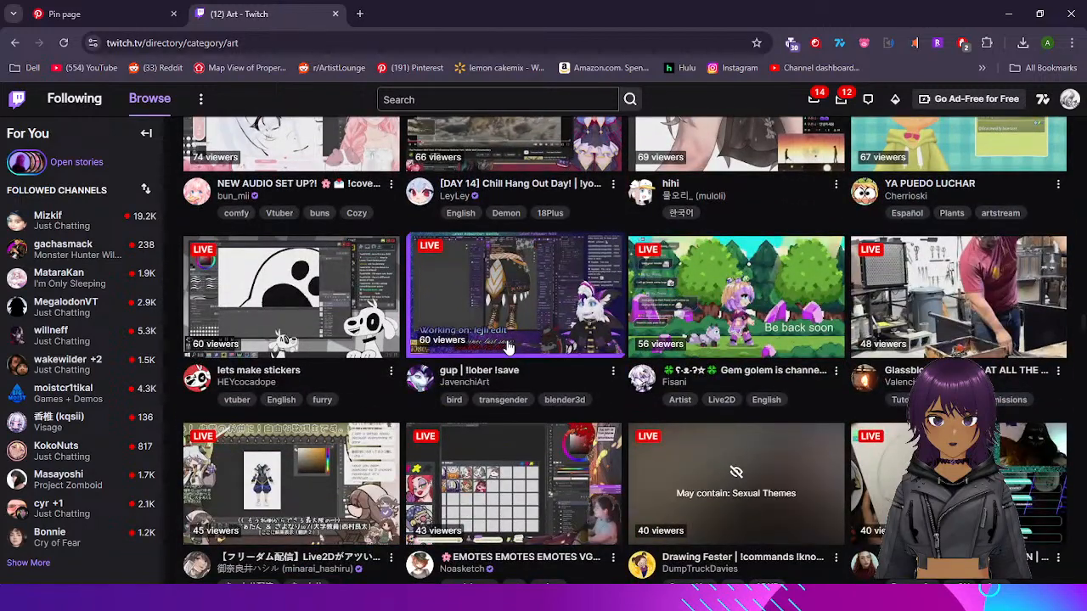
pyautogui.scroll(-3, 507, 348)
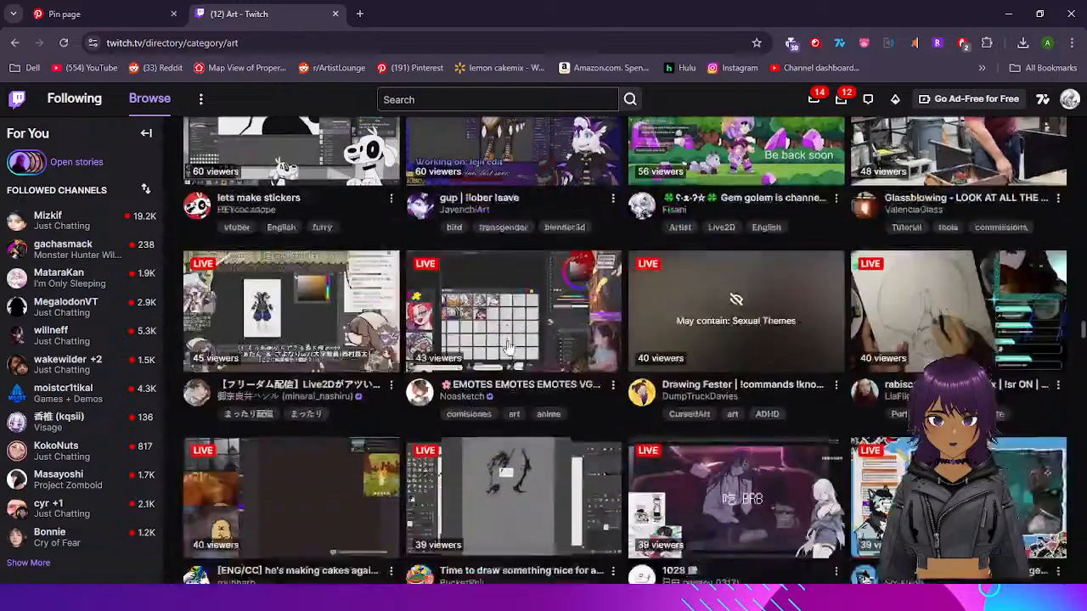
# Step: Examine the Art streams from the channels with about 40 viewers down to the "Commissions ! ~ Live Art ~ !" row
pyautogui.scroll(-4, 508, 348)
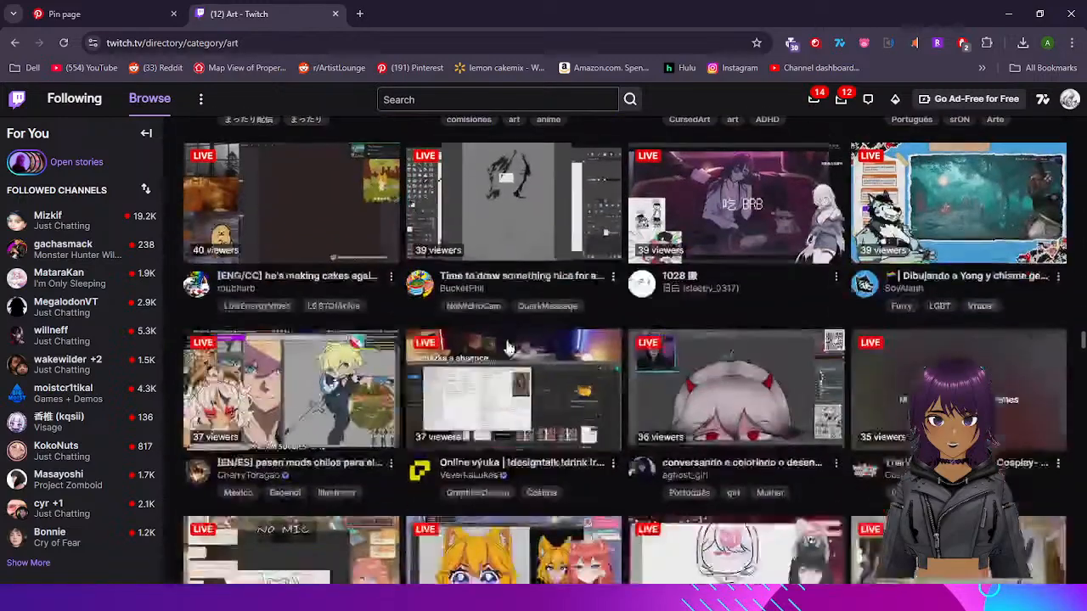
pyautogui.scroll(-3, 508, 348)
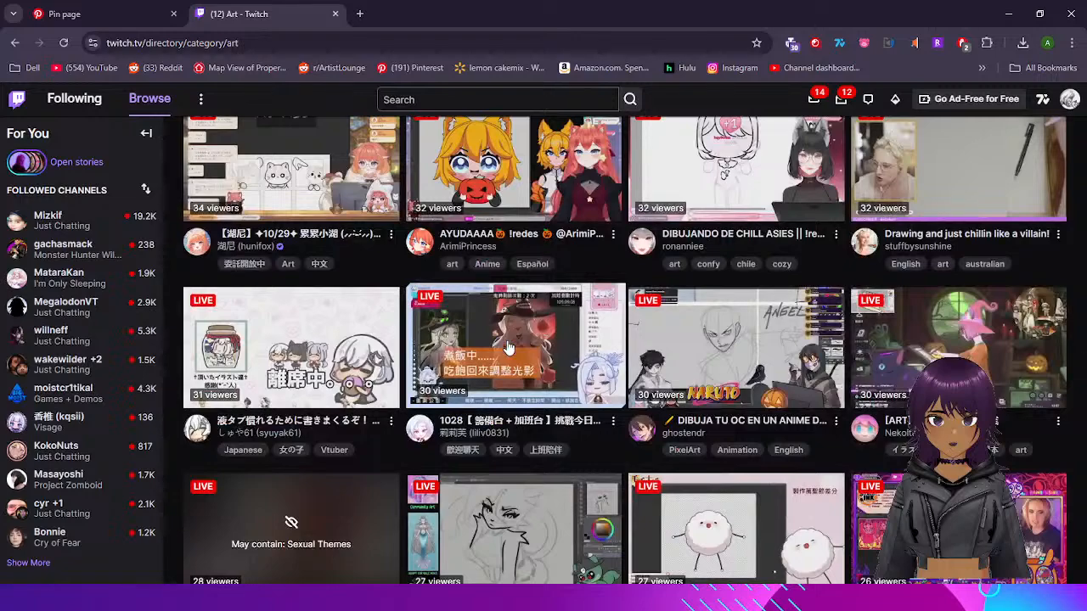
pyautogui.scroll(-1, 508, 348)
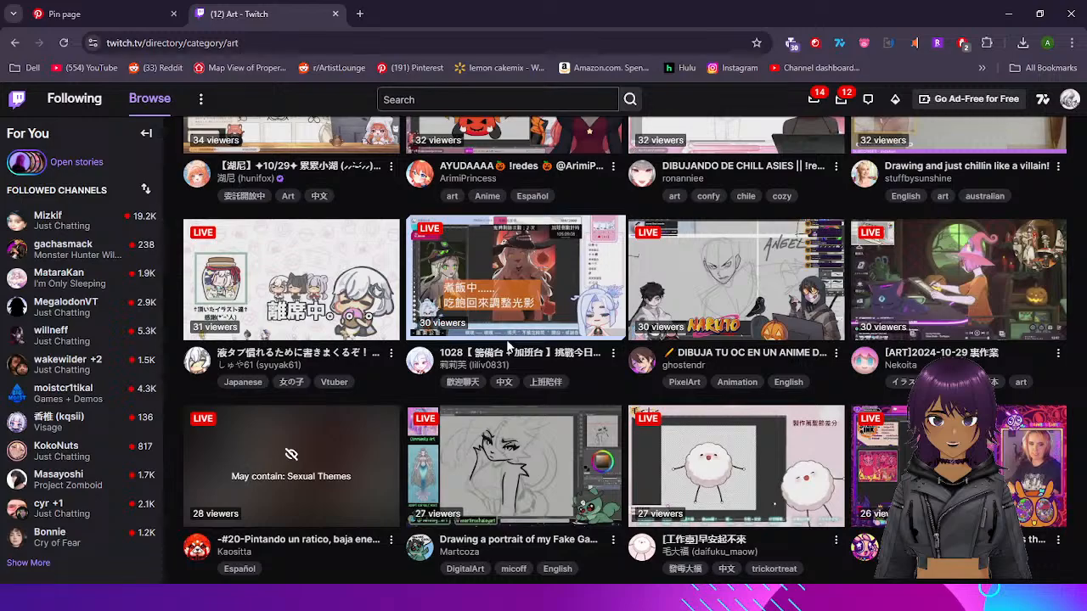
pyautogui.scroll(3, 508, 347)
pyautogui.scroll(-7, 508, 346)
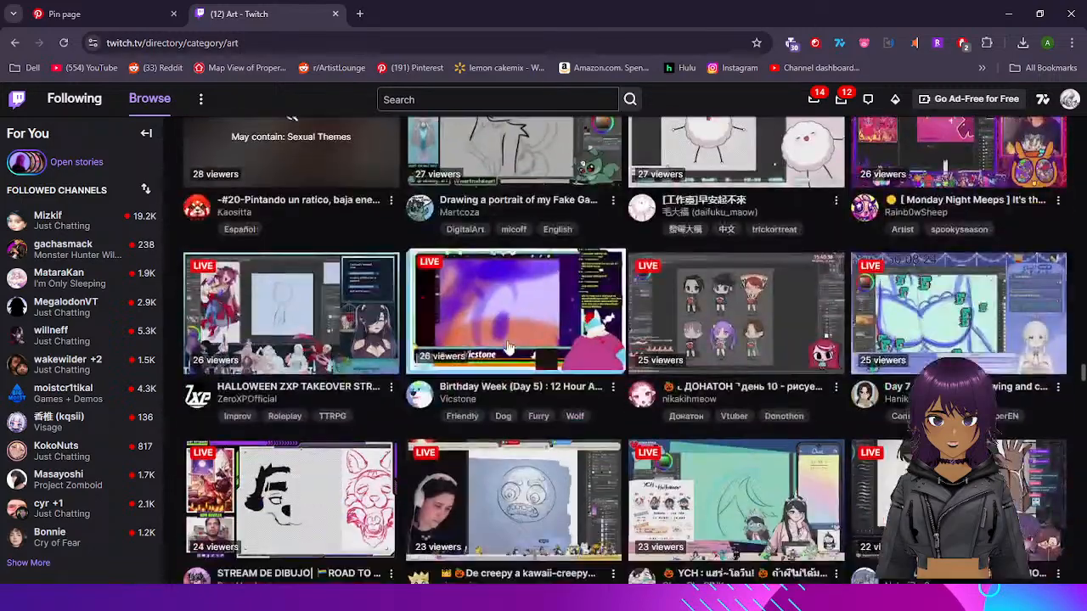
pyautogui.scroll(-2, 508, 347)
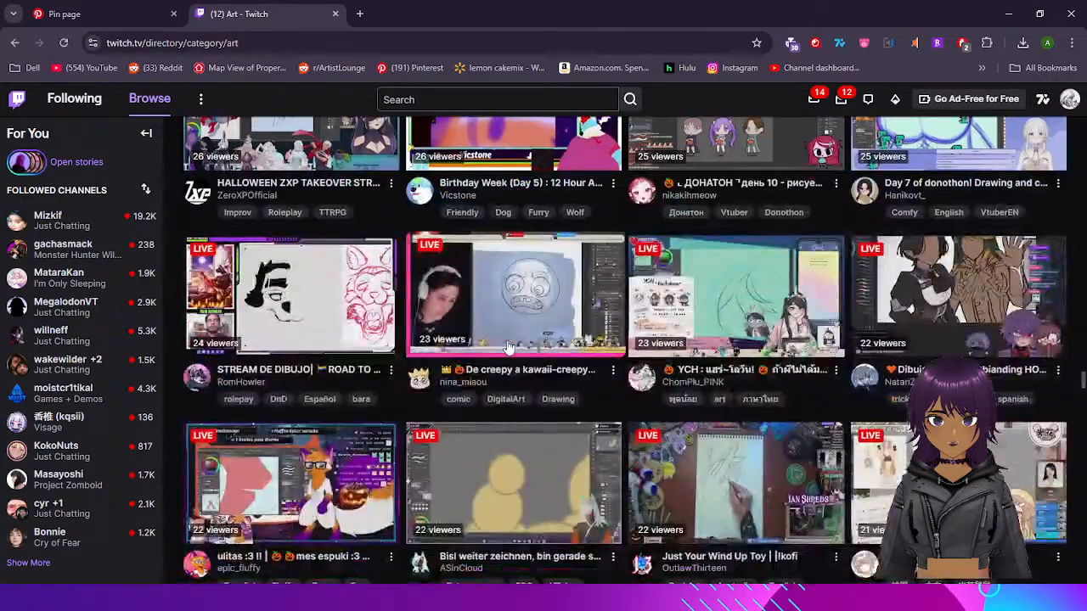
pyautogui.scroll(-2, 508, 346)
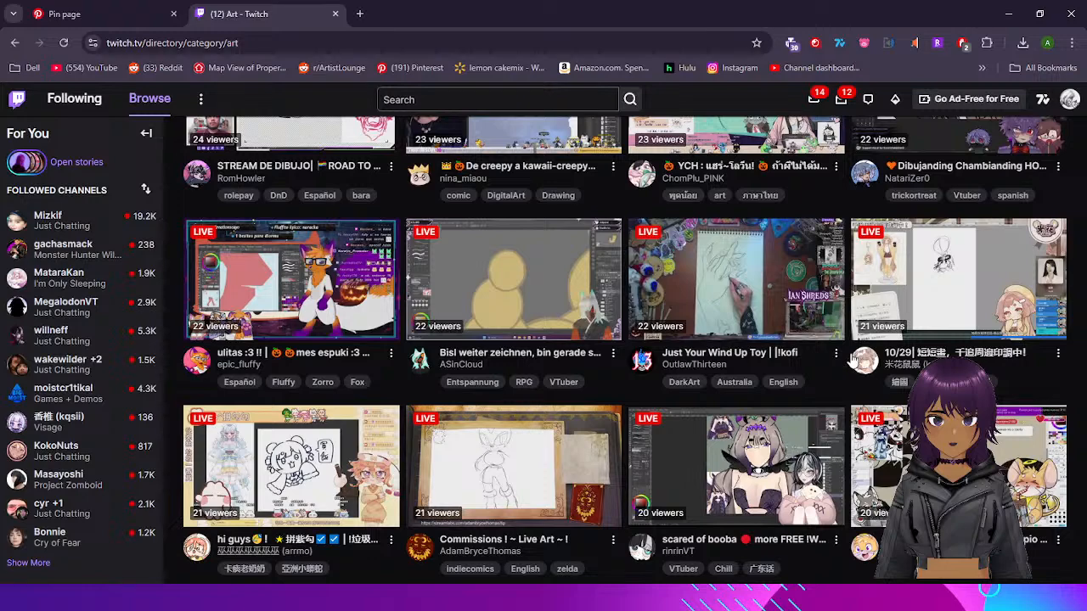
pyautogui.scroll(-2, 853, 361)
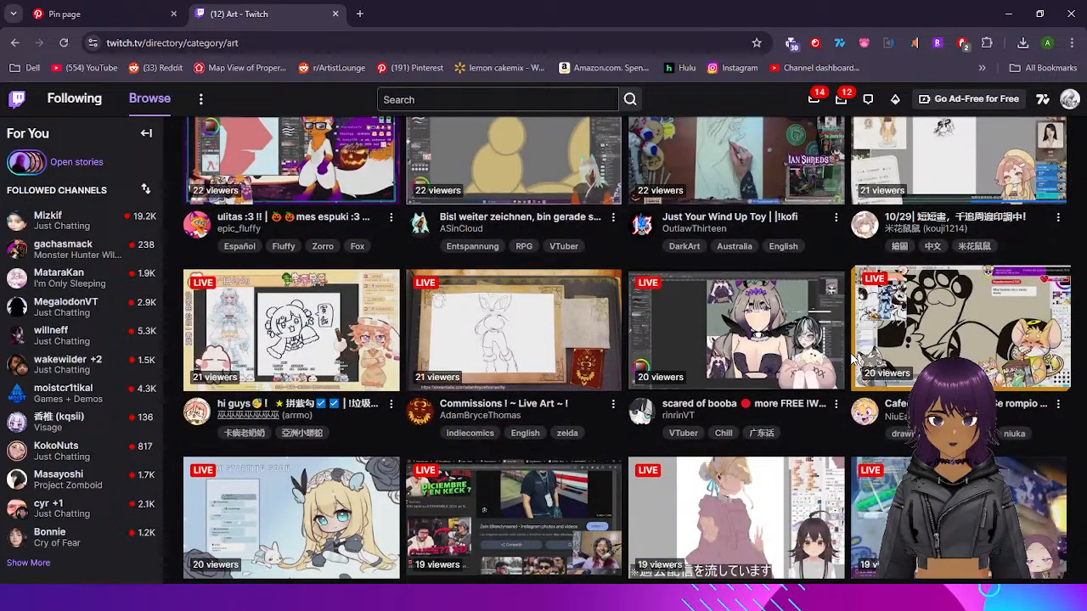
# Step: Find the "HALLOWEEN WEEK!!!!" stream further down the Art category and open it
pyautogui.scroll(-5, 758, 314)
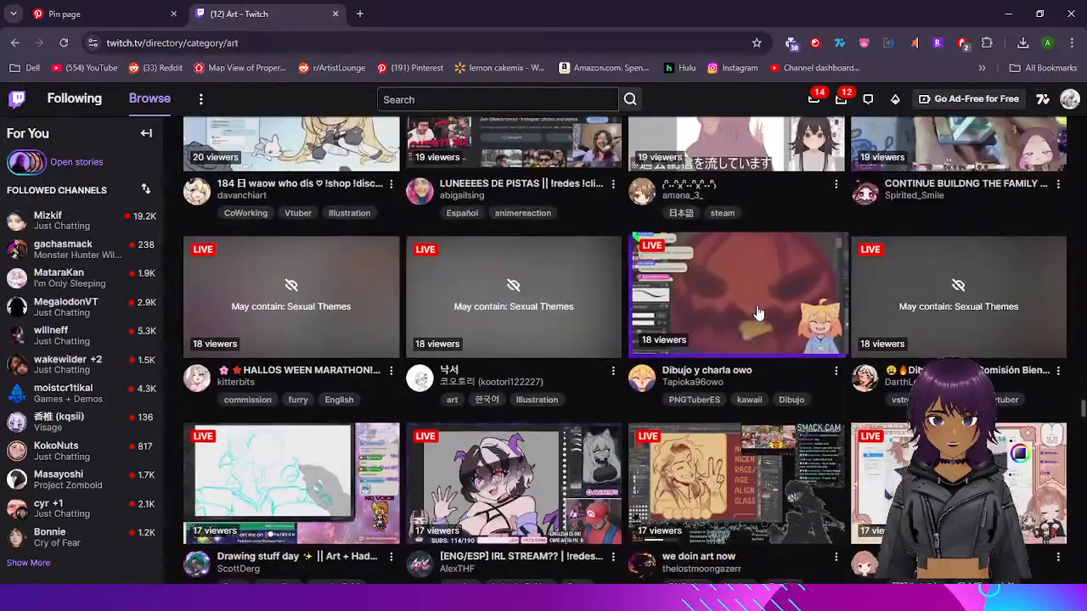
pyautogui.scroll(-3, 758, 314)
pyautogui.scroll(-2, 758, 314)
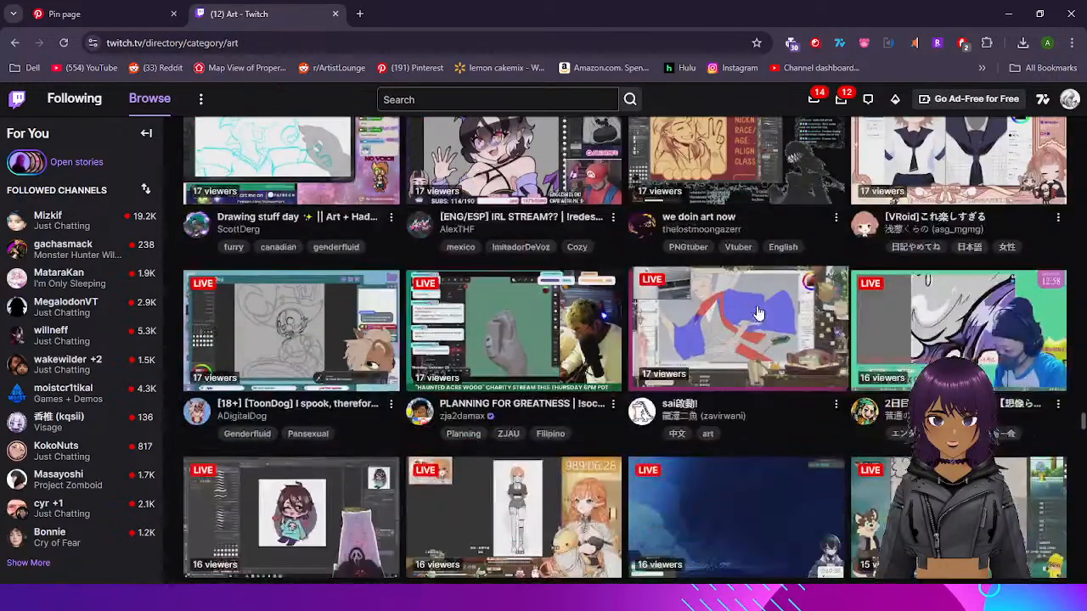
pyautogui.scroll(-4, 758, 314)
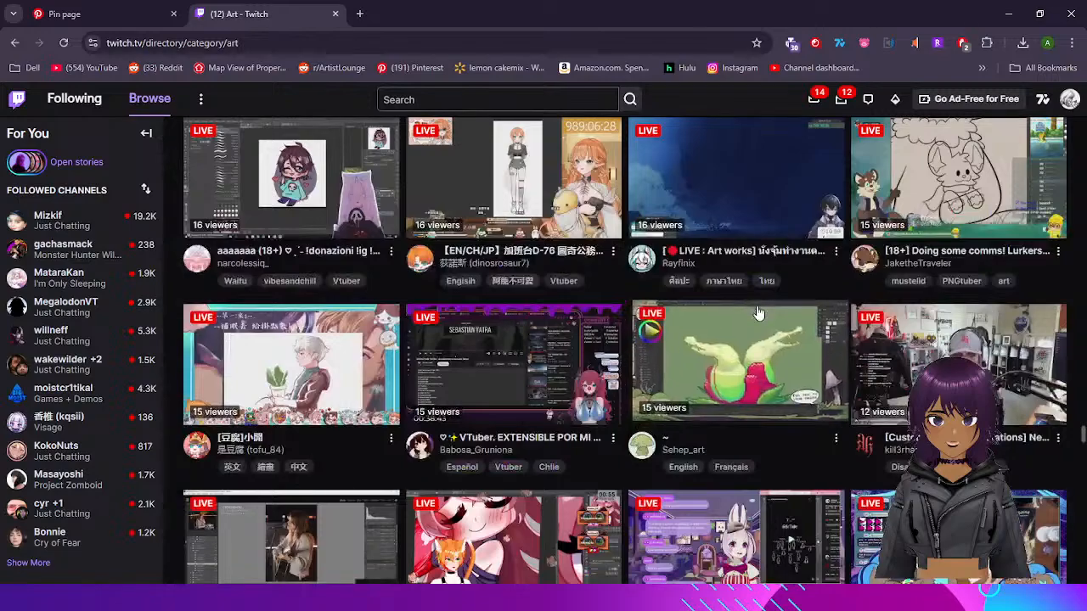
pyautogui.scroll(-2, 758, 314)
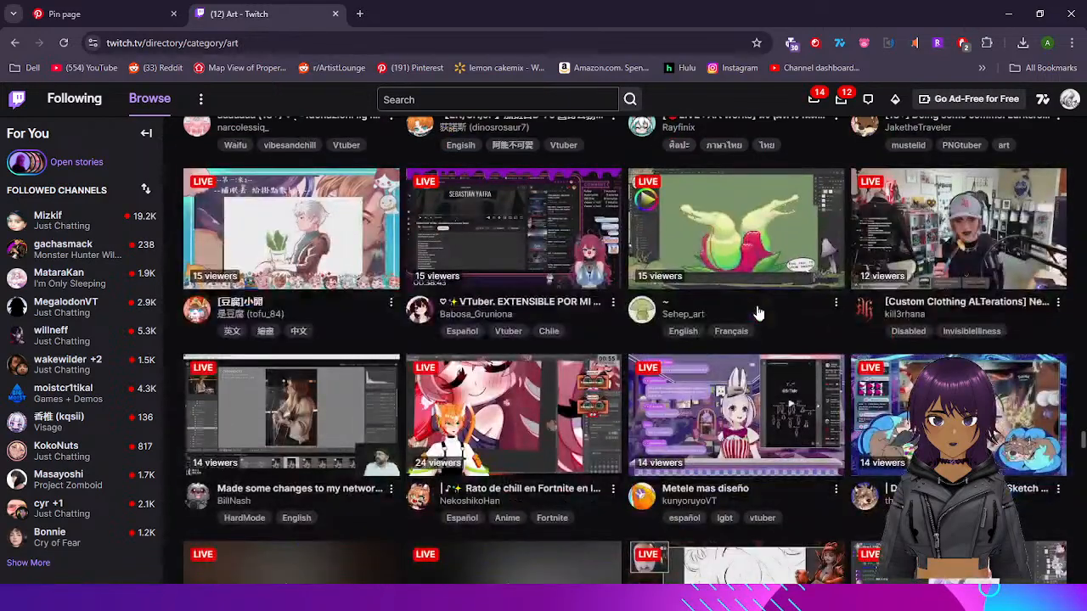
pyautogui.scroll(-1, 758, 314)
pyautogui.scroll(-1, 758, 314)
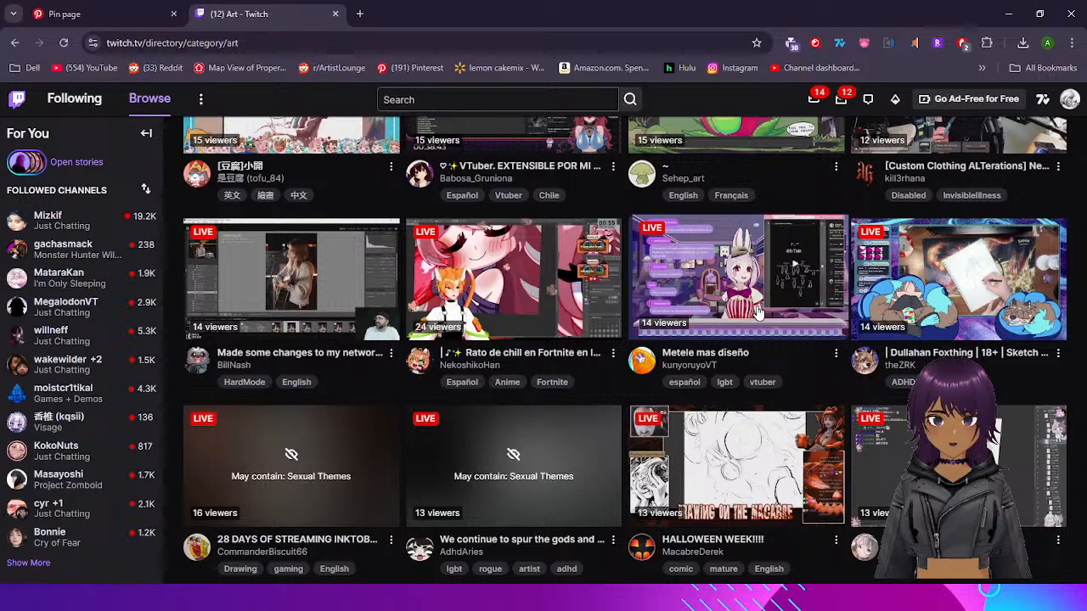
pyautogui.click(736, 486)
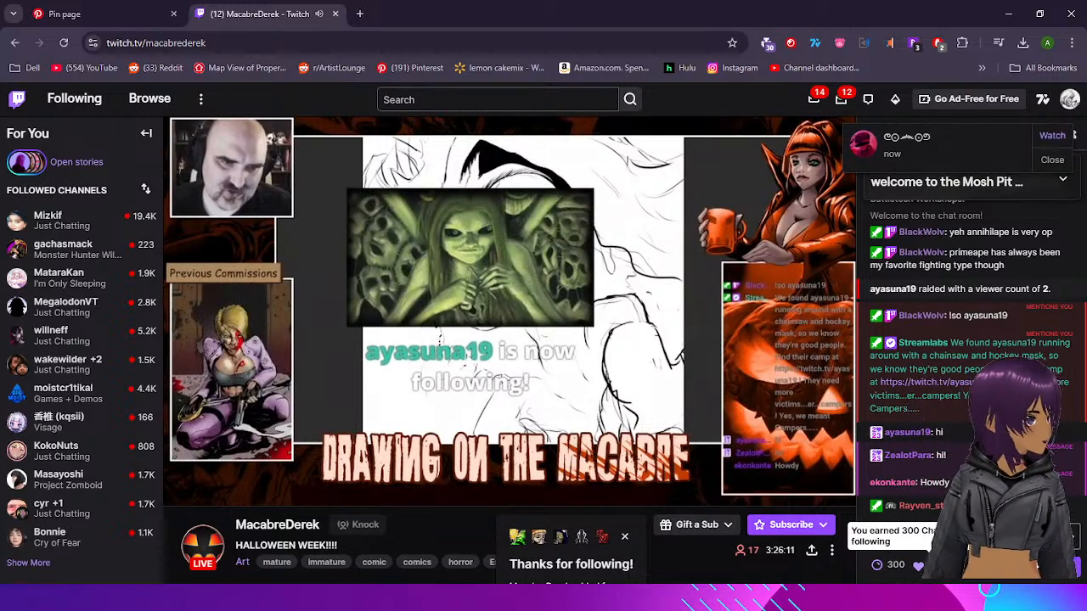
# Step: Post two chat messages: "i saw the spooky art and had to come see" and one about doing studies, though nothing Halloween themed
pyautogui.write('i sa')
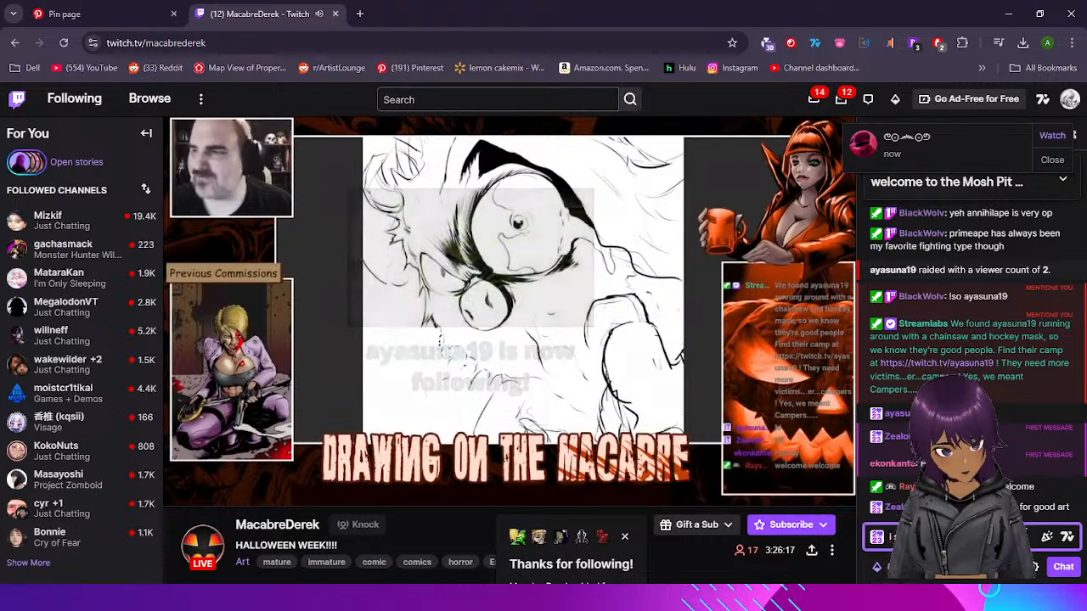
pyautogui.write('com')
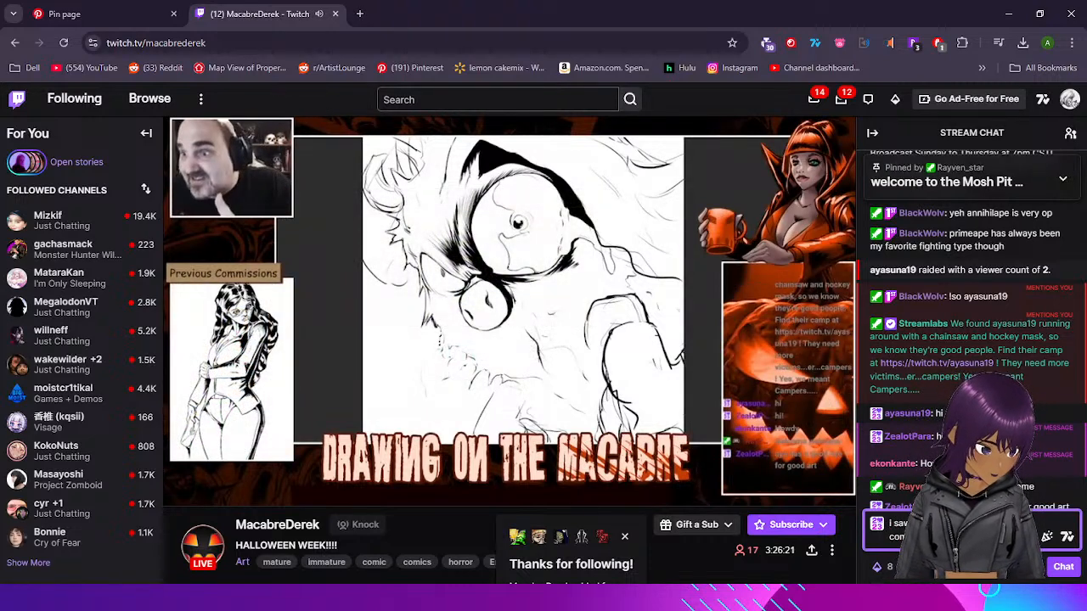
pyautogui.press('Return')
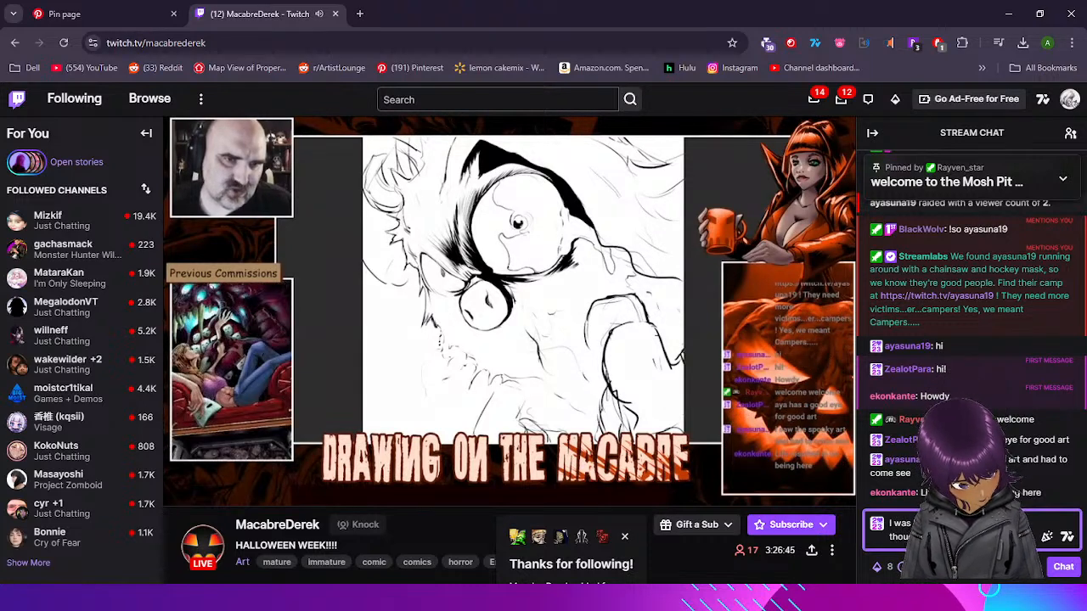
pyautogui.write('hallo')
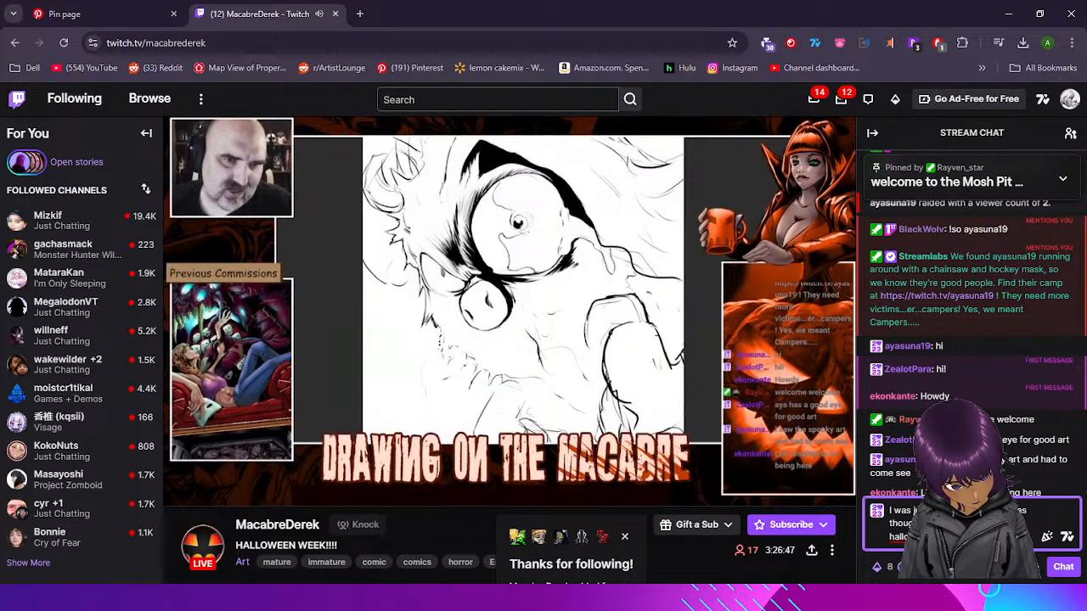
pyautogui.press('Return')
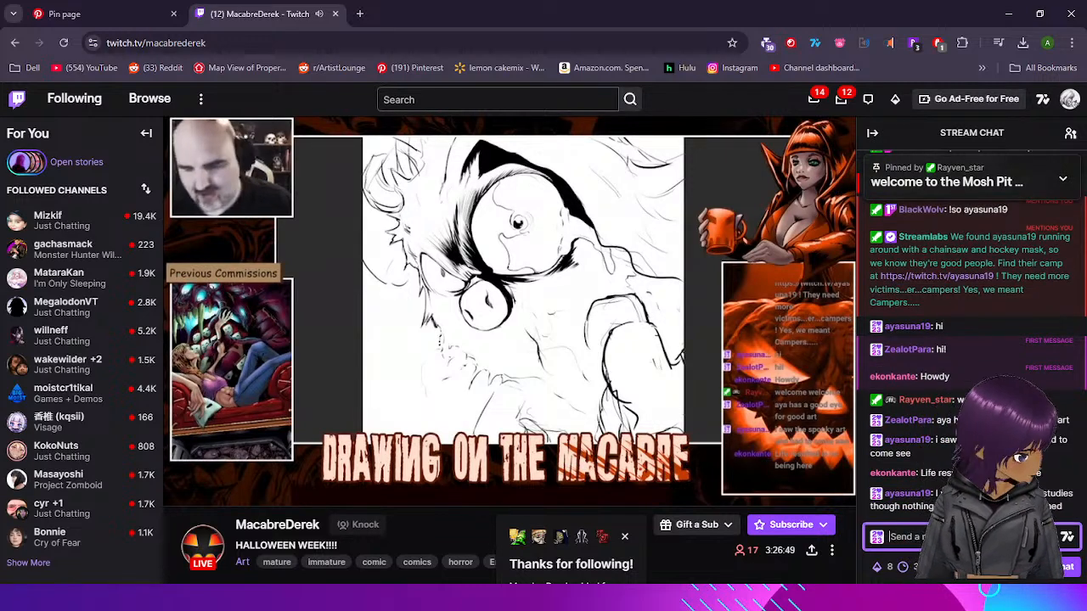